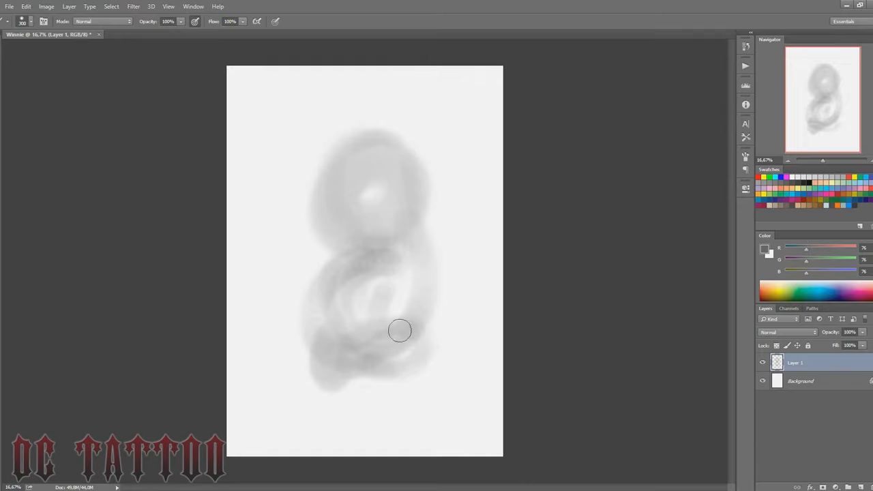
Paint a darker band on the lower right and large grey loops on both sides of the figure.
drag(399, 330, 412, 281)
mouse_move(306, 357)
mouse_down()
mouse_move(332, 334)
mouse_move(267, 334)
mouse_move(311, 294)
mouse_move(345, 300)
mouse_move(282, 278)
mouse_move(293, 293)
mouse_move(335, 246)
mouse_up()
key(bracketleft)
key(bracketleft)
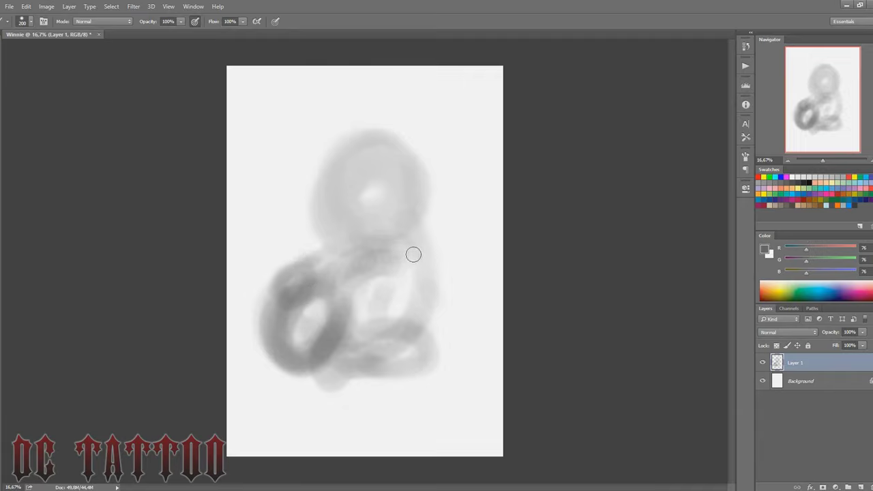
key(bracketright)
mouse_move(396, 279)
mouse_down()
mouse_move(416, 249)
mouse_move(441, 284)
mouse_move(353, 284)
mouse_move(430, 257)
mouse_move(382, 271)
mouse_up()
Curl dark strokes through the right loop, fill the honey-pot centre and darken the head outline.
mouse_move(405, 237)
mouse_down()
mouse_move(386, 288)
mouse_move(409, 314)
mouse_move(366, 272)
mouse_move(412, 268)
mouse_move(387, 281)
mouse_up()
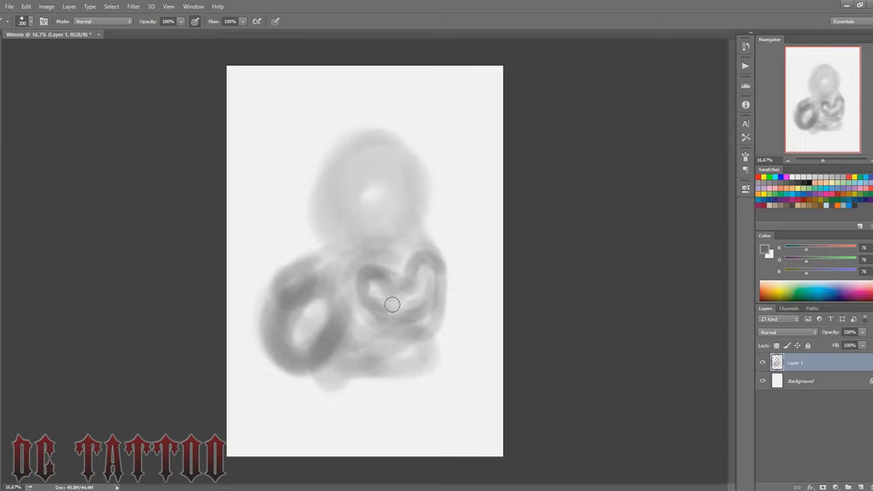
mouse_move(334, 301)
mouse_down()
mouse_move(302, 296)
mouse_move(312, 293)
mouse_move(325, 312)
mouse_up()
mouse_move(337, 241)
mouse_down()
mouse_move(323, 189)
mouse_move(357, 142)
mouse_move(427, 173)
mouse_move(407, 138)
mouse_move(438, 208)
mouse_move(379, 246)
mouse_up()
key(bracketleft)
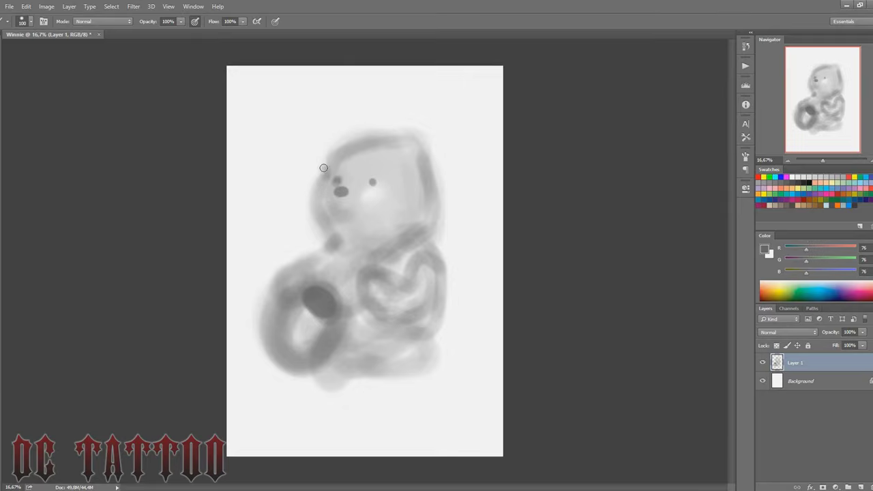
Darken the head's upper-left edge and left side toward the neck, and dab in an eye.
mouse_move(323, 168)
mouse_down()
mouse_move(391, 138)
mouse_move(415, 141)
mouse_move(443, 195)
mouse_move(428, 202)
mouse_up()
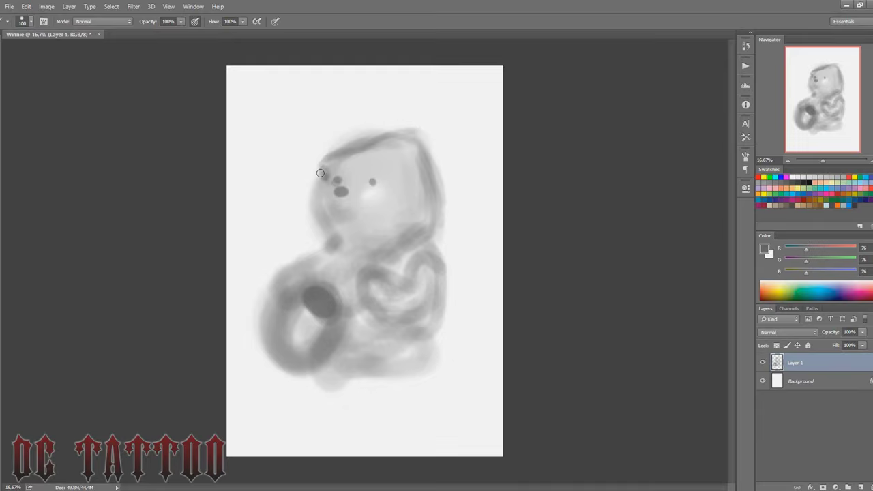
mouse_move(315, 164)
mouse_down()
mouse_move(326, 176)
mouse_move(307, 204)
mouse_move(336, 243)
mouse_up()
mouse_move(311, 212)
mouse_down()
mouse_move(326, 195)
mouse_move(400, 204)
mouse_move(381, 235)
mouse_move(333, 244)
mouse_up()
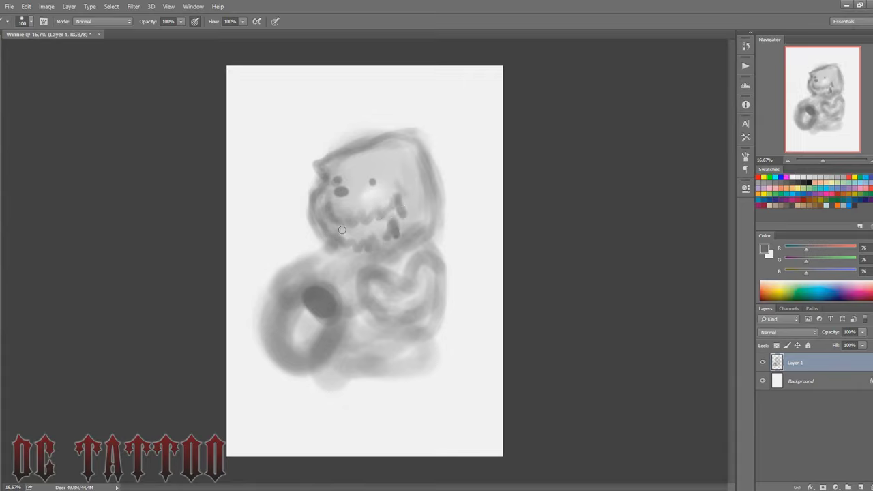
key(bracketright)
key(bracketright)
key(bracketright)
key(bracketleft)
click(372, 180)
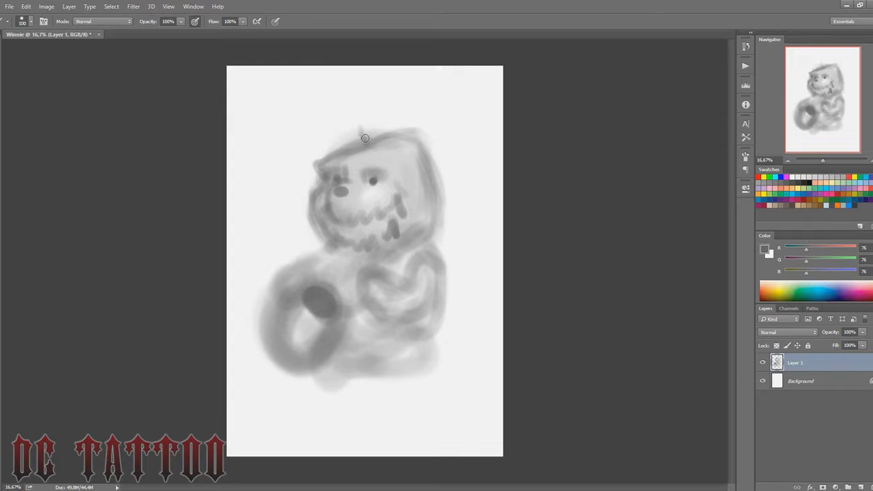
Paint two round ears and lighten them with sampled white and light grey.
drag(364, 138, 360, 130)
mouse_move(427, 136)
mouse_down()
mouse_move(415, 155)
mouse_move(368, 131)
mouse_move(381, 131)
mouse_up()
key(bracketright)
alt+click(356, 117)
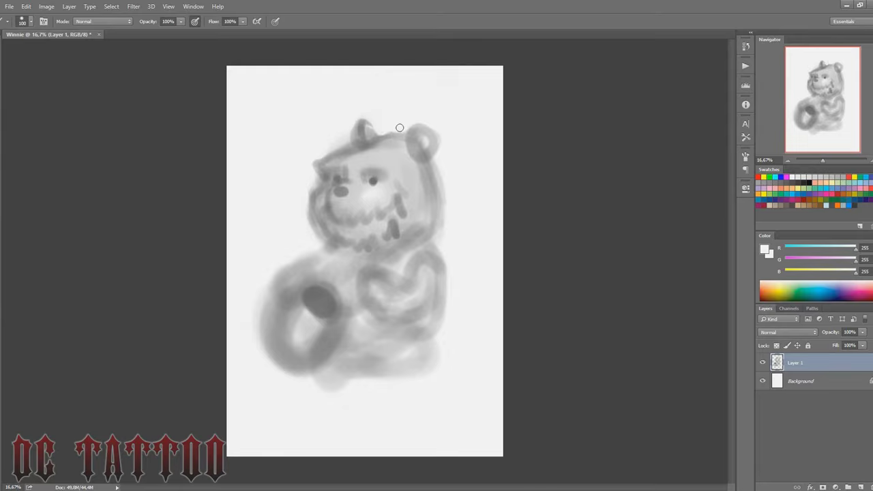
drag(409, 152, 422, 144)
key(bracketright)
key(bracketright)
key(bracketright)
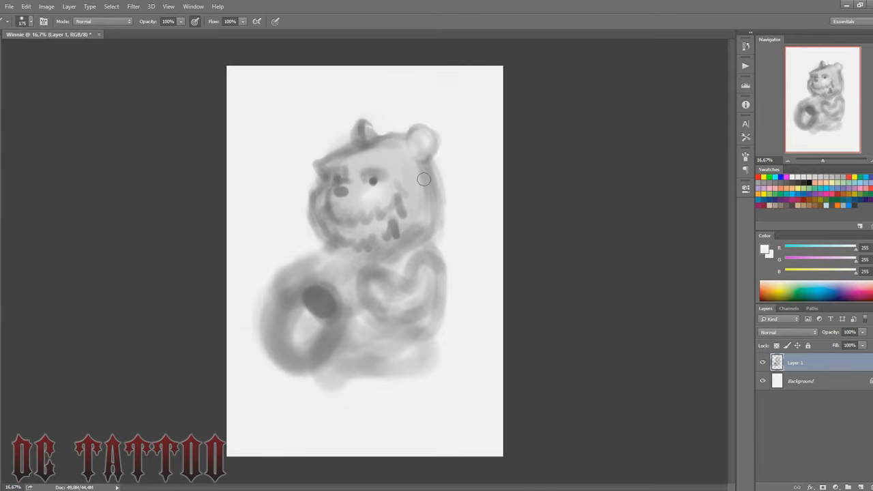
mouse_move(355, 125)
mouse_down()
mouse_move(365, 136)
mouse_move(371, 131)
mouse_up()
alt+click(393, 146)
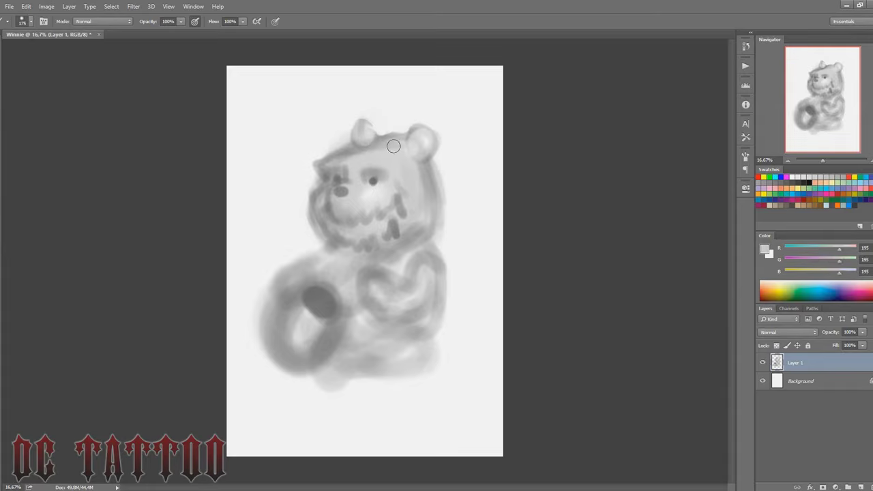
drag(352, 153, 389, 138)
key(ctrl+shift+n)
click(515, 171)
Mirror the canvas and paint a dark cheek mark and a lower row of dark teeth.
key(h)
alt+click(424, 295)
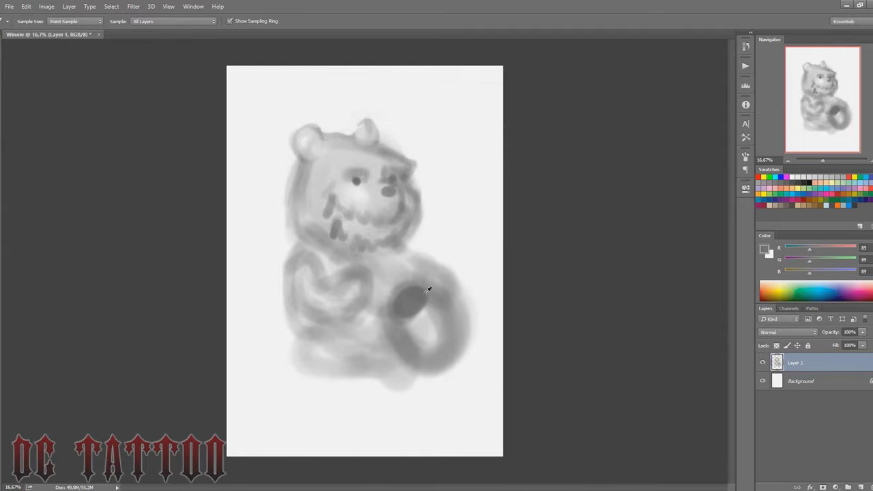
alt+click(788, 185)
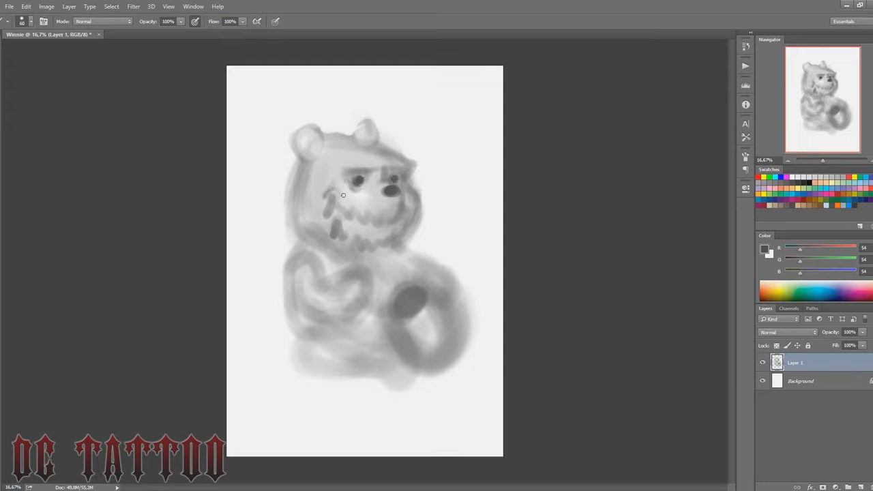
mouse_move(341, 201)
mouse_down()
mouse_move(327, 195)
mouse_move(372, 217)
mouse_move(413, 203)
mouse_up()
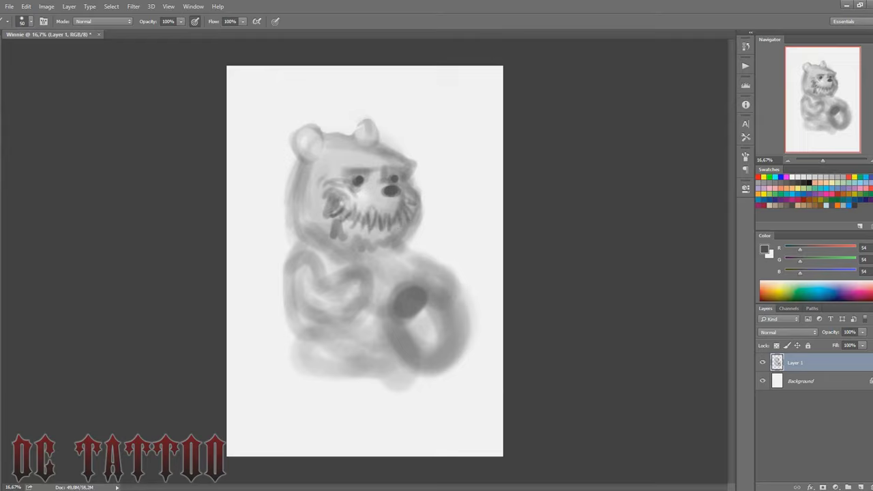
mouse_move(355, 239)
mouse_down()
mouse_move(389, 253)
mouse_move(330, 232)
mouse_move(293, 235)
mouse_move(311, 248)
mouse_move(416, 259)
mouse_move(362, 327)
mouse_up()
Outline the body's left and bottom edges, foot, chest and arm near the honey pot in dark grey.
key(bracketleft)
mouse_move(290, 236)
mouse_down()
mouse_move(334, 366)
mouse_move(392, 371)
mouse_move(365, 331)
mouse_move(293, 351)
mouse_up()
mouse_move(303, 269)
mouse_down()
mouse_move(354, 262)
mouse_move(385, 278)
mouse_move(293, 306)
mouse_up()
drag(341, 239, 293, 334)
key(bracketleft)
key(bracketleft)
key(bracketleft)
mouse_move(396, 286)
mouse_down()
mouse_move(423, 327)
mouse_move(375, 273)
mouse_up()
mouse_move(381, 313)
mouse_down()
mouse_move(366, 291)
mouse_move(422, 324)
mouse_move(433, 279)
mouse_move(388, 307)
mouse_up()
Outline and shade the honey pot, darken the bear's left edge and fill the mouth dark.
key(bracketright)
key(bracketright)
key(bracketright)
mouse_move(436, 286)
mouse_down()
mouse_move(442, 292)
mouse_move(437, 255)
mouse_move(406, 249)
mouse_move(385, 307)
mouse_up()
key(bracketleft)
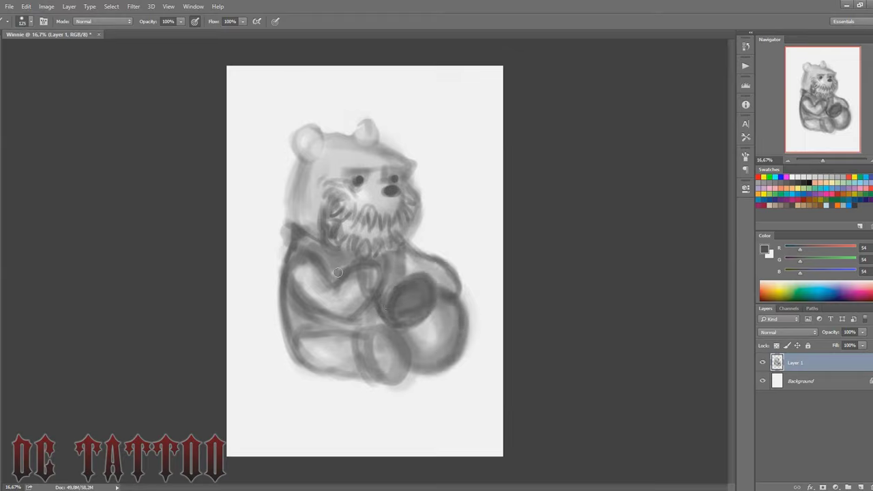
key(bracketleft)
key(bracketleft)
mouse_move(284, 220)
mouse_down()
mouse_move(276, 294)
mouse_move(294, 315)
mouse_up()
key(bracketleft)
key(bracketleft)
key(bracketleft)
mouse_move(346, 219)
mouse_down()
mouse_move(402, 228)
mouse_move(327, 235)
mouse_move(331, 248)
mouse_up()
drag(324, 198, 356, 204)
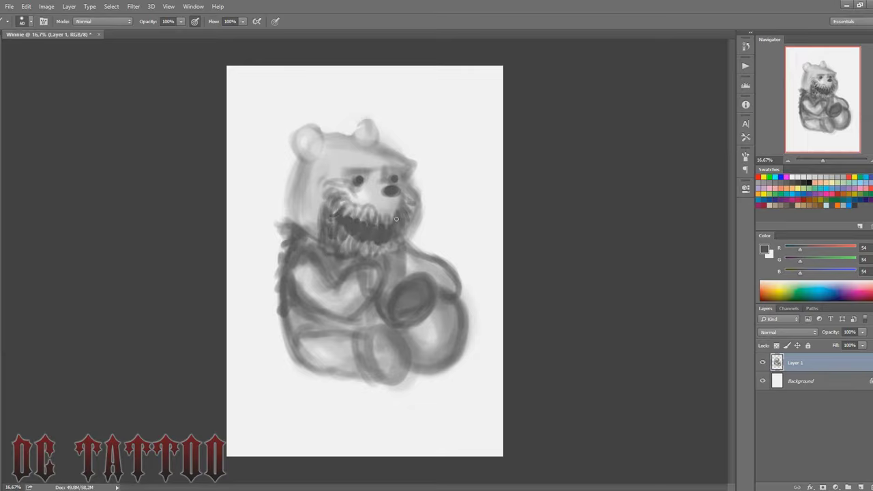
Outline the top and left side of the head and both ears in dark grey.
key(x)
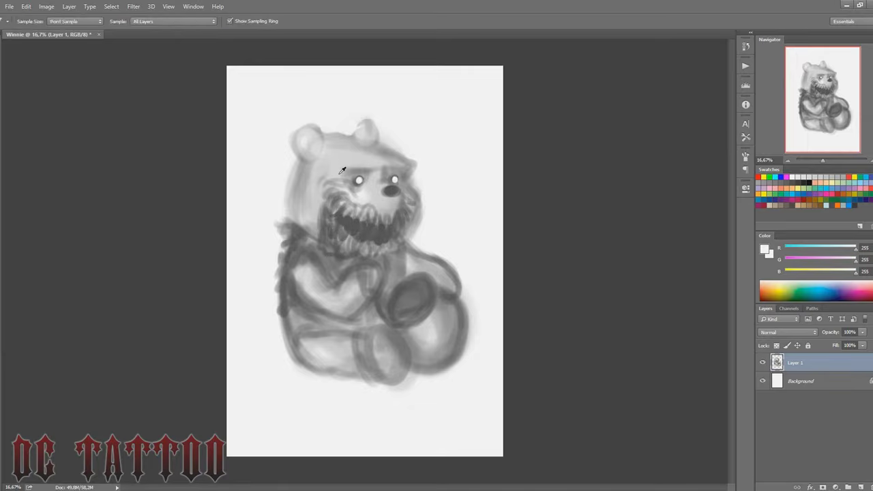
alt+click(390, 191)
mouse_move(412, 167)
mouse_down()
mouse_move(339, 133)
mouse_move(383, 144)
mouse_move(419, 194)
mouse_move(427, 191)
mouse_up()
key(x)
alt+click(370, 143)
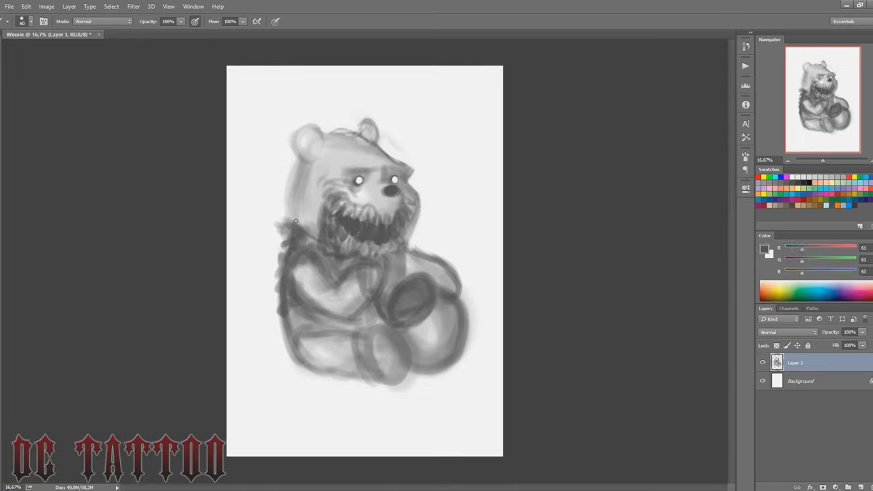
mouse_move(298, 165)
mouse_down()
mouse_move(284, 221)
mouse_move(315, 136)
mouse_move(312, 151)
mouse_up()
drag(360, 143, 370, 140)
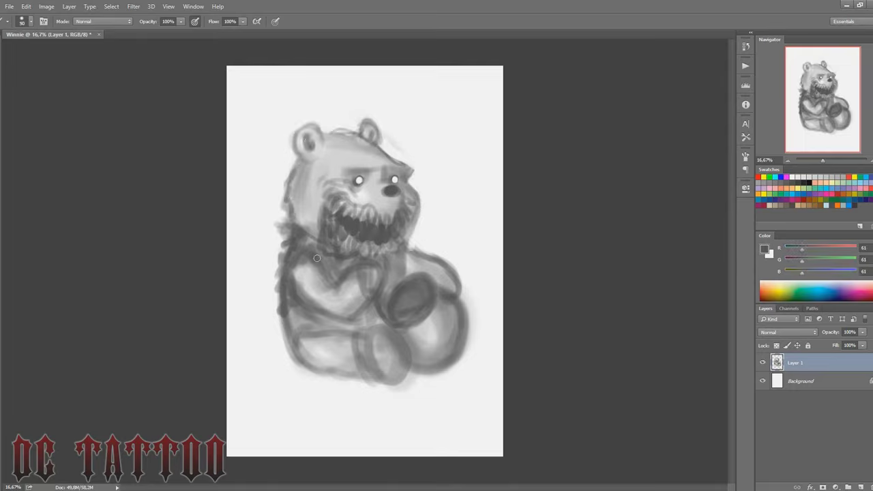
Paint a light heart on the chest, outline it and shade it dark.
key(x)
mouse_move(317, 257)
mouse_down()
mouse_move(341, 286)
mouse_move(374, 272)
mouse_up()
alt+click(259, 253)
drag(293, 280, 307, 242)
key(bracketright)
key(bracketright)
drag(309, 276, 344, 307)
drag(320, 259, 334, 297)
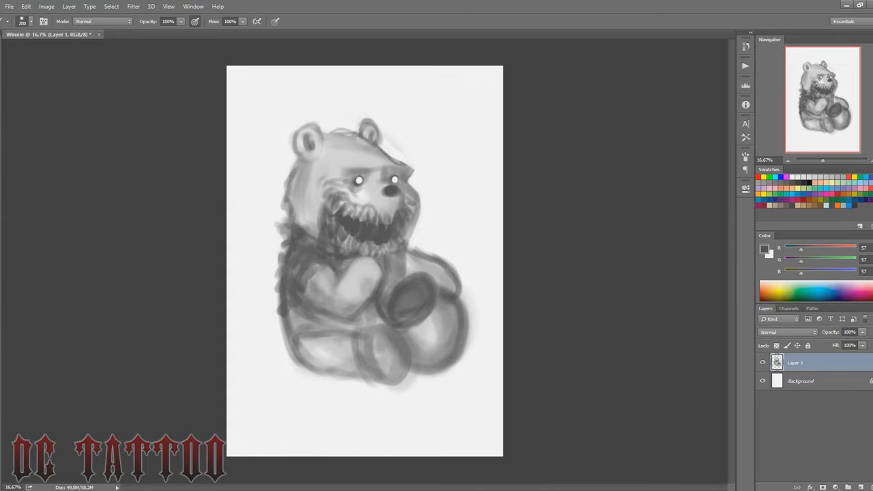
key(bracketleft)
key(bracketleft)
key(bracketleft)
drag(362, 256, 376, 287)
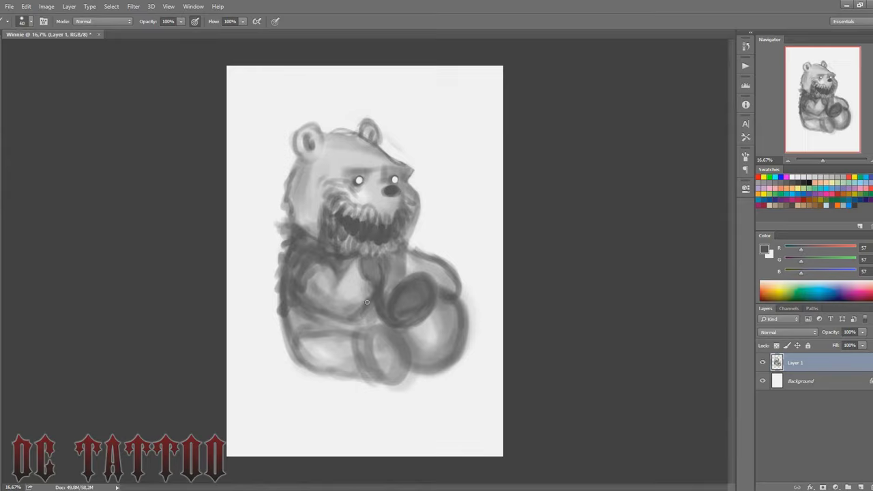
Shade the lower body and legs broadly, flip the canvas back, and darken the neck and lower-left paw.
key(bracketright)
key(bracketright)
key(bracketright)
mouse_move(293, 326)
mouse_down()
mouse_move(341, 349)
mouse_move(372, 378)
mouse_up()
drag(300, 345, 375, 327)
drag(294, 313, 381, 337)
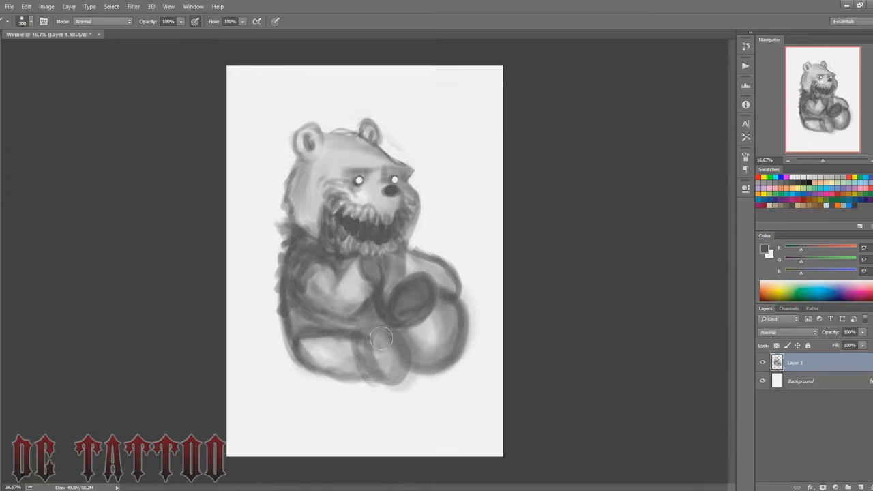
key(bracketleft)
key(bracketleft)
key(bracketleft)
key(ctrl+shift+h)
key(bracketright)
drag(332, 261, 326, 275)
key(bracketright)
key(bracketright)
key(bracketright)
drag(325, 305, 279, 354)
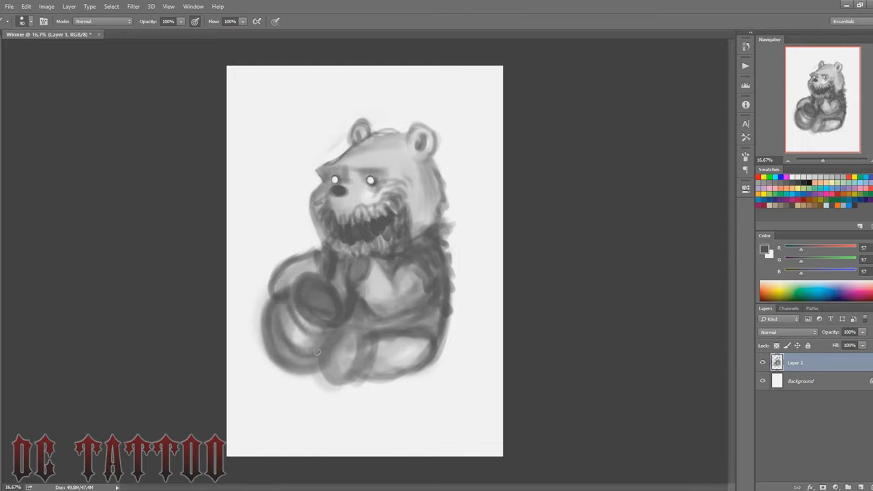
Deepen the lower-left leg and belly shading, then lighten the lower belly with a sampled light grey.
drag(294, 287, 314, 337)
mouse_move(279, 314)
mouse_down()
mouse_move(321, 374)
mouse_move(368, 328)
mouse_up()
key(bracketleft)
key(bracketleft)
key(bracketleft)
mouse_move(320, 382)
mouse_down()
mouse_move(389, 364)
mouse_move(341, 327)
mouse_up()
alt+click(382, 355)
key(bracketright)
key(bracketright)
key(bracketright)
mouse_move(368, 355)
mouse_down()
mouse_move(416, 341)
mouse_move(405, 369)
mouse_move(367, 331)
mouse_move(428, 334)
mouse_move(355, 372)
mouse_move(441, 351)
mouse_up()
key(bracketleft)
key(bracketleft)
key(bracketleft)
Rework the lower belly, left leg and foot with alternating sampled dark and light greys.
alt+click(381, 341)
key(bracketright)
key(bracketright)
key(bracketright)
mouse_move(443, 314)
mouse_down()
mouse_move(379, 333)
mouse_move(422, 338)
mouse_up()
alt+click(361, 341)
key(bracketright)
key(bracketright)
key(bracketright)
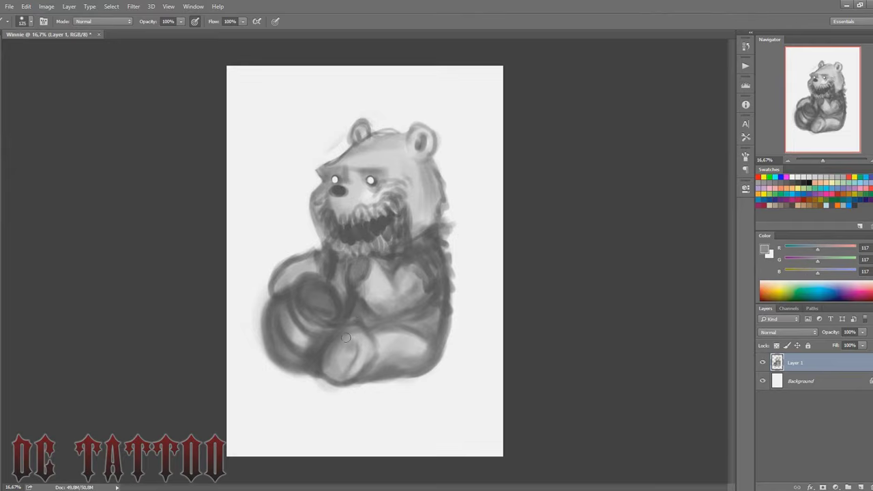
mouse_move(361, 341)
mouse_down()
mouse_move(327, 372)
mouse_move(371, 356)
mouse_move(348, 325)
mouse_move(379, 369)
mouse_up()
alt+click(372, 356)
key(bracketleft)
key(bracketleft)
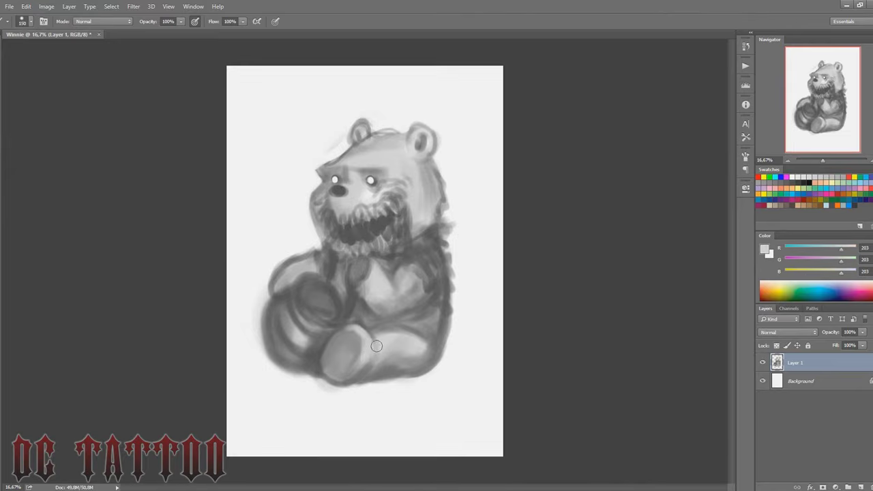
mouse_move(371, 328)
mouse_down()
mouse_move(429, 361)
mouse_move(410, 321)
mouse_move(426, 331)
mouse_up()
Lighten the upper chest and the honey pot with sampled pale greys.
alt+click(430, 320)
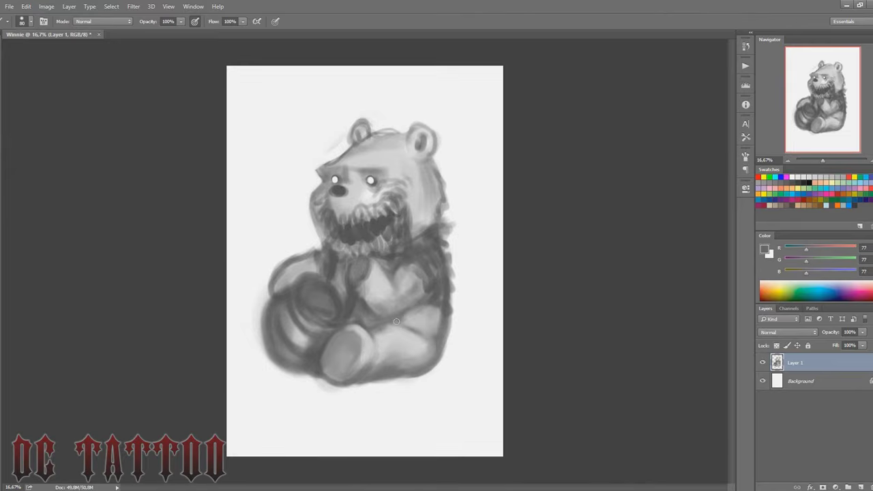
key(bracketleft)
key(bracketleft)
key(bracketleft)
alt+click(430, 276)
key(bracketright)
key(bracketright)
key(bracketright)
mouse_move(379, 287)
mouse_down()
mouse_move(426, 268)
mouse_move(406, 312)
mouse_up()
key(bracketleft)
key(bracketleft)
key(bracketleft)
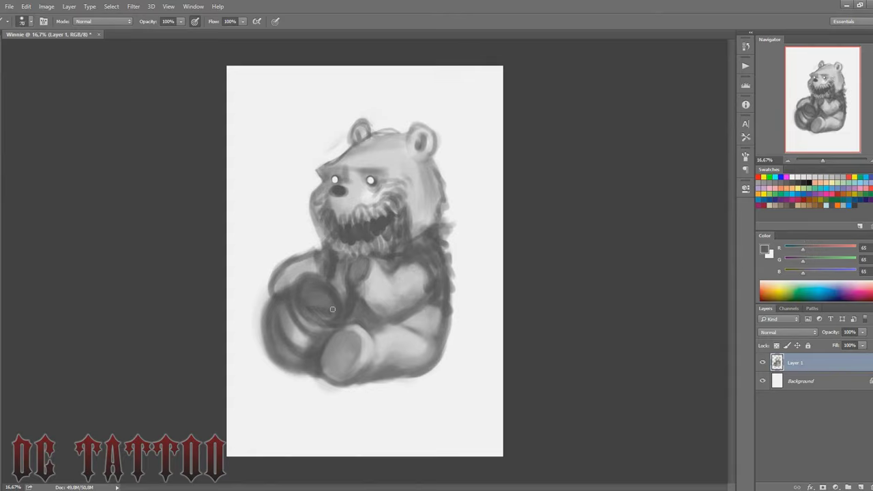
alt+click(324, 314)
mouse_move(310, 323)
mouse_down()
mouse_move(296, 293)
mouse_move(332, 287)
mouse_move(296, 289)
mouse_move(337, 317)
mouse_up()
Sample greys from the pot, mouth and face, then paint a dark brow stroke above the right eye.
alt+click(331, 328)
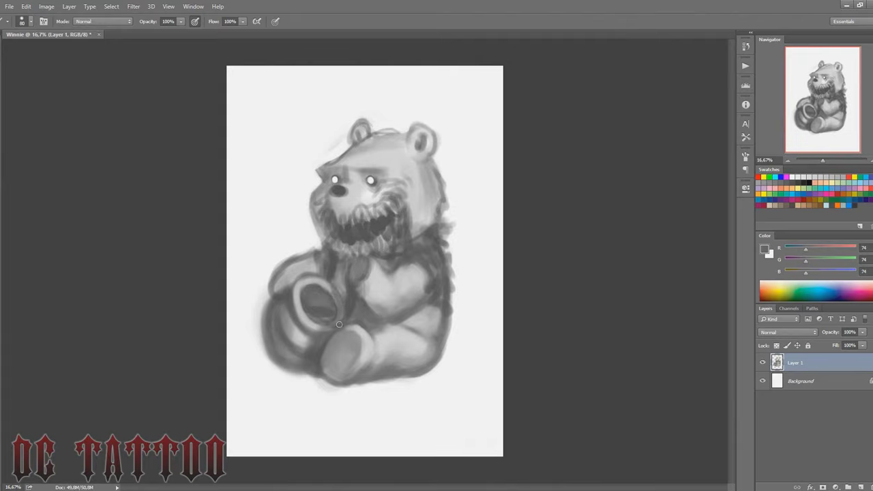
alt+click(311, 313)
alt+click(285, 304)
alt+click(354, 234)
key(bracketleft)
key(bracketleft)
key(bracketleft)
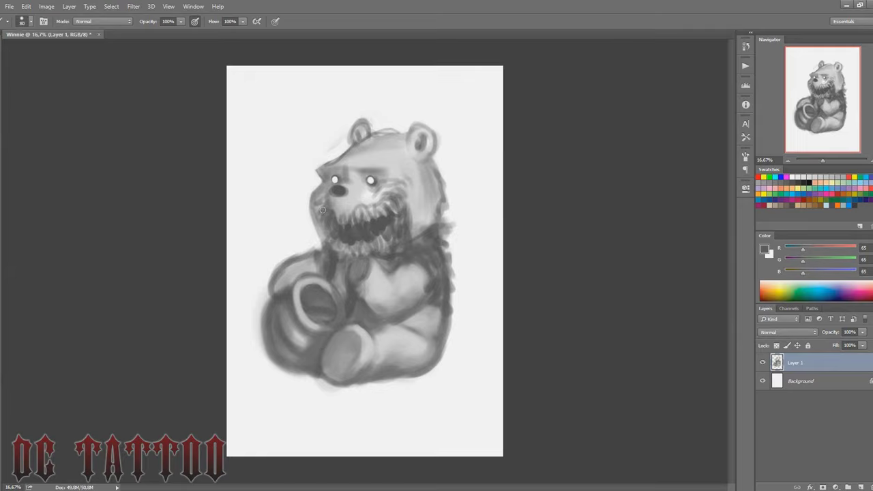
alt+click(332, 227)
key(bracketleft)
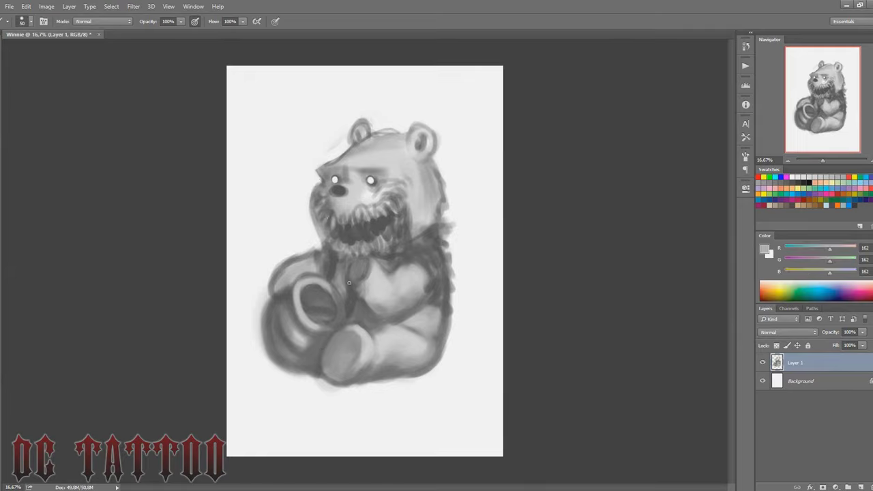
alt+click(335, 210)
alt+click(356, 212)
key(bracketleft)
key(bracketleft)
key(bracketleft)
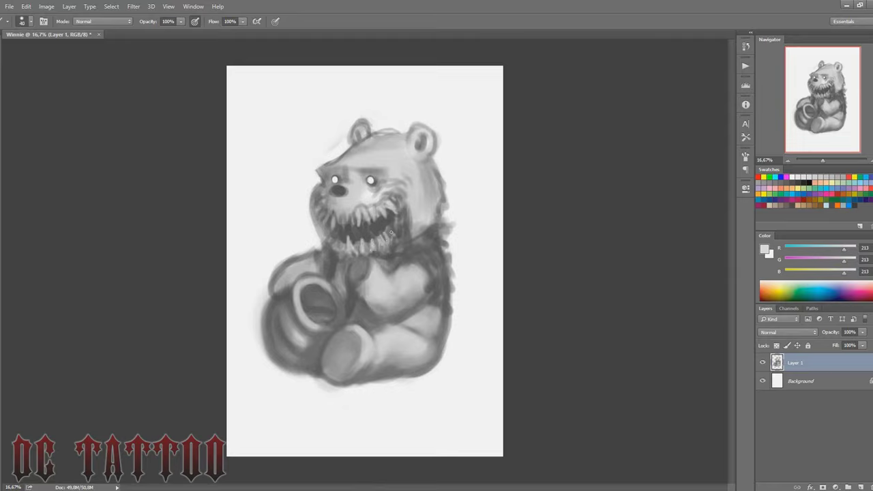
alt+click(340, 184)
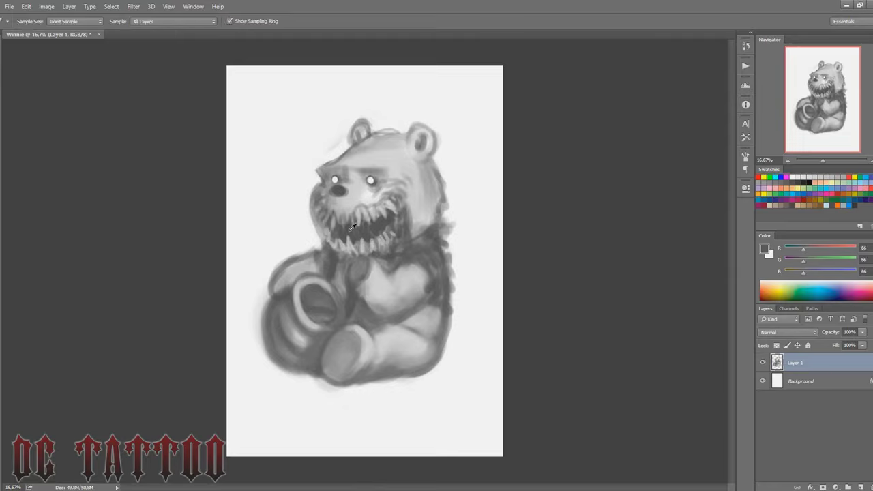
key(bracketleft)
drag(351, 168, 385, 179)
Sample mid greys from the face and lighten the top of the left ear with white.
alt+click(323, 173)
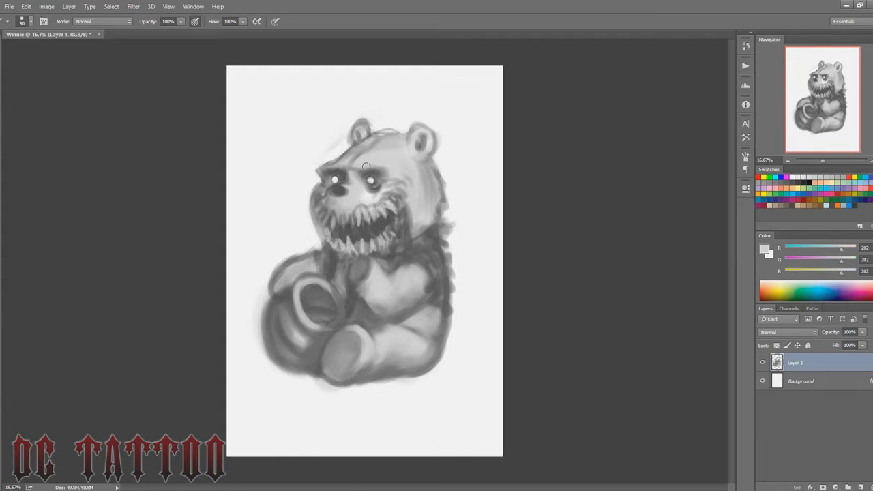
alt+click(344, 167)
key(i)
alt+click(343, 160)
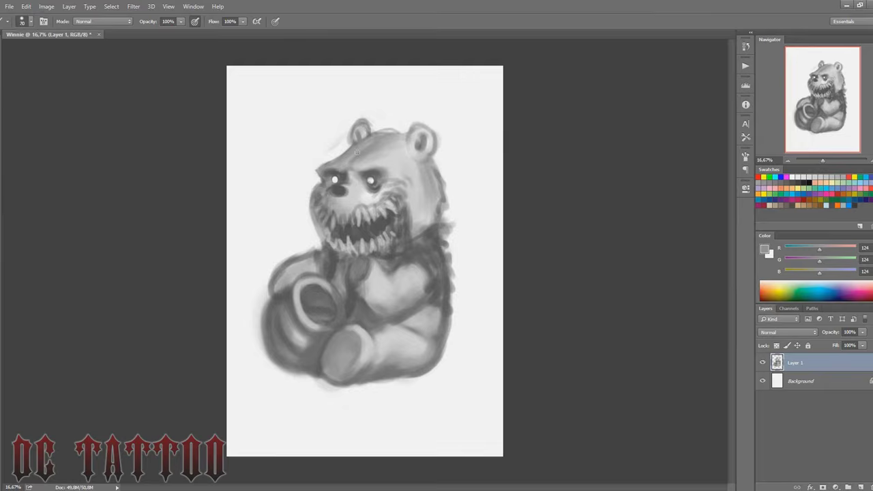
key(bracketleft)
key(bracketleft)
alt+click(362, 174)
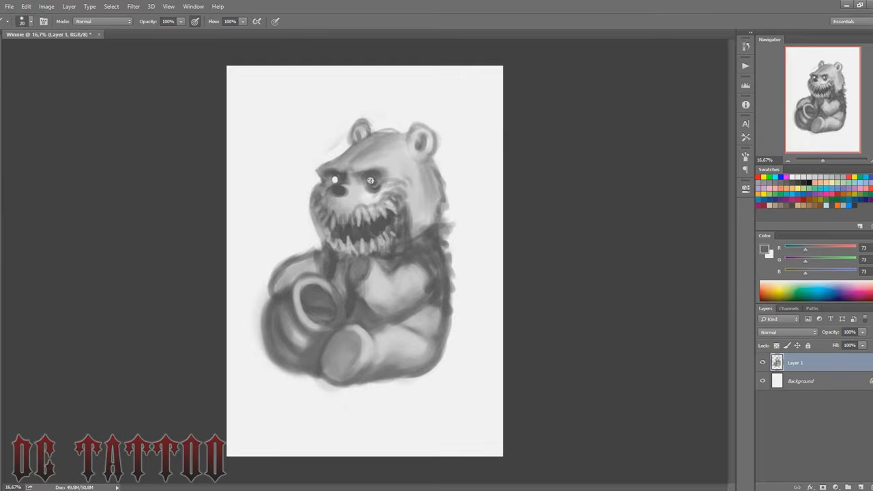
alt+click(336, 179)
key(bracketright)
key(x)
key(bracketright)
key(bracketright)
key(bracketright)
drag(351, 133, 368, 123)
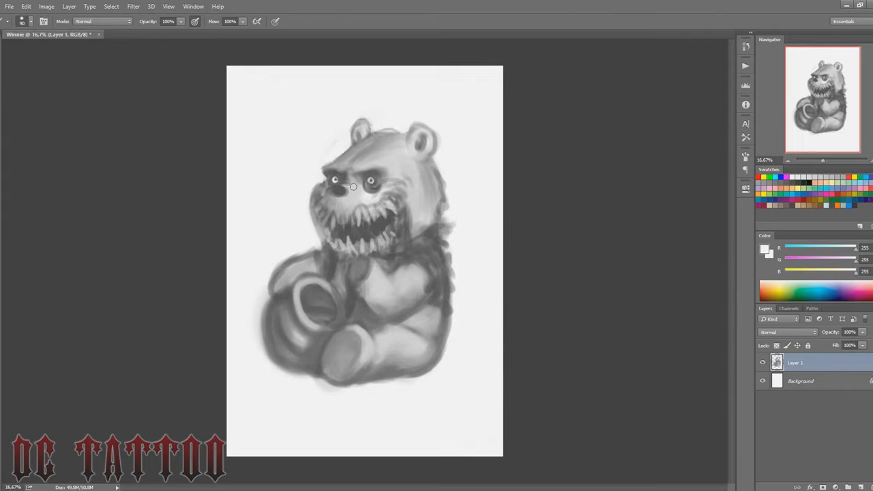
Shade the left cheek and the right side of the head with a darker sampled grey.
alt+click(320, 170)
key(bracketleft)
key(bracketleft)
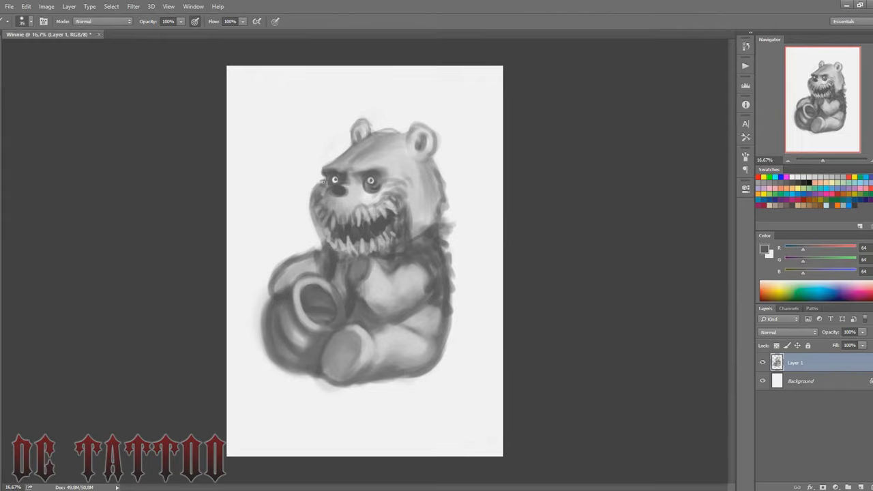
key(bracketright)
alt+click(388, 188)
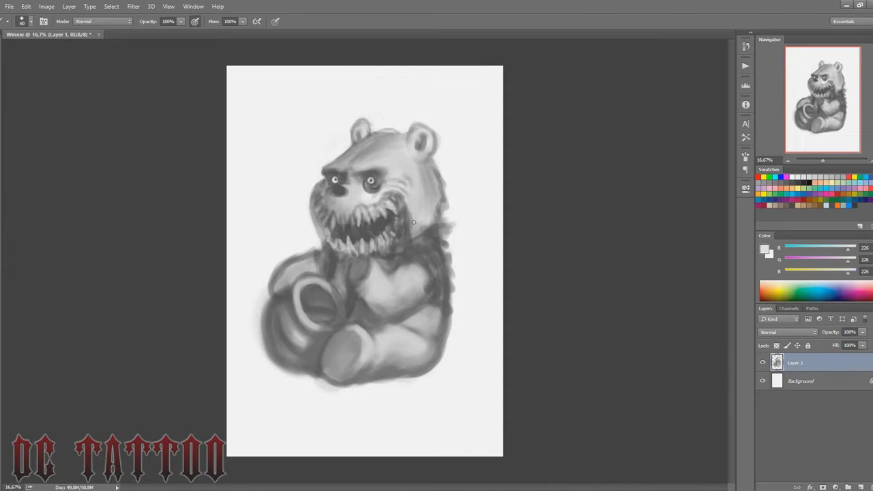
alt+click(394, 219)
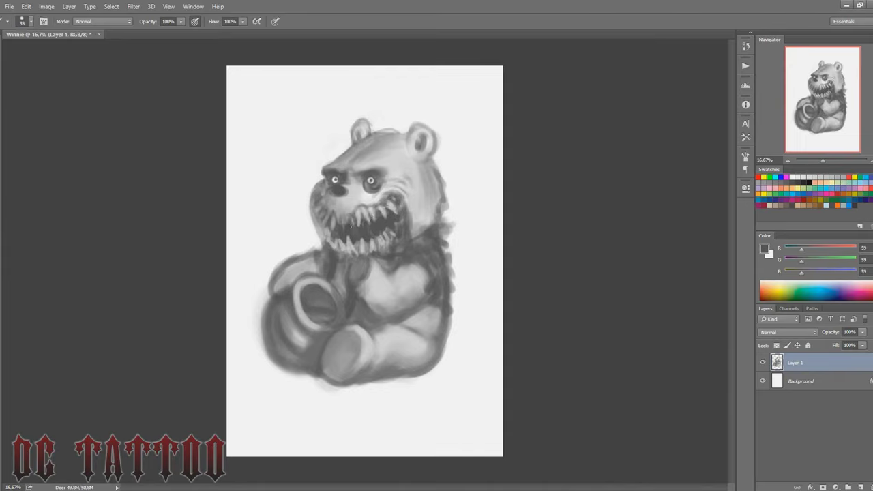
drag(322, 199, 344, 250)
key(bracketleft)
key(bracketleft)
mouse_move(440, 167)
mouse_down()
mouse_move(429, 222)
mouse_move(416, 235)
mouse_move(435, 211)
mouse_move(416, 244)
mouse_move(426, 180)
mouse_up()
Blend the right edge of the head lighter with a sampled light grey.
key(x)
key(bracketright)
key(bracketright)
key(bracketright)
alt+click(427, 170)
drag(440, 218, 434, 156)
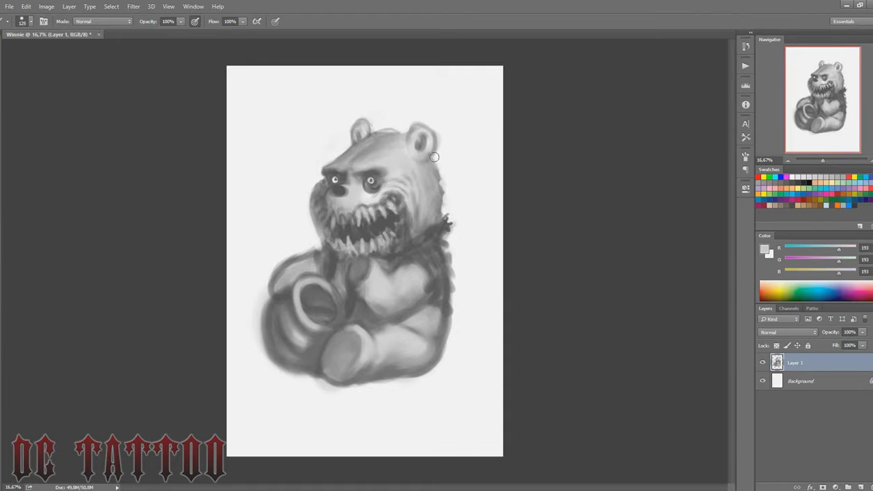
alt+click(341, 200)
key(bracketleft)
key(bracketleft)
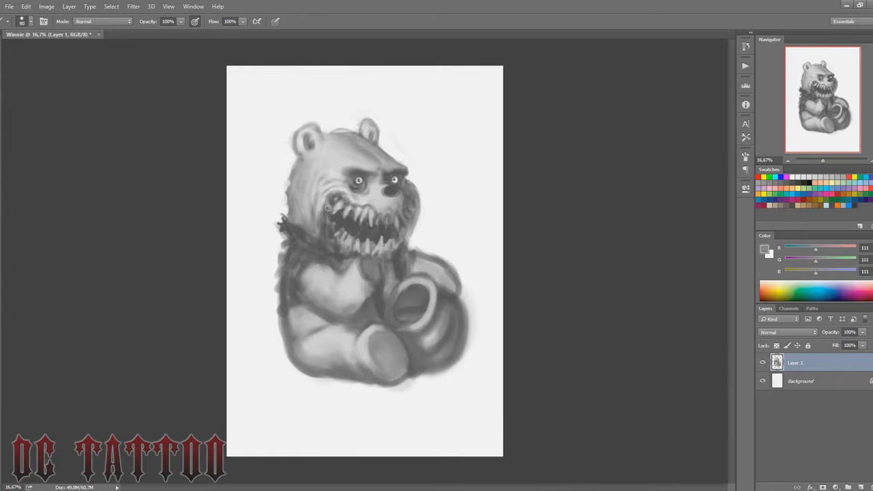
Lighten the fur around the bear's neck with a sampled light grey.
alt+click(369, 193)
key(bracketleft)
key(bracketleft)
key(bracketleft)
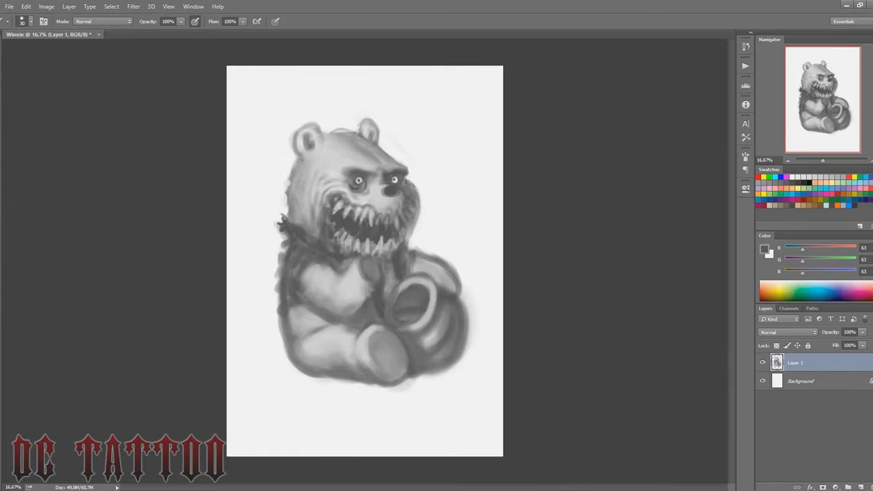
alt+click(336, 243)
key(bracketright)
drag(327, 225, 344, 251)
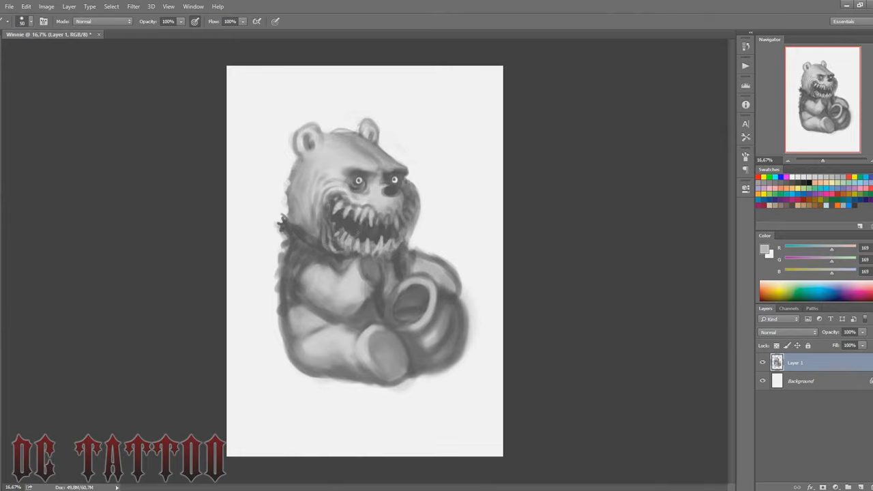
Shade the chest near the left arm and darken its right side.
alt+click(298, 237)
alt+click(396, 260)
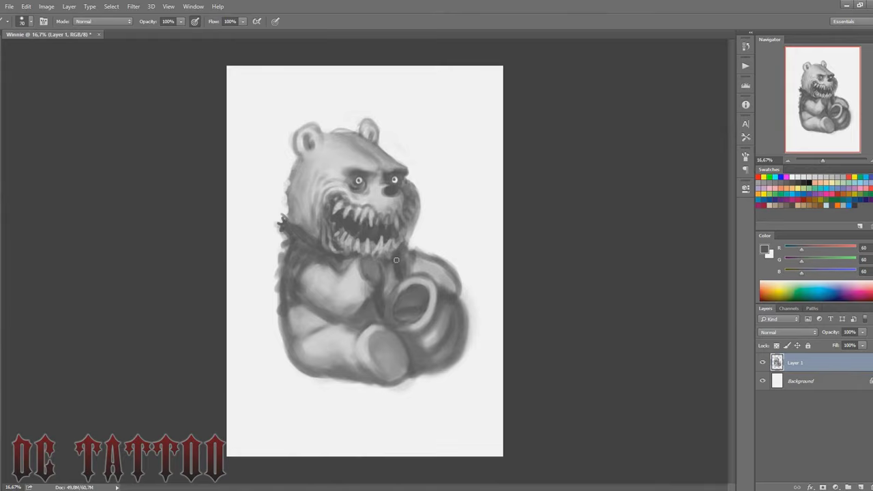
key(bracketleft)
mouse_move(301, 272)
mouse_down()
mouse_move(304, 285)
mouse_move(300, 243)
mouse_up()
key(bracketright)
key(bracketright)
key(bracketright)
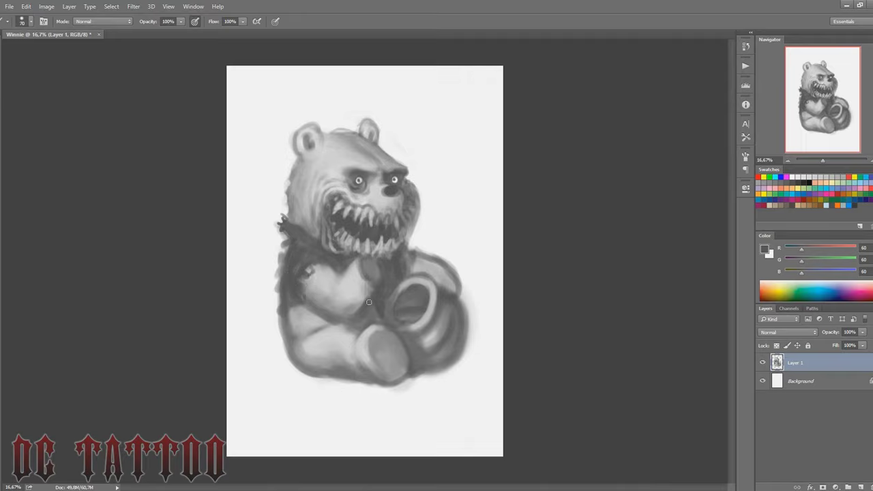
key(bracketright)
alt+click(318, 279)
mouse_move(360, 312)
mouse_down()
mouse_move(348, 283)
mouse_move(373, 276)
mouse_up()
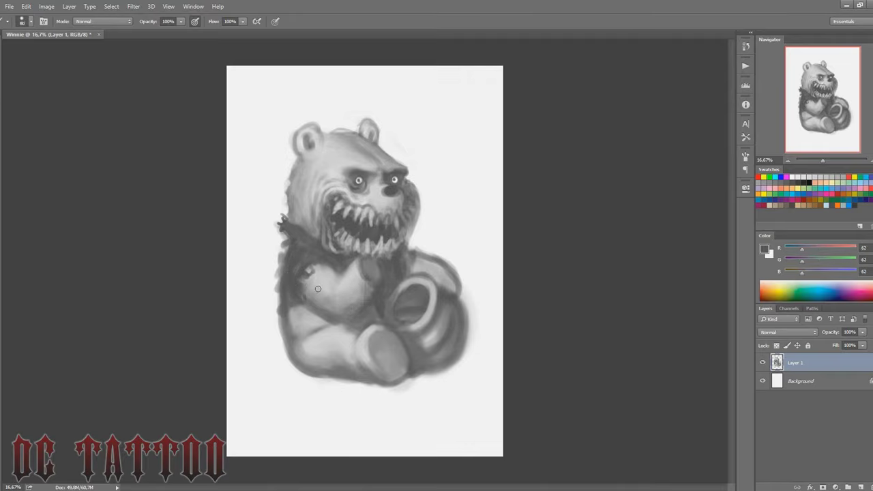
Shade the lower belly and the honey pot with a large dark-grey brush.
alt+click(318, 312)
alt+click(310, 317)
key(bracketright)
key(bracketright)
key(bracketright)
mouse_move(300, 341)
mouse_down()
mouse_move(320, 357)
mouse_move(430, 341)
mouse_up()
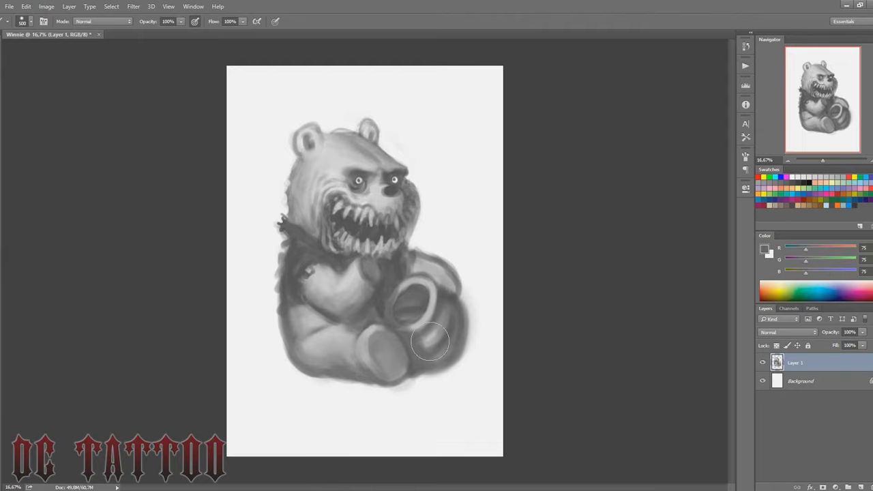
Sample mid and light greys from the belly and face, adjusting the brush size.
alt+click(440, 266)
alt+click(426, 249)
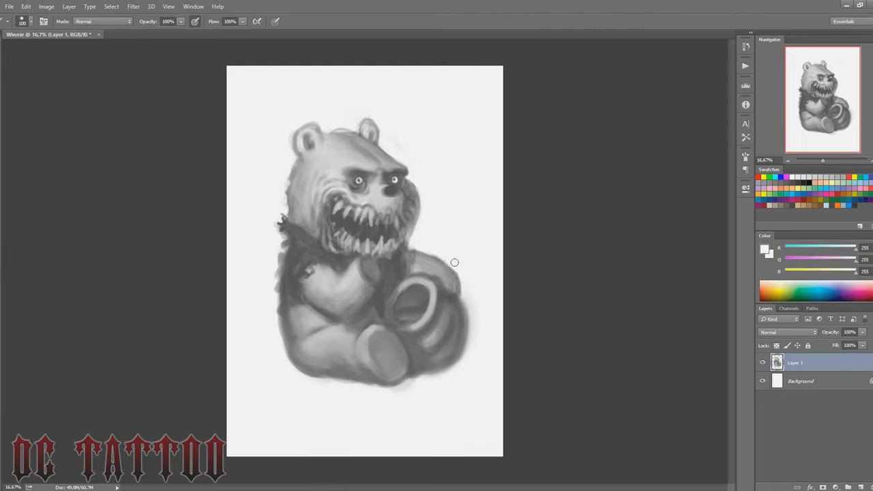
alt+click(417, 254)
key(bracketleft)
alt+click(405, 253)
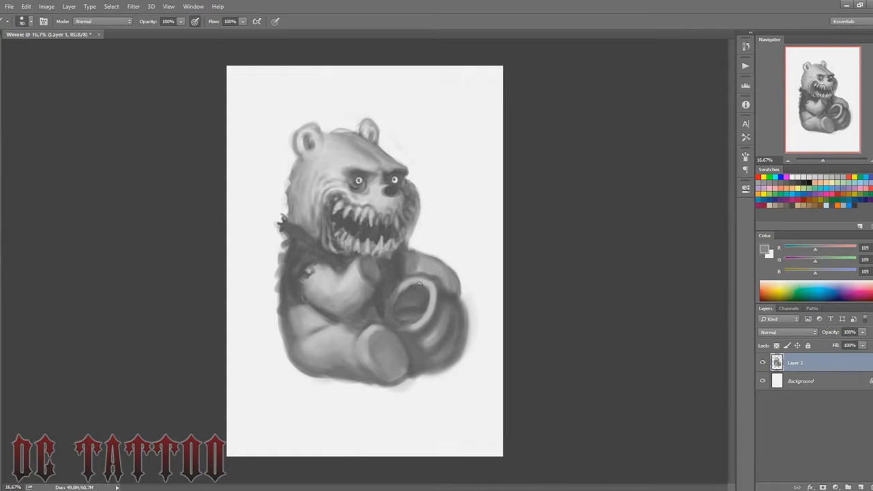
key(bracketleft)
key(bracketleft)
key(bracketleft)
alt+click(386, 184)
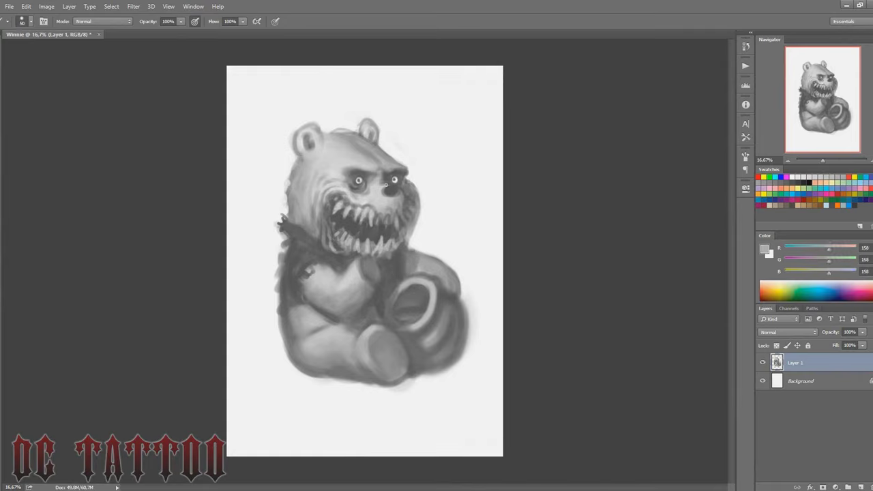
key(bracketright)
key(bracketright)
alt+click(375, 184)
key(bracketright)
Darken the gaps between the teeth and deepen the angry brow above the eyes.
alt+click(389, 192)
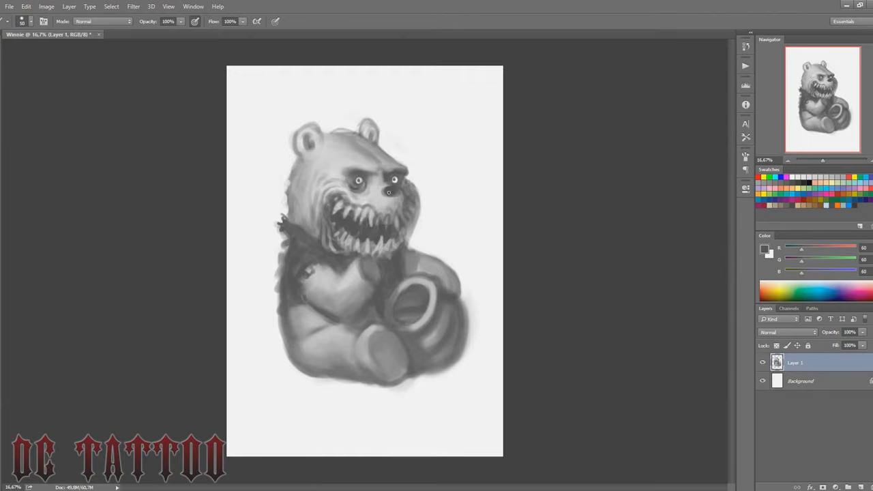
alt+click(399, 192)
key(bracketleft)
key(bracketleft)
key(bracketleft)
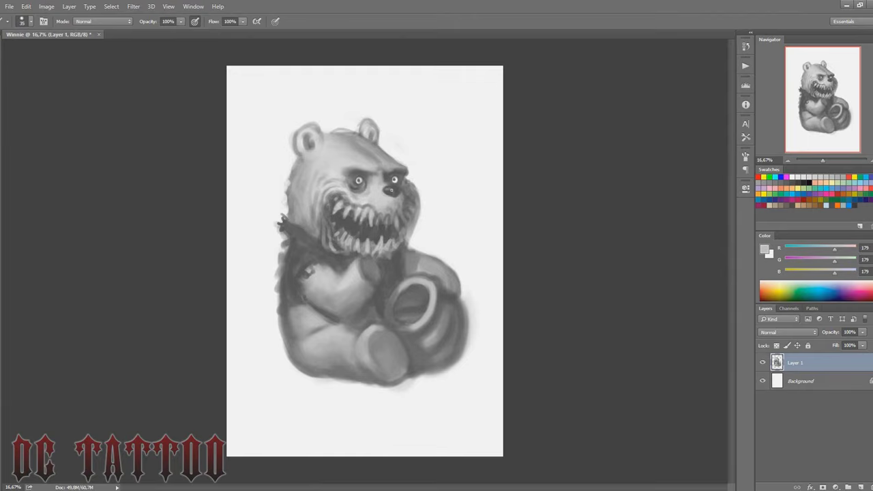
key(bracketright)
key(bracketright)
key(bracketright)
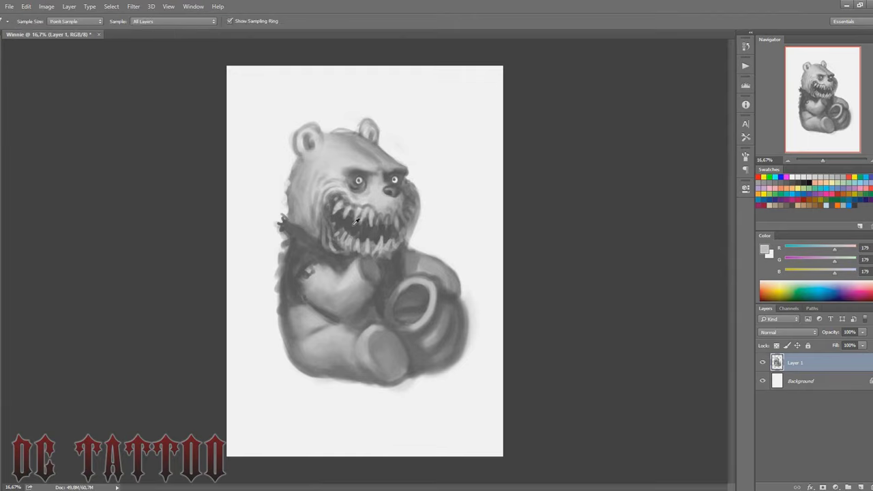
alt+click(372, 218)
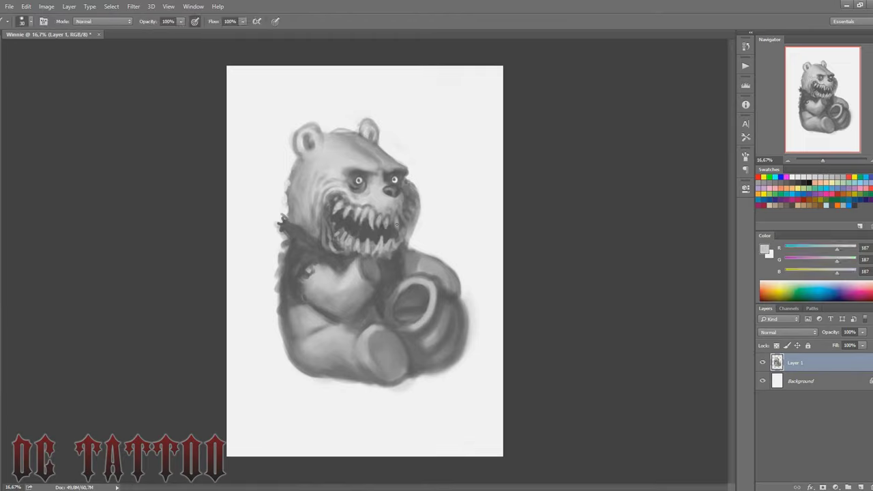
alt+click(368, 214)
alt+click(368, 211)
key(bracketright)
key(bracketright)
key(bracketleft)
alt+click(336, 200)
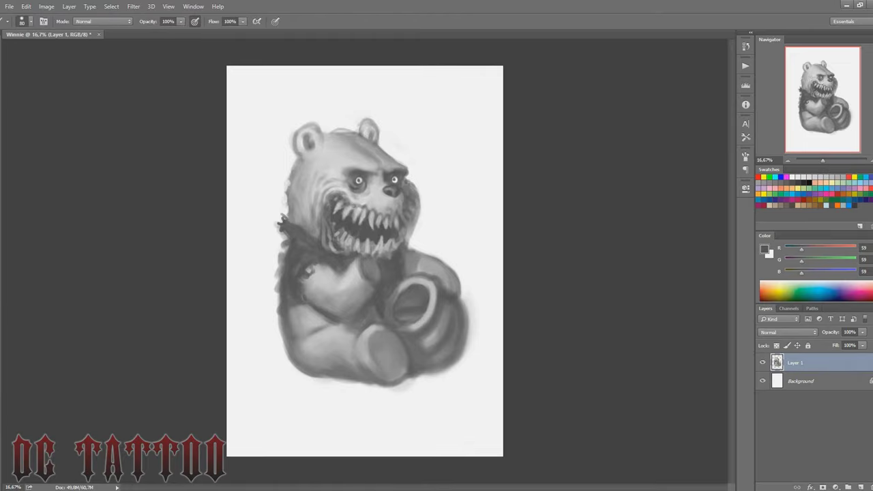
mouse_move(336, 204)
mouse_down()
mouse_move(359, 202)
mouse_move(342, 224)
mouse_up()
key(bracketright)
key(bracketright)
key(bracketright)
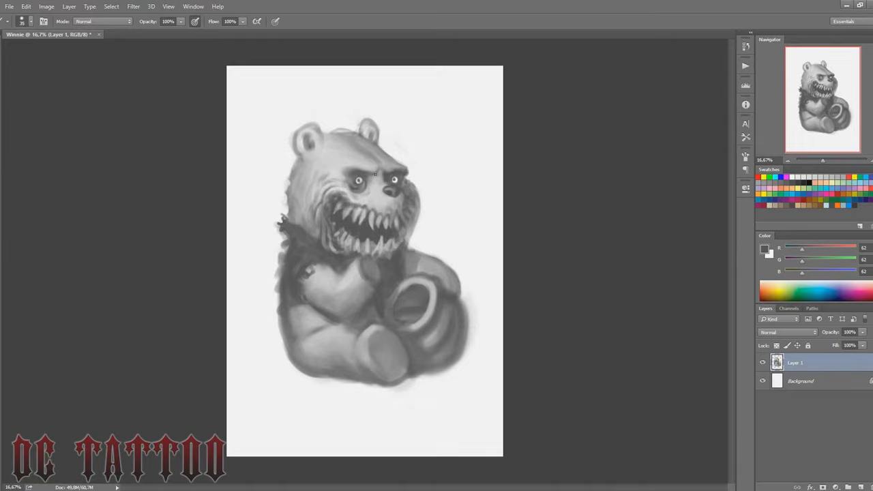
drag(406, 168, 347, 176)
Brighten the jaw's right edge and add a thin white stroke on the chest.
key(bracketleft)
key(bracketleft)
key(bracketleft)
alt+click(400, 215)
key(bracketleft)
alt+click(401, 220)
key(bracketright)
key(bracketright)
key(bracketright)
key(x)
drag(410, 242, 420, 198)
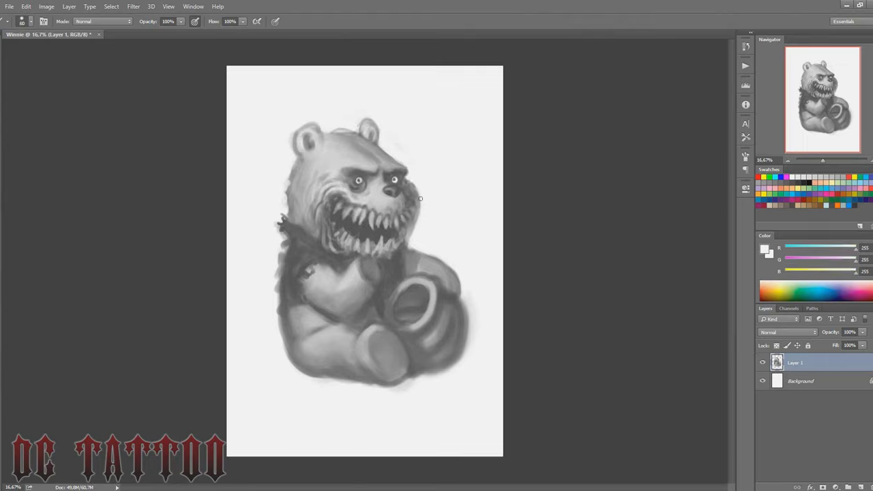
drag(376, 287, 376, 304)
alt+click(463, 251)
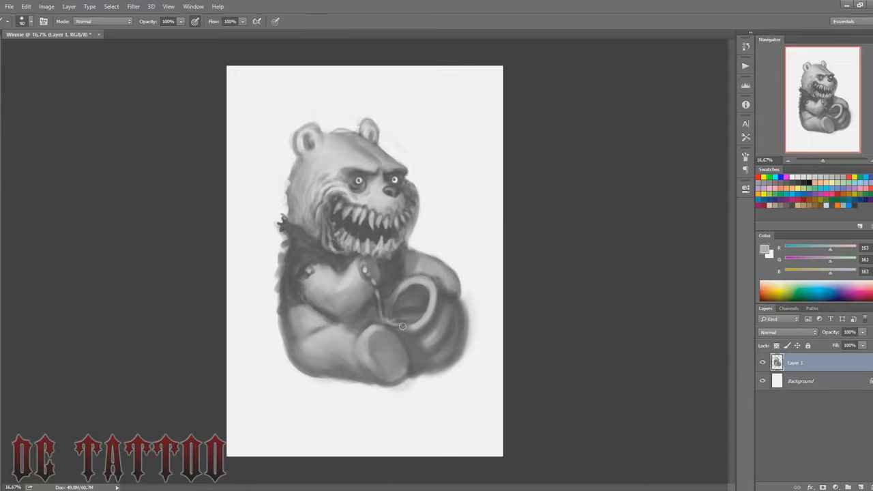
Darken the honey pot's rim and shade its right side.
alt+click(444, 288)
drag(424, 324, 436, 310)
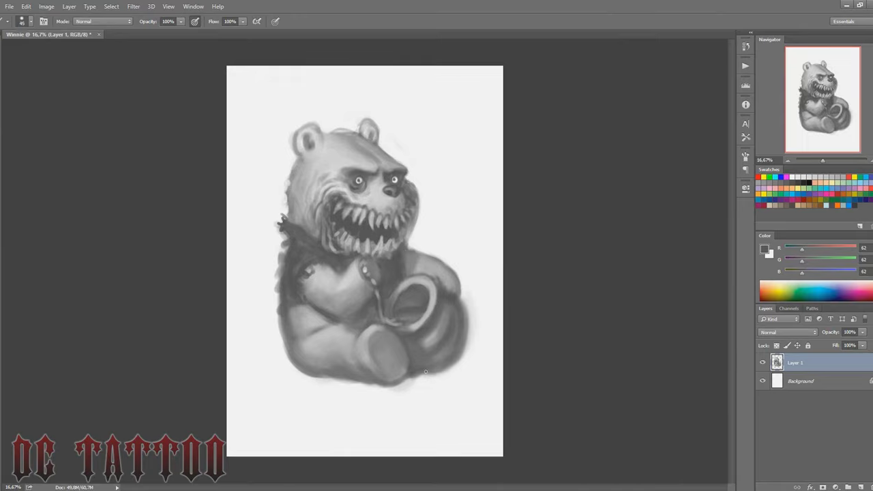
mouse_move(426, 372)
mouse_down()
mouse_move(465, 307)
mouse_move(440, 362)
mouse_up()
alt+click(426, 320)
key(bracketright)
key(bracketright)
key(bracketright)
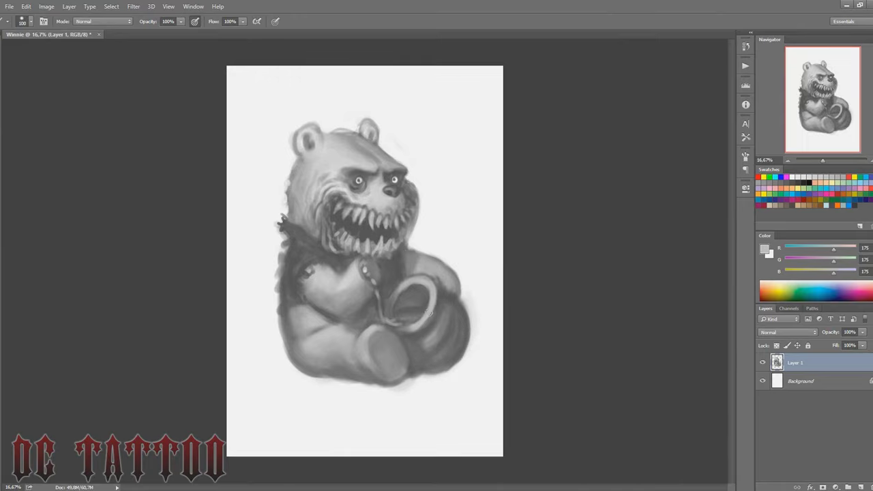
alt+click(395, 317)
key(bracketleft)
key(bracketleft)
key(bracketleft)
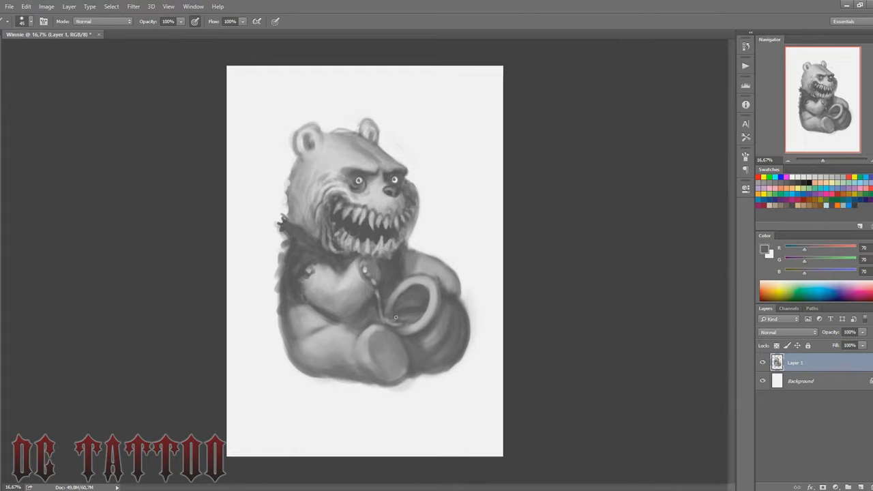
Sample further light and dark greys around the pot, adjusting brush size.
alt+click(419, 346)
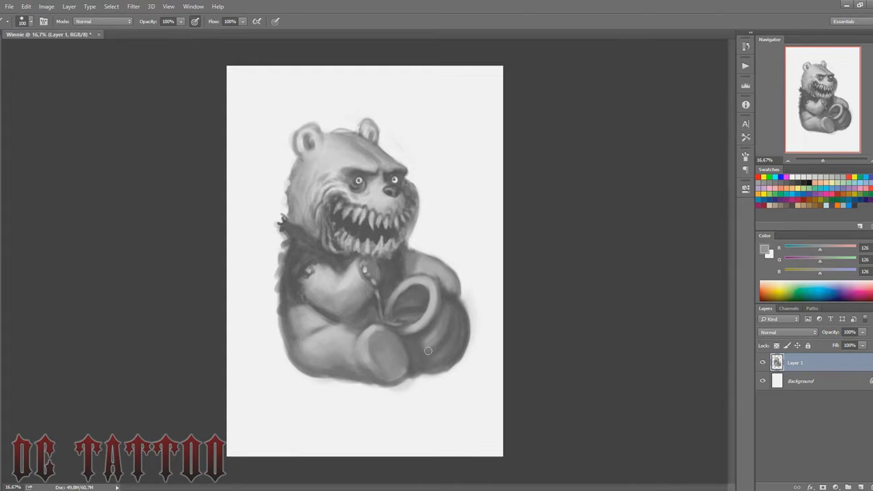
key(bracketright)
key(bracketright)
key(bracketright)
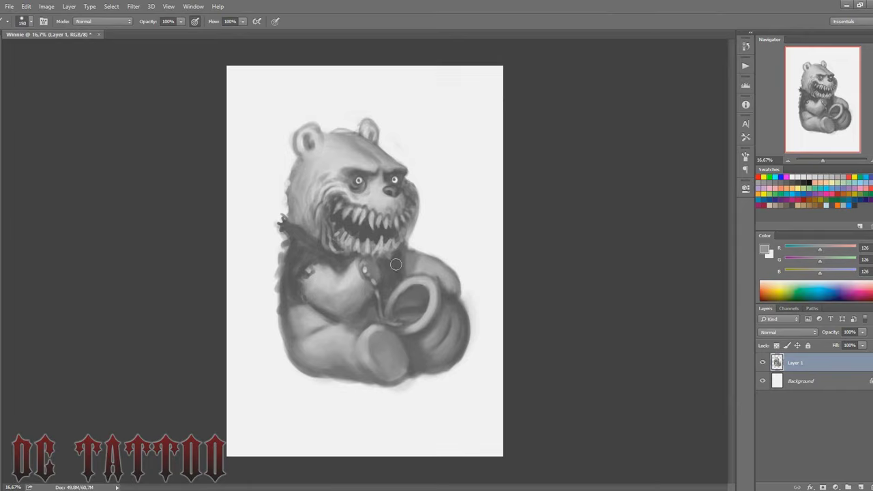
alt+click(403, 306)
key(bracketleft)
key(bracketleft)
key(bracketleft)
alt+click(407, 307)
key(bracketleft)
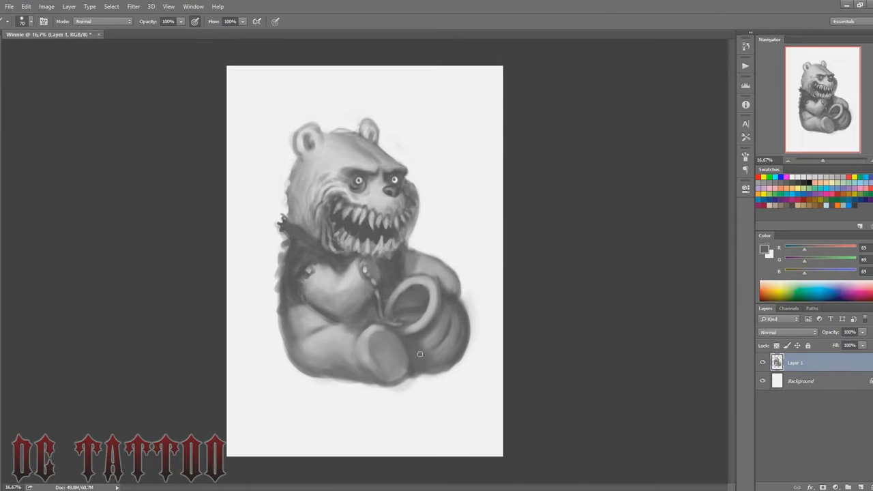
key(bracketright)
key(bracketright)
key(bracketright)
alt+click(399, 291)
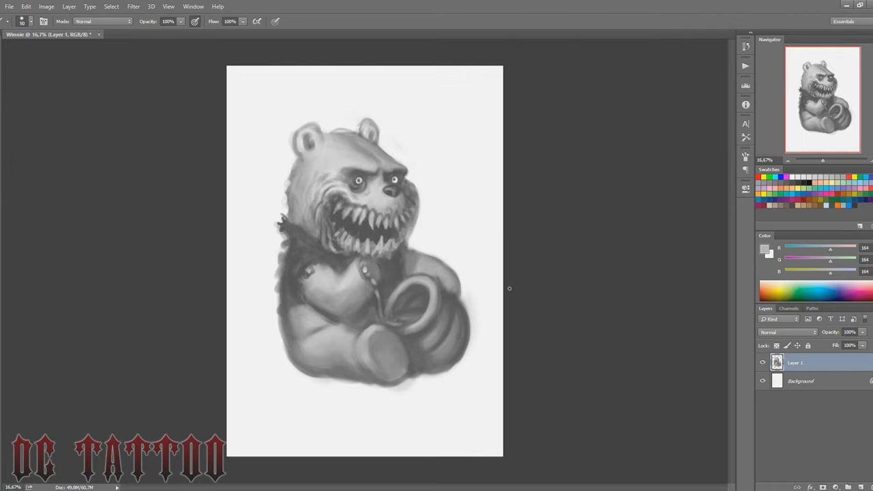
Scale the bear up to about 120%, reposition it, and crop the canvas.
key(ctrl+t)
drag(506, 414, 514, 409)
drag(409, 272, 393, 290)
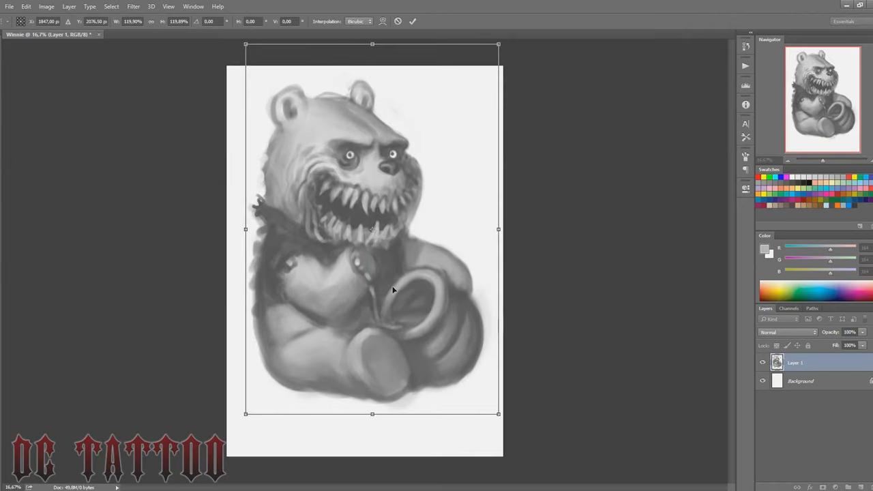
key(Return)
key(c)
drag(365, 456, 364, 437)
key(Return)
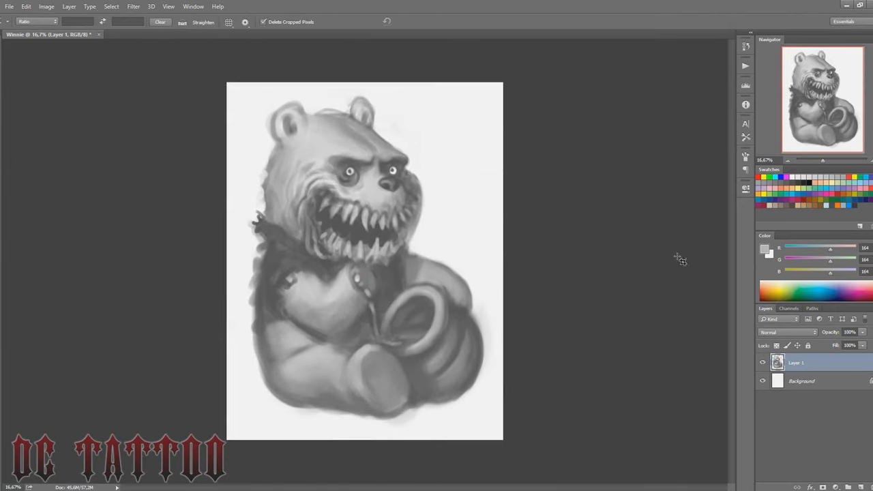
Save the painting as Winnie1.psd and add a new empty layer for painting.
key(ctrl+shift+n)
key(Return)
key(b)
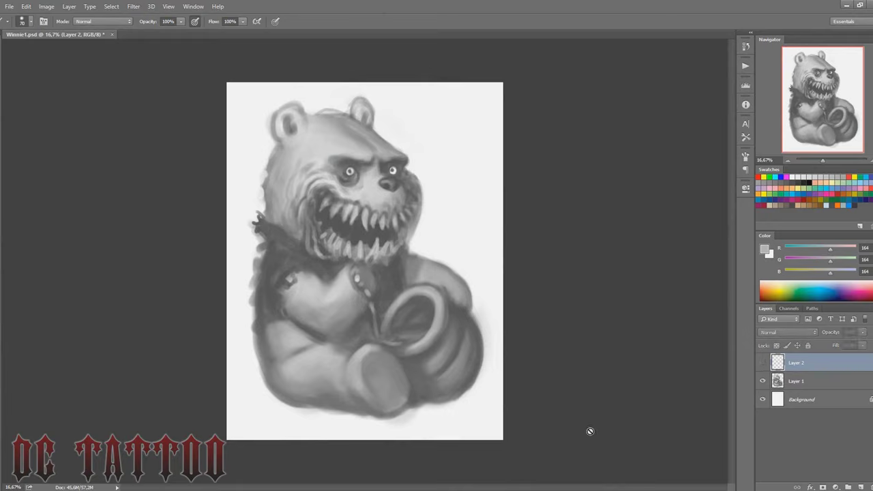
Shade the pot's bottom-right and add a soft shadow under the bear.
mouse_move(409, 409)
mouse_down()
mouse_move(466, 379)
mouse_move(444, 413)
mouse_move(481, 328)
mouse_up()
key(bracketleft)
key(bracketleft)
key(bracketleft)
mouse_move(259, 370)
mouse_down()
mouse_move(287, 402)
mouse_move(443, 415)
mouse_move(493, 386)
mouse_move(477, 362)
mouse_up()
Lighten the bear's lower-left edge, collar edge and the pot's right edge with white.
alt+click(499, 368)
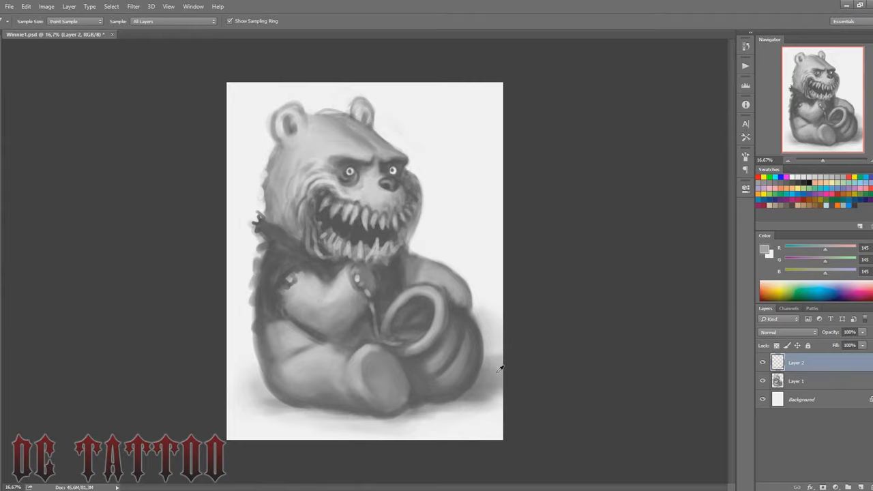
alt+click(239, 395)
drag(262, 399, 252, 374)
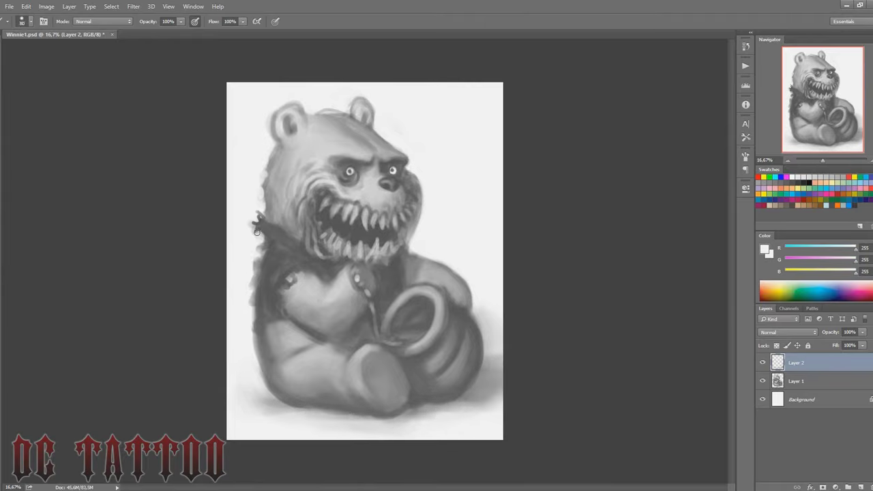
drag(257, 232, 260, 209)
key(bracketright)
key(bracketright)
key(bracketright)
mouse_move(507, 317)
mouse_down()
mouse_move(487, 403)
mouse_move(491, 325)
mouse_move(503, 370)
mouse_move(481, 280)
mouse_move(491, 368)
mouse_up()
drag(235, 409, 272, 375)
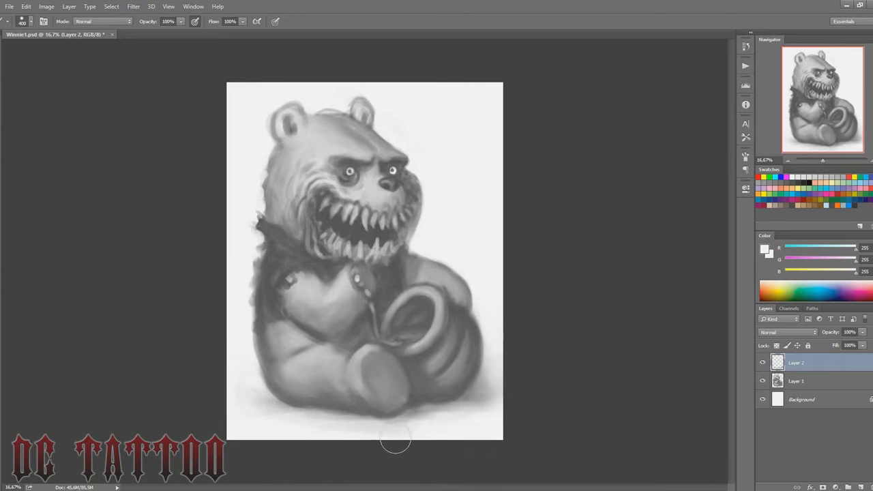
Shade the pot's lower right in dark grey.
key(bracketleft)
key(bracketleft)
alt+click(400, 409)
drag(470, 392, 494, 368)
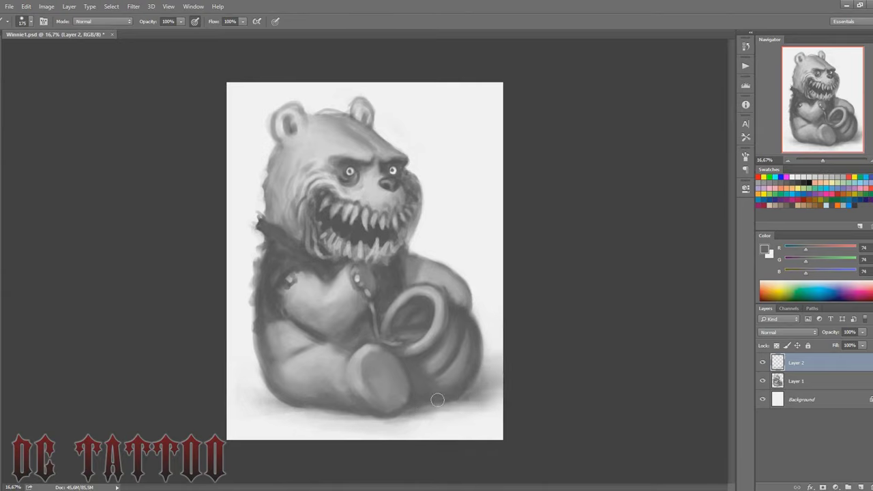
key(bracketright)
key(bracketright)
key(bracketright)
key(x)
key(bracketleft)
key(bracketleft)
key(bracketleft)
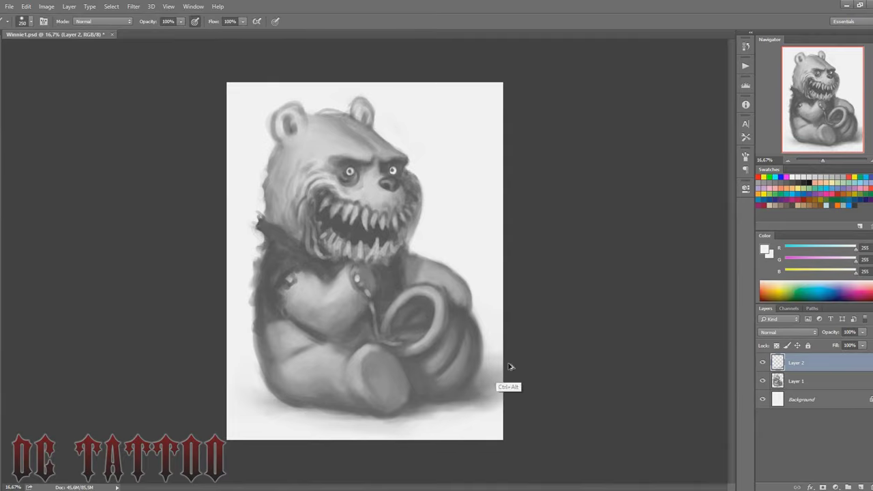
Lighten the bear's chest and lower belly with sampled pale greys.
alt+click(457, 387)
alt+click(472, 355)
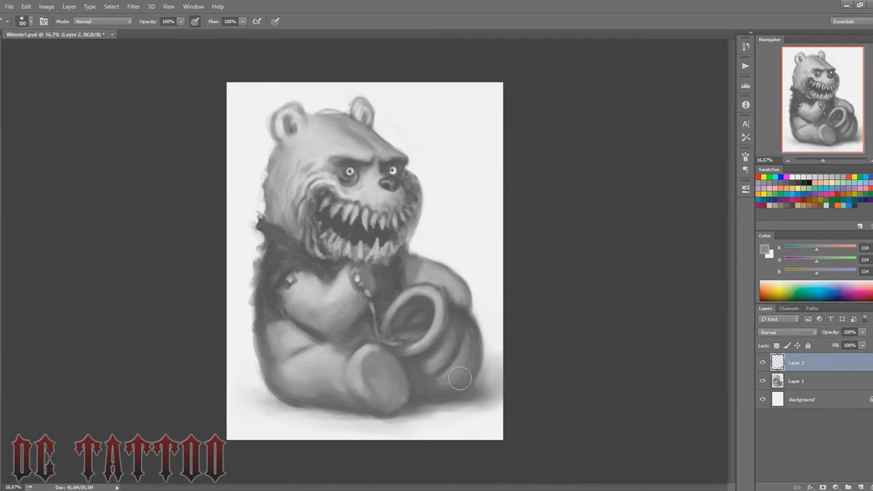
key(bracketleft)
key(bracketleft)
key(bracketleft)
alt+click(454, 300)
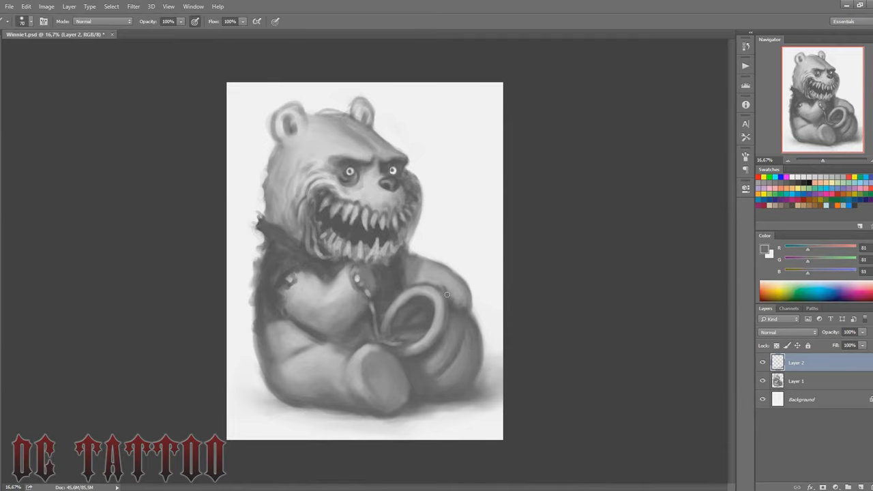
alt+click(456, 287)
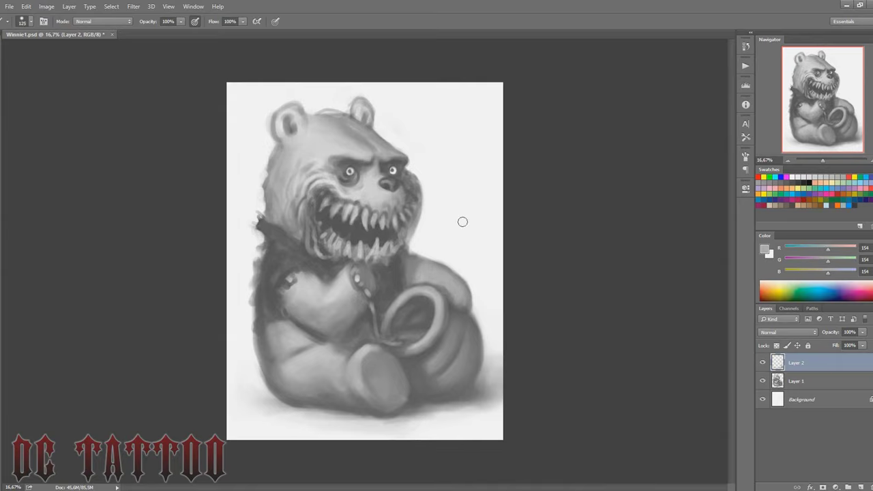
alt+click(318, 298)
drag(317, 298, 334, 314)
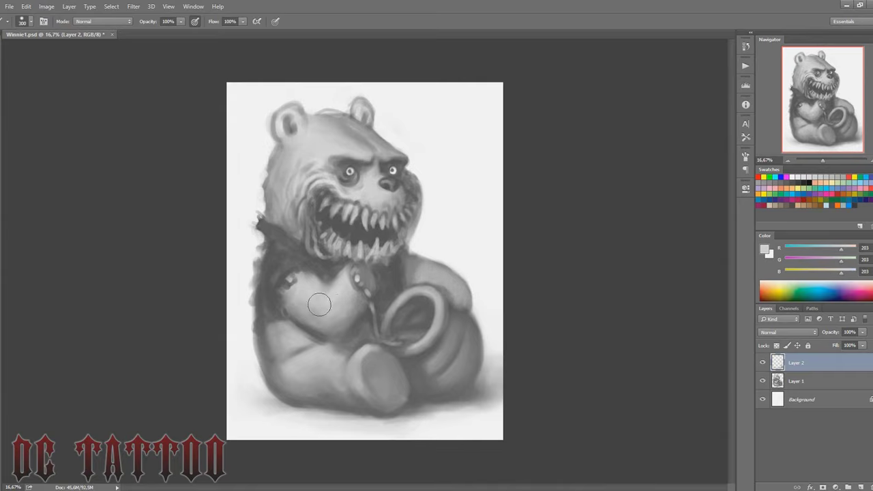
mouse_move(321, 371)
mouse_down()
mouse_move(273, 355)
mouse_move(267, 339)
mouse_up()
key(bracketleft)
alt+click(317, 332)
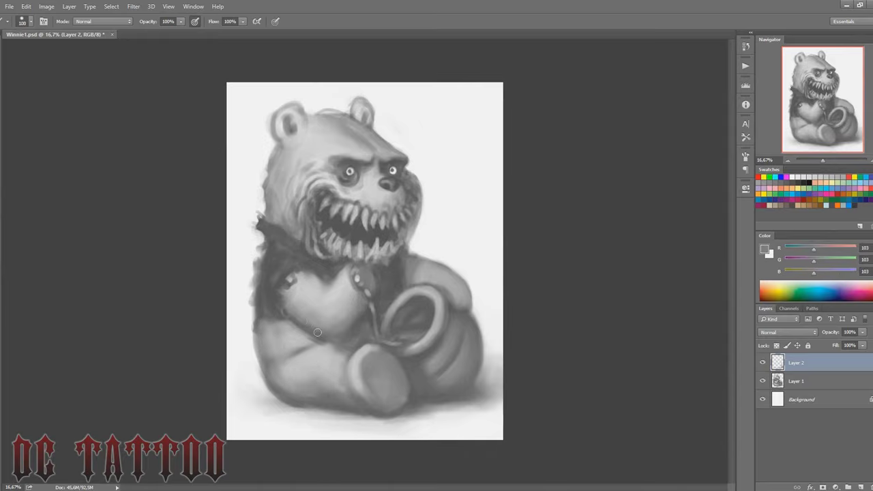
Add a new layer set to Overlay blend mode.
key(ctrl+shift+n)
key(Return)
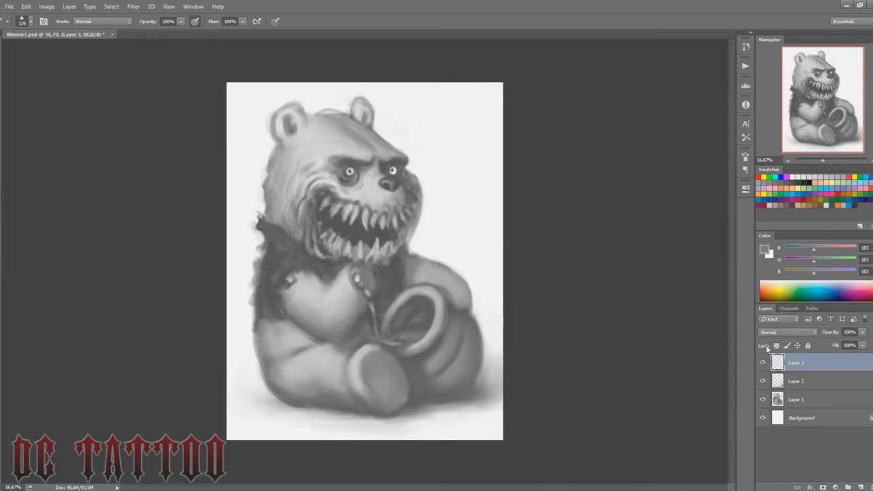
click(788, 332)
click(784, 371)
Paint broad dark and light strokes with a large soft brush, then adjust layer opacity.
right_click(514, 193)
click(516, 198)
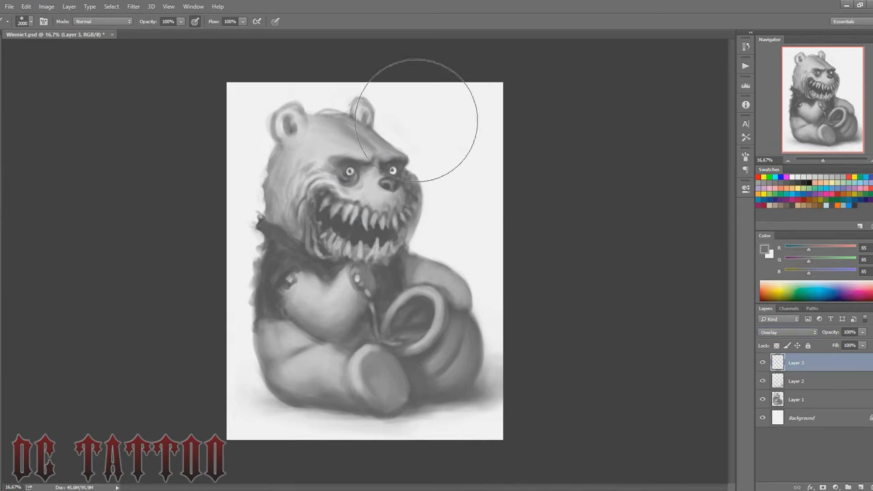
drag(415, 92, 205, 331)
key(bracketleft)
key(bracketleft)
key(bracketleft)
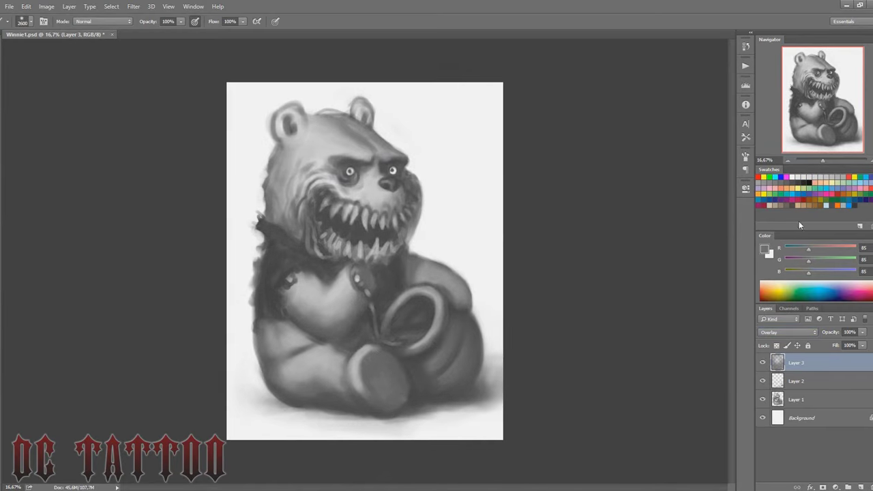
drag(355, 300, 337, 186)
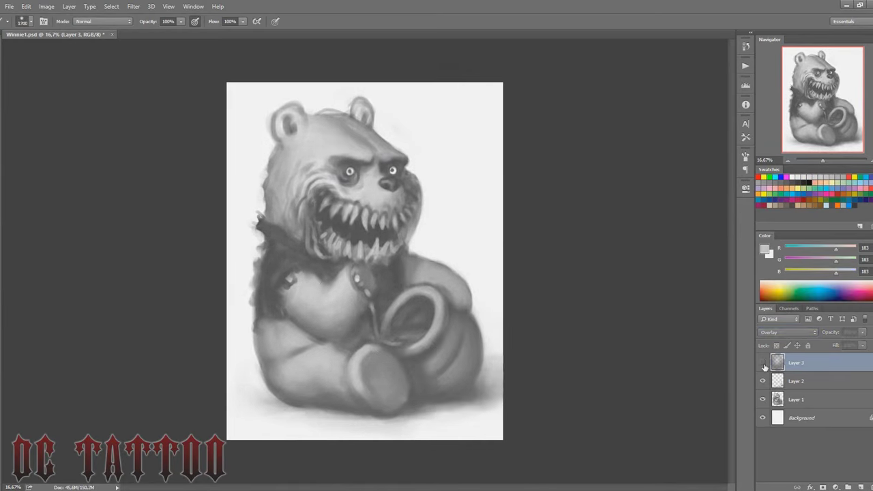
drag(828, 332, 820, 335)
Create Layer 4 and darken the mouth around the lower teeth.
key(ctrl+shift+n)
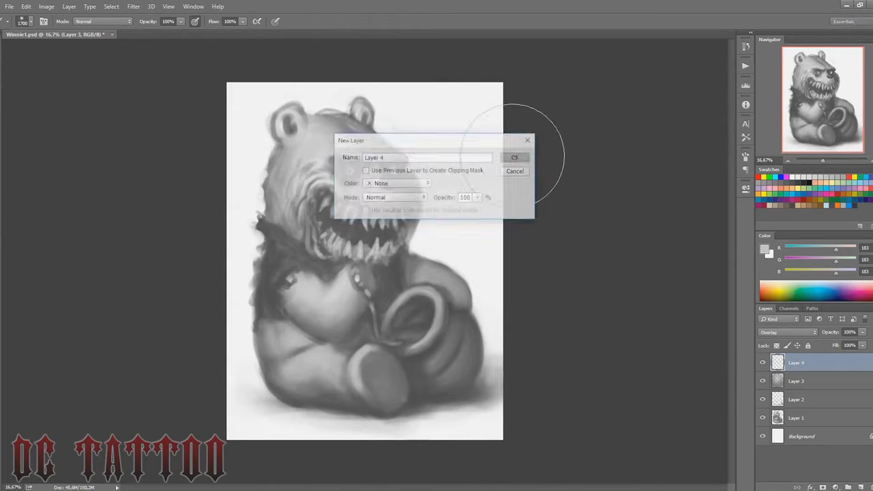
key(Return)
alt+click(262, 232)
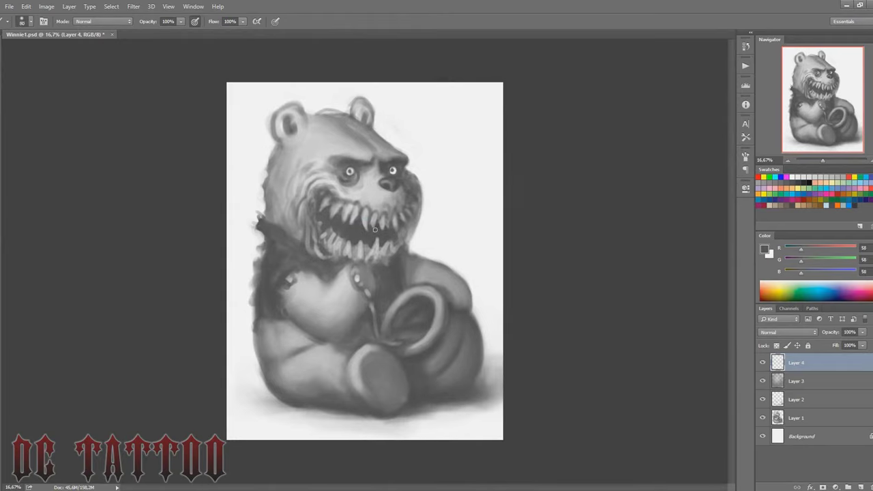
mouse_move(374, 230)
mouse_down()
mouse_move(384, 254)
mouse_move(366, 210)
mouse_up()
alt+click(371, 216)
mouse_move(363, 243)
mouse_down()
mouse_move(341, 232)
mouse_move(367, 236)
mouse_up()
Sample dark and light greys from the mouth, fine-tuning the brush size.
alt+click(344, 230)
key(bracketright)
key(bracketright)
key(bracketright)
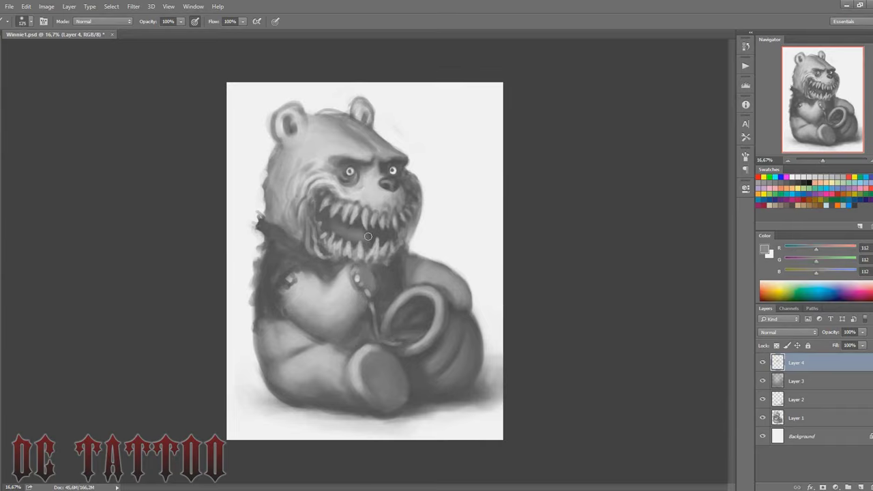
key(bracketleft)
key(bracketleft)
key(bracketleft)
alt+click(357, 218)
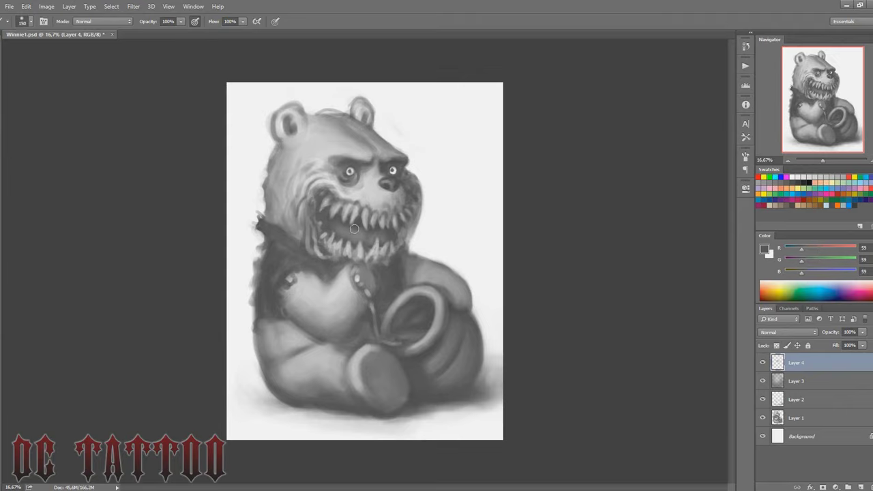
key(bracketleft)
key(bracketleft)
key(bracketleft)
key(bracketright)
key(bracketright)
key(bracketright)
key(bracketleft)
key(bracketleft)
key(bracketleft)
alt+click(332, 211)
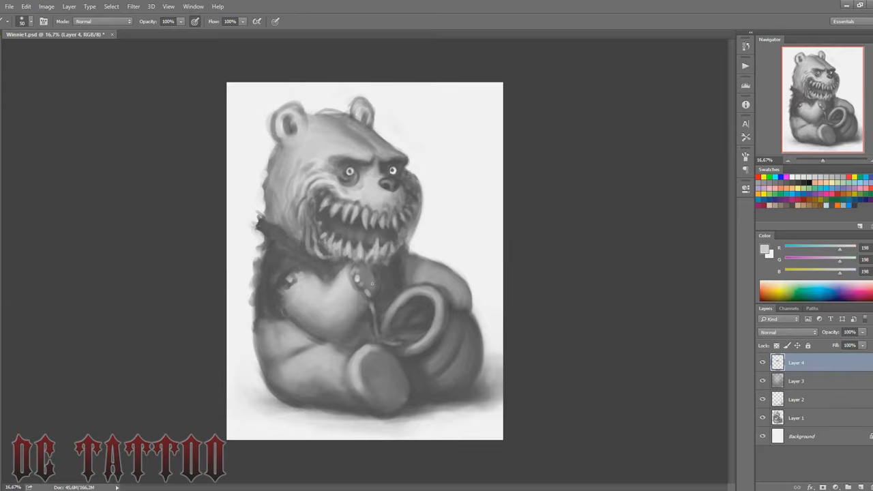
Darken around the cord and pendant on the bear's chest with near-black grey.
alt+click(356, 285)
key(bracketleft)
alt+click(360, 304)
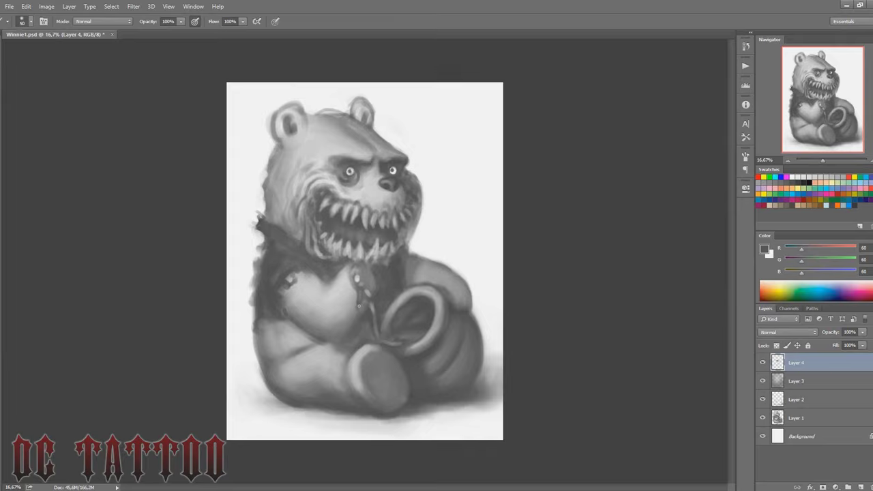
key(bracketleft)
drag(352, 269, 350, 285)
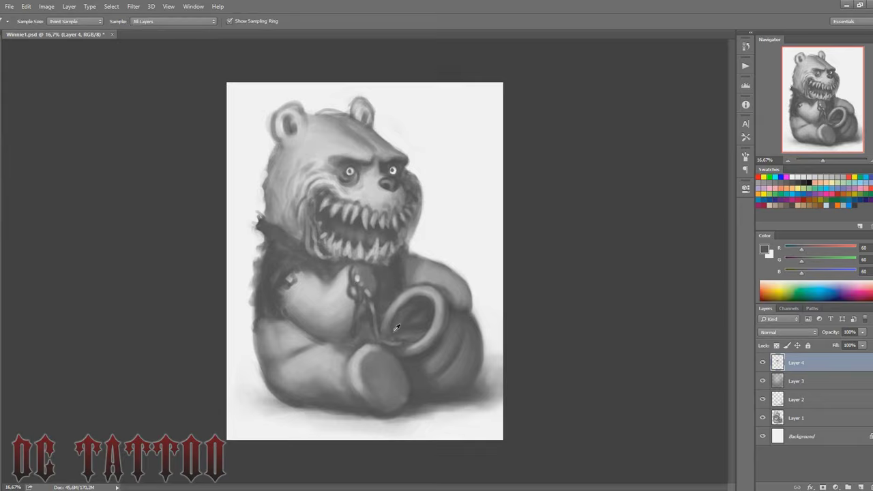
Sample greys near the pot and add a new Color-blending layer.
alt+click(382, 293)
alt+click(380, 324)
alt+click(377, 319)
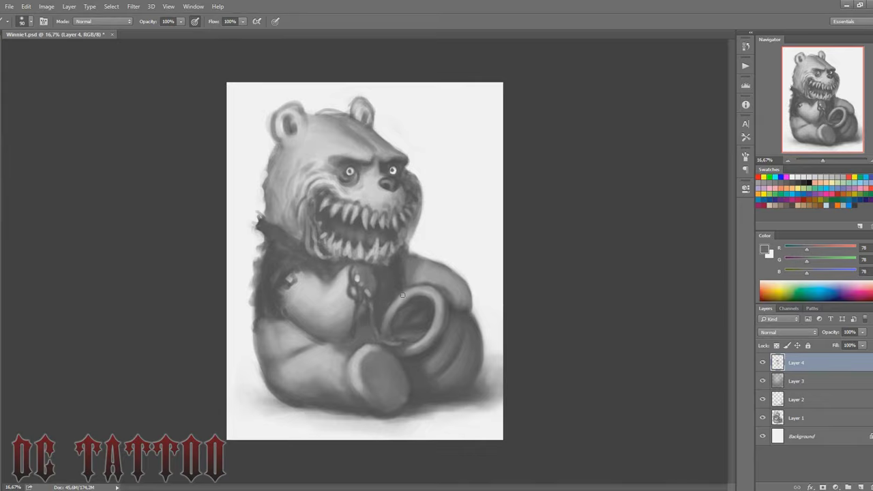
alt+click(394, 335)
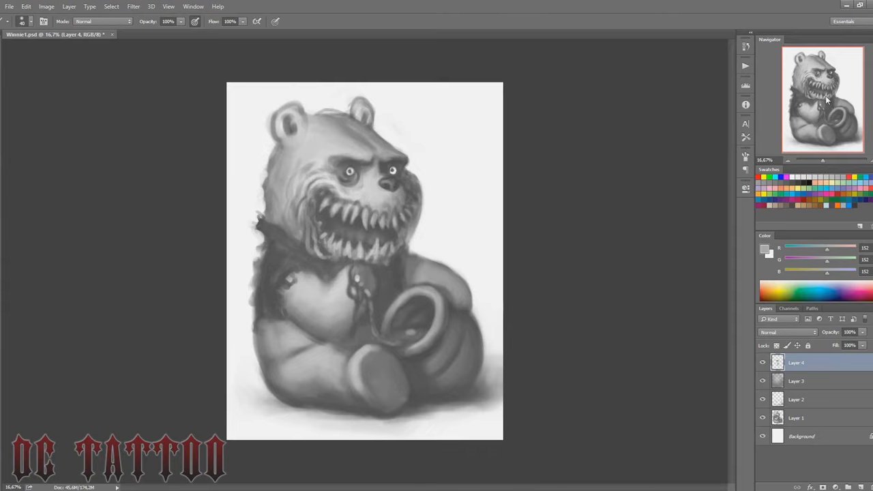
key(ctrl+shift+n)
key(Return)
Add a Color-mode layer and paint orange over the bear's head, body and arm.
click(784, 332)
click(784, 326)
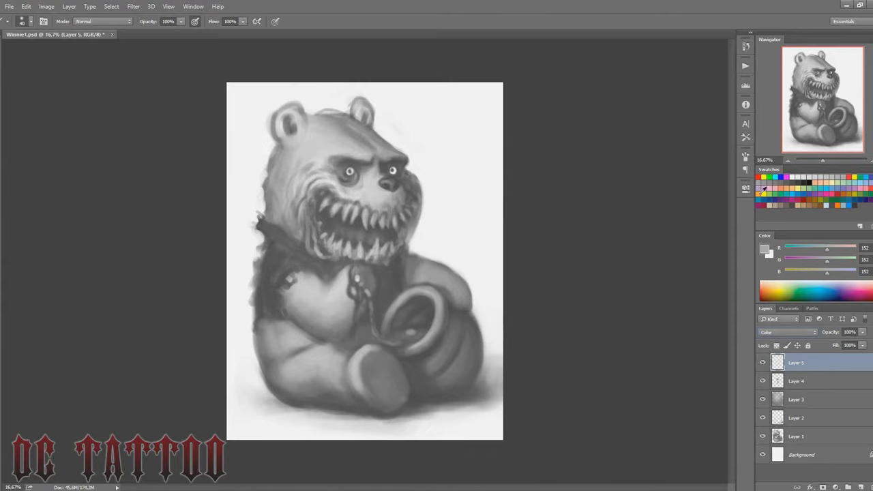
click(764, 190)
mouse_move(287, 177)
mouse_down()
mouse_move(341, 101)
mouse_move(344, 287)
mouse_move(253, 351)
mouse_up()
drag(443, 281, 467, 300)
Paint the bear's shirt dark red and tint the honey pot brownish.
click(810, 197)
key(bracketleft)
key(bracketleft)
key(bracketleft)
mouse_move(379, 266)
mouse_down()
mouse_move(393, 295)
mouse_move(275, 233)
mouse_move(272, 280)
mouse_up()
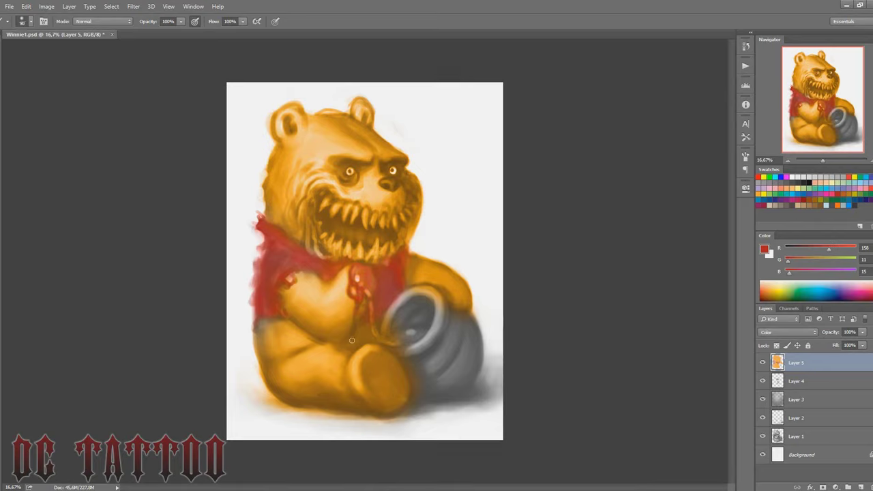
alt+click(403, 322)
key(bracketright)
key(bracketright)
drag(430, 343, 412, 305)
Repaint the head a brighter light yellow, then pick orange and peach tones.
click(791, 187)
key(bracketright)
key(bracketright)
drag(287, 136, 278, 205)
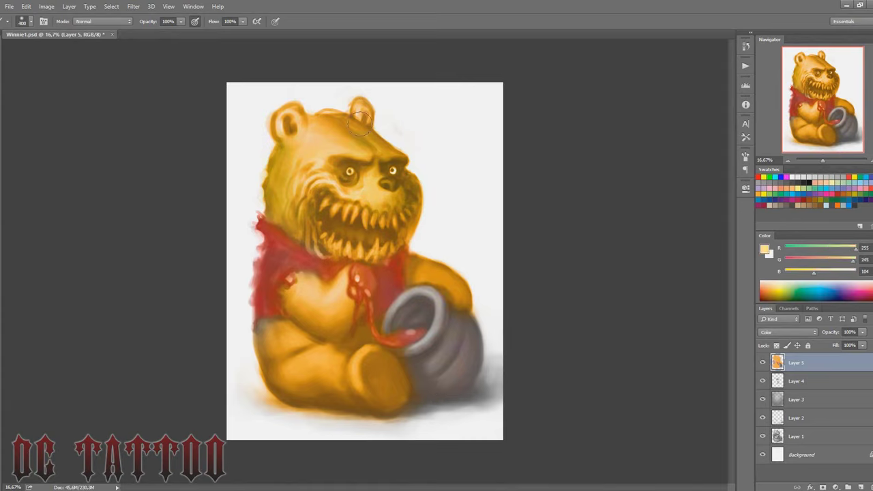
key(bracketleft)
key(bracketleft)
key(bracketleft)
key(bracketleft)
alt+click(272, 326)
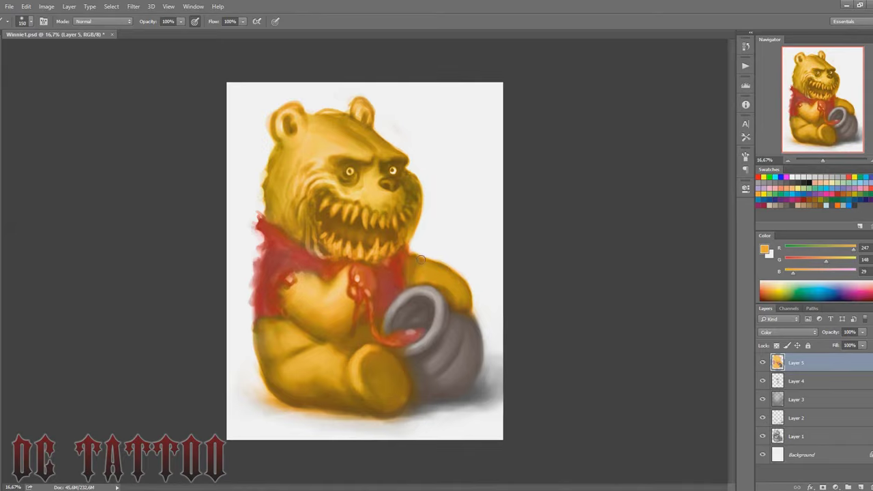
key(bracketright)
alt+click(325, 240)
key(bracketright)
Paint both eyes dark red, then sample pale tan and peach tones.
click(840, 191)
click(392, 170)
click(349, 173)
key(bracketleft)
key(bracketleft)
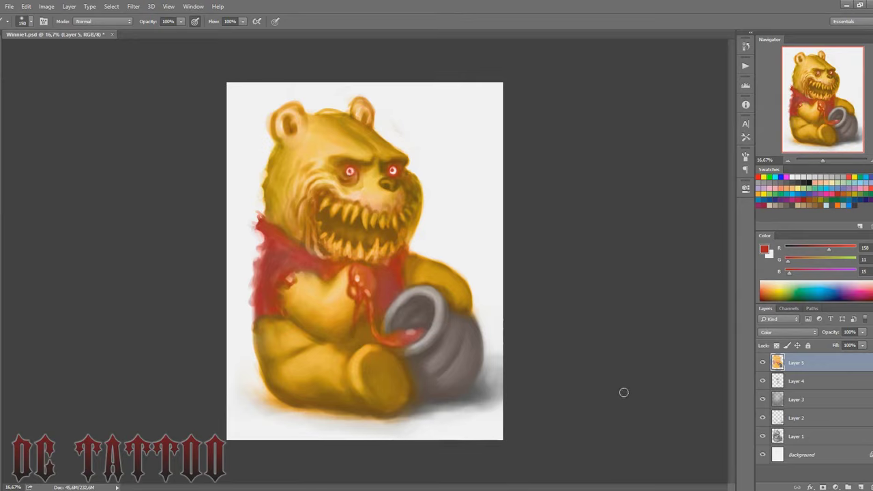
alt+click(353, 217)
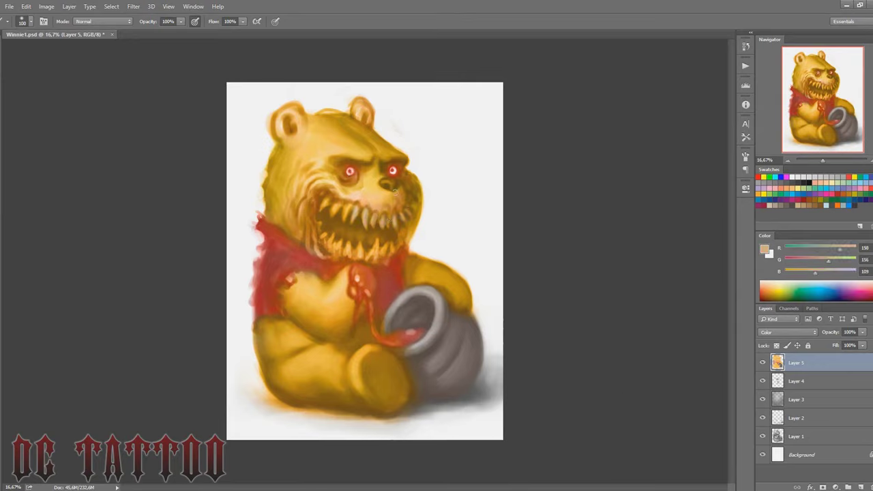
alt+click(402, 240)
key(bracketright)
key(bracketright)
key(bracketright)
Tint the honey pot a warm yellow-brown with a 150-size brush.
click(762, 193)
alt+click(395, 183)
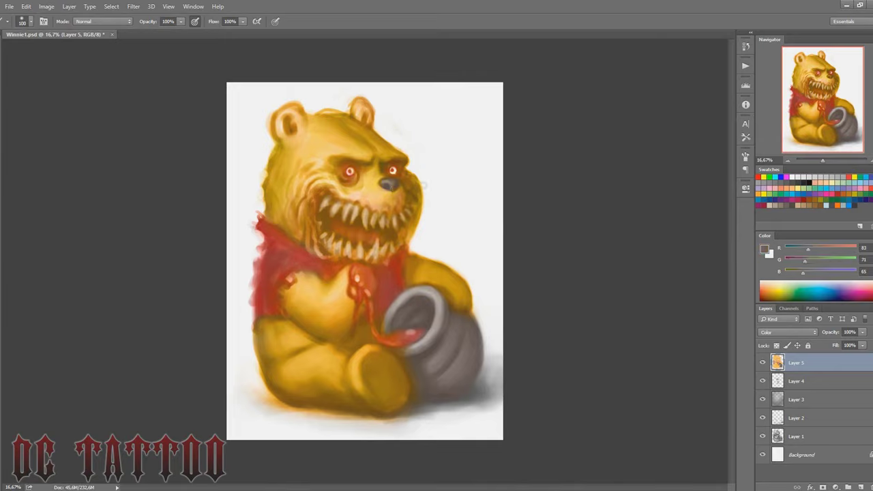
click(813, 195)
key(bracketright)
key(bracketright)
key(bracketright)
key(bracketleft)
key(bracketleft)
drag(467, 345, 439, 315)
key(e)
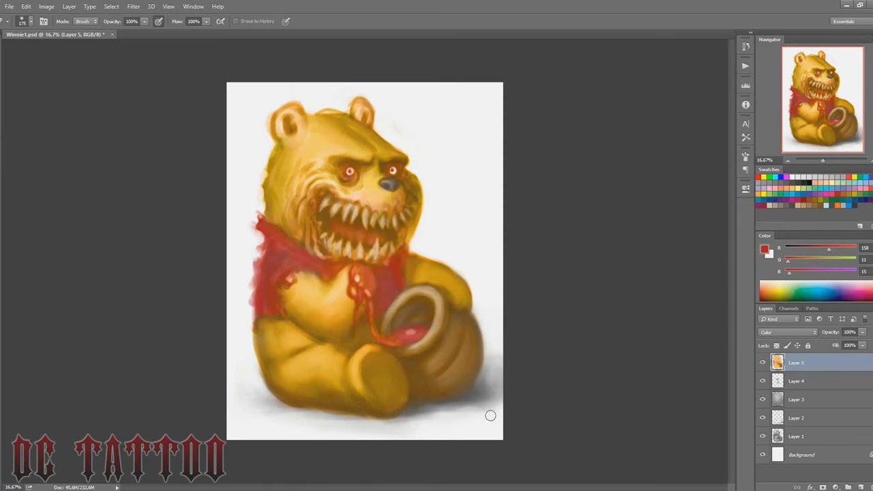
Add new Layer 6 and flip the canvas horizontally.
key(ctrl+shift+n)
key(Return)
key(ctrl+shift+h)
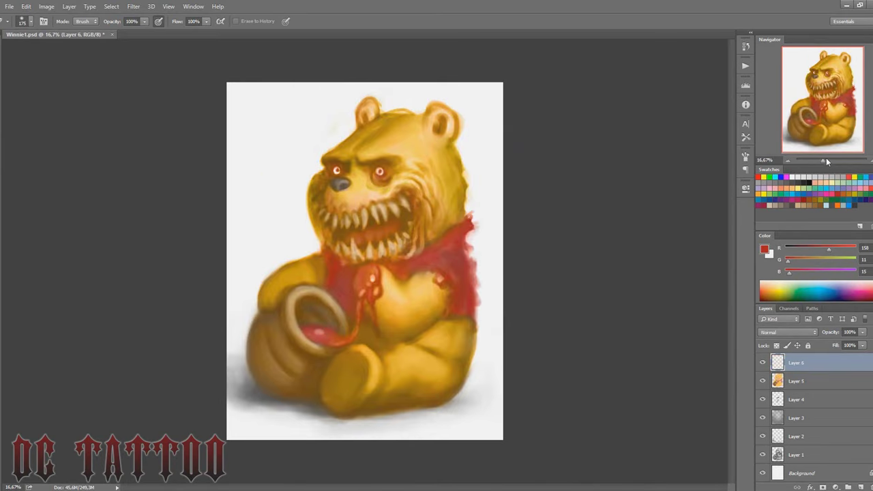
Zoom in on the bear's face and add a Curves adjustment layer.
drag(826, 161, 840, 161)
key(b)
right_click(744, 220)
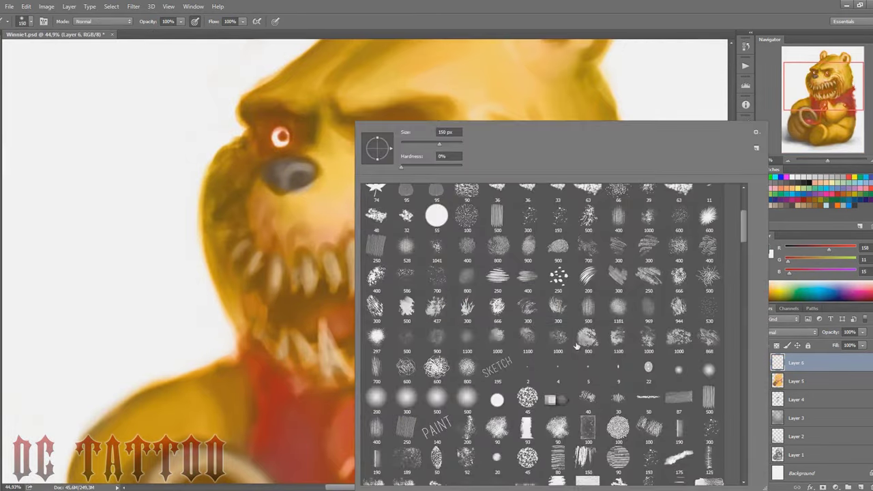
key(Escape)
click(835, 487)
click(853, 293)
Pull the curve midpoint down and move the black point right, then reselect Layer 6.
drag(646, 306, 647, 318)
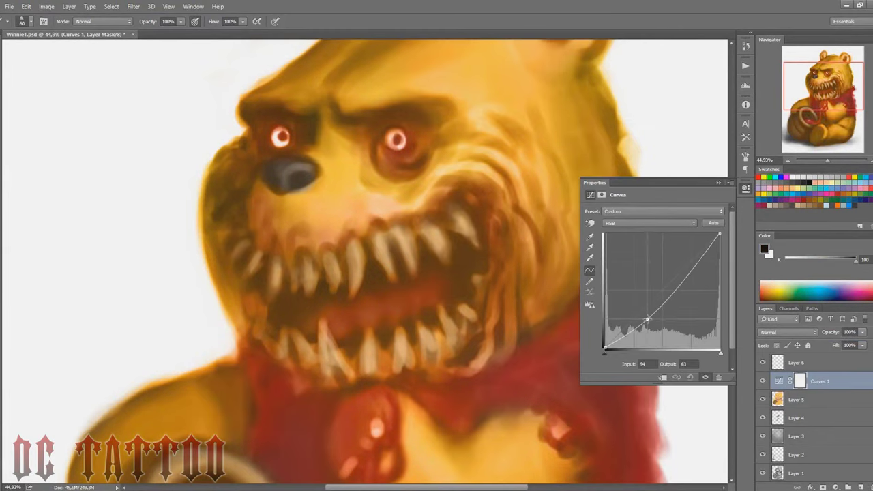
drag(683, 275, 684, 284)
drag(617, 340, 609, 351)
drag(682, 285, 679, 281)
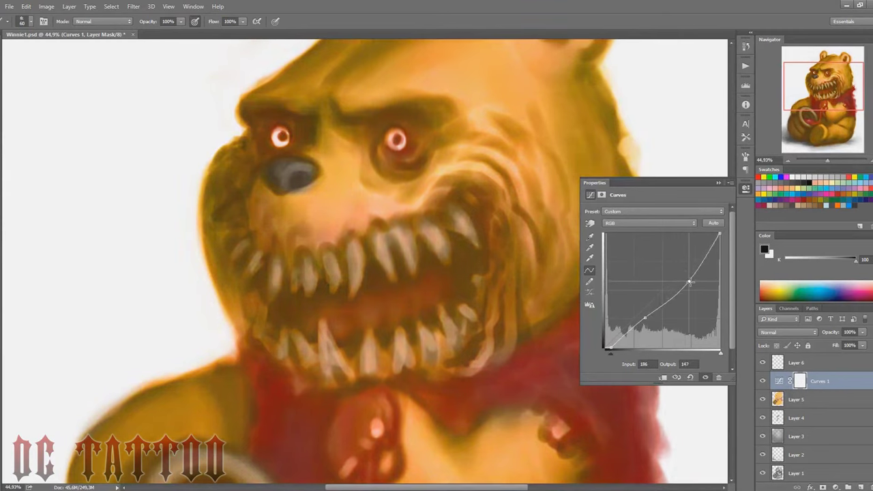
click(641, 317)
drag(608, 351, 612, 355)
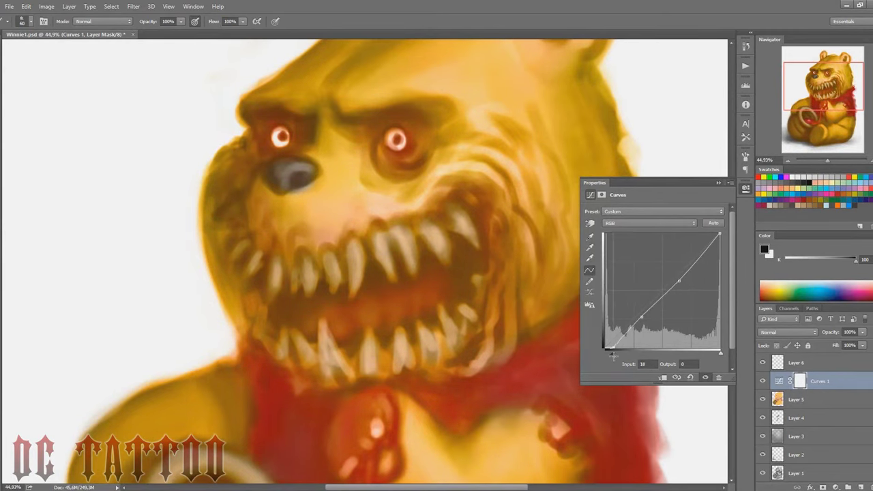
click(745, 189)
click(798, 362)
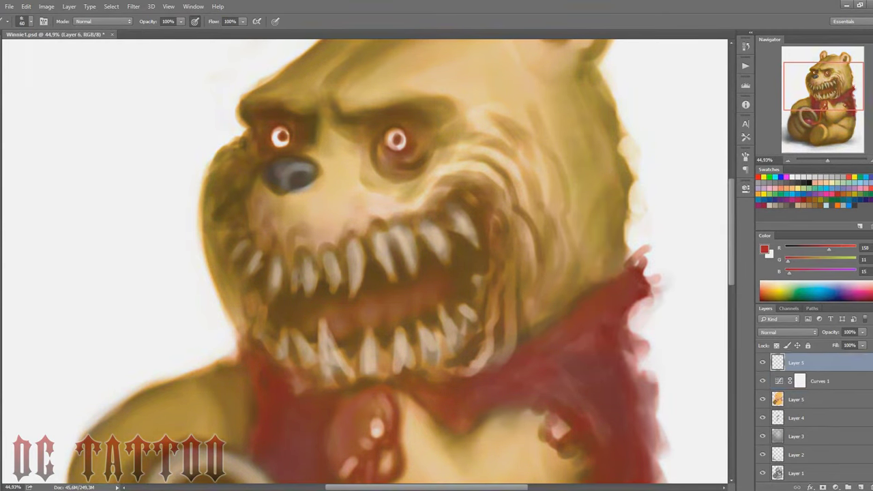
Fit the image in view, set Layer 6 to Overlay, and enlarge the soft brush to 1600.
key(ctrl+0)
click(788, 332)
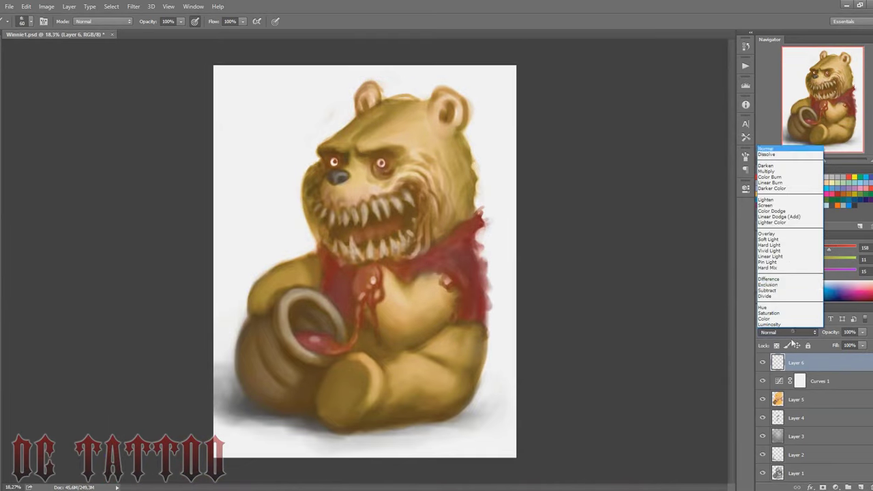
click(789, 238)
right_click(477, 121)
key(Return)
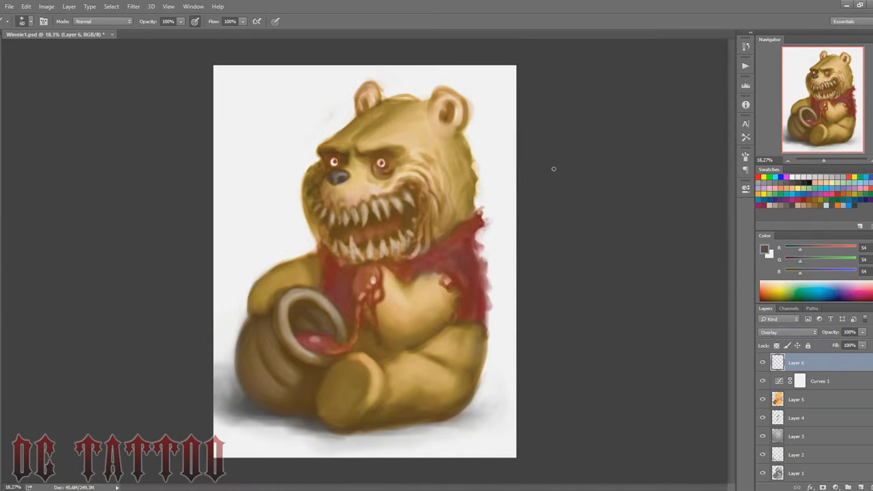
key(bracketright)
key(bracketright)
key(bracketright)
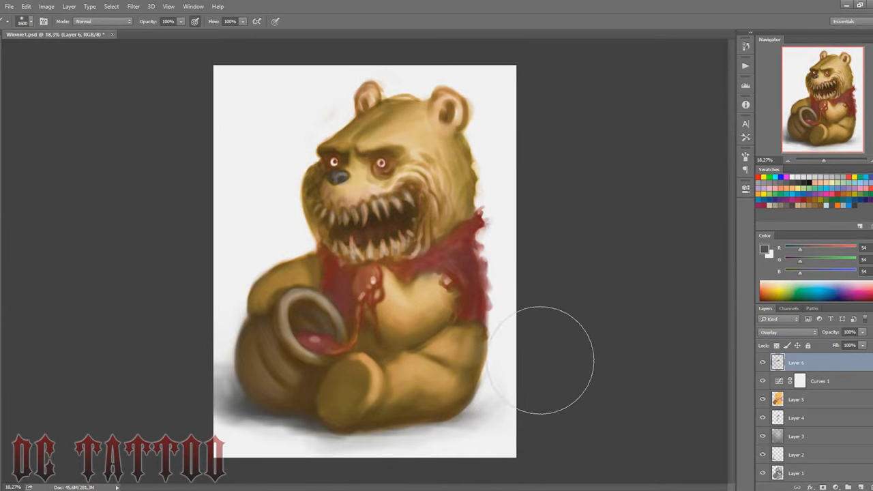
Warm the bear's lower body with light orange, choose dark brown, and add Layer 7.
click(813, 248)
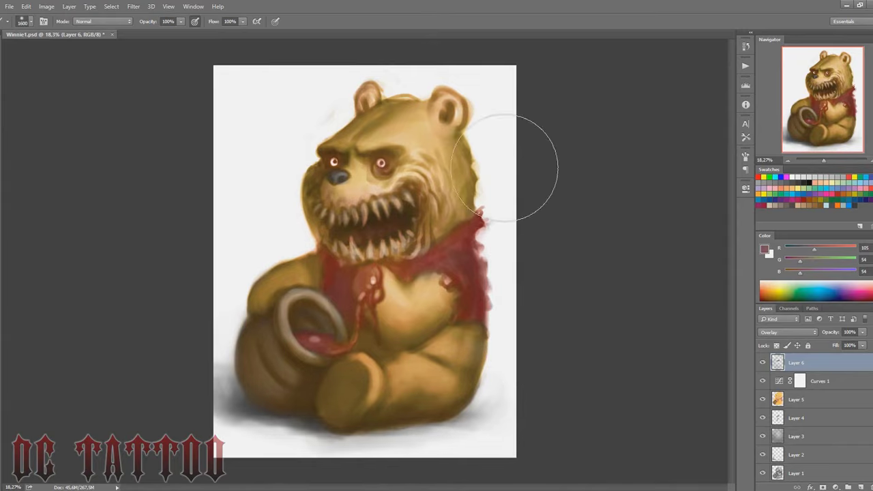
click(820, 194)
drag(422, 378, 276, 372)
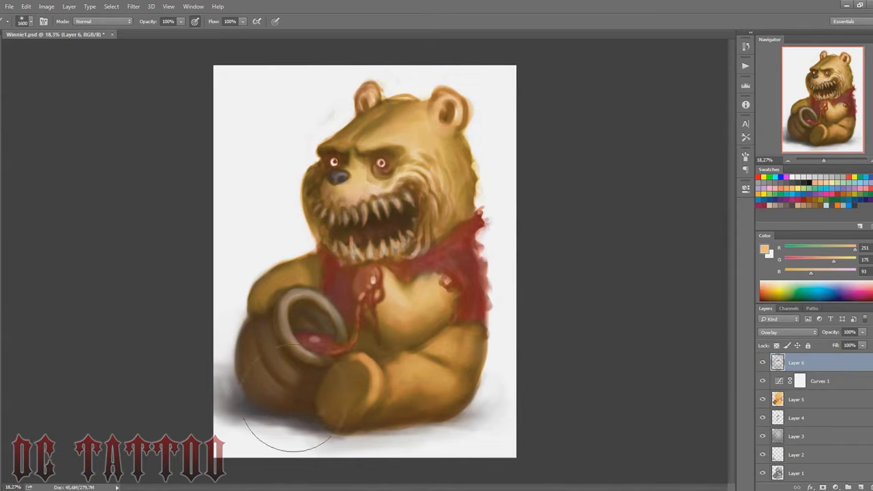
click(763, 380)
click(762, 380)
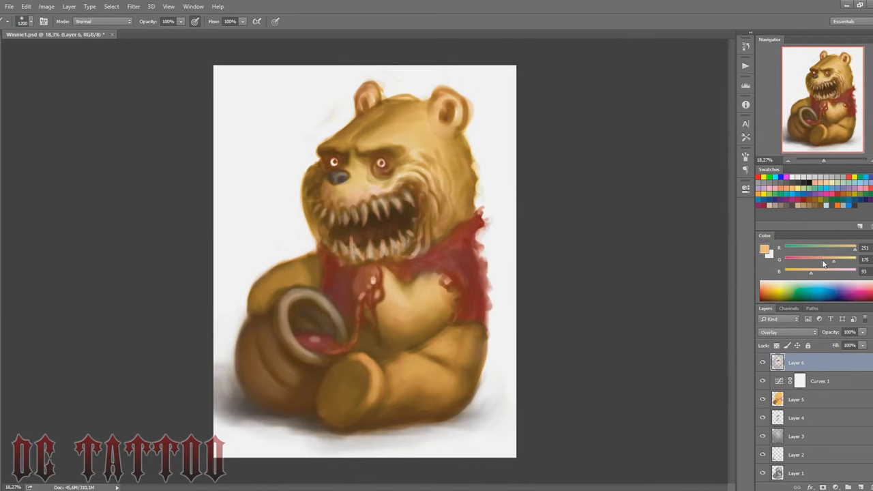
drag(833, 260, 821, 260)
click(763, 249)
click(417, 367)
key(Return)
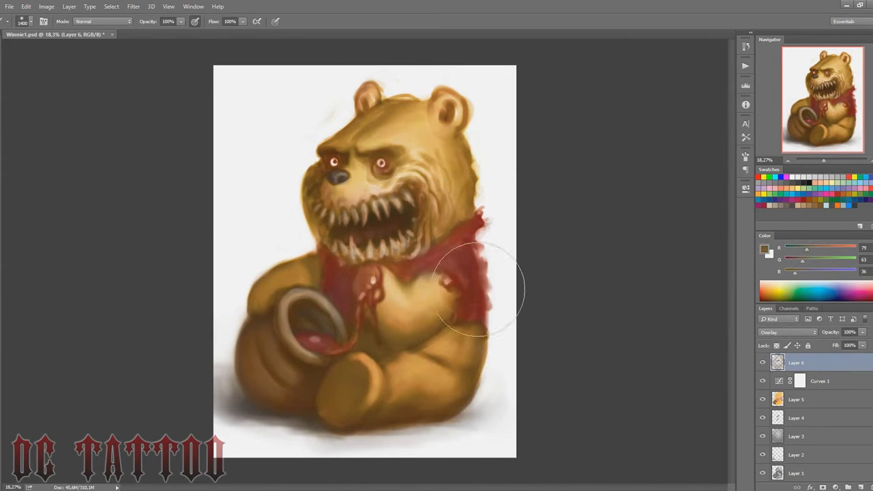
key(ctrl+shift+alt+n)
right_click(395, 123)
Zoom in on the mouth and paint a light tan stroke along an upper tooth with a soft round brush.
drag(518, 157, 502, 157)
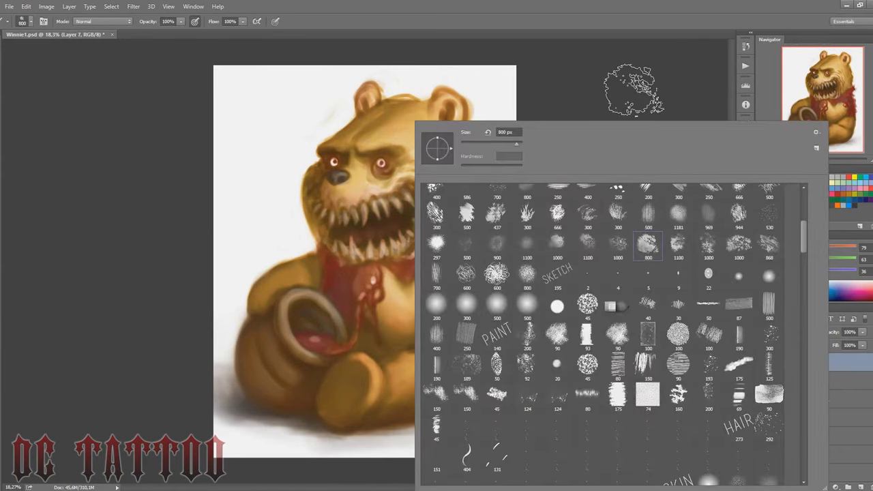
key(Return)
mouse_move(793, 77)
mouse_down()
mouse_move(852, 113)
mouse_move(822, 106)
mouse_up()
alt+click(396, 168)
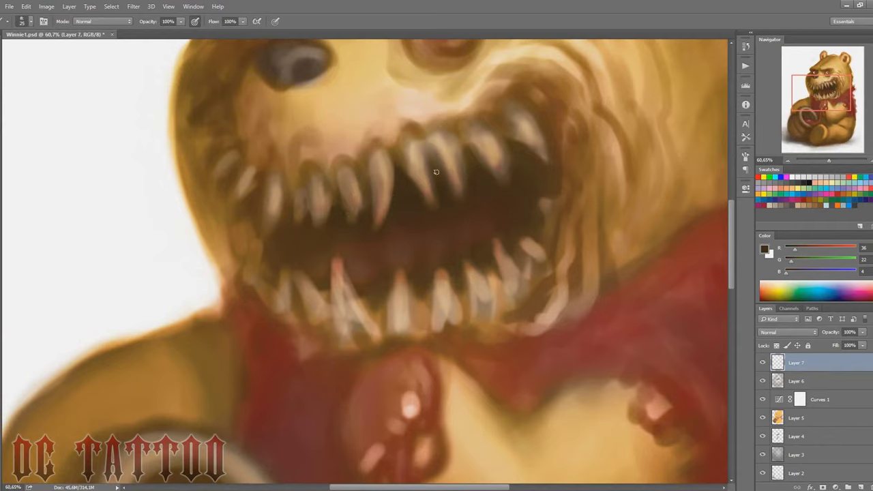
alt+click(428, 205)
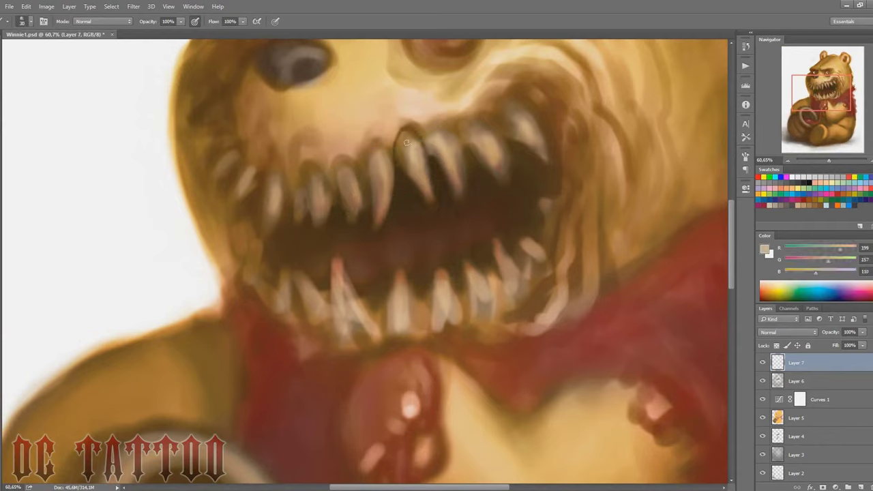
key(bracketright)
alt+click(418, 143)
drag(414, 134, 427, 216)
Paint dark brown gum shading above the upper teeth.
key(bracketleft)
alt+click(428, 216)
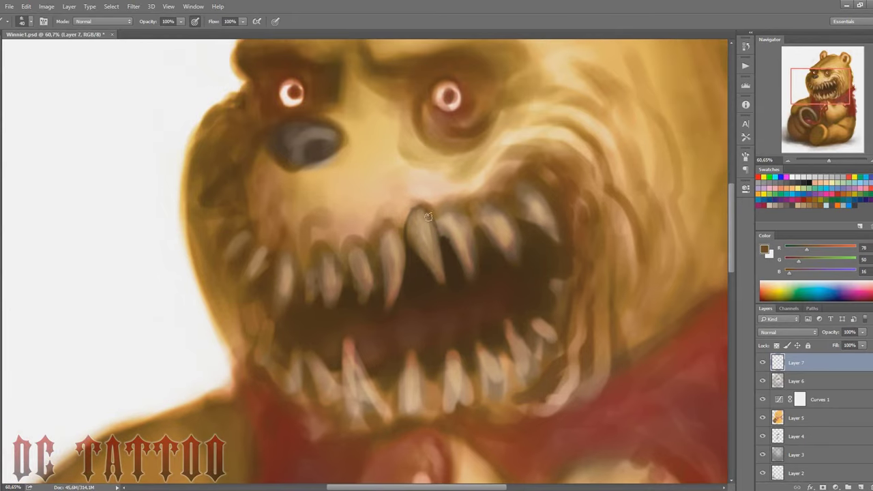
key(bracketright)
key(bracketleft)
key(bracketleft)
key(bracketleft)
mouse_move(412, 205)
mouse_down()
mouse_move(436, 214)
mouse_move(430, 197)
mouse_move(402, 235)
mouse_up()
Darken the gaps between the upper teeth with a very dark brown.
alt+click(370, 227)
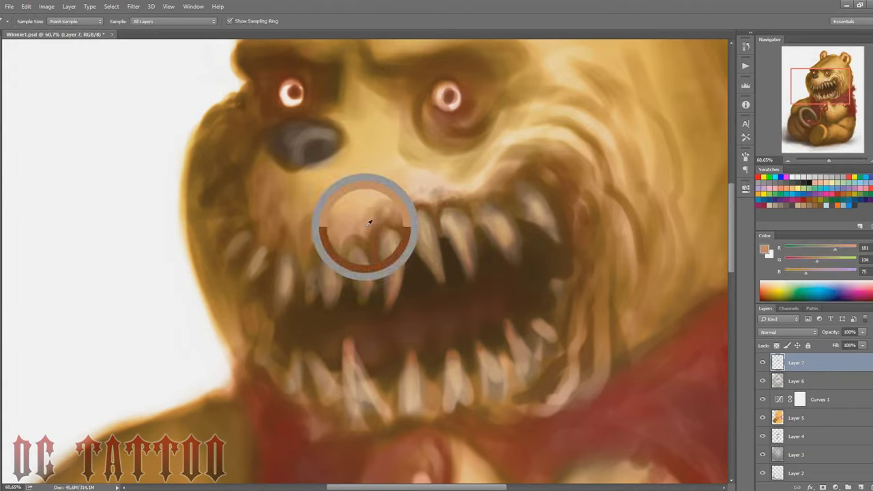
drag(460, 166, 376, 345)
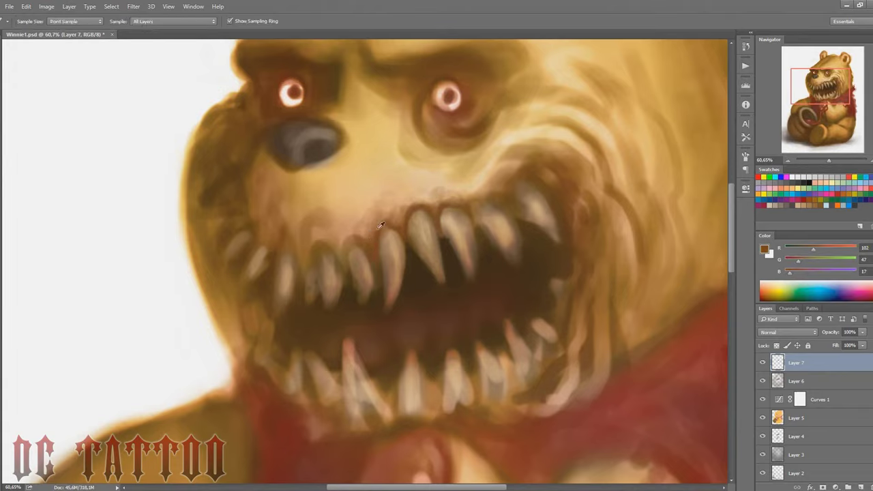
alt+click(379, 290)
drag(386, 273, 389, 304)
drag(380, 240, 381, 295)
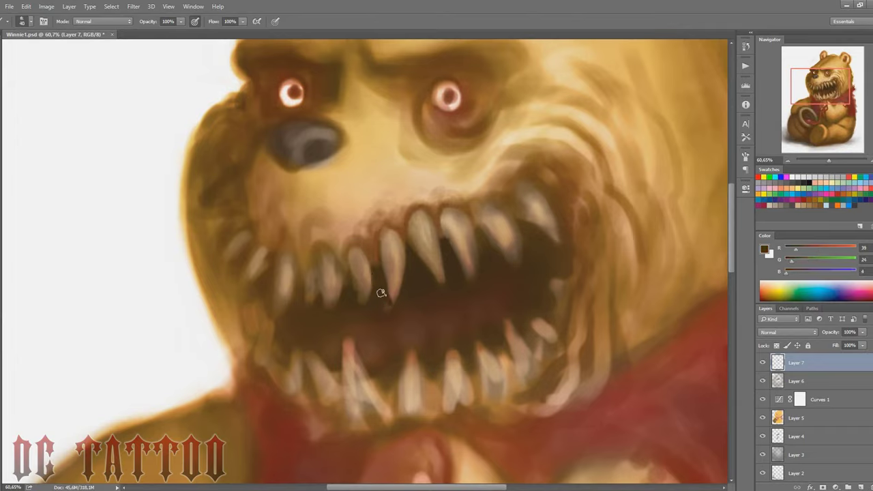
Sample mouth and gum colours and paint a light tan stroke on an upper tooth.
alt+click(408, 236)
key(bracketright)
key(bracketright)
key(bracketright)
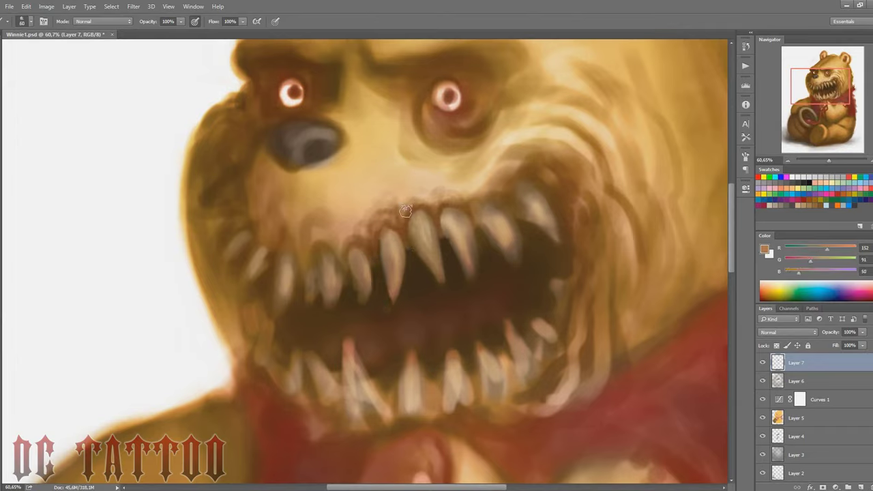
alt+click(377, 238)
key(bracketleft)
key(bracketleft)
key(bracketleft)
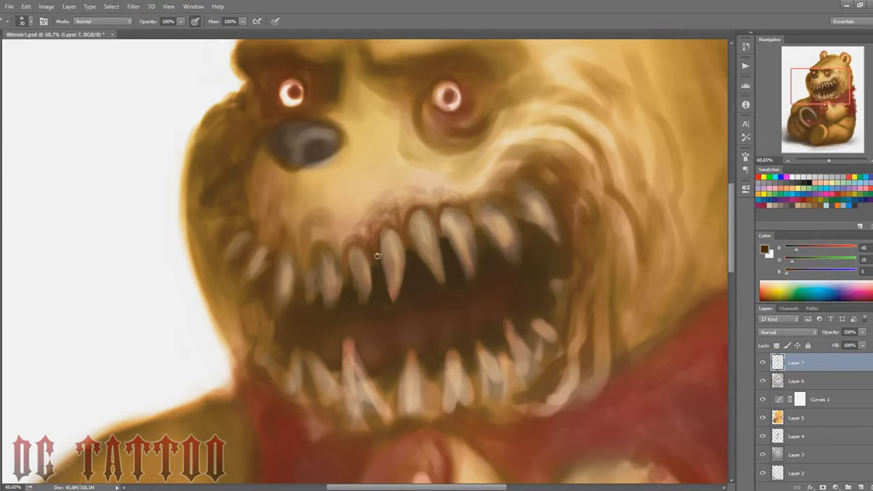
alt+click(378, 224)
alt+click(376, 263)
key(bracketright)
mouse_move(383, 242)
mouse_down()
mouse_move(394, 300)
mouse_move(386, 238)
mouse_up()
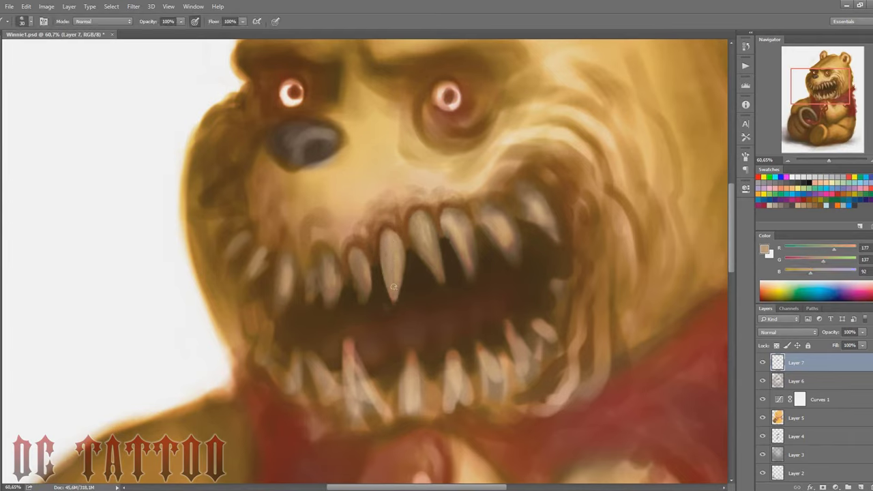
Reshade a central upper fang with dark brown sampled from the mouth.
alt+click(397, 250)
key(bracketleft)
alt+click(386, 285)
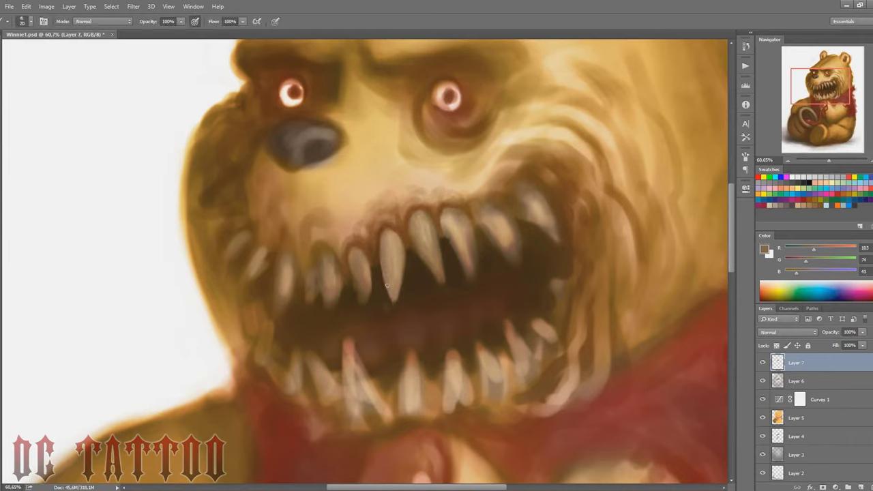
key(bracketright)
key(bracketright)
key(bracketright)
alt+click(430, 251)
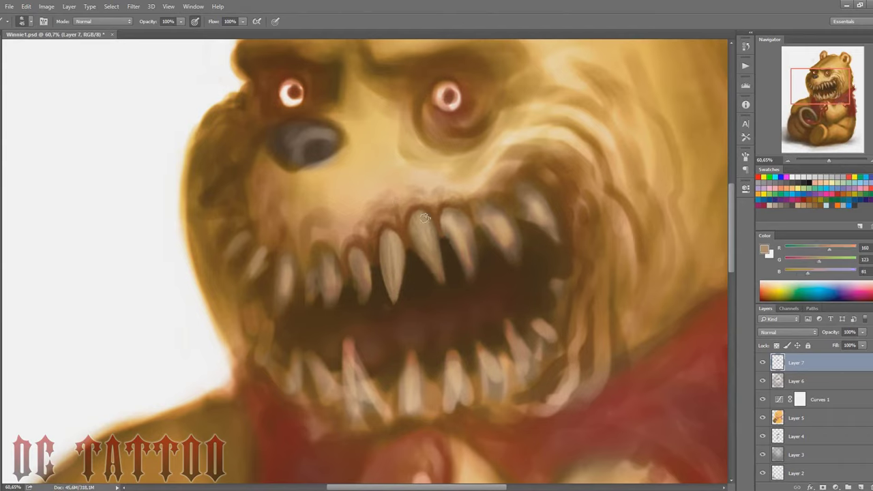
alt+click(404, 244)
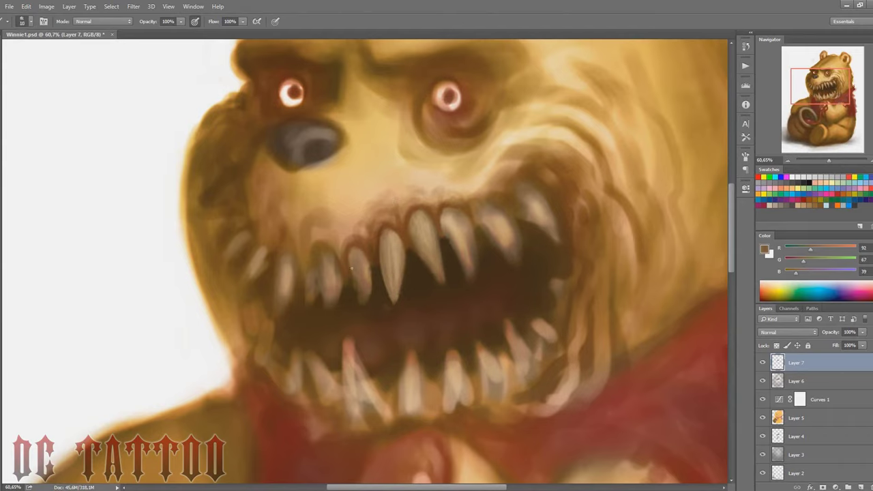
mouse_move(360, 285)
mouse_down()
mouse_move(356, 247)
mouse_move(360, 266)
mouse_up()
Sample light tan and darker browns from the tooth edges while resizing the brush.
alt+click(396, 248)
key(bracketright)
key(bracketright)
key(bracketright)
key(bracketleft)
alt+click(368, 300)
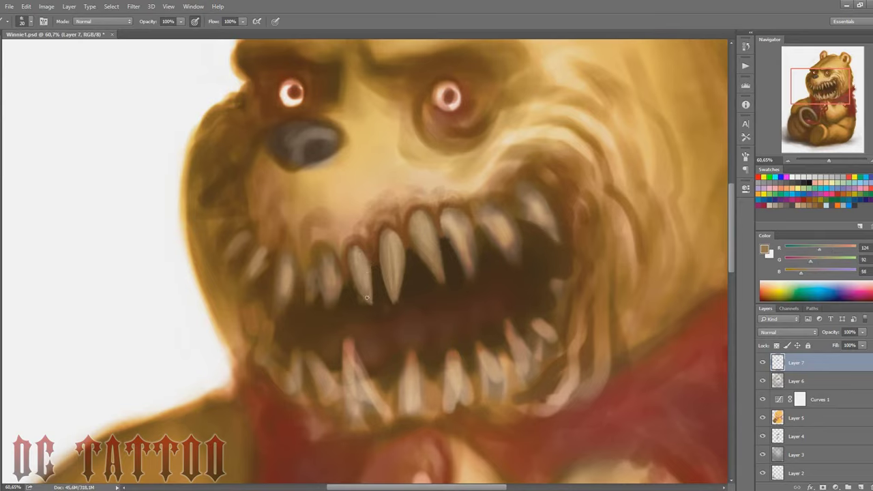
alt+click(373, 254)
key(bracketleft)
alt+click(372, 266)
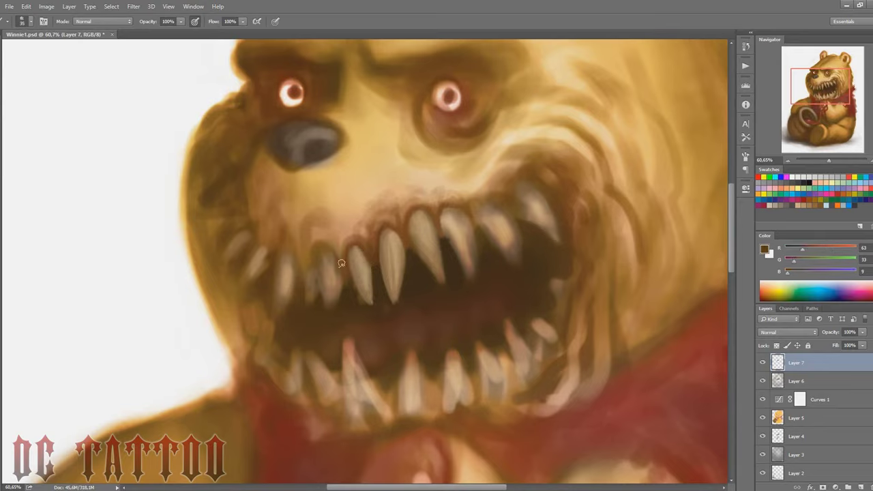
Sample reddish and dark browns along the gum line and mouth interior.
alt+click(343, 247)
key(bracketright)
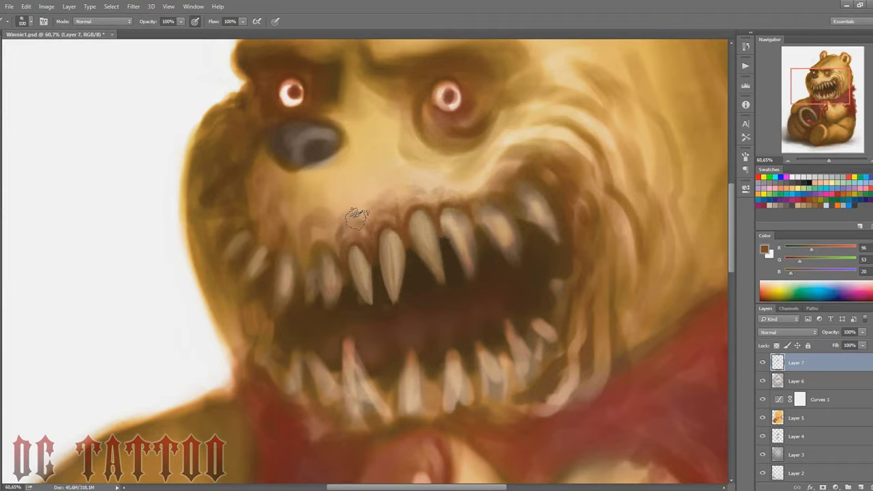
alt+click(362, 247)
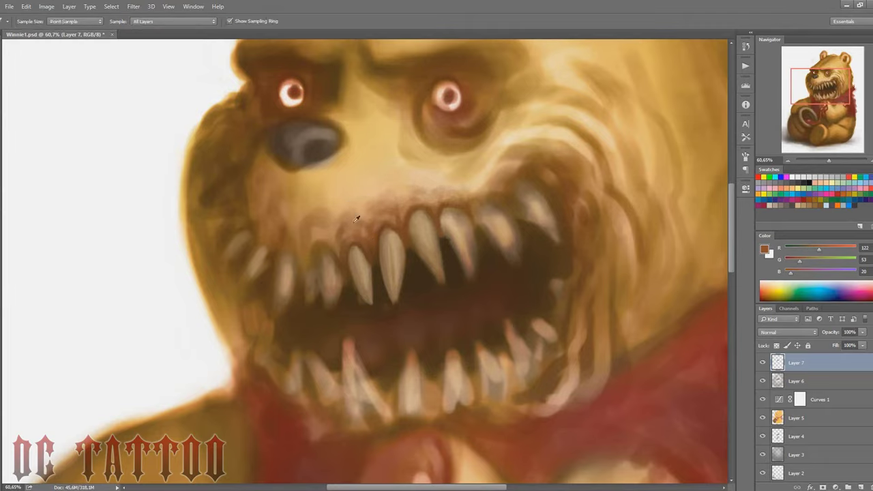
alt+click(379, 273)
alt+click(416, 248)
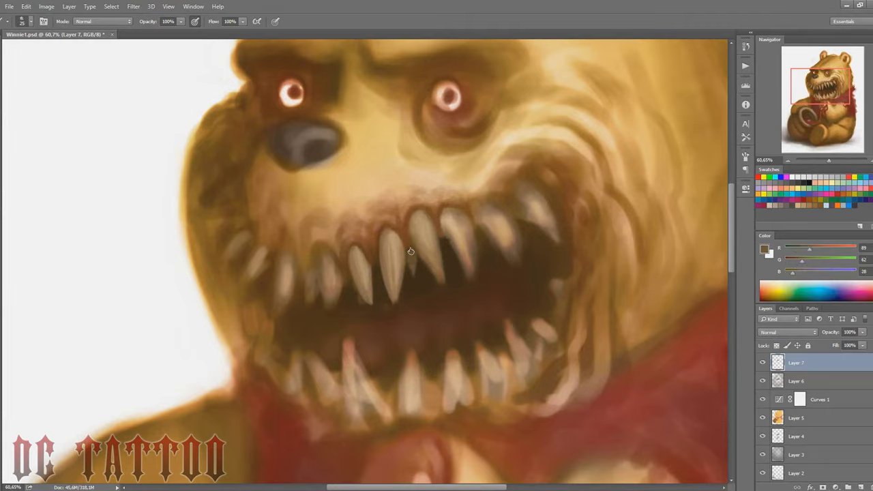
key(bracketleft)
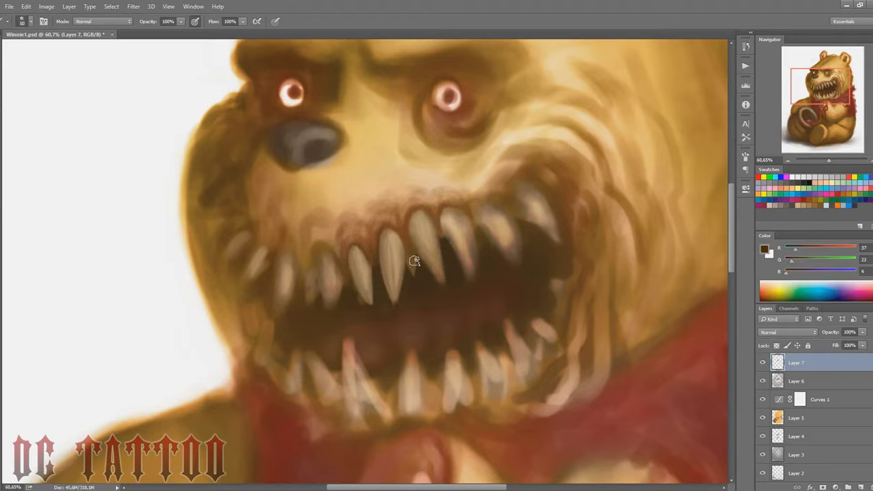
alt+click(412, 256)
alt+click(414, 238)
alt+click(414, 192)
Sample light tan, mid brown and dark brown around the fangs, enlarging the brush.
key(bracketright)
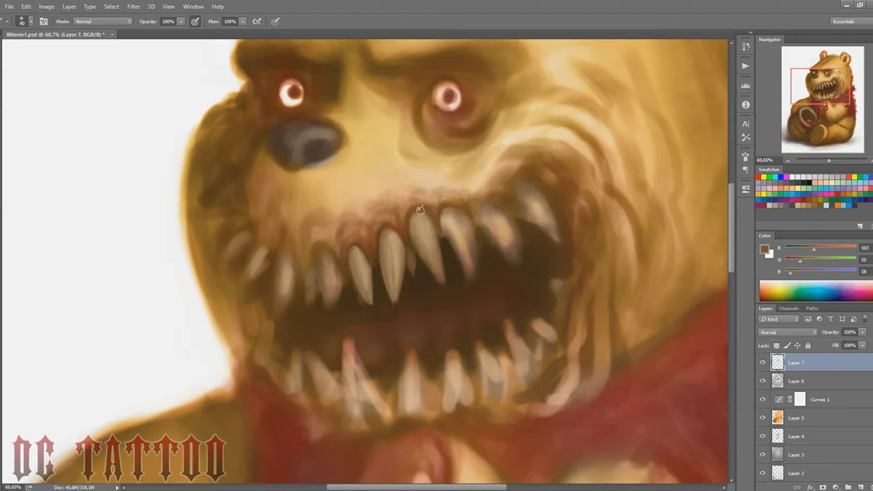
alt+click(439, 220)
key(bracketright)
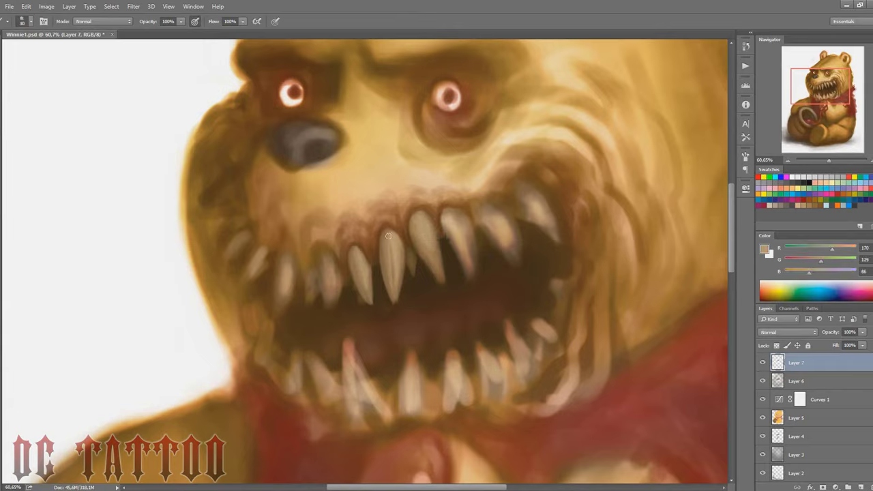
alt+click(398, 279)
alt+click(399, 254)
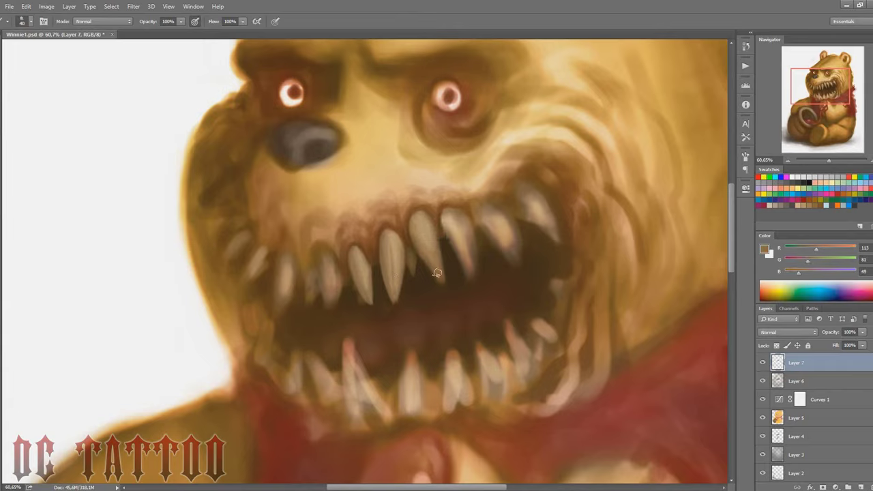
alt+click(420, 258)
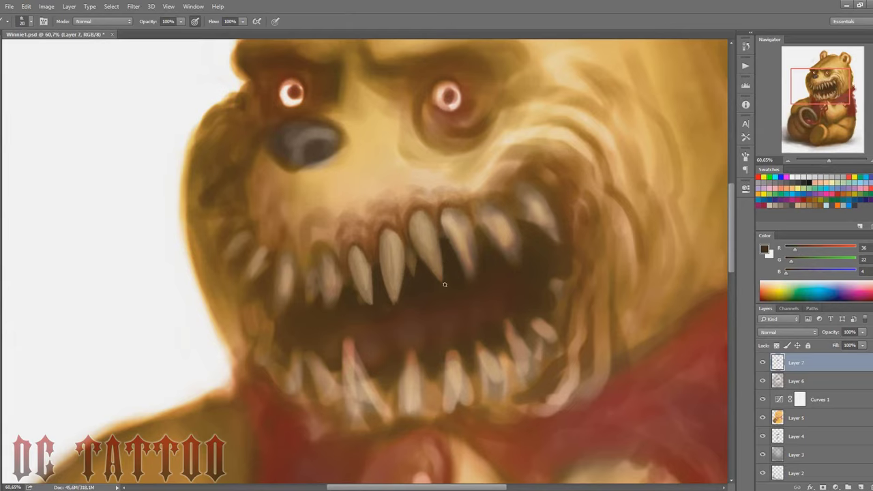
key(bracketright)
Pick gum browns and outline the left edge of a front upper fang in very dark brown.
alt+click(349, 238)
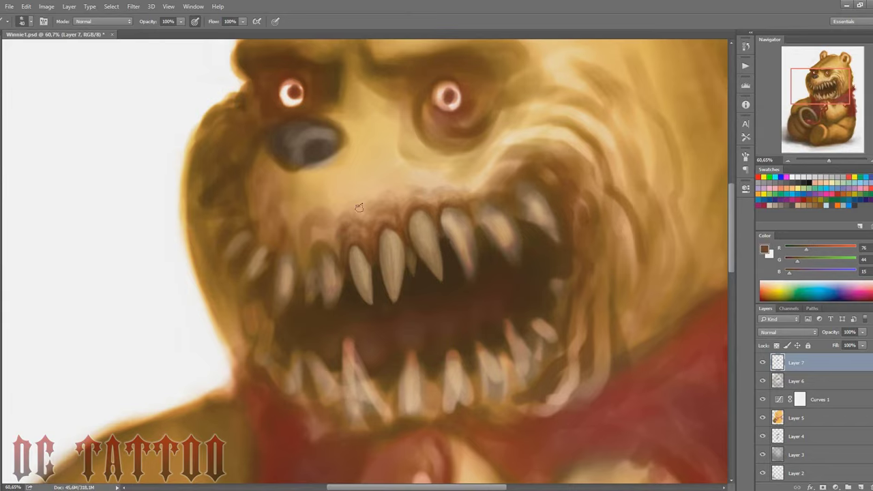
alt+click(364, 231)
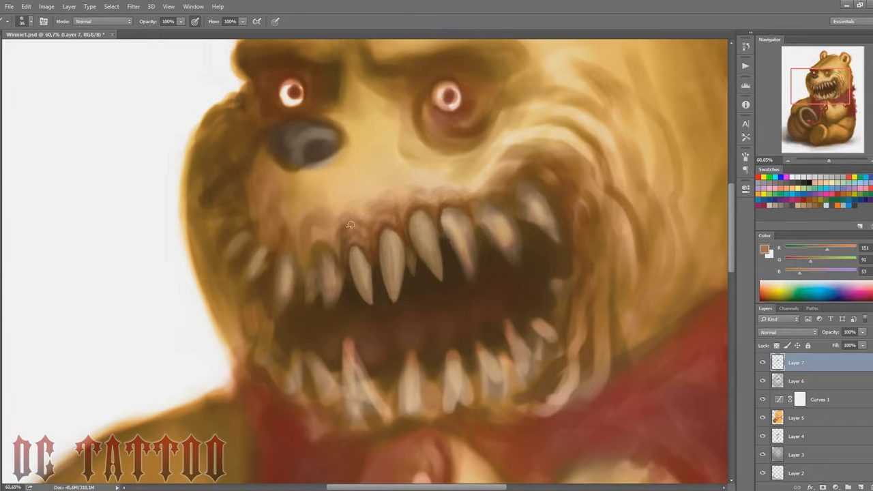
key(bracketright)
alt+click(377, 208)
key(bracketleft)
alt+click(364, 250)
key(bracketleft)
alt+click(346, 274)
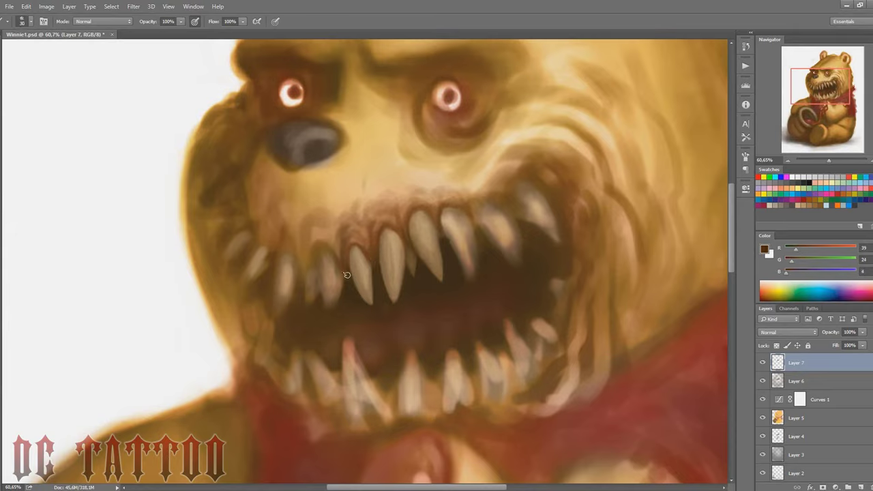
drag(315, 255, 327, 302)
Stroke dark outlines along the left upper fang and its neighbouring teeth.
key(bracketleft)
drag(312, 225, 317, 255)
key(bracketright)
key(bracketright)
mouse_move(305, 285)
mouse_down()
mouse_move(284, 243)
mouse_move(282, 318)
mouse_up()
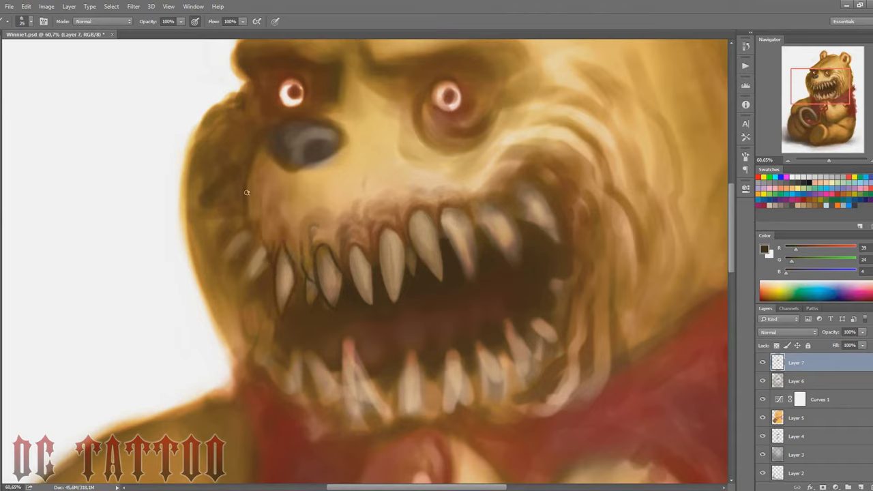
key(bracketright)
drag(257, 248, 242, 302)
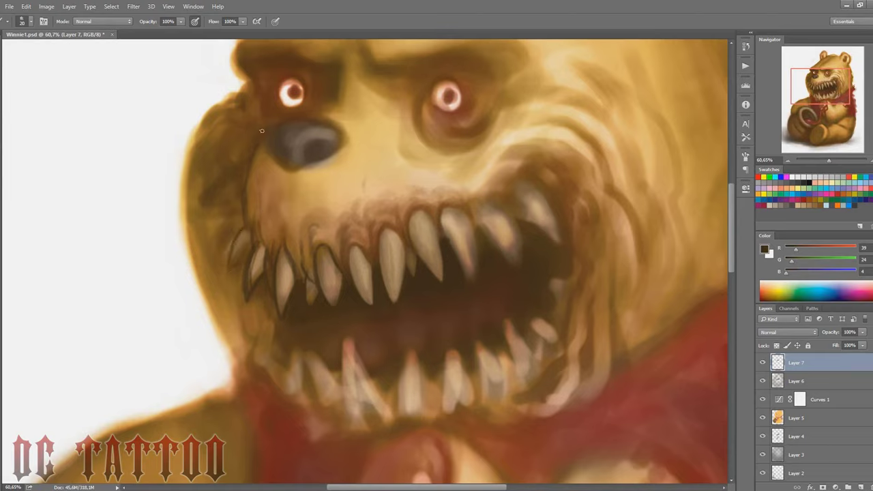
Darken a left upper tooth's edge in brown, then fill it with lighter tan.
alt+click(320, 259)
key(bracketright)
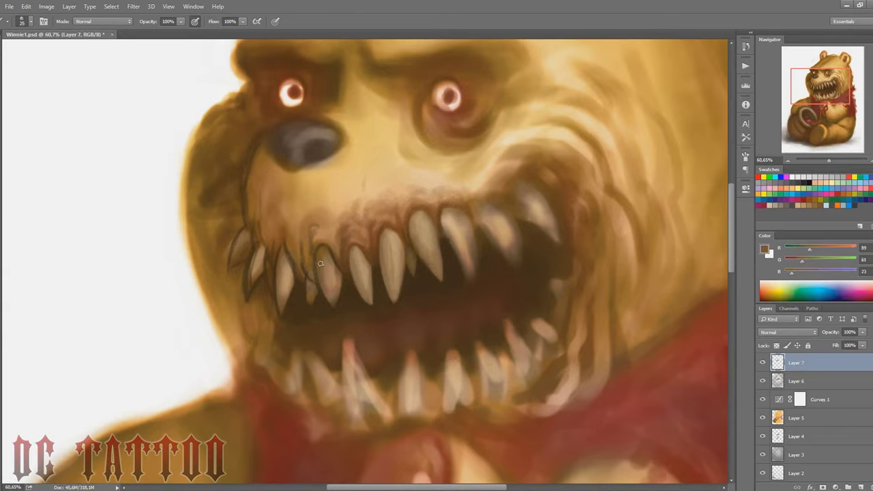
mouse_move(318, 259)
mouse_down()
mouse_move(332, 294)
mouse_move(336, 272)
mouse_move(283, 303)
mouse_move(285, 252)
mouse_move(254, 274)
mouse_move(242, 246)
mouse_up()
key(bracketright)
key(bracketright)
alt+click(329, 247)
key(bracketright)
key(bracketright)
key(bracketright)
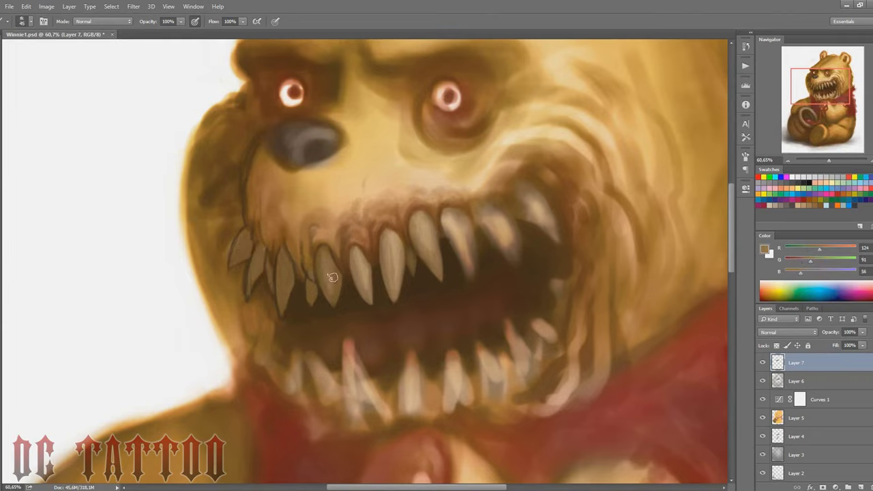
drag(330, 250, 308, 262)
Sample darker browns and shade the gum above the left upper teeth.
alt+click(312, 267)
key(bracketleft)
key(bracketleft)
key(bracketleft)
key(bracketleft)
key(bracketleft)
alt+click(304, 285)
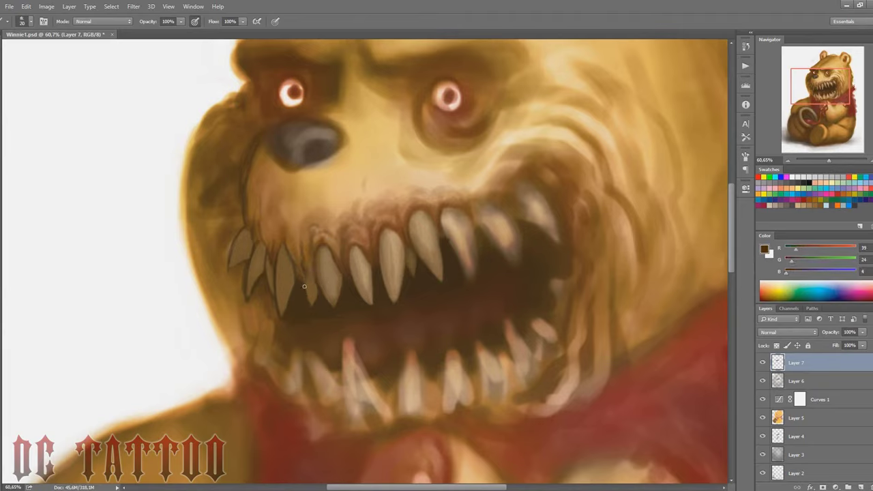
alt+click(309, 281)
key(bracketright)
alt+click(306, 267)
mouse_move(285, 230)
mouse_down()
mouse_move(299, 247)
mouse_move(296, 207)
mouse_move(269, 248)
mouse_up()
key(bracketright)
key(bracketright)
key(bracketright)
key(bracketleft)
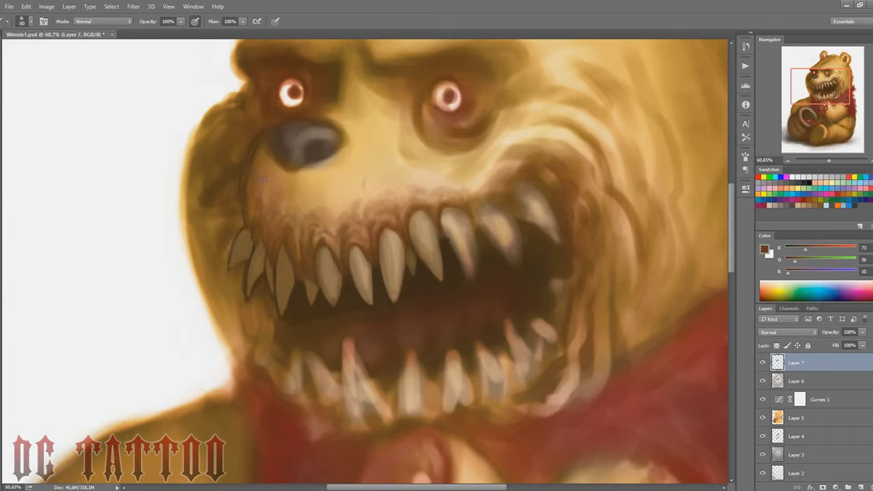
Sample lighter and darker tan tones from the muzzle, adjusting brush size.
key(bracketright)
key(bracketright)
key(bracketright)
key(bracketleft)
key(bracketleft)
alt+click(378, 161)
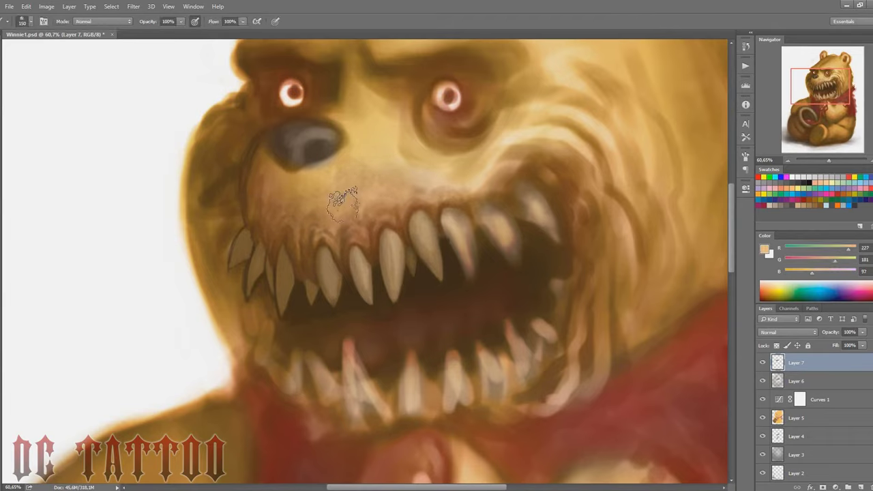
key(bracketleft)
key(bracketleft)
alt+click(362, 130)
key(bracketleft)
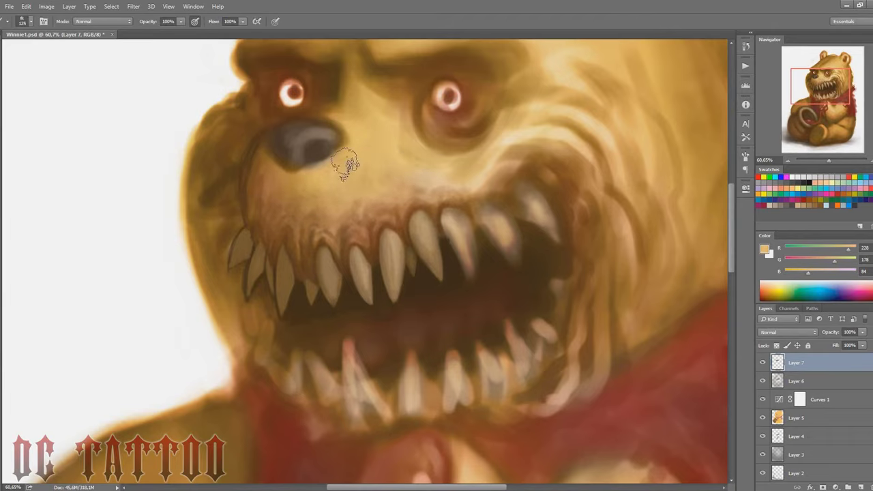
alt+click(273, 195)
key(bracketleft)
key(bracketleft)
key(bracketleft)
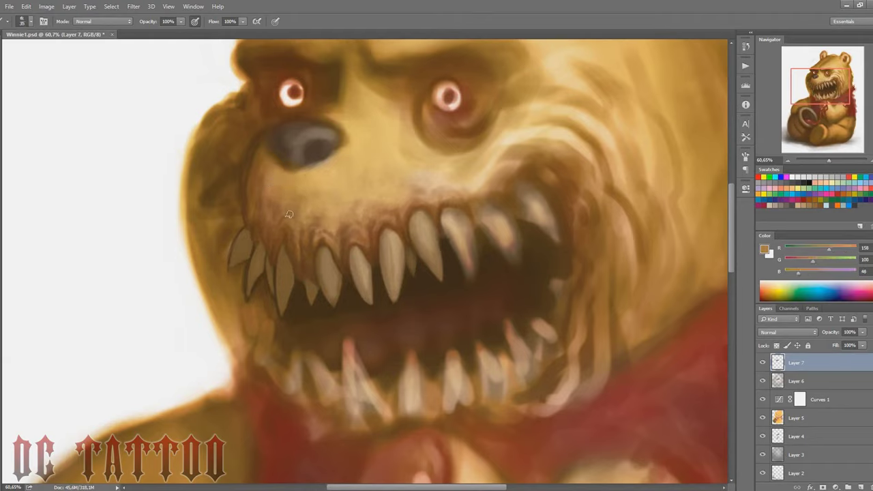
alt+click(289, 194)
key(bracketright)
key(bracketright)
key(bracketright)
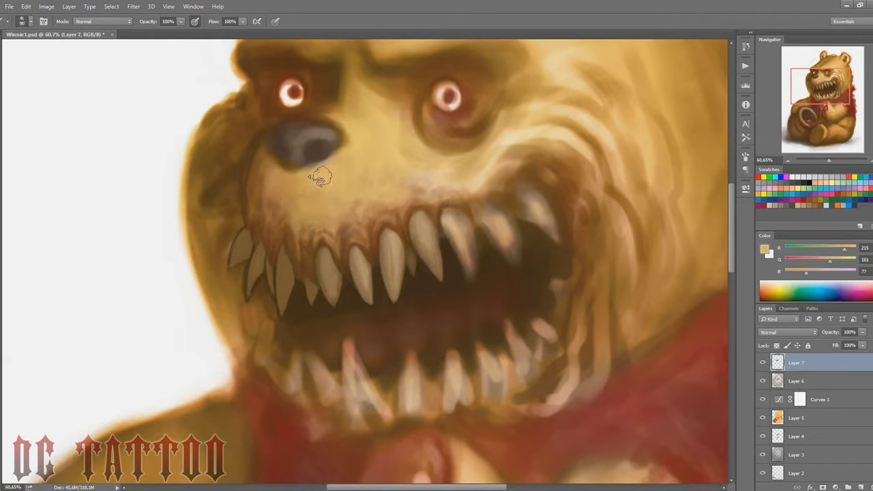
alt+click(315, 175)
Pick dark browns from the gums and size the brush down for gap detail.
alt+click(347, 266)
key(bracketleft)
key(bracketleft)
key(bracketleft)
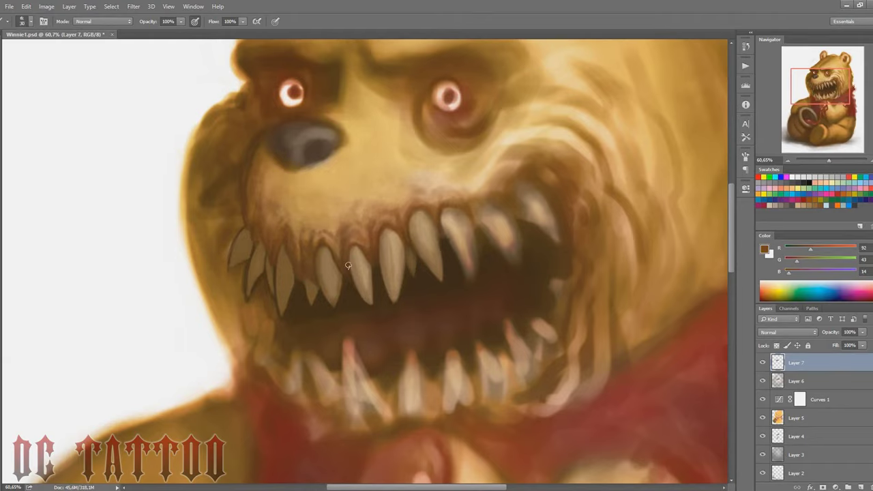
alt+click(315, 258)
key(bracketleft)
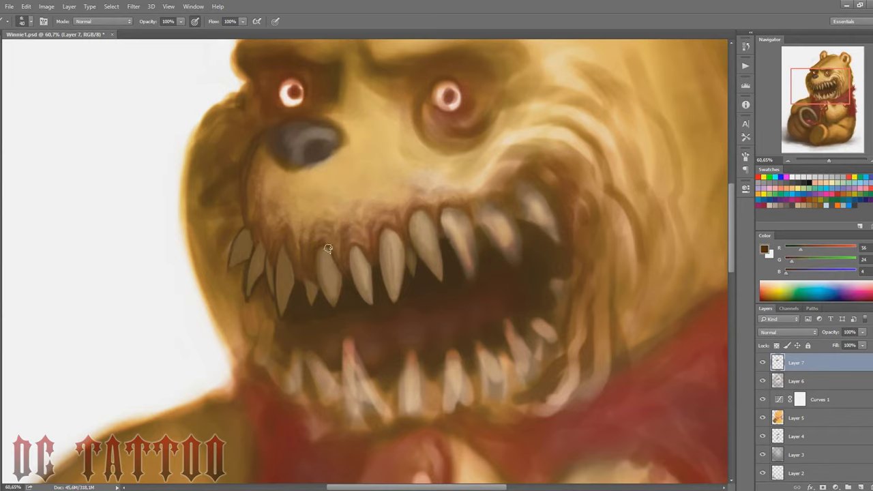
key(bracketright)
key(bracketleft)
key(bracketleft)
key(bracketleft)
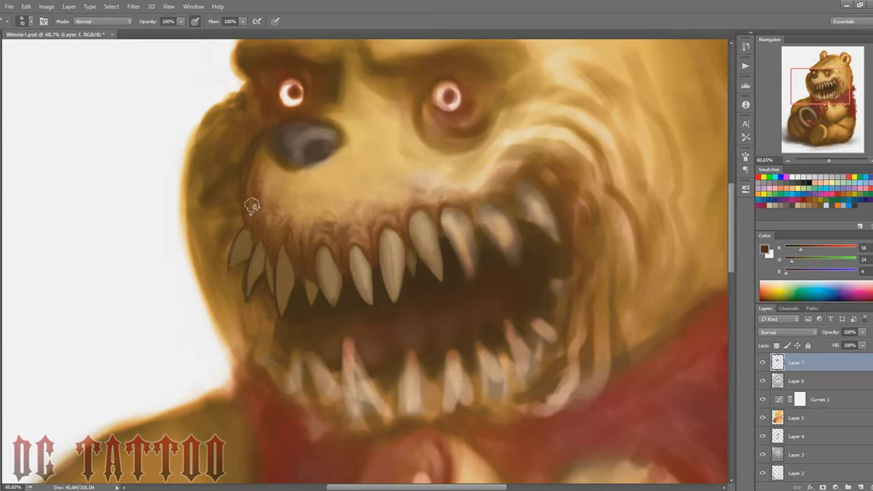
key(bracketright)
key(bracketright)
key(bracketright)
key(bracketleft)
key(bracketleft)
key(bracketleft)
Sample light fur tan and dark browns near the left fangs for the gaps.
alt+click(361, 157)
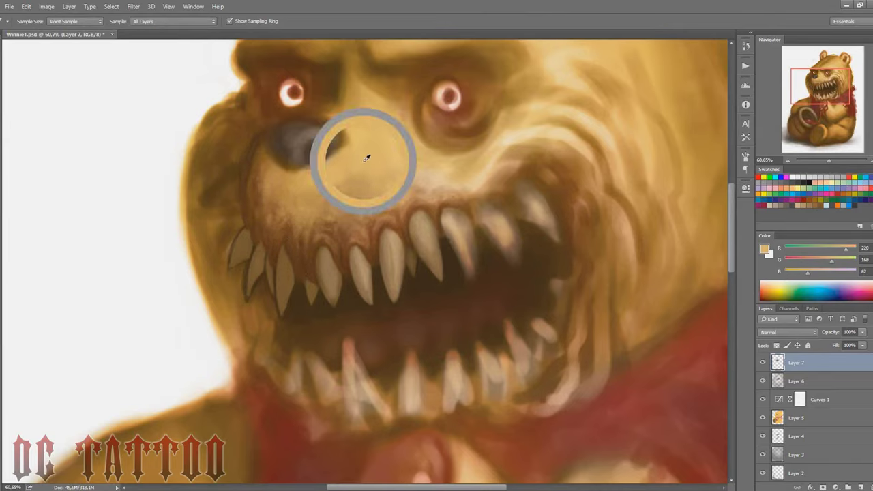
alt+click(347, 171)
key(bracketleft)
key(bracketleft)
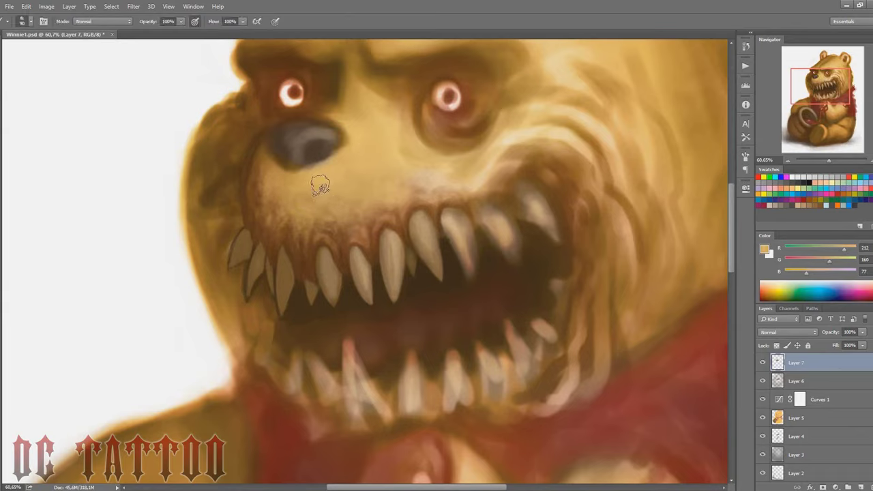
alt+click(407, 263)
key(bracketleft)
key(bracketleft)
key(bracketleft)
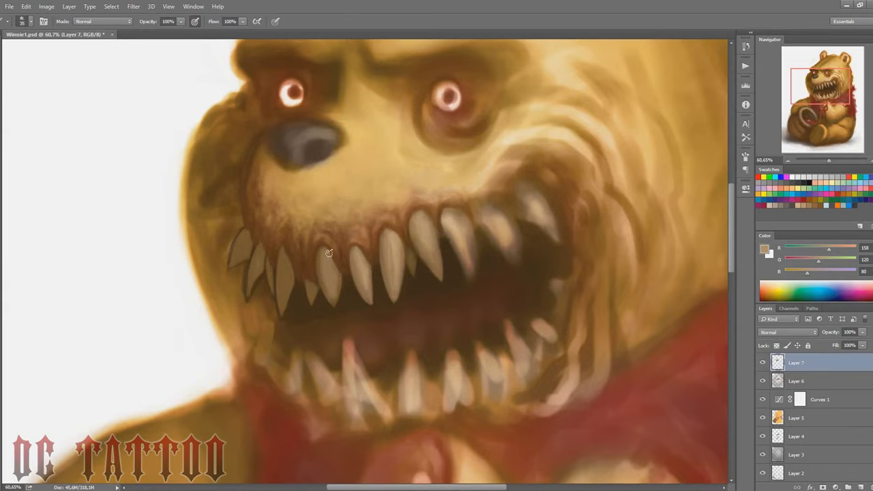
alt+click(283, 269)
key(bracketright)
alt+click(300, 289)
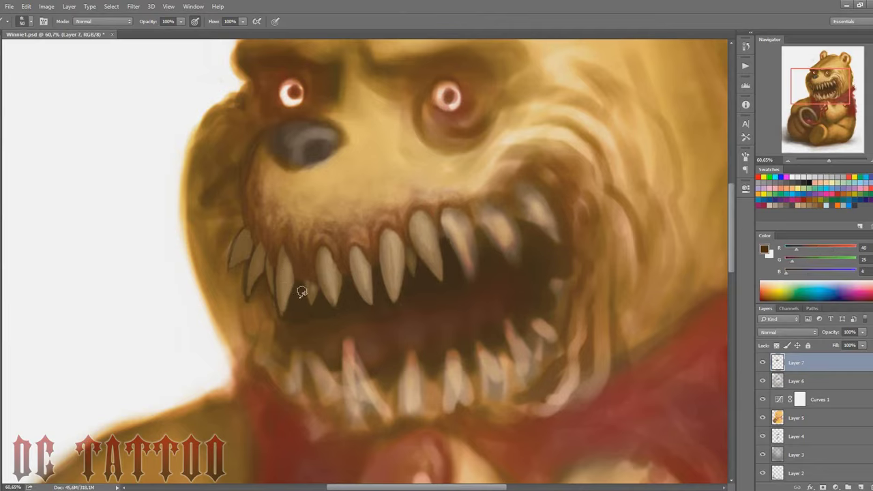
alt+click(272, 270)
alt+click(273, 294)
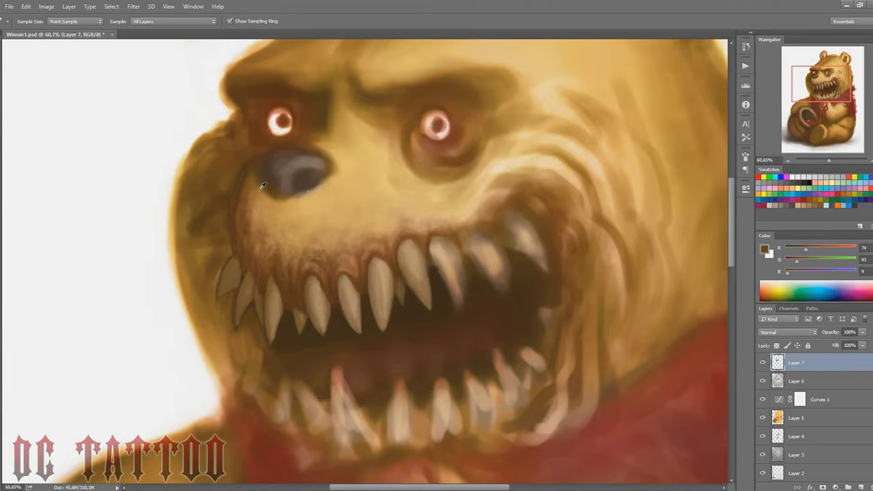
Paint the nose's right edge and top with near-black charcoal.
alt+click(262, 182)
alt+click(265, 186)
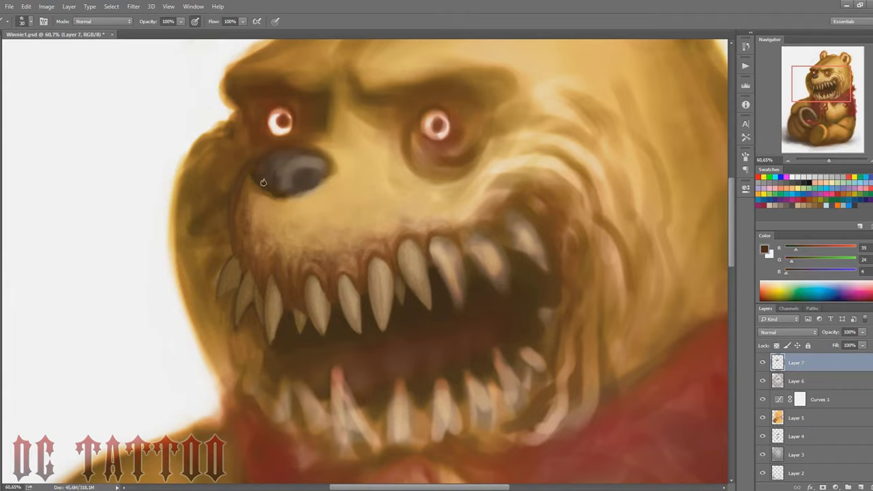
drag(323, 160, 310, 186)
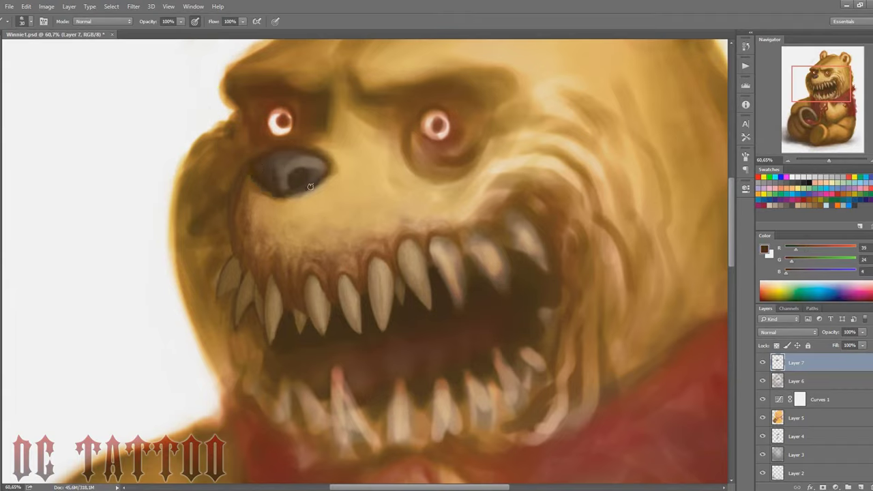
alt+click(281, 163)
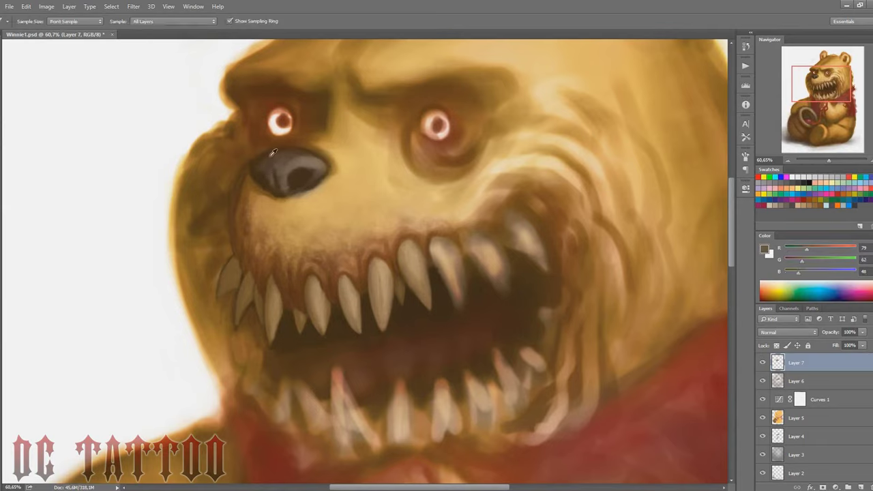
alt+click(270, 182)
key(bracketright)
key(bracketright)
mouse_move(265, 169)
mouse_down()
mouse_move(285, 156)
mouse_move(319, 159)
mouse_up()
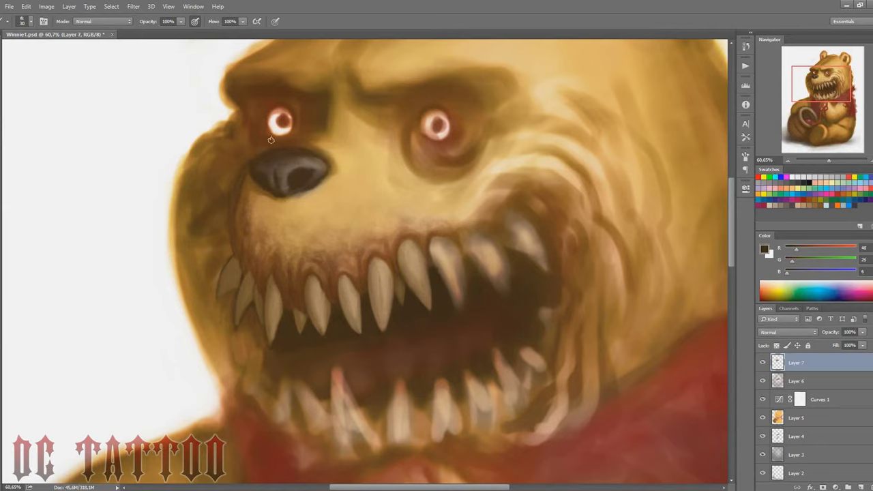
Sample grey-brown highlight and muzzle tones to soften and blend the nose.
alt+click(293, 168)
key(bracketright)
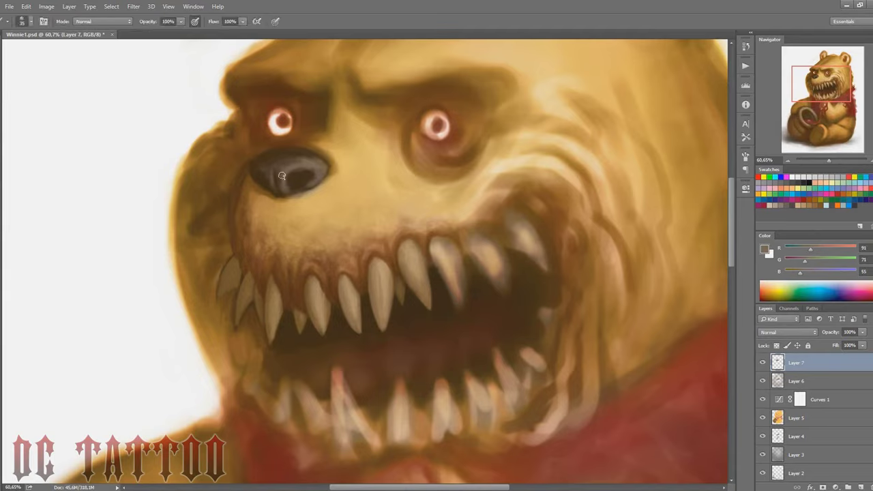
key(bracketright)
key(bracketright)
alt+click(310, 155)
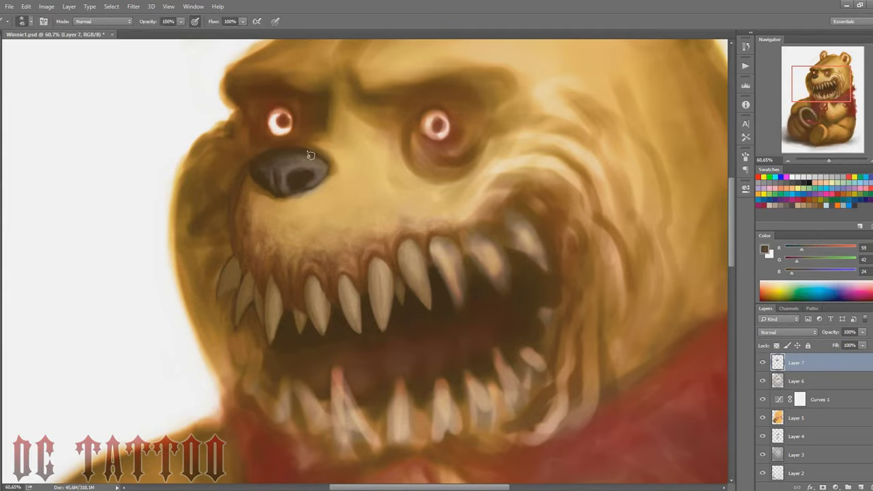
alt+click(276, 167)
key(bracketleft)
alt+click(308, 198)
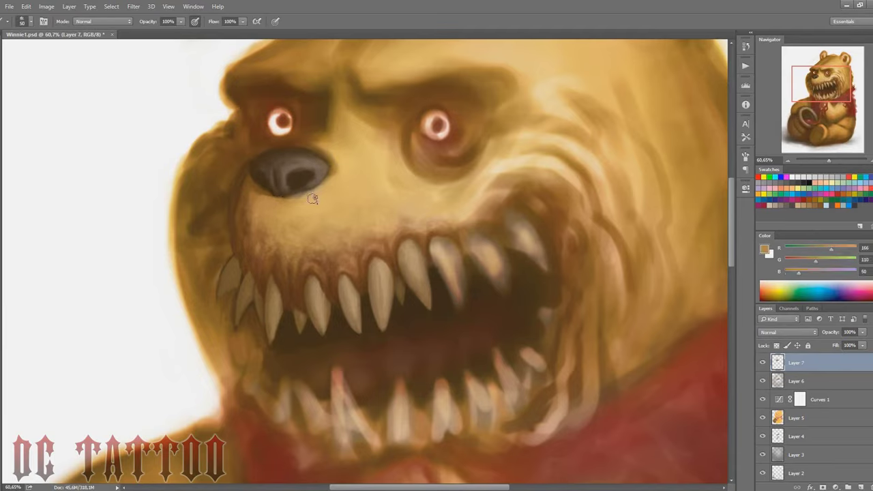
alt+click(271, 192)
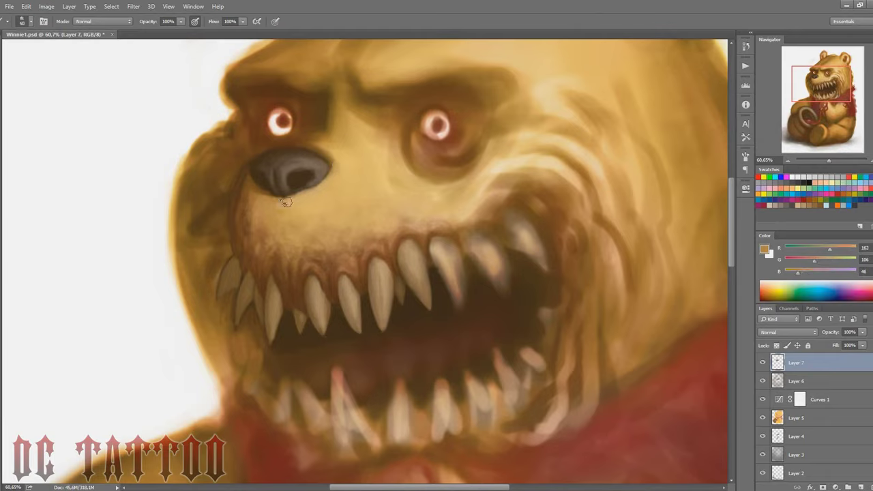
key(bracketright)
key(bracketright)
key(bracketright)
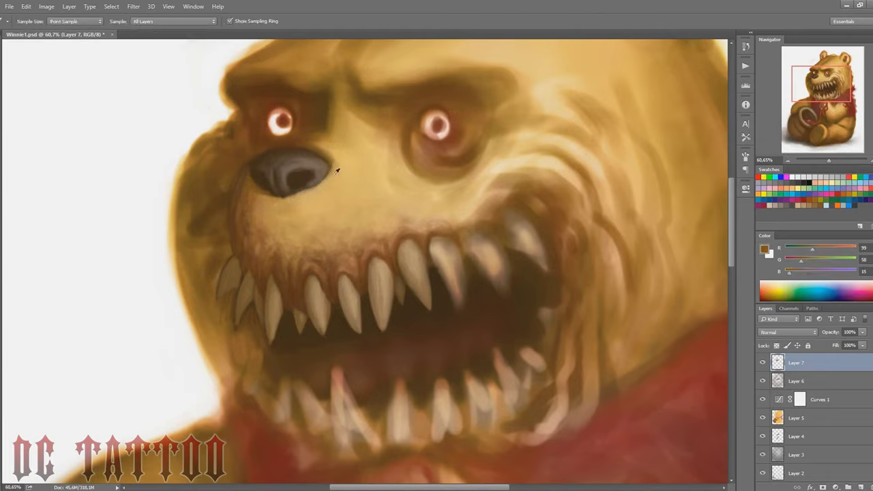
Sample warm and deep browns at the gums and between the upper teeth.
alt+click(335, 168)
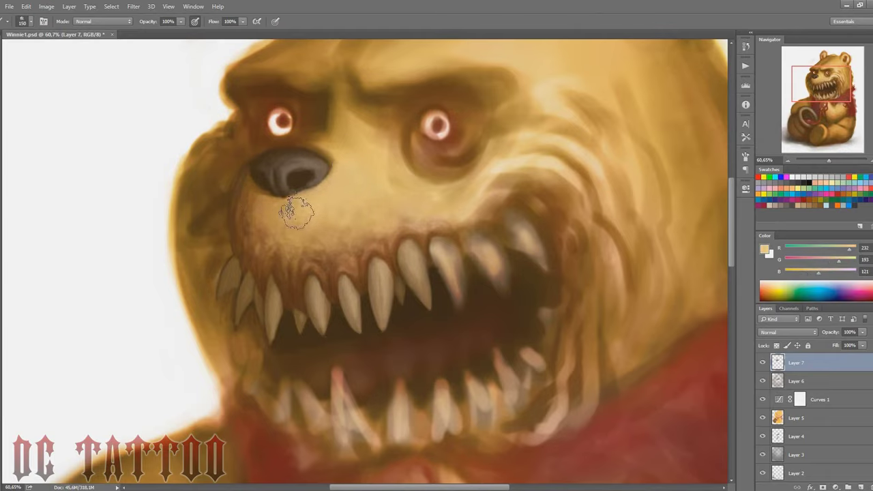
key(alt)
alt+click(435, 226)
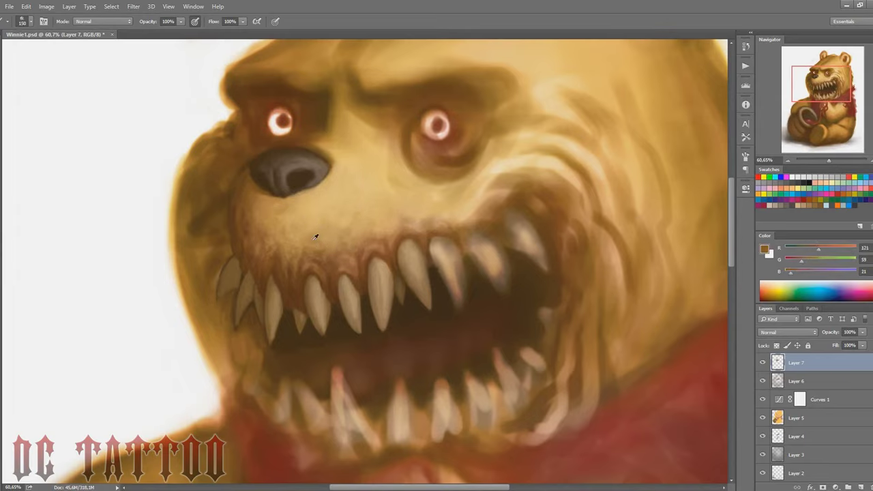
alt+click(336, 256)
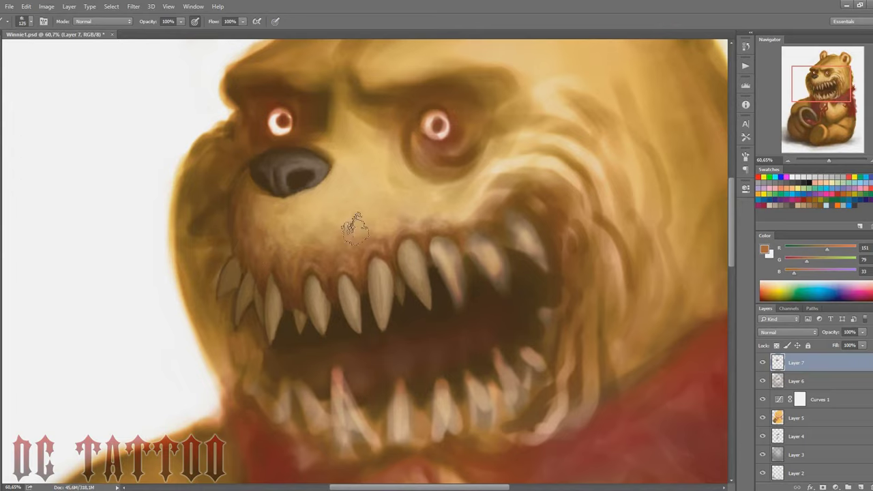
key(bracketleft)
key(bracketleft)
key(bracketleft)
alt+click(307, 273)
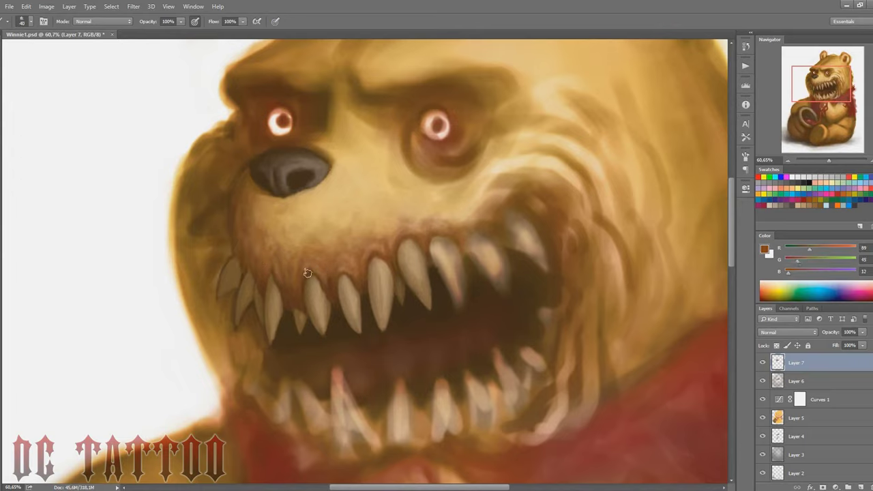
alt+click(289, 261)
key(bracketright)
alt+click(241, 242)
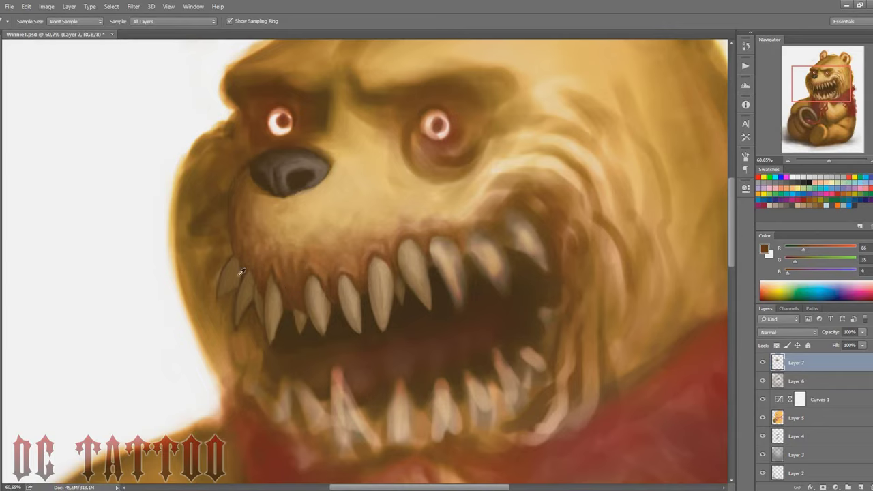
alt+click(261, 297)
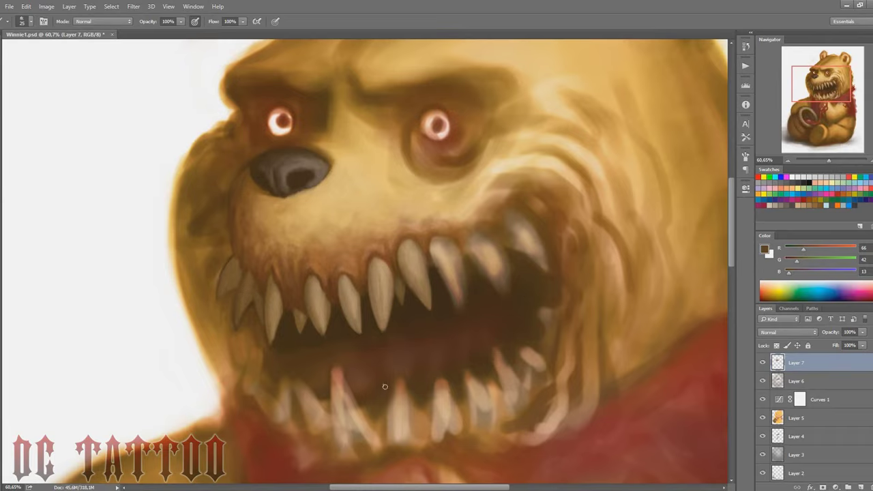
Rework the muzzle fur with light tan and warm brown strokes.
alt+click(338, 211)
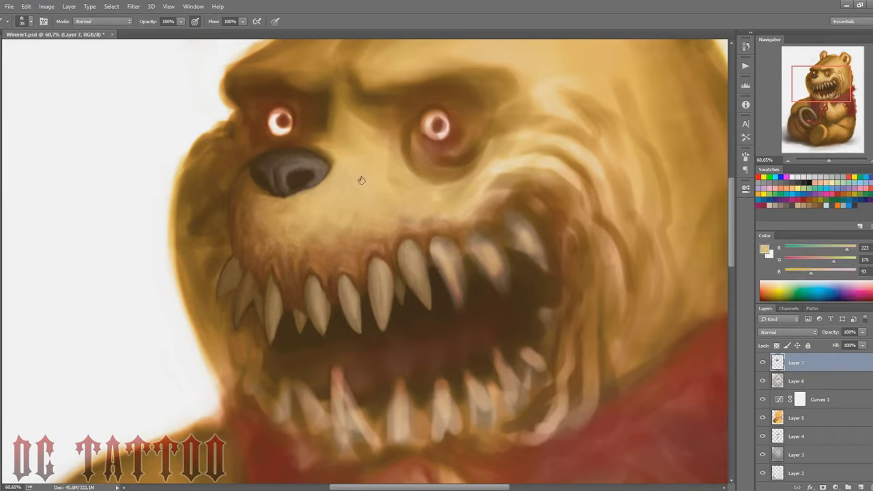
alt+click(314, 200)
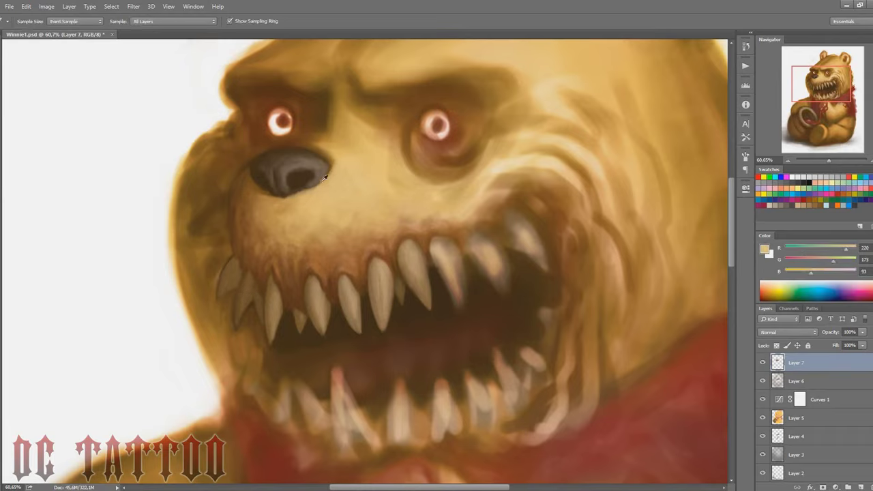
alt+click(325, 260)
alt+click(344, 270)
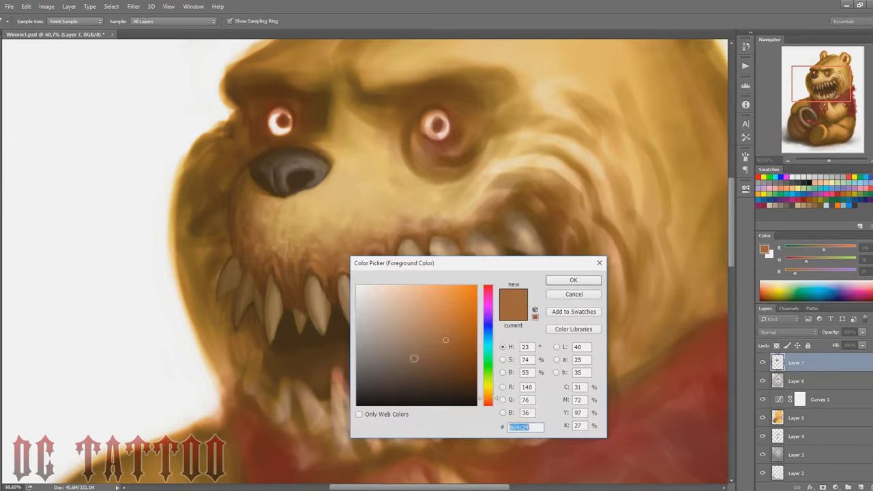
alt+click(315, 238)
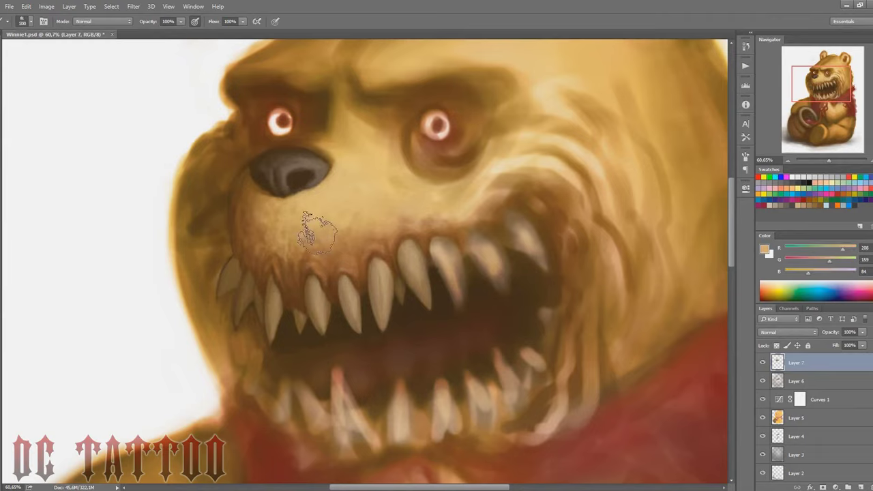
key(bracketleft)
alt+click(362, 220)
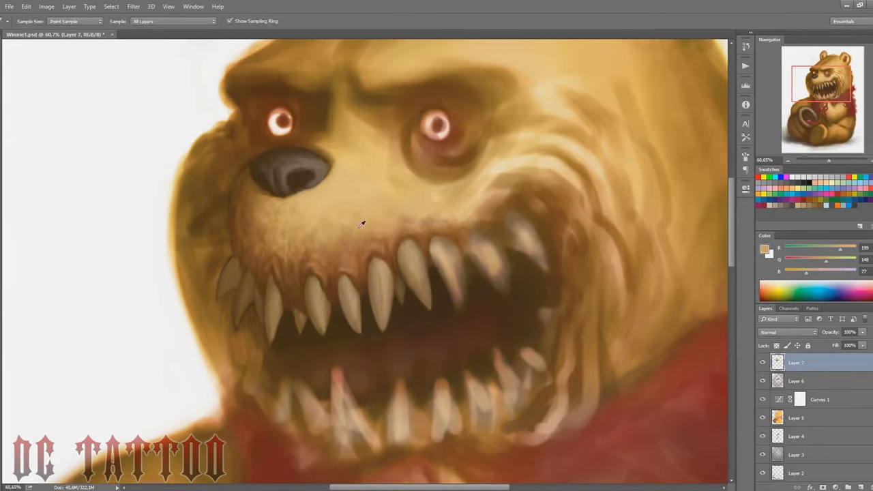
key(bracketright)
key(bracketright)
key(bracketright)
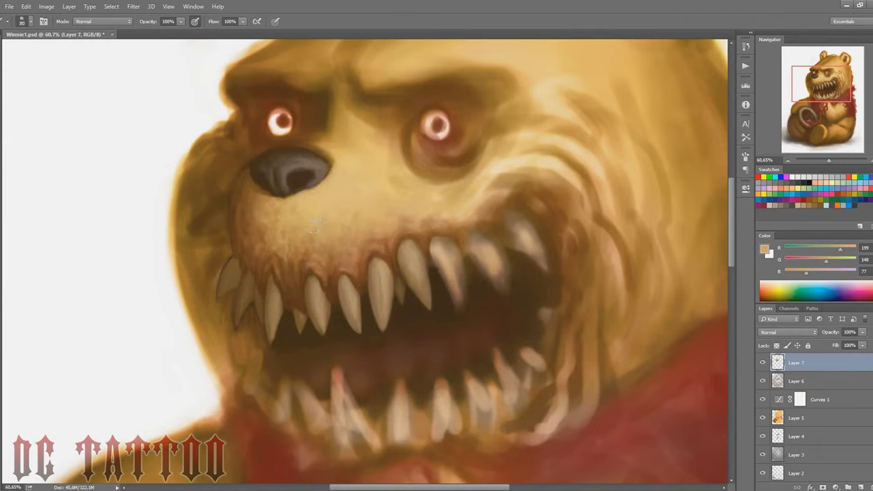
key(bracketleft)
key(bracketleft)
Deepen the gum line above the teeth with dark and red-brown tones.
key(bracketleft)
alt+click(284, 272)
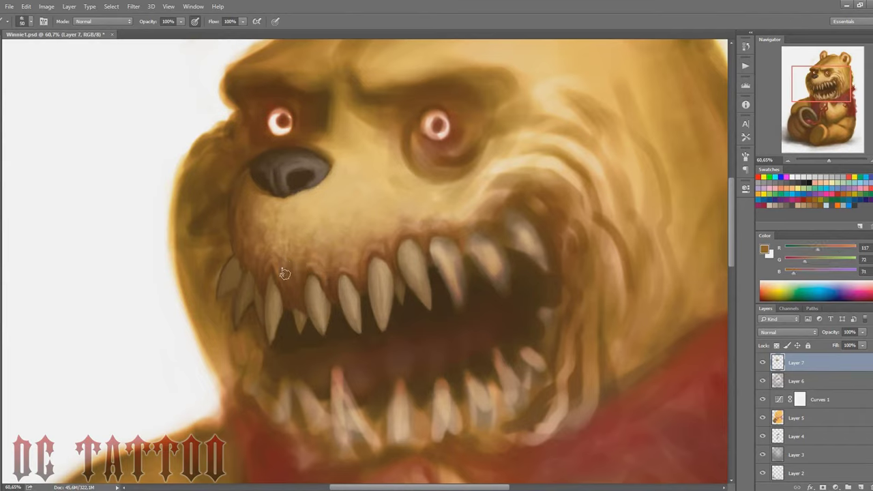
alt+click(283, 262)
key(bracketleft)
key(bracketleft)
key(bracketleft)
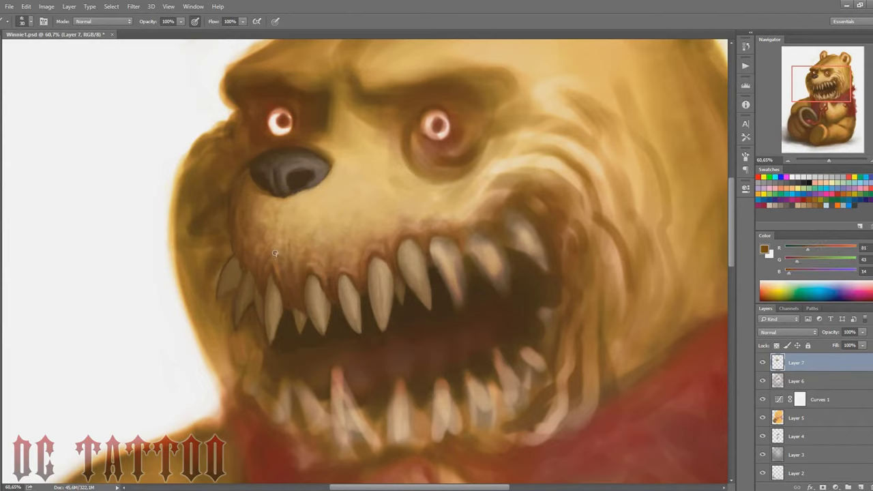
alt+click(275, 234)
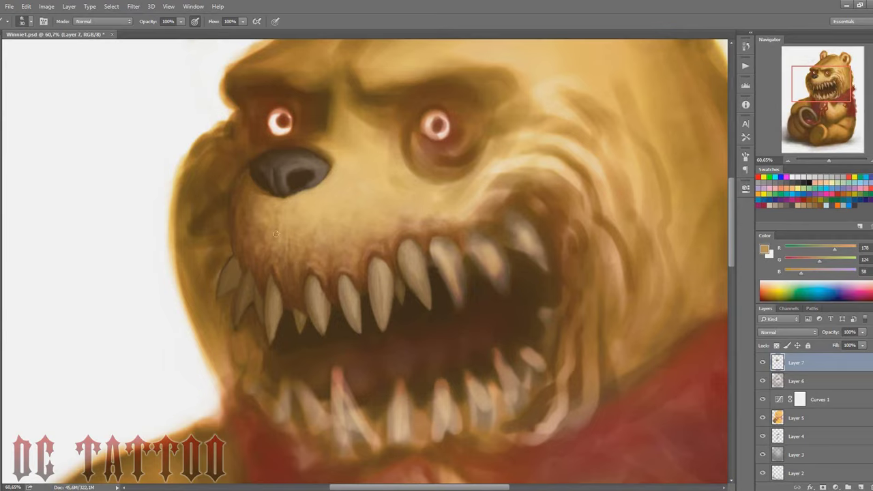
alt+click(334, 262)
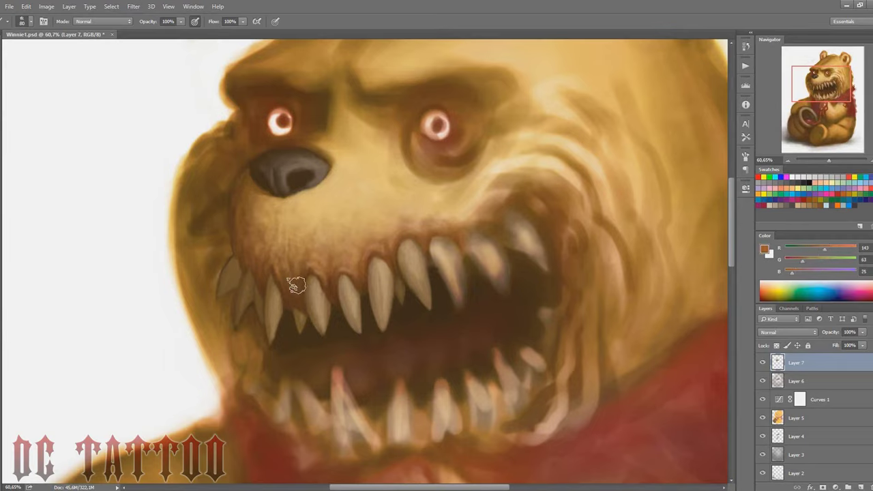
key(bracketright)
key(bracketright)
key(bracketright)
key(bracketleft)
key(bracketleft)
key(bracketleft)
Shade the back upper tooth darker brown and paint dark gaps outlining the next teeth.
alt+click(408, 267)
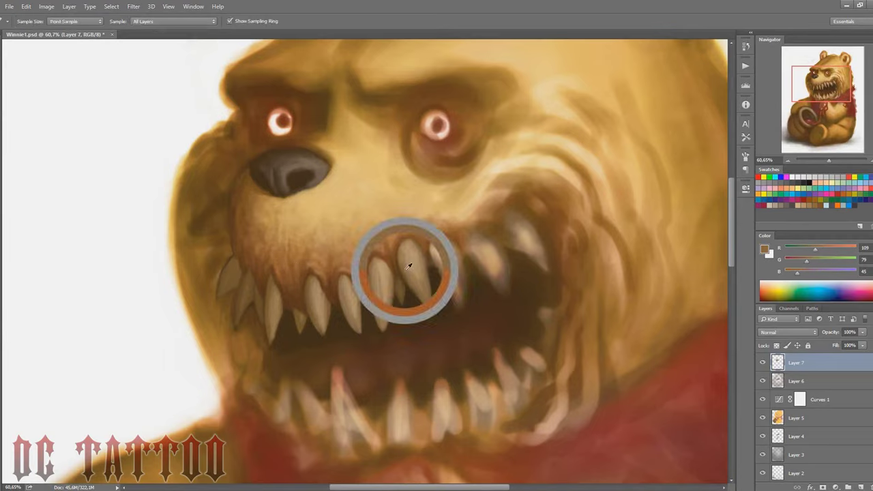
drag(451, 251, 450, 290)
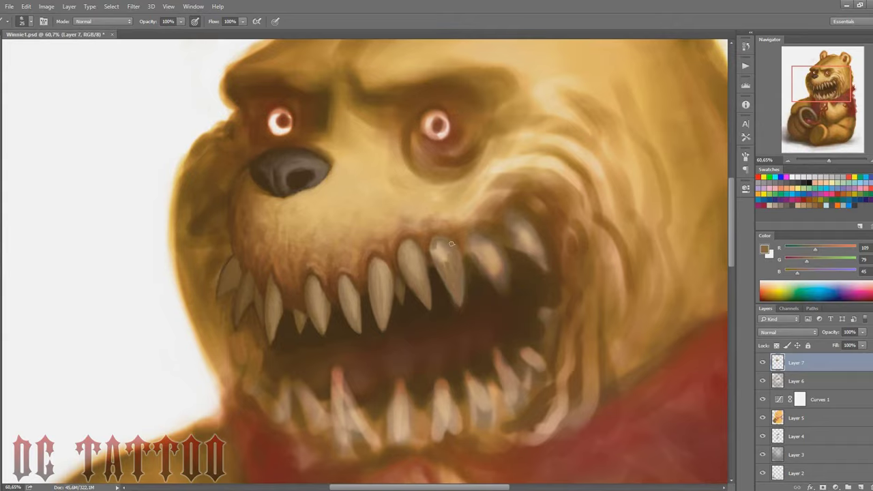
drag(450, 243, 452, 262)
alt+click(369, 302)
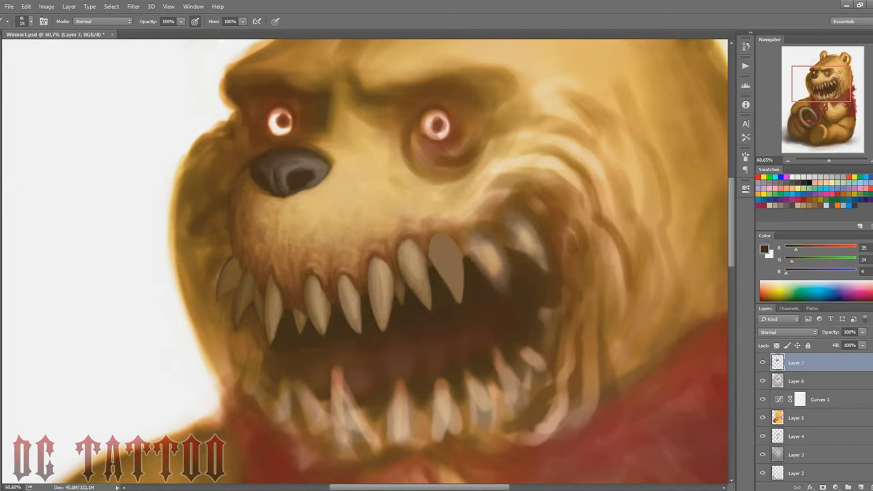
key(bracketleft)
drag(477, 239, 468, 268)
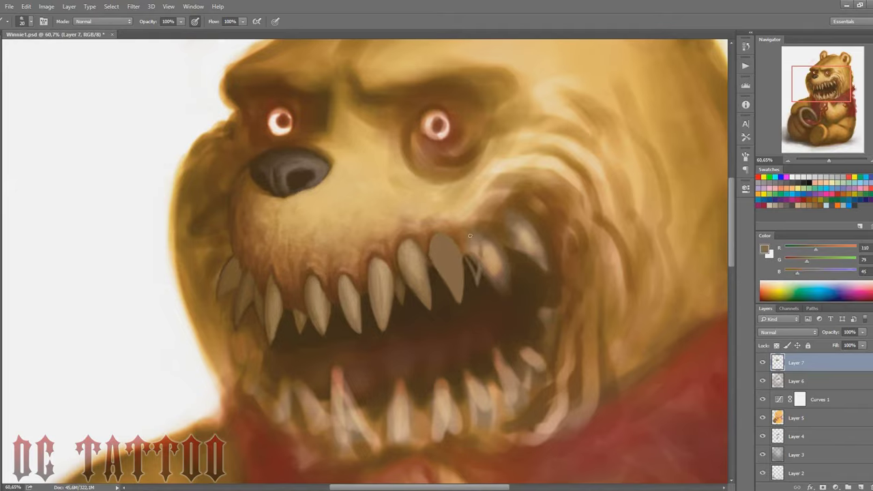
mouse_move(482, 237)
mouse_down()
mouse_move(498, 281)
mouse_move(500, 218)
mouse_move(538, 217)
mouse_move(549, 252)
mouse_up()
Fill the mouth corner behind the back teeth dark and reshape those teeth in tan.
key(bracketright)
key(bracketright)
mouse_move(517, 208)
mouse_down()
mouse_move(532, 247)
mouse_move(510, 255)
mouse_move(520, 278)
mouse_up()
drag(546, 253, 549, 275)
key(bracketleft)
key(bracketleft)
alt+click(496, 277)
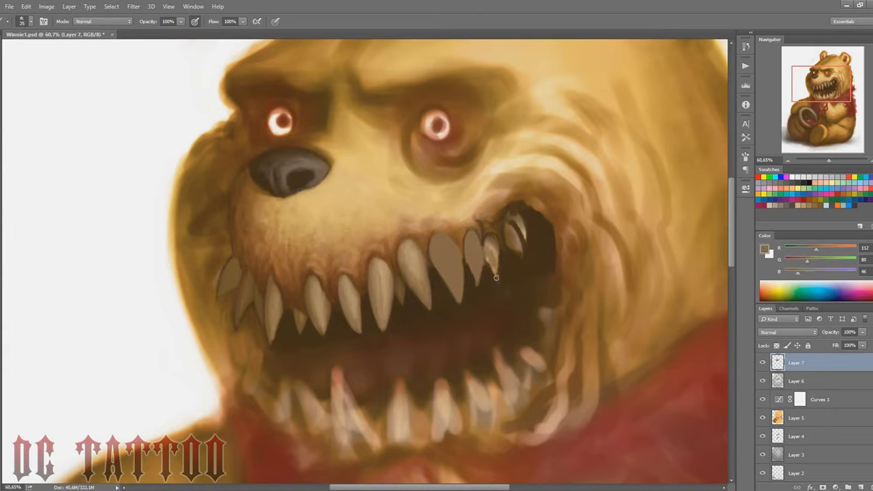
mouse_move(496, 278)
mouse_down()
mouse_move(492, 238)
mouse_move(508, 242)
mouse_move(523, 231)
mouse_move(528, 248)
mouse_up()
Darken the upper gum line and the upper-right side of the mouth with dark brown.
key(bracketright)
key(bracketleft)
key(bracketleft)
key(bracketleft)
alt+click(528, 248)
alt+click(511, 216)
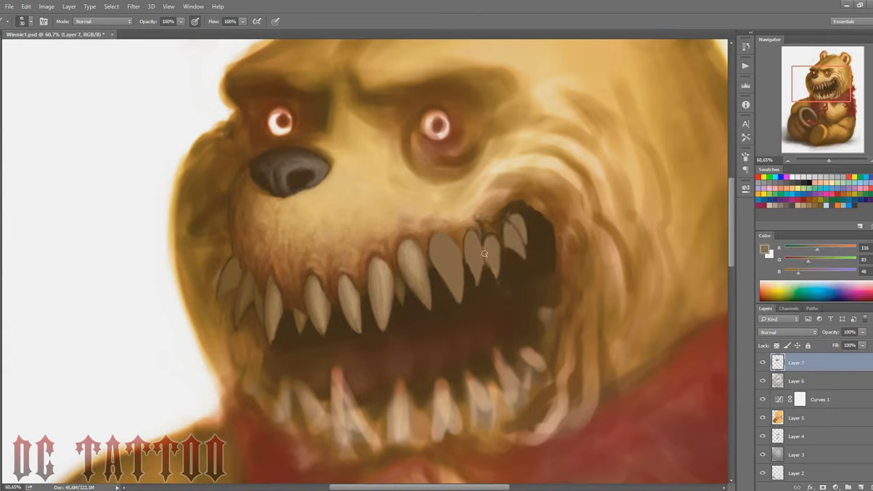
key(bracketright)
alt+click(483, 269)
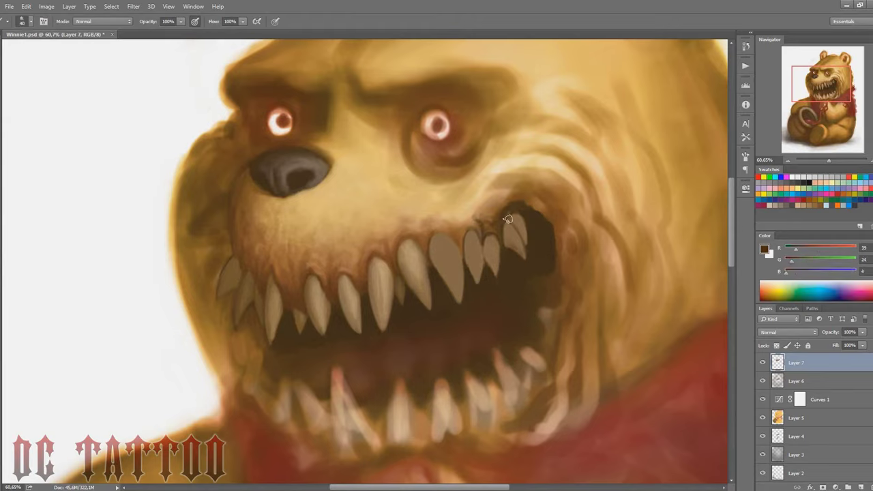
drag(494, 221, 460, 223)
drag(544, 201, 572, 238)
key(bracketright)
key(bracketright)
drag(514, 197, 559, 246)
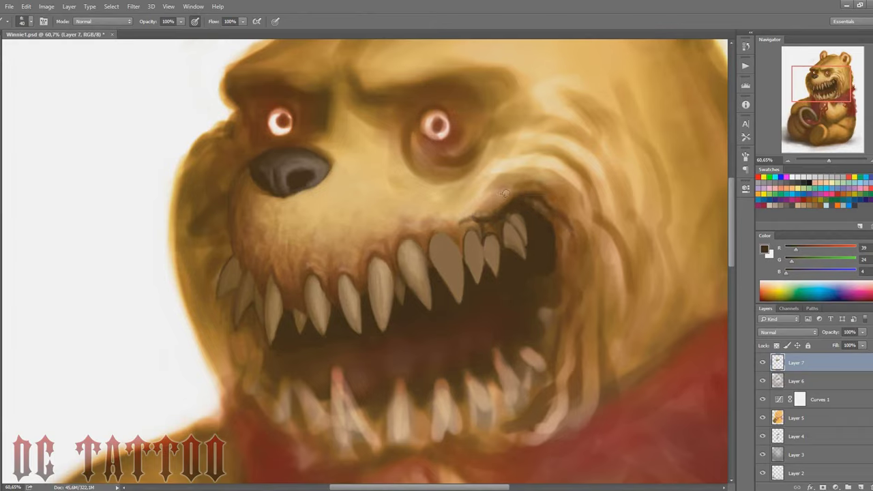
Paint light tan fur strokes over and below the dark mouth corner.
alt+click(433, 222)
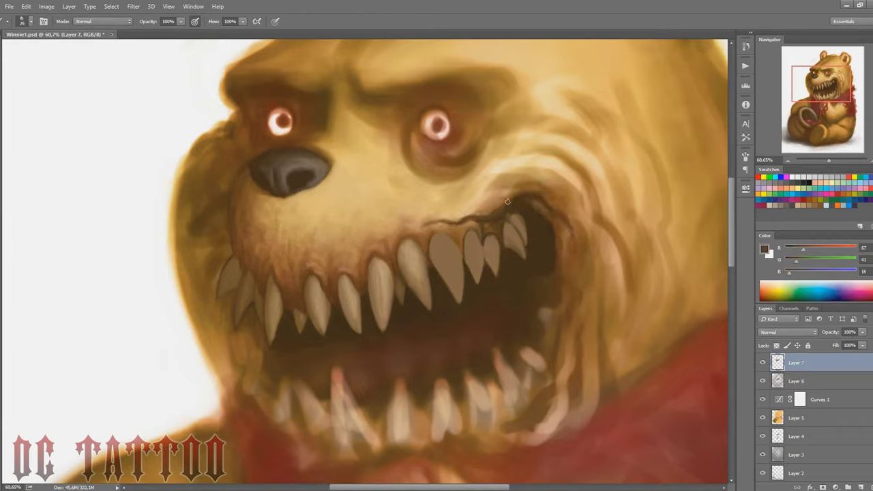
alt+click(479, 204)
drag(476, 198, 578, 225)
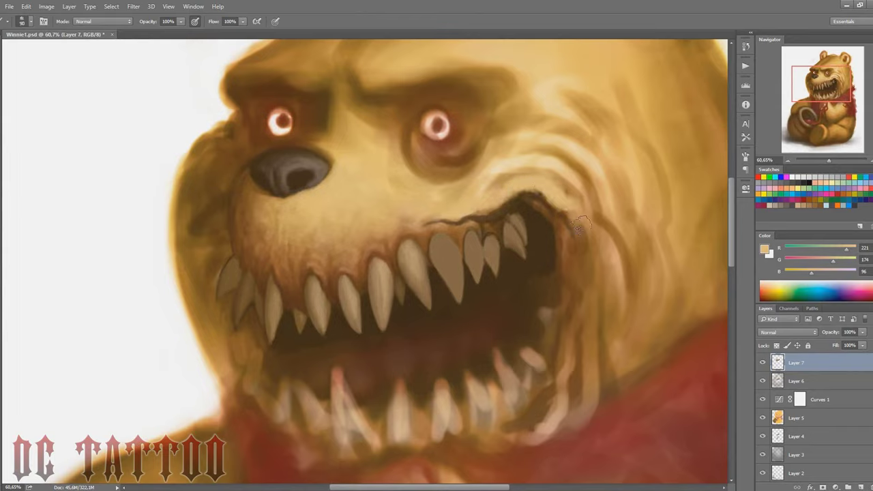
alt+click(509, 158)
drag(471, 198, 588, 212)
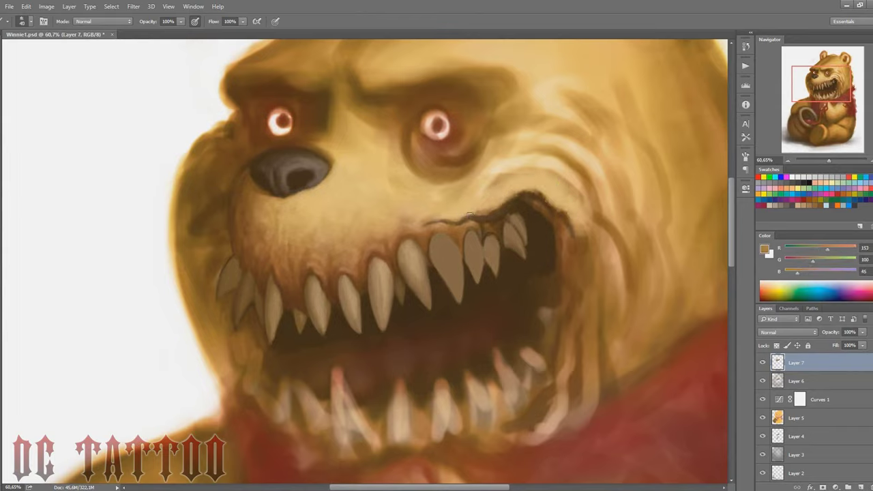
alt+click(494, 187)
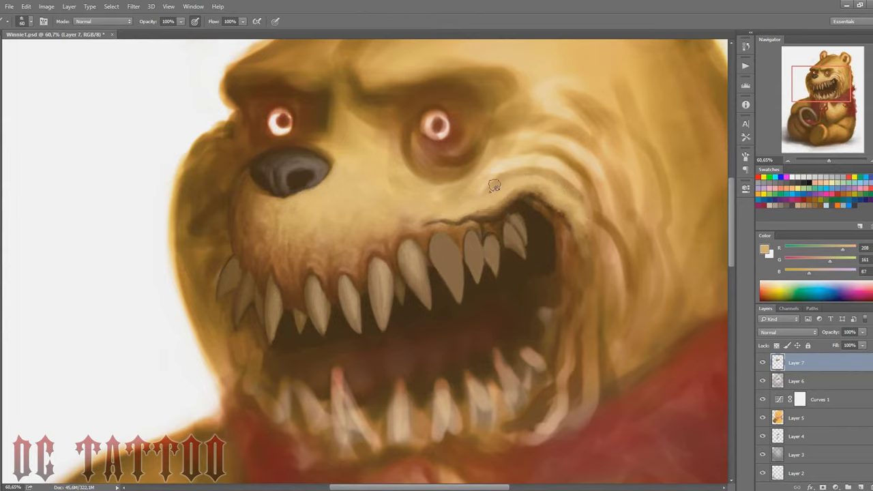
alt+click(488, 202)
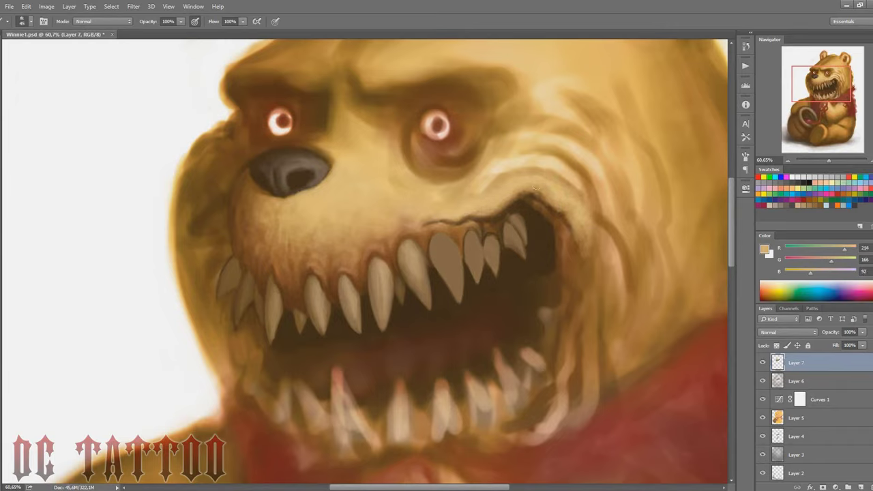
drag(585, 232, 587, 263)
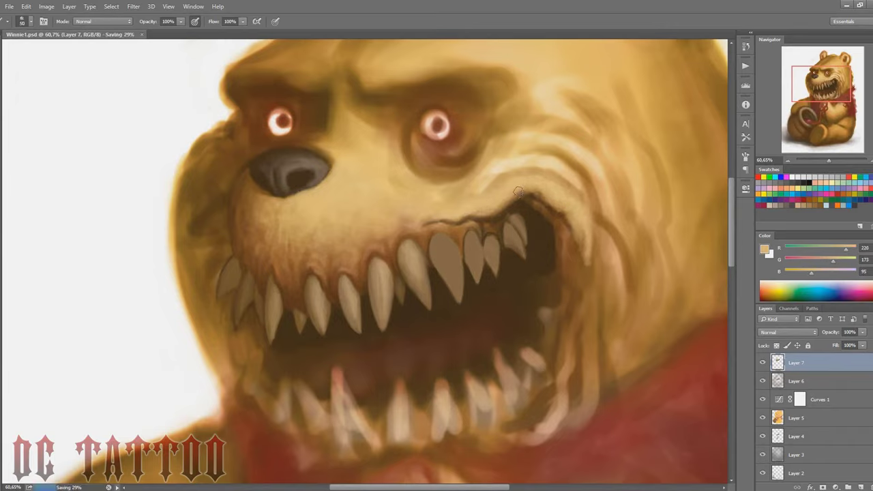
Highlight the large back tooth and upper-right back tooth in lighter tan.
alt+click(541, 227)
key(bracketleft)
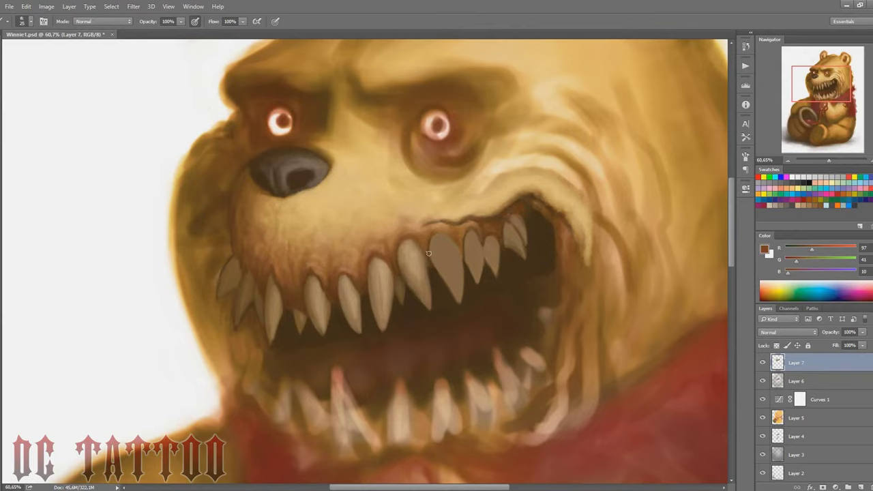
key(bracketright)
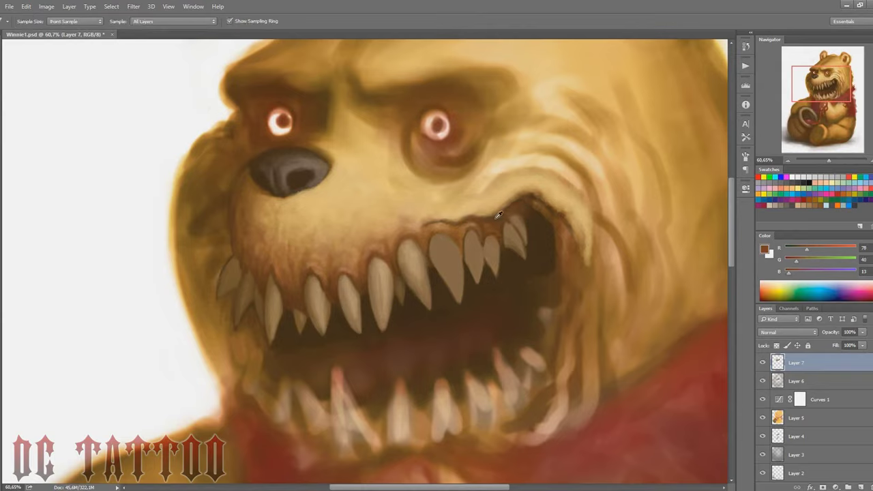
alt+click(526, 212)
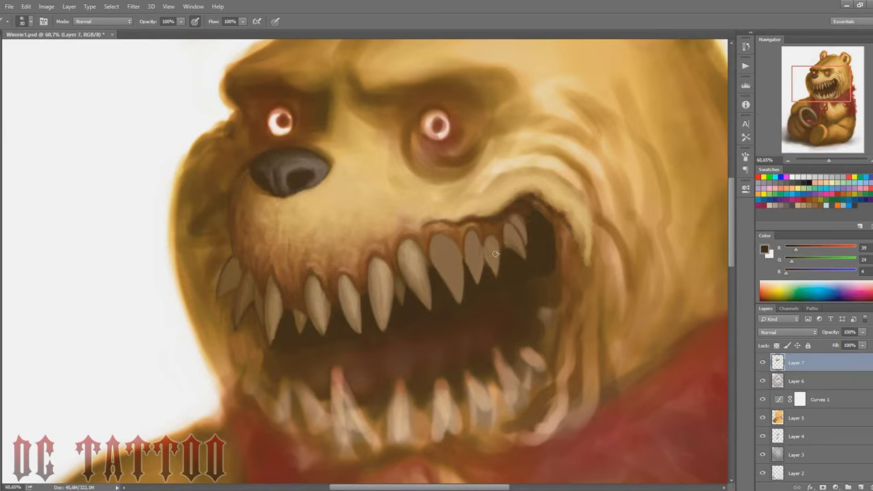
key(bracketleft)
key(bracketleft)
alt+click(420, 287)
drag(442, 243, 454, 278)
alt+click(442, 242)
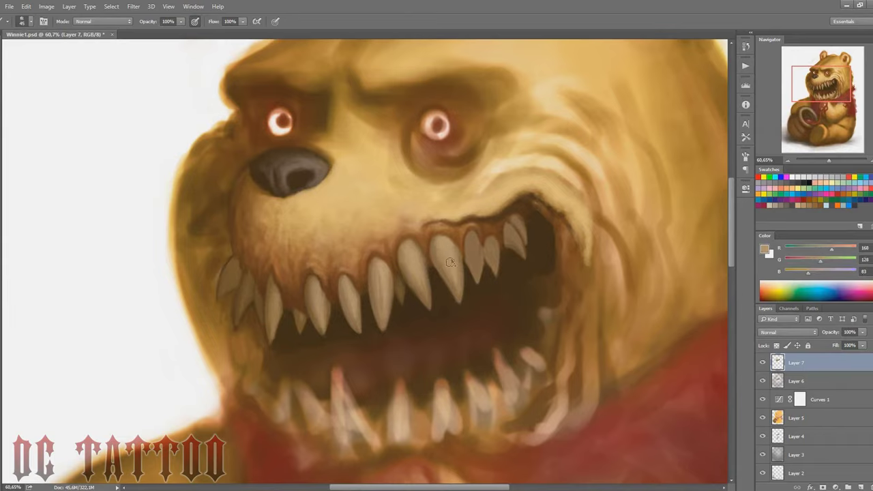
alt+click(475, 256)
key(bracketleft)
key(bracketleft)
drag(475, 278, 475, 236)
key(bracketright)
Sample gum and mouth browns at varying brush sizes and slightly darken the back tooth.
alt+click(523, 254)
key(bracketleft)
alt+click(510, 214)
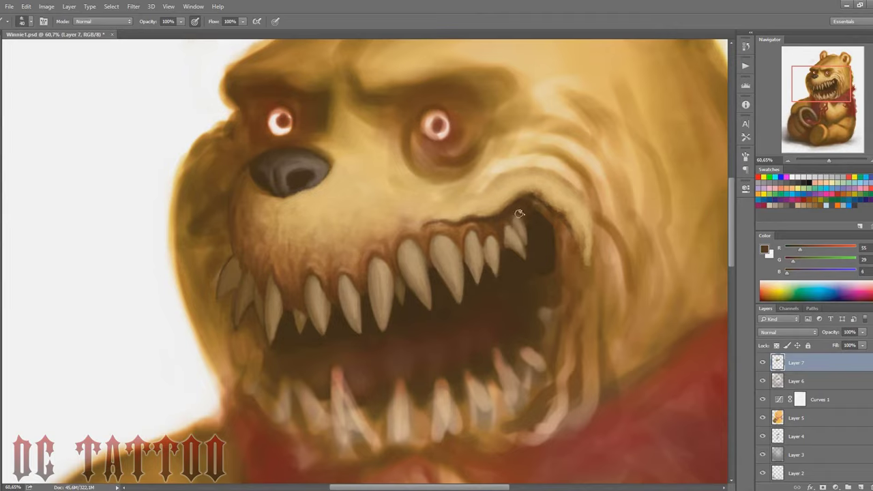
alt+click(557, 190)
key(bracketright)
key(bracketright)
key(bracketright)
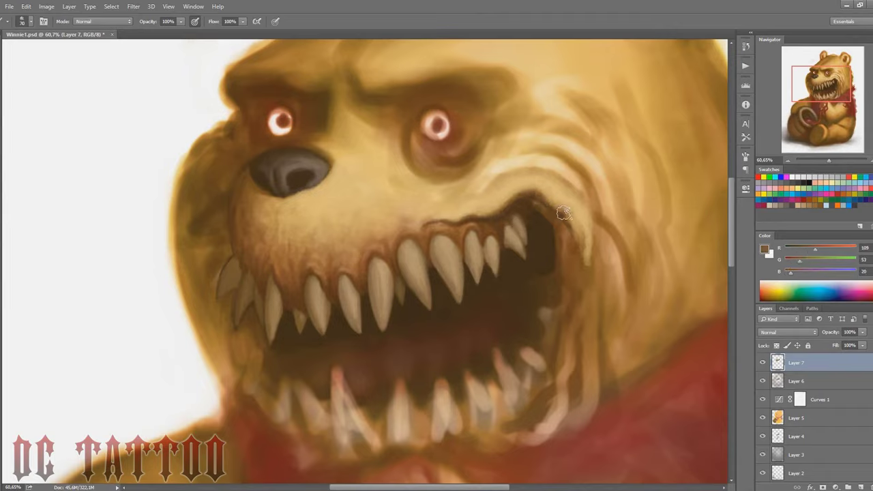
alt+click(555, 205)
key(bracketleft)
key(bracketleft)
key(bracketleft)
key(bracketleft)
alt+click(531, 220)
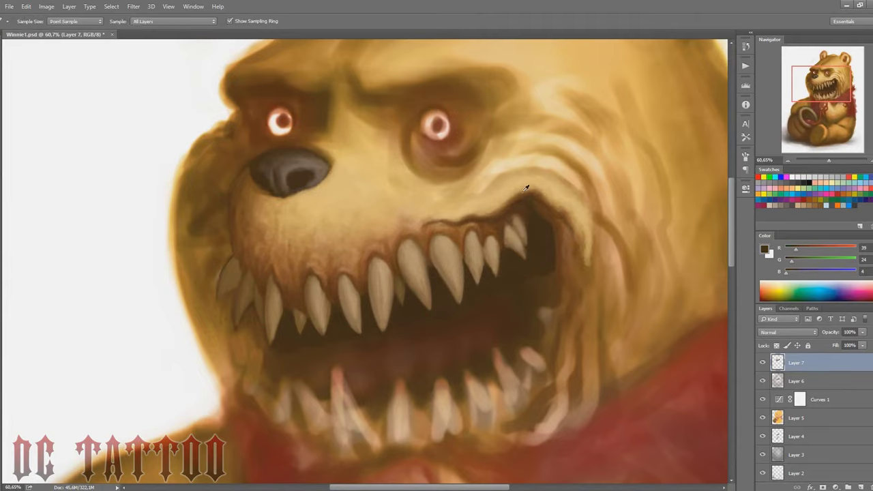
alt+click(526, 190)
key(bracketright)
key(bracketright)
alt+click(554, 203)
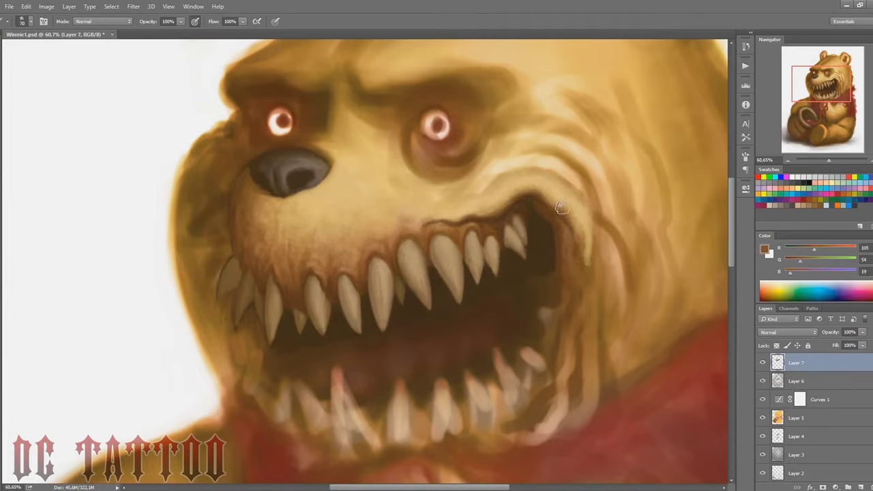
key(bracketleft)
key(bracketleft)
key(bracketleft)
key(bracketright)
drag(514, 234, 507, 229)
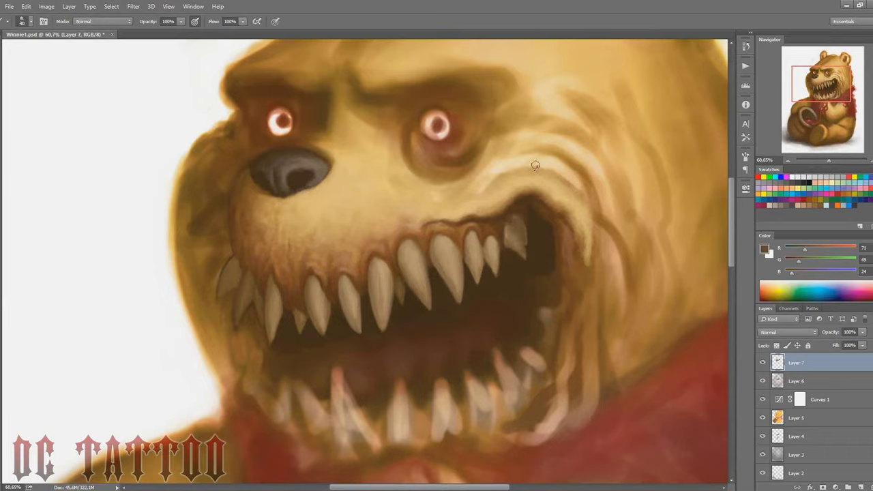
Darken the right edge of the mouth with the darkest sampled mouth brown.
alt+click(511, 234)
key(bracketleft)
key(bracketleft)
alt+click(518, 239)
alt+click(525, 226)
key(bracketleft)
alt+click(514, 223)
key(bracketleft)
alt+click(533, 203)
key(bracketright)
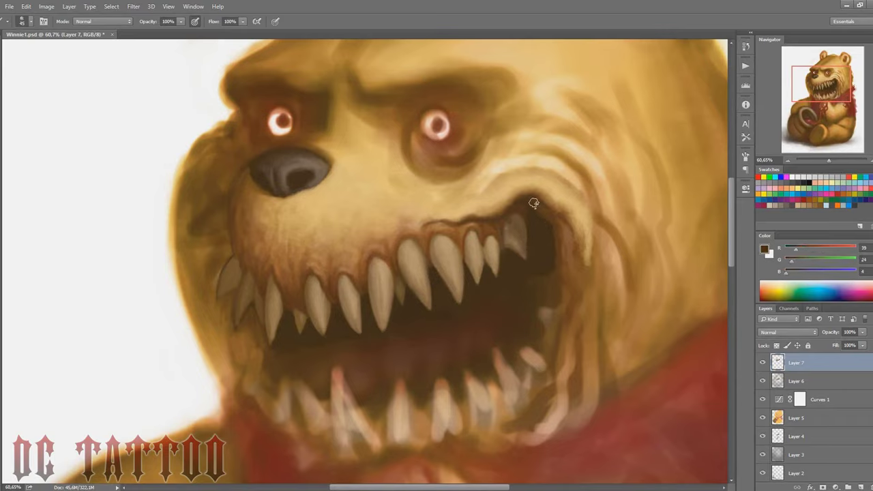
drag(576, 253, 565, 195)
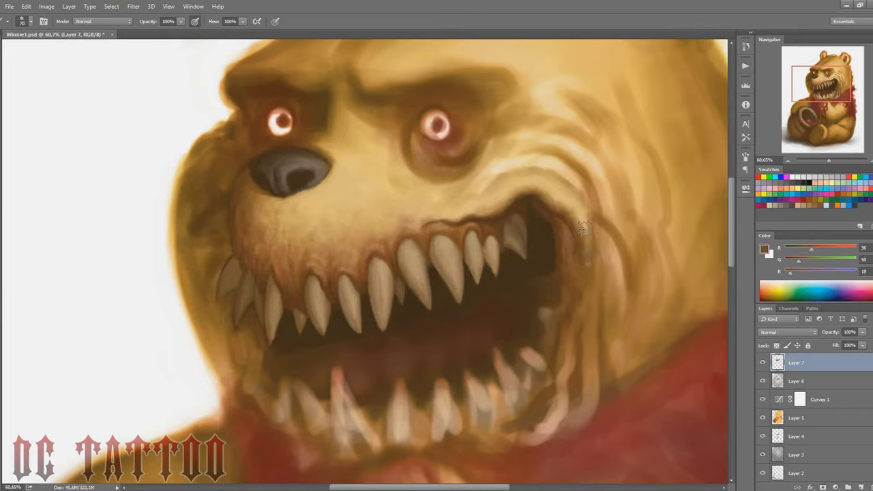
Paint lighter tan fur strokes on the cheek beside the mouth corner.
key(bracketright)
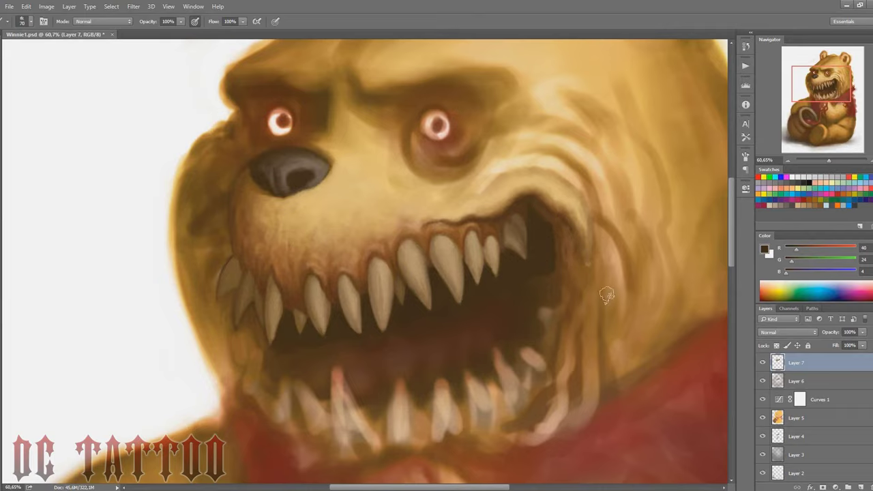
key(i)
click(492, 141)
key(b)
drag(525, 160, 590, 212)
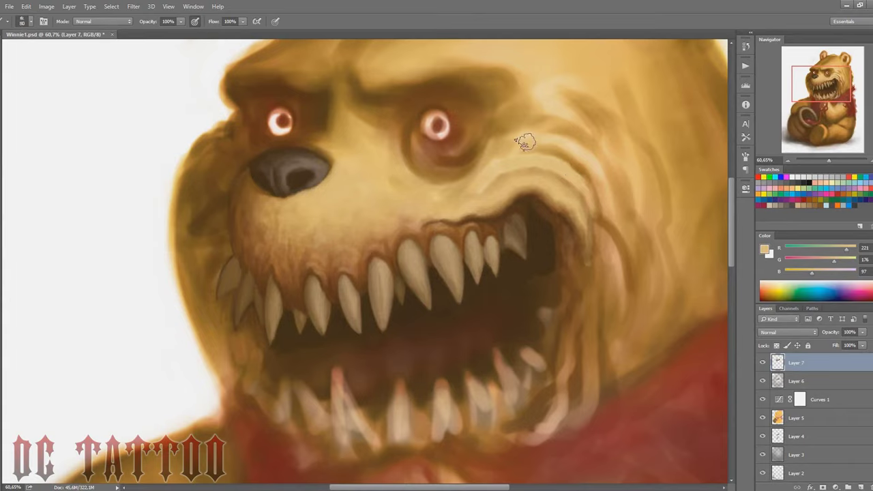
mouse_move(552, 143)
mouse_down()
mouse_move(603, 198)
mouse_move(580, 113)
mouse_up()
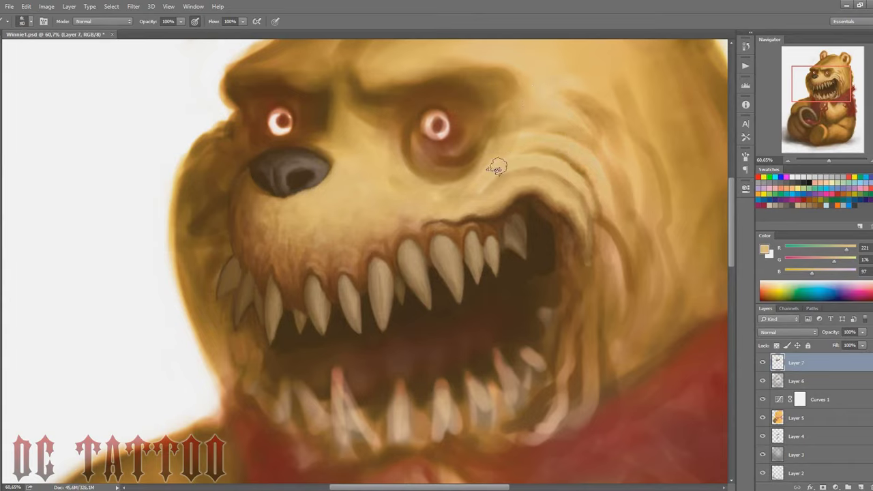
Sample several gum browns and fur tans above the upper teeth, resizing the brush.
key(bracketleft)
key(bracketleft)
key(bracketleft)
key(bracketleft)
alt+click(430, 162)
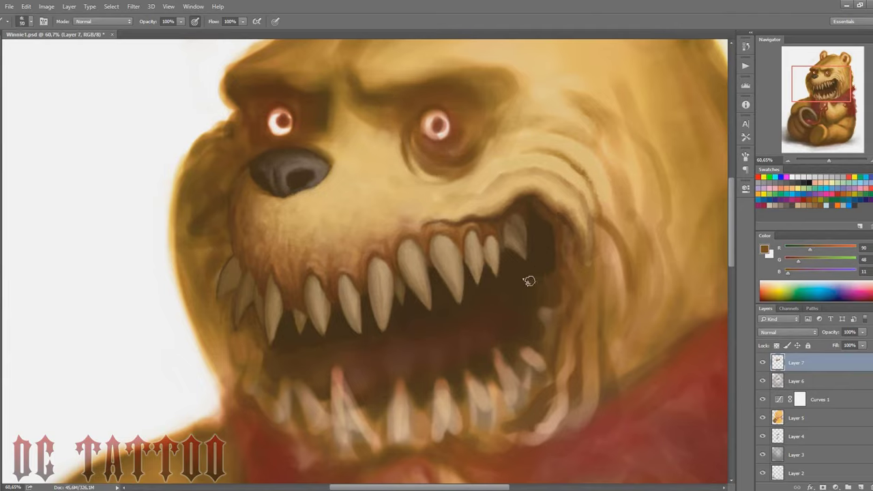
alt+click(451, 216)
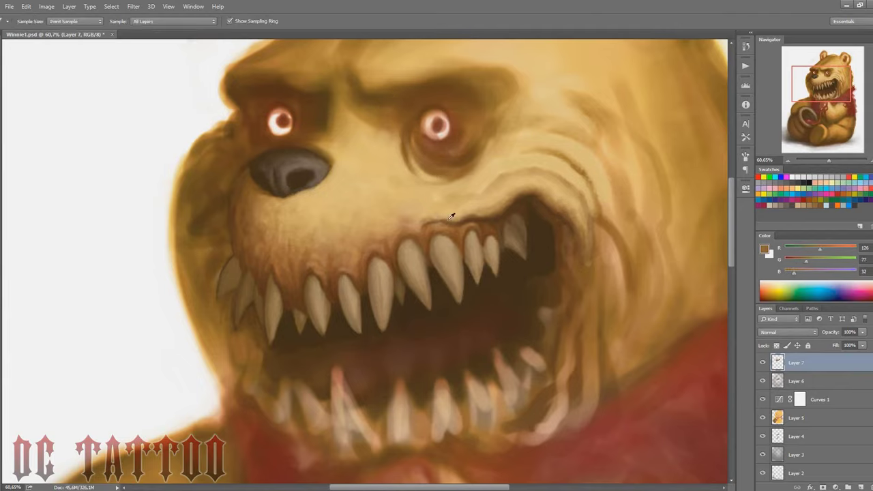
alt+click(458, 218)
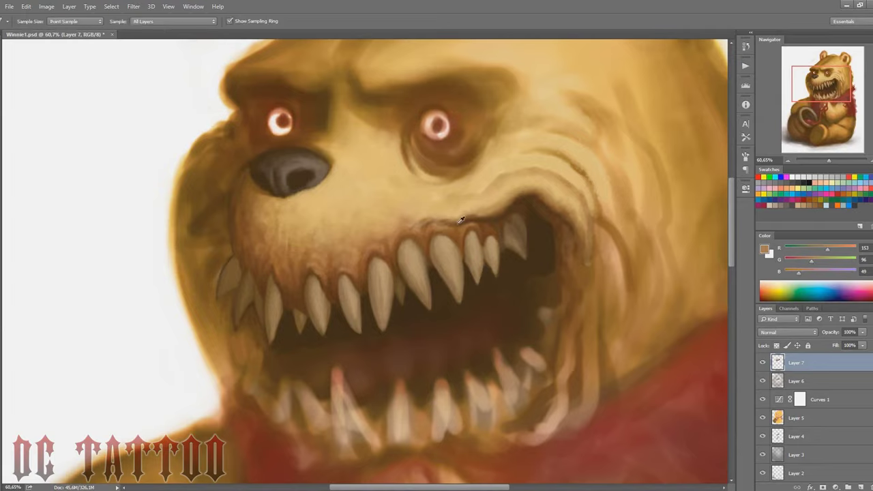
alt+click(439, 219)
alt+click(417, 222)
key(bracketright)
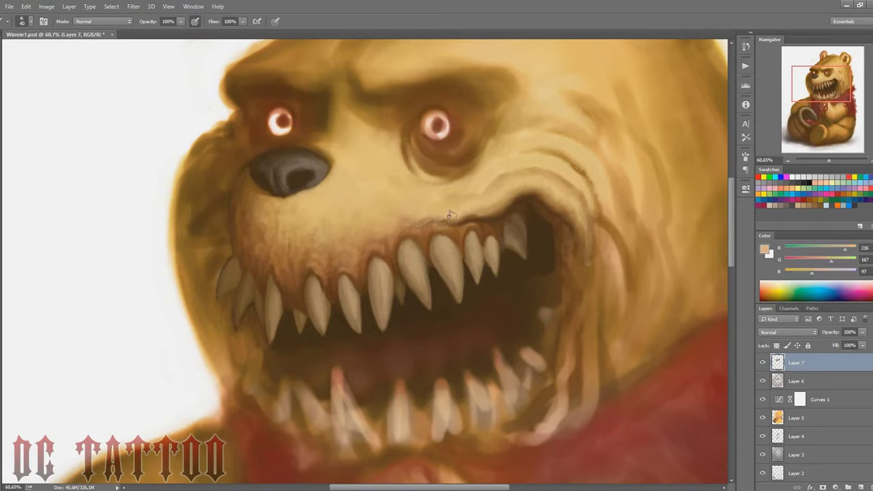
alt+click(457, 220)
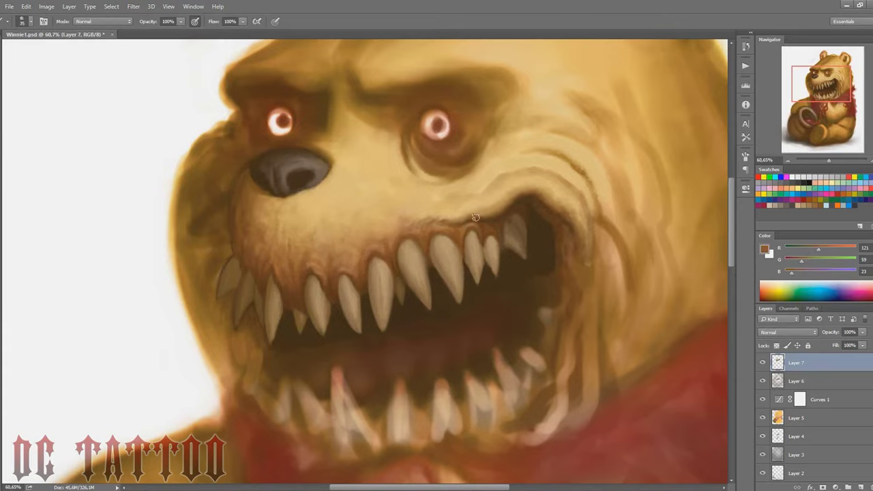
Sample browns around the mouth corner, ending on the near-black mouth interior brown.
alt+click(567, 224)
key(bracketright)
key(bracketright)
key(bracketright)
alt+click(584, 236)
key(bracketleft)
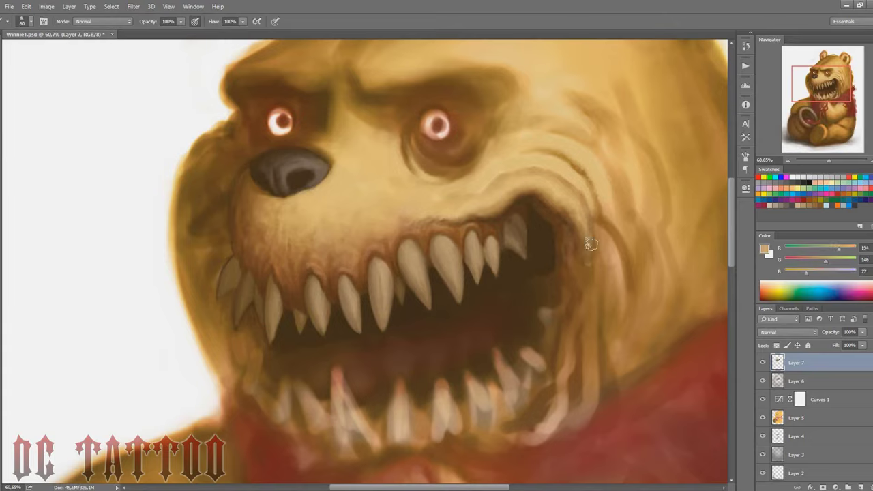
alt+click(572, 257)
key(bracketright)
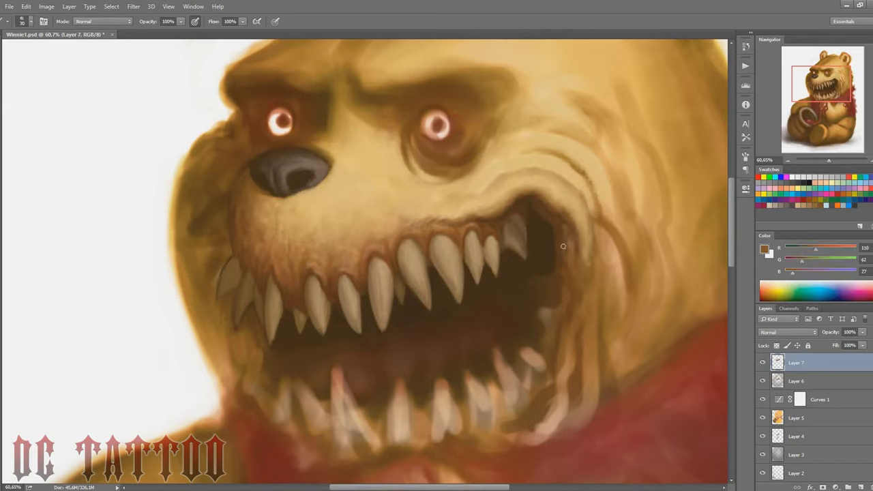
key(bracketright)
alt+click(545, 273)
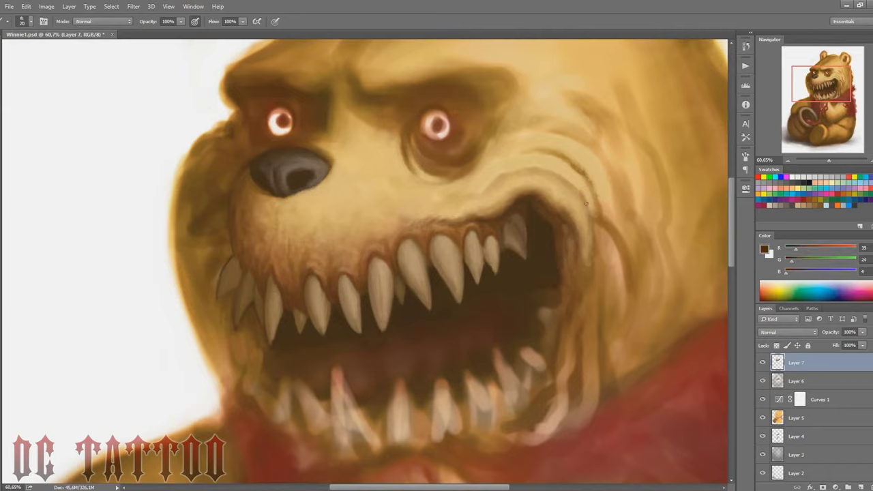
Paint dark brown over the old lower teeth and the lower-left jaw edge.
scroll(585, 203, down, 3)
scroll(550, 315, up, 1)
alt+click(366, 224)
mouse_move(375, 388)
mouse_down()
mouse_move(542, 313)
mouse_move(550, 288)
mouse_up()
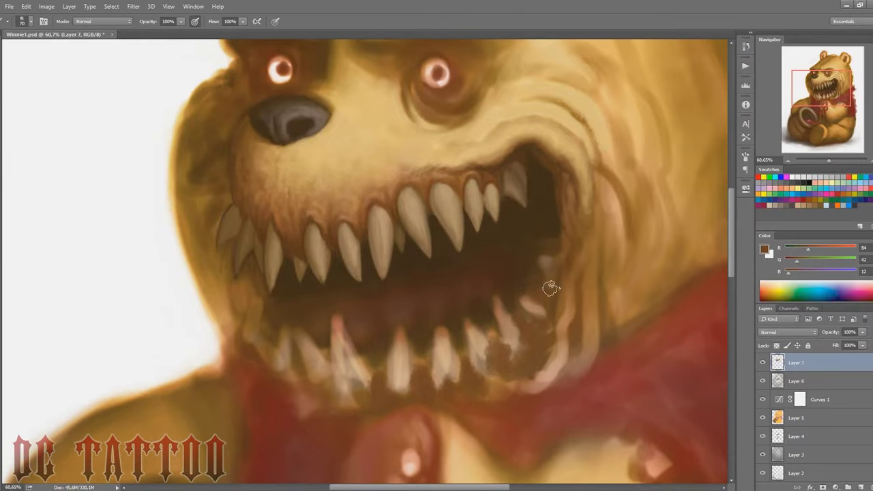
mouse_move(389, 361)
mouse_down()
mouse_move(337, 384)
mouse_move(293, 382)
mouse_up()
alt+click(331, 370)
key(bracketleft)
mouse_move(352, 395)
mouse_down()
mouse_move(292, 370)
mouse_move(259, 306)
mouse_move(253, 341)
mouse_move(243, 324)
mouse_up()
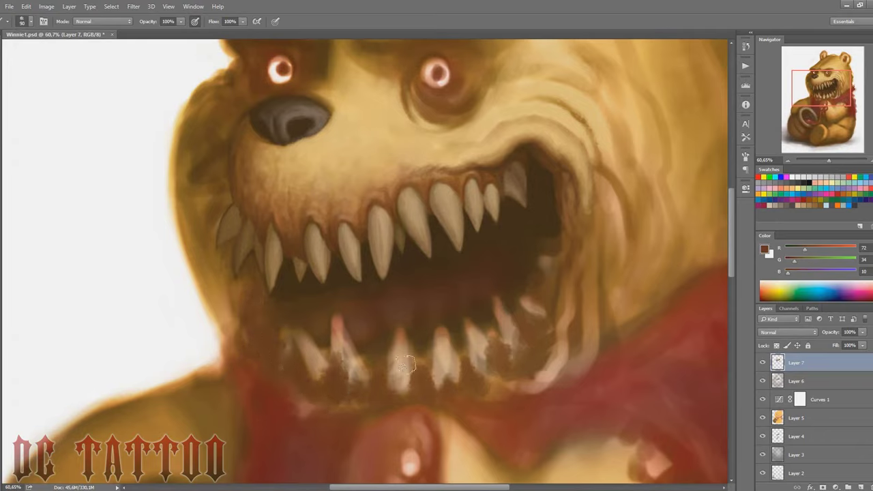
Cover the lower teeth in mid brown and paint a new flat lower tooth.
key(alt)
alt+click(252, 228)
mouse_move(381, 341)
mouse_down()
mouse_move(399, 385)
mouse_move(401, 333)
mouse_move(409, 386)
mouse_move(401, 335)
mouse_move(436, 379)
mouse_up()
alt+click(514, 178)
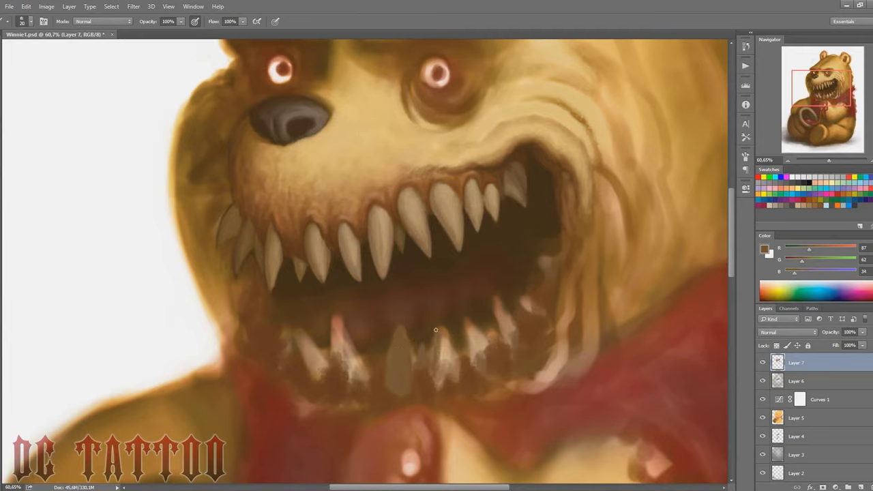
mouse_move(444, 335)
mouse_down()
mouse_move(452, 377)
mouse_move(444, 380)
mouse_up()
Darken gaps and outline the lower teeth, then fill the mouth interior and left gum near-black.
alt+click(415, 341)
key(bracketleft)
drag(415, 341, 407, 361)
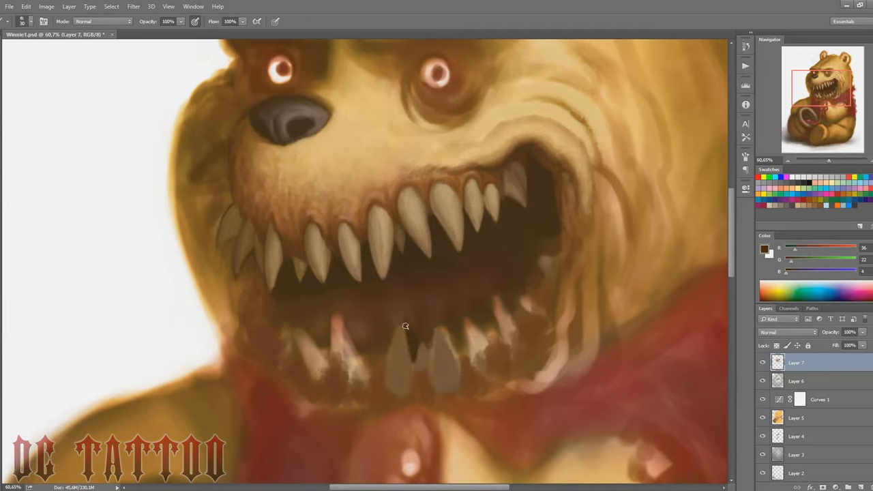
drag(403, 319, 390, 358)
mouse_move(389, 360)
mouse_down()
mouse_move(395, 332)
mouse_move(337, 314)
mouse_move(348, 384)
mouse_up()
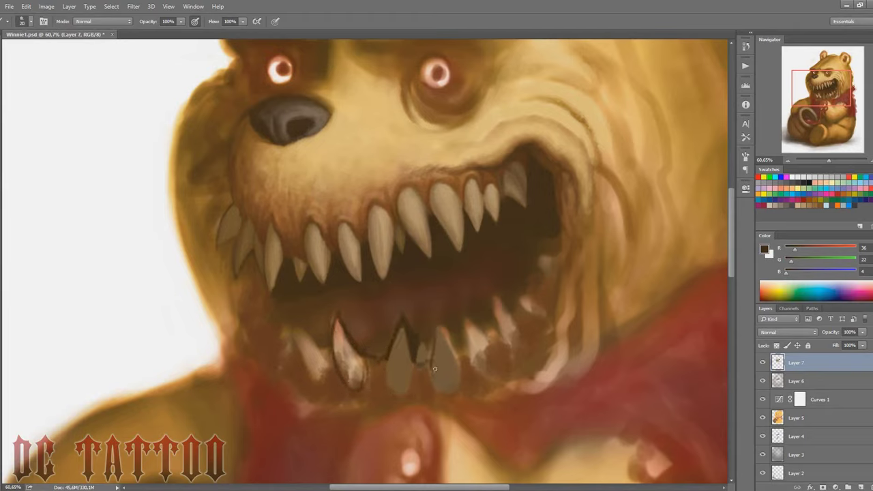
mouse_move(452, 380)
mouse_down()
mouse_move(467, 340)
mouse_move(447, 323)
mouse_up()
drag(429, 360, 435, 331)
key(bracketleft)
mouse_move(488, 332)
mouse_down()
mouse_move(476, 373)
mouse_move(490, 339)
mouse_move(479, 306)
mouse_move(516, 302)
mouse_move(544, 312)
mouse_move(551, 242)
mouse_up()
key(bracketright)
key(bracketright)
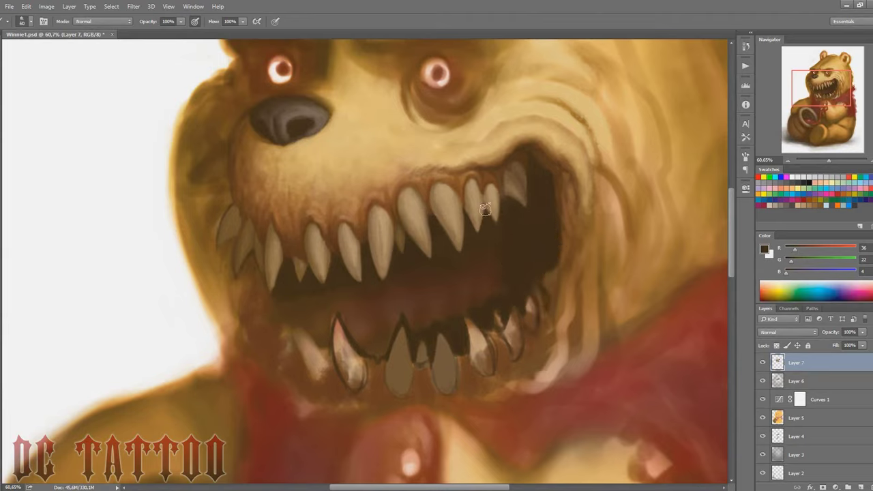
mouse_move(508, 288)
mouse_down()
mouse_move(446, 280)
mouse_move(441, 306)
mouse_move(419, 310)
mouse_move(380, 350)
mouse_move(361, 347)
mouse_move(374, 286)
mouse_move(370, 318)
mouse_up()
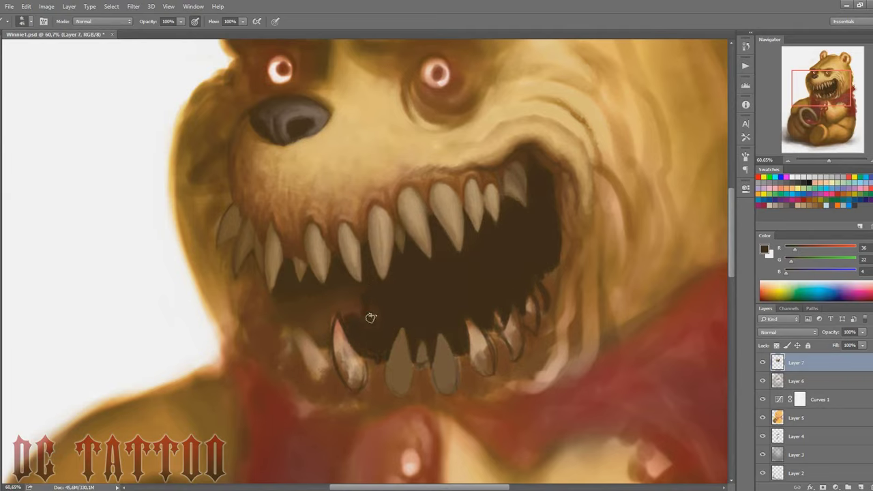
mouse_move(352, 288)
mouse_down()
mouse_move(356, 313)
mouse_move(331, 321)
mouse_up()
Repaint the pinkish lower fangs flat tan-brown and add new tan teeth to their left.
key(bracketleft)
alt+click(421, 360)
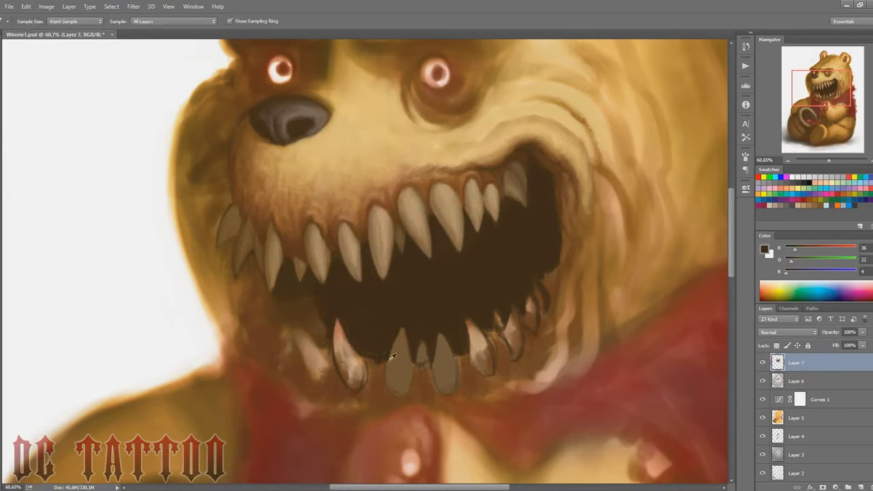
mouse_move(473, 328)
mouse_down()
mouse_move(480, 360)
mouse_move(498, 301)
mouse_move(508, 343)
mouse_move(519, 310)
mouse_move(536, 293)
mouse_move(546, 301)
mouse_up()
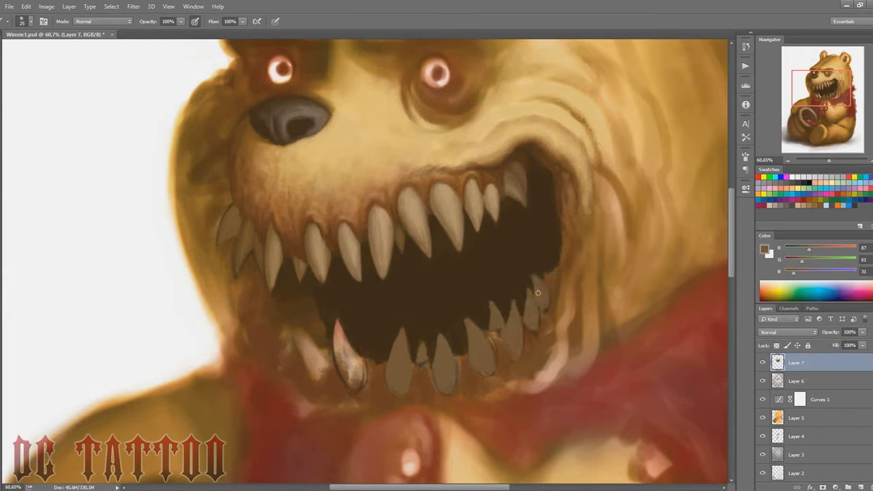
drag(337, 324, 345, 371)
mouse_move(345, 341)
mouse_down()
mouse_move(361, 379)
mouse_move(354, 387)
mouse_up()
drag(294, 319, 320, 374)
drag(308, 341, 325, 381)
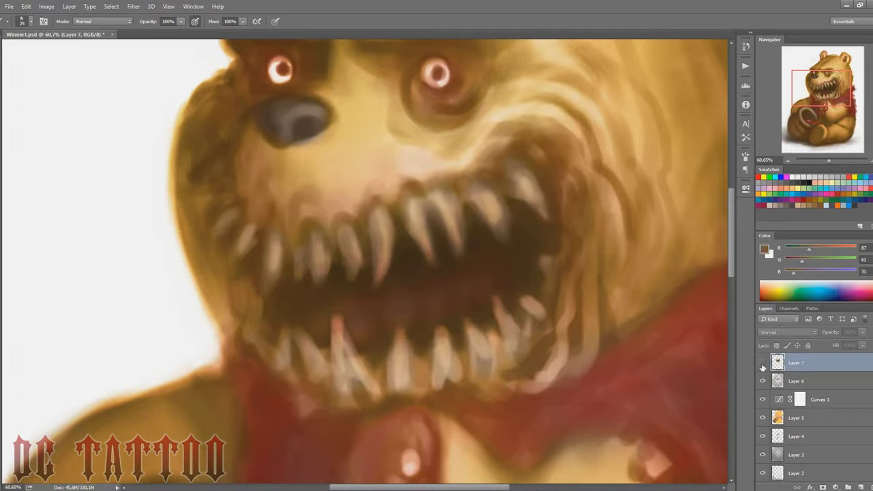
Paint another tan lower tooth on the left and darken the gaps beside it.
mouse_move(283, 308)
mouse_down()
mouse_move(288, 360)
mouse_move(254, 297)
mouse_up()
alt+click(331, 289)
key(bracketright)
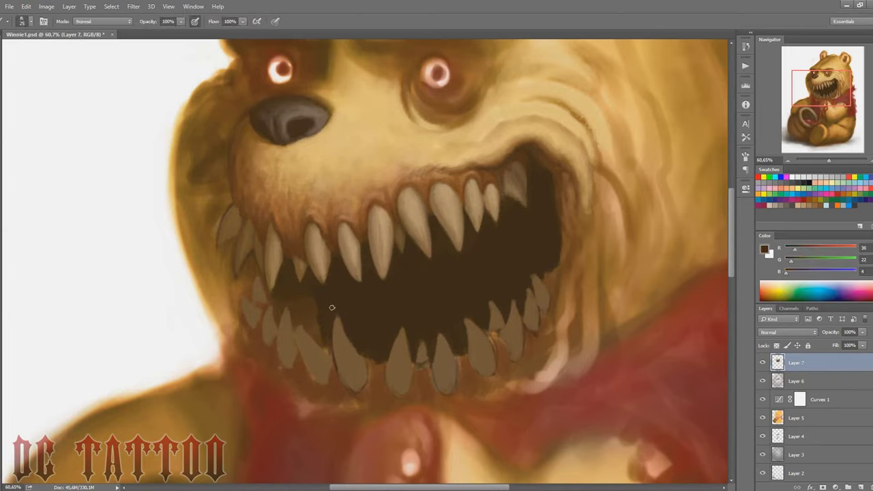
mouse_move(331, 306)
mouse_down()
mouse_move(318, 343)
mouse_move(289, 301)
mouse_move(278, 300)
mouse_move(294, 301)
mouse_up()
key(bracketleft)
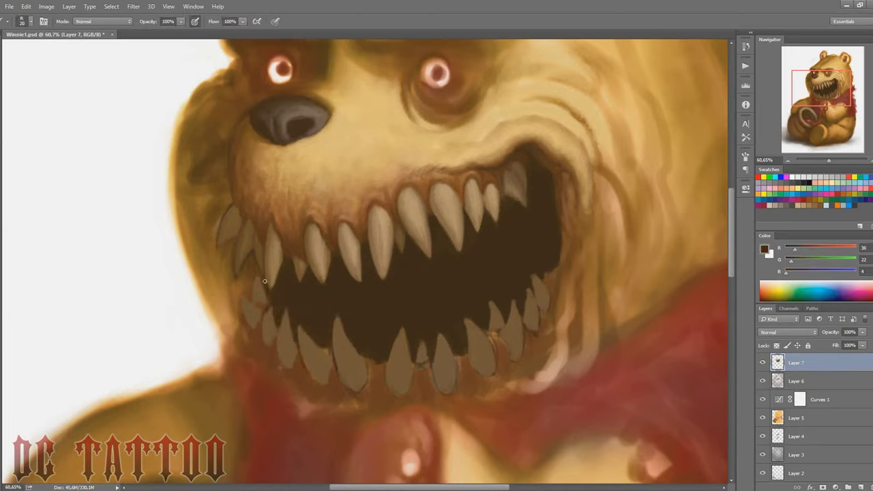
drag(251, 277, 248, 273)
Sample the darkest mouth browns and darken between the lower right teeth.
key(bracketleft)
alt+click(523, 159)
key(bracketleft)
alt+click(550, 274)
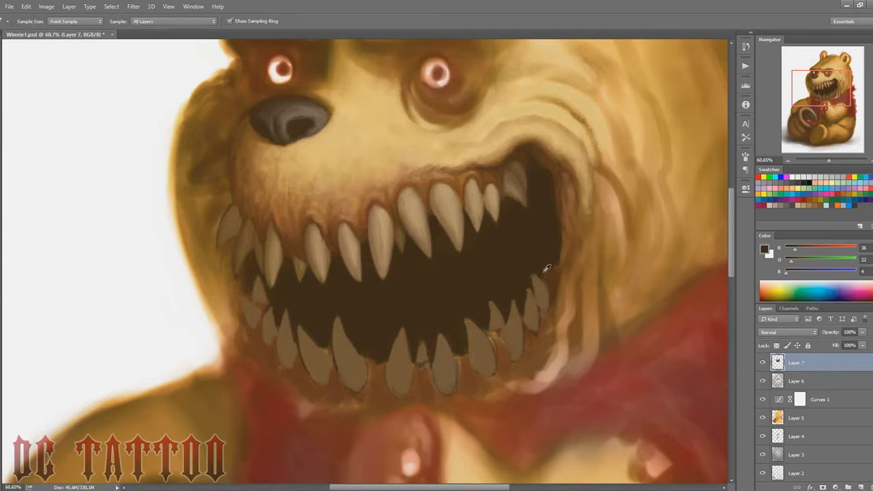
key(bracketright)
mouse_move(552, 301)
mouse_down()
mouse_move(547, 334)
mouse_move(526, 331)
mouse_move(502, 352)
mouse_move(495, 377)
mouse_up()
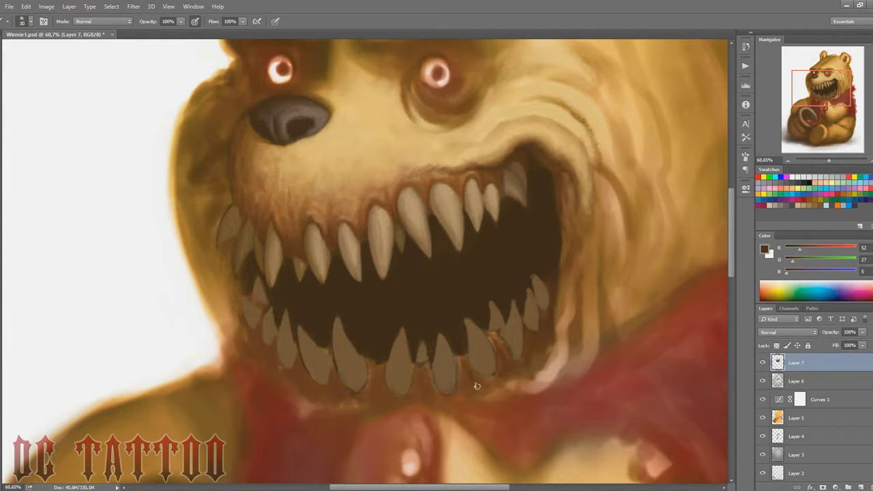
Sample warm, reddish, olive and dark browns from gums and teeth while resizing the brush.
alt+click(361, 395)
key(bracketright)
key(bracketleft)
key(bracketleft)
key(bracketleft)
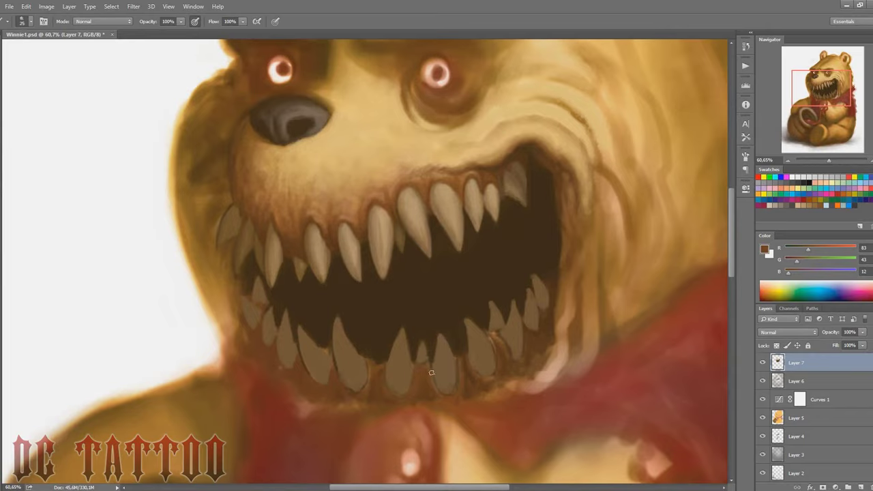
key(bracketleft)
alt+click(328, 388)
key(bracketleft)
key(bracketleft)
key(bracketleft)
key(bracketleft)
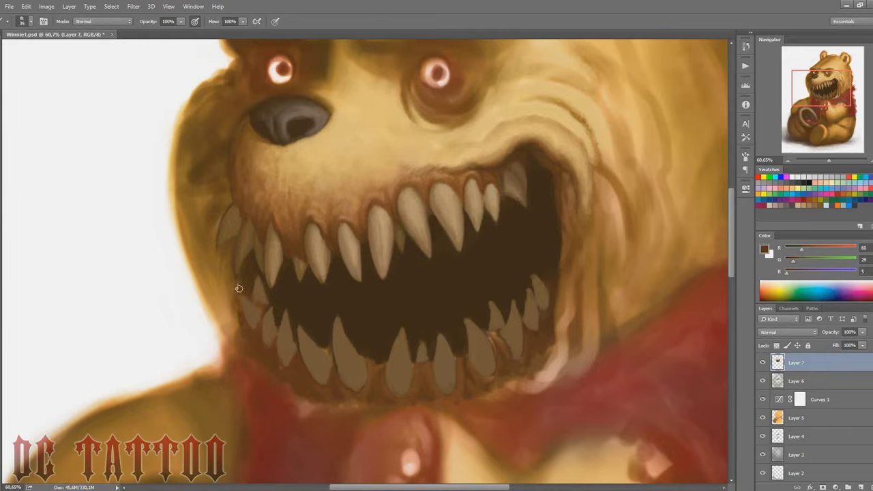
alt+click(243, 295)
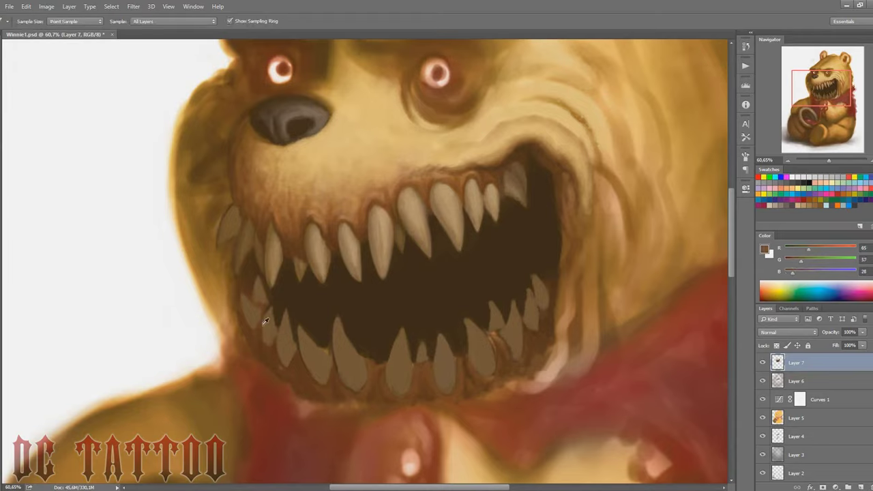
alt+click(260, 327)
key(bracketright)
key(bracketright)
key(bracketright)
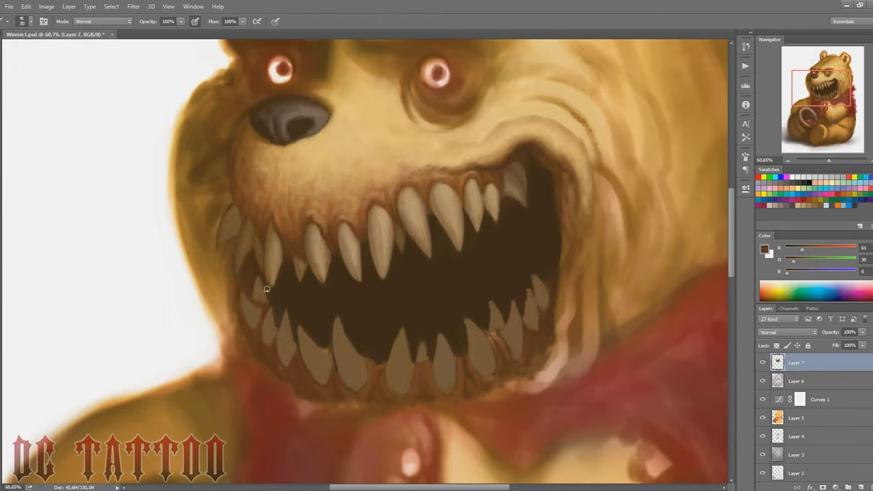
key(bracketright)
key(bracketright)
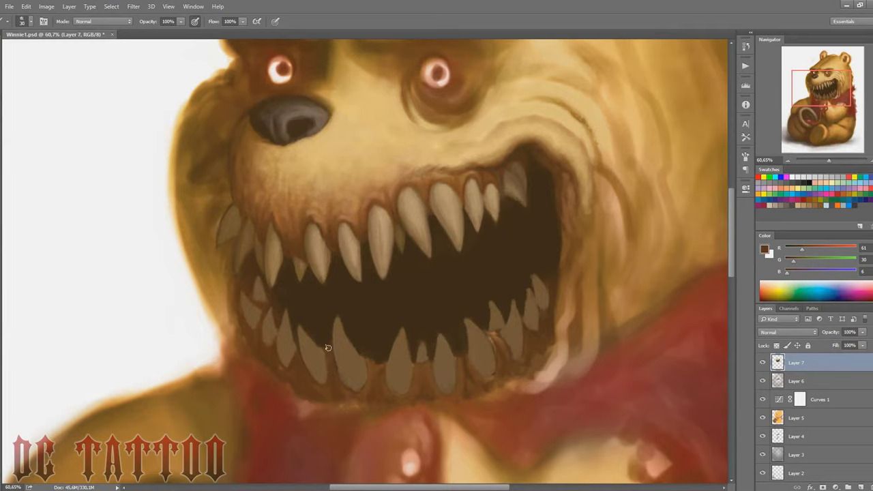
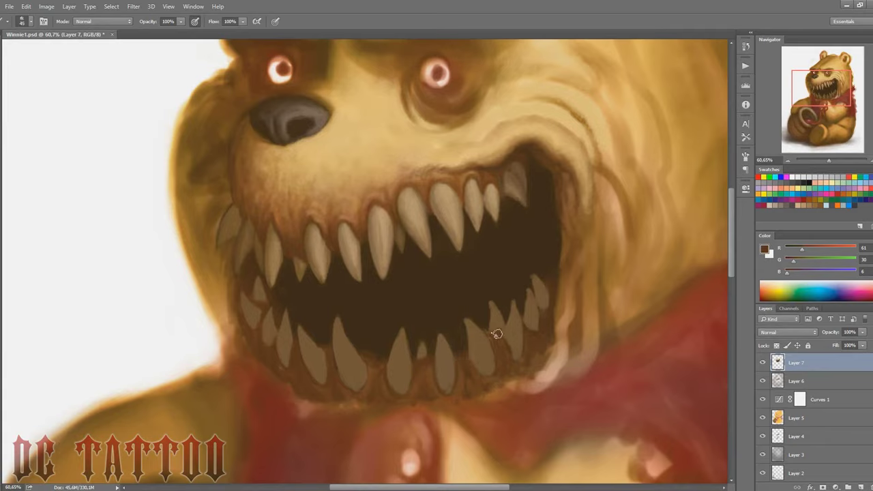
Sample mouth and tooth browns, then paint a light highlight down the left lower fang.
key(i)
click(428, 333)
key(b)
key(i)
click(306, 335)
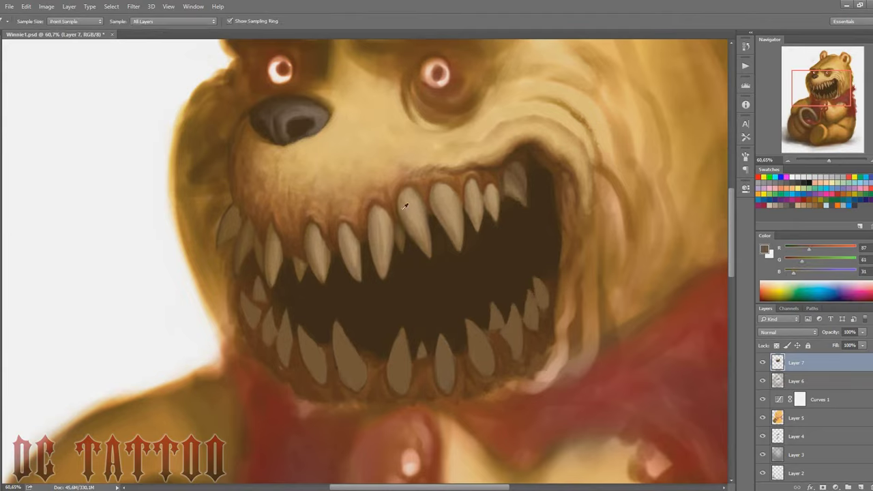
key(b)
alt+click(338, 365)
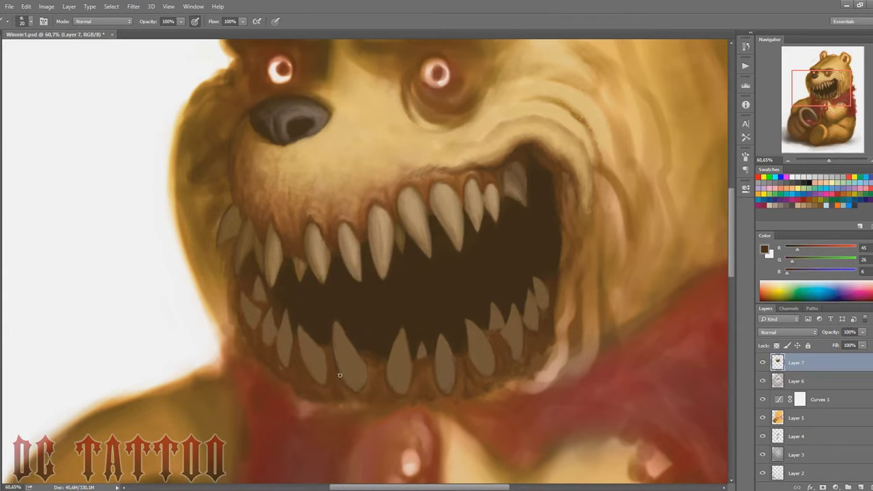
alt+click(336, 339)
key(bracketright)
drag(337, 325, 346, 371)
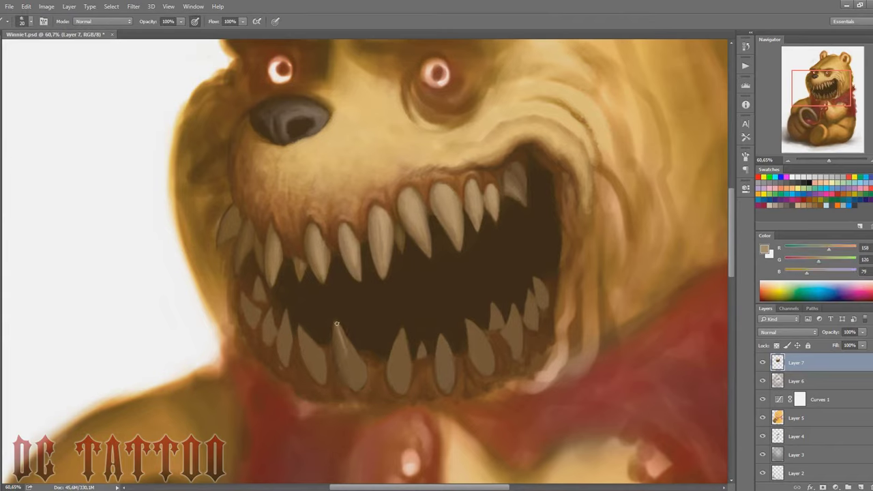
key(bracketleft)
Sample upper-tooth light tones and paint a light stroke on the middle lower fang.
alt+click(338, 345)
alt+click(376, 235)
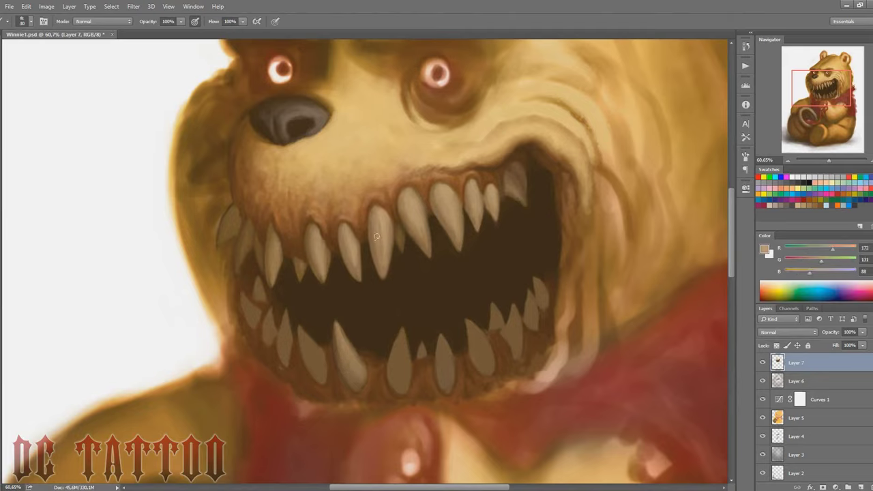
alt+click(348, 340)
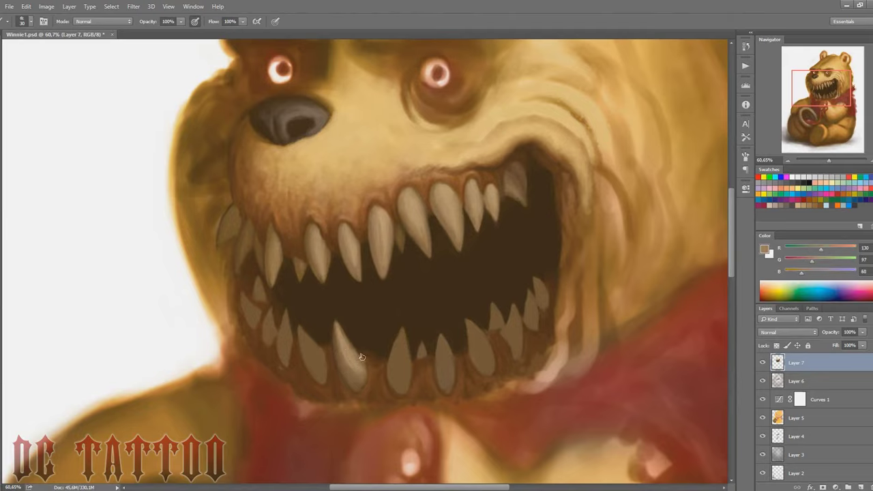
alt+click(345, 300)
key(bracketleft)
key(bracketleft)
key(bracketleft)
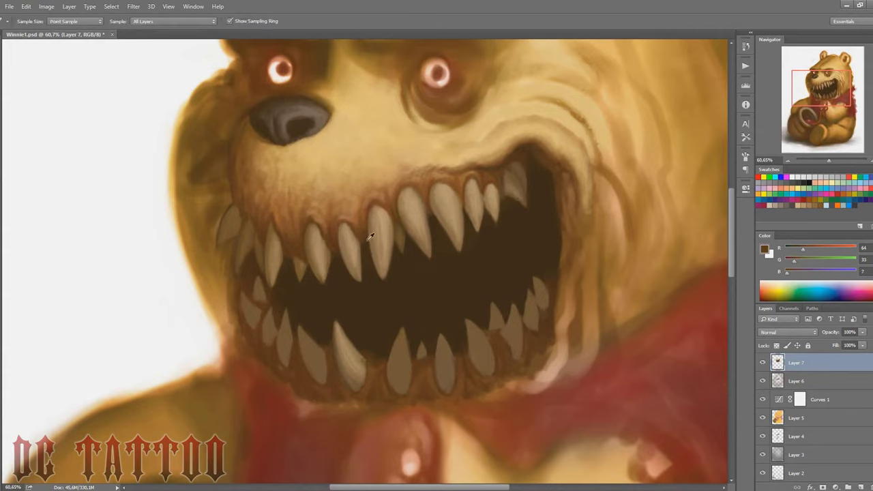
alt+click(366, 238)
key(bracketright)
key(bracketright)
key(bracketright)
drag(404, 331, 397, 356)
key(bracketleft)
key(bracketleft)
key(bracketleft)
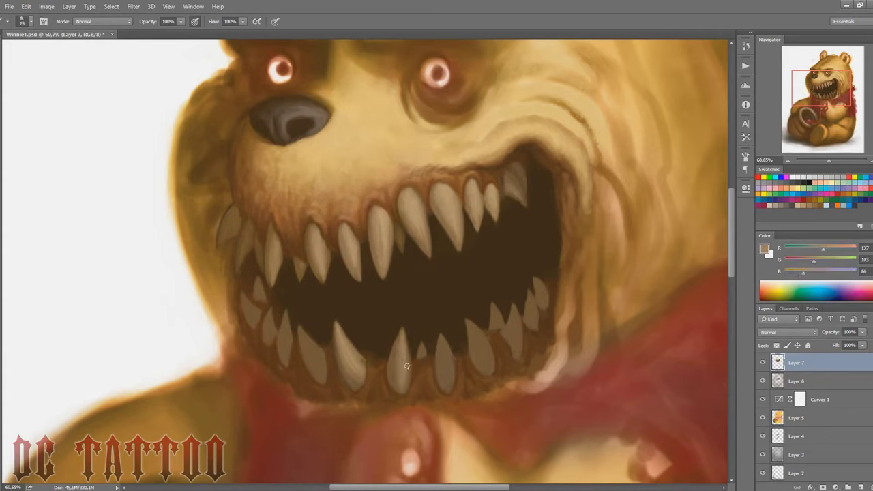
key(bracketright)
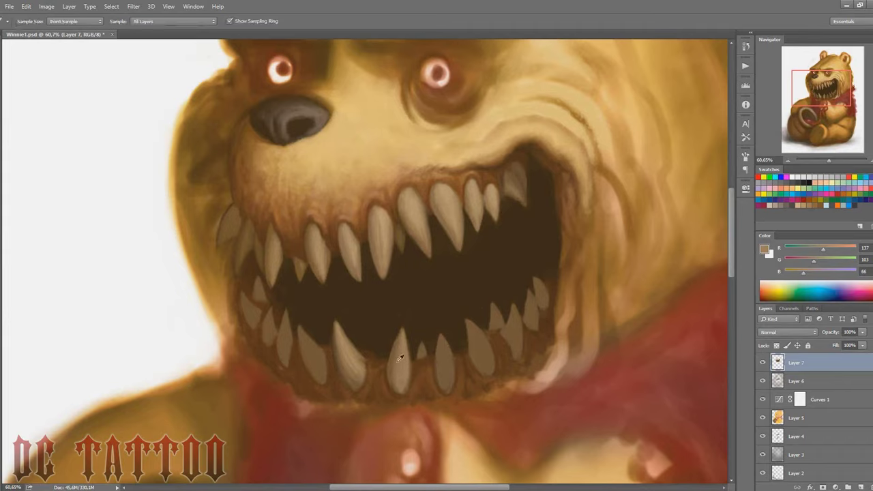
Lighten the lower right fangs with lighter tan strokes.
alt+click(395, 362)
alt+click(445, 348)
key(bracketright)
mouse_move(439, 338)
mouse_down()
mouse_move(448, 376)
mouse_move(443, 346)
mouse_move(468, 357)
mouse_move(473, 326)
mouse_up()
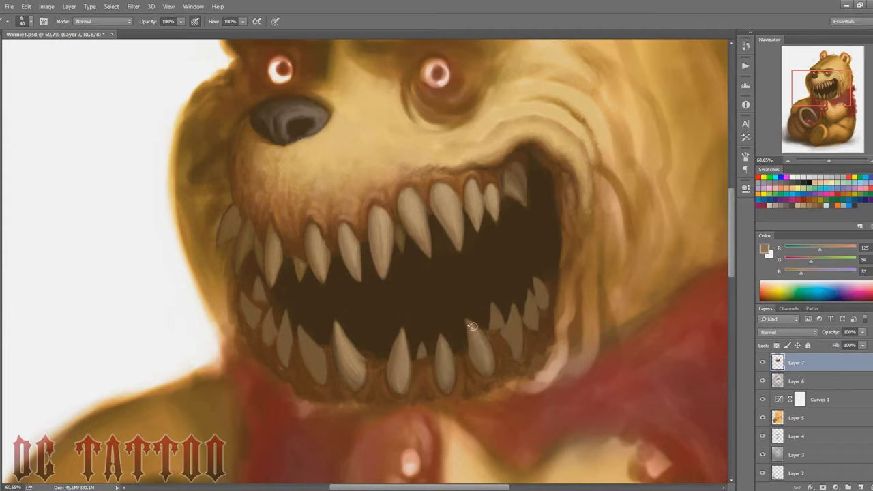
alt+click(402, 334)
mouse_move(401, 371)
mouse_down()
mouse_move(395, 343)
mouse_move(398, 374)
mouse_move(443, 341)
mouse_move(442, 378)
mouse_up()
key(bracketleft)
key(bracketleft)
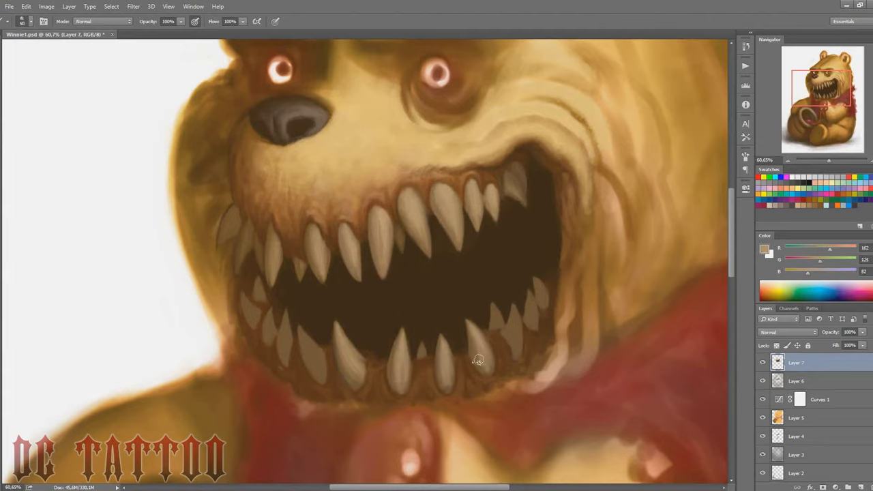
mouse_move(515, 308)
mouse_down()
mouse_move(504, 327)
mouse_move(514, 347)
mouse_up()
mouse_move(495, 307)
mouse_down()
mouse_move(502, 326)
mouse_move(535, 329)
mouse_up()
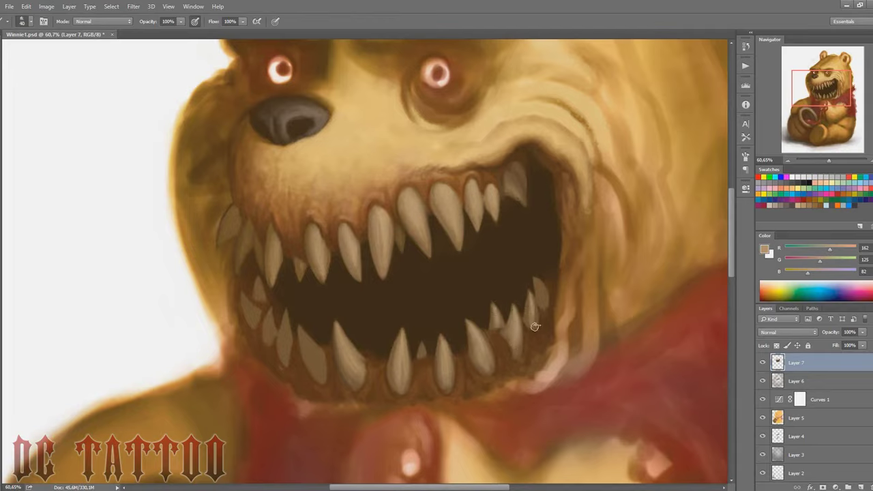
Repaint the edge of the lower right fang in dark mouth brown.
alt+click(518, 300)
drag(529, 296, 531, 322)
key(bracketright)
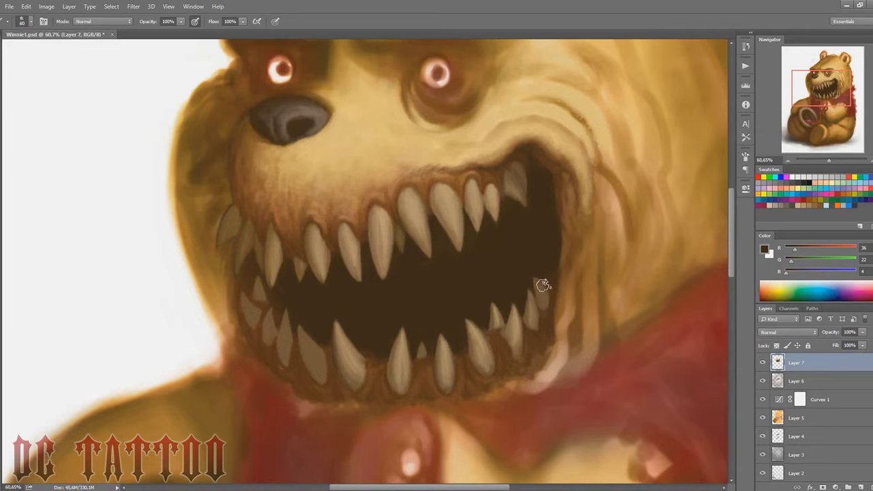
alt+click(526, 302)
key(bracketright)
key(bracketright)
key(bracketright)
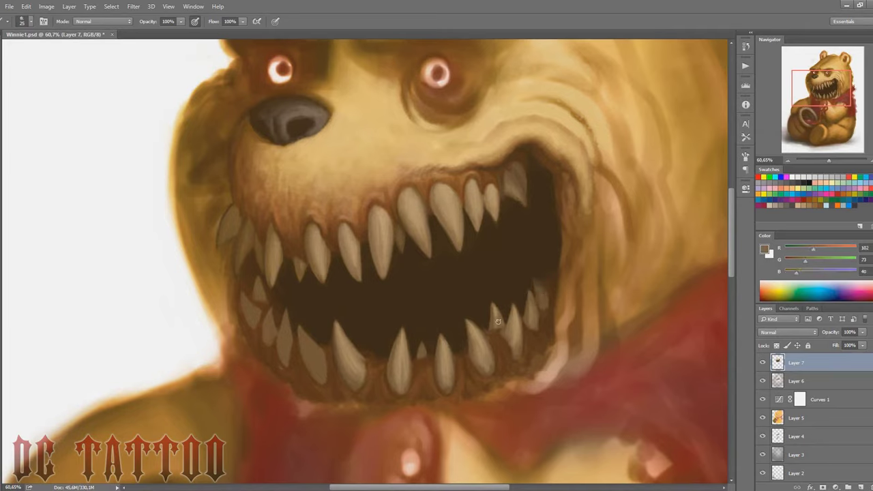
key(bracketleft)
key(bracketleft)
alt+click(493, 308)
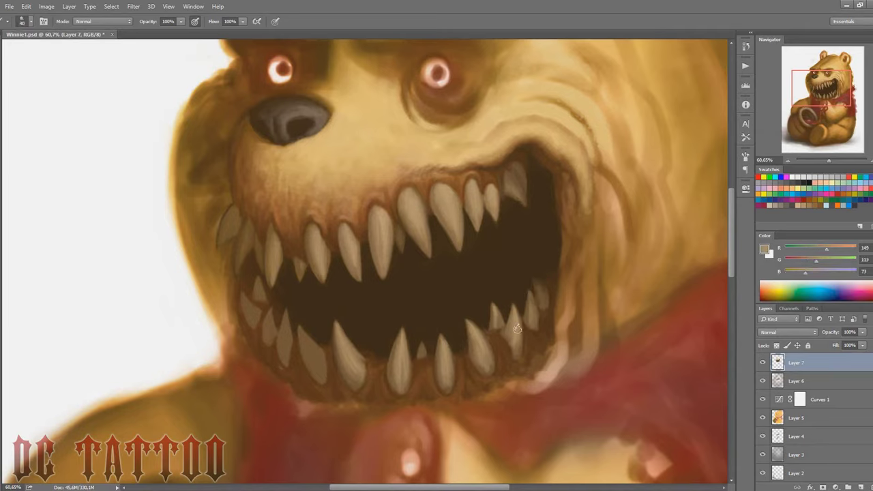
Sample reddish and dark gum browns beneath the fangs, shifting the colour slightly toward blue.
alt+click(429, 409)
key(bracketleft)
alt+click(418, 390)
key(bracketright)
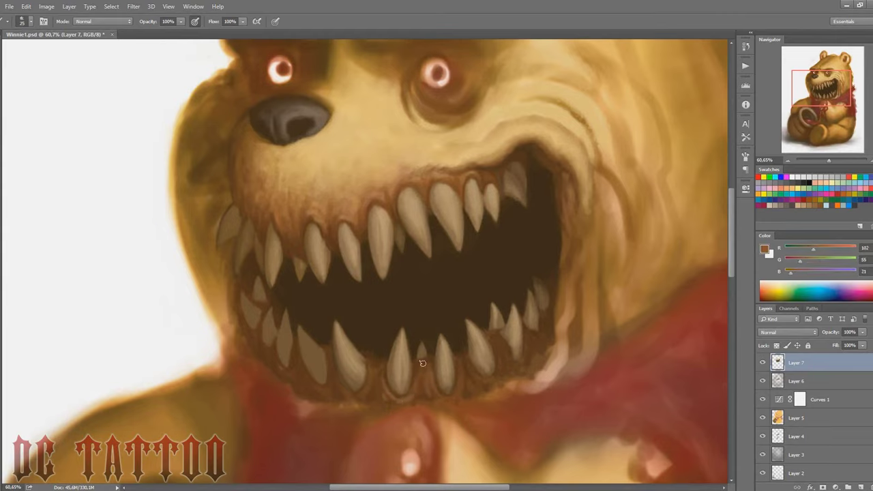
key(bracketleft)
key(bracketleft)
alt+click(388, 385)
key(bracketleft)
key(bracketleft)
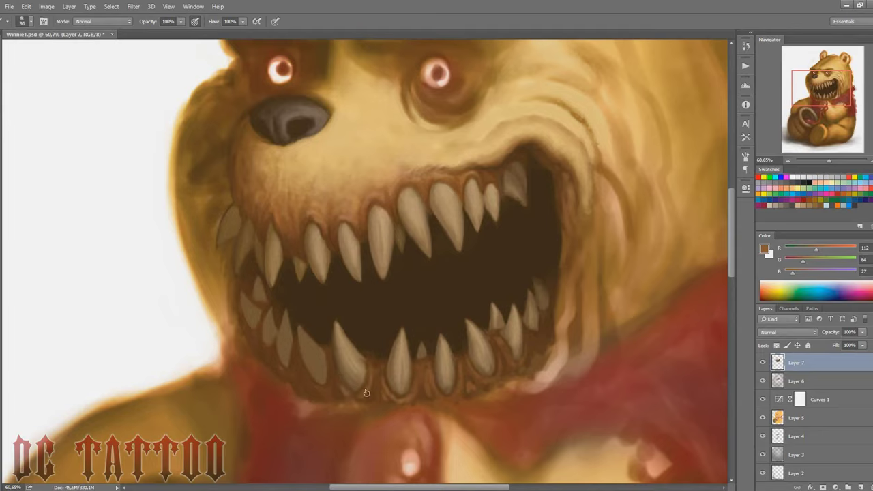
alt+click(379, 374)
alt+click(409, 396)
drag(792, 274, 796, 273)
key(bracketleft)
key(bracketleft)
key(bracketleft)
alt+click(334, 373)
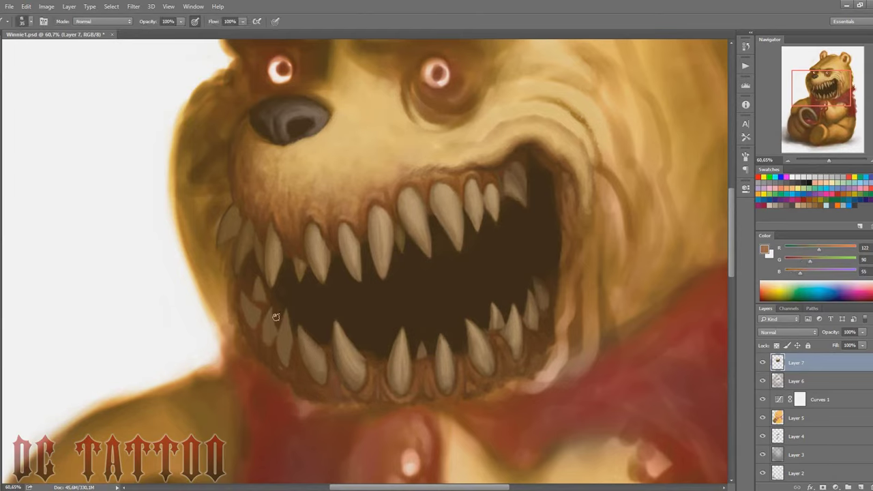
Sample dark and mid browns from the lower jaw, adjusting the brush size.
key(bracketleft)
key(bracketleft)
key(bracketright)
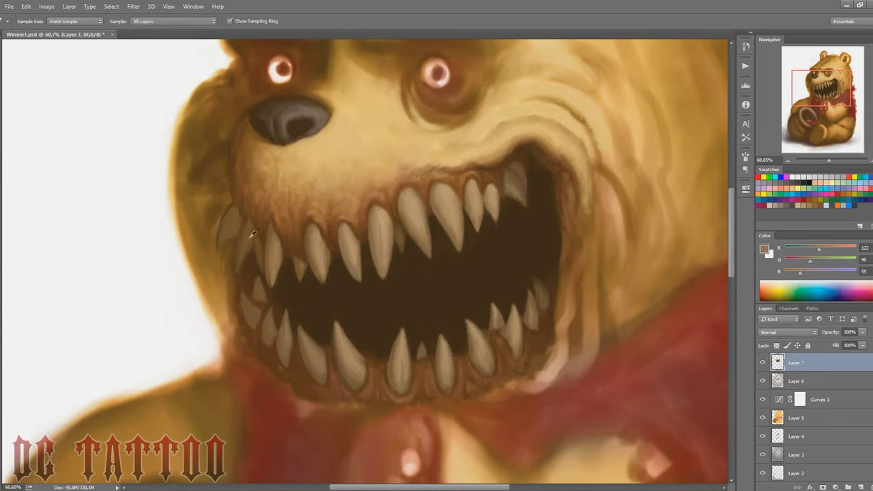
alt+click(266, 333)
key(bracketleft)
alt+click(267, 302)
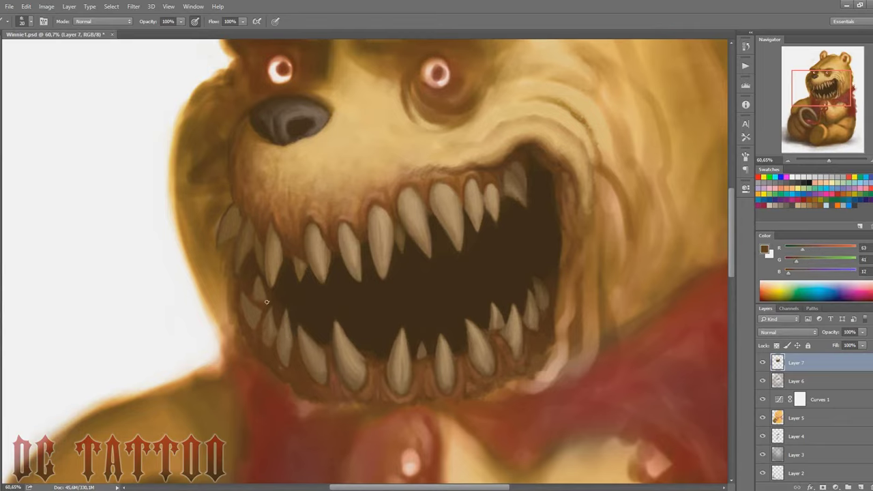
alt+click(282, 314)
key(bracketright)
alt+click(273, 351)
alt+click(334, 383)
key(bracketleft)
key(bracketleft)
alt+click(360, 307)
key(bracketright)
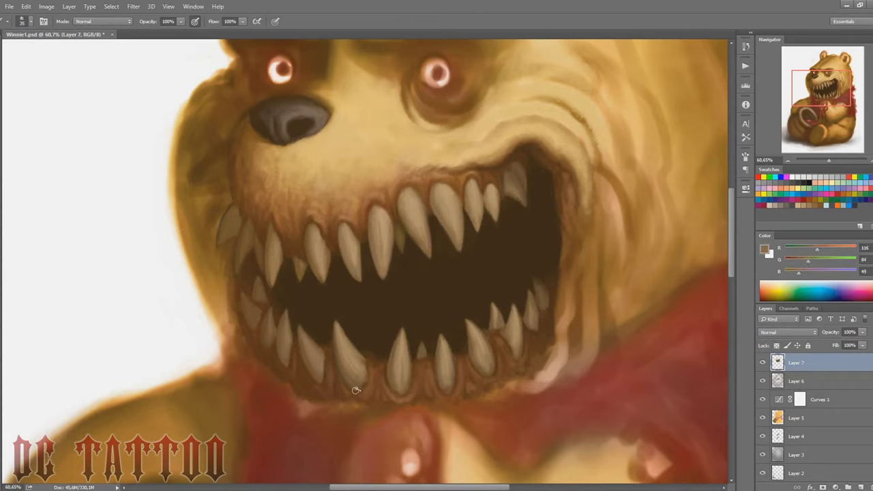
Sample light tooth and dark tooth-shadow browns around the lower fangs.
alt+click(318, 334)
key(bracketleft)
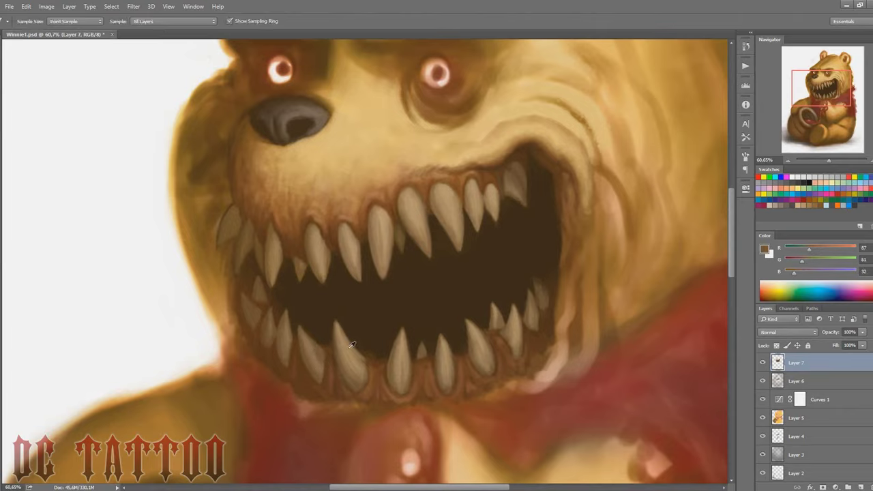
alt+click(305, 337)
key(bracketleft)
key(bracketleft)
key(bracketleft)
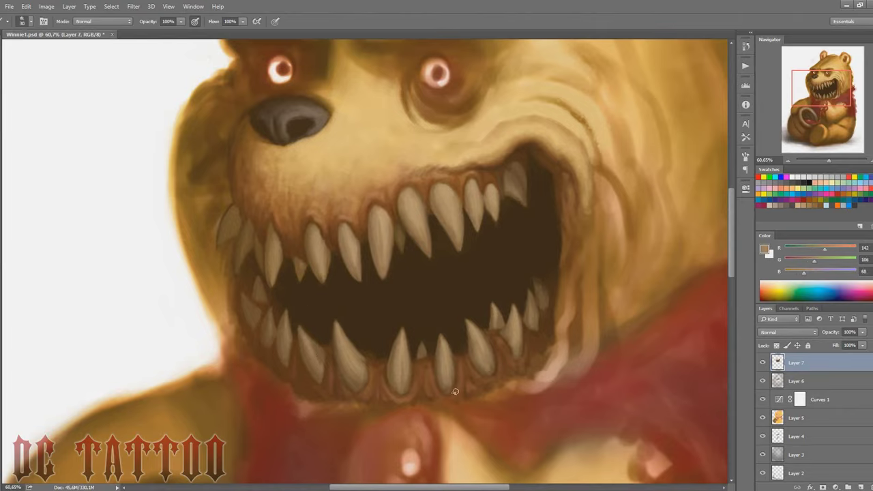
alt+click(313, 340)
alt+click(311, 339)
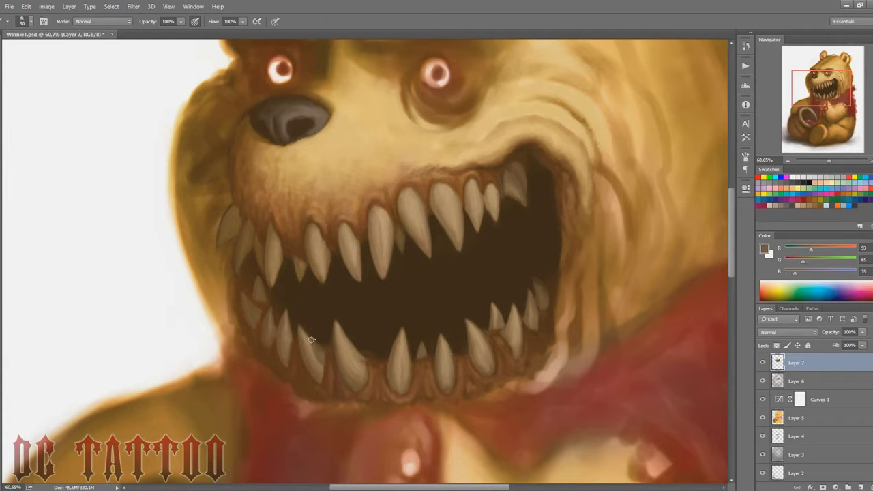
alt+click(315, 352)
key(bracketleft)
key(bracketleft)
key(bracketleft)
alt+click(326, 363)
alt+click(306, 354)
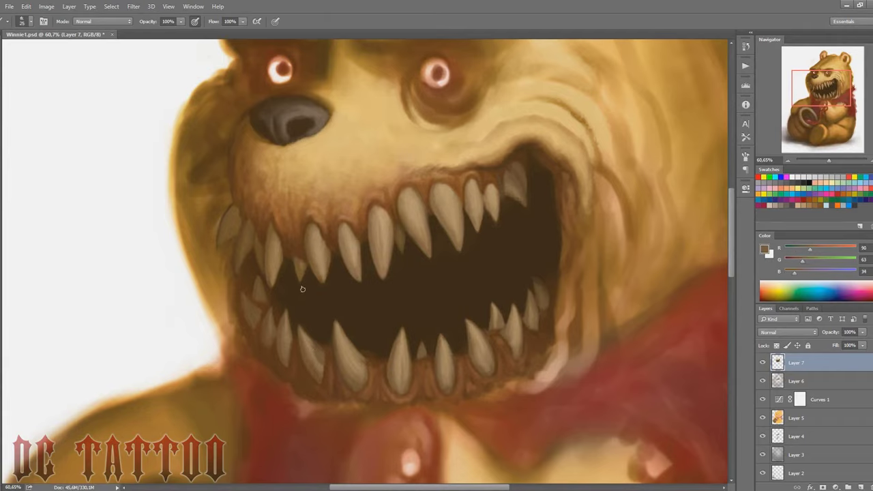
key(bracketleft)
alt+click(364, 375)
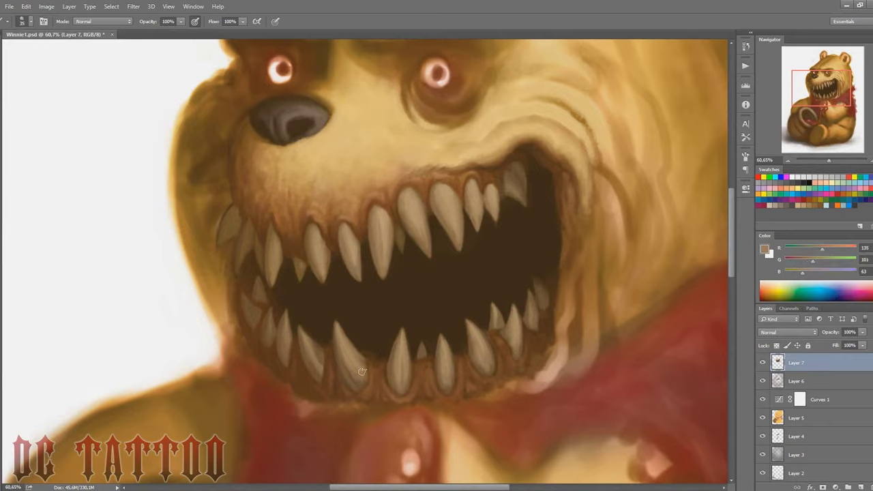
alt+click(346, 366)
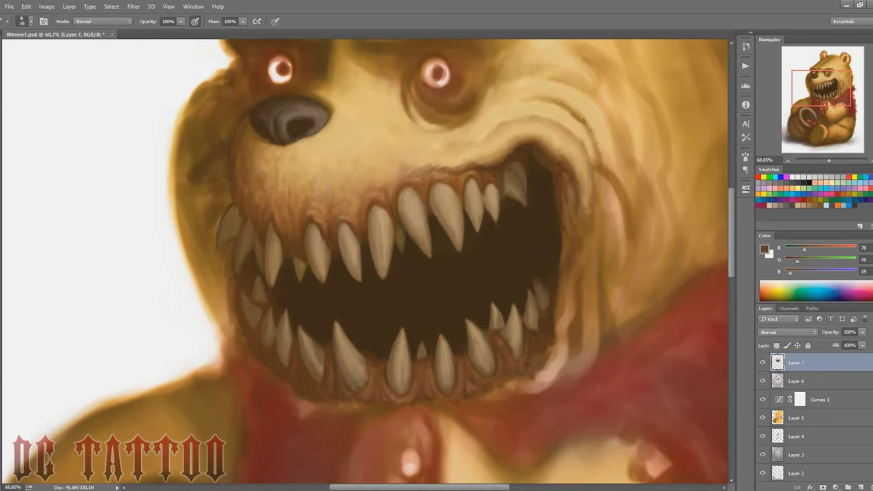
Pick a very dark brown from the left side of the mouth.
alt+click(258, 321)
alt+click(264, 293)
key(bracketleft)
alt+click(260, 314)
alt+click(257, 289)
alt+click(263, 293)
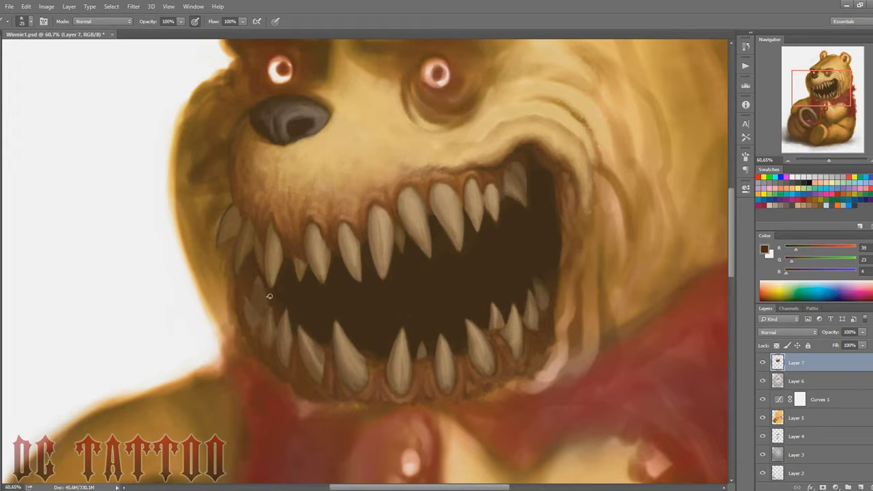
key(bracketright)
key(bracketleft)
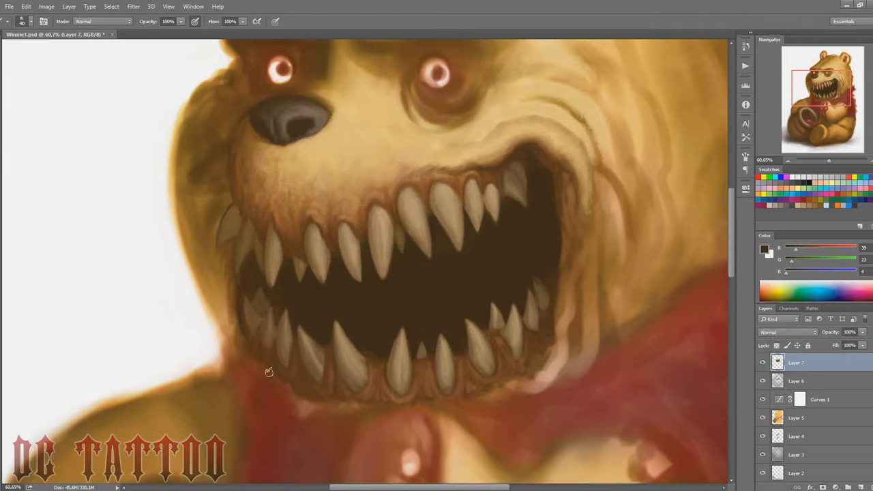
key(bracketright)
alt+click(293, 341)
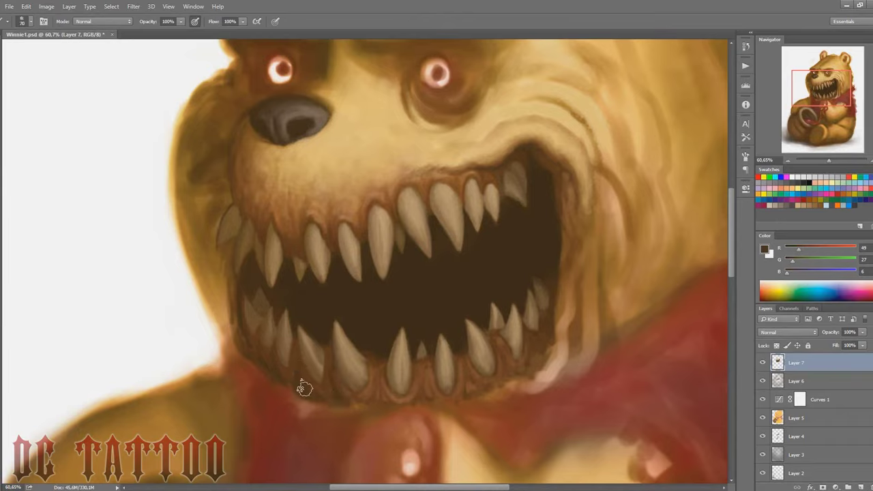
alt+click(276, 307)
key(bracketright)
key(bracketright)
key(bracketright)
Bring the lower jaw into view and paint dark brown over the pale lip edge.
drag(825, 85, 825, 90)
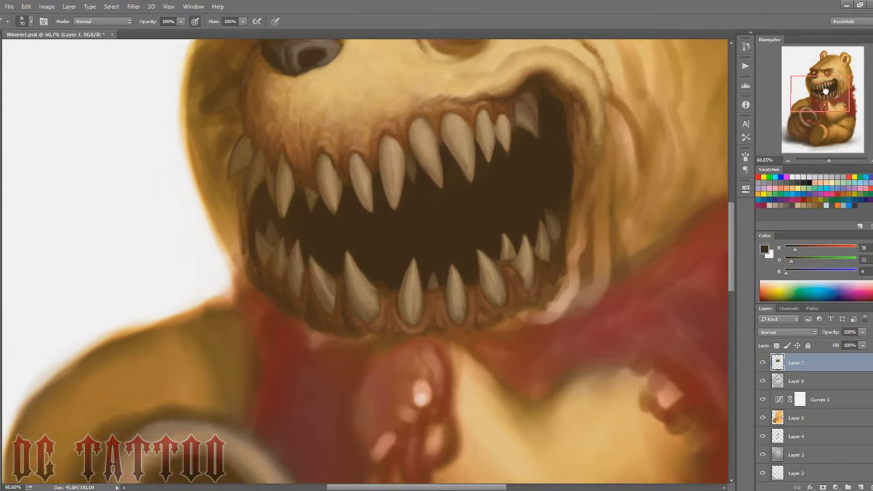
key(bracketright)
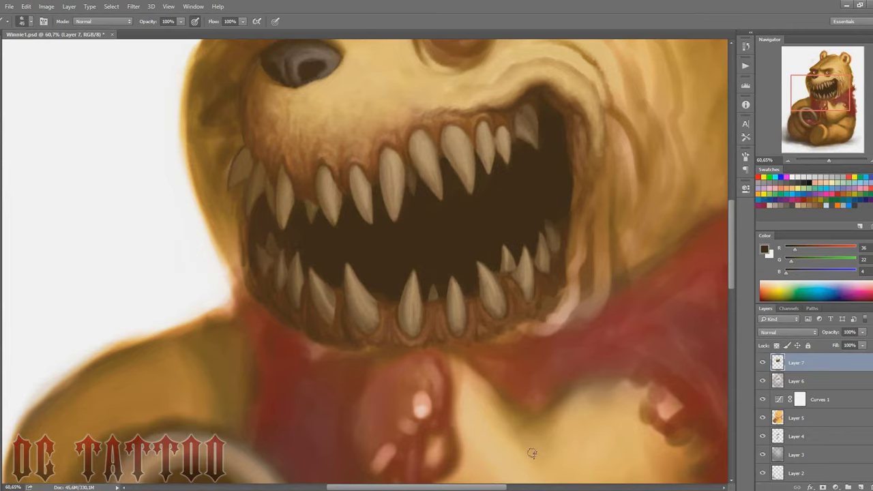
key(bracketright)
key(bracketright)
key(bracketleft)
key(bracketleft)
key(bracketleft)
key(bracketleft)
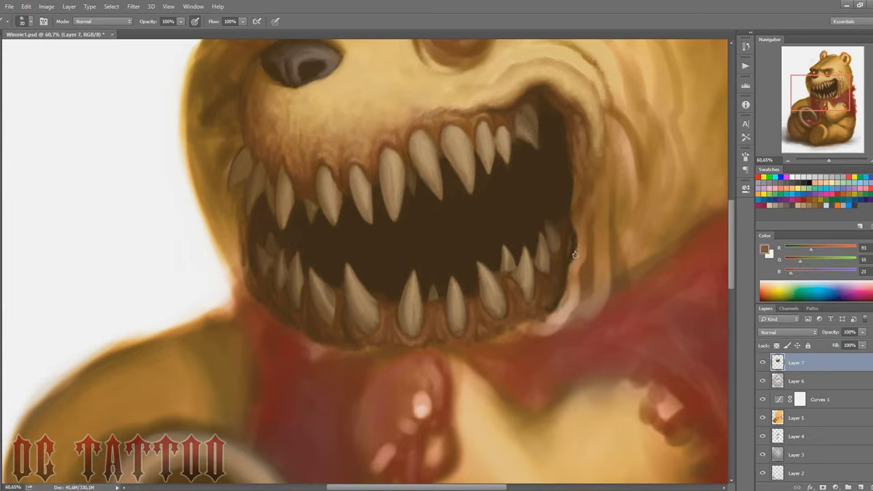
alt+click(569, 261)
alt+click(568, 262)
key(bracketright)
key(bracketright)
key(bracketright)
drag(565, 266, 593, 246)
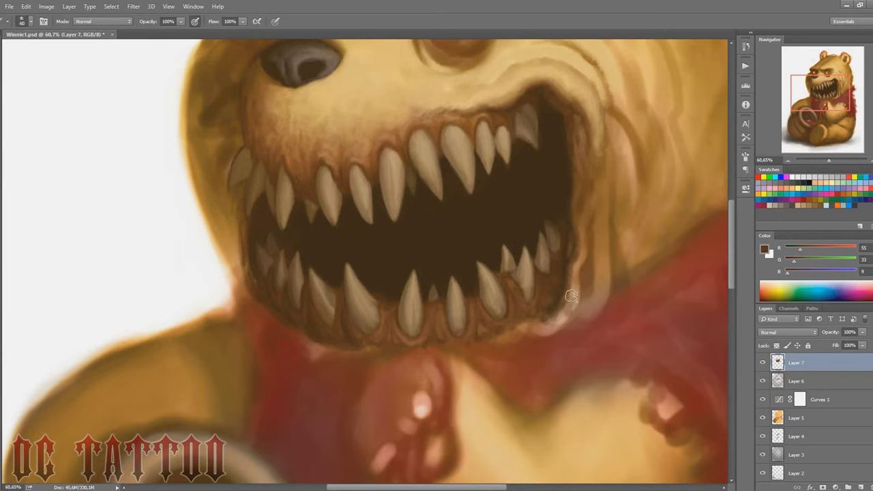
Mirror the canvas horizontally and add a new Layer 8 for the lip.
key(h)
scroll(600, 288, up, 2)
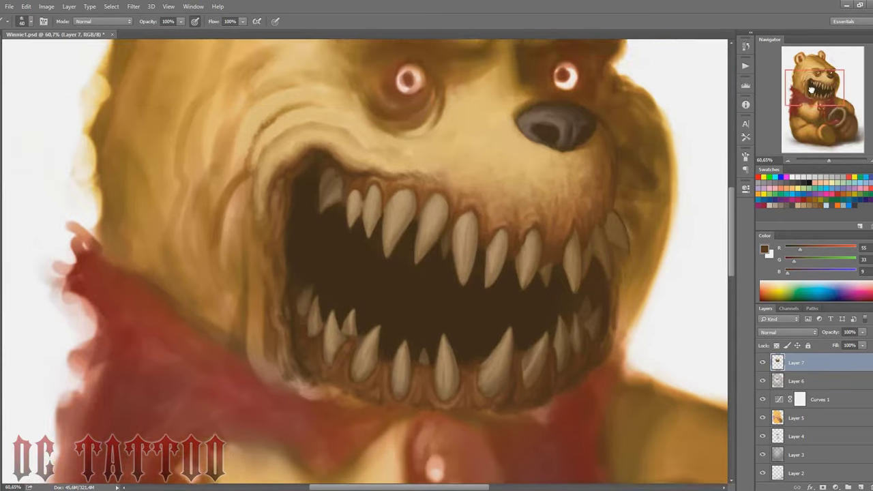
key(bracketleft)
key(bracketleft)
alt+click(300, 259)
key(ctrl+shift+n)
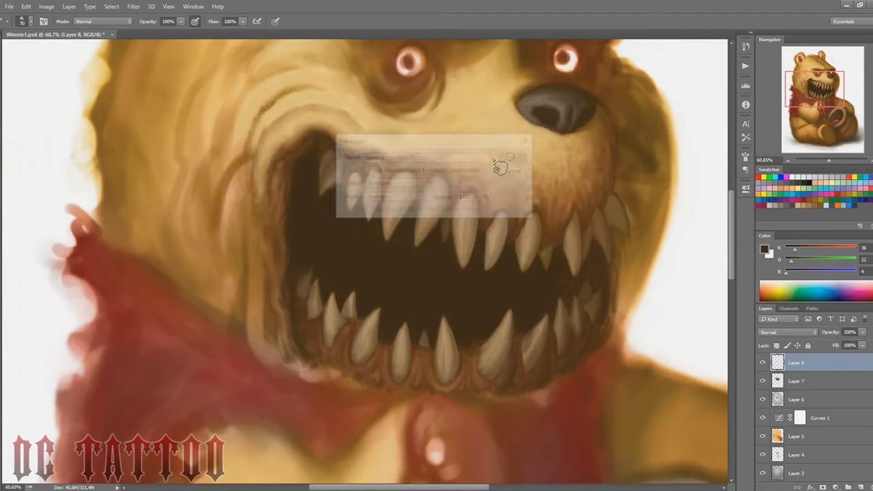
key(Return)
key(bracketleft)
key(bracketleft)
key(bracketleft)
Paint dark brown strokes along the left lip from the upper lip down to the jaw.
mouse_move(283, 213)
mouse_down()
mouse_move(264, 269)
mouse_move(276, 341)
mouse_up()
drag(266, 300, 278, 242)
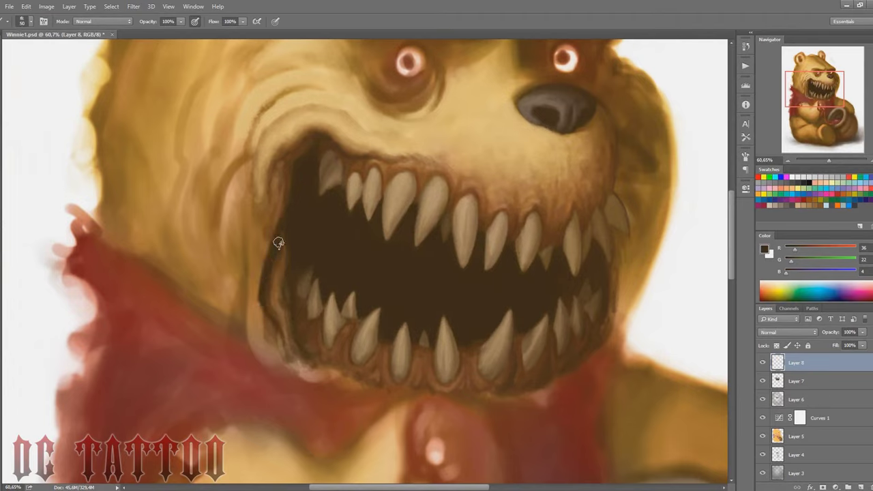
mouse_move(279, 328)
mouse_down()
mouse_move(328, 378)
mouse_move(270, 362)
mouse_move(228, 288)
mouse_move(293, 377)
mouse_move(340, 379)
mouse_move(243, 335)
mouse_move(282, 200)
mouse_move(247, 229)
mouse_move(290, 181)
mouse_move(247, 272)
mouse_up()
key(bracketright)
alt+click(290, 181)
key(bracketleft)
key(bracketleft)
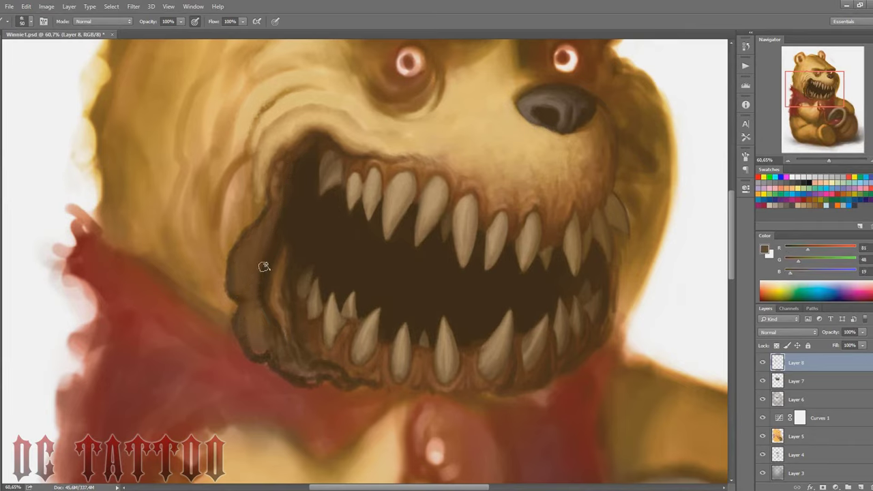
alt+click(280, 219)
drag(259, 315, 297, 370)
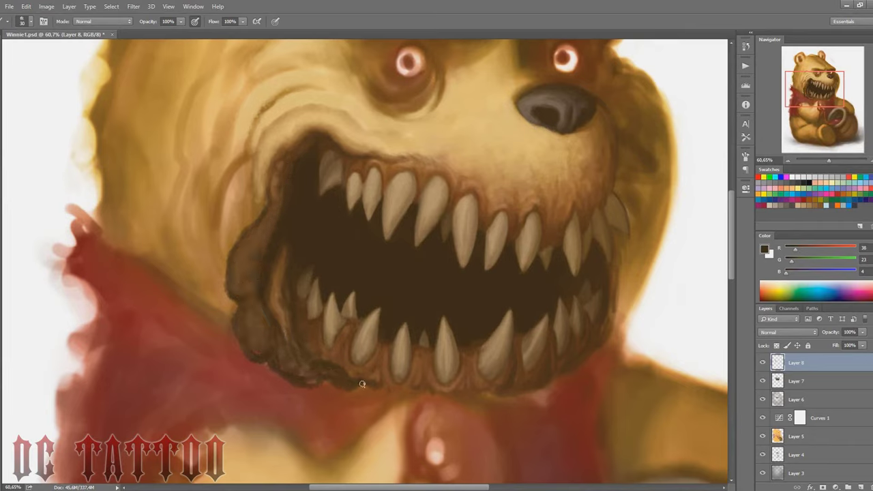
mouse_move(261, 346)
mouse_down()
mouse_move(253, 257)
mouse_move(273, 177)
mouse_move(273, 213)
mouse_up()
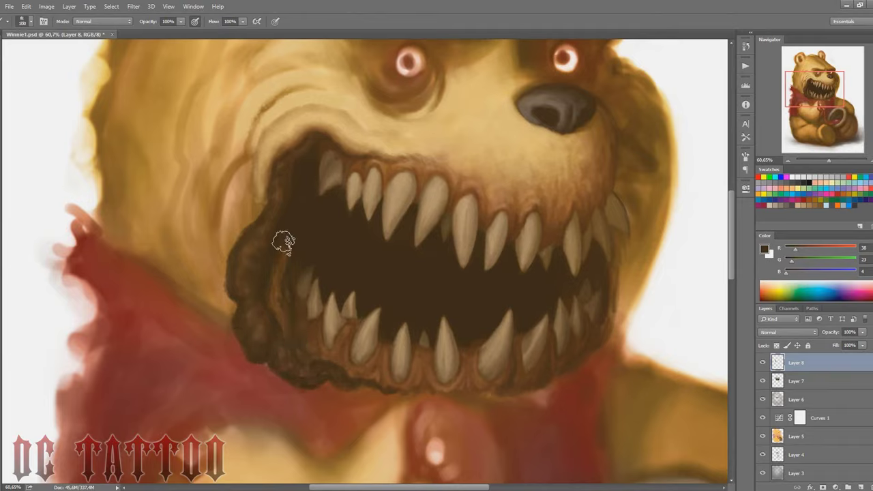
Layer cooler dark brown and grey-purple strokes along the mouth's left edge.
alt+click(292, 307)
click(799, 271)
key(b)
drag(250, 257, 318, 372)
alt+click(264, 241)
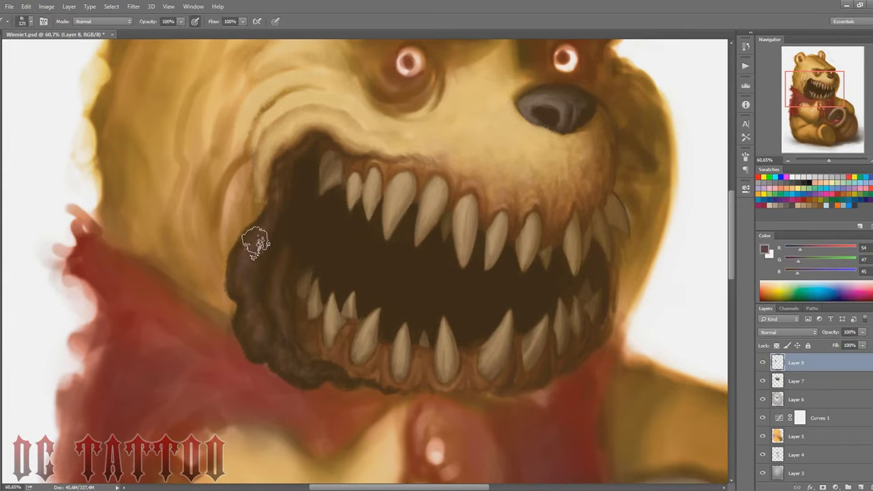
drag(250, 259, 279, 311)
alt+click(284, 205)
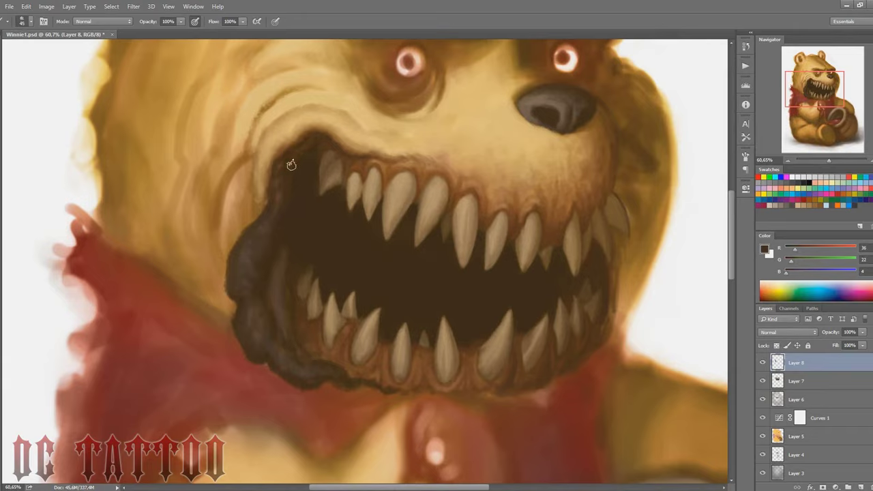
Sample light grey, warm brown, tan and cheek tones for the lip.
alt+click(281, 262)
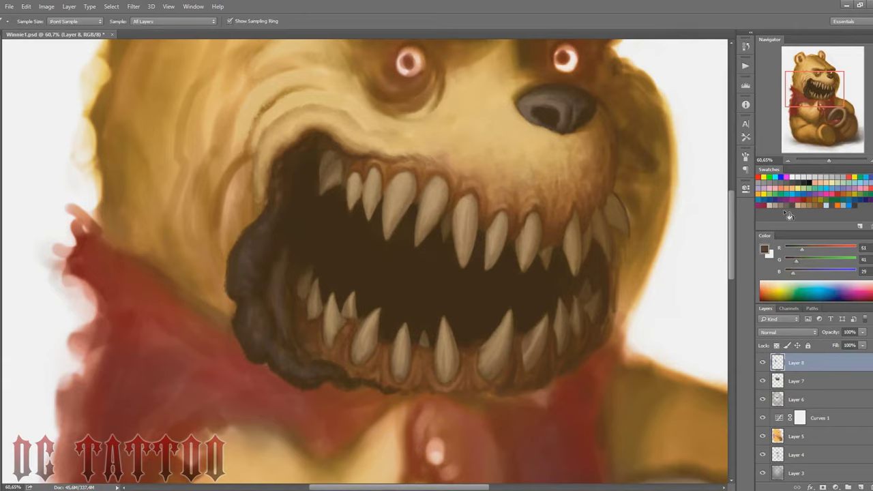
key(bracketleft)
key(bracketleft)
key(bracketleft)
key(bracketright)
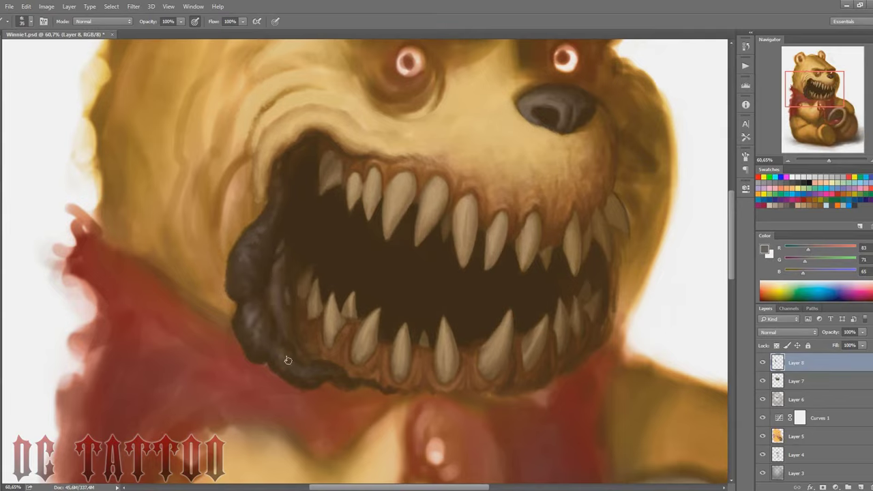
key(bracketleft)
key(bracketleft)
key(bracketleft)
alt+click(334, 132)
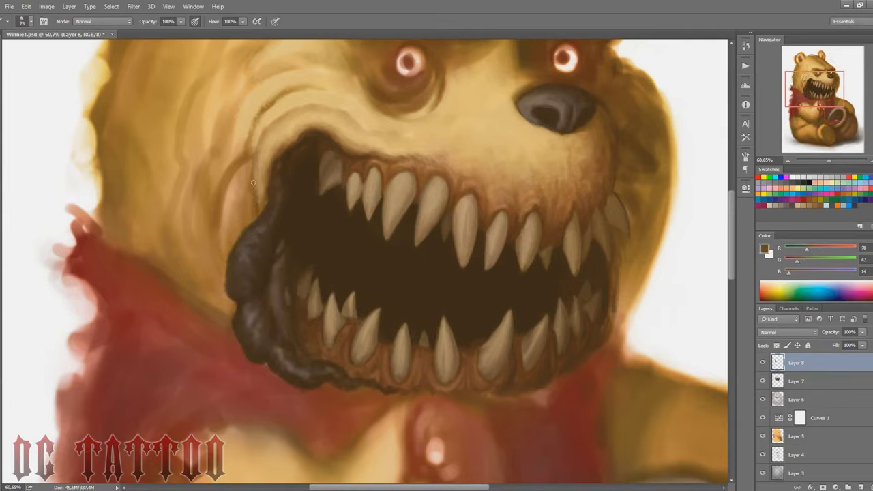
key(bracketright)
key(bracketright)
alt+click(267, 121)
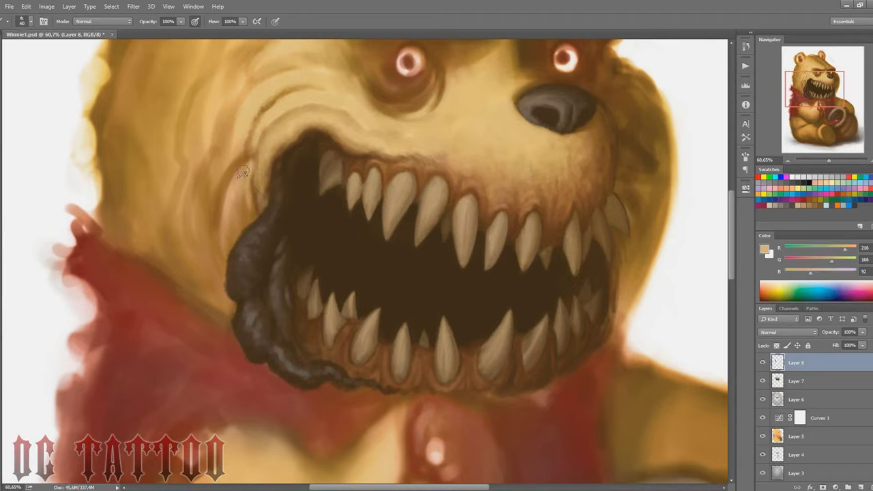
alt+click(251, 194)
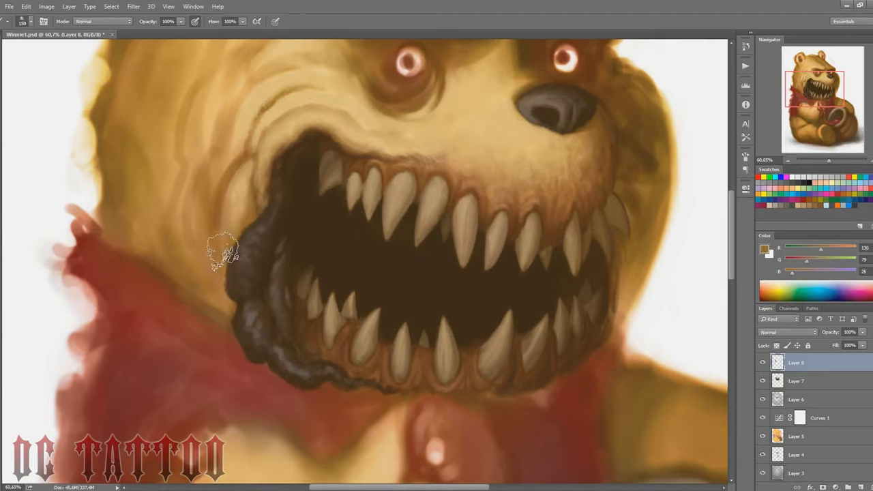
Paint tan fur on the cheek beside the mouth, sampling tans and darker browns from the mouth edge.
alt+click(286, 128)
drag(255, 153, 238, 186)
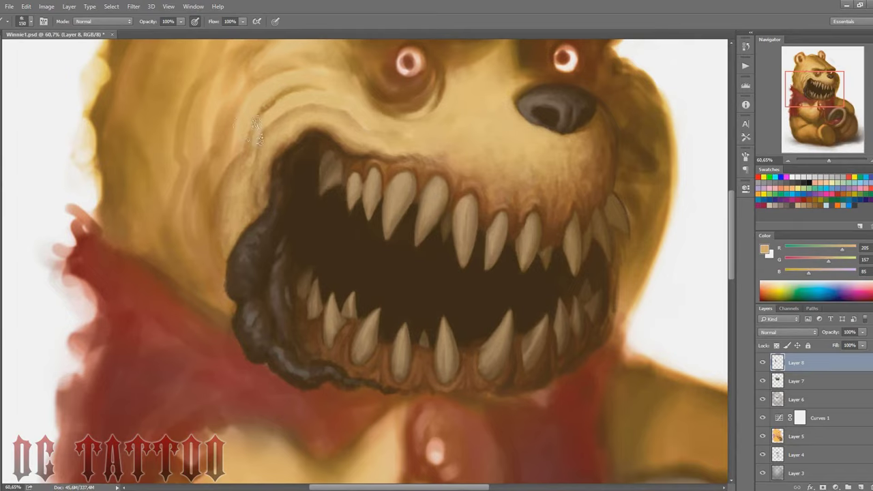
key(bracketright)
key(bracketright)
key(bracketright)
key(bracketleft)
key(bracketleft)
key(bracketleft)
alt+click(265, 167)
alt+click(262, 194)
alt+click(261, 191)
alt+click(260, 198)
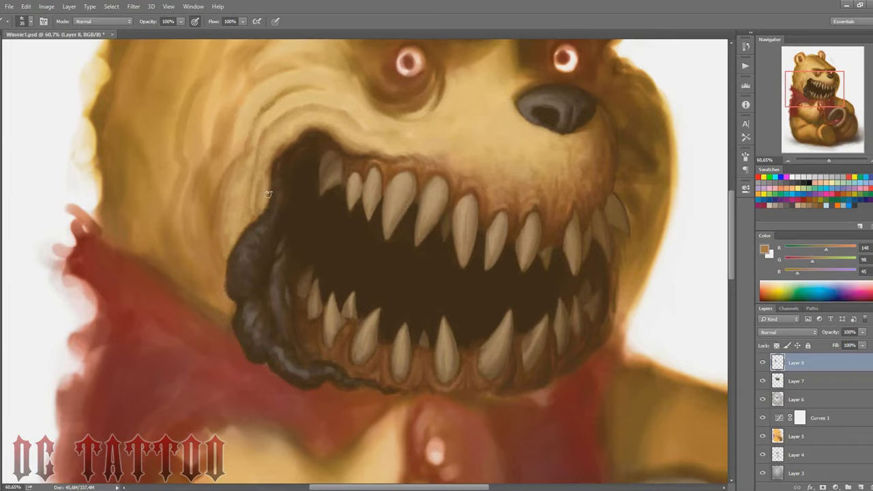
Add light tan strokes on the left cheek with brush sizes between 30 and 100.
key(bracketleft)
key(bracketleft)
alt+click(253, 197)
alt+click(259, 178)
key(bracketright)
key(bracketright)
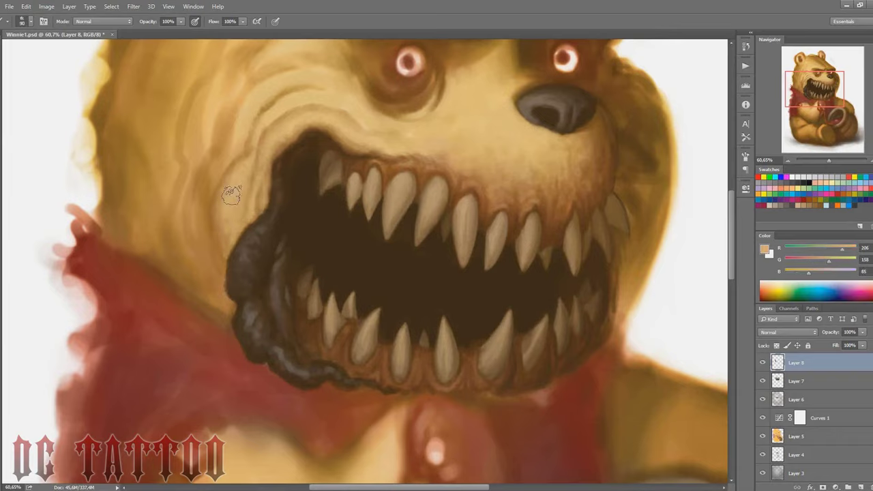
alt+click(231, 196)
key(bracketright)
key(bracketright)
key(bracketright)
key(bracketright)
key(bracketright)
alt+click(454, 130)
mouse_move(233, 170)
mouse_down()
mouse_move(222, 147)
mouse_move(269, 82)
mouse_up()
key(bracketleft)
key(bracketleft)
key(bracketleft)
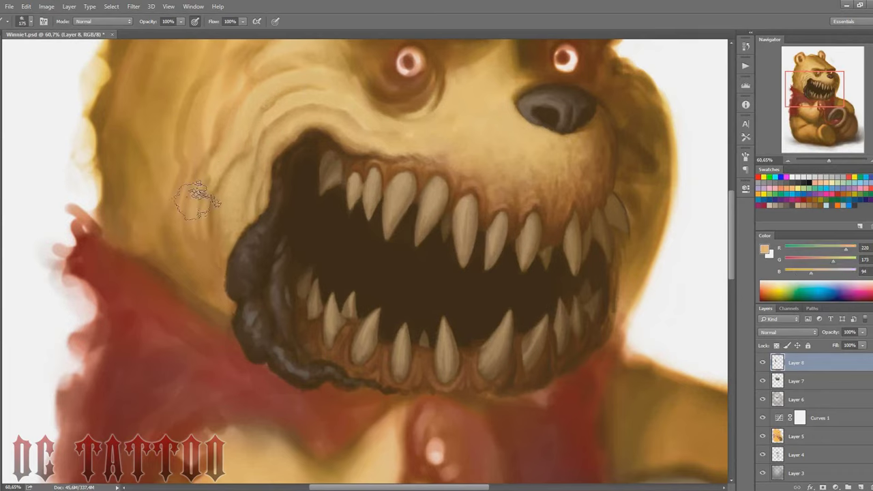
drag(195, 189, 207, 272)
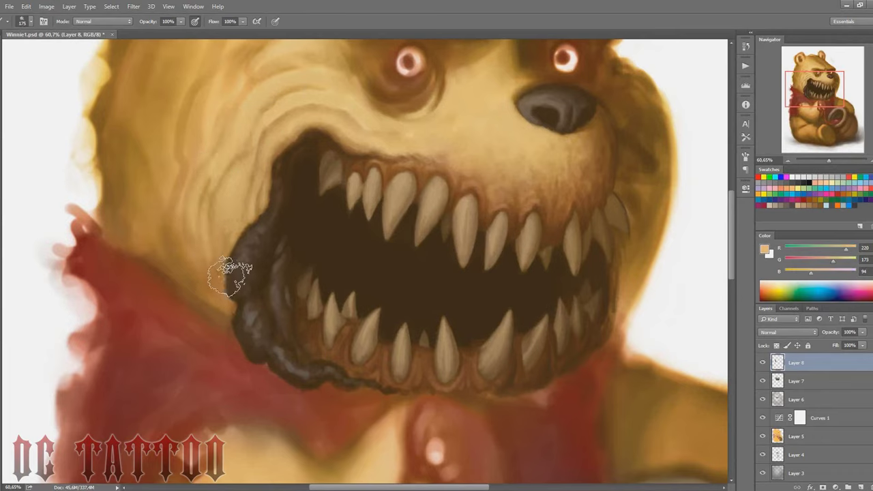
Sample mid tan, dark brown and warmer tan tones for the cheek wrinkles, with brush sizes 80–150.
drag(401, 152, 406, 243)
alt+click(405, 243)
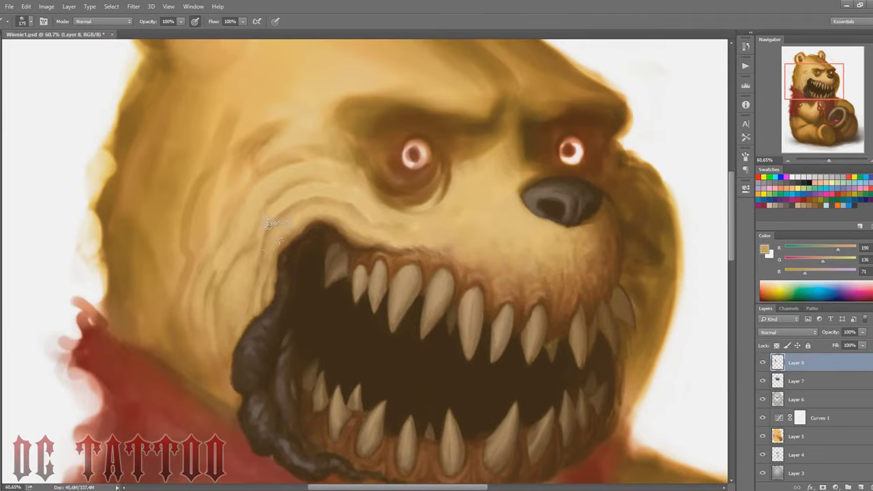
alt+click(373, 212)
key(bracketright)
key(bracketright)
key(bracketright)
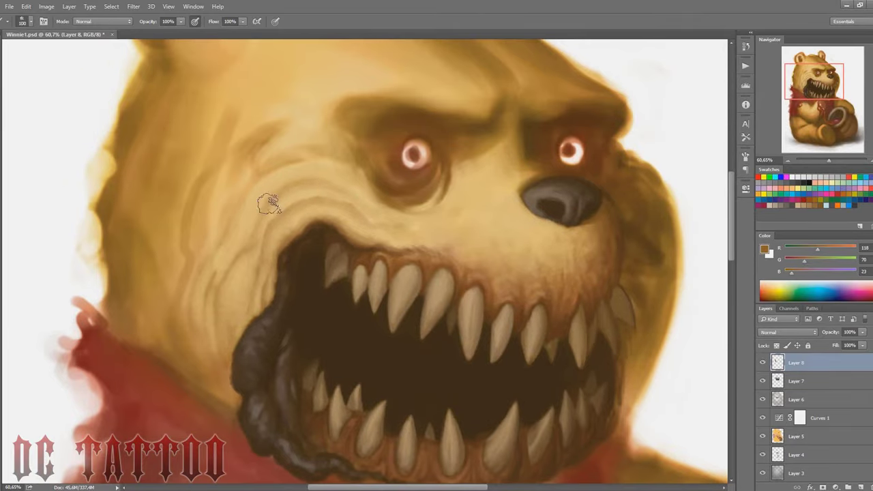
alt+click(239, 273)
key(bracketleft)
key(bracketleft)
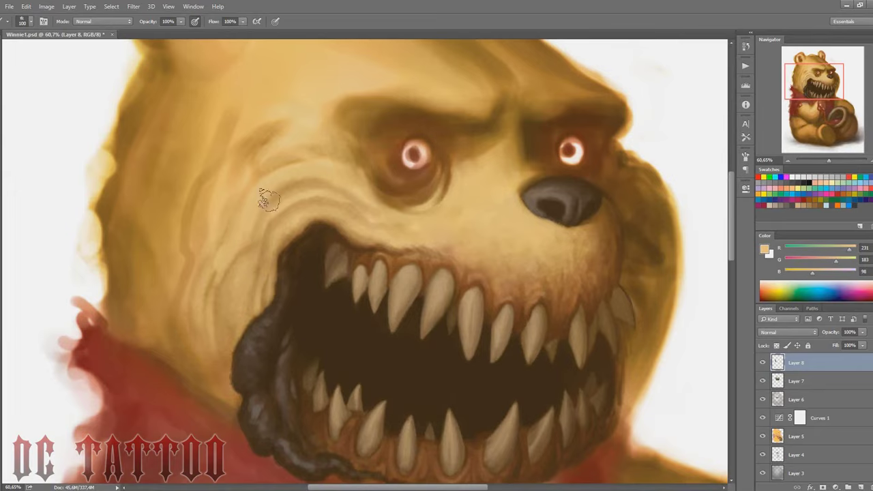
key(bracketleft)
key(bracketleft)
alt+click(300, 218)
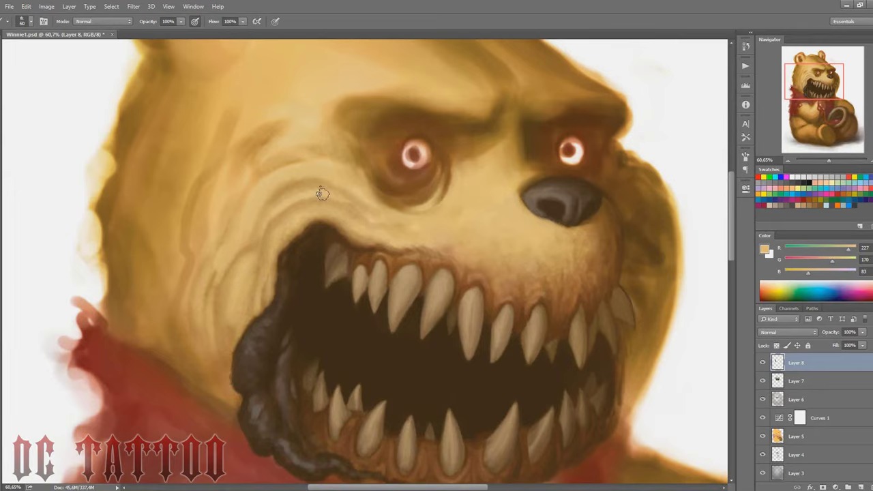
key(bracketright)
key(bracketright)
key(bracketright)
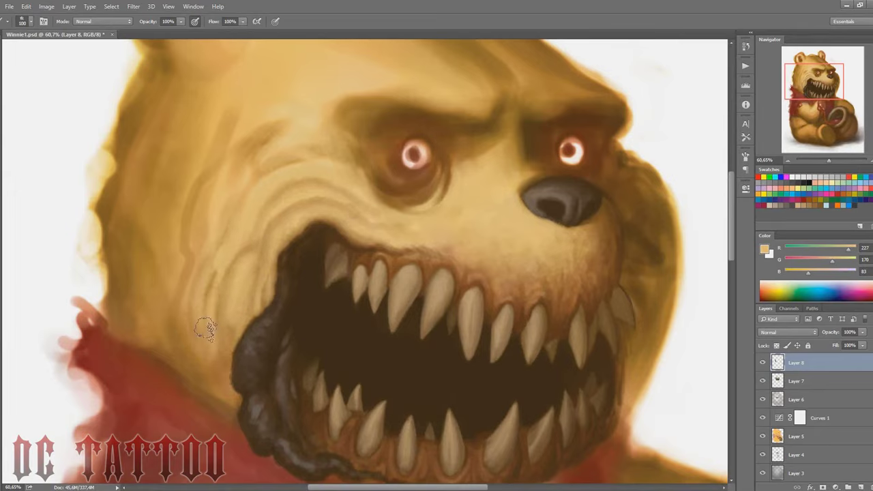
key(bracketleft)
key(bracketleft)
Work dark brown, warm brown and light yellow fur tones into the cheek folds.
alt+click(243, 234)
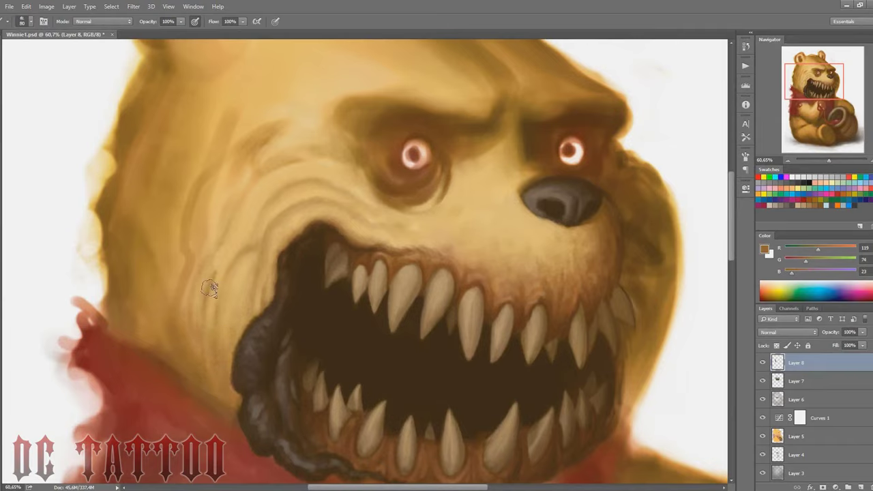
key(bracketleft)
key(bracketleft)
key(bracketleft)
alt+click(230, 344)
key(bracketright)
alt+click(220, 372)
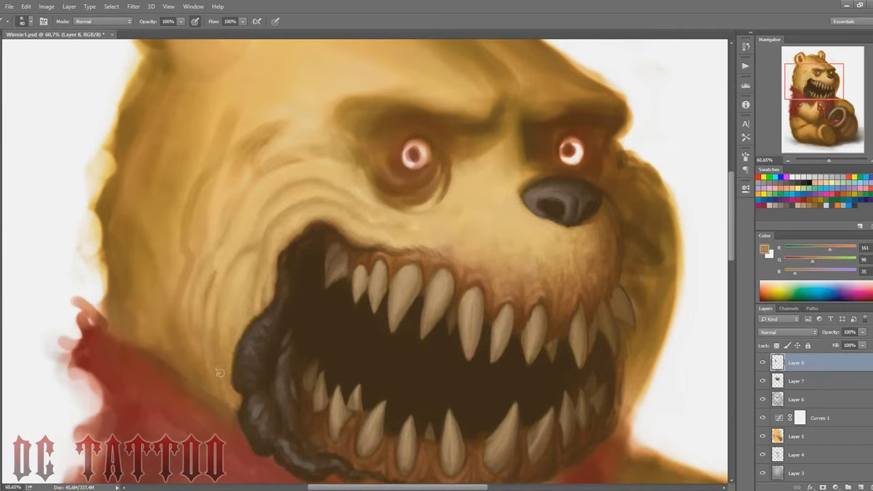
alt+click(211, 278)
key(bracketright)
key(bracketright)
key(bracketright)
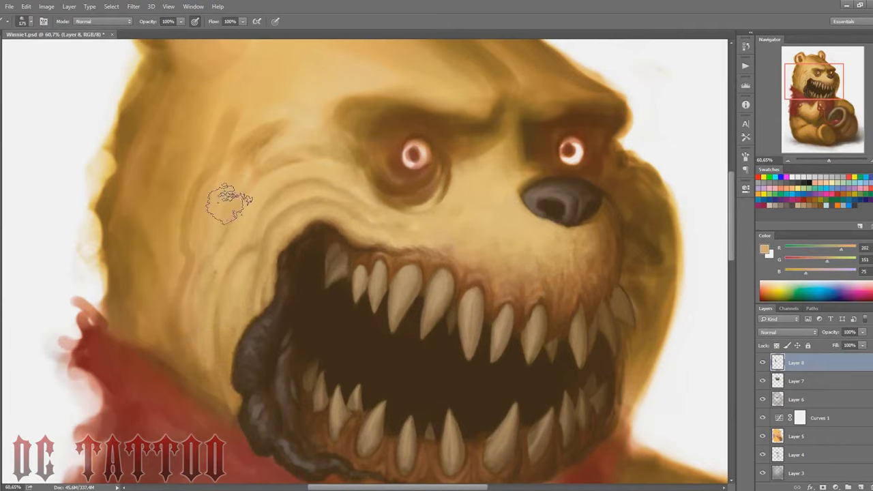
alt+click(225, 211)
key(bracketright)
alt+click(179, 300)
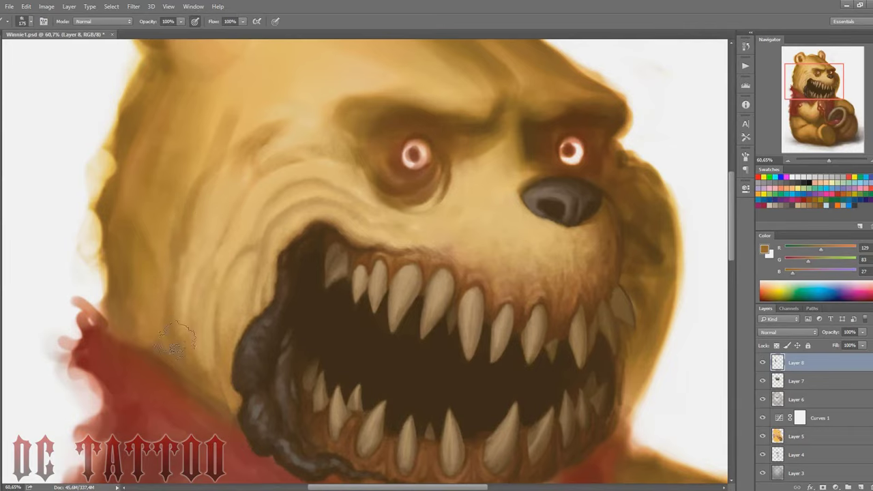
Shade the wrinkle shadows with dark brown and tan, then flip the canvas horizontally.
alt+click(204, 303)
key(bracketleft)
key(bracketleft)
key(bracketleft)
alt+click(227, 393)
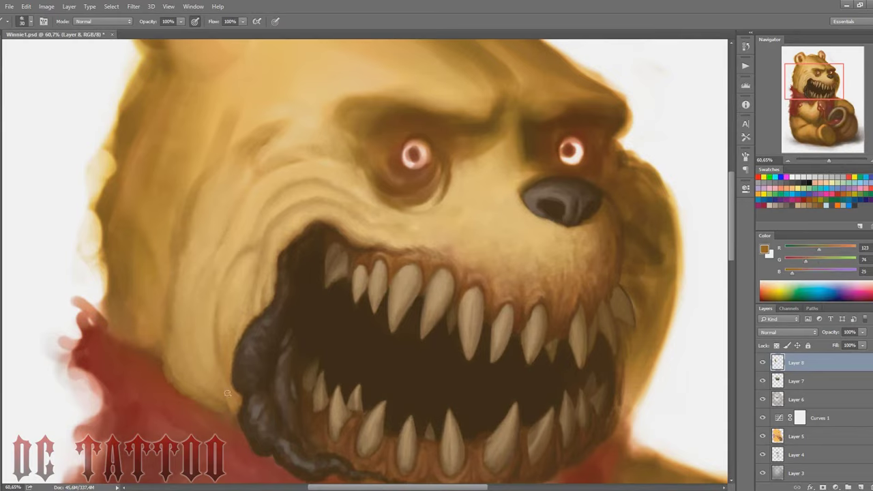
key(bracketright)
key(bracketright)
key(bracketright)
alt+click(205, 341)
key(bracketright)
key(bracketright)
key(bracketright)
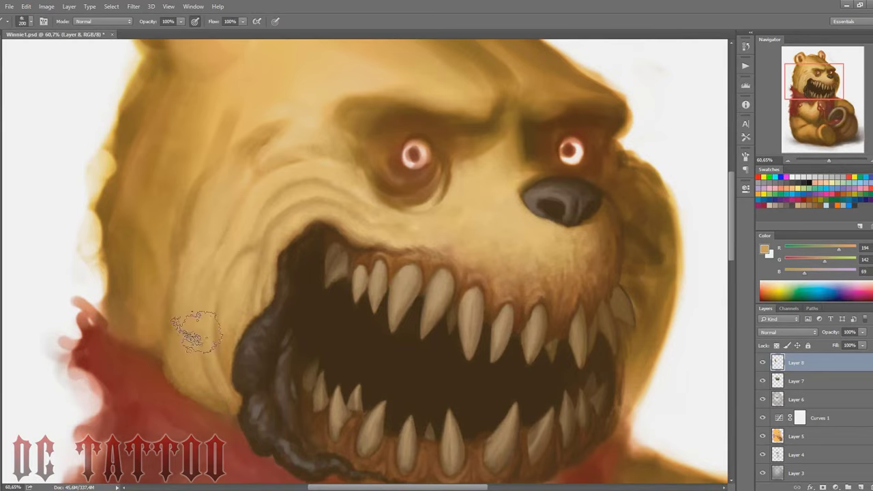
alt+click(171, 304)
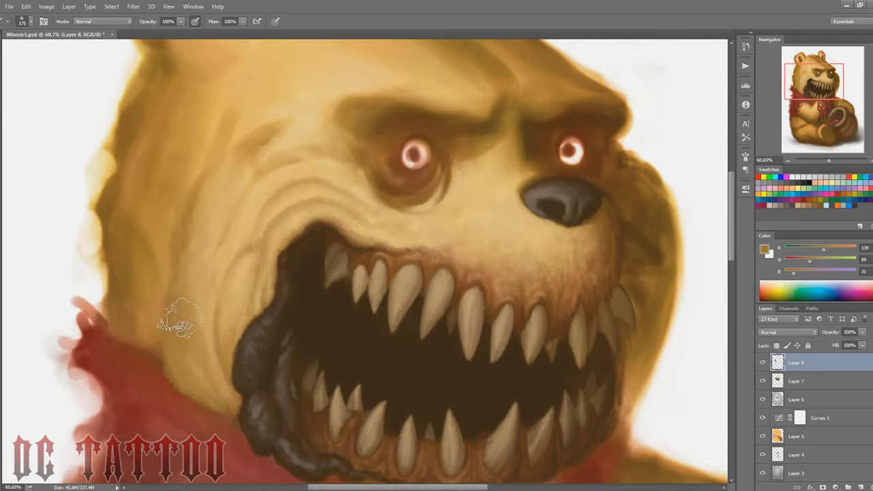
key(bracketright)
key(bracketright)
key(bracketright)
alt+click(165, 327)
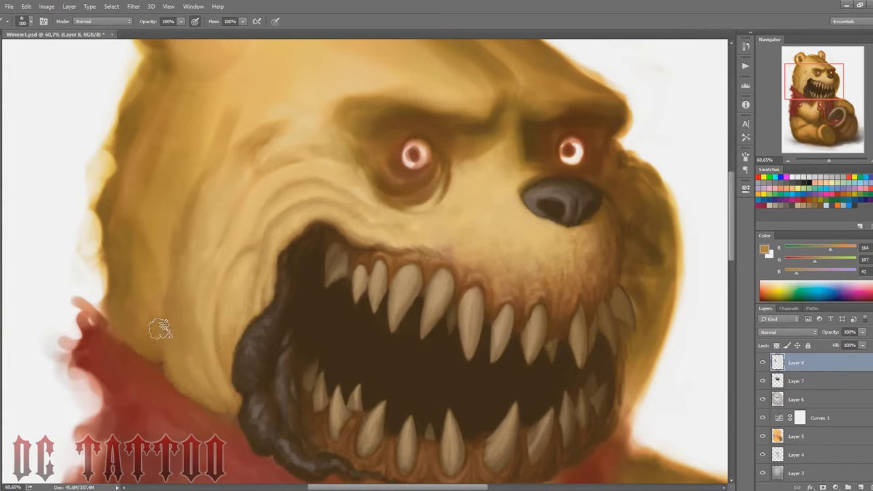
key(bracketright)
key(bracketright)
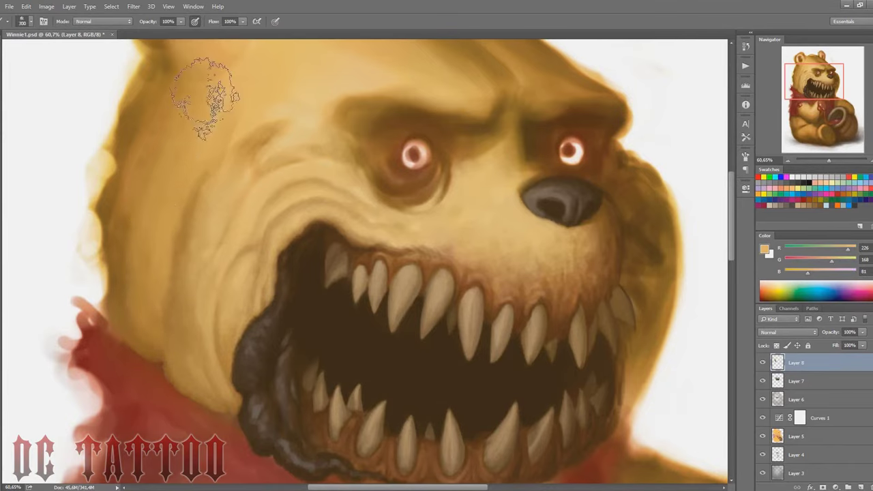
alt+click(204, 78)
key(bracketleft)
key(bracketleft)
key(bracketleft)
Lighten the fur between the eye and ear with a small light-tan brush.
key(h)
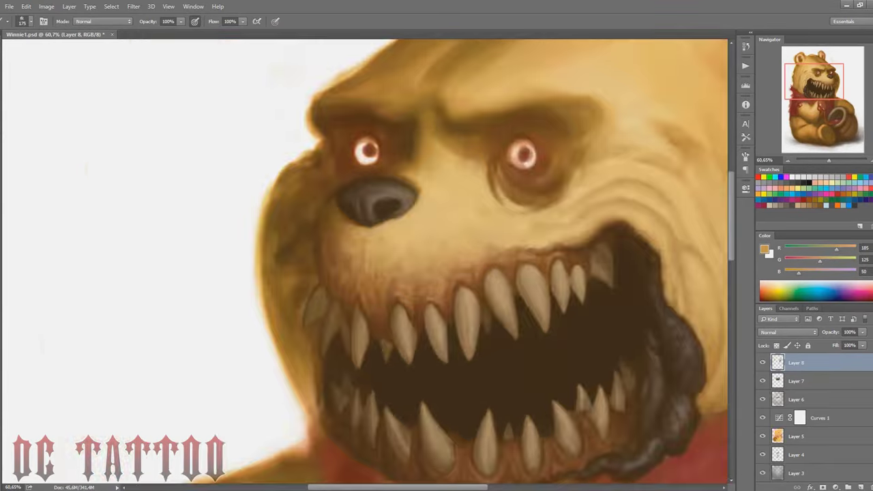
drag(849, 73, 847, 68)
key(bracketleft)
key(bracketleft)
key(bracketleft)
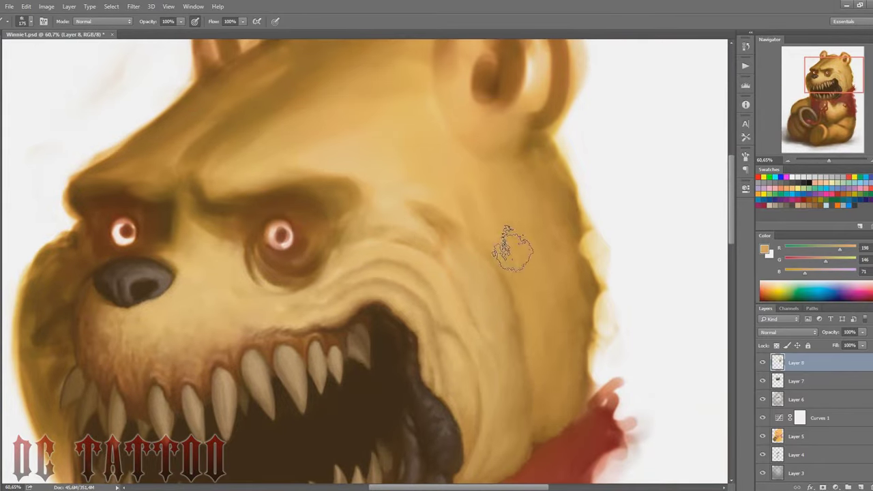
alt+click(510, 278)
key(bracketleft)
key(bracketleft)
key(bracketleft)
drag(468, 201, 414, 204)
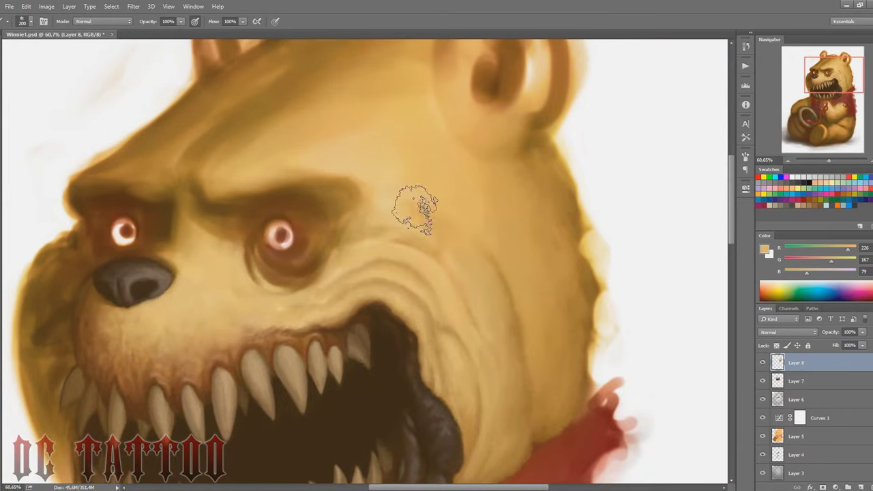
alt+click(516, 301)
key(bracketright)
key(bracketright)
key(bracketright)
key(bracketright)
Shape the lower cheek folds with mid tan and darker brown tones.
scroll(526, 307, down, 2)
alt+click(525, 308)
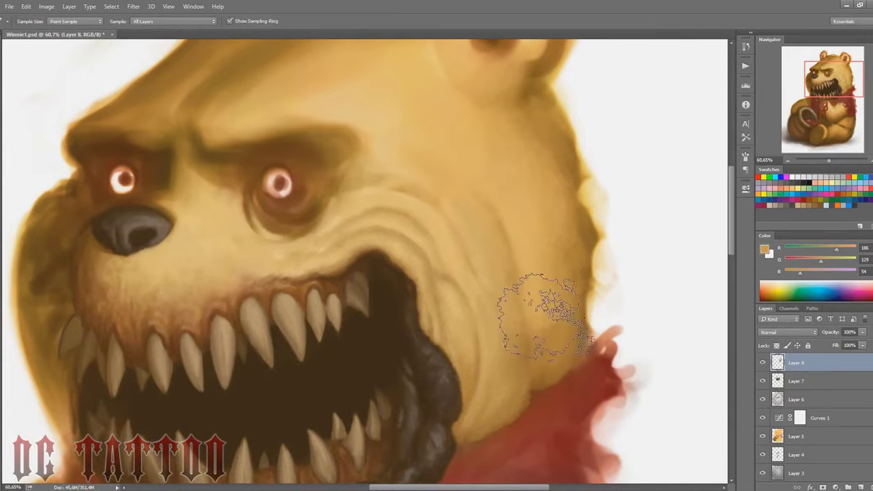
key(bracketleft)
key(bracketleft)
key(bracketleft)
alt+click(527, 355)
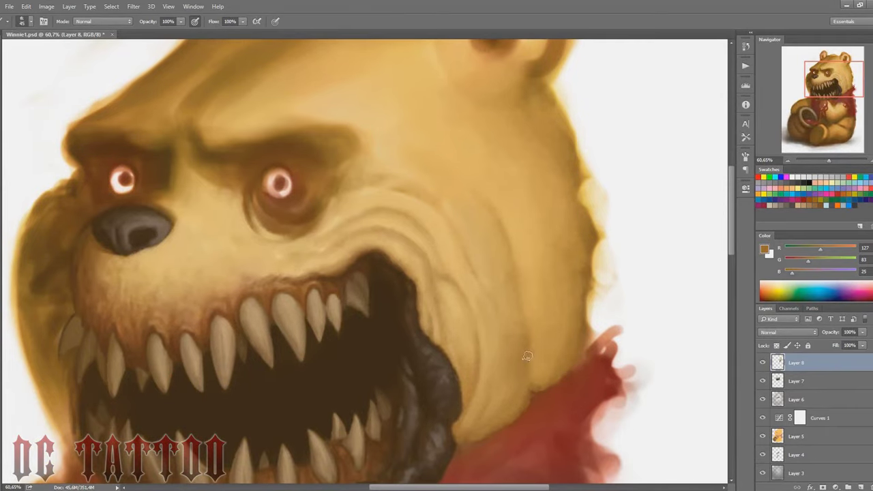
alt+click(508, 276)
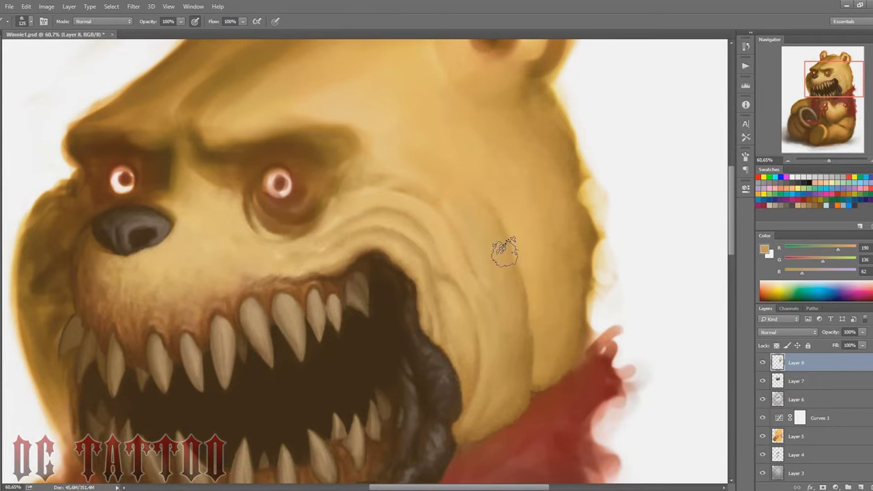
key(bracketright)
key(bracketright)
key(bracketright)
key(bracketleft)
key(bracketleft)
key(bracketleft)
alt+click(452, 440)
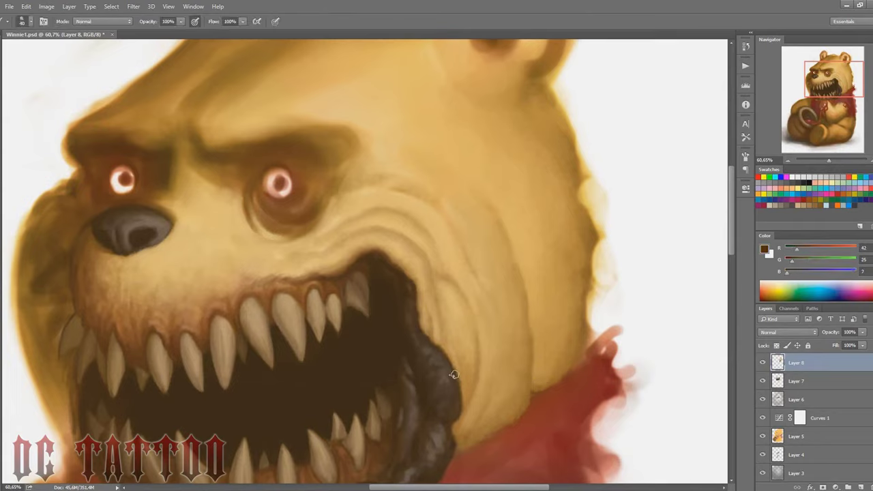
Add dark brown near the lips and move to the left jaw edge for a thin outline.
alt+click(470, 444)
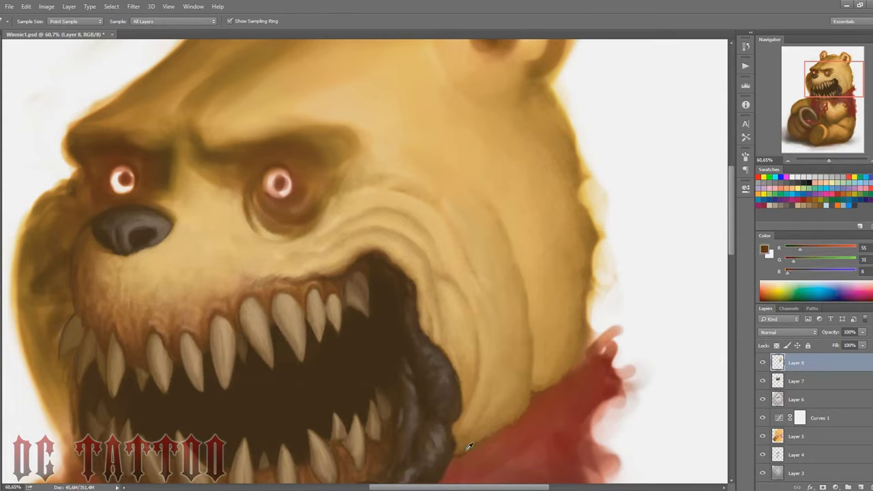
key(bracketright)
key(bracketright)
key(bracketright)
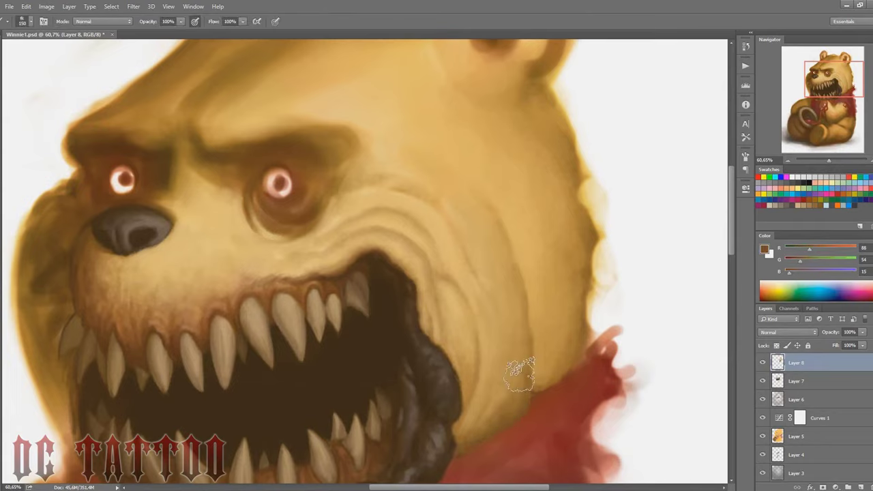
alt+click(521, 348)
key(bracketright)
key(bracketright)
key(bracketright)
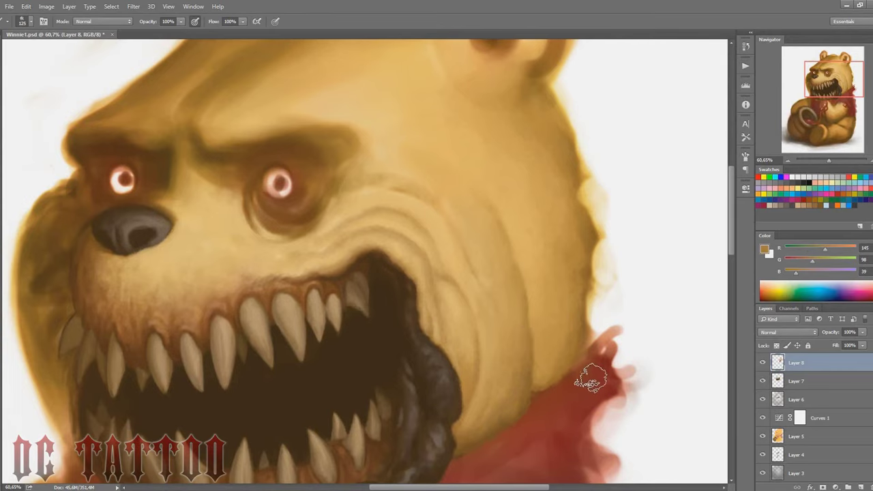
drag(584, 379, 649, 327)
alt+click(497, 322)
key(bracketleft)
key(bracketleft)
key(bracketleft)
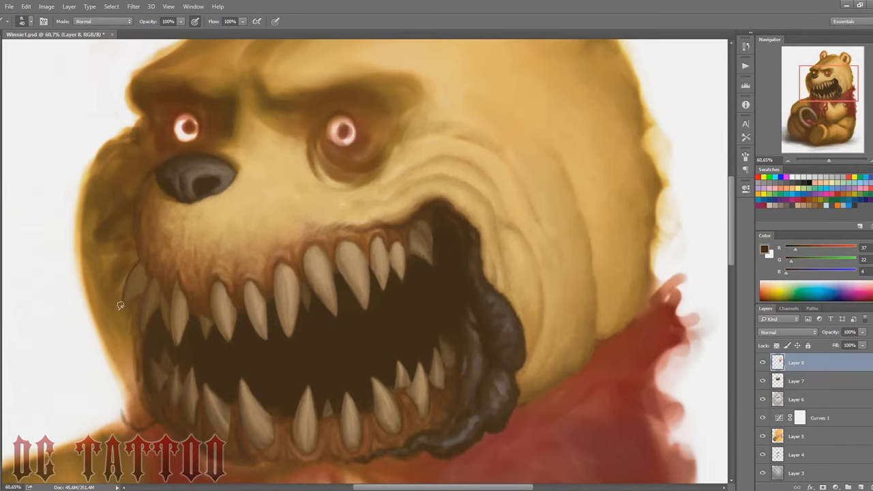
Outline the left cheek, jaw and lip edge with dark brown strokes.
drag(116, 315, 126, 371)
drag(128, 335, 138, 297)
drag(136, 334, 123, 414)
mouse_move(116, 373)
mouse_down()
mouse_move(137, 425)
mouse_move(164, 422)
mouse_up()
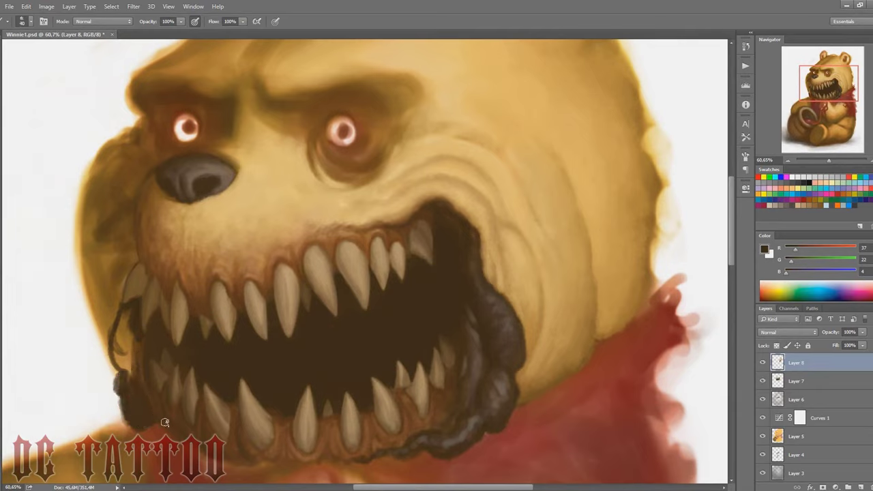
key(bracketleft)
drag(133, 363, 118, 390)
mouse_move(126, 358)
mouse_down()
mouse_move(120, 313)
mouse_move(143, 363)
mouse_up()
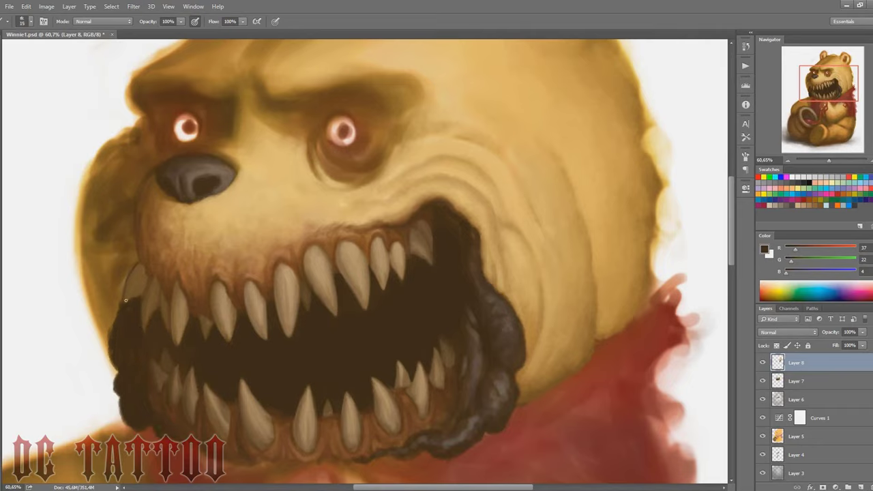
With a very dark brown and a finer brush, stroke down the left cheek beside the teeth.
alt+click(128, 269)
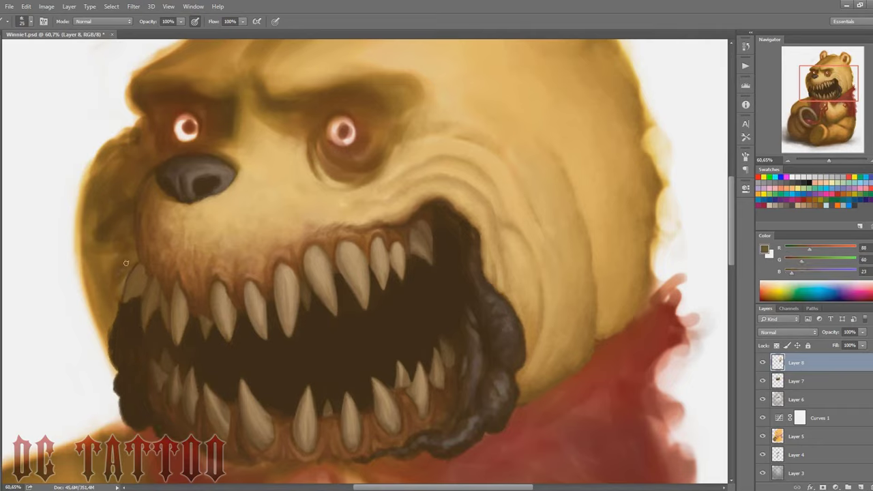
alt+click(136, 243)
key(bracketleft)
key(bracketleft)
alt+click(125, 251)
key(bracketleft)
alt+click(134, 244)
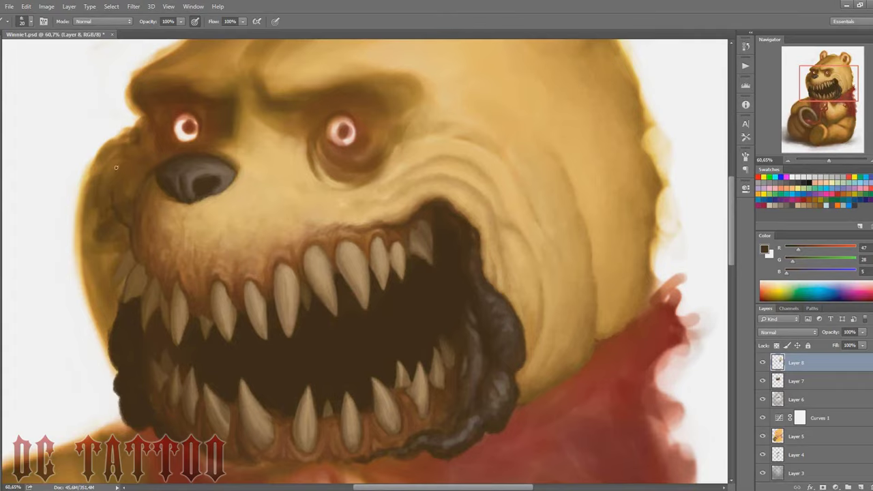
key(bracketright)
drag(103, 169, 93, 225)
drag(120, 224, 116, 220)
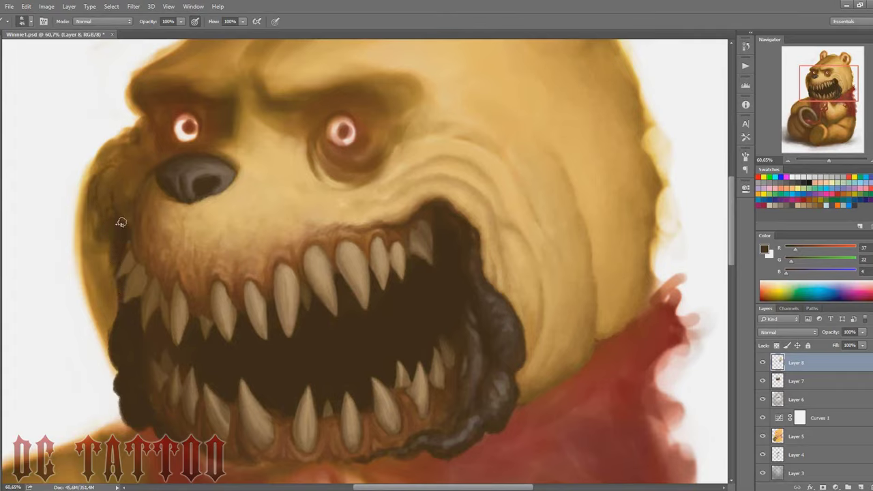
With a larger brush and warm mid brown, lighten the dark cheek edge left of the nose.
key(bracketright)
key(bracketright)
key(bracketright)
alt+click(102, 256)
key(bracketright)
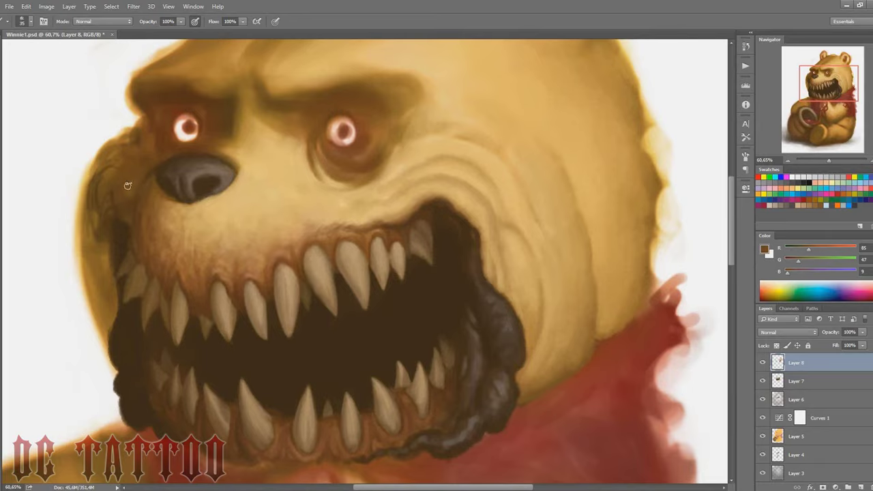
alt+click(120, 194)
key(bracketright)
key(bracketright)
key(bracketright)
mouse_move(121, 195)
mouse_down()
mouse_move(116, 185)
mouse_move(127, 194)
mouse_up()
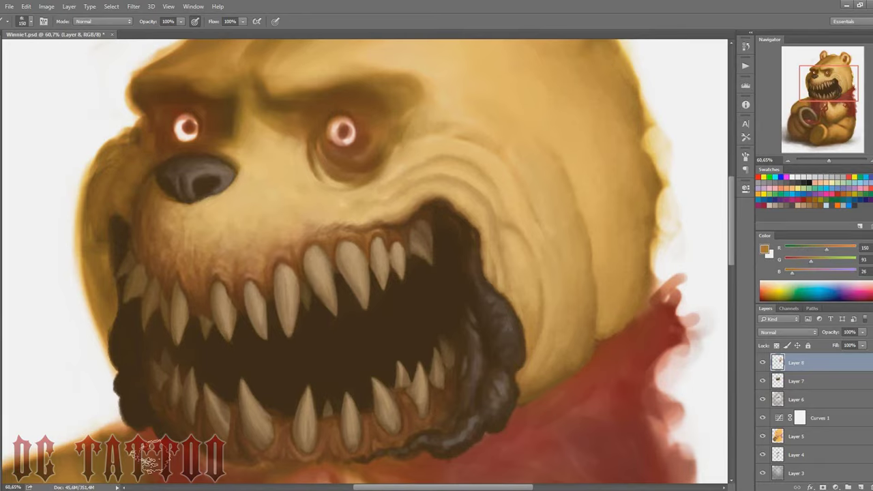
Darken the fur edge beside the eye and along the head's left side.
alt+click(143, 182)
key(bracketleft)
key(bracketleft)
key(bracketleft)
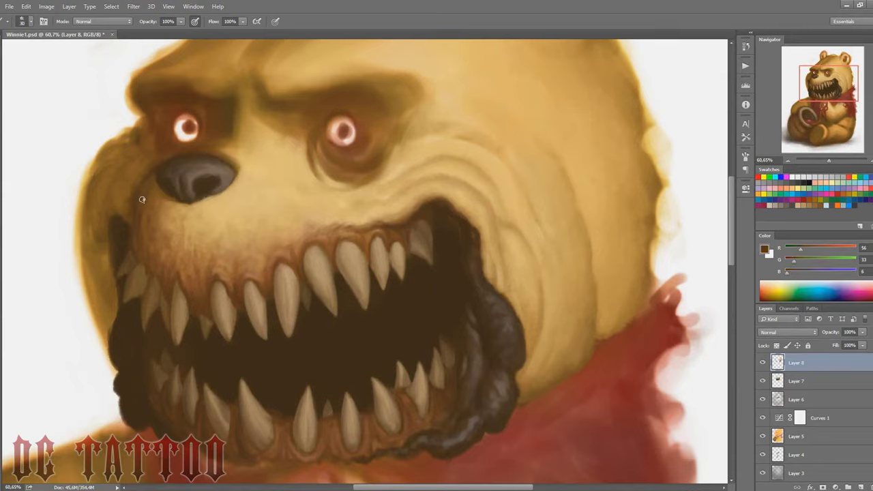
alt+click(131, 203)
key(bracketleft)
key(bracketleft)
key(bracketleft)
key(bracketright)
key(bracketright)
key(bracketright)
drag(137, 167, 120, 153)
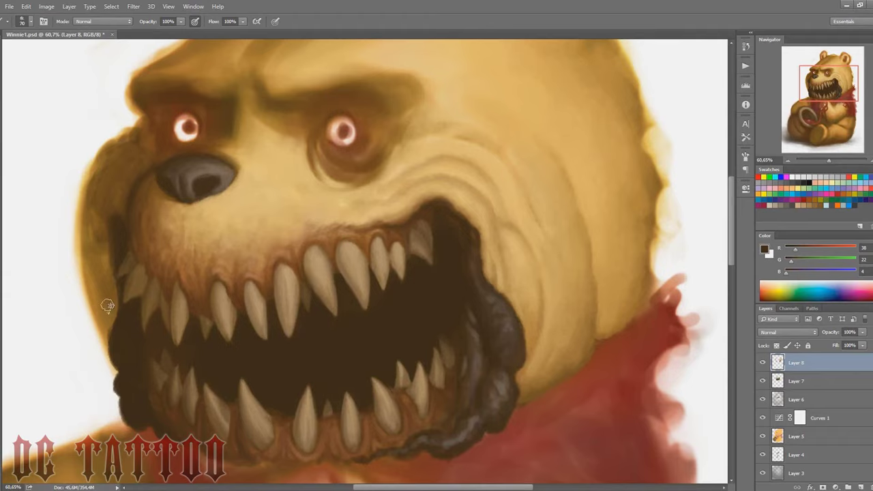
key(bracketleft)
key(bracketleft)
key(bracketleft)
drag(107, 304, 84, 240)
Smooth the head's left outline with white, then lighter fur strokes.
key(bracketright)
mouse_move(116, 169)
mouse_down()
mouse_move(136, 137)
mouse_move(132, 123)
mouse_up()
alt+click(72, 129)
mouse_move(83, 181)
mouse_down()
mouse_move(115, 135)
mouse_move(124, 81)
mouse_up()
key(bracketleft)
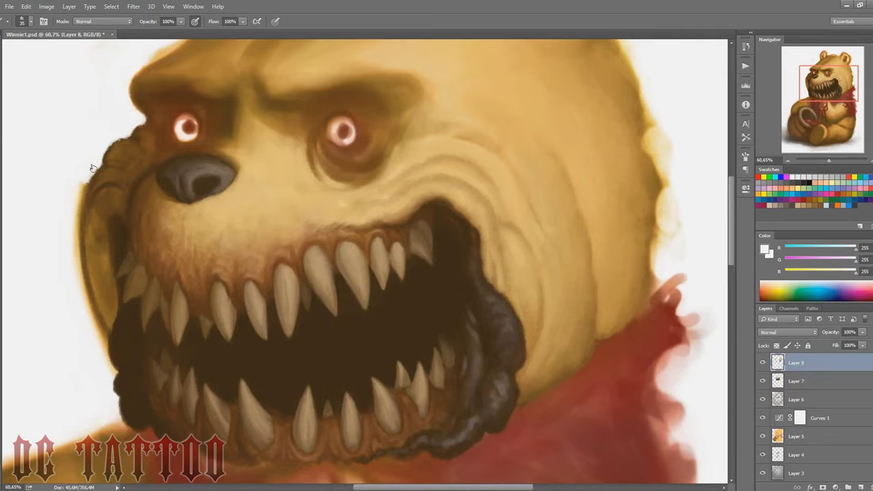
mouse_move(92, 167)
mouse_down()
mouse_move(83, 204)
mouse_move(84, 307)
mouse_up()
key(bracketright)
drag(72, 189, 107, 351)
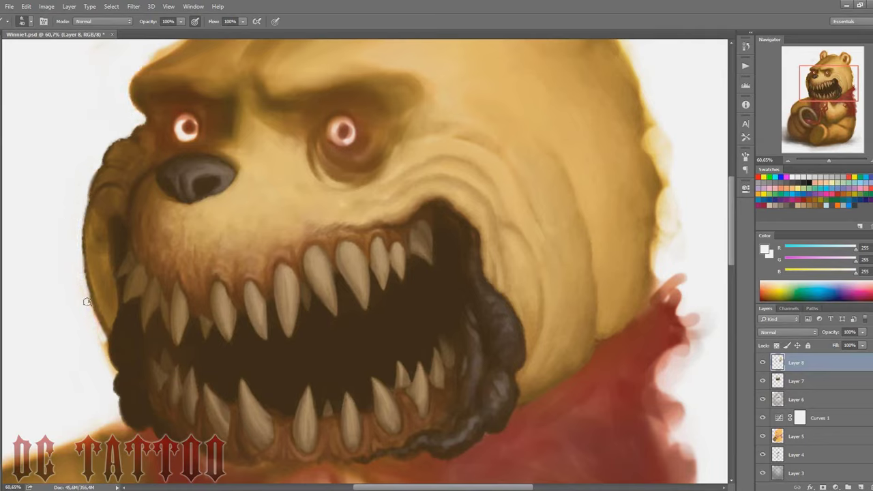
drag(75, 208, 102, 333)
drag(76, 229, 106, 363)
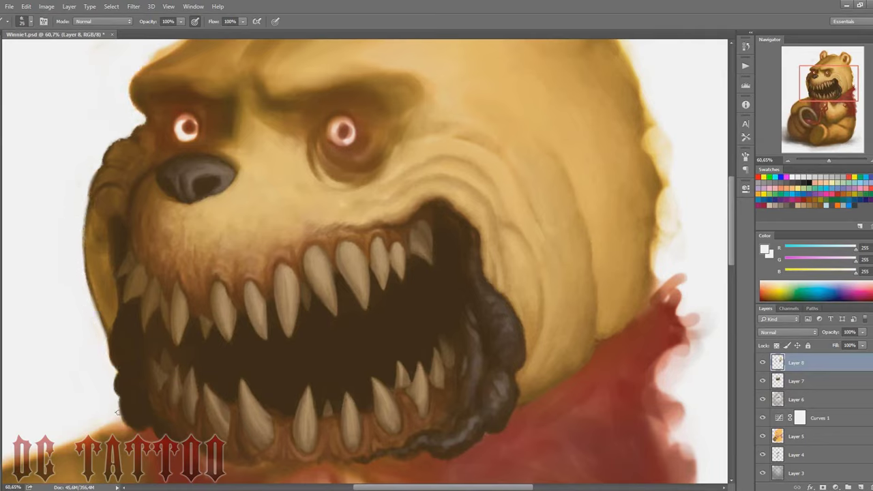
Sample dark brown from the mouth and darken the upper-left head edge with a size-45 brush.
alt+click(354, 337)
key(bracketright)
key(bracketright)
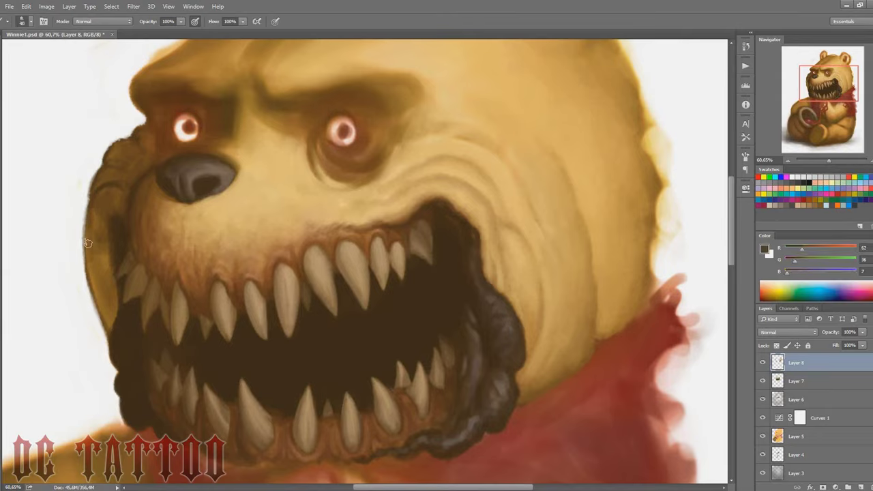
key(bracketright)
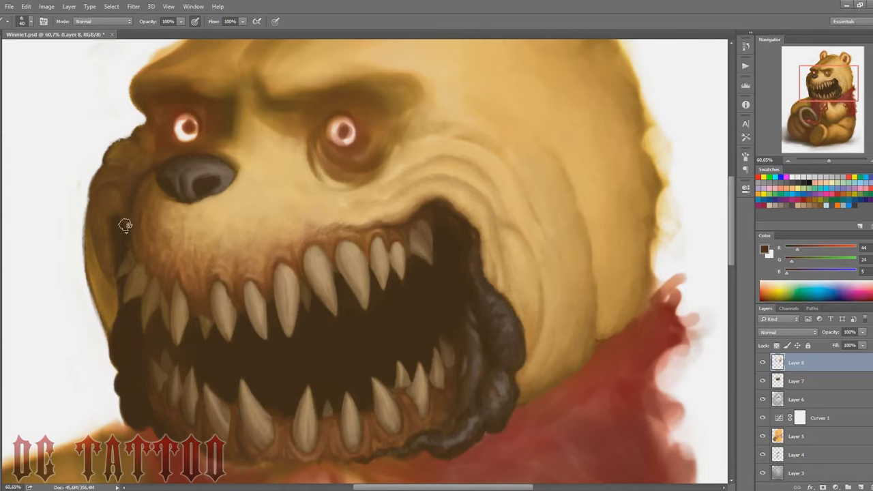
mouse_move(137, 140)
mouse_down()
mouse_move(102, 173)
mouse_move(114, 155)
mouse_up()
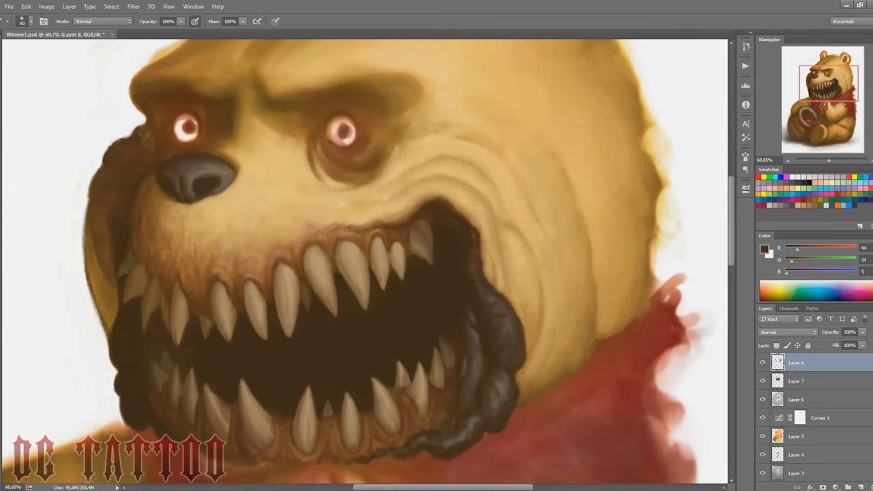
Sample tan and dark browns around the face, then shade the left cheek and ear edge darker.
key(bracketleft)
alt+click(243, 175)
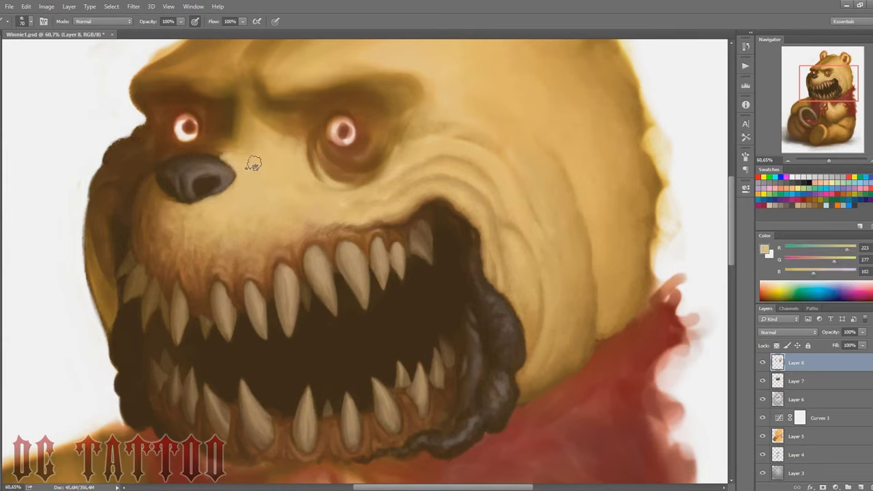
key(bracketleft)
key(bracketleft)
key(bracketleft)
alt+click(158, 163)
key(bracketright)
key(bracketright)
key(bracketright)
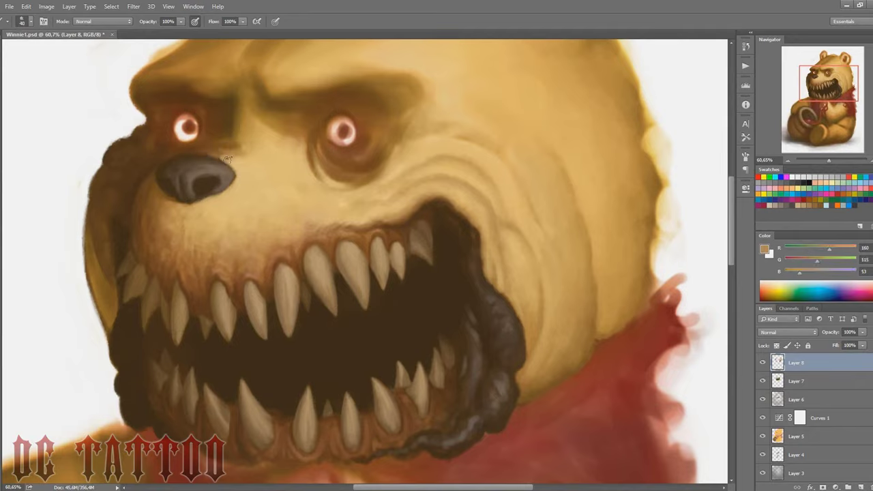
alt+click(225, 165)
key(bracketleft)
key(bracketleft)
key(bracketleft)
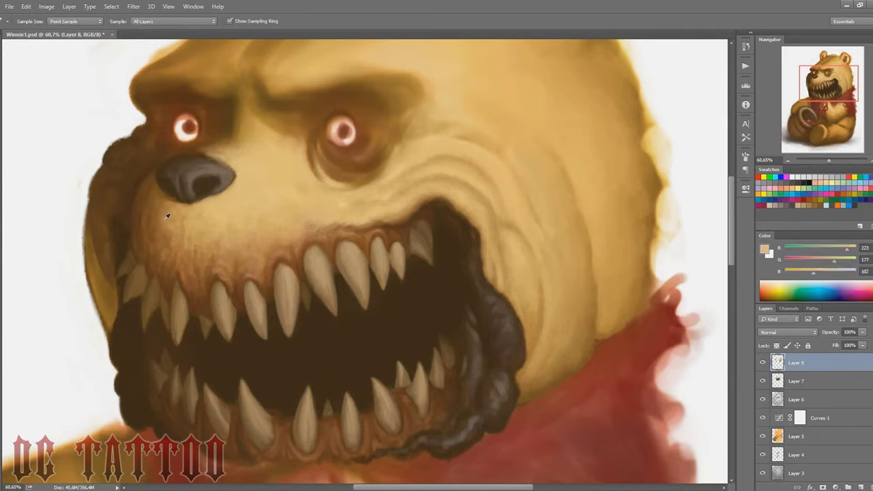
alt+click(162, 214)
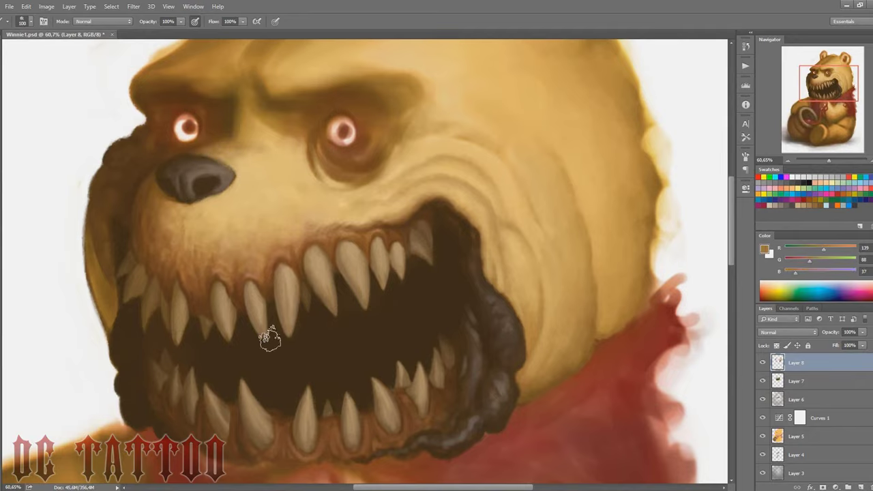
key(bracketright)
alt+click(278, 283)
alt+click(119, 228)
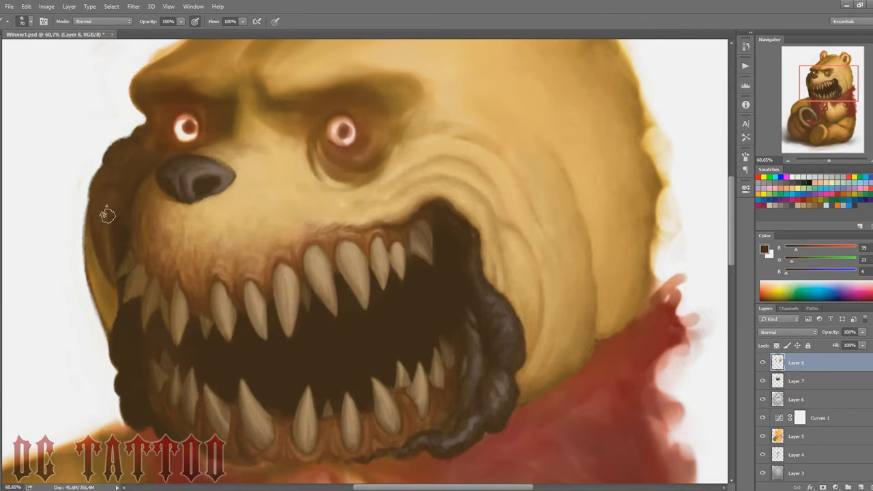
mouse_move(103, 235)
mouse_down()
mouse_move(85, 327)
mouse_move(107, 289)
mouse_move(95, 294)
mouse_up()
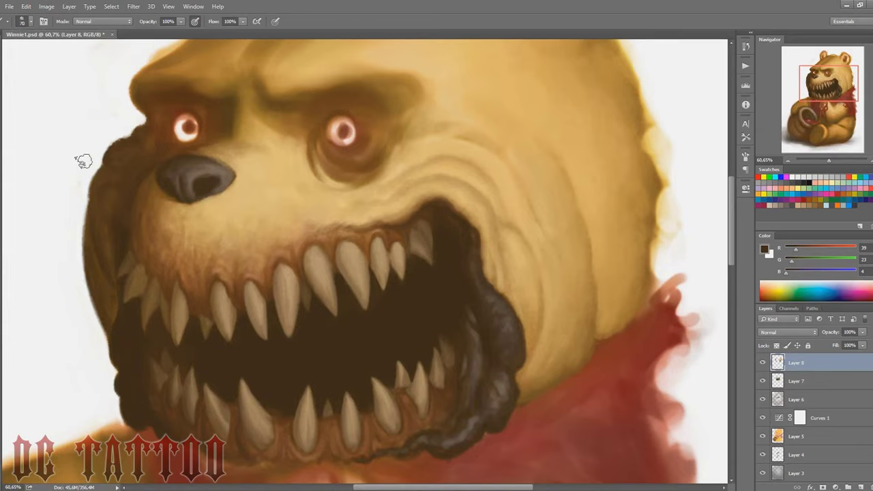
Repaint the left cheek edge a lighter brown, then deepen the shadow beside it.
alt+click(107, 230)
key(bracketright)
key(bracketright)
mouse_move(107, 230)
mouse_down()
mouse_move(116, 307)
mouse_move(110, 204)
mouse_move(91, 253)
mouse_up()
alt+click(106, 199)
key(bracketleft)
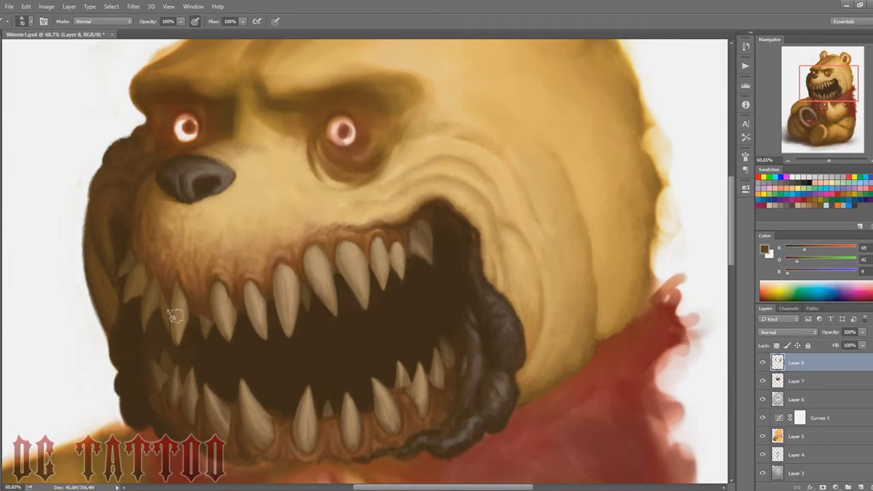
alt+click(89, 254)
click(99, 271)
Sample browns near the cheek and mouth, set the brush to 60, and view the eyes.
alt+click(155, 144)
key(bracketright)
key(bracketright)
key(bracketright)
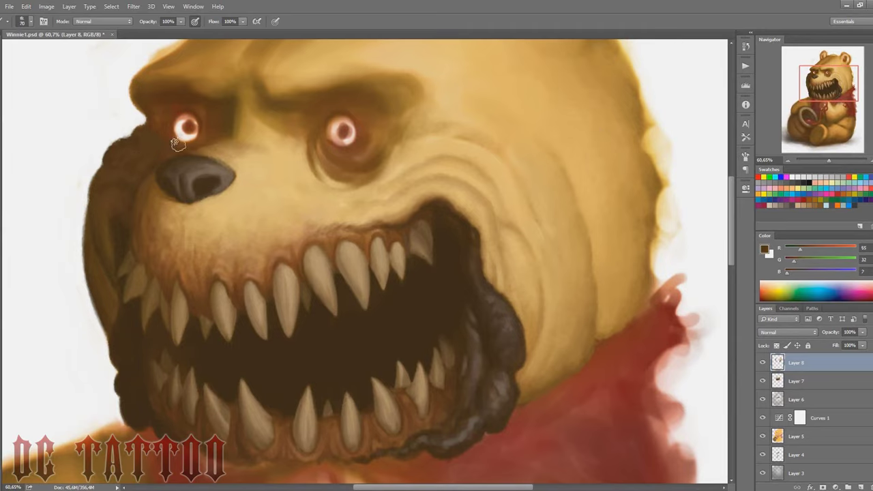
alt+click(353, 216)
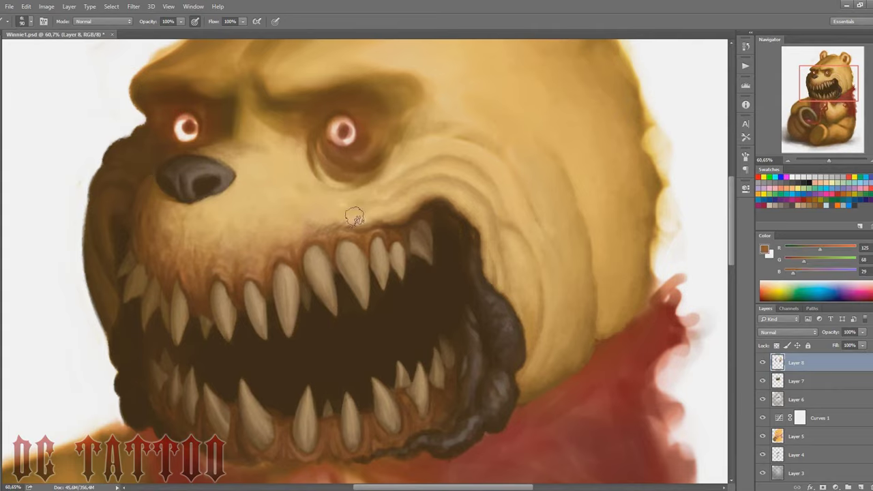
alt+click(490, 218)
key(bracketleft)
drag(832, 80, 827, 75)
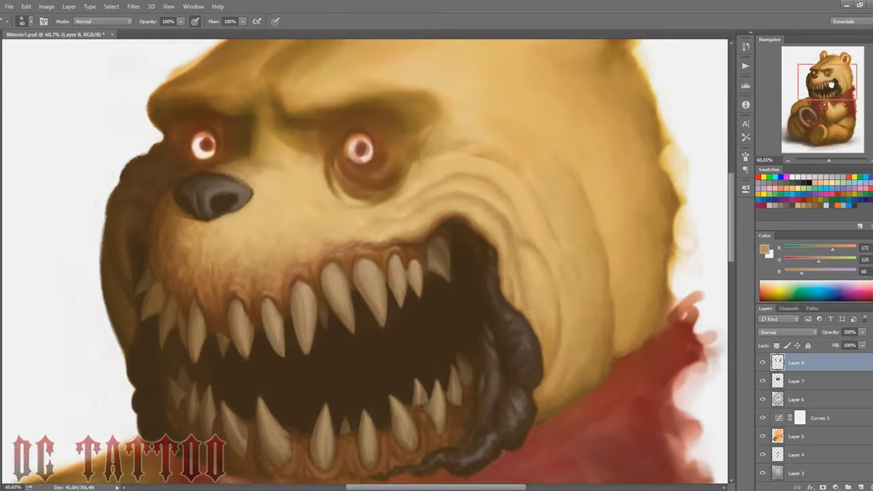
Cover both glowing eyes with near-white using a size-40 brush.
alt+click(231, 198)
key(bracketleft)
key(bracketleft)
drag(229, 197, 236, 201)
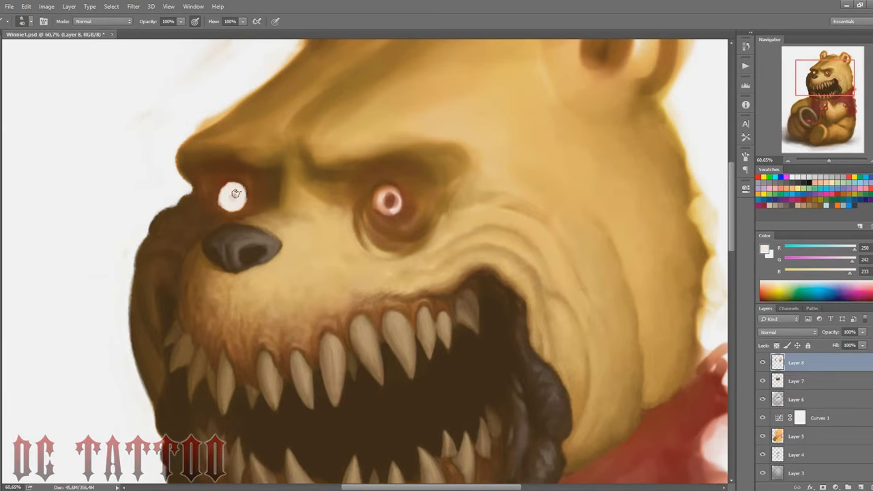
drag(386, 198, 388, 202)
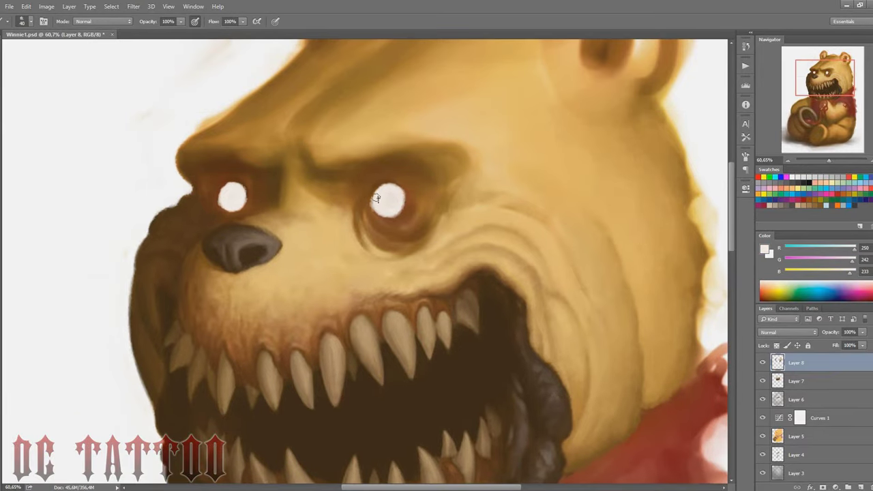
alt+click(225, 205)
key(bracketleft)
key(bracketleft)
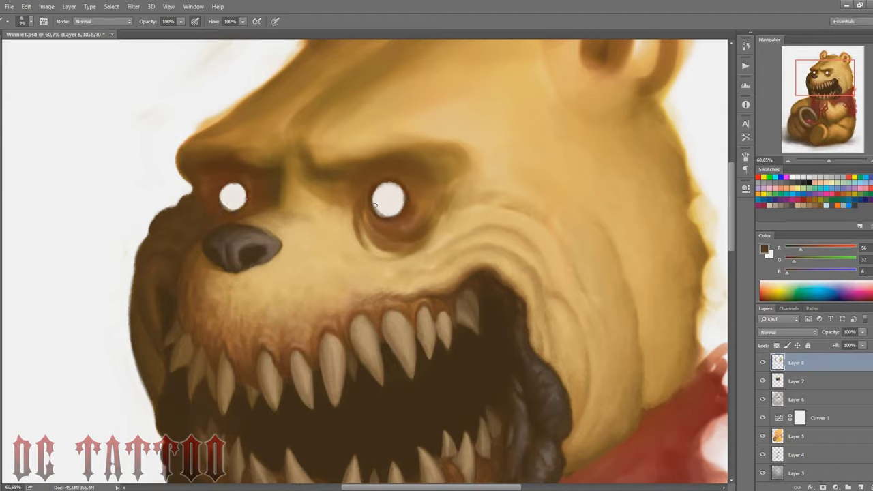
alt+click(231, 198)
key(bracketright)
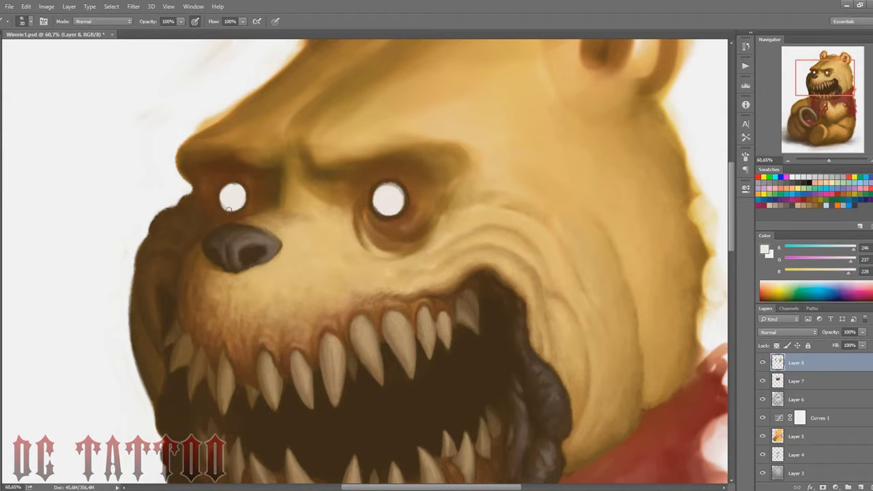
Lighten the dark area between the eyes, sampling tan and warm yellow fur colours.
drag(273, 189, 287, 166)
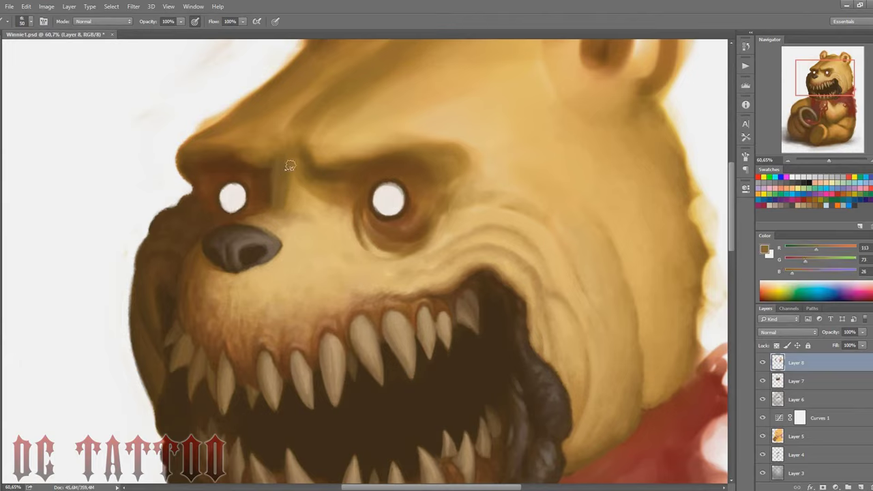
alt+click(323, 189)
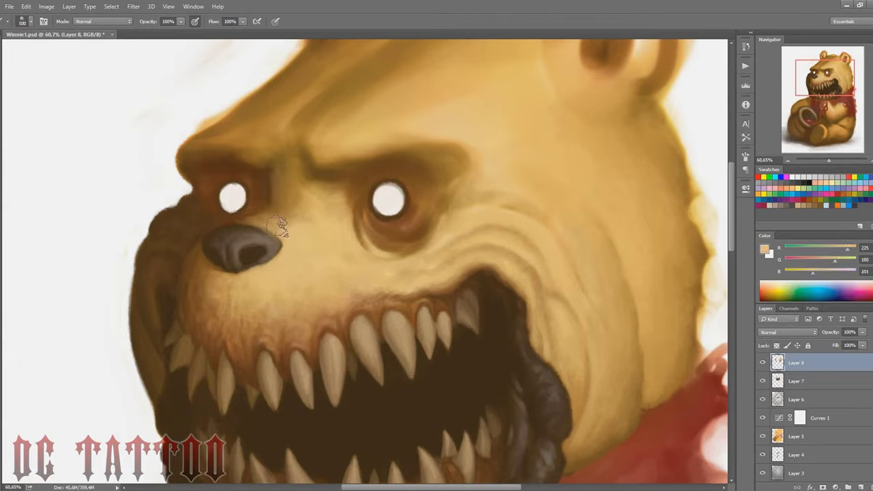
alt+click(332, 204)
alt+click(303, 231)
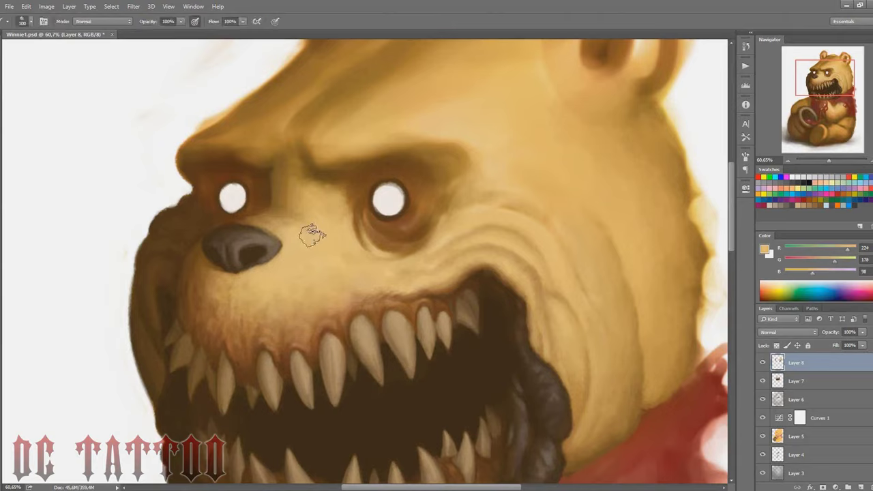
alt+click(304, 232)
key(bracketleft)
key(bracketleft)
key(bracketleft)
Repaint and smooth the nose shading with dark brown from the nose.
alt+click(261, 231)
alt+click(259, 231)
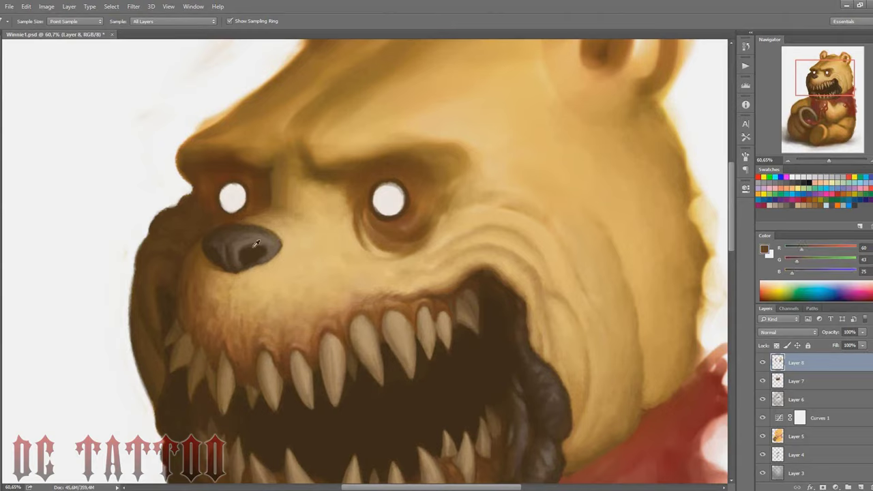
key(bracketright)
drag(232, 240, 262, 238)
key(bracketleft)
key(bracketleft)
key(bracketleft)
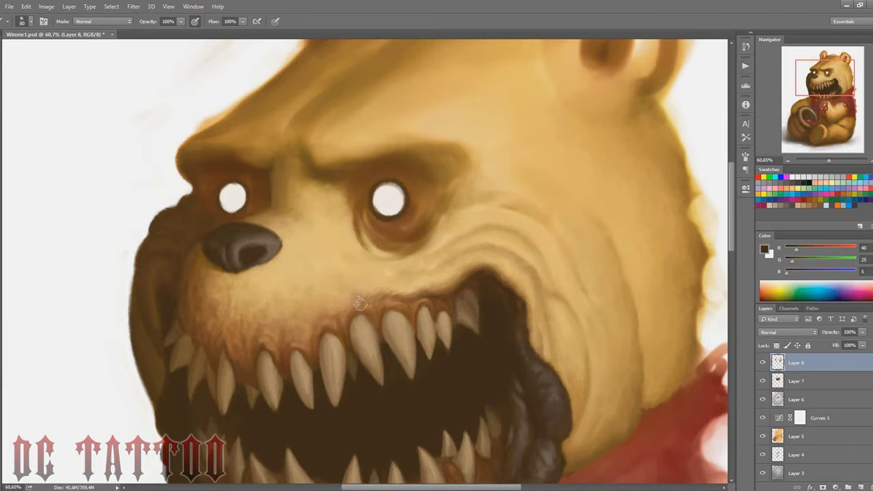
key(bracketleft)
key(bracketleft)
key(bracketleft)
drag(276, 239, 264, 257)
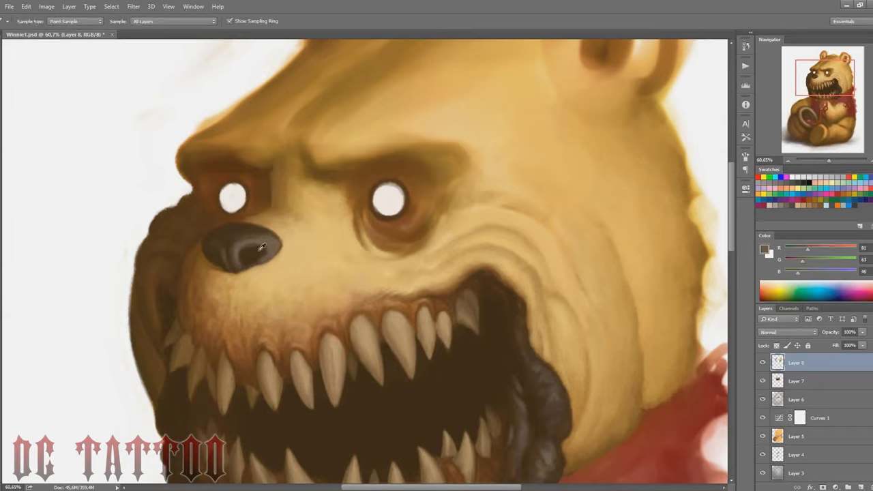
Sample lighter and darker browns and the eye's near-white colour.
alt+click(215, 267)
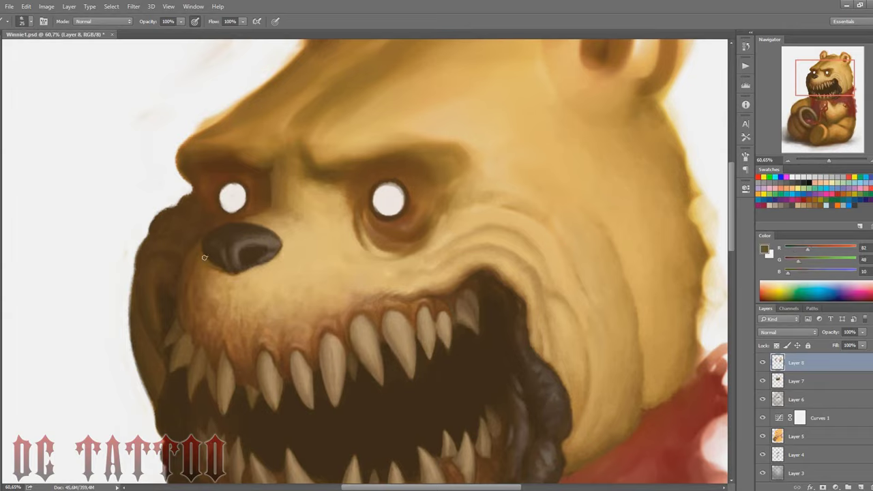
alt+click(199, 189)
alt+click(156, 219)
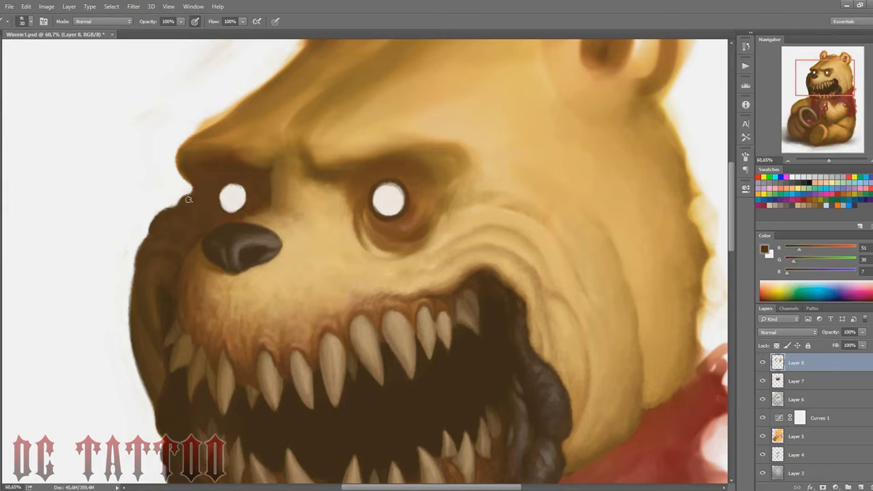
alt+click(222, 194)
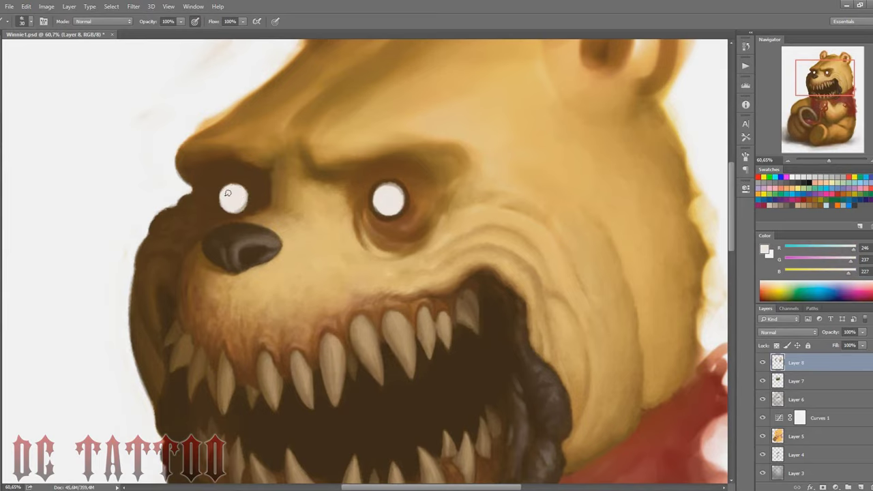
Darken the lower rim of the right eye and repaint the brow above it.
alt+click(248, 205)
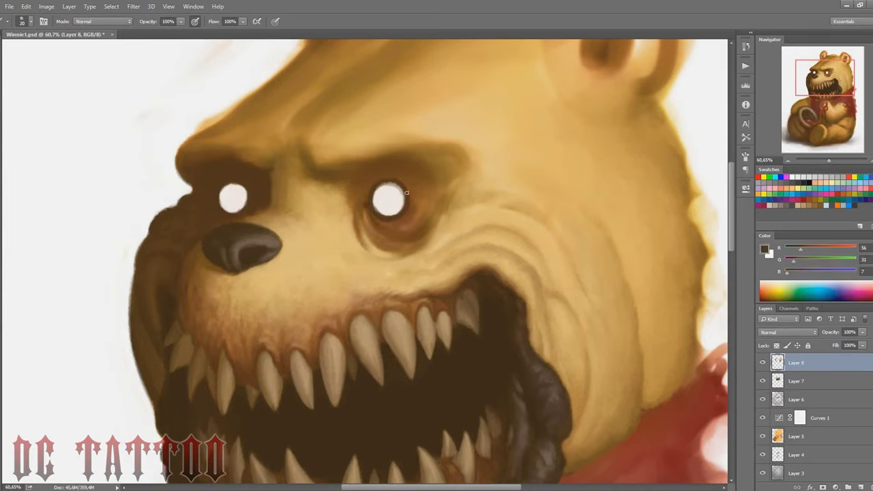
drag(395, 231, 371, 217)
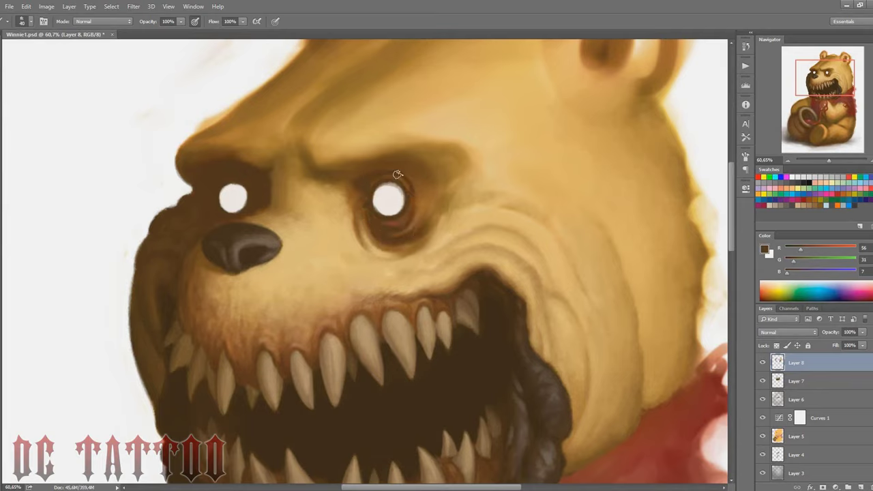
mouse_move(419, 180)
mouse_down()
mouse_move(403, 173)
mouse_move(436, 161)
mouse_up()
alt+click(388, 146)
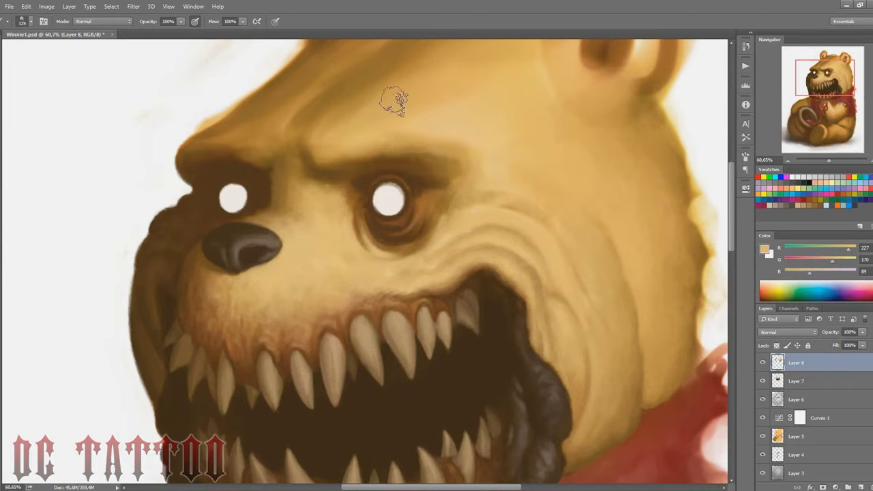
alt+click(402, 217)
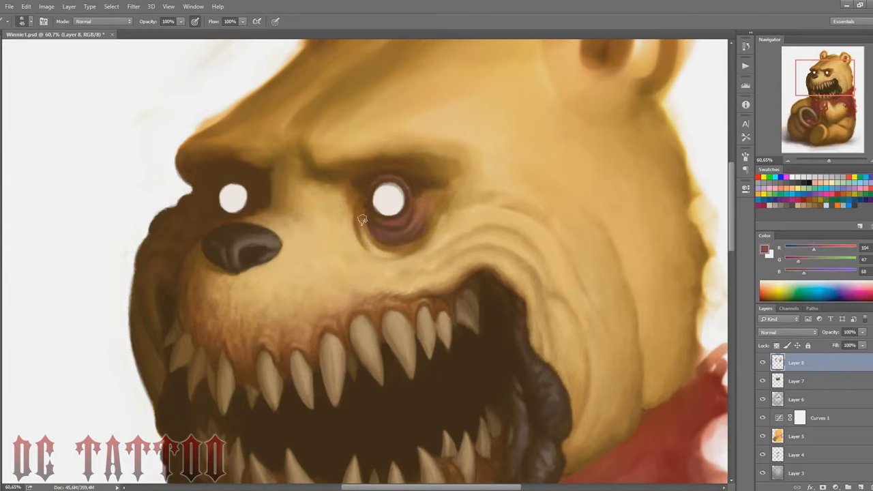
Shade the area under the right eye with a darker socket brown.
alt+click(396, 234)
key(bracketleft)
alt+click(365, 243)
key(bracketright)
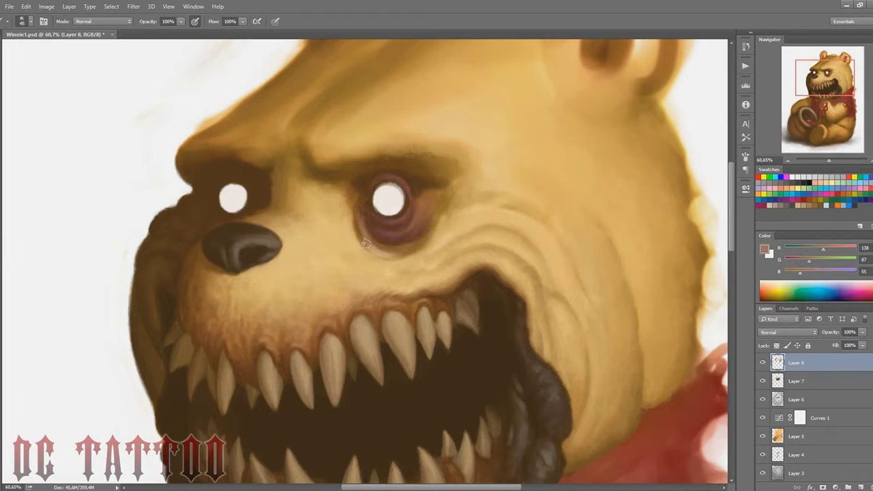
drag(363, 232, 392, 255)
Sample brow-shadow browns and a purplish brown below the eye, resizing the brush.
alt+click(355, 206)
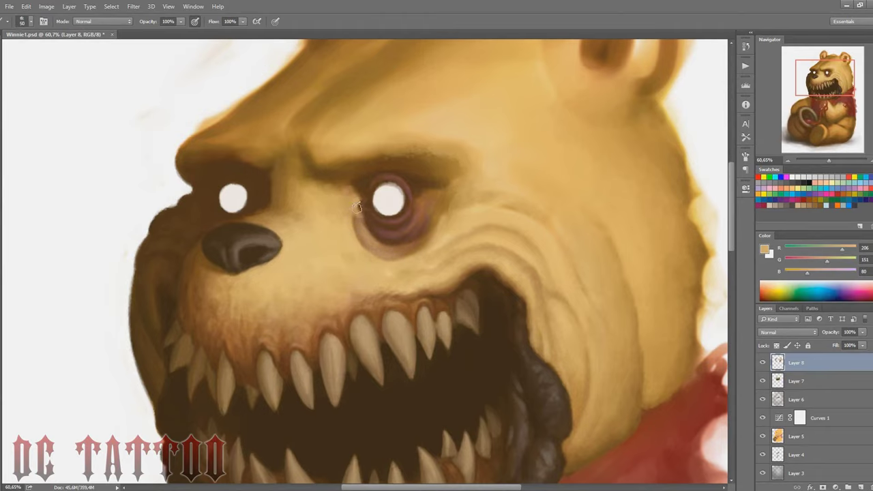
alt+click(304, 162)
key(bracketleft)
key(bracketleft)
key(bracketleft)
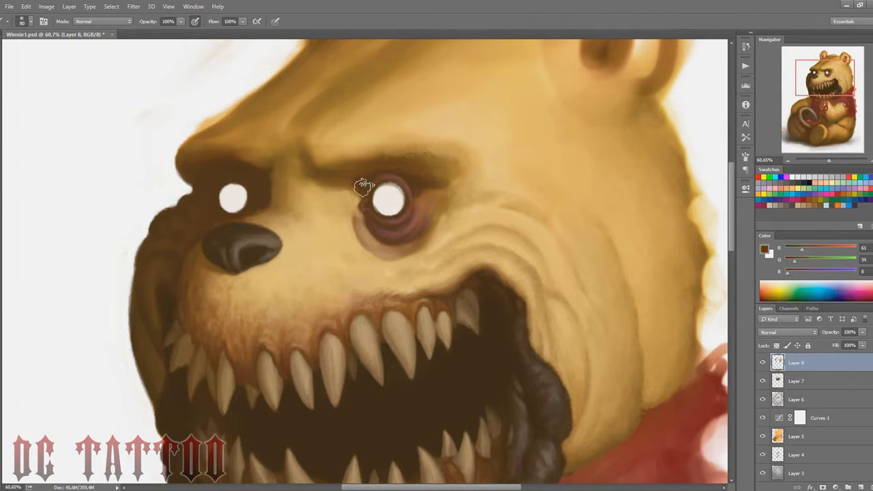
alt+click(400, 176)
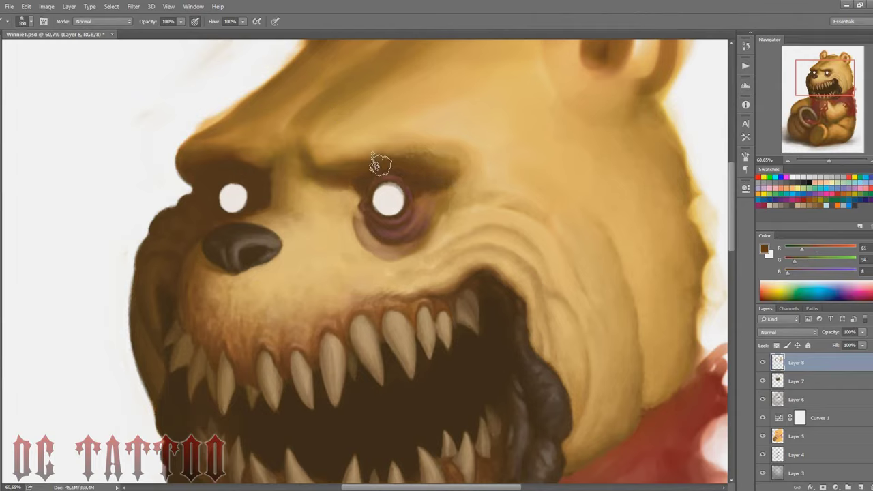
key(bracketright)
key(bracketright)
key(bracketright)
alt+click(386, 231)
key(bracketleft)
key(bracketleft)
key(bracketleft)
Sample near-black, brow brown and tan fur colours, then add empty Layer 9.
alt+click(372, 205)
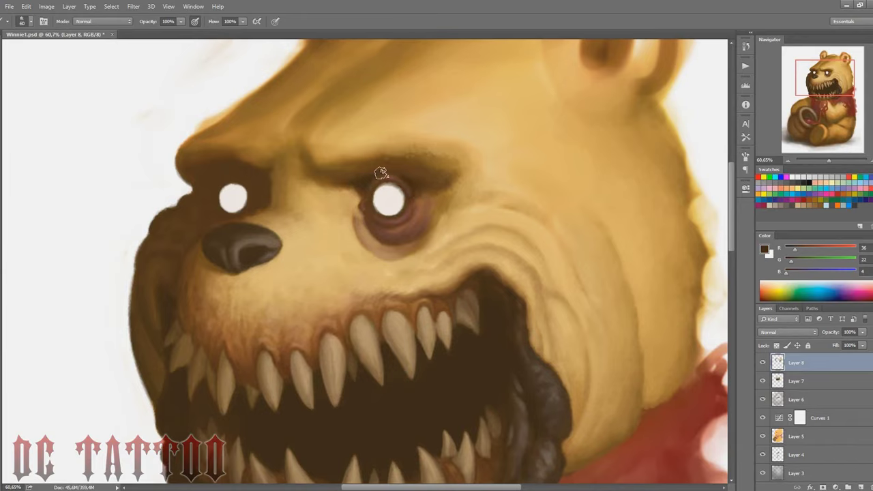
key(bracketleft)
key(bracketleft)
key(bracketleft)
alt+click(359, 180)
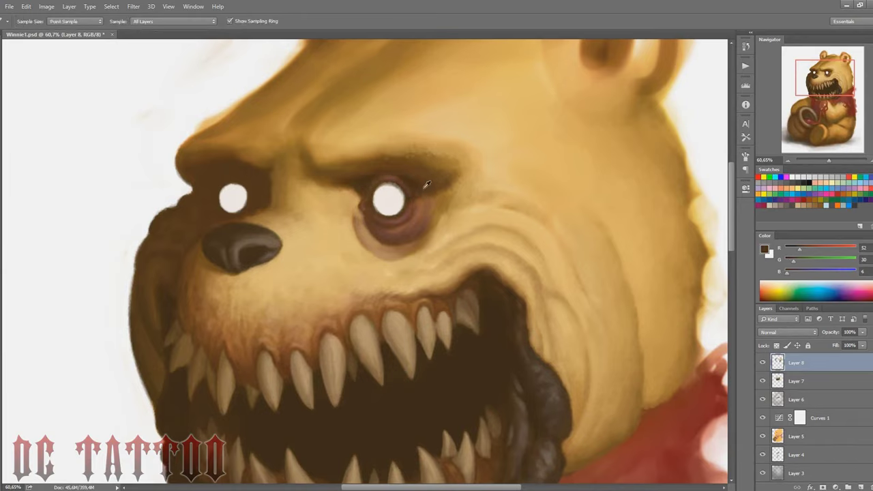
key(bracketright)
key(bracketright)
key(bracketright)
alt+click(461, 186)
key(bracketright)
key(bracketright)
alt+click(438, 232)
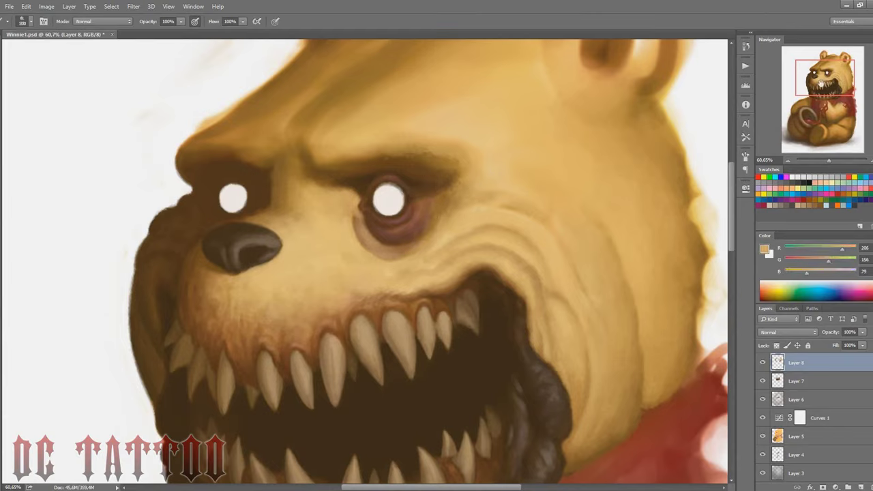
key(ctrl+shift+n)
key(Return)
Frame the face, sample browns and tans, and paint a faint shadow under the right eye.
drag(829, 71, 828, 67)
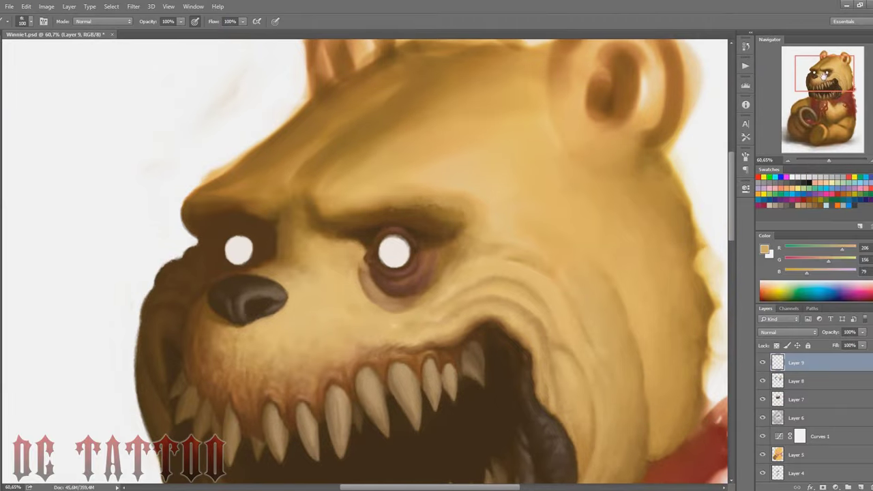
alt+click(272, 239)
alt+click(307, 257)
alt+click(382, 320)
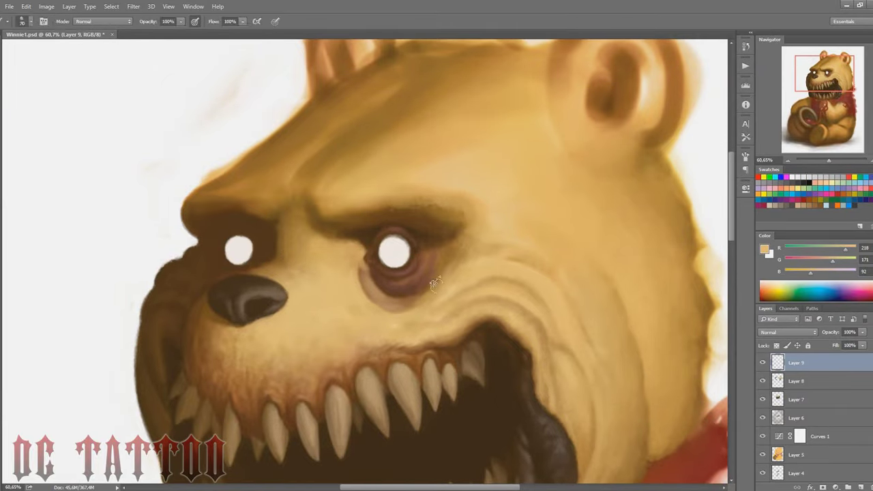
drag(416, 298, 377, 312)
alt+click(396, 309)
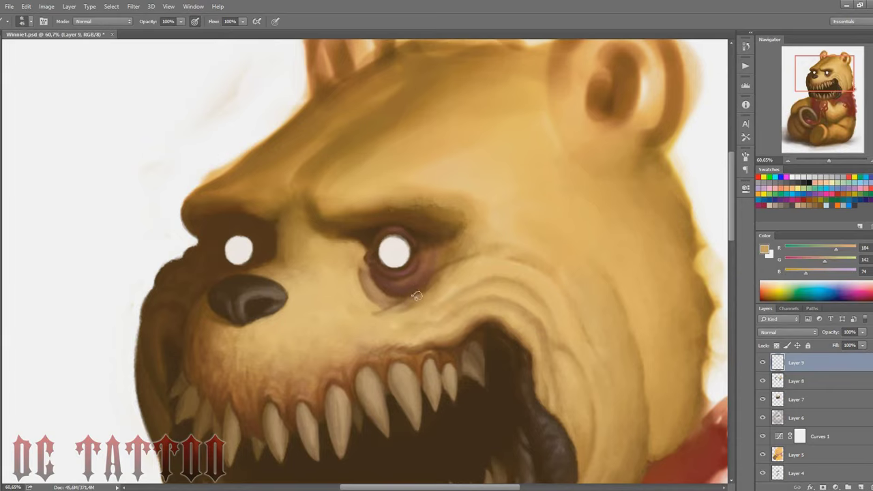
alt+click(452, 273)
key(bracketright)
key(bracketright)
key(bracketright)
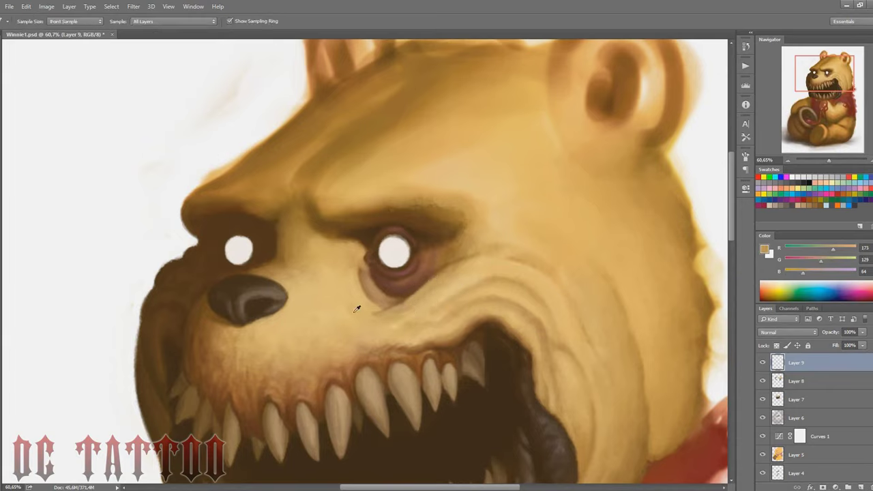
key(bracketleft)
key(bracketleft)
key(bracketleft)
Sample darker brown below the brow and light cheek tans, adjusting brush size.
alt+click(334, 258)
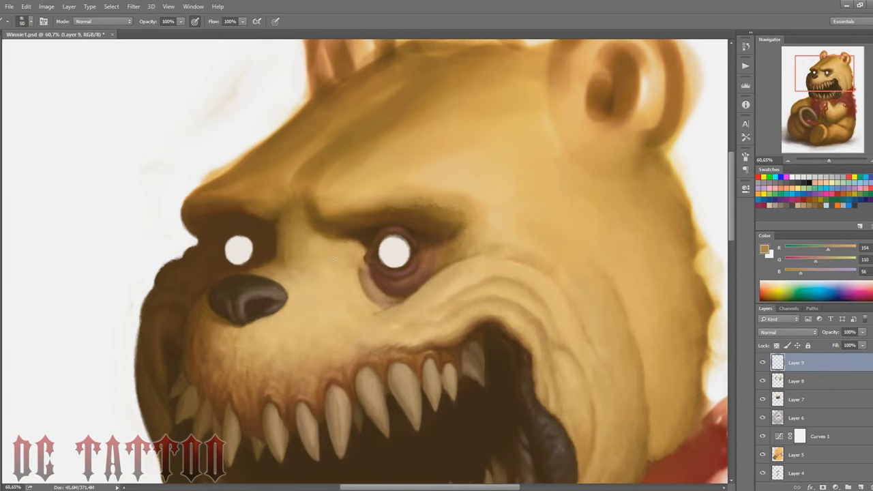
alt+click(438, 287)
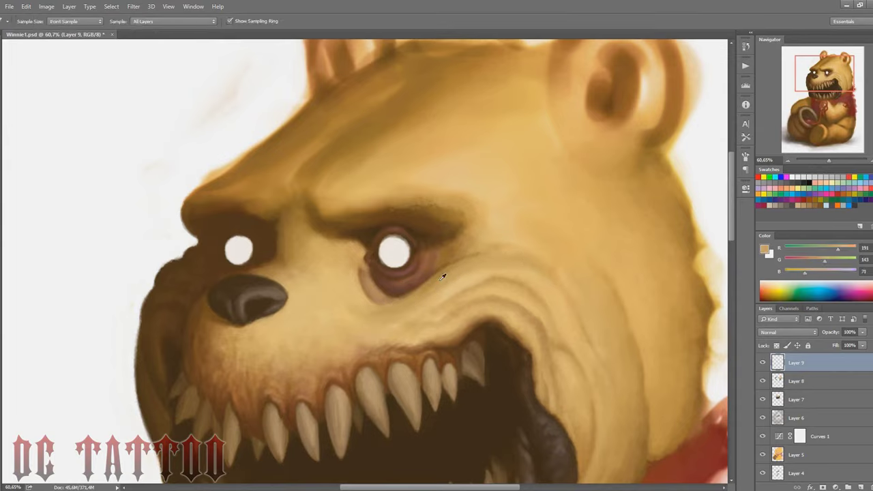
key(bracketleft)
key(bracketleft)
alt+click(428, 285)
key(bracketright)
alt+click(519, 255)
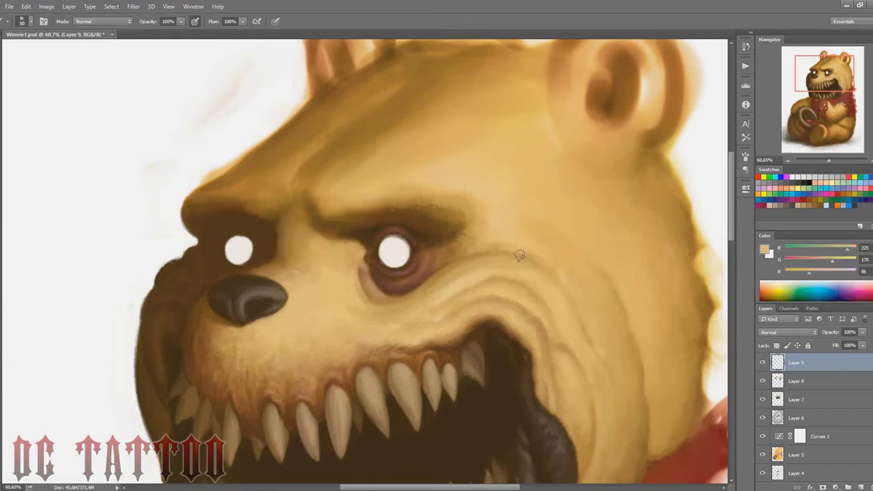
alt+click(467, 285)
Pick lighter and darker tans from the cheek folds while enlarging the brush.
alt+click(527, 271)
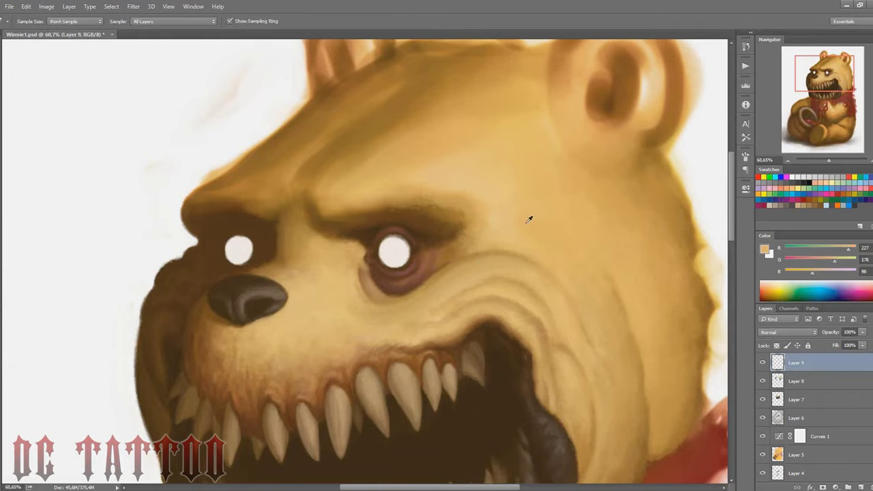
key(bracketright)
alt+click(462, 279)
key(bracketright)
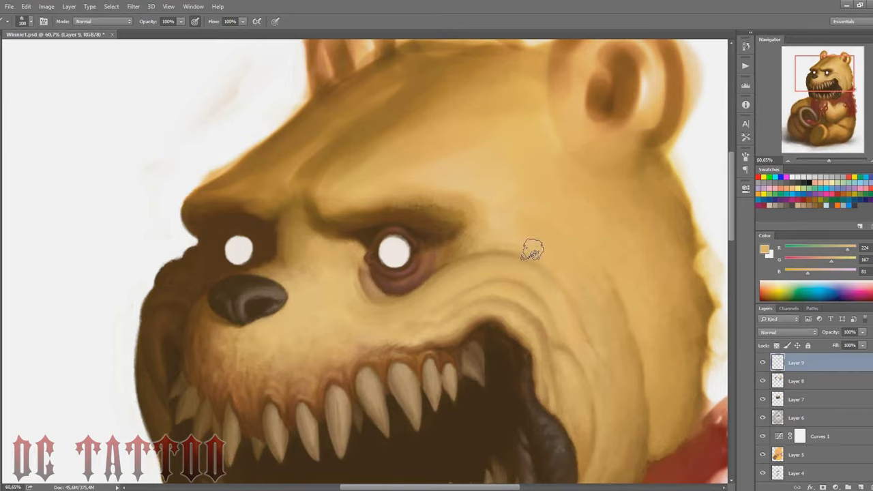
alt+click(559, 287)
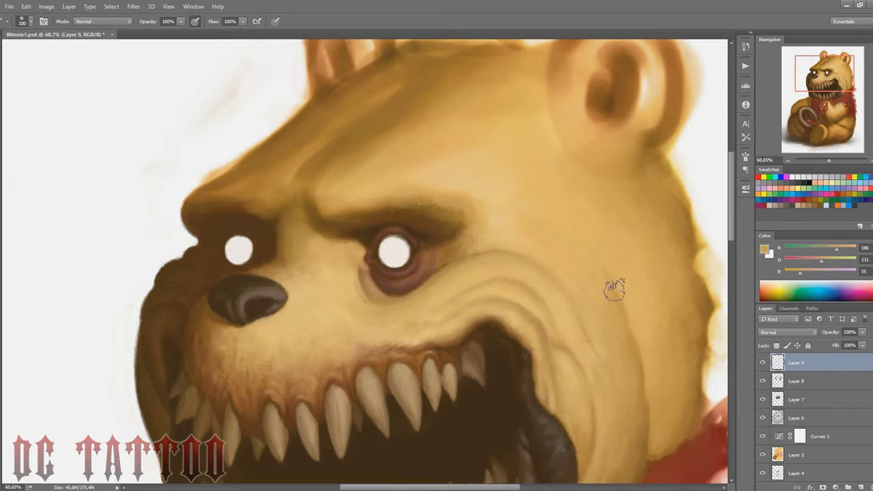
key(bracketright)
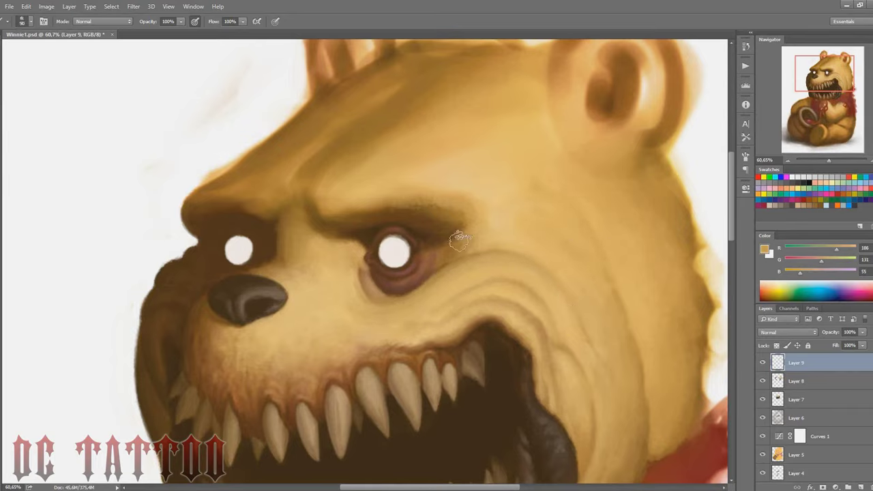
Darken the right part of the brow with a deep sampled brown.
alt+click(453, 220)
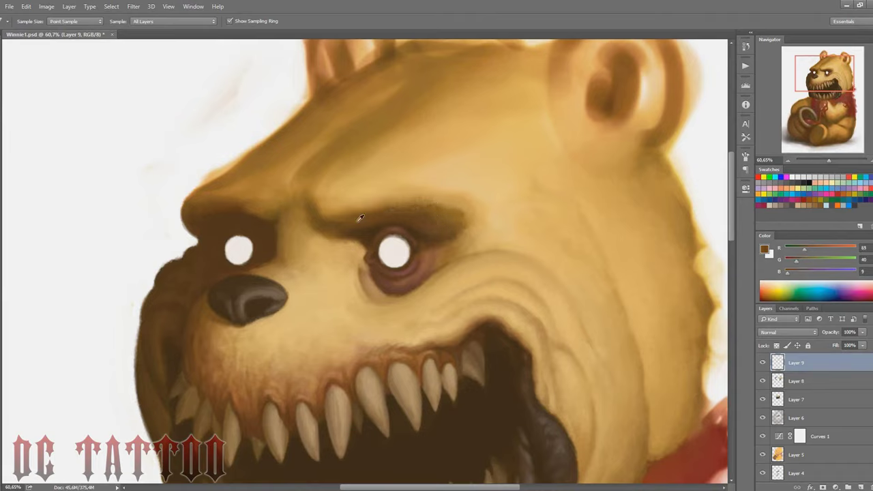
alt+click(404, 213)
key(bracketleft)
key(bracketleft)
key(bracketleft)
key(bracketright)
key(bracketright)
key(bracketright)
drag(370, 219, 477, 219)
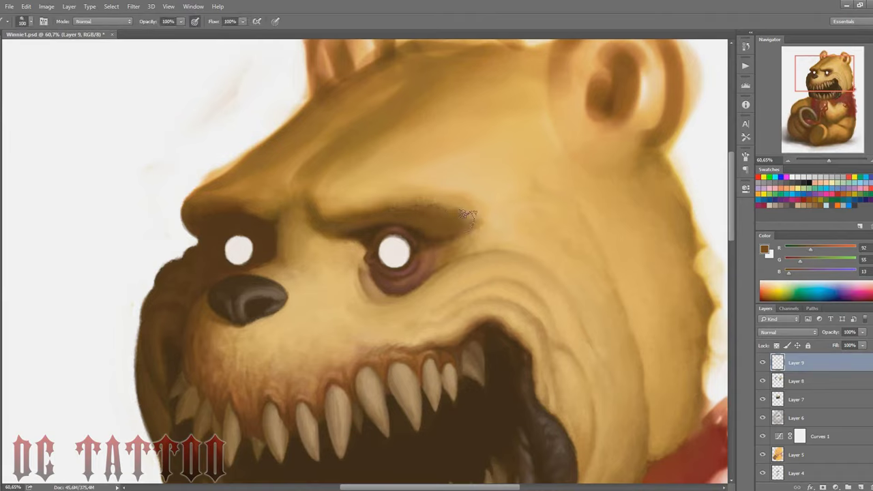
alt+click(411, 208)
alt+click(274, 218)
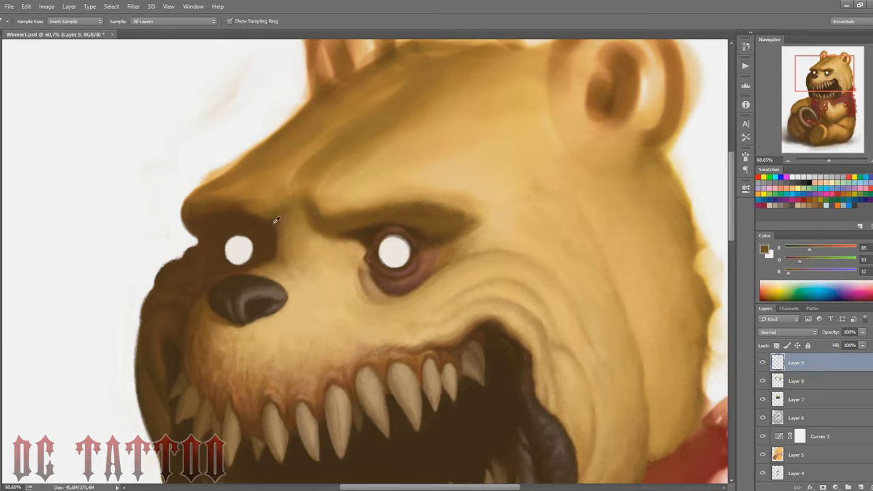
key(bracketleft)
key(bracketleft)
key(bracketleft)
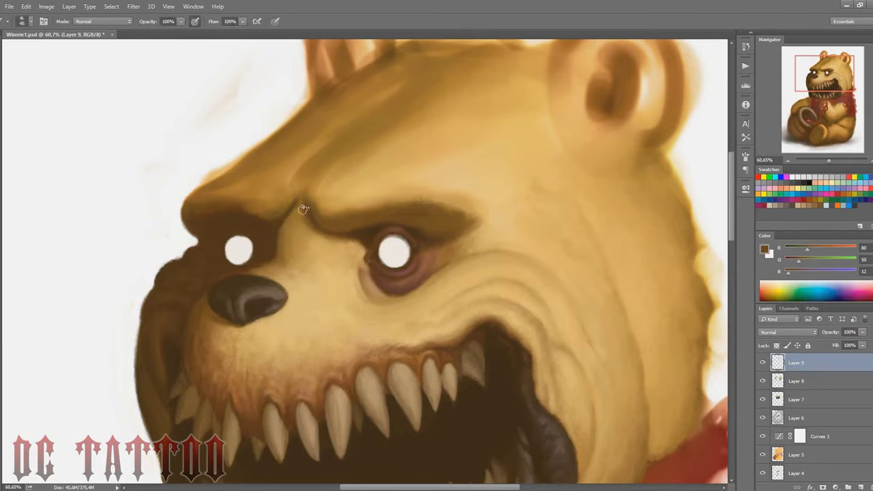
Lighten the brow ridge above the eye with yellow-brown and darken the brow's top edge.
alt+click(302, 179)
drag(295, 180, 318, 147)
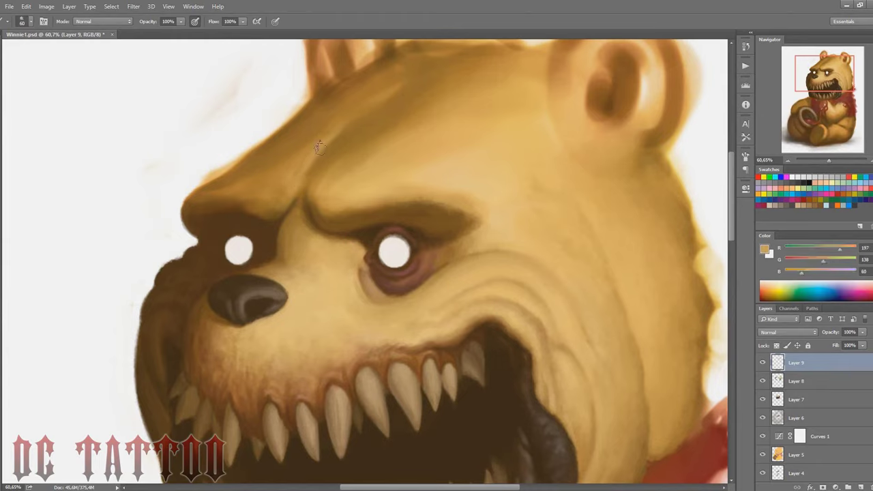
alt+click(195, 205)
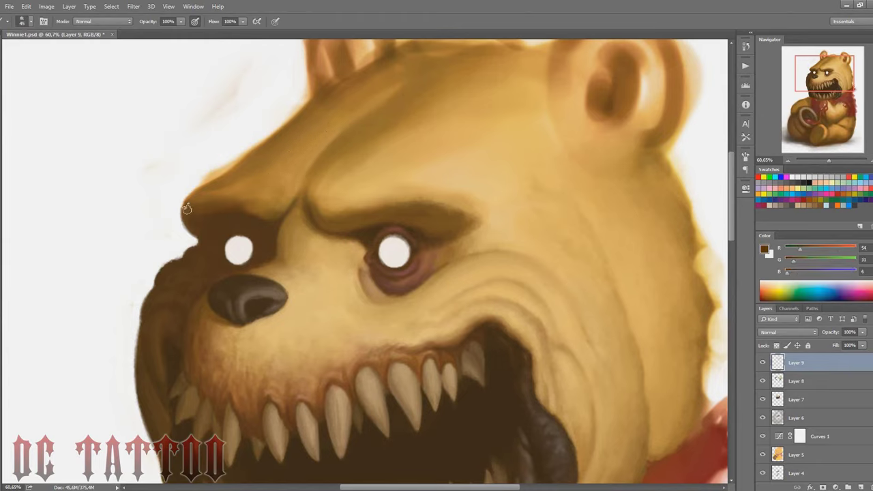
drag(212, 186, 259, 159)
alt+click(287, 136)
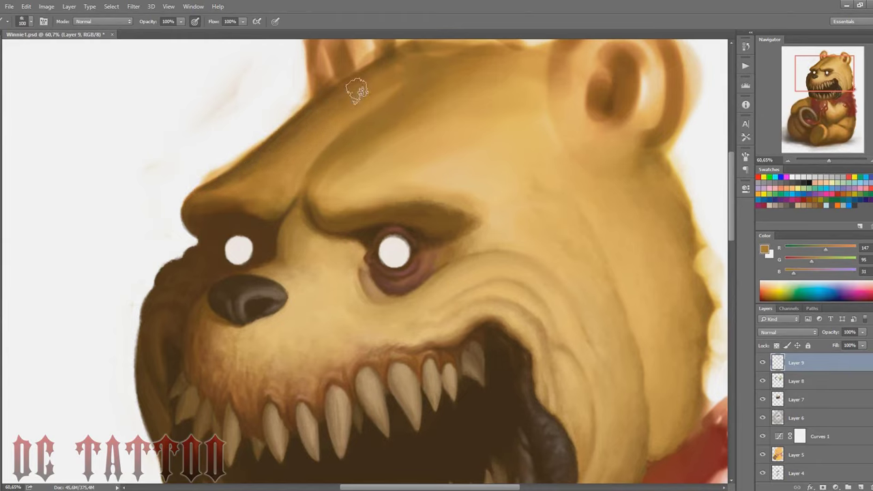
key(bracketright)
key(bracketright)
key(bracketright)
Sample forehead tans and darker brow browns with a smaller brush for finer brow work.
alt+click(426, 133)
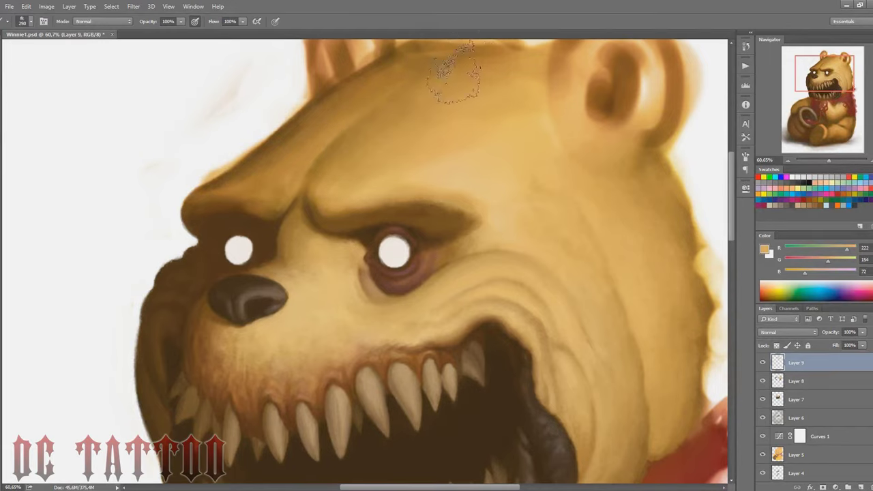
alt+click(403, 212)
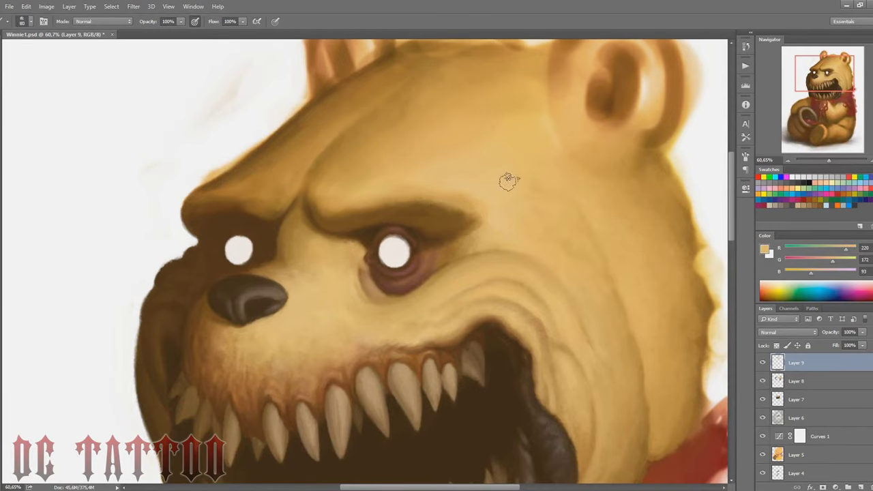
alt+click(359, 205)
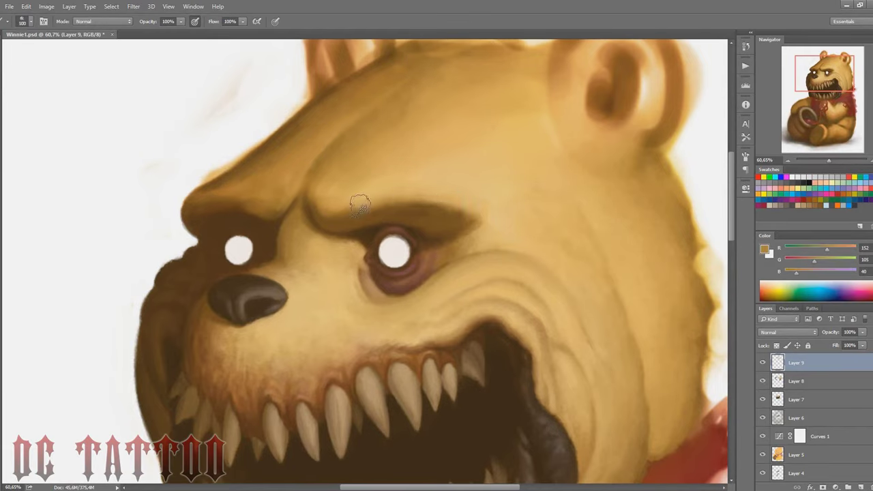
key(bracketleft)
key(bracketleft)
alt+click(474, 224)
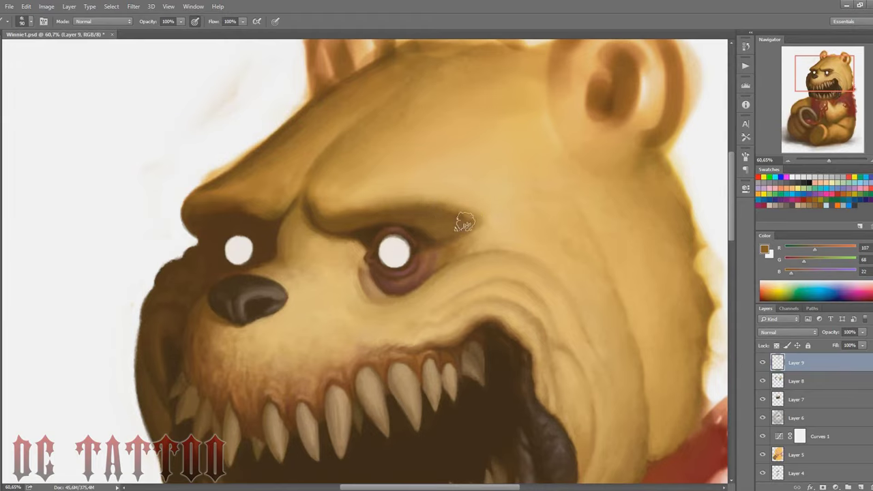
key(bracketleft)
key(bracketleft)
alt+click(337, 238)
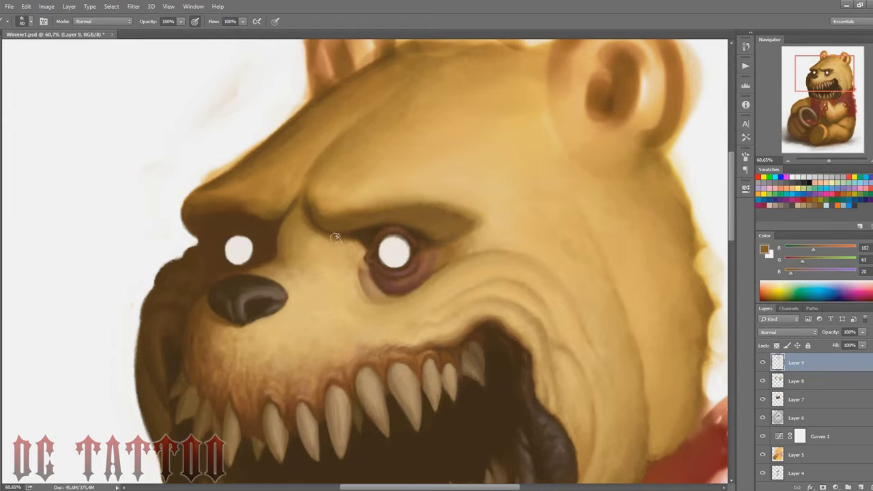
key(bracketright)
key(bracketright)
key(bracketright)
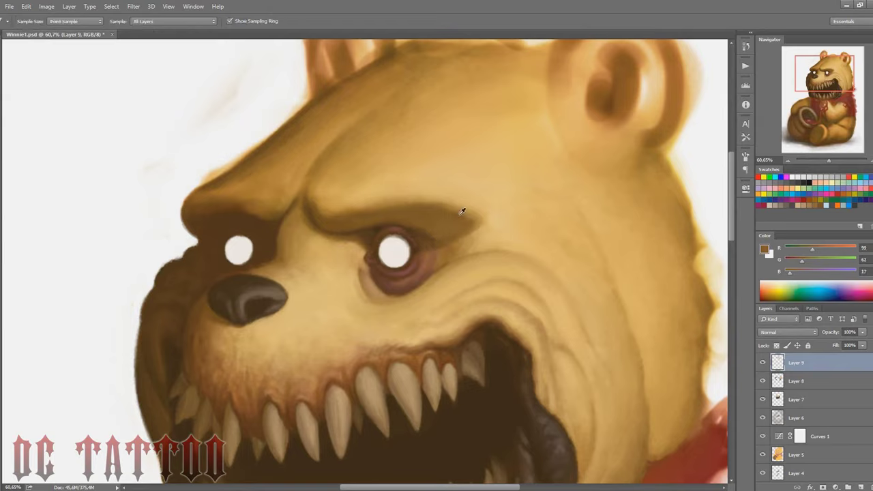
alt+click(314, 217)
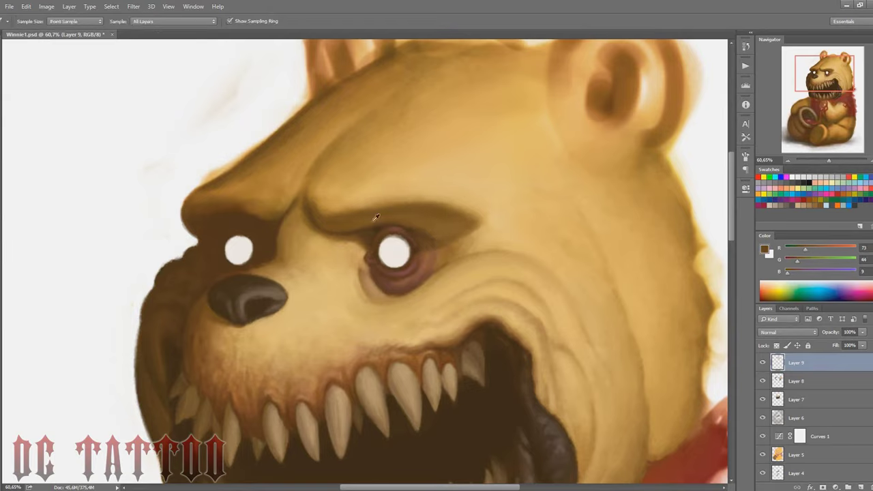
Blend skin tones around the eye with a light tan stroke below-left of it.
alt+click(464, 212)
alt+click(470, 215)
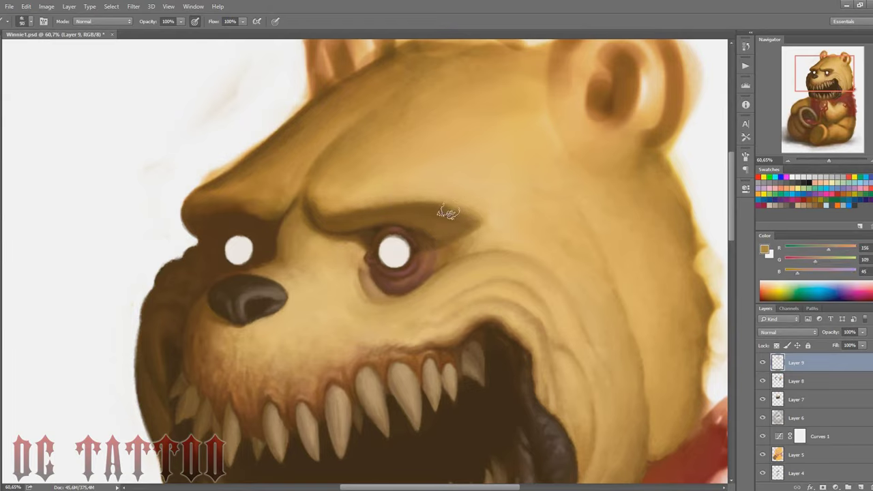
alt+click(458, 203)
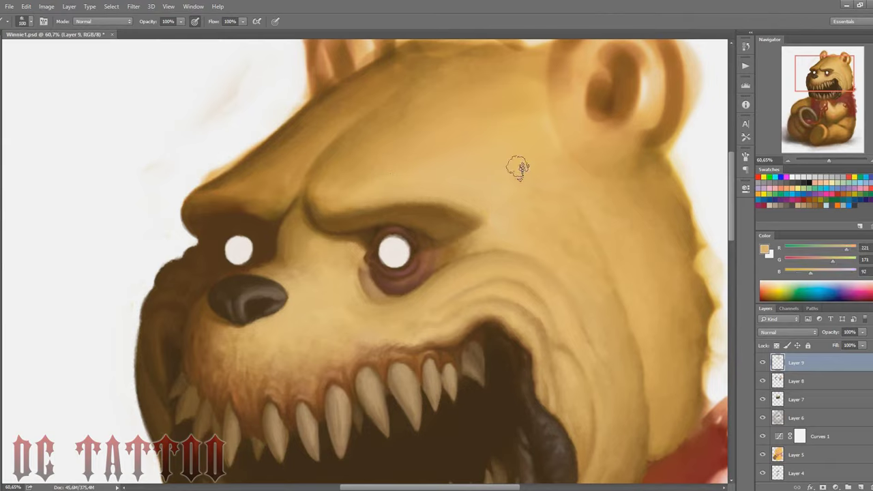
alt+click(458, 257)
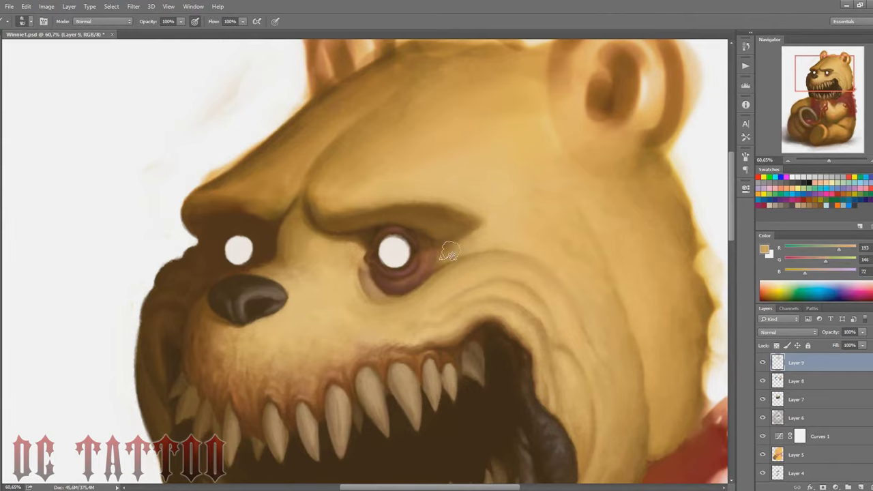
alt+click(362, 263)
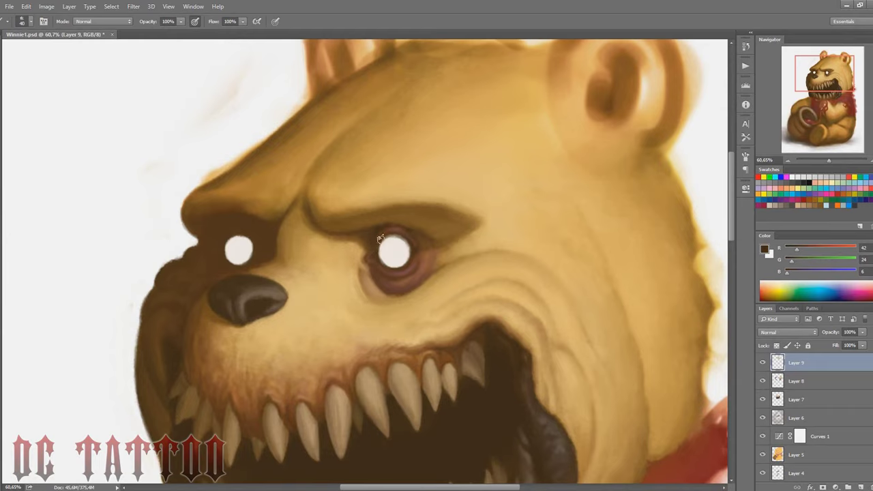
alt+click(374, 254)
key(bracketright)
key(bracketright)
key(bracketright)
drag(361, 252, 380, 294)
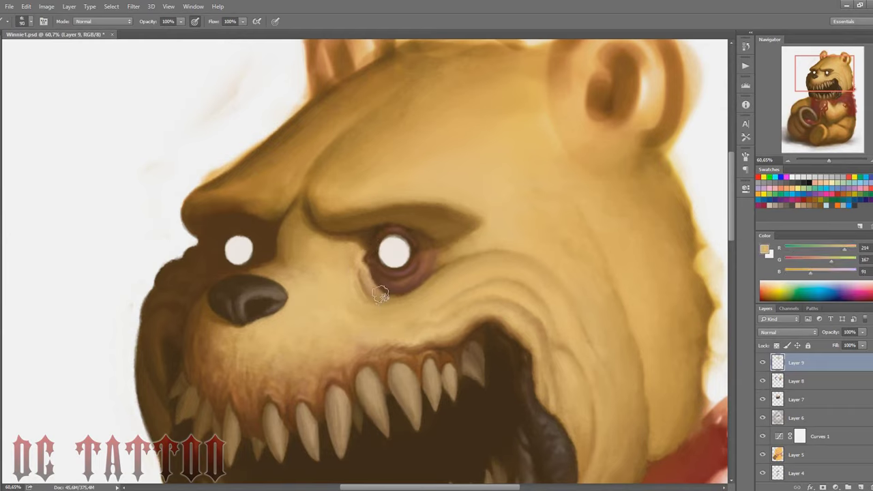
Sample dark shadow browns near the nose bridge and brow, resizing the brush.
alt+click(364, 252)
key(bracketright)
key(bracketright)
alt+click(252, 266)
key(bracketleft)
key(bracketleft)
key(bracketleft)
alt+click(284, 274)
key(bracketright)
key(bracketright)
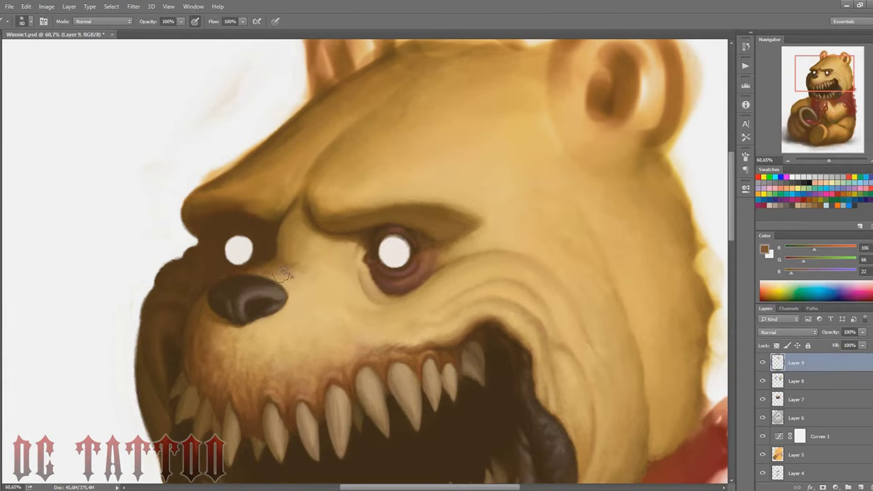
alt+click(286, 272)
alt+click(298, 196)
alt+click(298, 195)
alt+click(277, 229)
Enlarge the brush for broad tan blending, then pick dark brown for the head outline.
alt+click(571, 190)
key(bracketright)
key(bracketright)
key(bracketright)
key(bracketright)
key(bracketright)
key(bracketright)
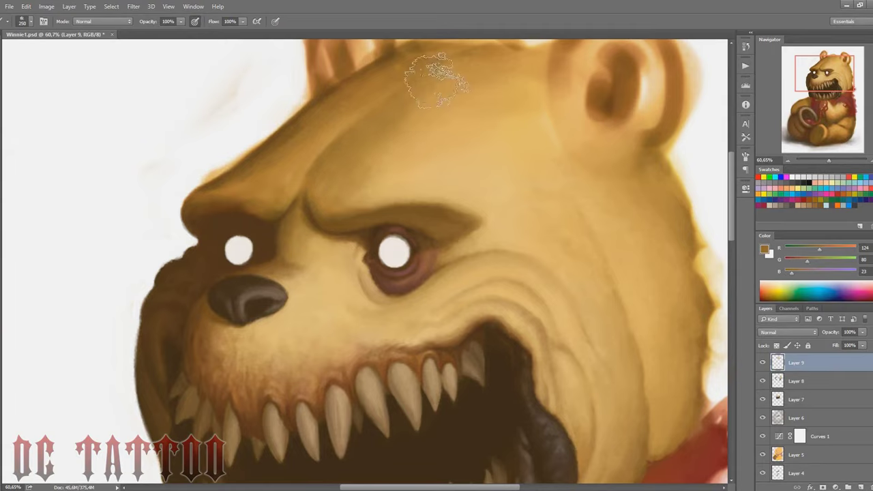
alt+click(428, 122)
key(bracketright)
key(bracketright)
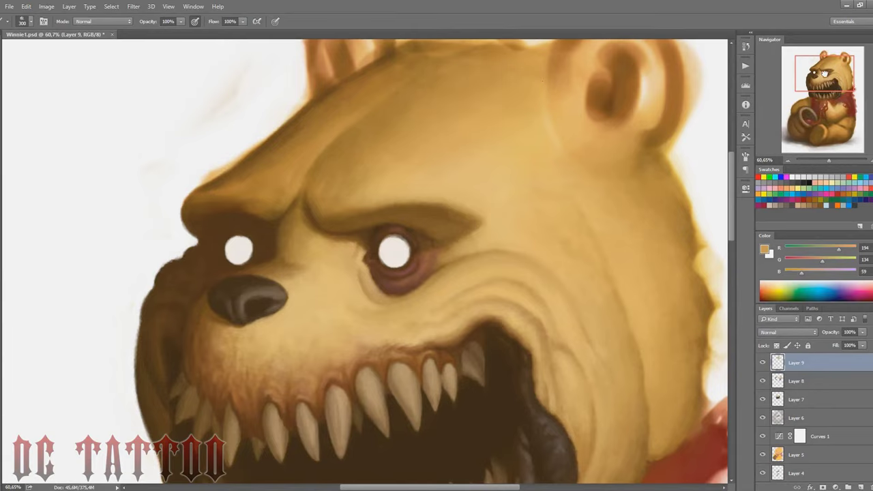
scroll(234, 279, up, 3)
key(bracketleft)
key(bracketleft)
key(bracketleft)
alt+click(234, 279)
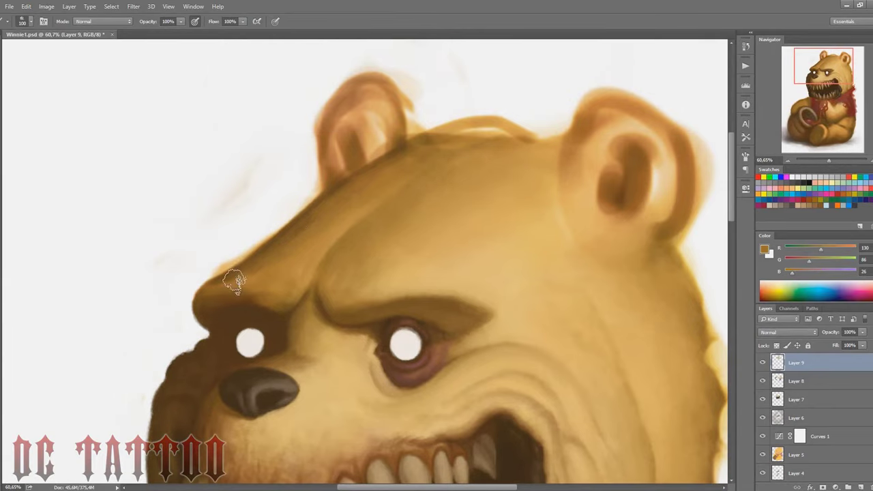
Darken the top of the head between the ears with a brown stroke.
drag(490, 140, 552, 134)
key(bracketright)
key(bracketright)
alt+click(477, 140)
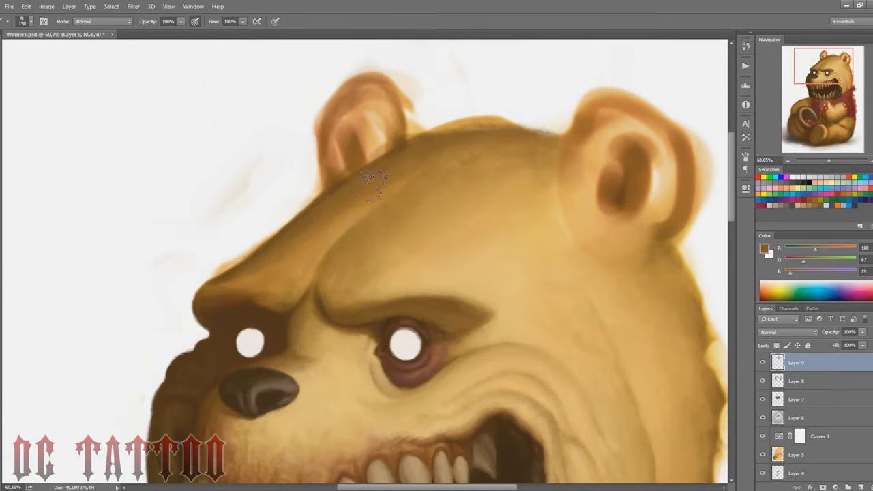
key(bracketleft)
key(bracketleft)
key(bracketleft)
Paint white over the tan streaks on the background.
alt+click(179, 209)
drag(244, 146, 253, 204)
drag(225, 259, 246, 253)
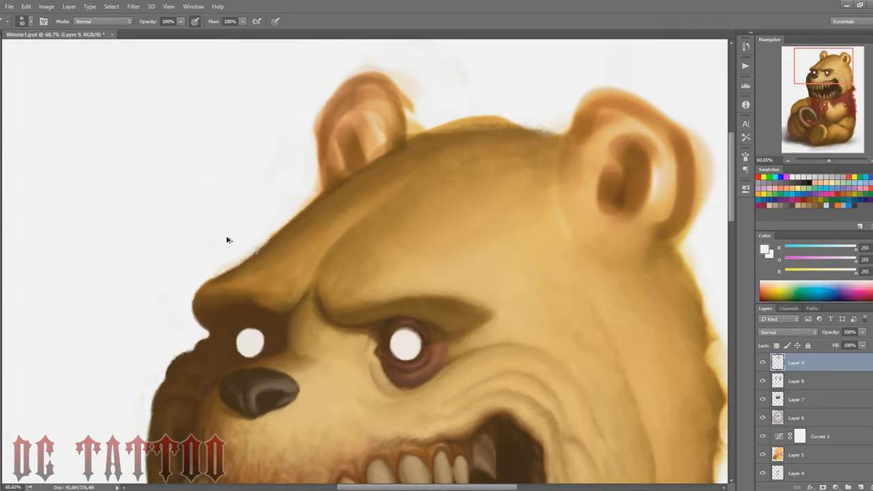
key(i)
click(307, 182)
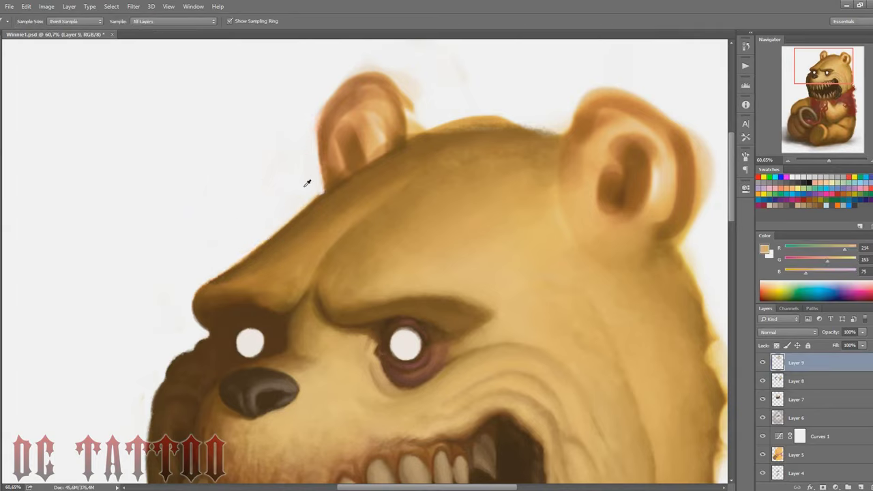
key(b)
key(x)
Outline the top of the right ear and fill its inside with dark brown.
alt+click(333, 187)
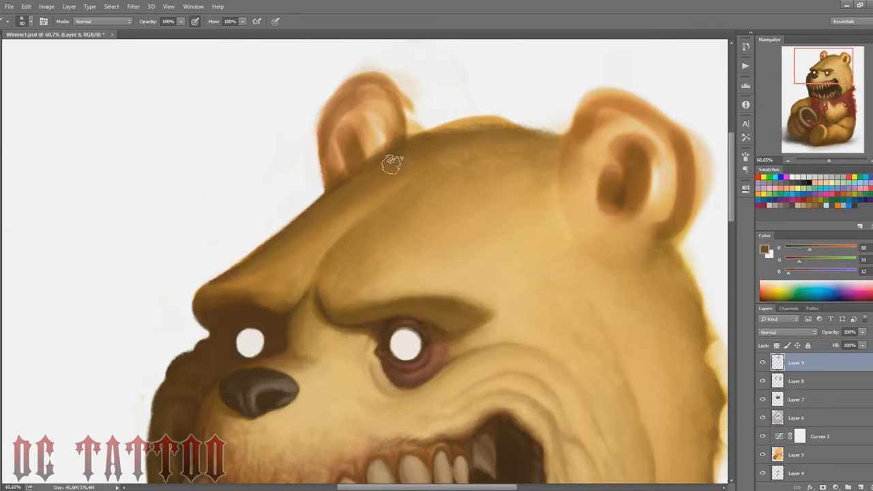
key(bracketright)
key(bracketright)
key(bracketright)
key(bracketleft)
key(bracketleft)
key(bracketleft)
alt+click(551, 138)
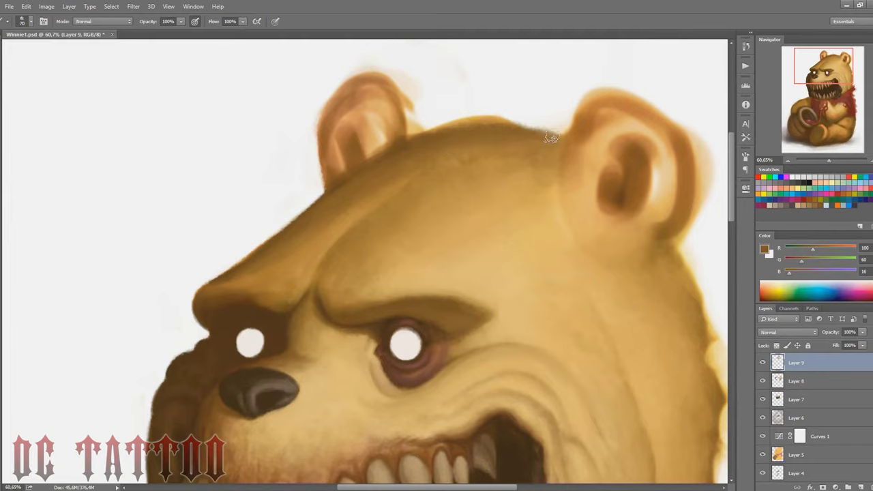
mouse_move(566, 158)
mouse_down()
mouse_move(662, 123)
mouse_move(682, 232)
mouse_up()
mouse_move(567, 177)
mouse_down()
mouse_move(612, 153)
mouse_move(643, 245)
mouse_up()
Lighten the right ear's interior with light tan strokes around a darker centre.
key(bracketright)
key(bracketright)
key(bracketright)
alt+click(661, 219)
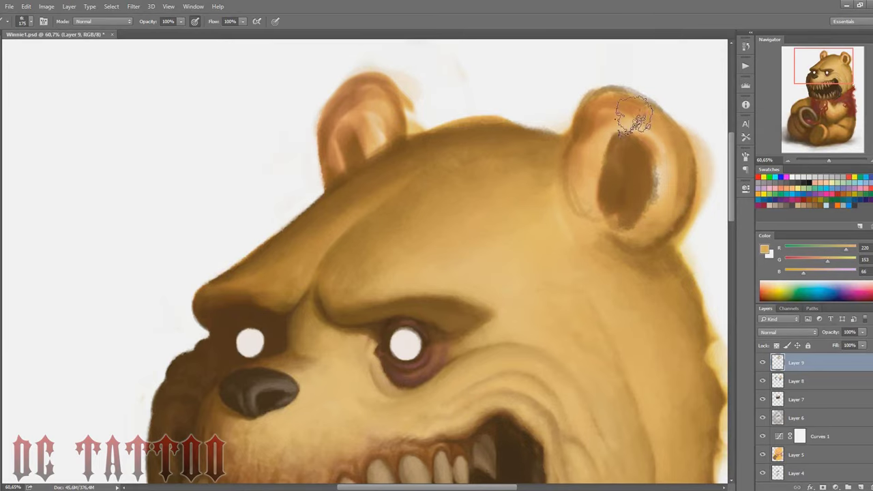
drag(623, 117, 624, 205)
alt+click(532, 263)
key(bracketleft)
key(bracketleft)
drag(600, 112, 634, 177)
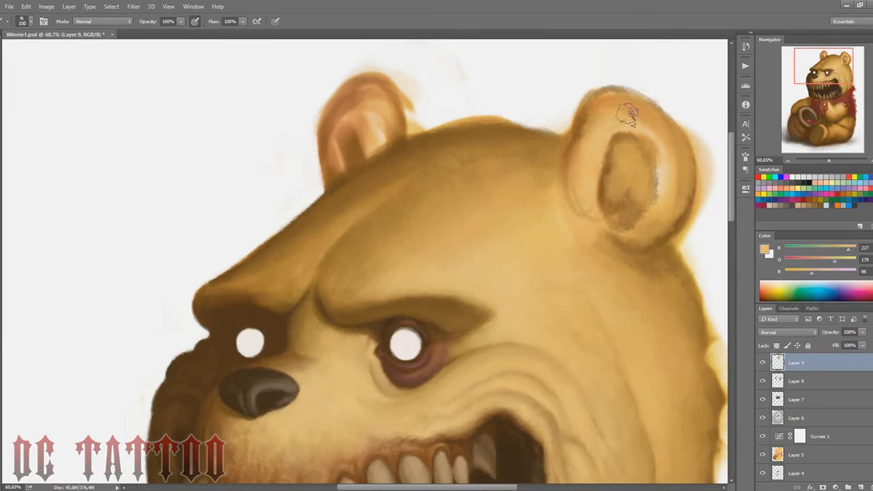
drag(640, 123, 607, 204)
mouse_move(607, 143)
mouse_down()
mouse_move(614, 218)
mouse_move(624, 133)
mouse_move(653, 189)
mouse_move(614, 123)
mouse_up()
Sample dark brown and orange-tan from the ear, enlarge the brush, and recentre the head.
key(bracketleft)
key(bracketleft)
key(bracketleft)
alt+click(606, 202)
key(bracketright)
key(bracketright)
key(bracketright)
alt+click(616, 93)
key(bracketright)
key(bracketright)
key(bracketright)
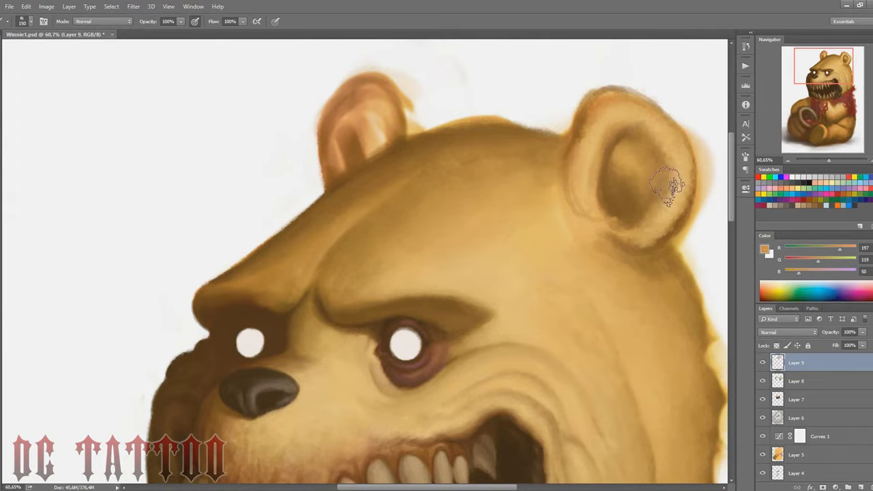
drag(679, 228, 574, 244)
Blend the forehead into the right ear and outline the ear's edge in dark brown.
key(bracketleft)
alt+click(448, 203)
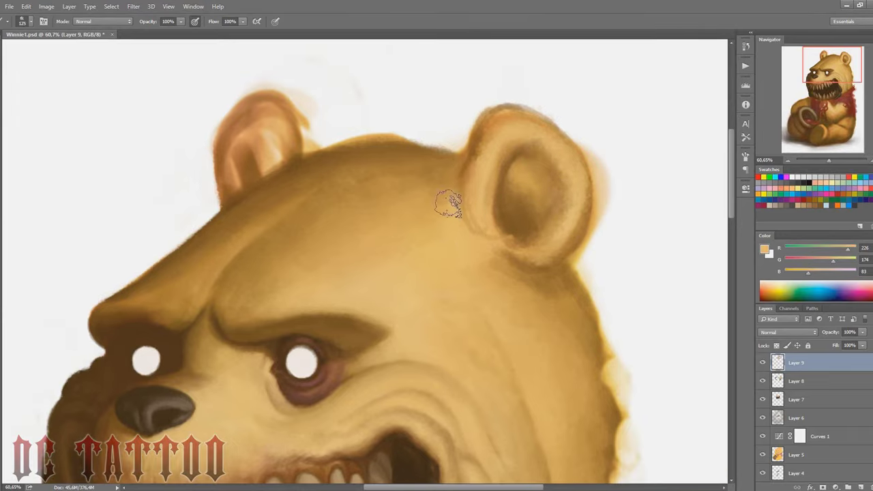
mouse_move(448, 203)
mouse_down()
mouse_move(428, 195)
mouse_move(477, 243)
mouse_up()
key(bracketright)
key(bracketright)
alt+click(554, 290)
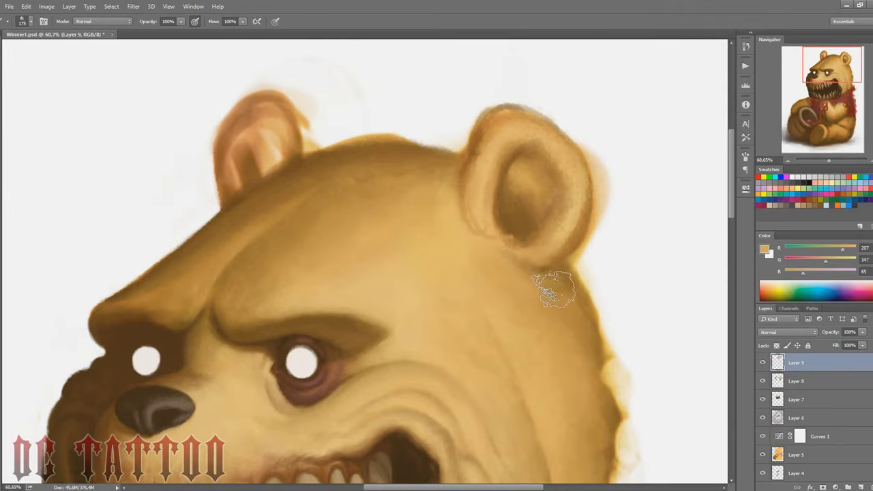
key(bracketleft)
key(bracketleft)
key(bracketleft)
alt+click(576, 297)
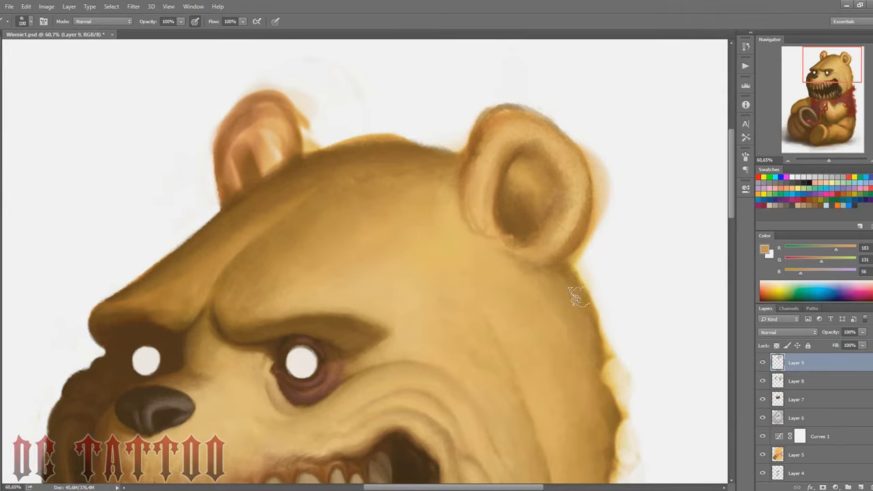
key(bracketleft)
key(bracketleft)
key(bracketleft)
alt+click(456, 154)
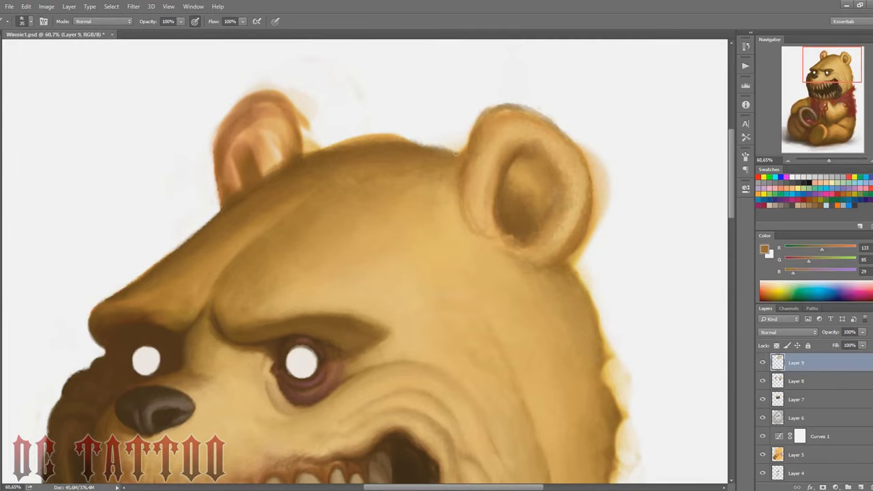
key(bracketright)
alt+click(458, 152)
mouse_move(473, 137)
mouse_down()
mouse_move(516, 96)
mouse_move(576, 249)
mouse_move(523, 170)
mouse_move(529, 225)
mouse_up()
Darken the right ear's lower-left, upper-right and right rims with sampled browns.
alt+click(533, 136)
alt+click(503, 168)
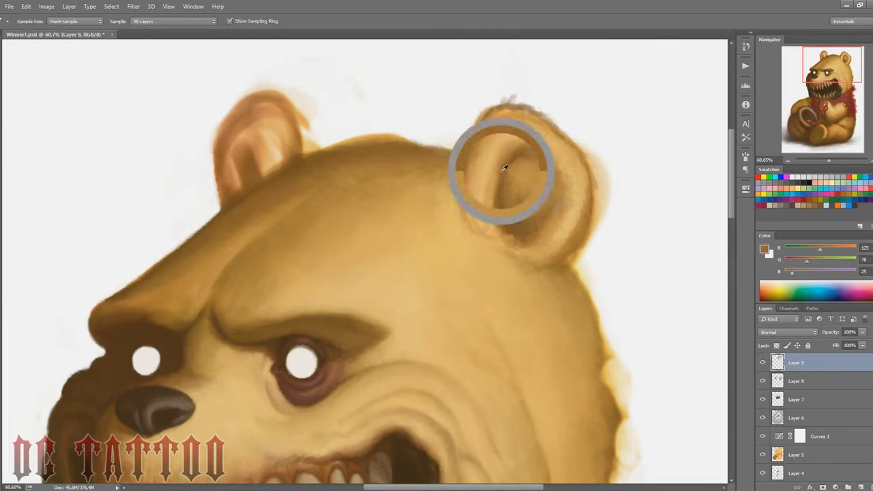
alt+click(468, 163)
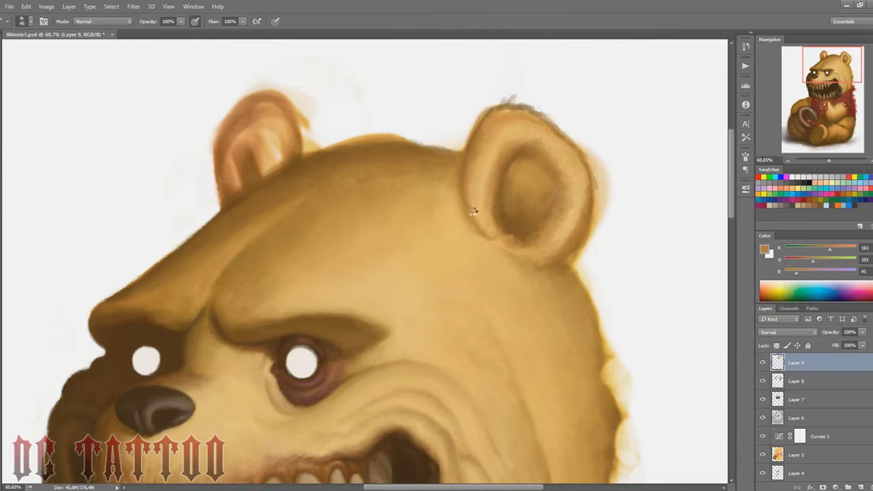
drag(466, 197, 479, 222)
drag(537, 121, 548, 138)
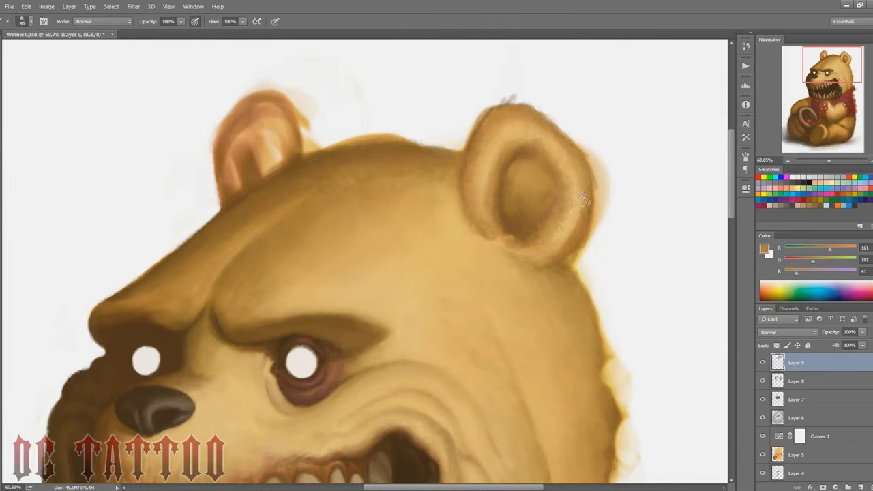
drag(583, 197, 571, 239)
Paint soft mid-brown shading inside the right ear's hollow and blend it.
key(bracketleft)
alt+click(461, 178)
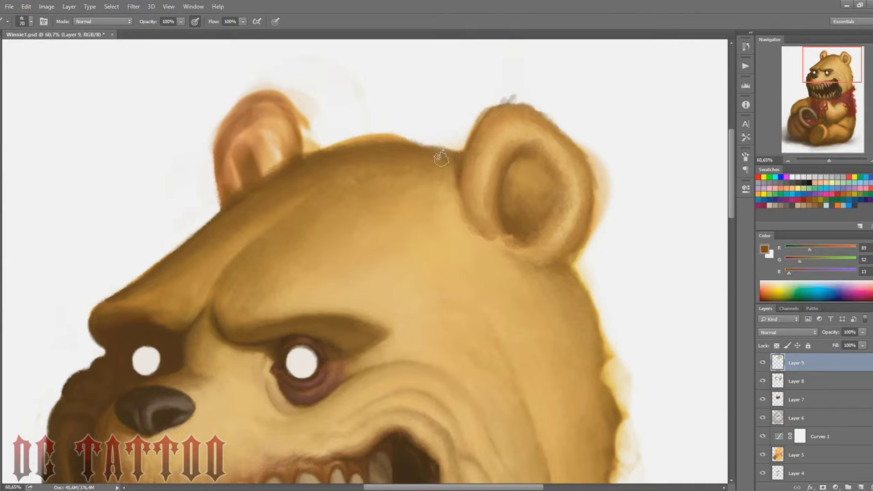
key(bracketright)
key(bracketright)
key(bracketright)
key(bracketright)
key(bracketright)
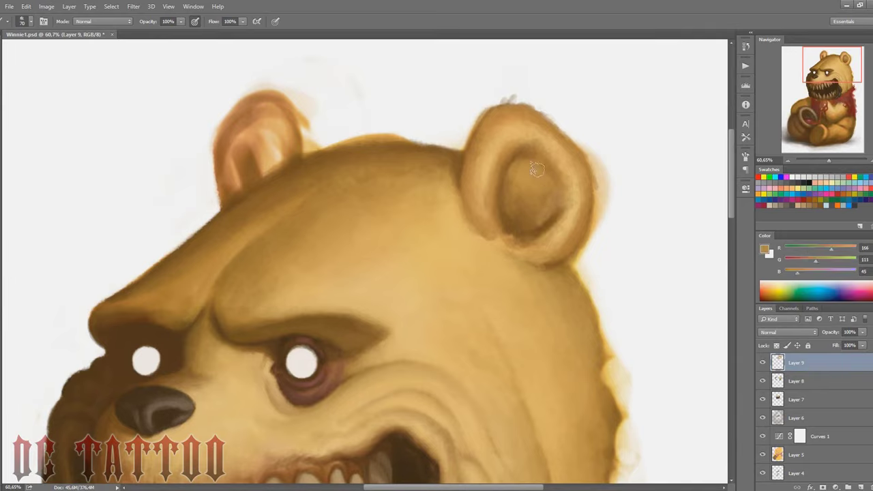
alt+click(535, 205)
drag(525, 178, 551, 219)
key(bracketleft)
key(bracketleft)
key(bracketleft)
alt+click(550, 218)
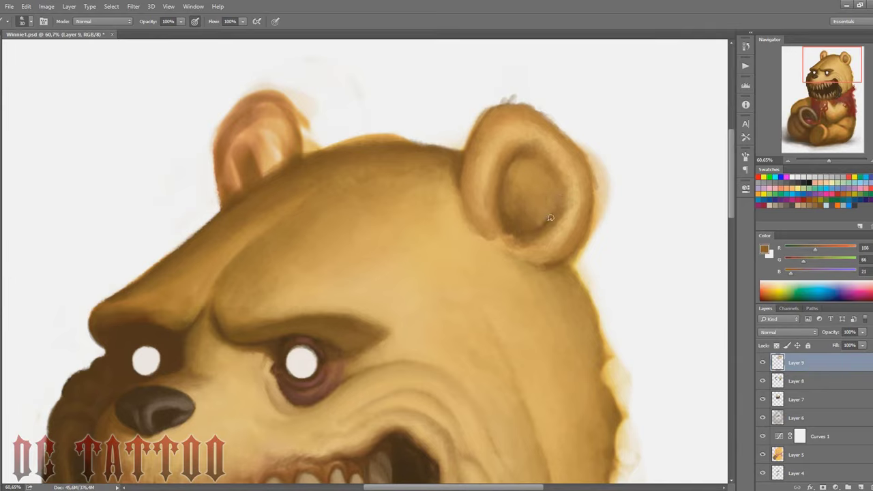
alt+click(593, 167)
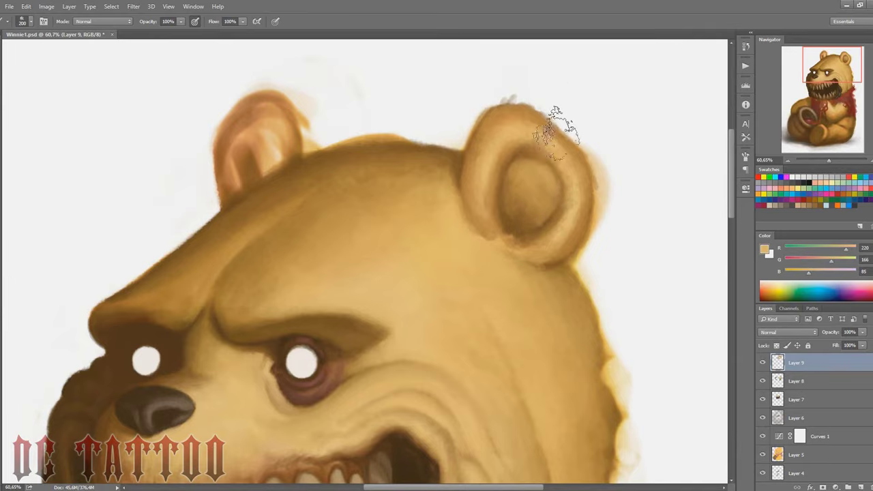
key(bracketright)
key(bracketright)
key(bracketright)
drag(521, 161, 503, 175)
Repaint the lower inner right ear using sampled light tans and browns.
key(bracketleft)
key(bracketleft)
key(bracketleft)
alt+click(556, 180)
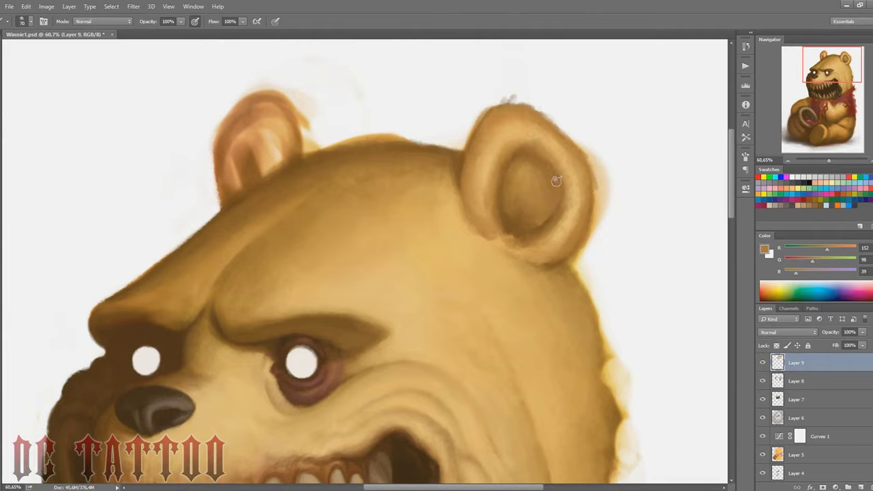
alt+click(556, 225)
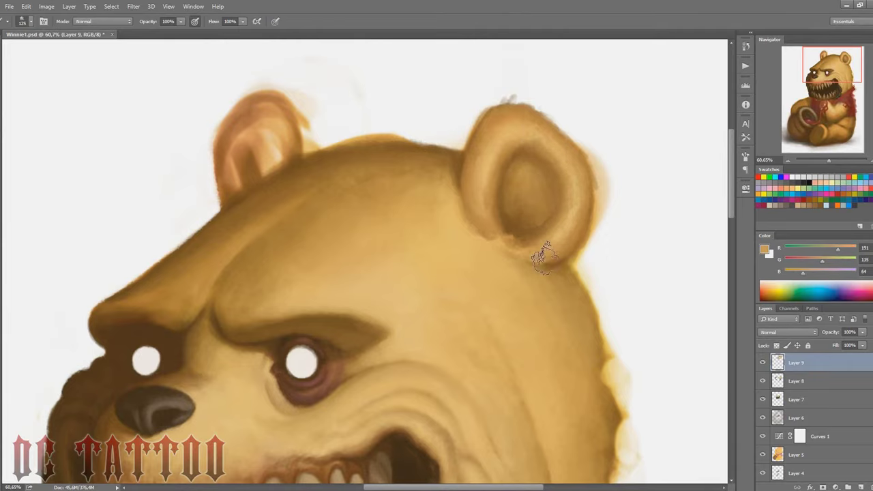
alt+click(549, 241)
key(bracketleft)
key(bracketleft)
key(bracketleft)
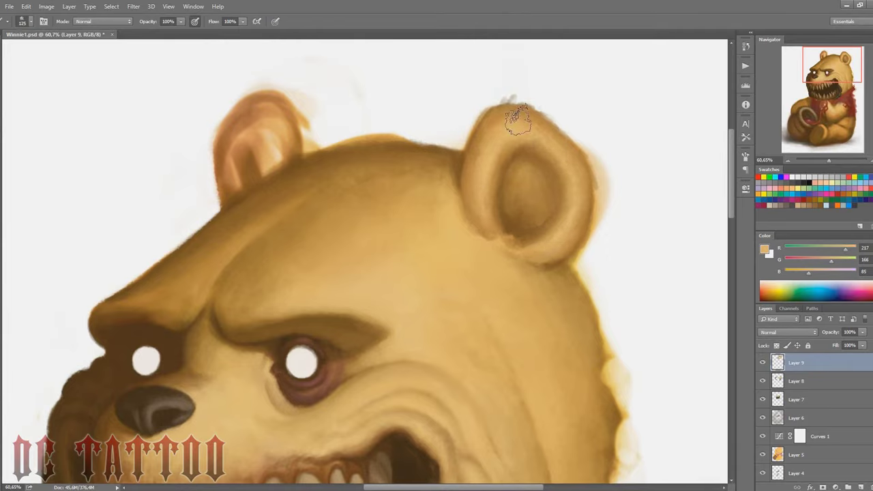
alt+click(481, 236)
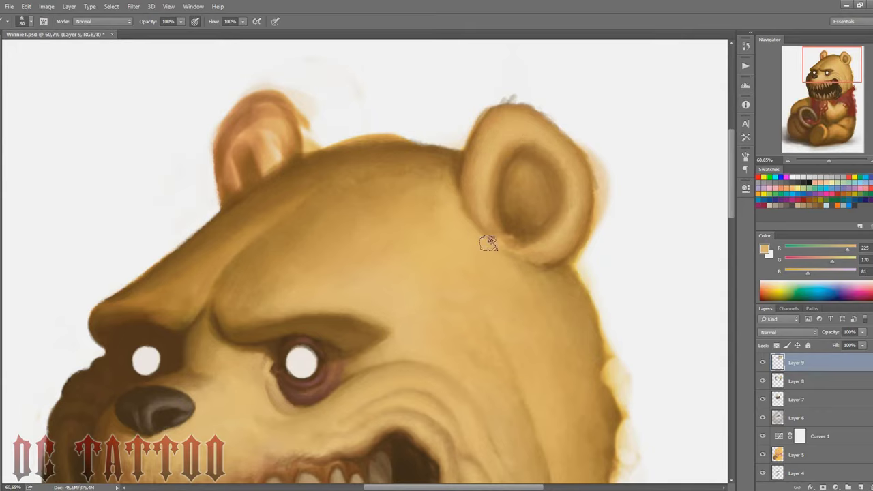
alt+click(515, 270)
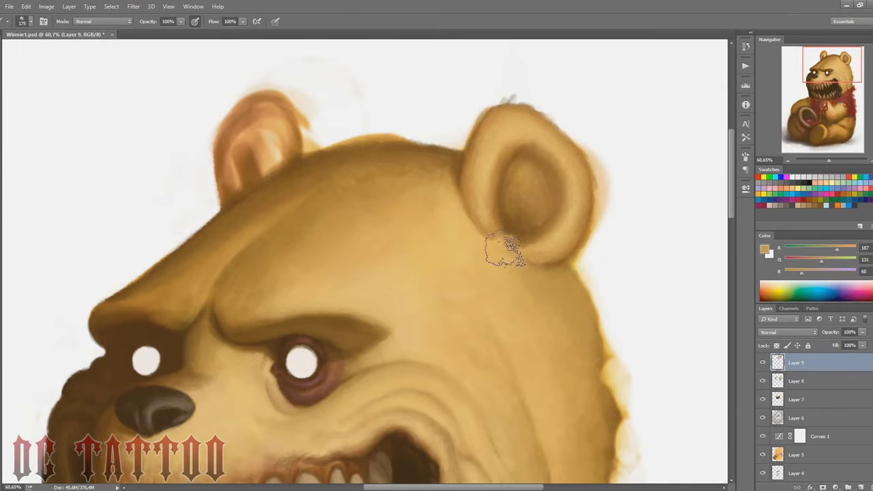
alt+click(505, 252)
key(bracketright)
key(bracketright)
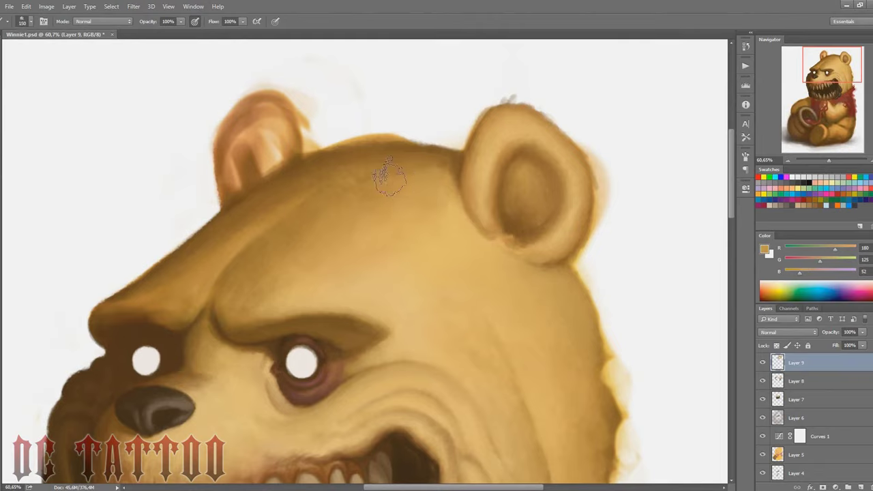
alt+click(341, 164)
key(bracketleft)
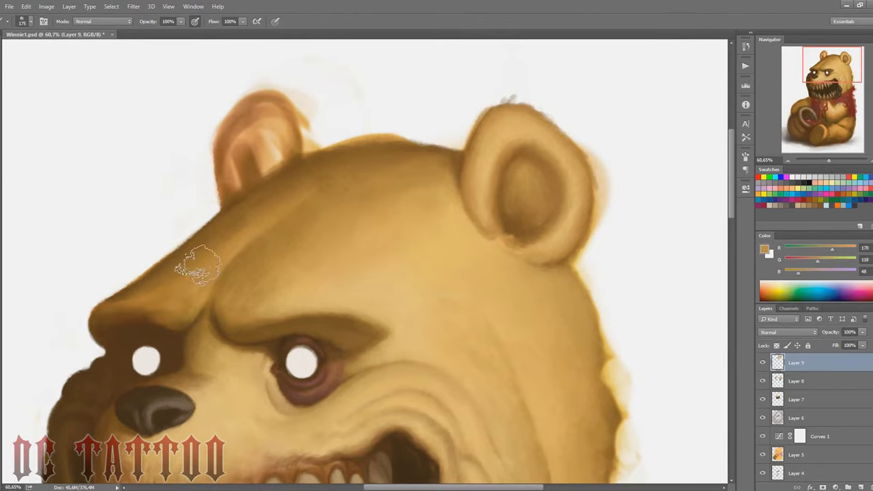
alt+click(423, 211)
key(bracketright)
key(bracketright)
key(bracketright)
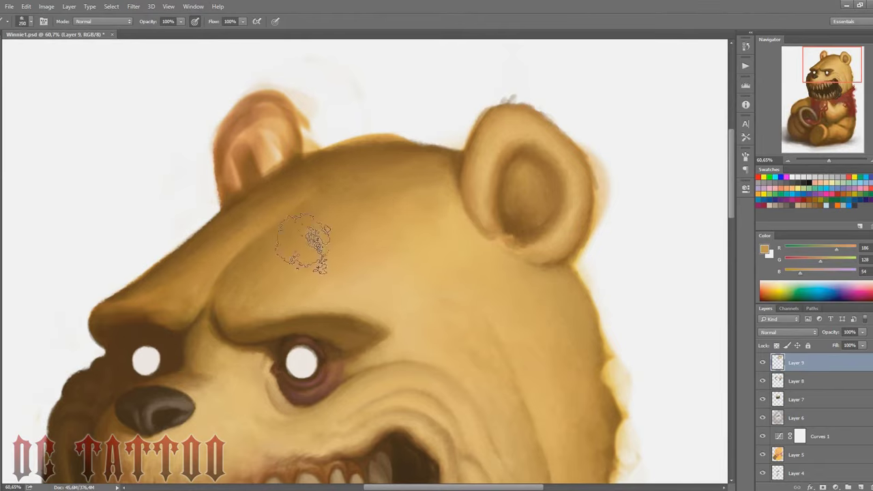
key(bracketleft)
key(bracketleft)
key(bracketleft)
alt+click(521, 239)
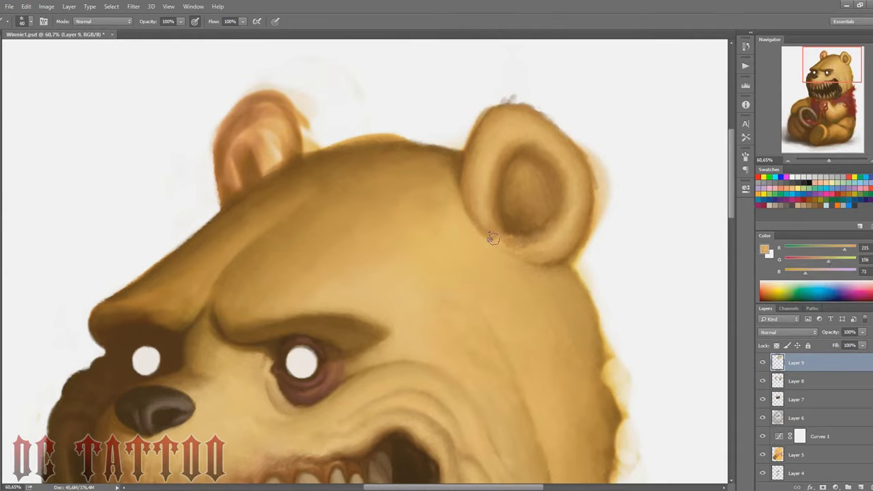
alt+click(534, 242)
alt+click(498, 230)
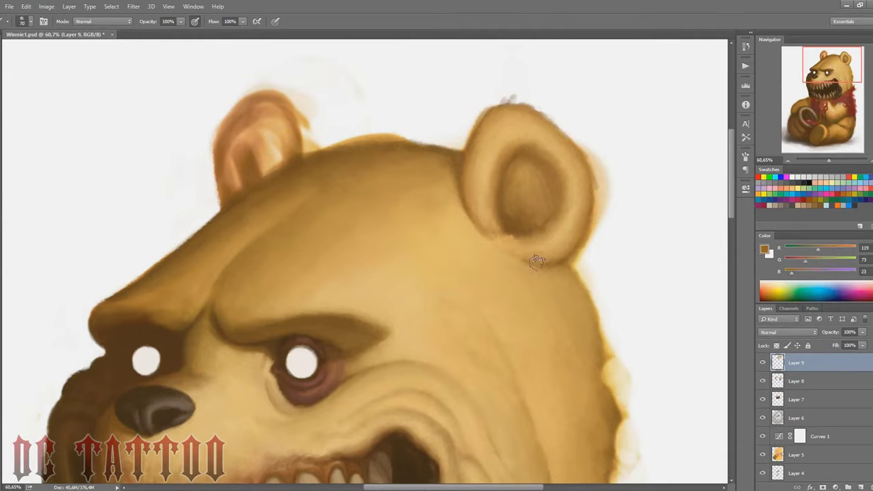
alt+click(570, 240)
alt+click(506, 235)
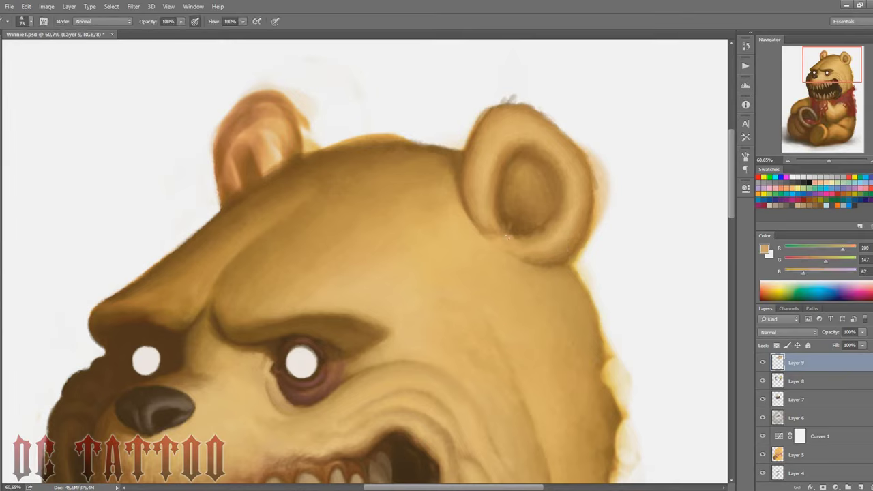
mouse_move(486, 225)
mouse_down()
mouse_move(518, 246)
mouse_move(566, 225)
mouse_up()
Brush white over the halo around the right ear and along the head's top edge.
alt+click(575, 121)
key(bracketright)
mouse_move(579, 257)
mouse_down()
mouse_move(606, 156)
mouse_move(596, 181)
mouse_move(584, 143)
mouse_move(603, 201)
mouse_up()
mouse_move(460, 109)
mouse_down()
mouse_move(507, 91)
mouse_move(534, 96)
mouse_move(516, 80)
mouse_up()
mouse_move(321, 139)
mouse_down()
mouse_move(438, 137)
mouse_move(468, 125)
mouse_move(458, 142)
mouse_up()
Pick a dark brown and bring the left ear into view.
key(bracketleft)
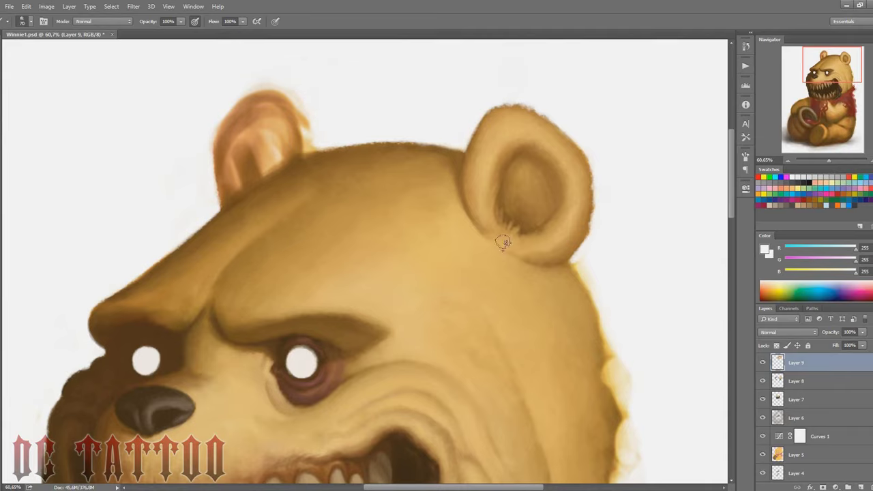
alt+click(502, 240)
mouse_move(222, 190)
mouse_down()
mouse_move(297, 191)
mouse_move(348, 113)
mouse_move(302, 127)
mouse_move(302, 171)
mouse_move(316, 192)
mouse_move(353, 132)
mouse_up()
key(bracketright)
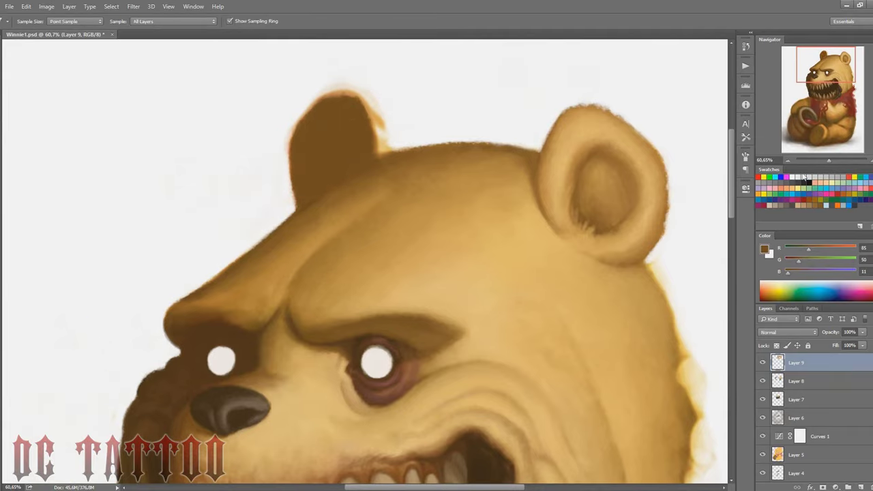
Whiten the left ear's outer edge, then paint its tan rim and dark hollow.
alt+click(288, 107)
key(bracketleft)
mouse_move(288, 107)
mouse_down()
mouse_move(331, 85)
mouse_move(370, 91)
mouse_move(399, 144)
mouse_up()
alt+click(364, 173)
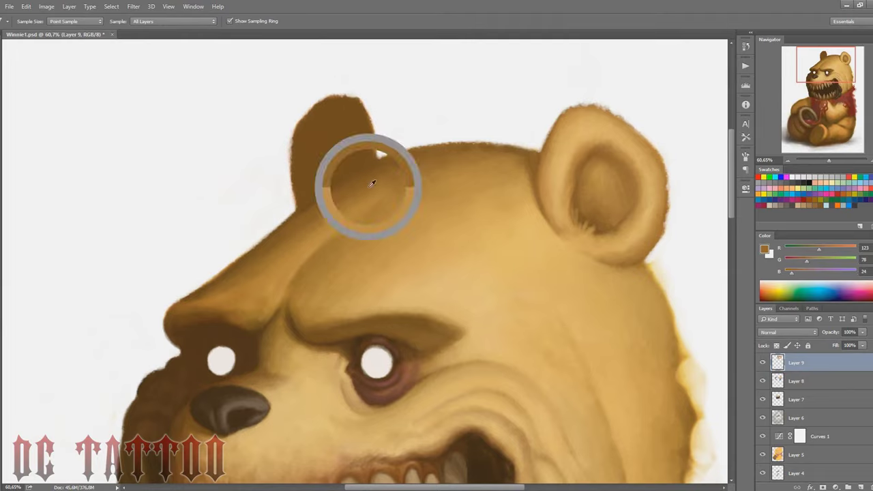
key(bracketright)
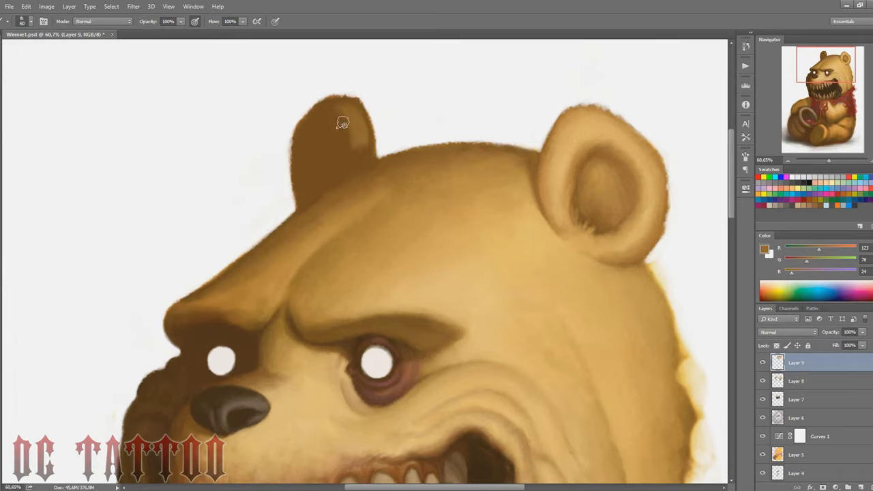
mouse_move(342, 123)
mouse_down()
mouse_move(335, 102)
mouse_move(331, 180)
mouse_move(312, 161)
mouse_move(325, 179)
mouse_move(335, 171)
mouse_move(318, 159)
mouse_up()
Darken and smooth the left ear's inner hollow with resampled browns.
key(bracketright)
alt+click(332, 120)
key(bracketright)
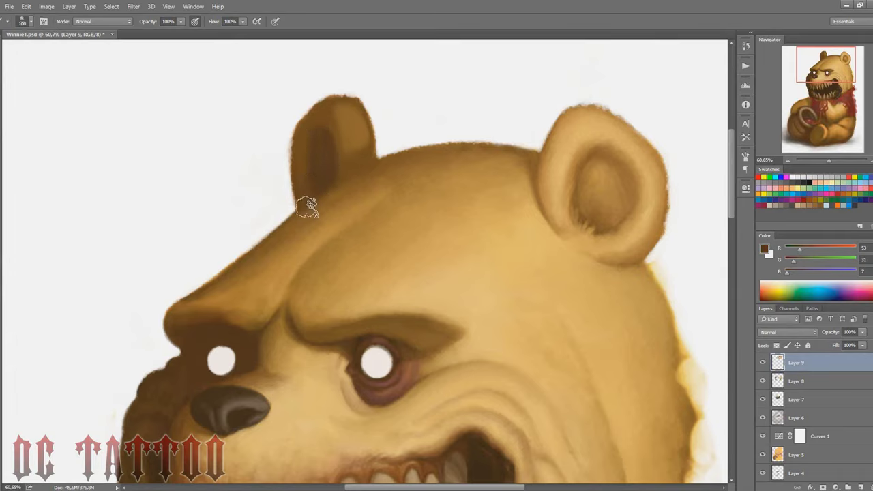
drag(327, 127, 350, 117)
alt+click(351, 117)
key(bracketleft)
key(bracketleft)
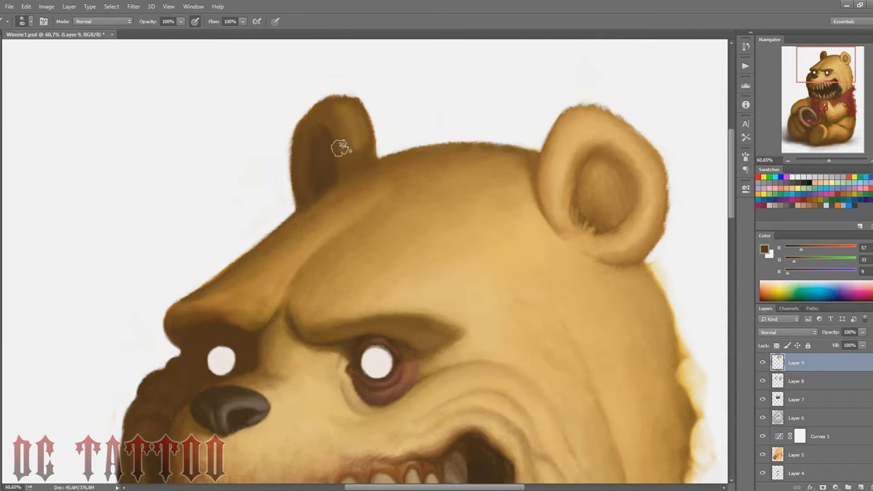
key(bracketleft)
alt+click(331, 126)
key(bracketleft)
alt+click(323, 111)
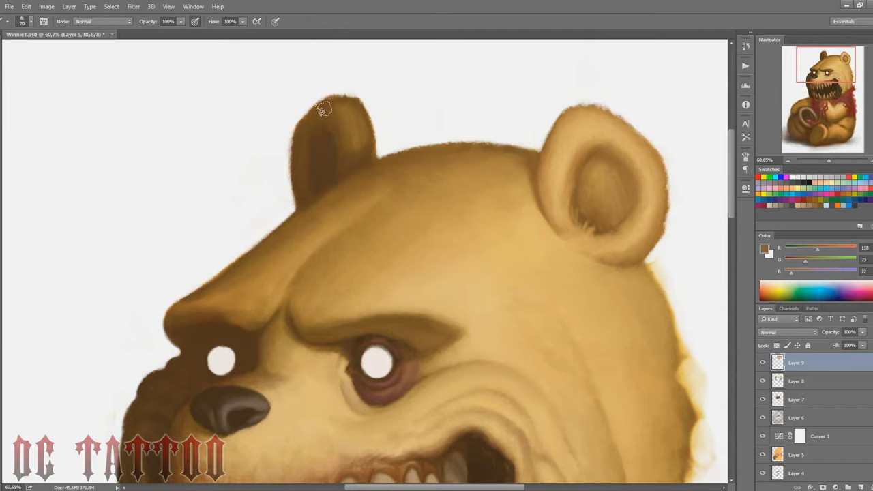
key(bracketright)
alt+click(314, 120)
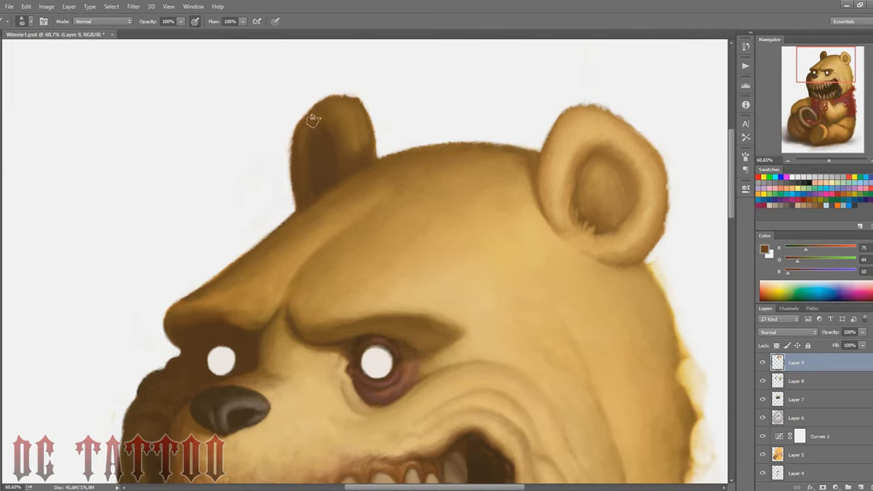
key(bracketright)
key(bracketright)
key(bracketright)
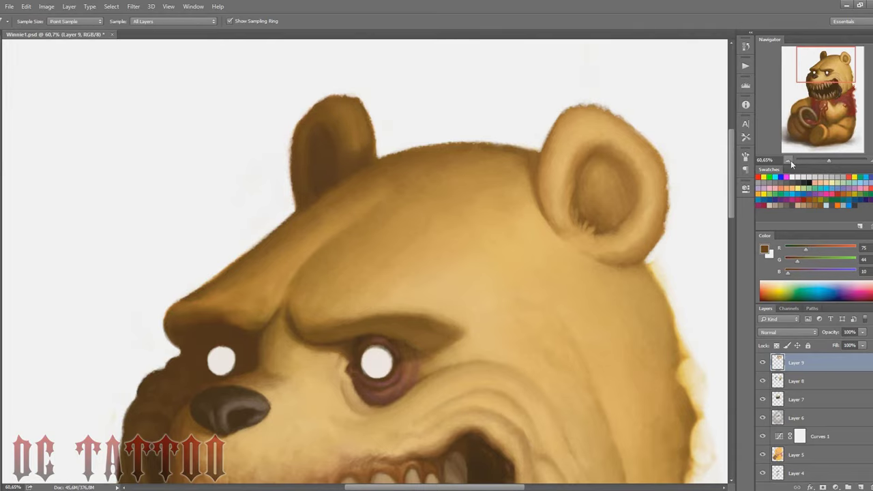
Paint white over the yellow fringe along the right cheek edge.
alt+click(376, 362)
mouse_move(657, 271)
mouse_down()
mouse_move(558, 186)
mouse_move(595, 321)
mouse_up()
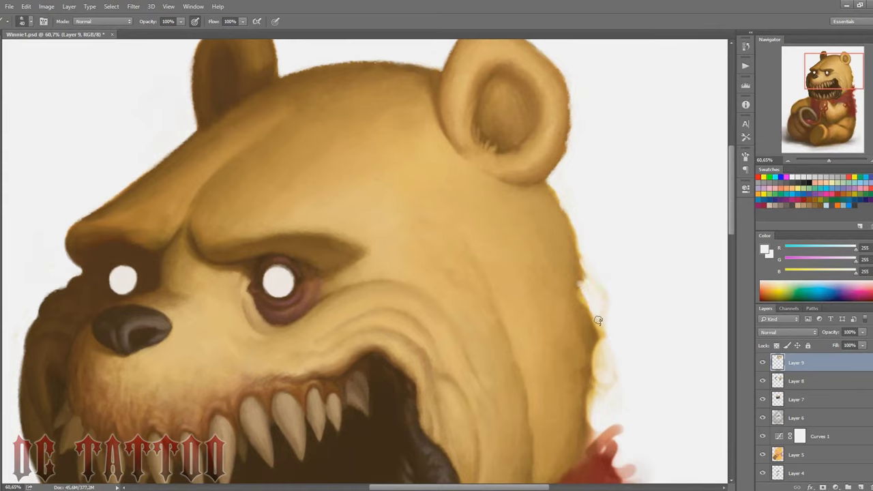
mouse_move(609, 351)
mouse_down()
mouse_move(604, 340)
mouse_move(599, 388)
mouse_up()
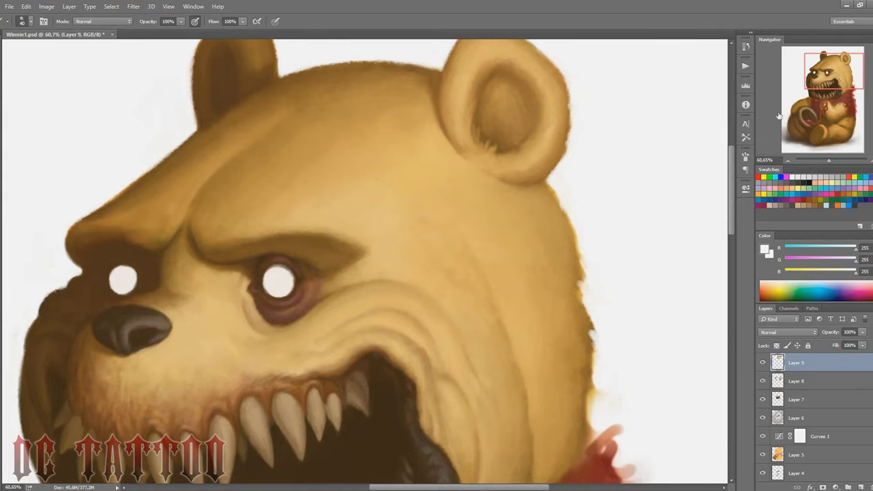
Darken the left outer edge of the bear's head with sampled tan strokes.
scroll(600, 382, down, 3)
key(bracketleft)
drag(592, 237, 590, 317)
alt+click(577, 301)
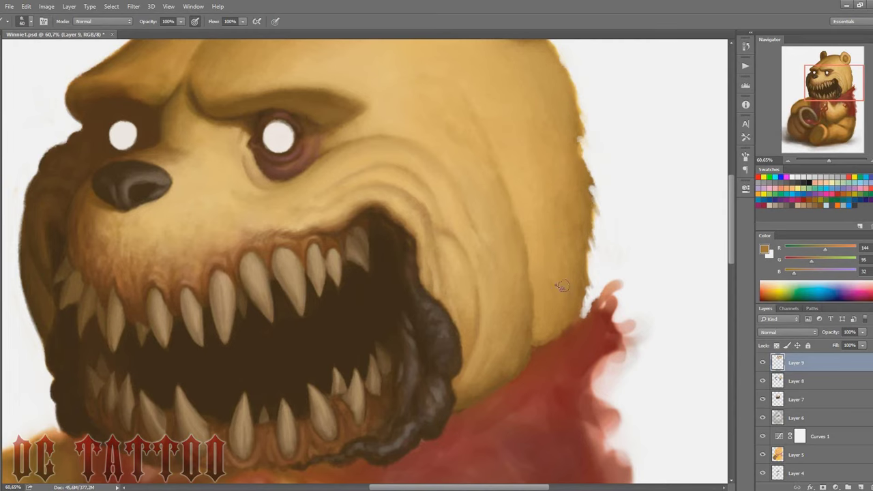
scroll(354, 266, left, 7)
scroll(355, 266, up, 3)
key(bracketleft)
key(x)
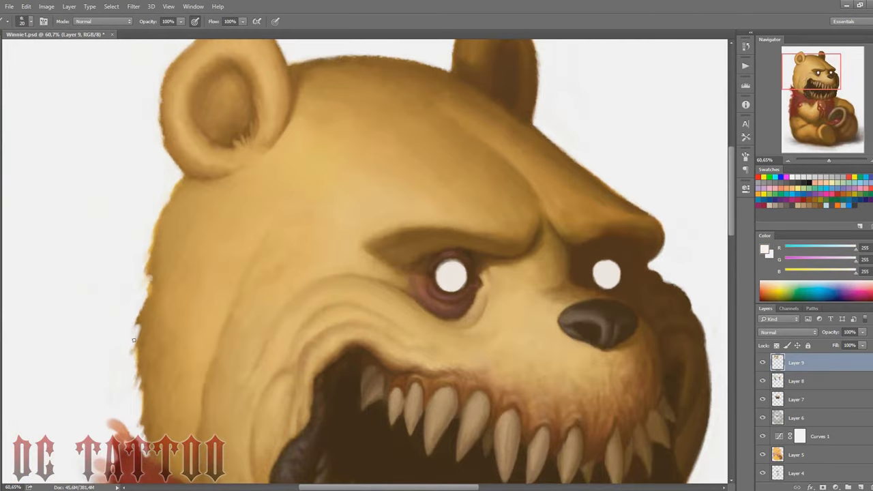
alt+click(142, 285)
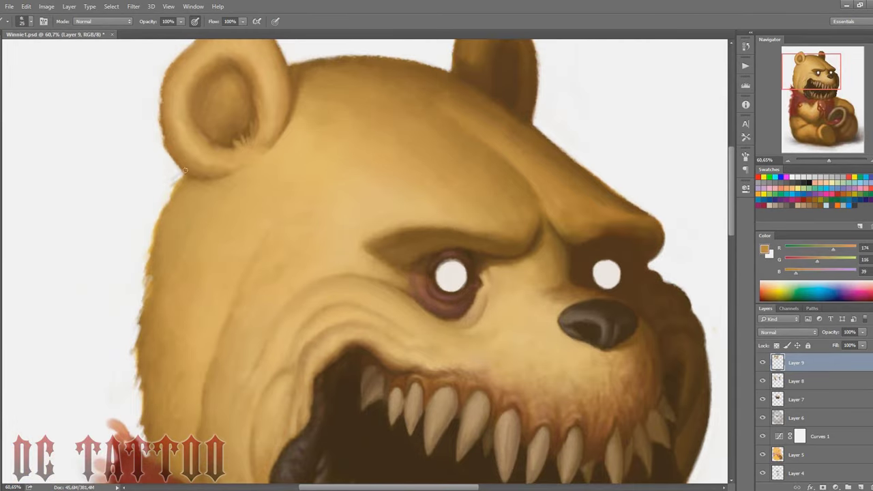
drag(166, 209, 151, 246)
key(bracketleft)
drag(162, 292, 143, 321)
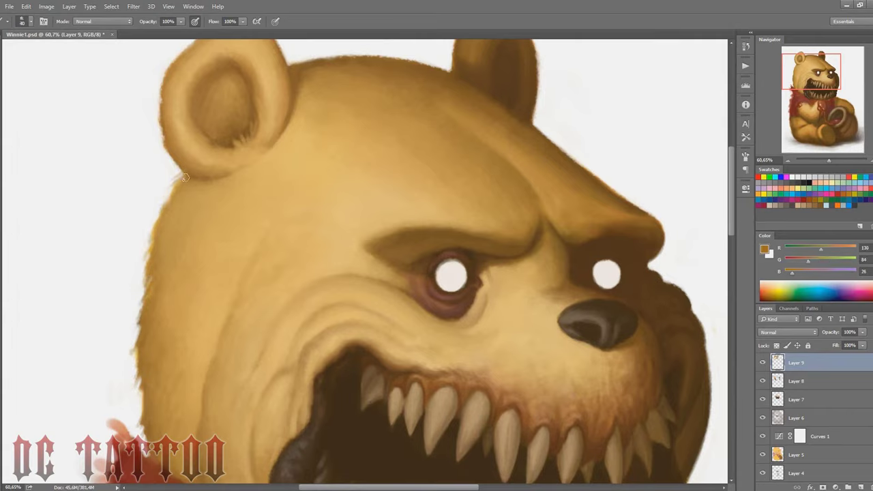
Shade the left ear using sampled light tan rim and dark brown hollow colours.
key(bracketright)
key(bracketright)
key(bracketright)
alt+click(194, 331)
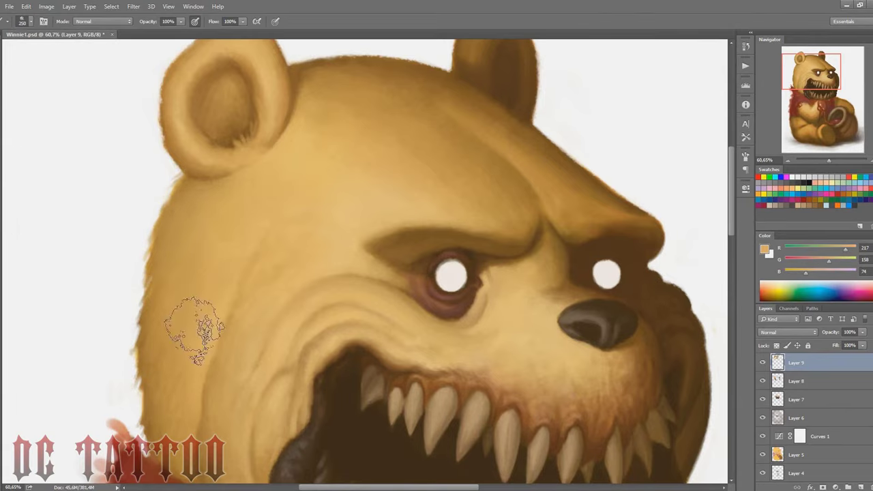
alt+click(230, 165)
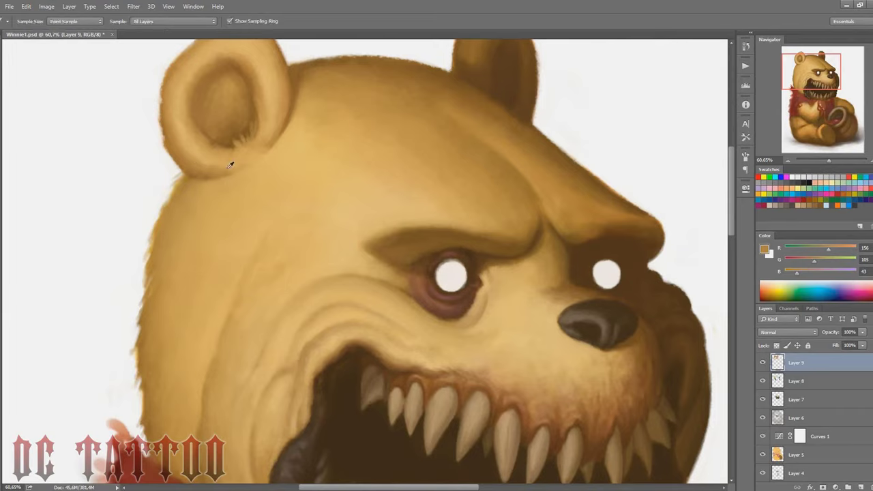
alt+click(220, 168)
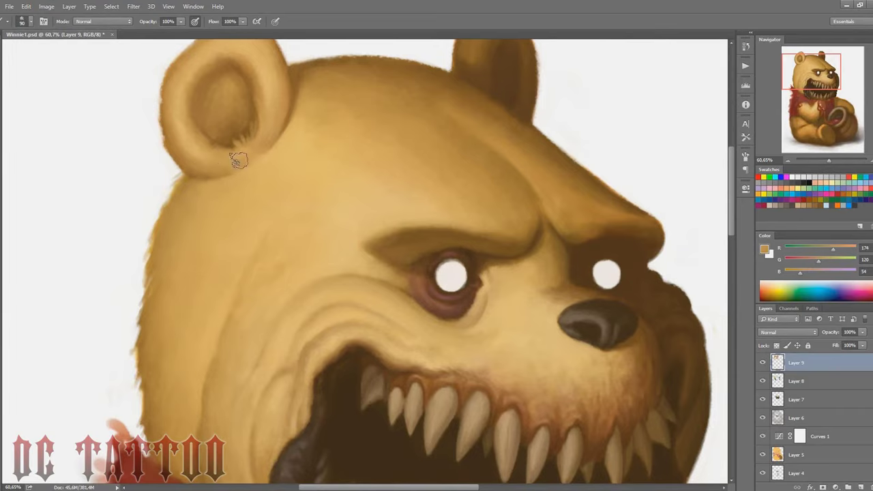
key(bracketright)
mouse_move(264, 72)
mouse_down()
mouse_move(269, 180)
mouse_move(273, 152)
mouse_up()
alt+click(272, 140)
key(bracketright)
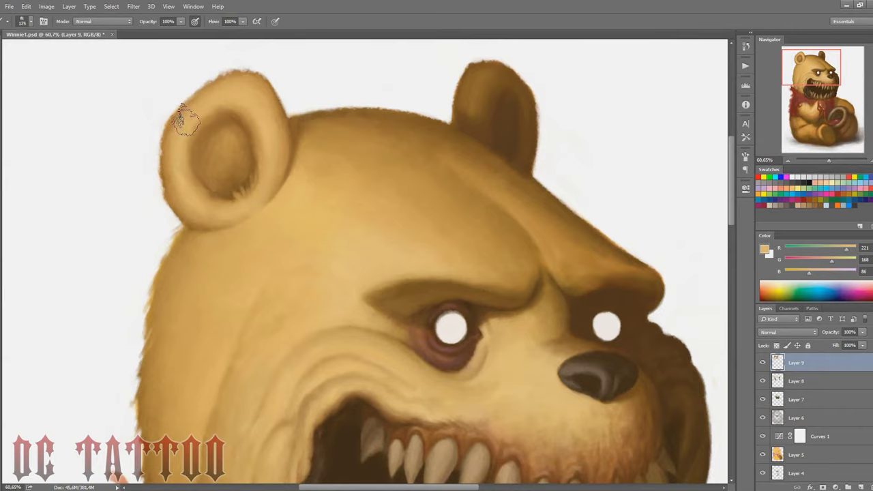
alt+click(231, 176)
key(bracketleft)
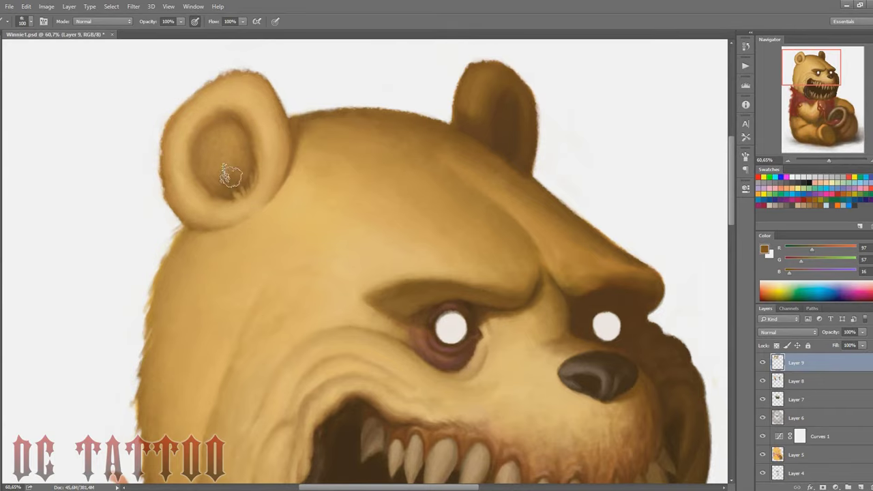
alt+click(217, 186)
key(bracketright)
key(bracketright)
Dab dark brown shading onto the brow above the eyes.
drag(812, 66, 809, 66)
key(bracketleft)
key(bracketleft)
key(bracketleft)
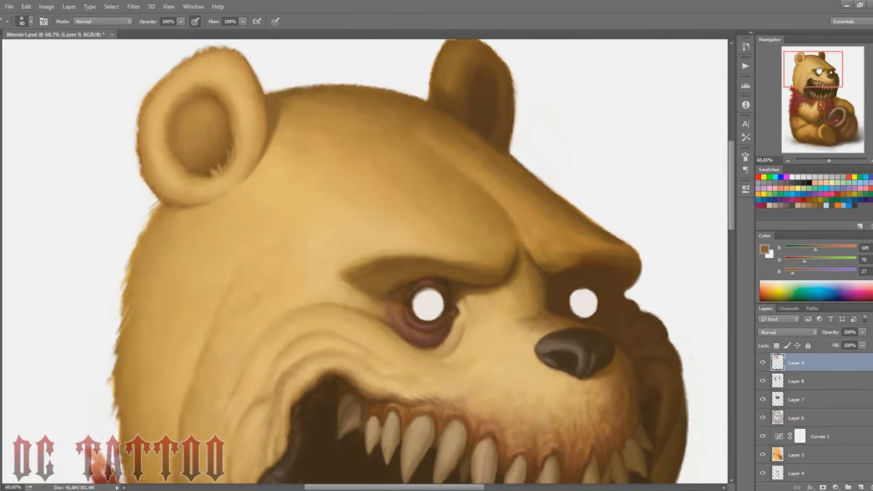
drag(820, 56, 820, 60)
key(bracketleft)
key(bracketleft)
key(bracketleft)
alt+click(525, 243)
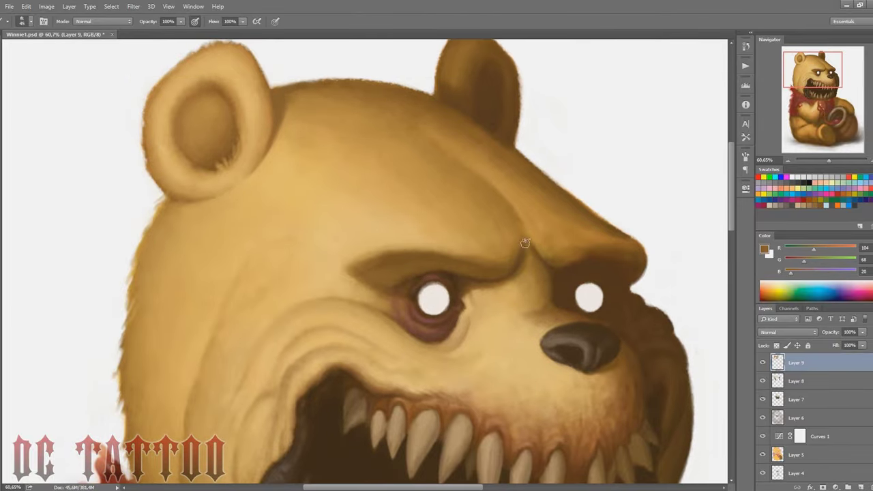
alt+click(516, 249)
alt+click(520, 245)
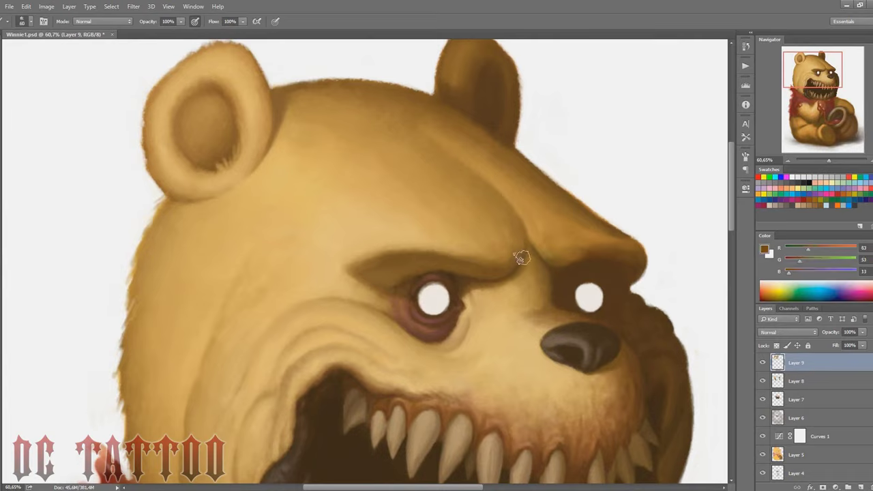
alt+click(510, 260)
alt+click(510, 218)
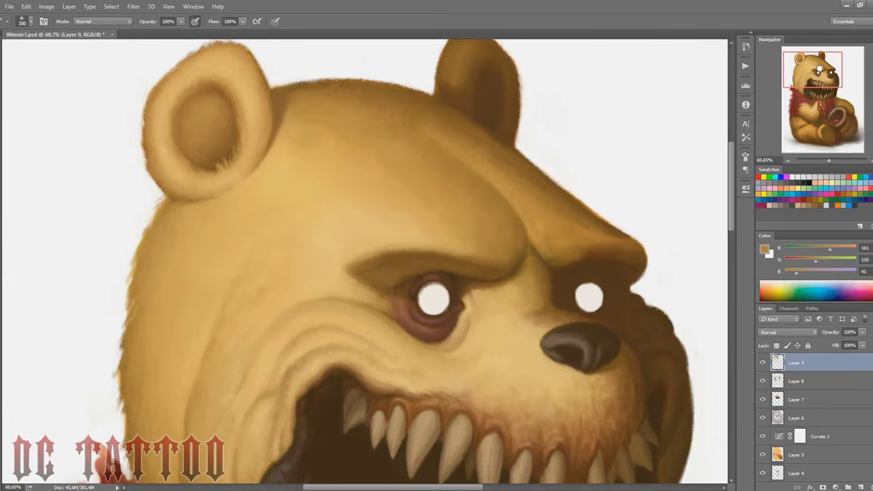
drag(819, 68, 822, 75)
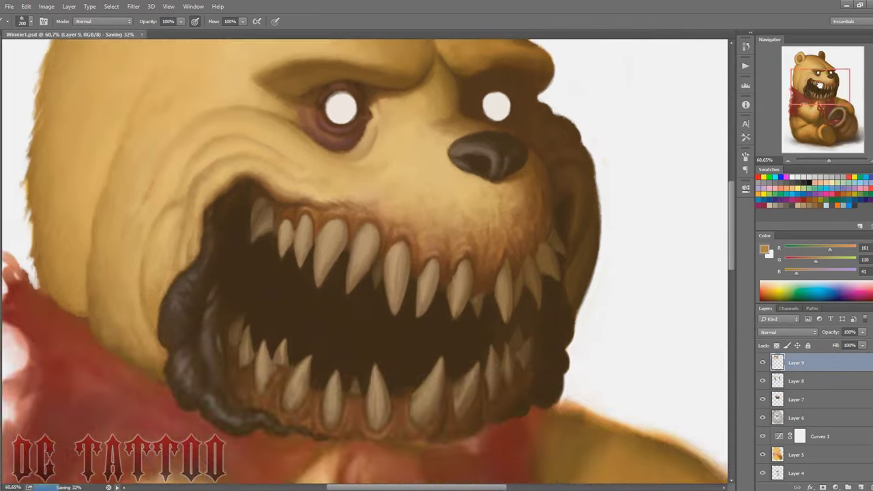
Add Layer 10 and paint both the left and right eyes solid red.
click(848, 487)
click(842, 190)
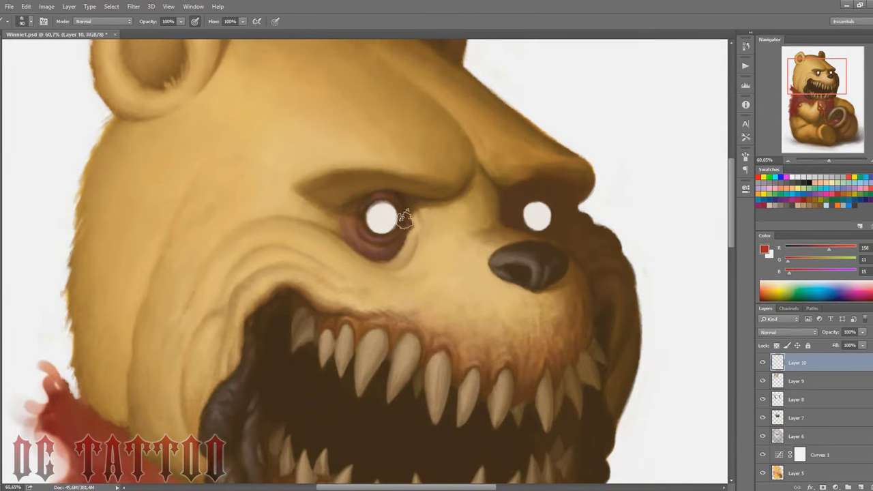
click(380, 217)
mouse_move(375, 212)
mouse_down()
mouse_move(371, 226)
mouse_move(385, 226)
mouse_up()
key(bracketright)
drag(533, 216, 542, 222)
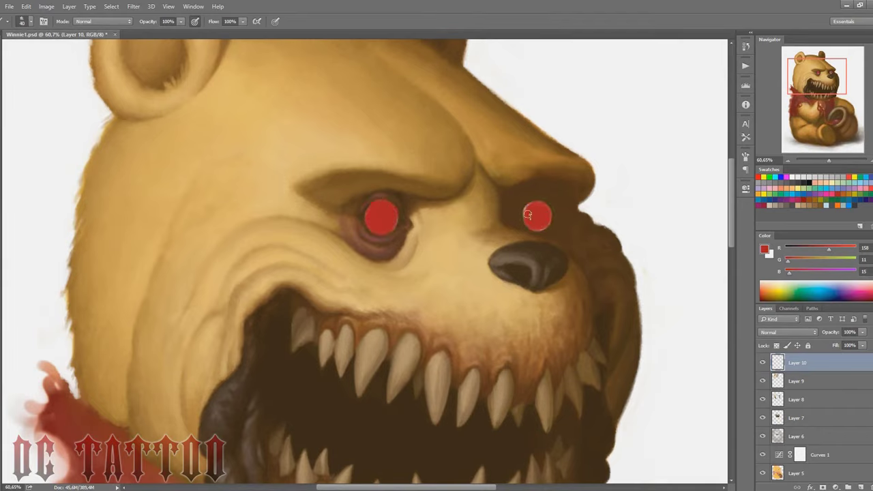
Deepen the brow shading with browns sampled from the forehead and brow.
key(bracketleft)
alt+click(517, 217)
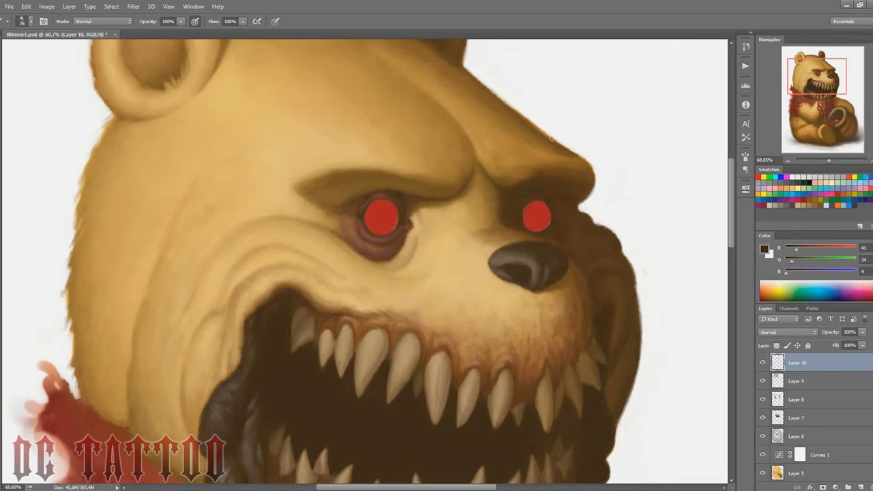
alt+click(516, 185)
key(i)
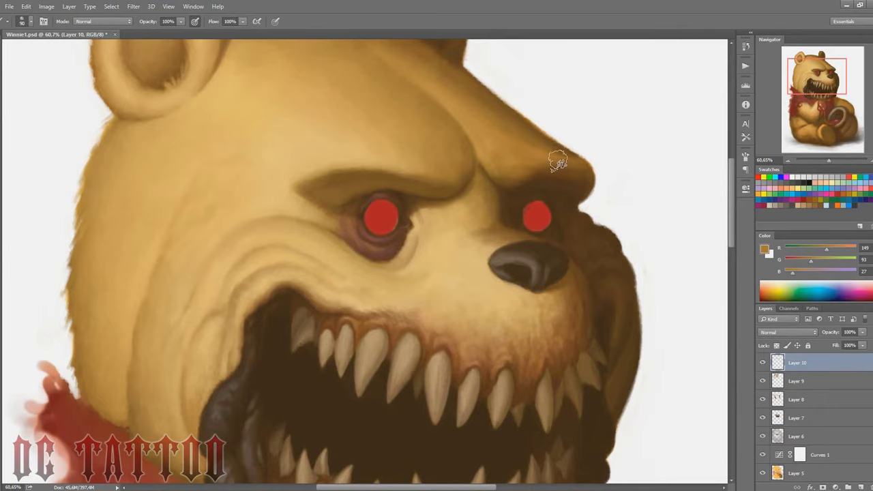
click(558, 159)
key(b)
scroll(705, 139, up, 2)
alt+click(576, 206)
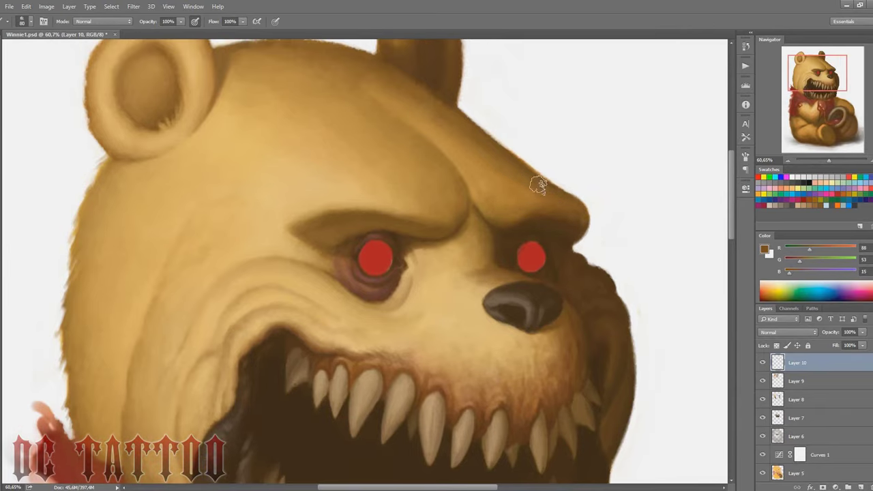
alt+click(536, 198)
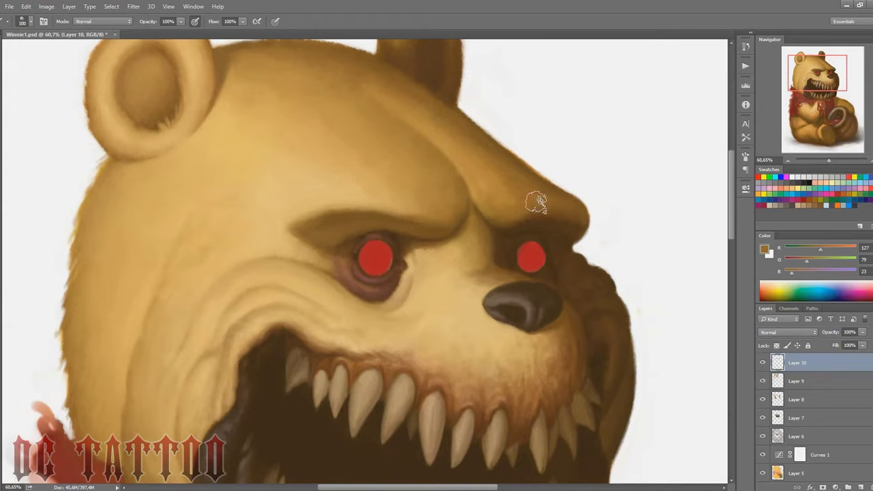
alt+click(489, 179)
key(bracketleft)
key(bracketleft)
key(bracketleft)
alt+click(471, 191)
Refine the brow crease with very dark brown, then toggle the red eye layer to compare.
key(bracketleft)
key(bracketleft)
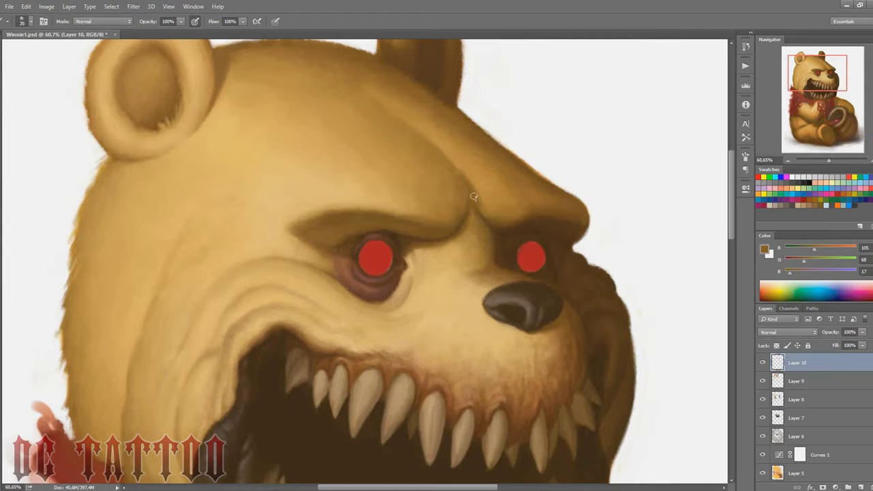
alt+click(468, 182)
alt+click(469, 198)
alt+click(505, 224)
key(bracketright)
key(bracketright)
key(bracketright)
alt+click(515, 199)
key(bracketright)
key(bracketright)
key(bracketright)
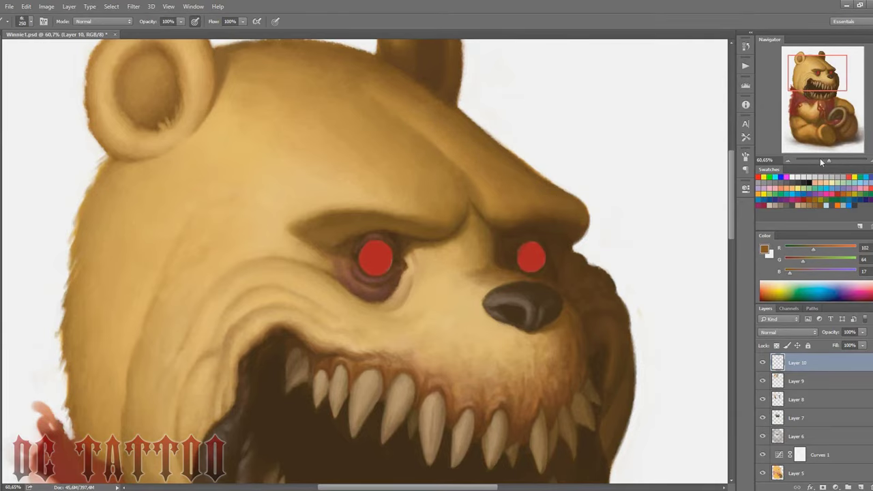
click(762, 362)
click(763, 362)
Create Layer 11 and shade the right eye's iris with a darker red rim.
key(ctrl+shift+n)
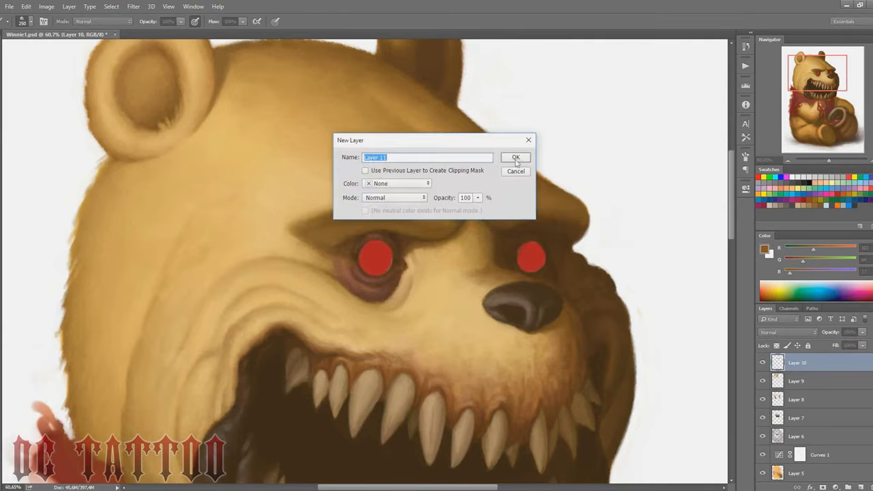
key(Return)
key(bracketleft)
key(bracketleft)
key(bracketleft)
alt+click(537, 252)
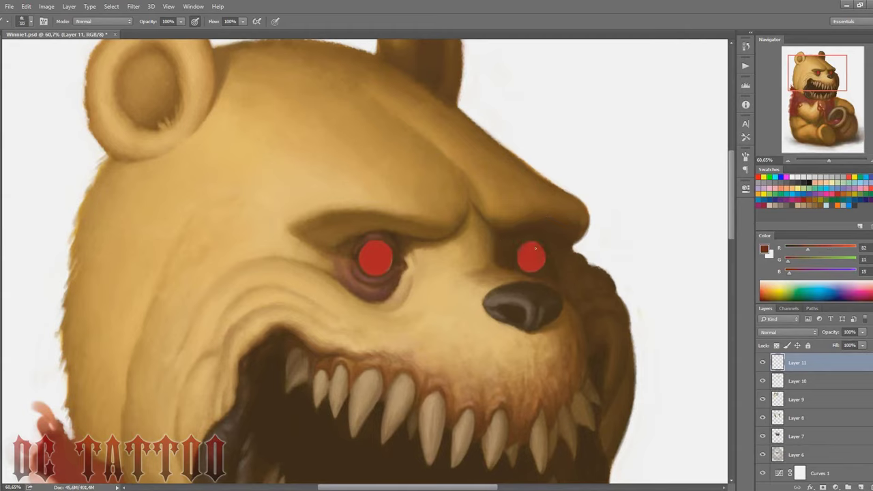
drag(532, 248, 524, 249)
Give the left eye darker red shading and a small dark brown pupil.
key(bracketright)
key(bracketright)
key(bracketright)
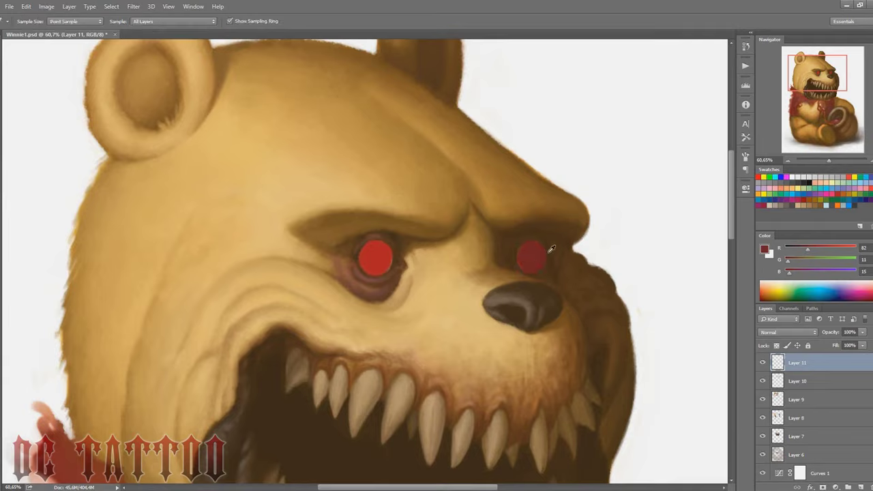
alt+click(520, 268)
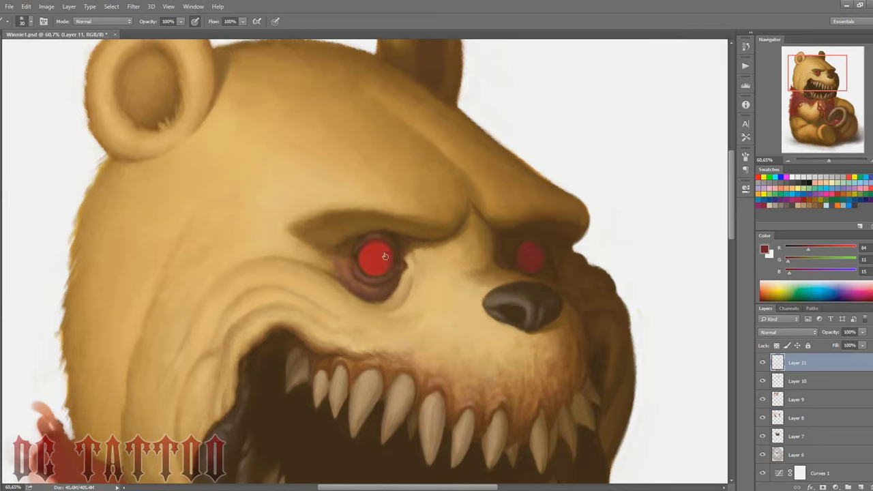
key(bracketright)
key(bracketright)
key(bracketright)
alt+click(384, 262)
alt+click(361, 260)
alt+click(379, 236)
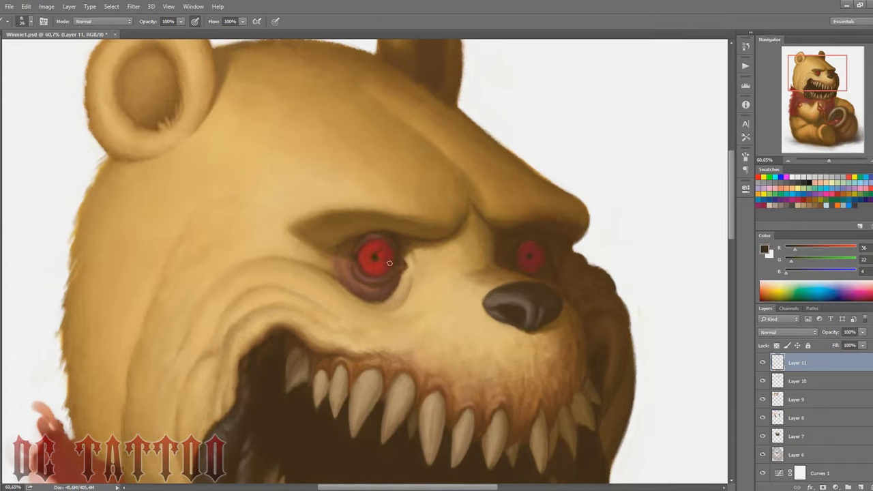
Build dark brown shading around the left eye socket, adjusting brush size as you go.
key(bracketleft)
key(bracketright)
key(bracketright)
key(bracketright)
alt+click(375, 241)
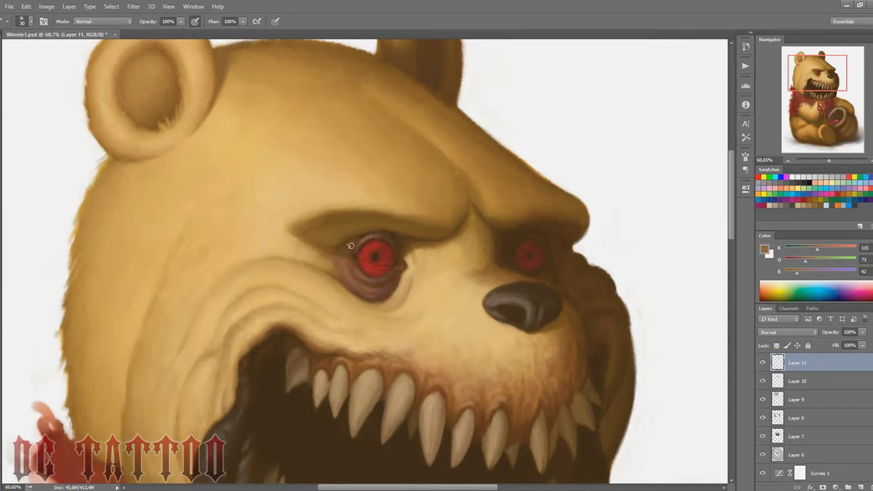
alt+click(350, 245)
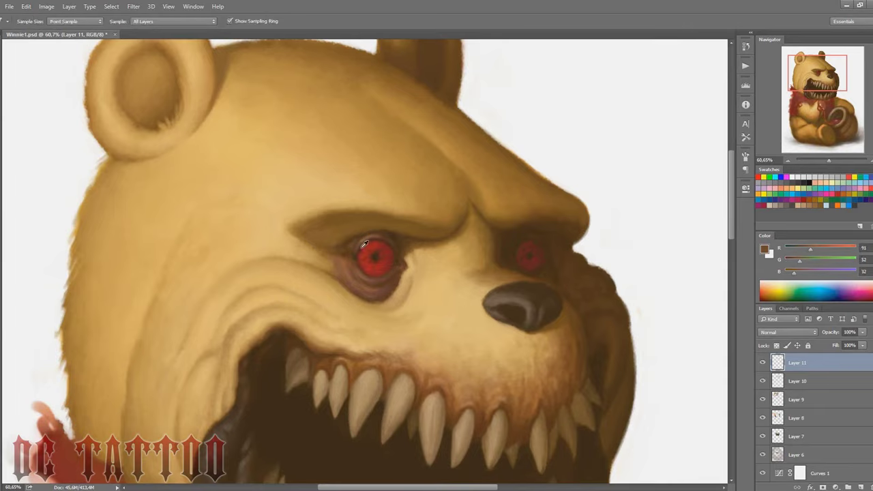
alt+click(363, 244)
alt+click(355, 247)
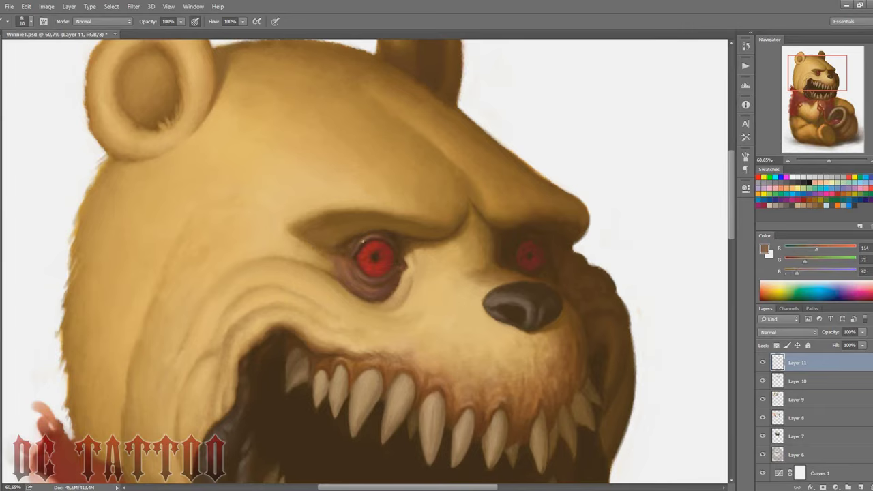
alt+click(348, 253)
key(bracketright)
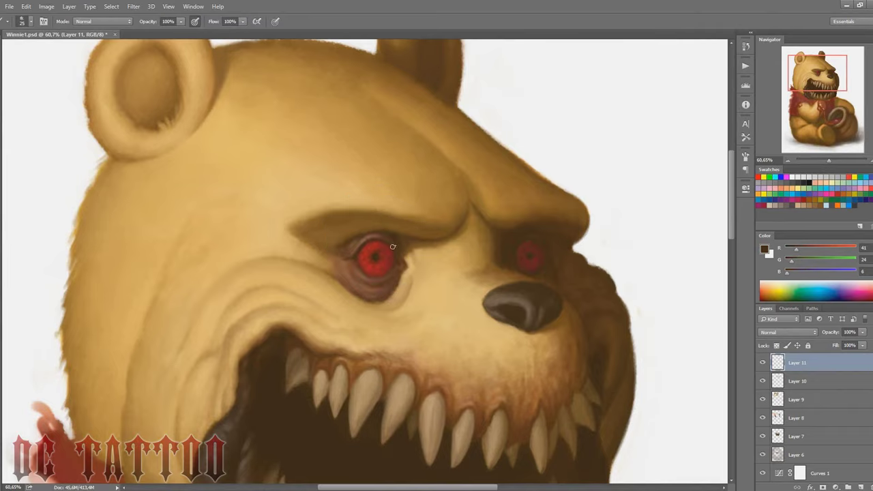
key(bracketleft)
key(bracketleft)
alt+click(363, 242)
Deepen the left eye socket further with darker, tan and reddish browns.
alt+click(336, 256)
alt+click(344, 258)
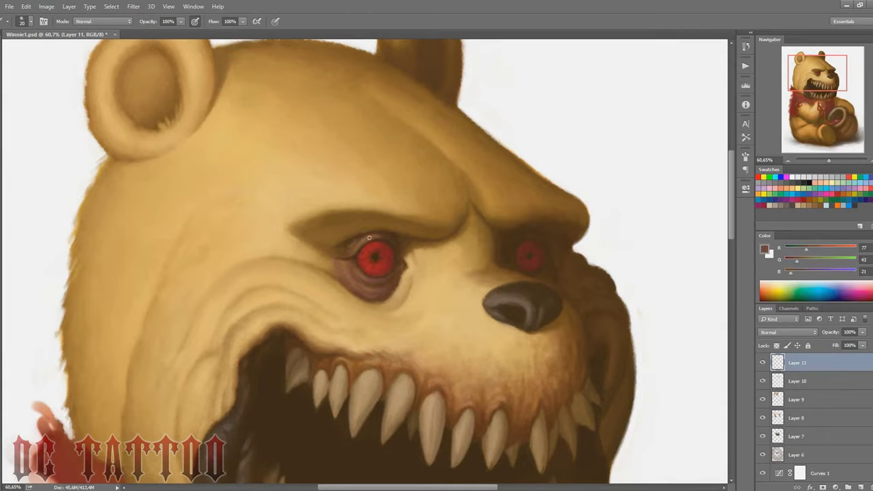
alt+click(355, 230)
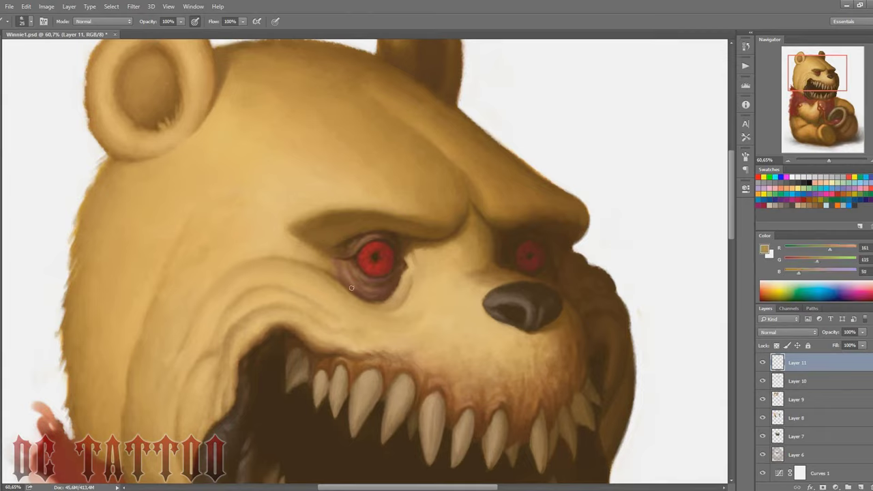
key(bracketright)
key(bracketright)
alt+click(413, 259)
alt+click(404, 251)
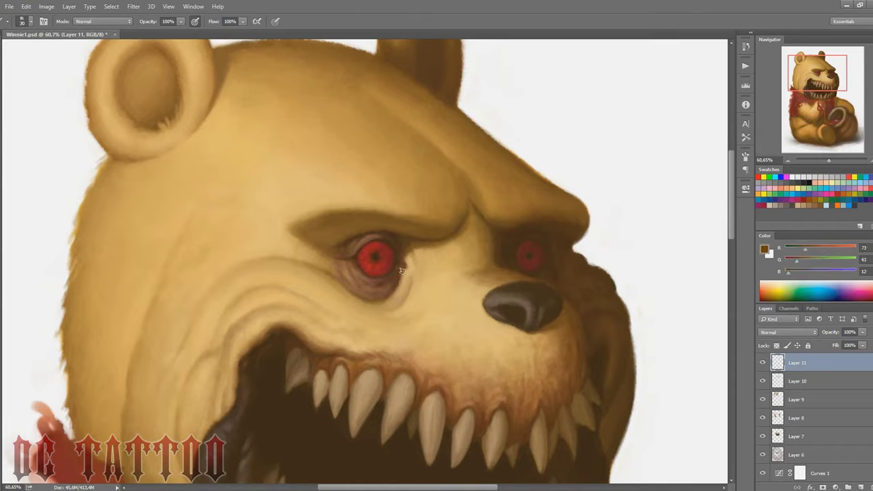
alt+click(396, 270)
alt+click(367, 292)
alt+click(382, 267)
drag(819, 71, 799, 91)
On a new layer, paint a long dark diagonal fold line along the scarf collar.
key(ctrl+shift+alt+n)
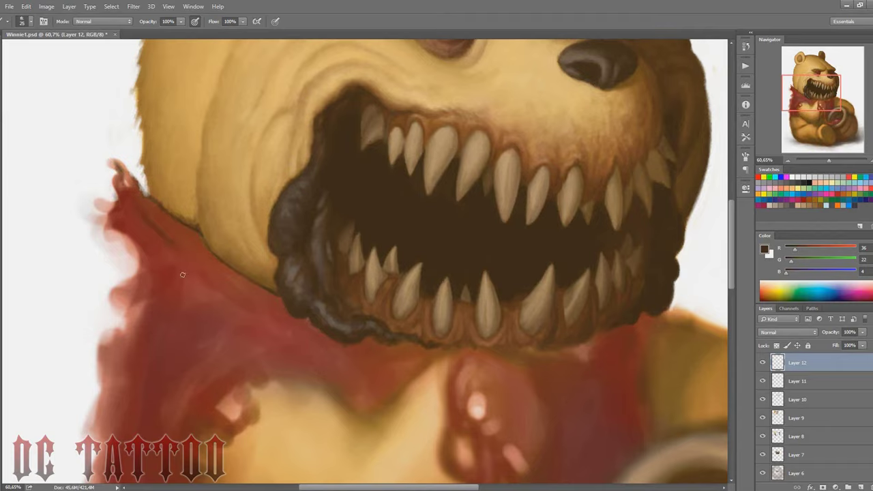
drag(129, 215, 320, 351)
mouse_move(118, 201)
mouse_down()
mouse_move(167, 228)
mouse_move(136, 197)
mouse_up()
alt+click(189, 259)
alt+click(196, 272)
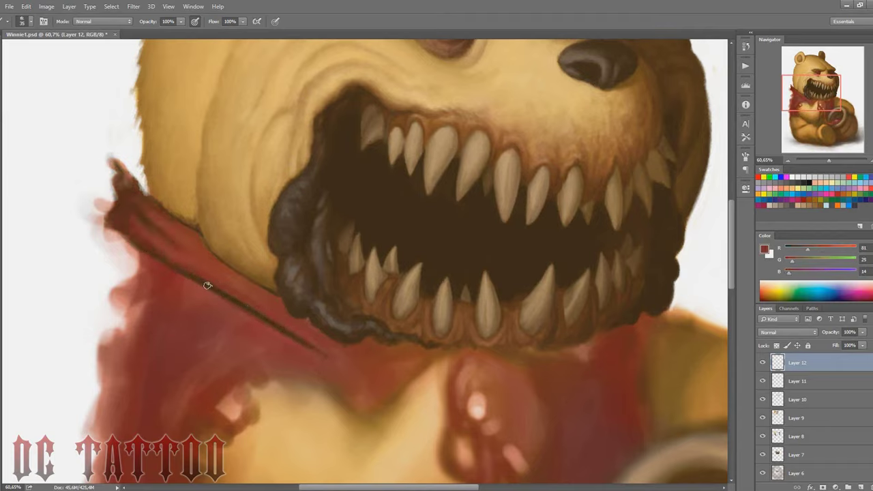
key(bracketright)
alt+click(267, 315)
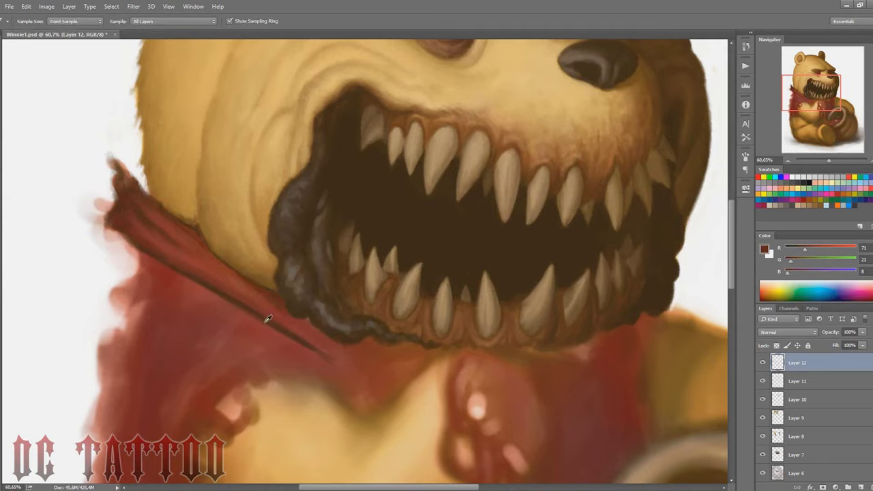
key(bracketright)
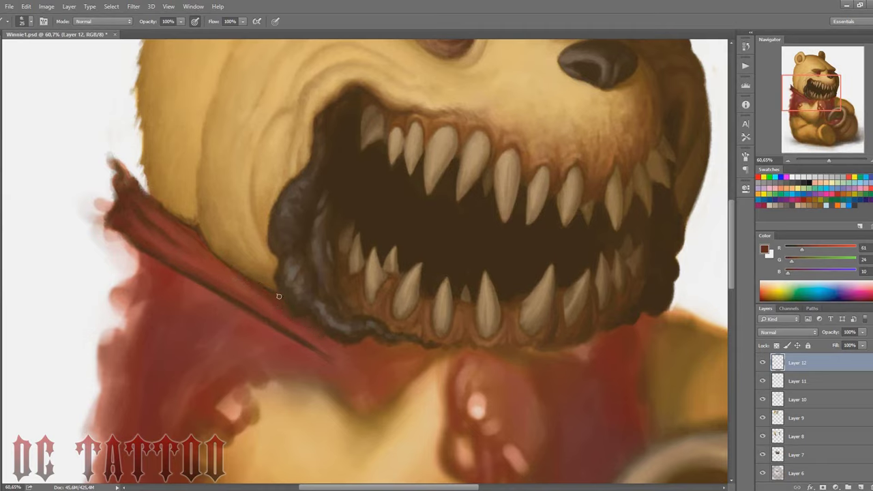
alt+click(280, 323)
alt+click(279, 325)
drag(327, 355, 402, 385)
Add dark brown strokes along the scarf's left edge.
alt+click(278, 295)
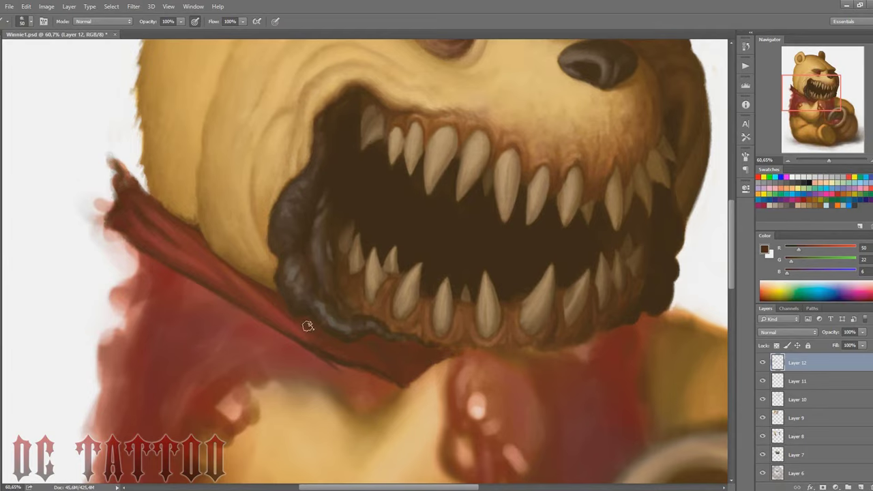
alt+click(236, 286)
key(bracketright)
key(bracketright)
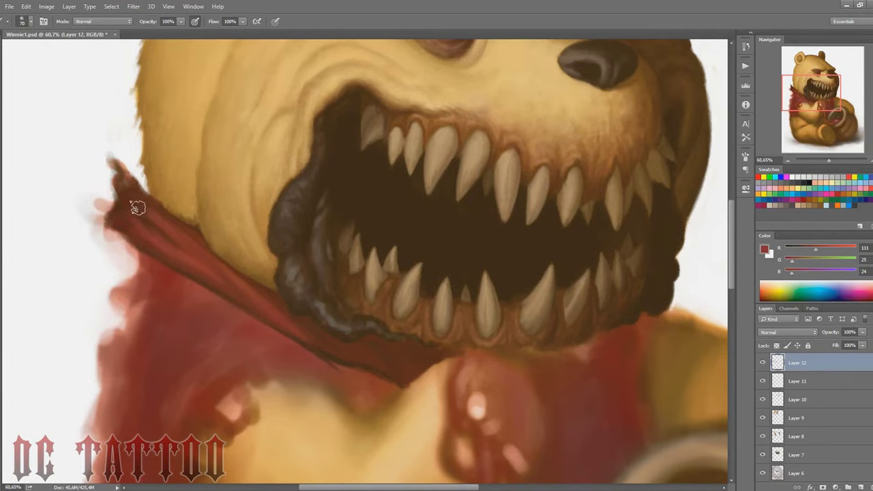
key(bracketleft)
alt+click(461, 330)
mouse_move(130, 234)
mouse_down()
mouse_move(123, 256)
mouse_move(140, 252)
mouse_up()
Cover the pinkish blotches on the scarf's left edge with white, then return to dark brown.
alt+click(144, 252)
key(bracketleft)
key(bracketleft)
alt+click(141, 180)
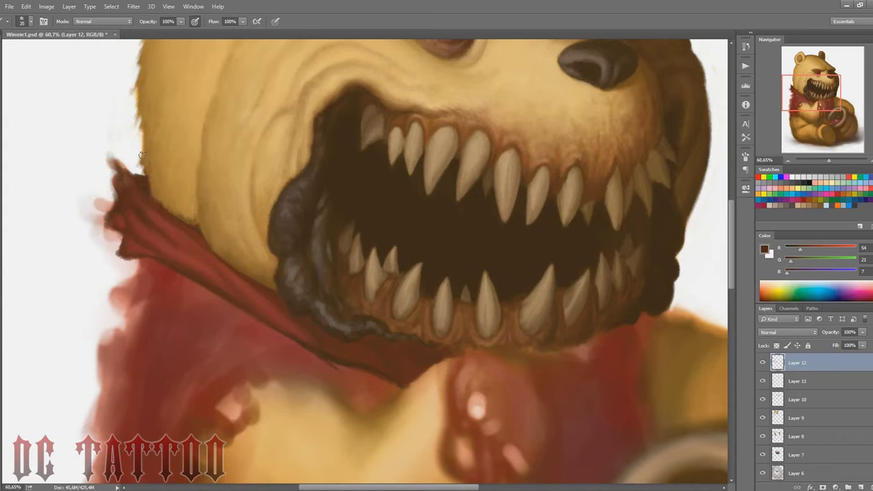
key(bracketleft)
key(x)
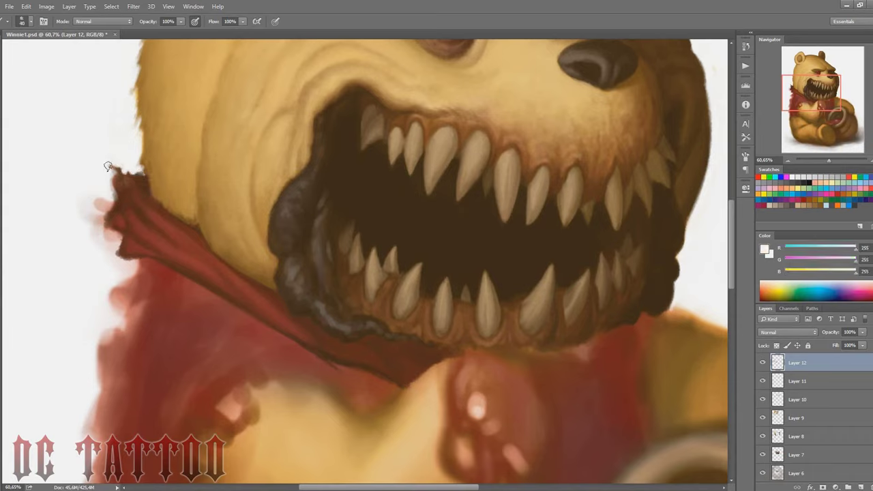
mouse_move(107, 166)
mouse_down()
mouse_move(93, 224)
mouse_move(115, 261)
mouse_move(113, 249)
mouse_up()
key(bracketleft)
key(bracketleft)
key(bracketleft)
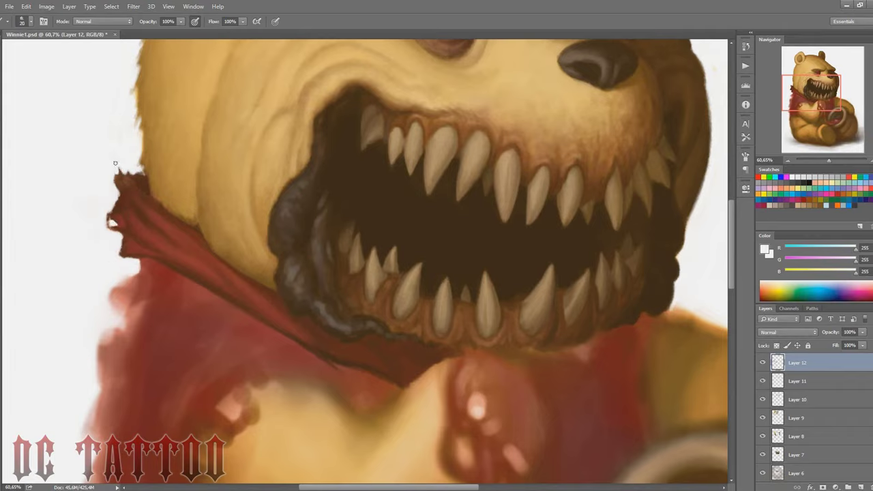
key(x)
key(bracketright)
key(bracketright)
key(bracketright)
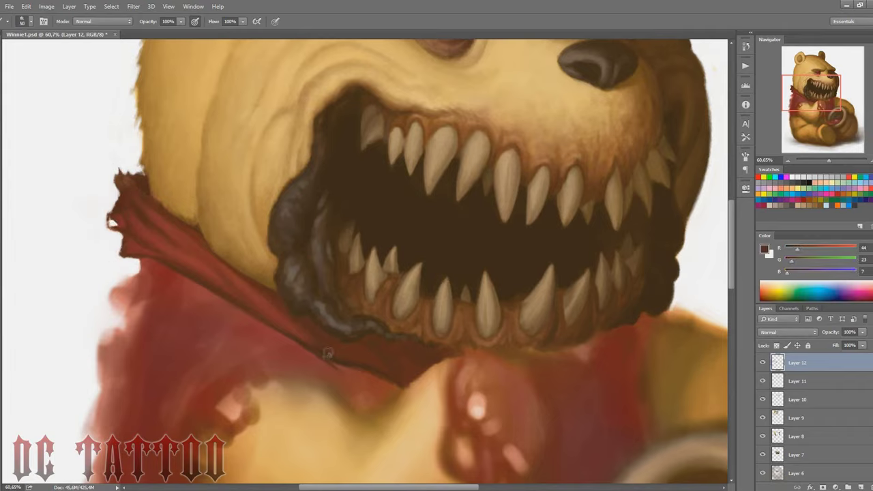
Outline the chin edge in dark brown and fill the triangle beneath it.
drag(810, 89, 812, 100)
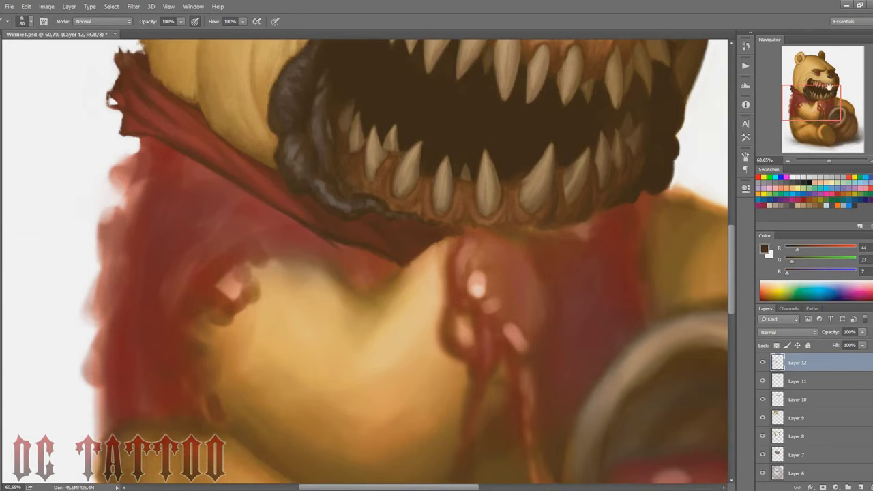
alt+click(352, 293)
drag(381, 295, 461, 234)
mouse_move(351, 317)
mouse_down()
mouse_move(377, 298)
mouse_move(317, 266)
mouse_move(378, 300)
mouse_up()
alt+click(343, 252)
key(bracketleft)
mouse_move(341, 252)
mouse_down()
mouse_move(388, 287)
mouse_move(360, 258)
mouse_move(351, 314)
mouse_up()
Soften the chin shadow's edges with lighter brown and darken its lower edge.
alt+click(348, 230)
key(bracketright)
key(bracketright)
key(bracketright)
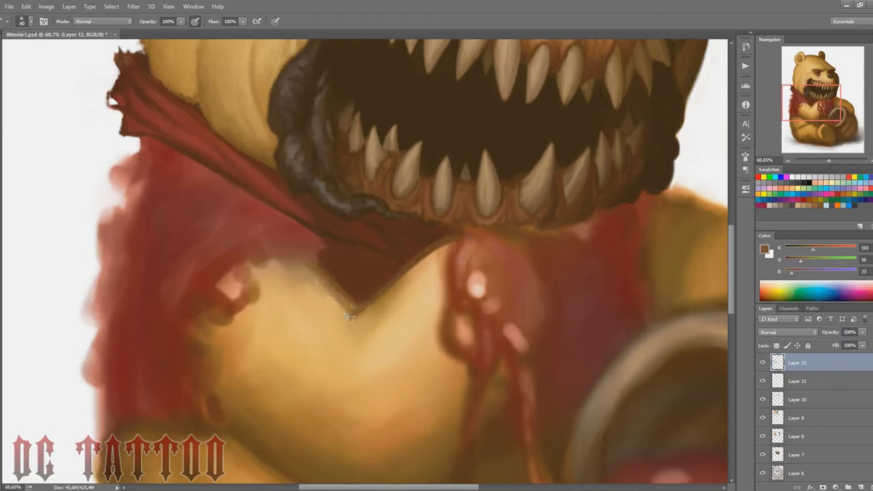
drag(303, 273, 354, 320)
drag(457, 236, 388, 293)
mouse_move(385, 300)
mouse_down()
mouse_move(322, 330)
mouse_move(324, 294)
mouse_up()
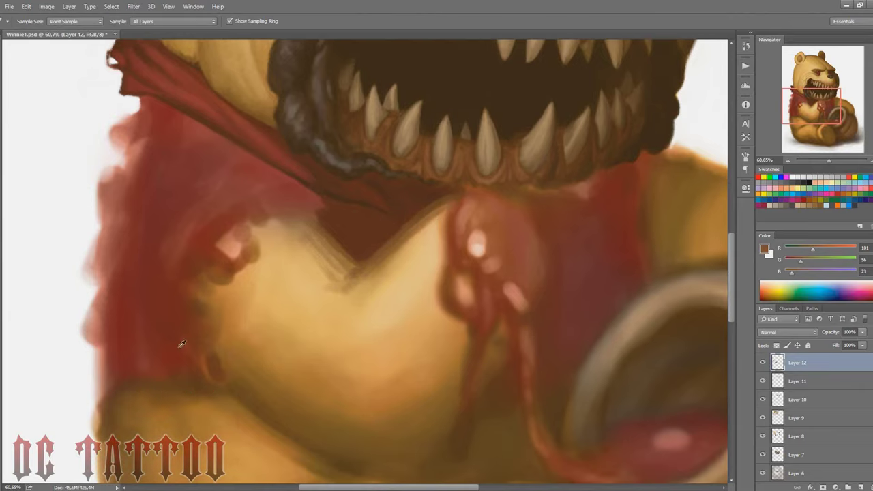
key(bracketleft)
key(bracketleft)
key(bracketleft)
mouse_move(450, 409)
mouse_down()
mouse_move(399, 455)
mouse_move(409, 470)
mouse_up()
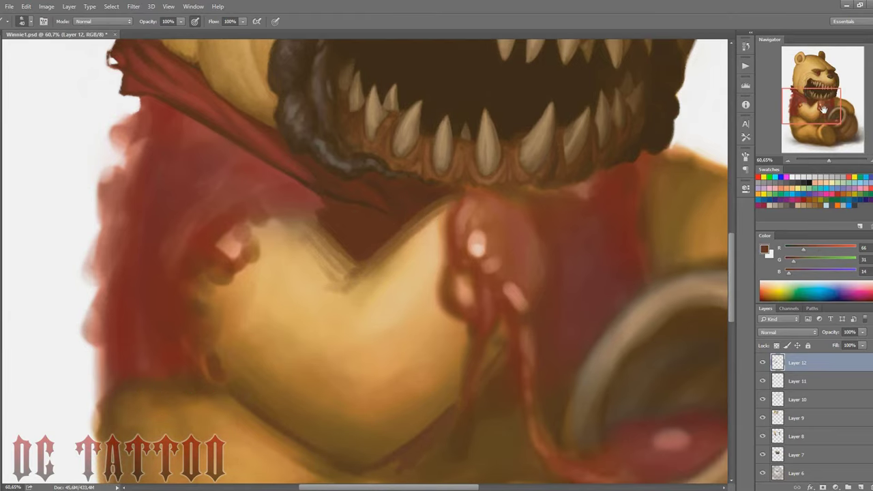
drag(413, 357, 413, 294)
alt+click(318, 316)
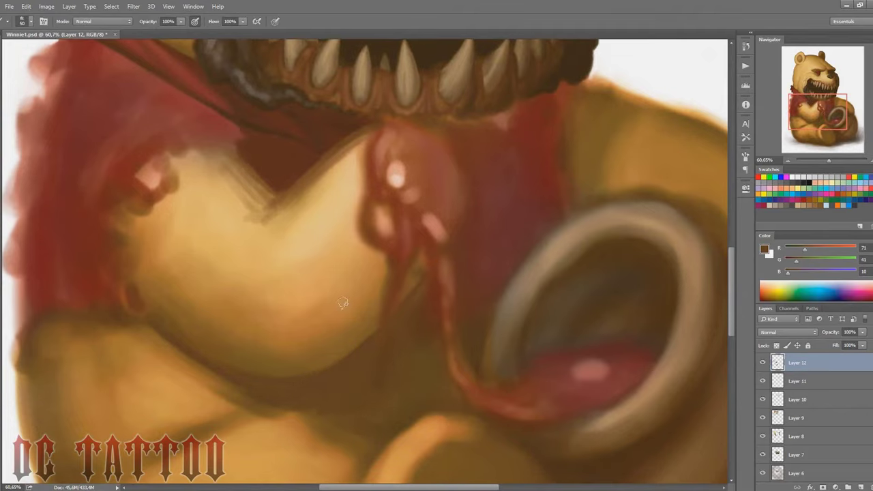
Paint light yellow fur strokes on the bear's belly.
alt+scroll(353, 276, down, 5)
alt+click(243, 93)
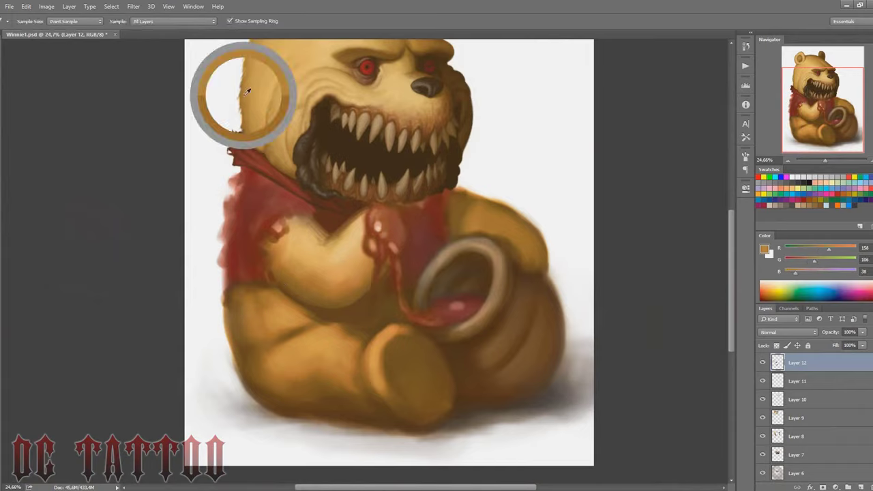
key(bracketleft)
key(bracketleft)
key(bracketleft)
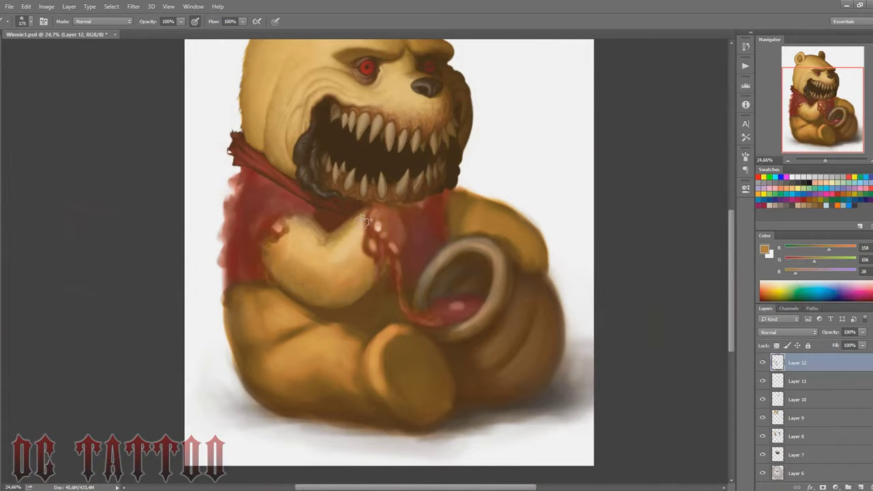
alt+click(318, 223)
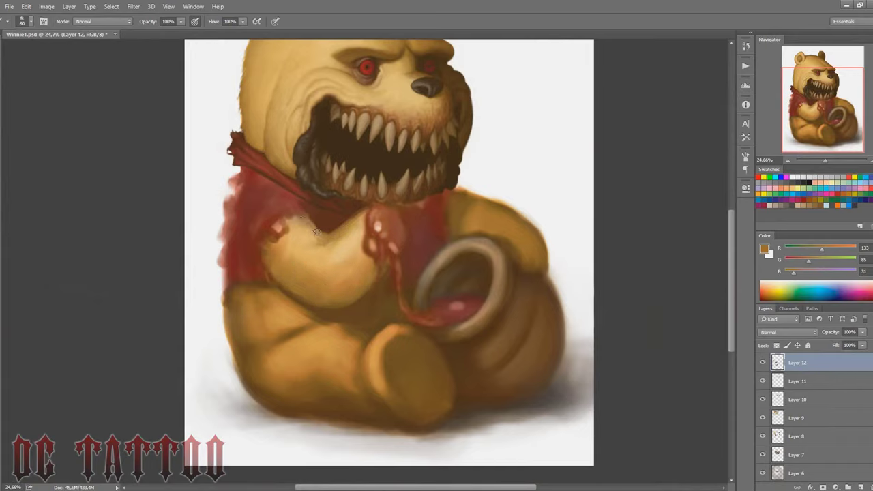
alt+click(328, 238)
drag(327, 238, 344, 249)
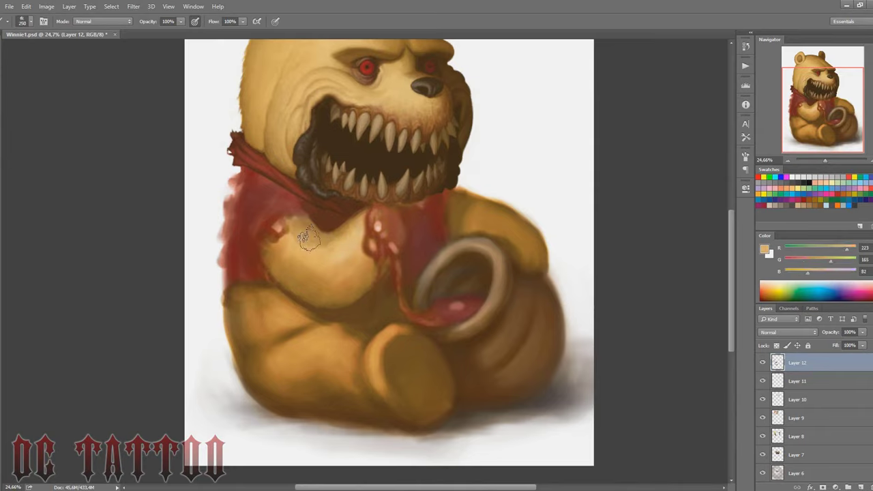
alt+click(350, 296)
mouse_move(350, 298)
mouse_down()
mouse_move(317, 303)
mouse_move(341, 286)
mouse_move(306, 279)
mouse_up()
alt+click(302, 288)
Repaint the belly with broad strokes of mid and light fur browns.
key(bracketright)
key(bracketright)
key(bracketright)
alt+click(351, 235)
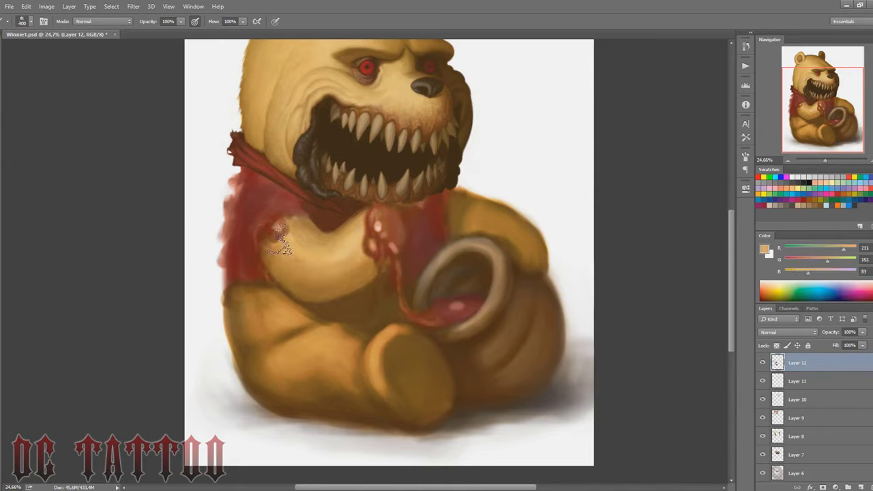
alt+click(282, 286)
key(bracketright)
mouse_move(293, 273)
mouse_down()
mouse_move(341, 252)
mouse_move(277, 249)
mouse_move(354, 251)
mouse_up()
alt+click(341, 253)
alt+click(302, 230)
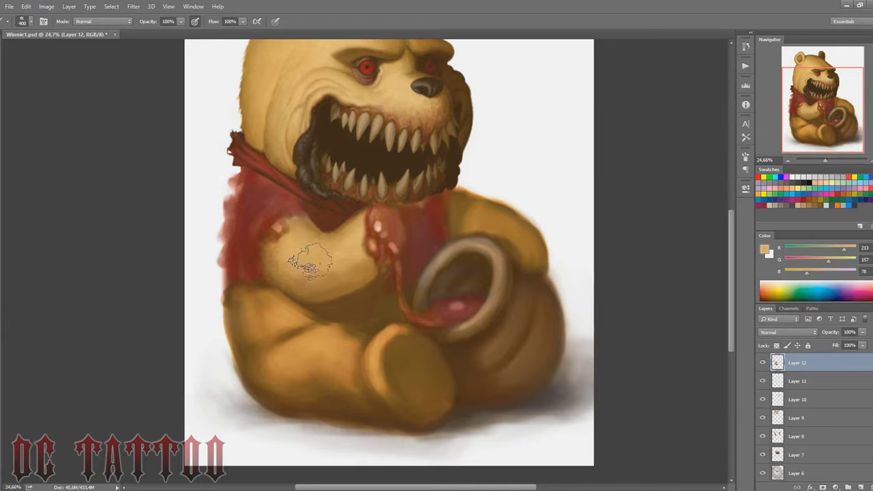
key(bracketleft)
key(bracketleft)
key(bracketleft)
Paint dark red-brown shading down the shirt's left edge.
alt+click(262, 274)
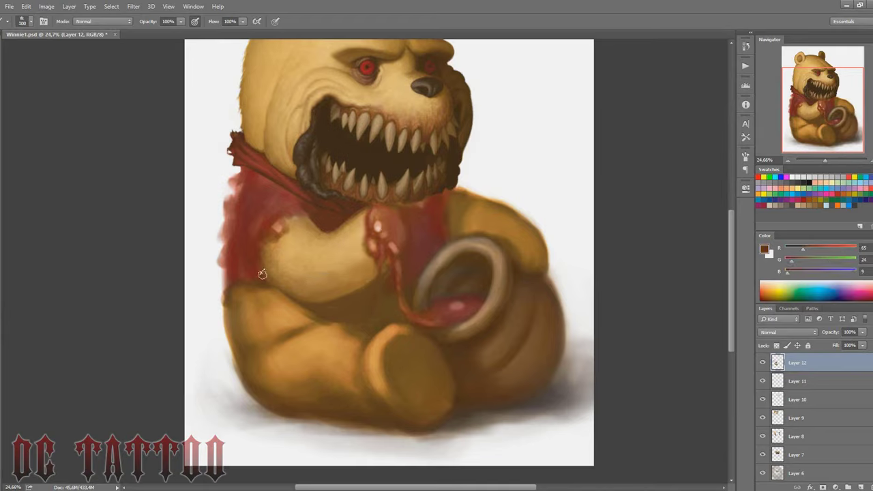
alt+click(239, 235)
key(bracketleft)
key(bracketleft)
key(bracketleft)
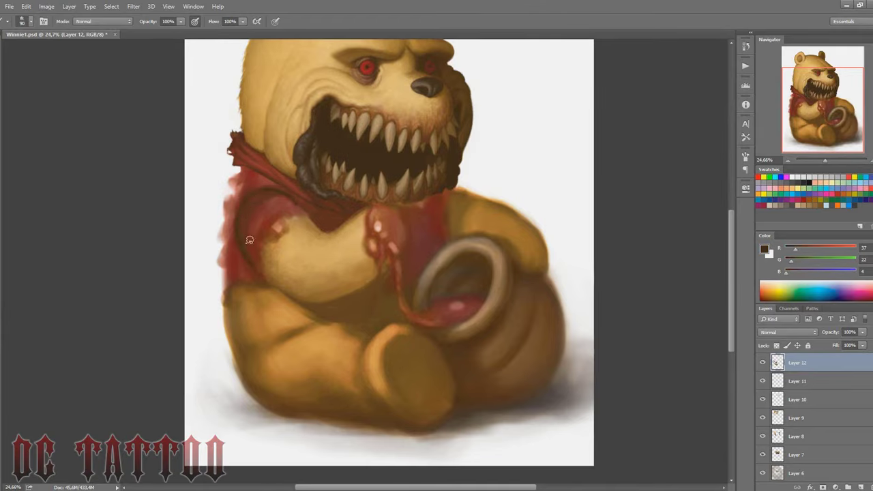
alt+click(244, 238)
key(bracketright)
key(bracketright)
key(bracketright)
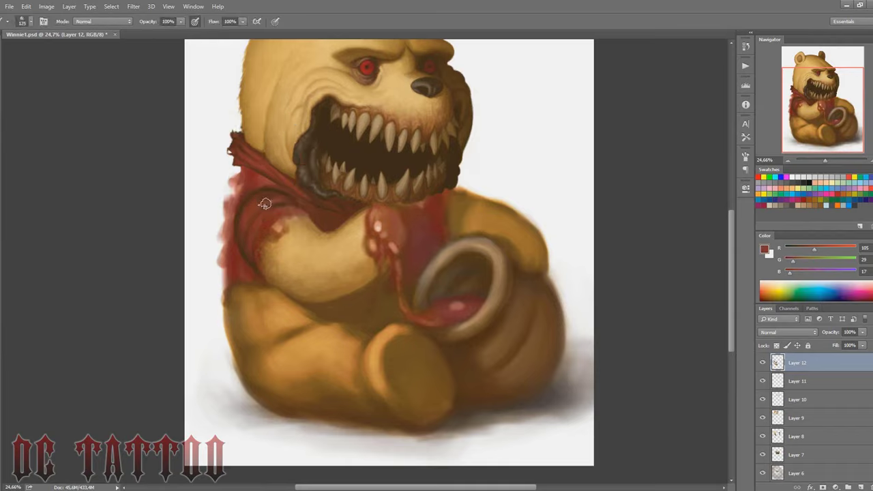
alt+click(236, 213)
key(bracketleft)
key(bracketleft)
key(bracketleft)
drag(237, 168, 226, 293)
Pick brown-red and brighter red shirt tones and zoom in on the chest.
alt+click(285, 206)
key(bracketleft)
key(bracketleft)
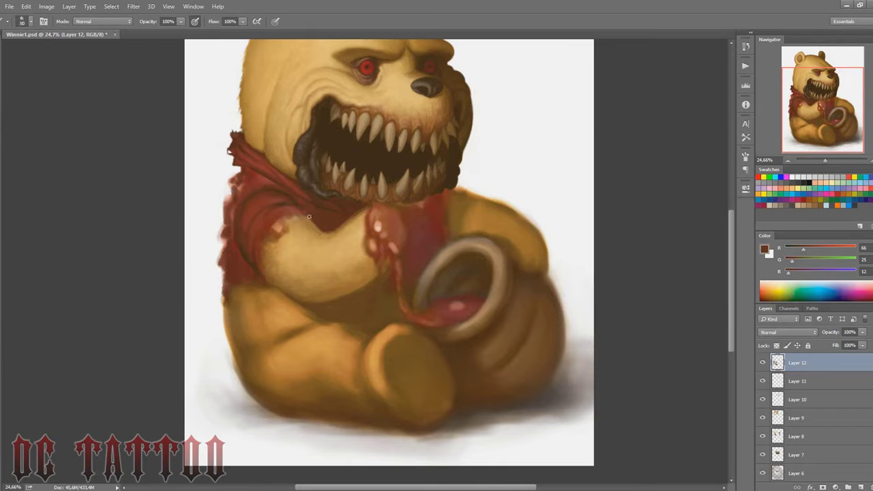
alt+click(284, 229)
alt+click(289, 221)
alt+click(295, 217)
key(bracketright)
key(bracketright)
key(bracketright)
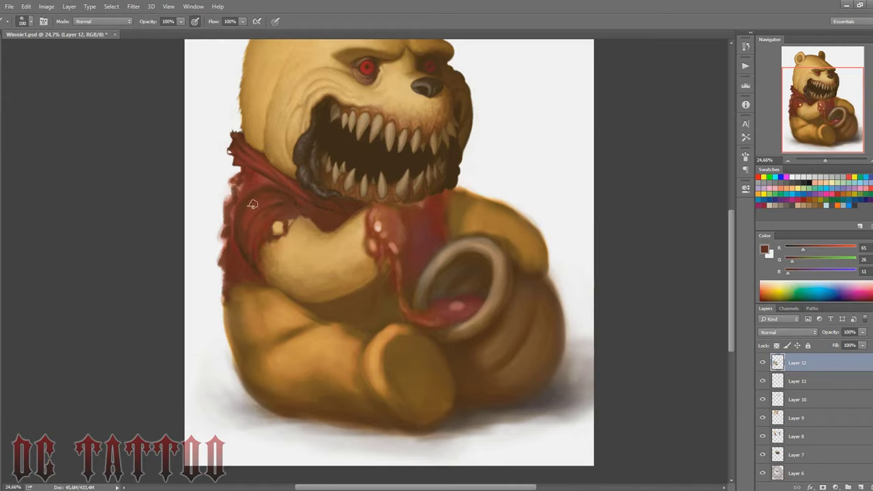
alt+click(276, 198)
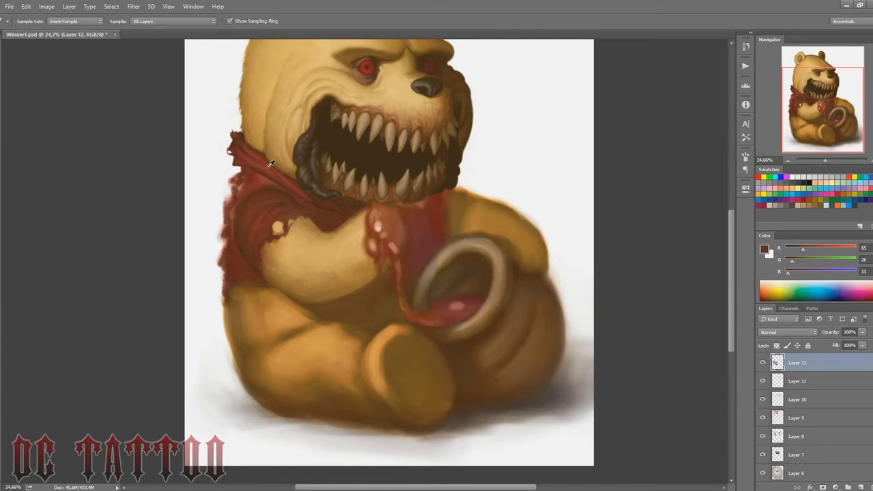
key(bracketright)
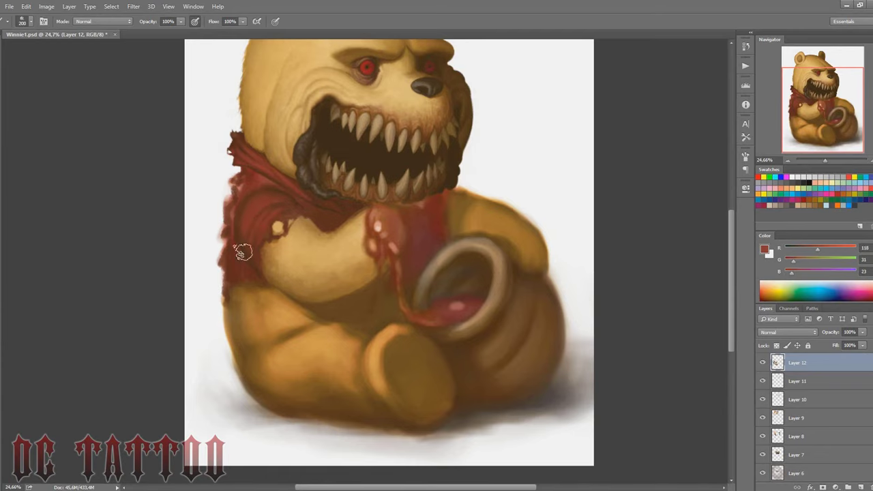
key(bracketleft)
key(bracketleft)
key(bracketleft)
key(ctrl+plus)
Paint a dark brown stroke along the chest edge beside the scarf.
alt+click(130, 316)
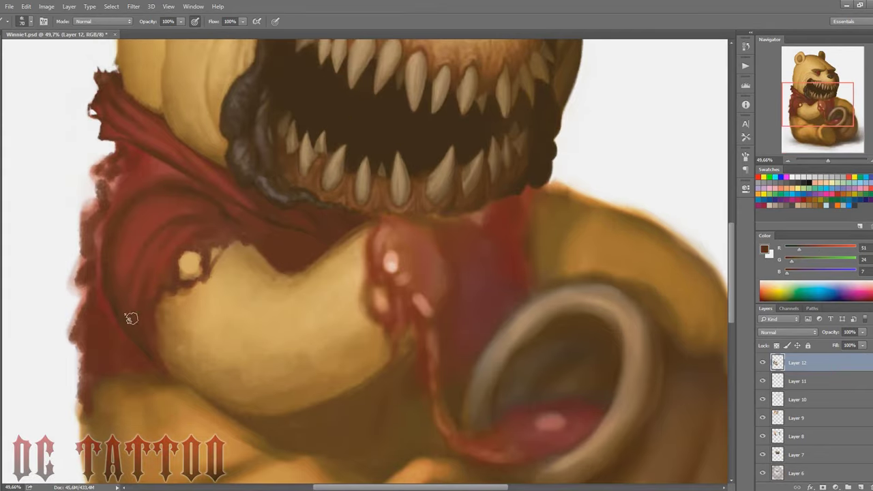
drag(156, 363, 198, 405)
key(bracketleft)
alt+click(150, 336)
alt+click(178, 385)
alt+click(144, 345)
key(bracketright)
key(bracketright)
key(bracketright)
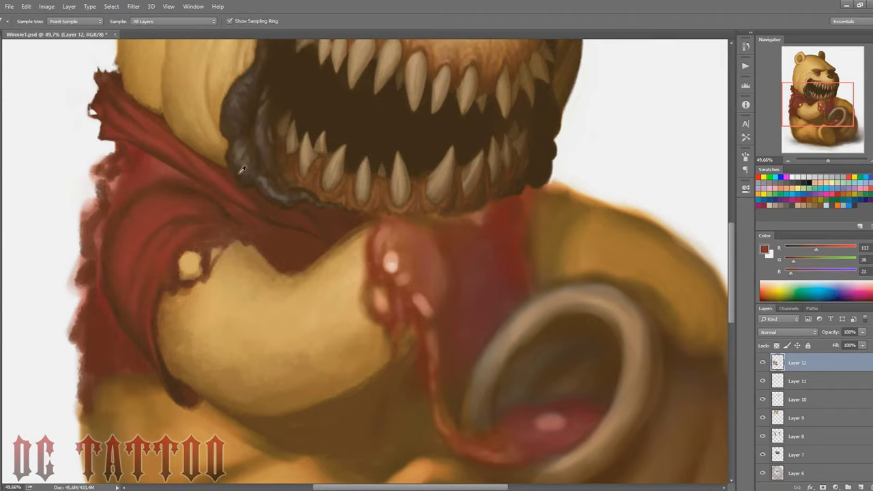
Sample scarf reds and dark browns near the arm for shading.
alt+click(214, 230)
key(bracketleft)
key(bracketleft)
key(bracketleft)
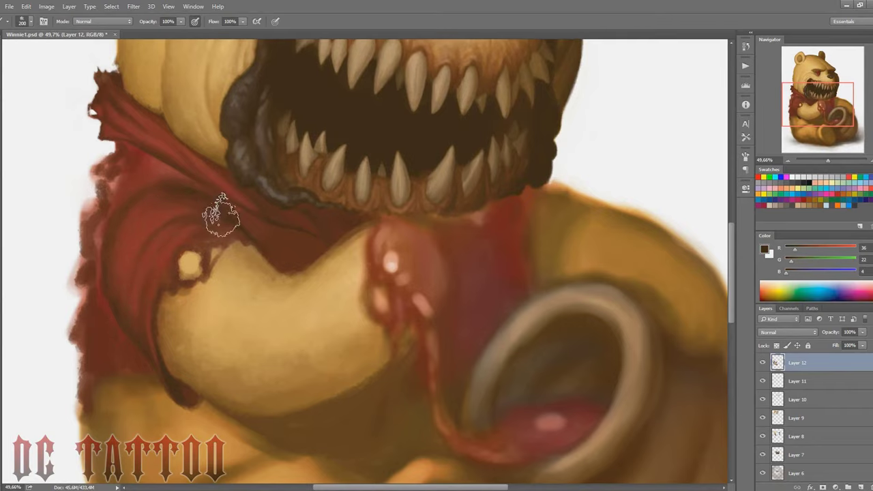
alt+click(144, 153)
alt+click(145, 152)
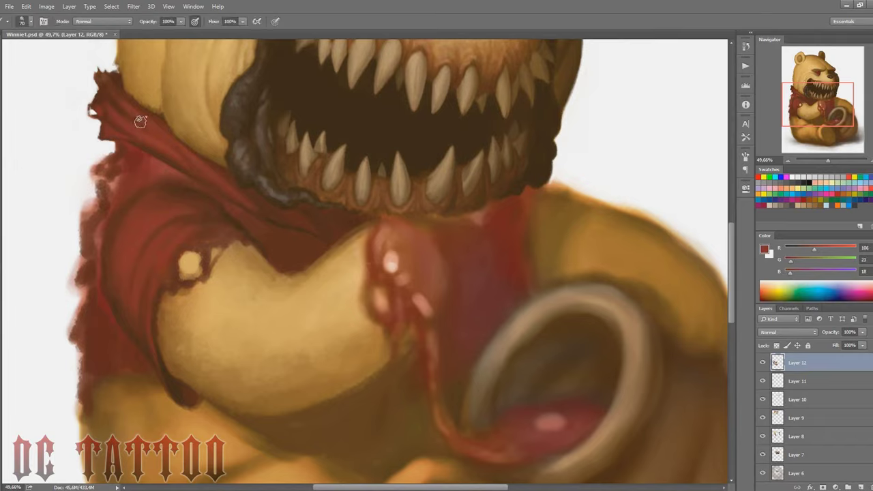
alt+click(158, 164)
alt+click(235, 213)
key(bracketright)
key(bracketright)
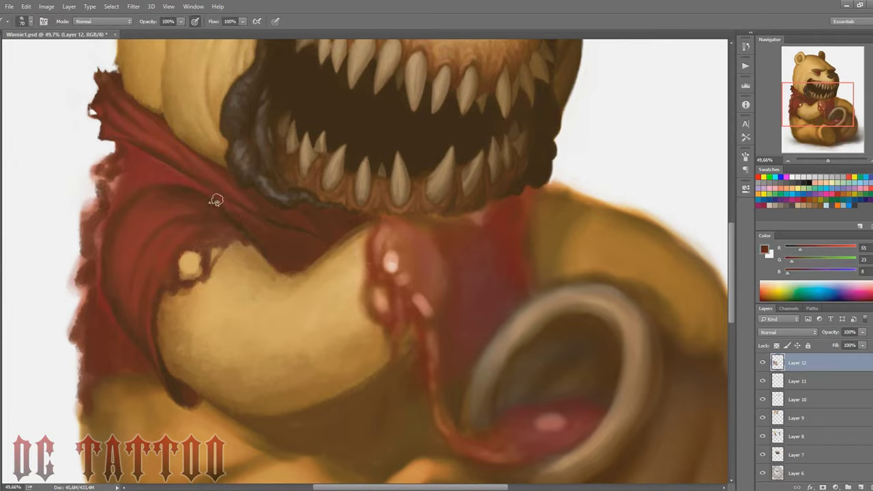
alt+click(205, 186)
alt+click(205, 188)
Pick dark red-browns with a progressively finer brush.
key(bracketright)
key(bracketright)
key(bracketright)
alt+click(255, 244)
key(bracketleft)
key(bracketleft)
key(bracketleft)
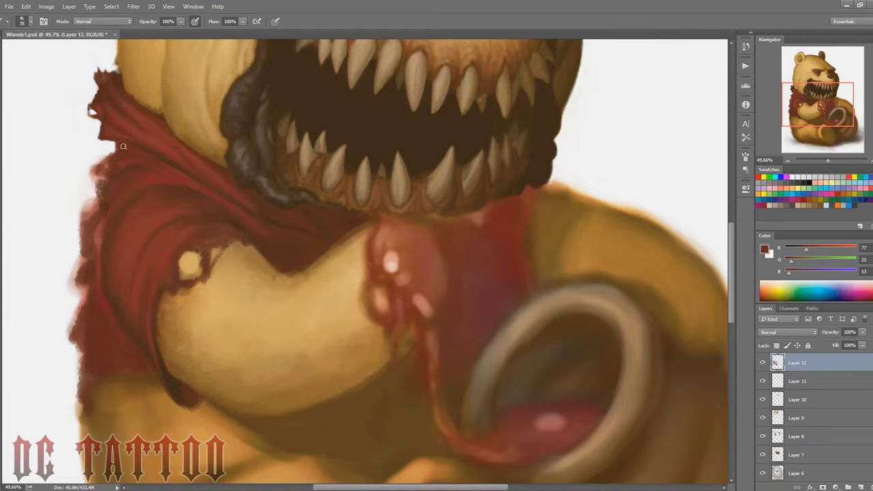
alt+click(120, 146)
key(bracketleft)
key(bracketleft)
key(bracketleft)
alt+click(108, 171)
key(bracketleft)
key(bracketleft)
key(bracketleft)
alt+click(93, 294)
Trim the shirt's ragged left edge and small red protrusion back with white.
alt+click(36, 99)
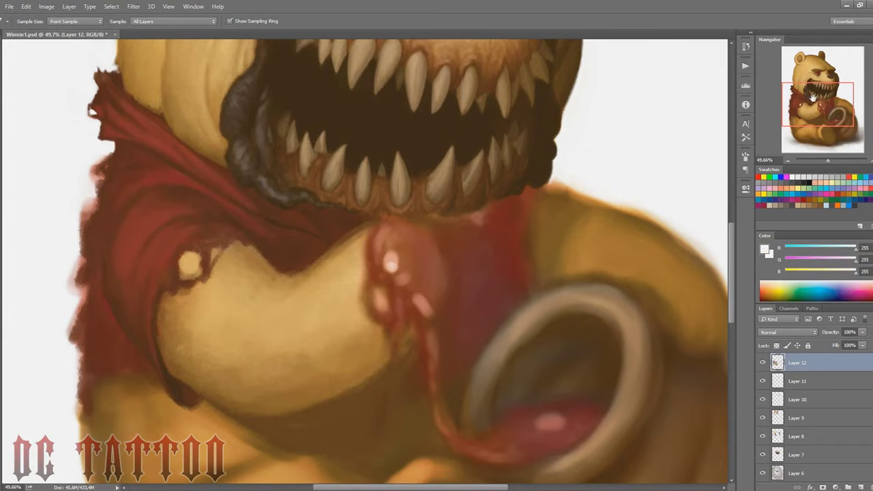
drag(231, 443, 319, 431)
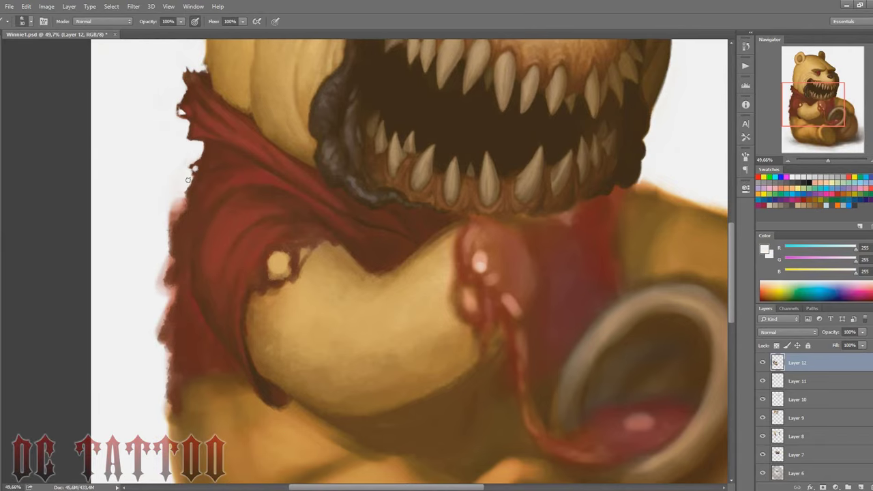
drag(180, 204, 170, 220)
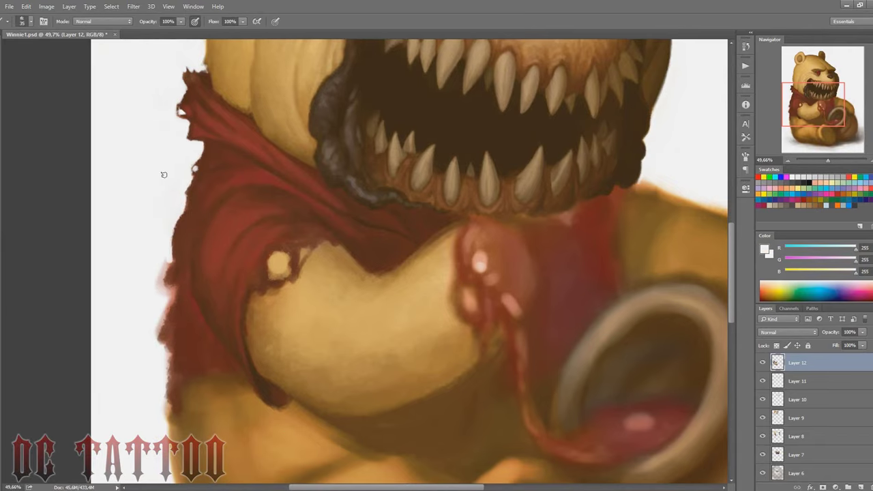
drag(165, 266, 163, 274)
drag(163, 309, 157, 342)
Repaint the shirt's left edge with a dark red stroke.
alt+click(175, 289)
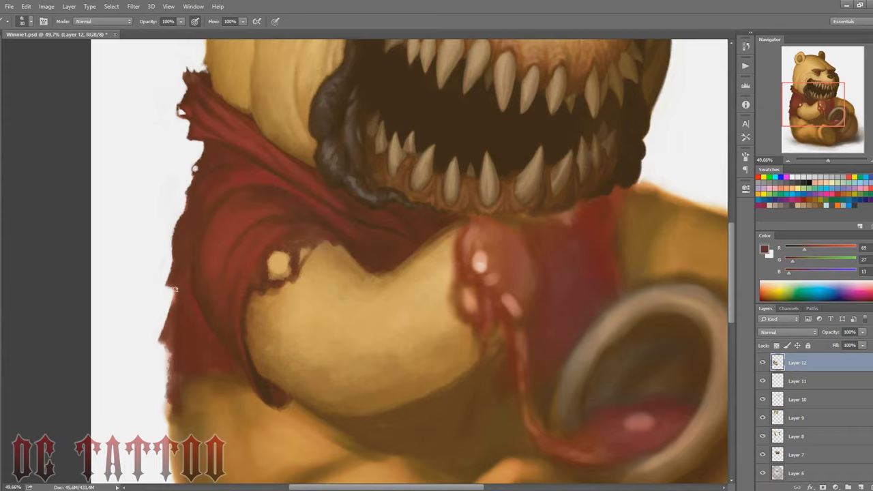
drag(174, 298, 177, 266)
key(bracketleft)
key(bracketright)
alt+click(244, 214)
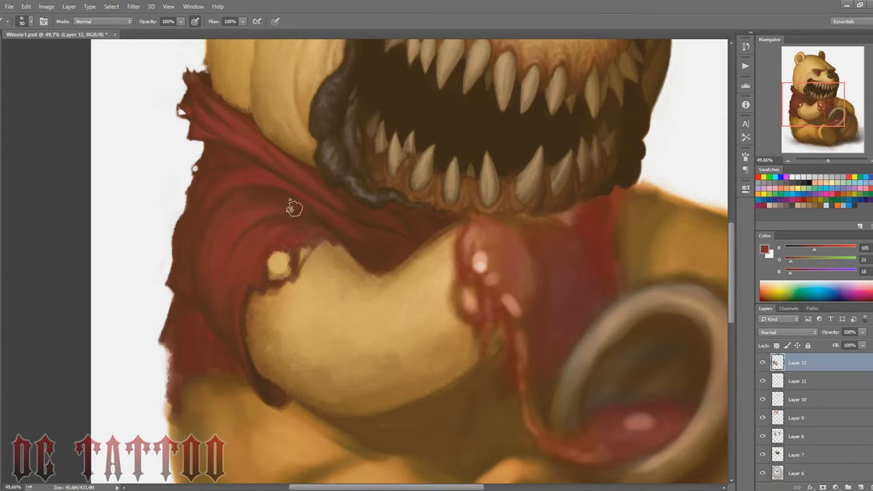
Extend the dark red fabric edge further down toward the ragged hem.
key(bracketright)
key(bracketleft)
key(bracketleft)
alt+click(208, 167)
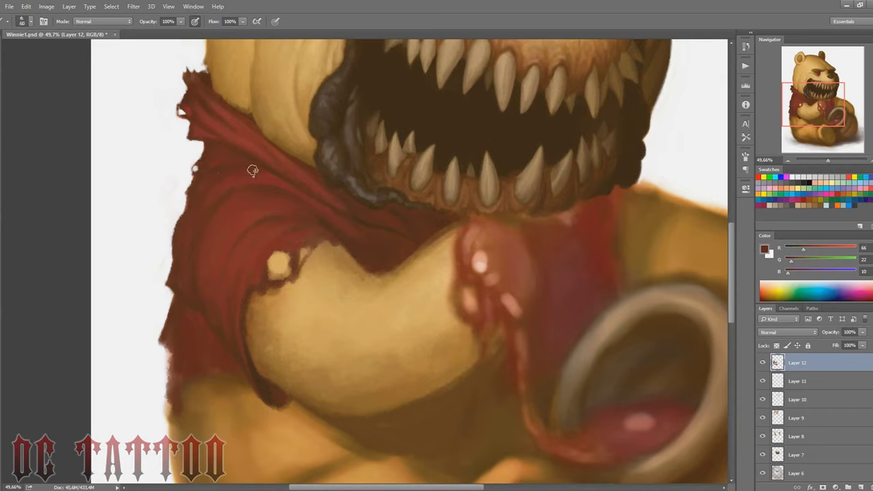
alt+click(179, 295)
key(bracketleft)
key(bracketleft)
drag(165, 340, 168, 394)
alt+click(177, 313)
Bring the lower shirt and arm into view and sample the shirt's reds at a suitable brush size.
drag(165, 363, 195, 244)
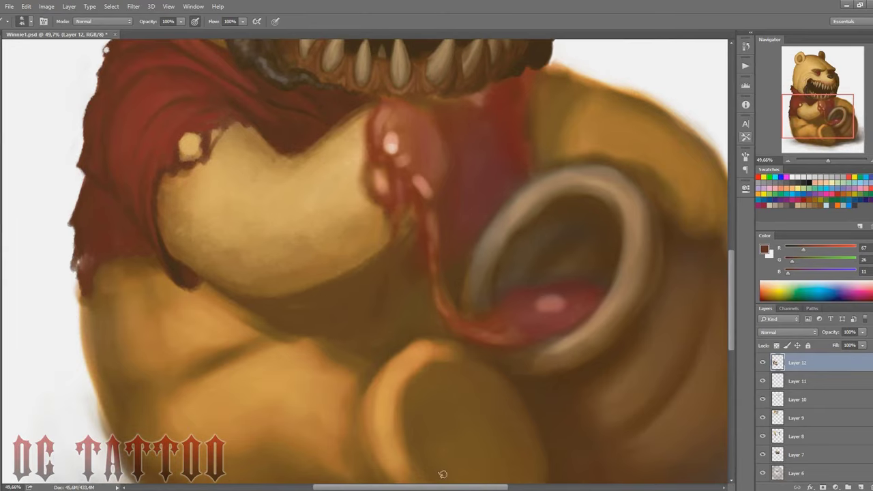
alt+click(213, 184)
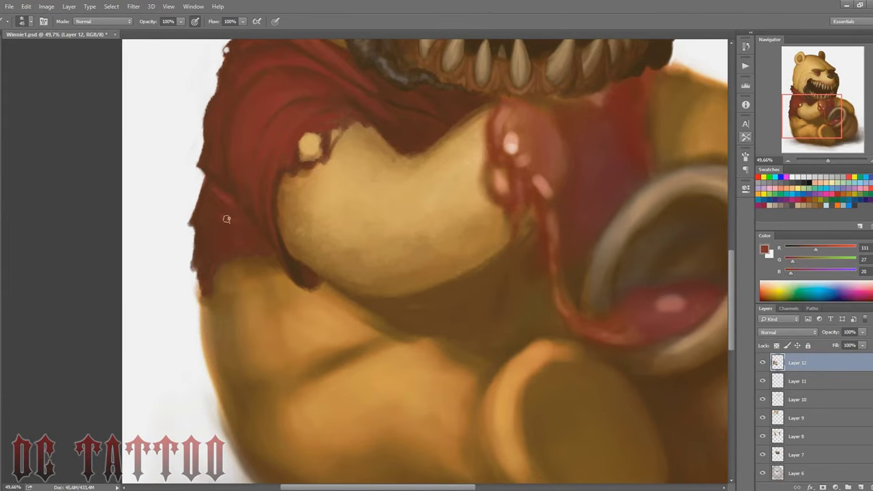
alt+click(209, 191)
alt+click(228, 225)
key(bracketright)
key(bracketright)
key(bracketleft)
key(bracketleft)
key(bracketleft)
key(bracketleft)
Pick dark brown and red-brown shading colours with a larger brush, viewing the mouth and teeth again.
alt+click(349, 104)
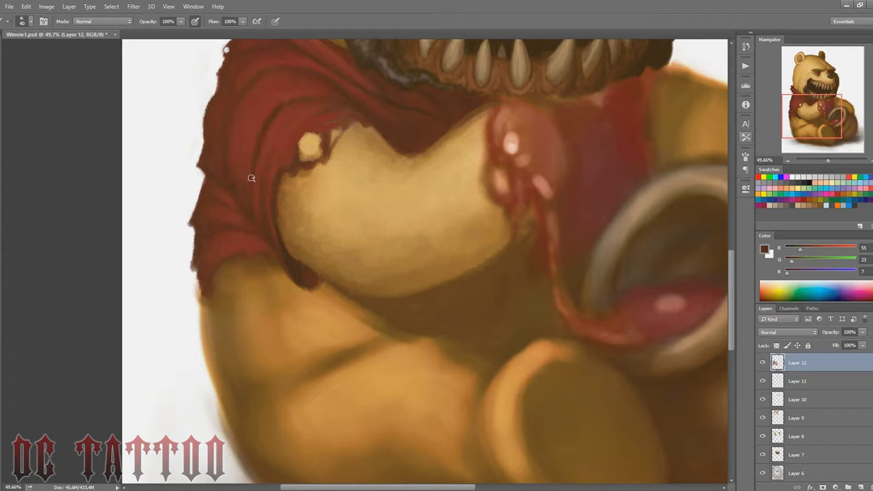
key(bracketright)
key(bracketright)
key(bracketright)
alt+click(283, 109)
alt+click(263, 107)
key(bracketright)
key(bracketright)
key(bracketright)
drag(334, 124, 214, 234)
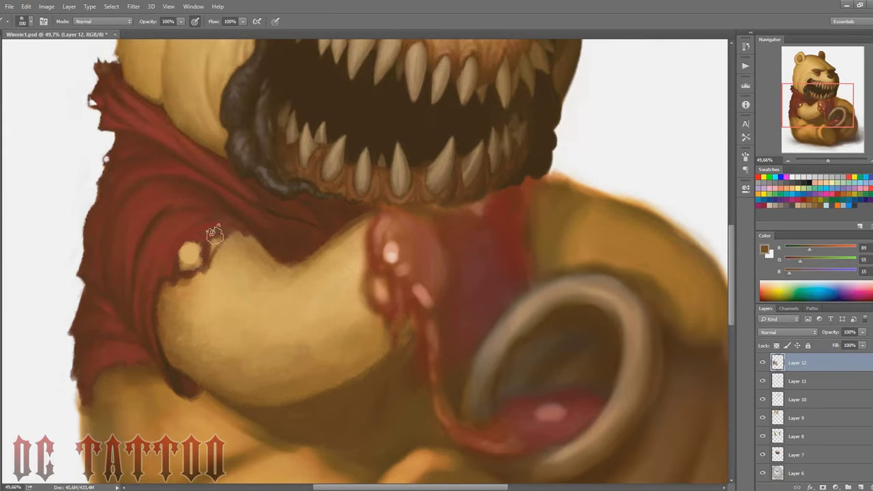
Paint dark shirt red over the edge of the cream spot with a fine brush.
alt+click(176, 276)
key(bracketleft)
key(bracketleft)
key(bracketleft)
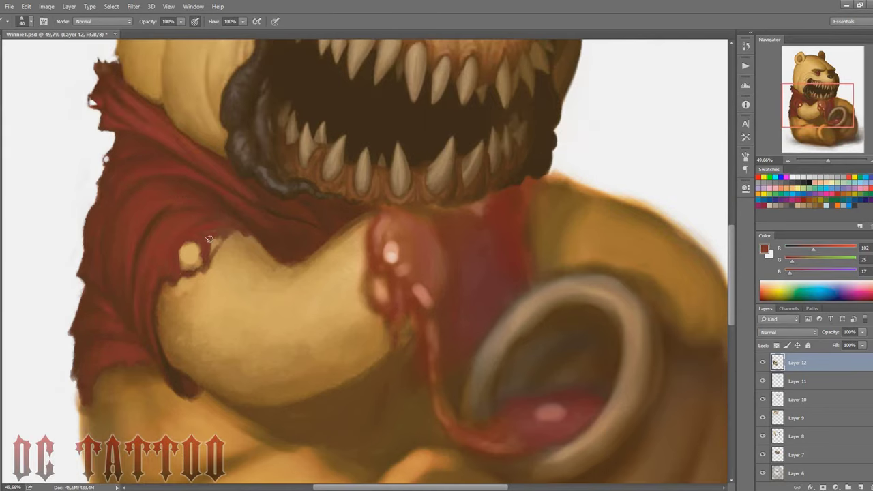
alt+click(145, 340)
key(bracketright)
key(bracketright)
alt+click(166, 284)
key(bracketleft)
key(bracketleft)
key(bracketleft)
drag(183, 262, 195, 245)
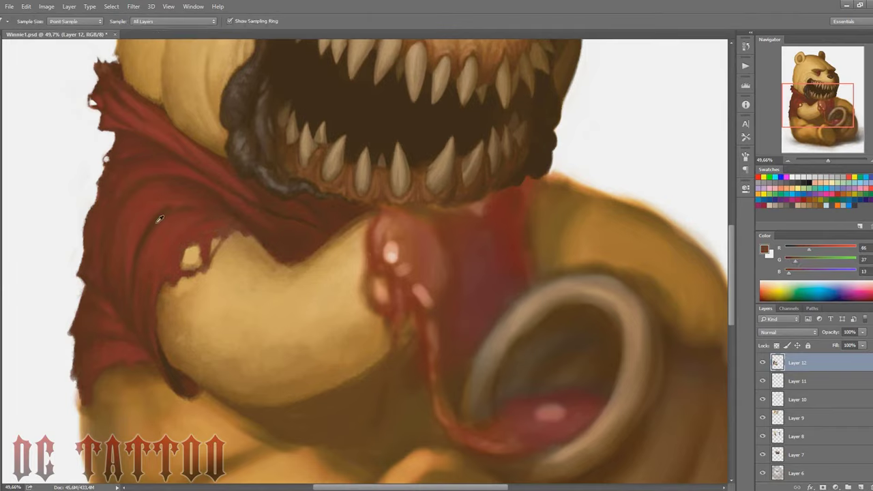
Sample mid reds and darker browns from the shirt while enlarging the brush.
alt+click(190, 271)
key(bracketright)
alt+click(190, 271)
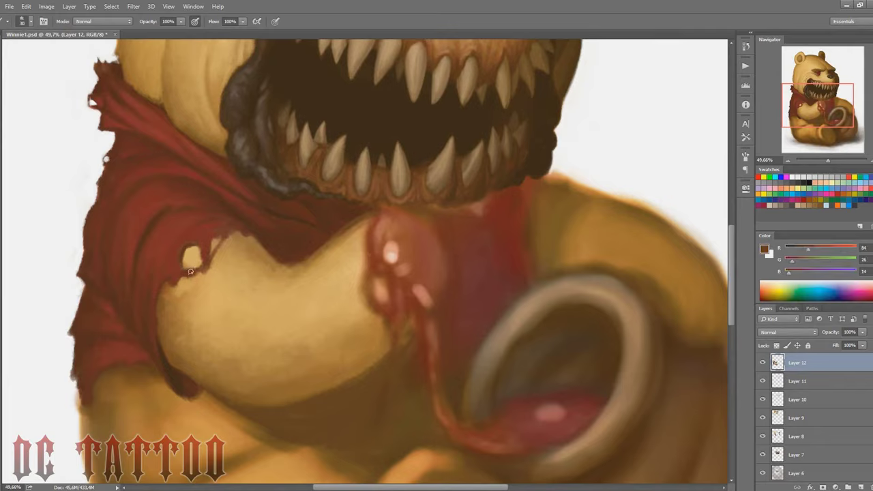
alt+click(233, 233)
key(bracketright)
key(bracketright)
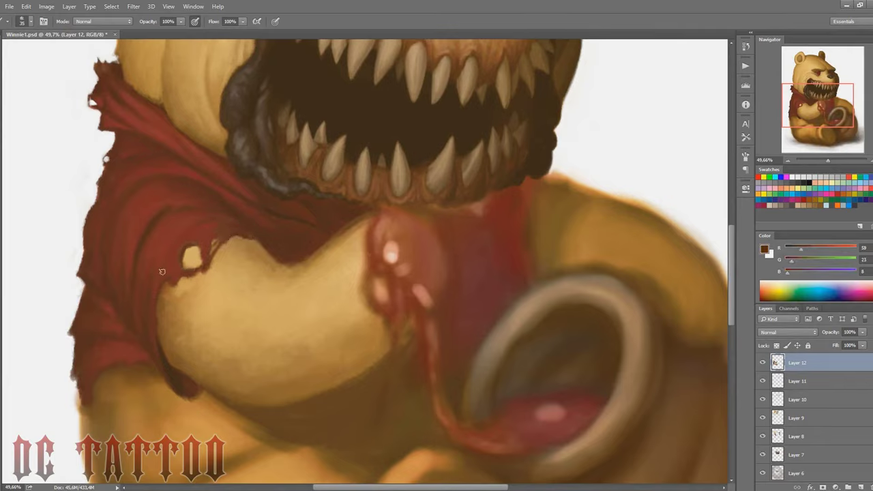
key(bracketright)
alt+click(174, 366)
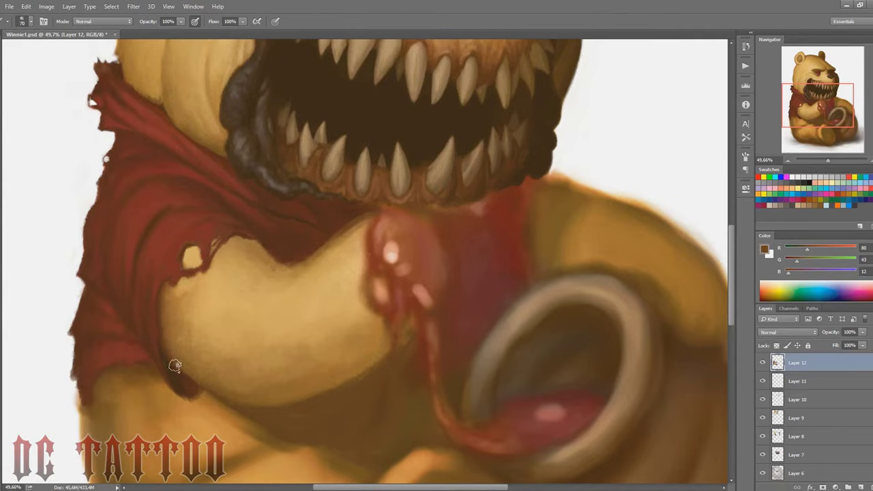
key(bracketright)
key(bracketright)
key(bracketright)
key(bracketright)
key(bracketright)
key(bracketright)
Touch very dark brown onto the shirt edge under the arm with a fine brush.
alt+click(334, 331)
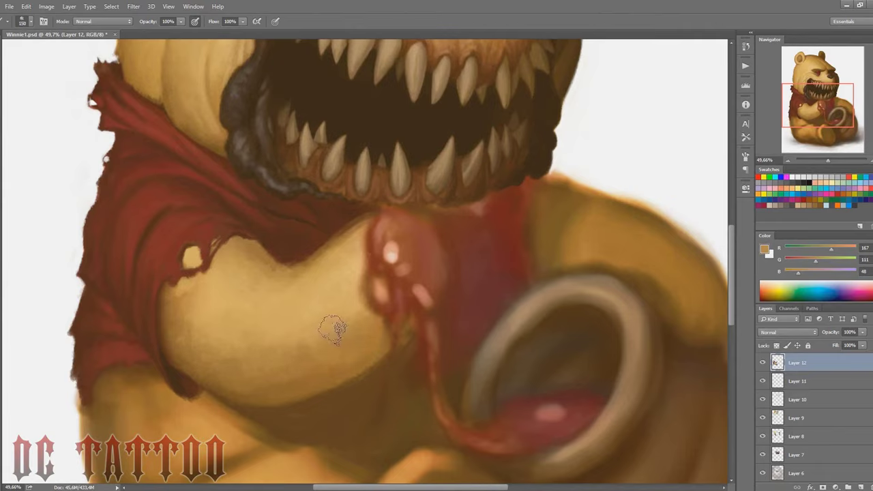
key(bracketleft)
key(bracketleft)
key(bracketleft)
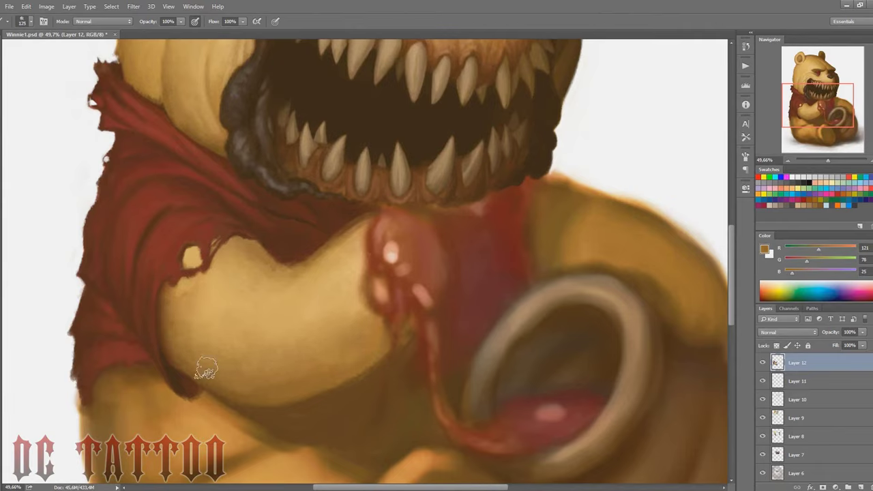
alt+click(174, 375)
key(bracketleft)
key(bracketleft)
key(bracketleft)
alt+click(180, 387)
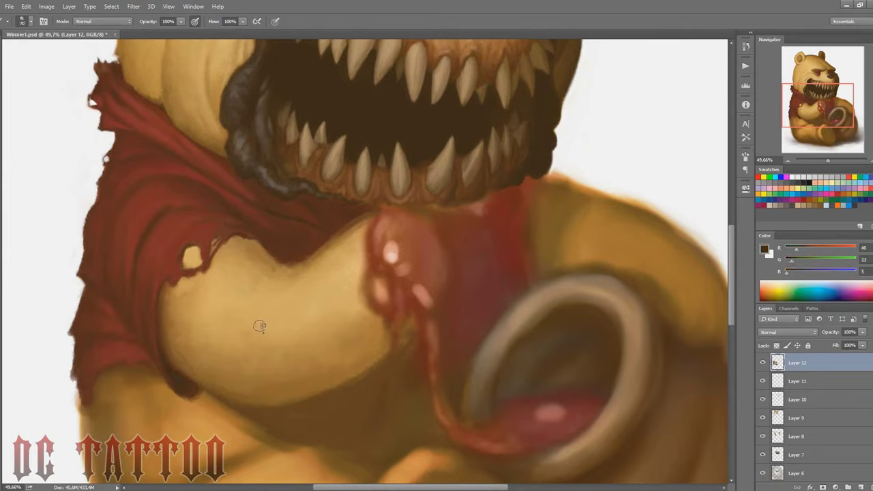
key(bracketleft)
key(bracketleft)
alt+click(291, 240)
Sample dark red-brown and mouth-edge brown, then center the view over the arm and belly.
key(bracketright)
alt+click(344, 212)
key(alt)
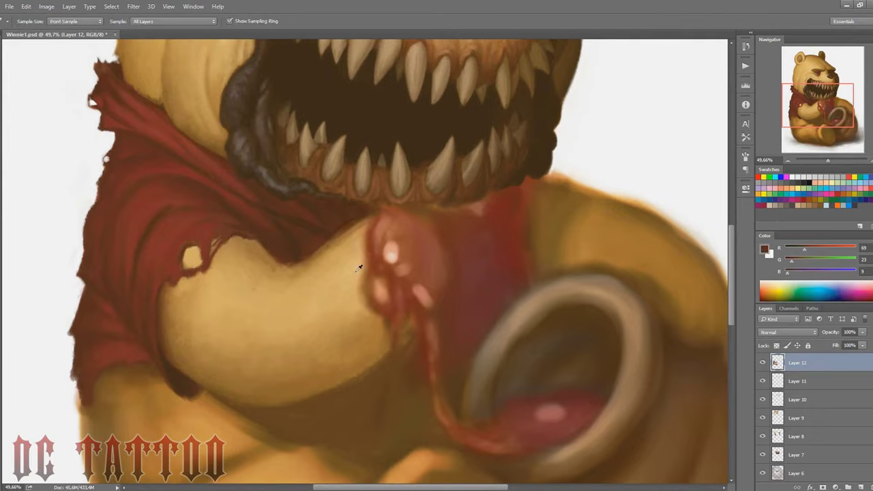
alt+click(305, 194)
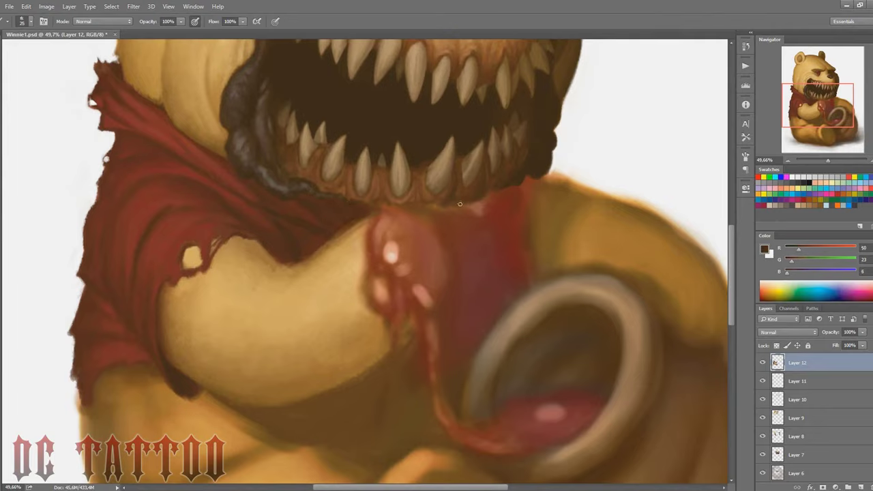
key(alt)
drag(809, 107, 809, 110)
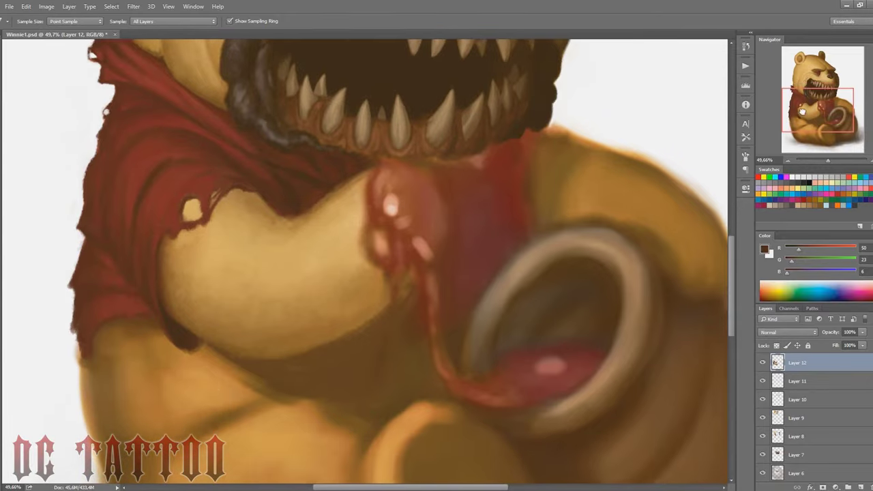
Sample arm browns and yellows, and toggle the latest paint layer to compare.
alt+click(308, 325)
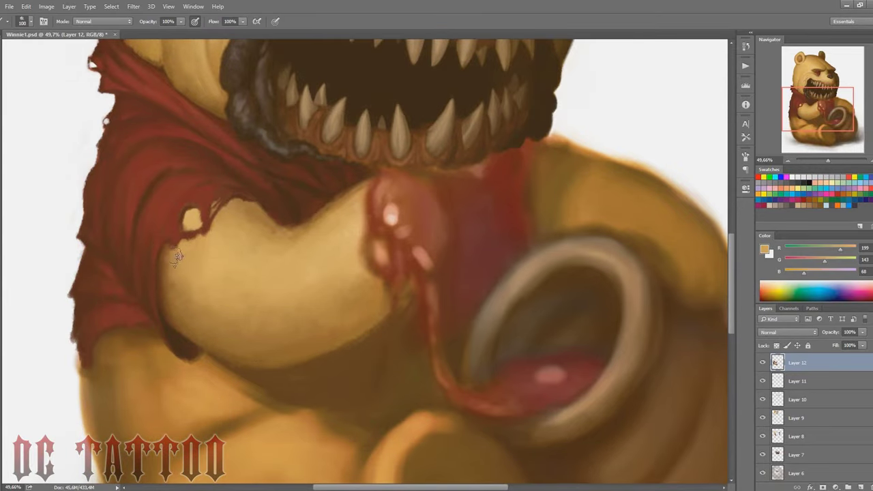
key(bracketleft)
key(bracketleft)
key(bracketleft)
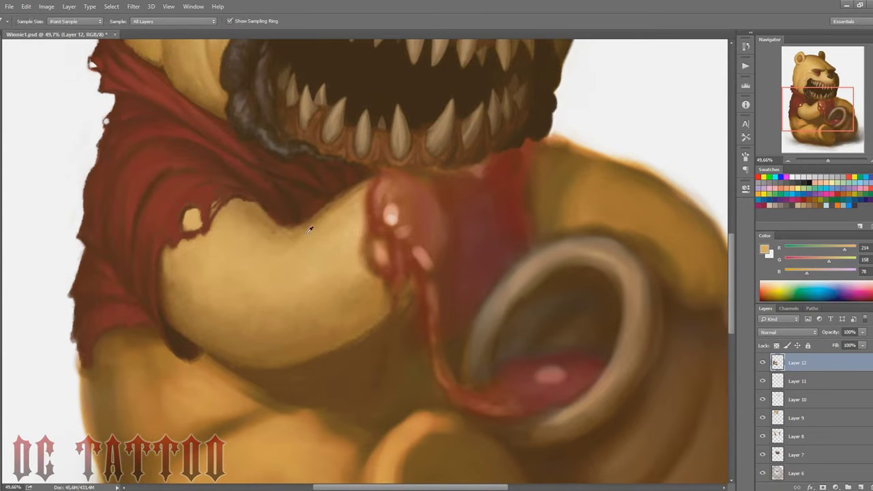
alt+click(302, 224)
key(bracketright)
key(bracketright)
alt+click(234, 229)
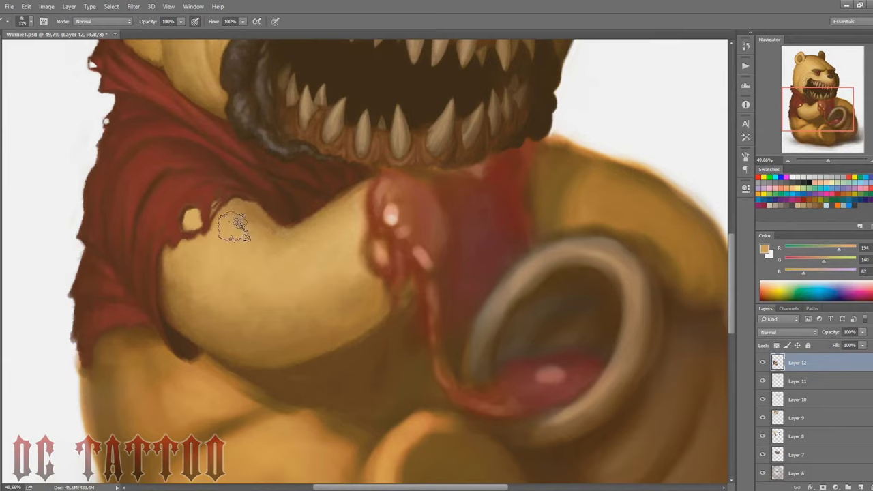
key(bracketleft)
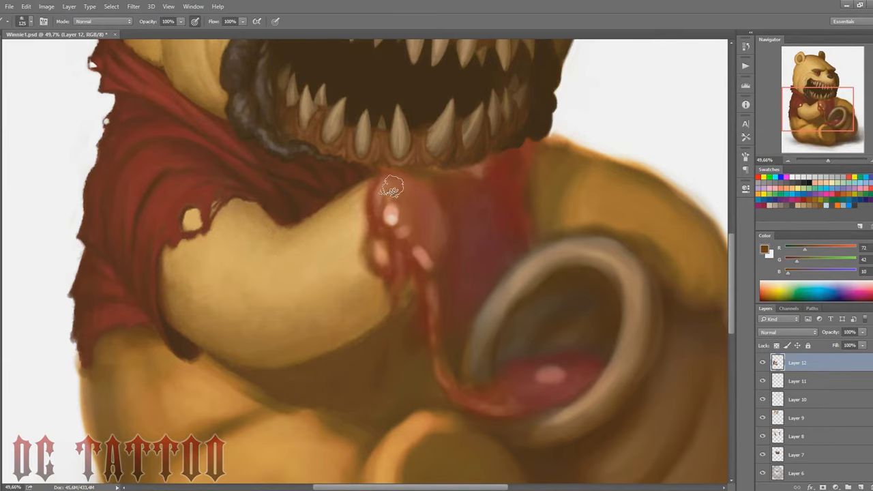
click(762, 363)
click(762, 363)
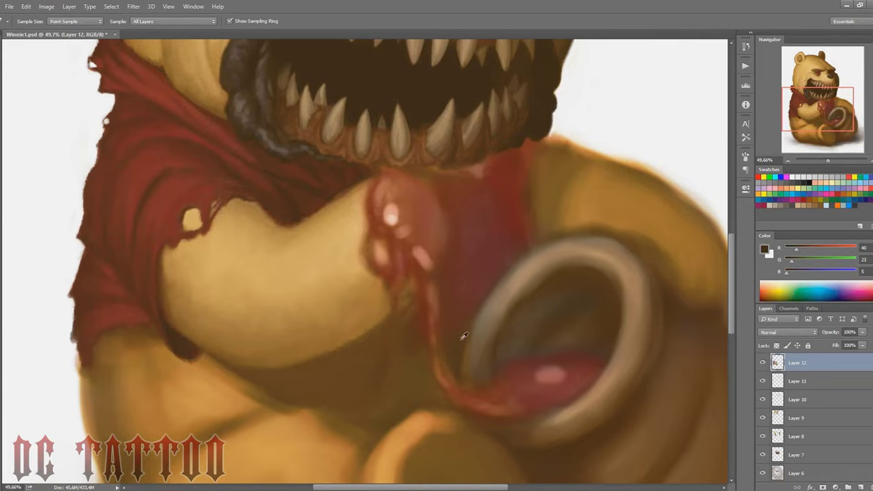
Paint a light tan knob beside the red drip.
drag(374, 240, 399, 291)
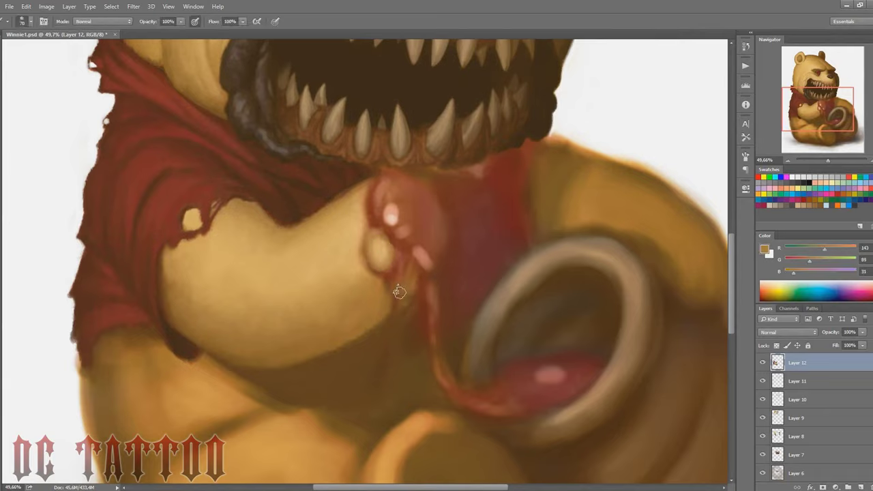
key(bracketright)
alt+click(404, 310)
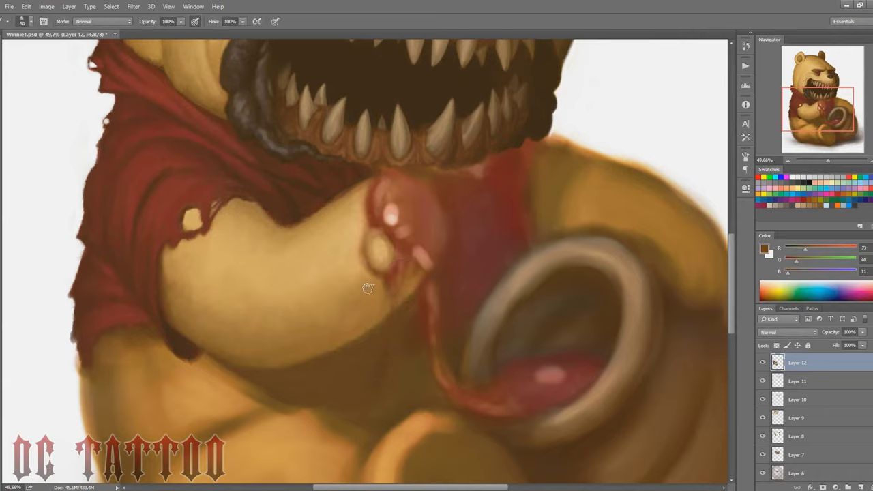
alt+click(229, 286)
key(bracketright)
key(bracketright)
key(bracketright)
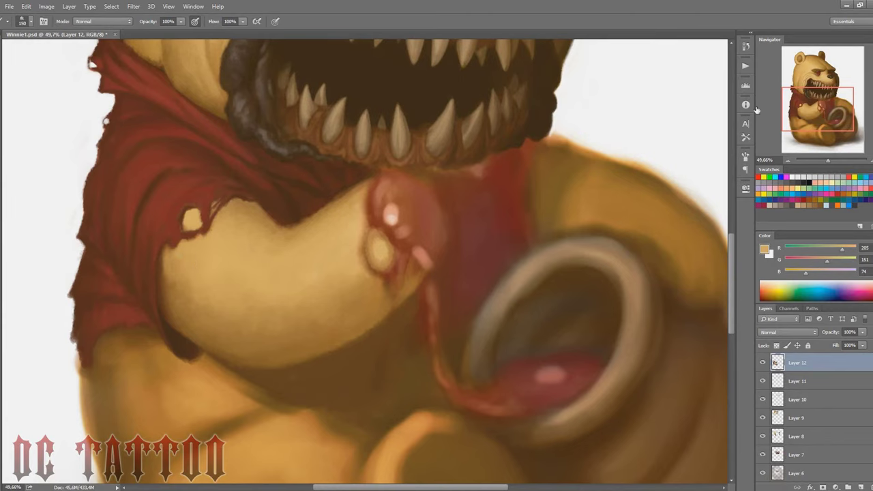
mouse_move(812, 111)
mouse_down()
mouse_move(813, 73)
mouse_move(813, 115)
mouse_up()
Repaint the lower arm in a lighter tone with a large brush, picking a lighter orange.
key(bracketright)
key(bracketright)
key(bracketright)
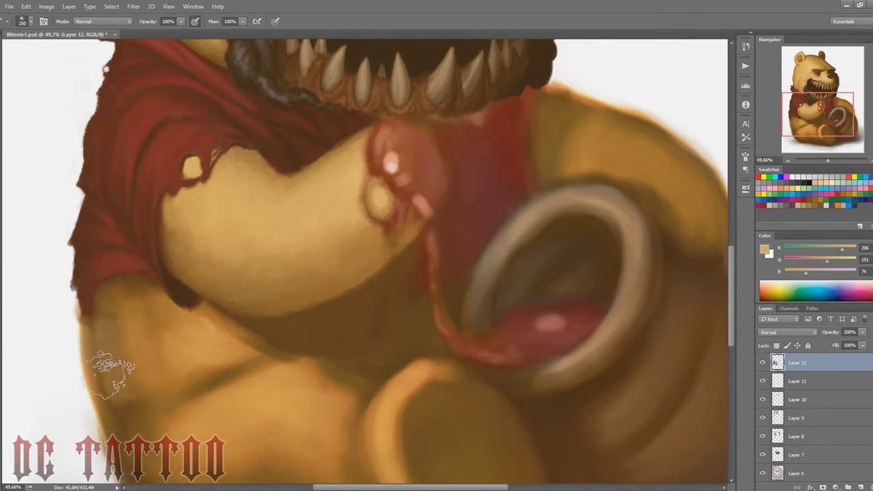
drag(112, 371, 164, 293)
mouse_move(136, 361)
mouse_down()
mouse_move(171, 307)
mouse_move(129, 287)
mouse_move(98, 293)
mouse_move(137, 272)
mouse_up()
key(i)
click(175, 235)
key(b)
Darken the left outline and lower-left edge of the arm with dark brown.
scroll(129, 286, up, 3)
key(bracketright)
key(bracketright)
key(bracketright)
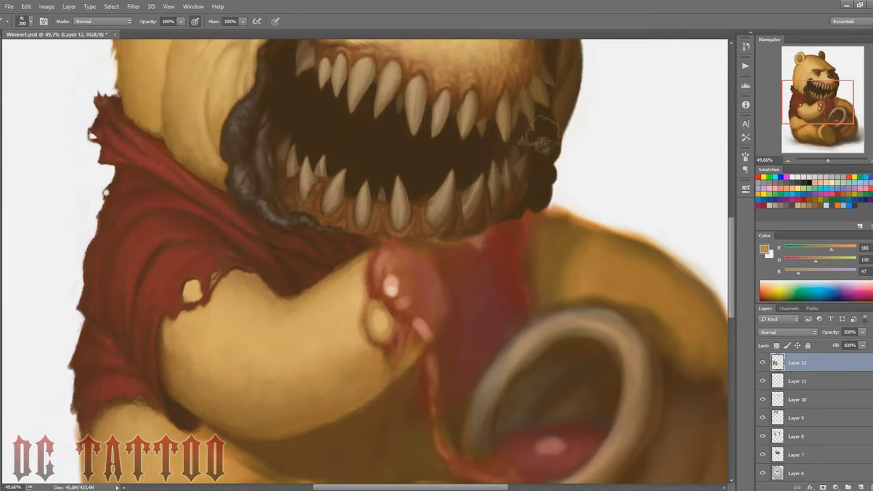
scroll(539, 143, down, 5)
alt+click(65, 271)
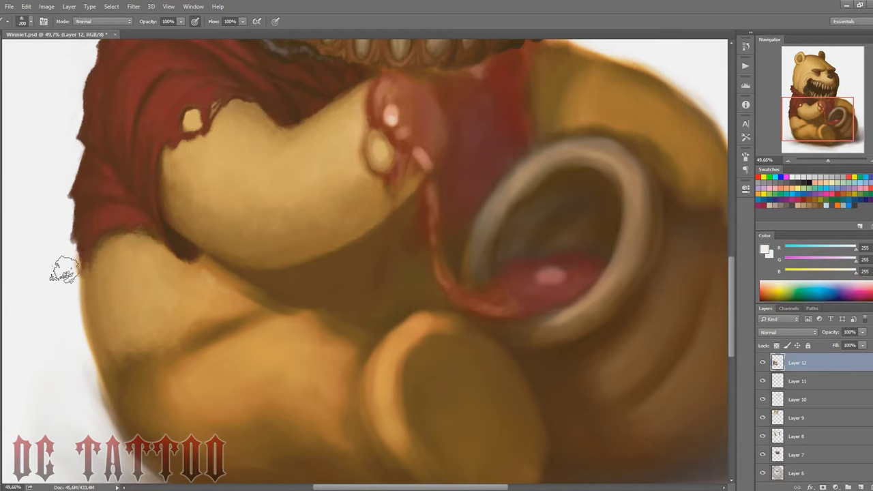
key(bracketleft)
key(bracketleft)
key(bracketleft)
alt+click(109, 232)
mouse_move(79, 266)
mouse_down()
mouse_move(75, 257)
mouse_move(73, 280)
mouse_up()
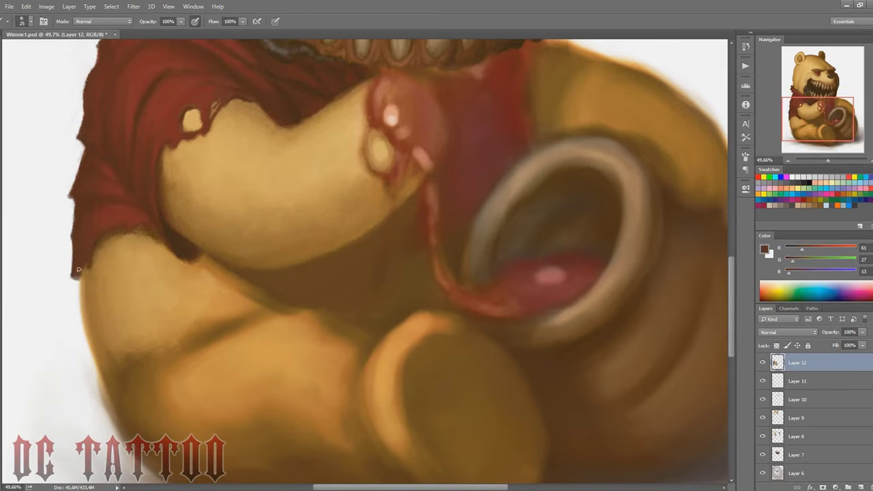
alt+click(113, 234)
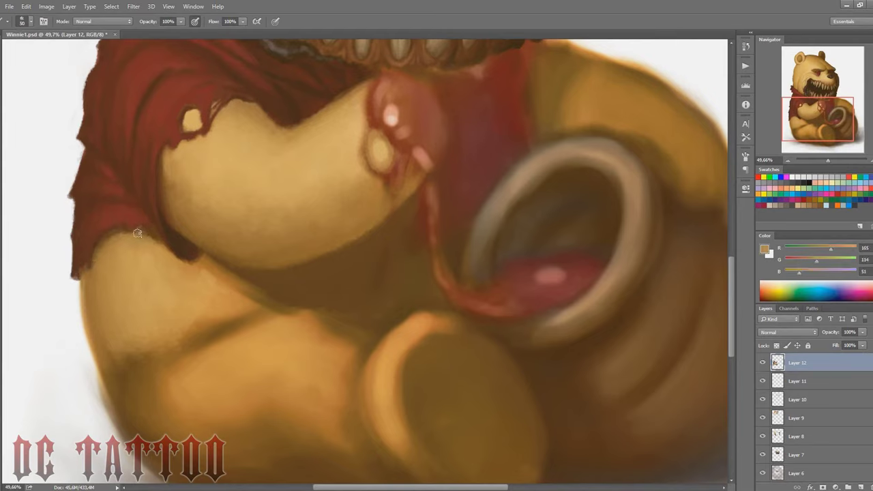
Paint a dark brown stroke along the shadow line under the arm.
alt+click(102, 241)
alt+click(101, 256)
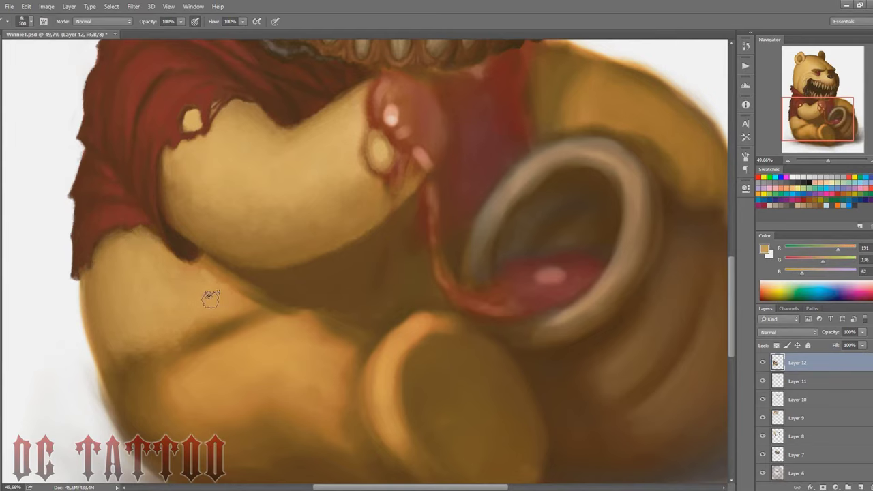
alt+click(188, 254)
key(bracketright)
key(bracketright)
drag(199, 260, 214, 266)
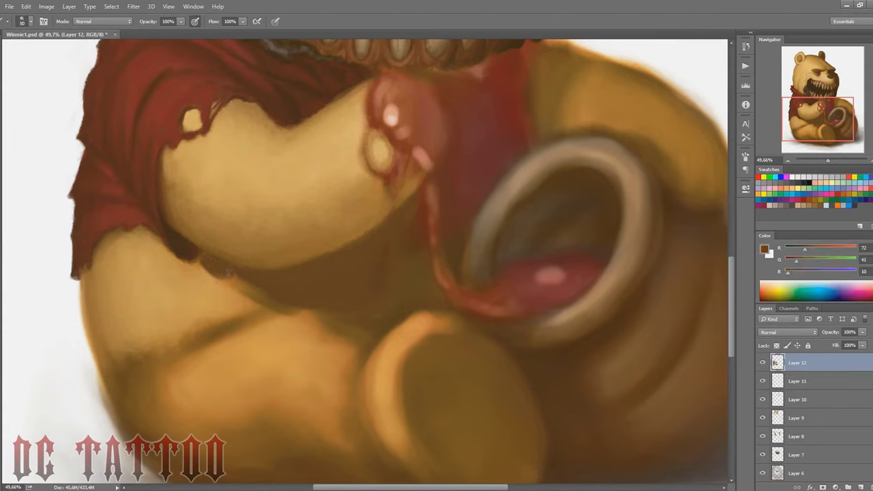
alt+click(200, 256)
Blend the belly shadow using sampled belly tans and dark shadow browns.
alt+click(248, 296)
key(bracketright)
key(bracketright)
key(bracketright)
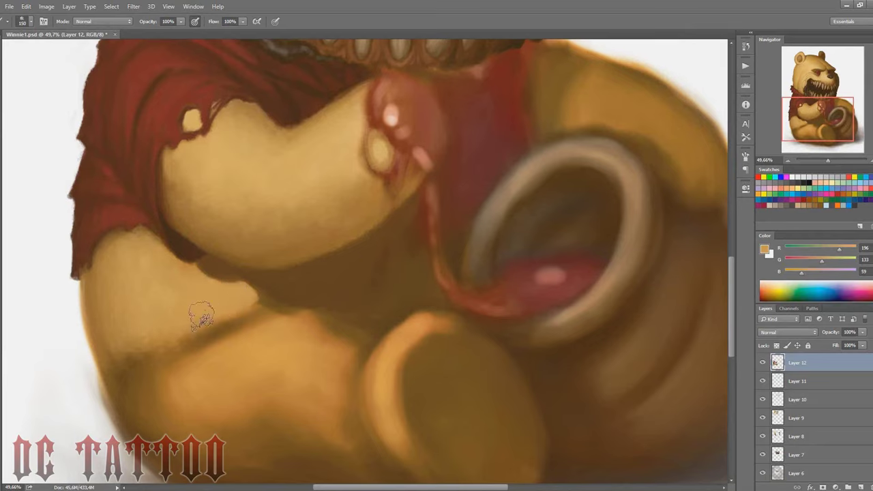
alt+click(205, 258)
key(bracketleft)
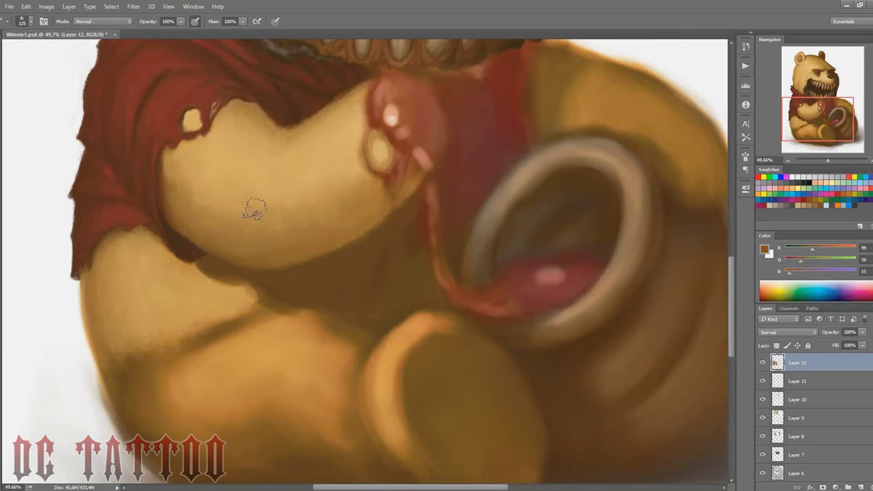
alt+click(259, 296)
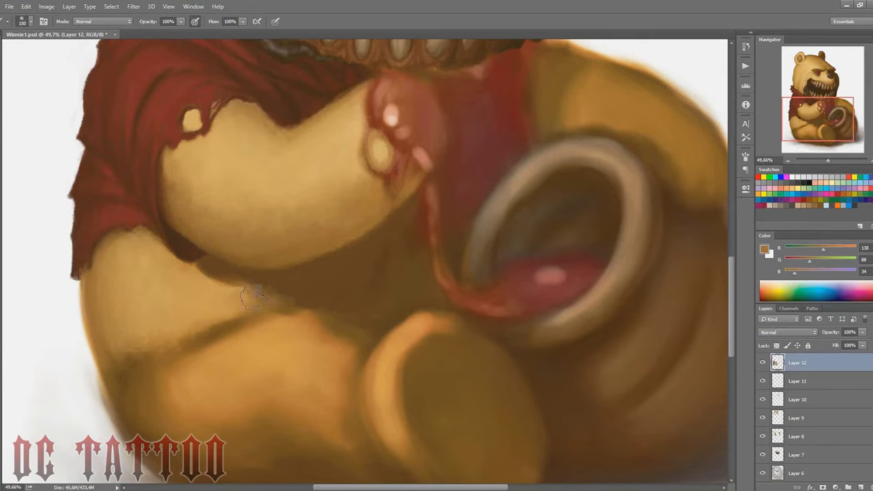
key(bracketright)
alt+click(253, 292)
Flip the canvas horizontally and reposition the view on the mirrored painting.
key(bracketleft)
key(bracketleft)
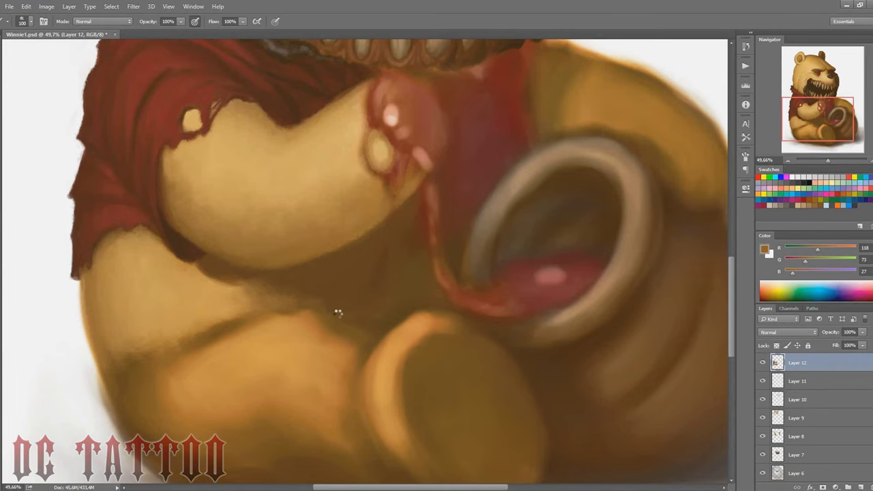
key(h)
alt+click(477, 310)
drag(831, 116, 841, 108)
key(bracketright)
key(bracketright)
key(bracketright)
Sample dark neck browns and undo the stray dark stroke across the belly.
alt+click(549, 317)
key(bracketleft)
key(bracketleft)
key(bracketleft)
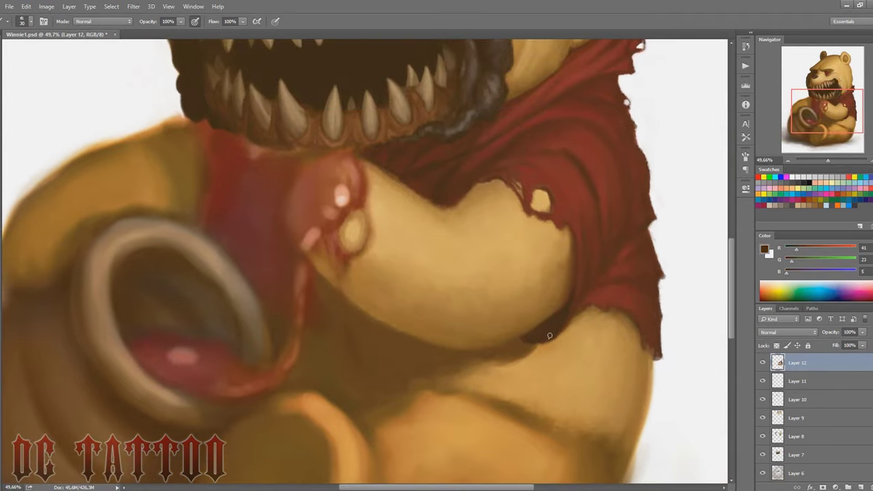
alt+click(532, 332)
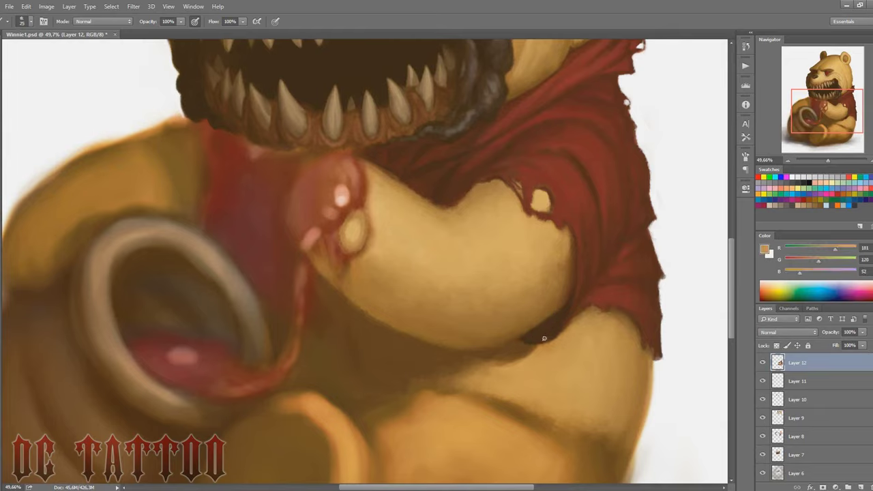
alt+click(503, 358)
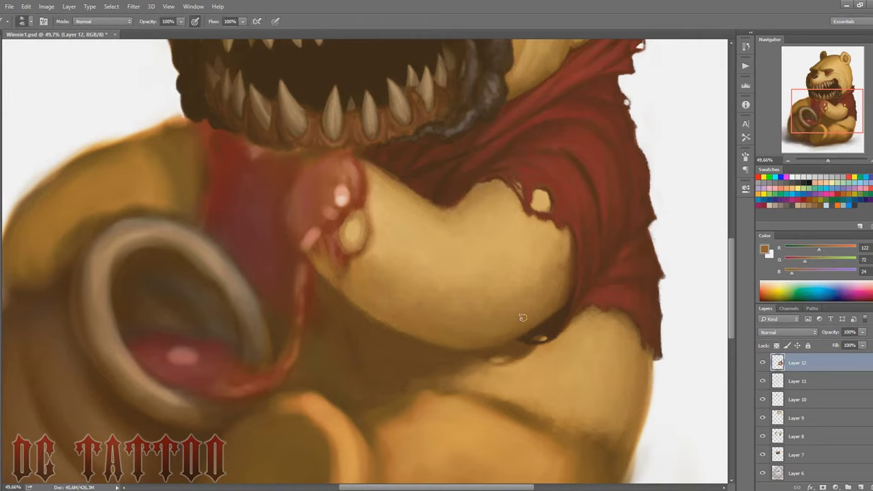
alt+click(489, 353)
key(bracketright)
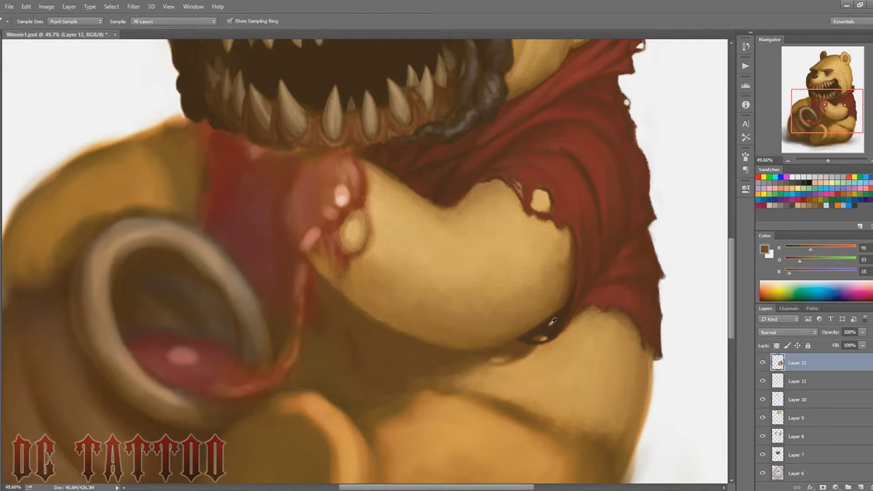
alt+click(421, 354)
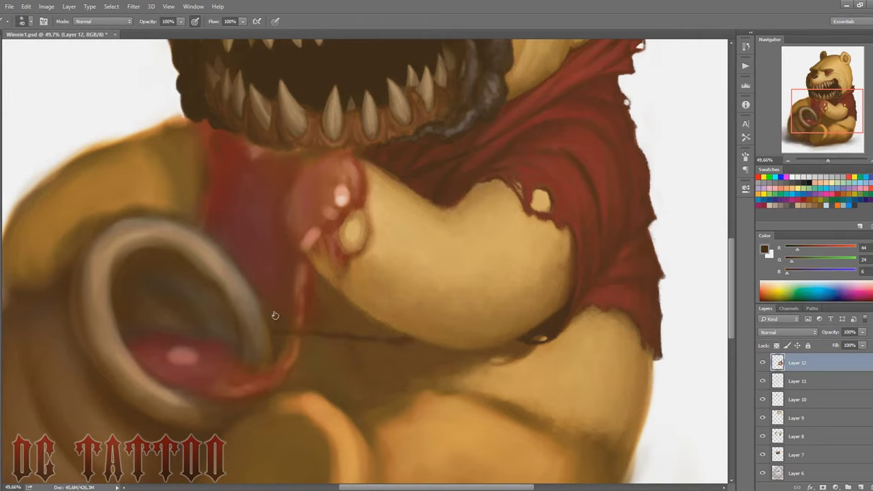
key(ctrl+z)
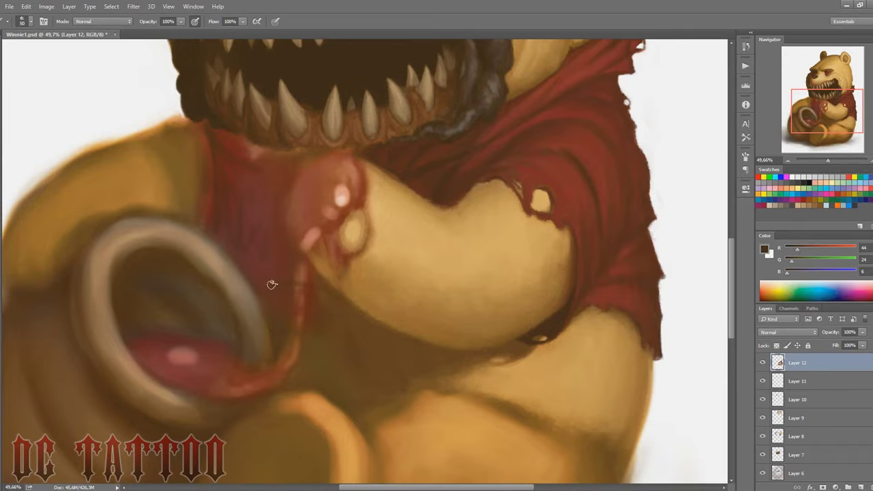
Paint the neck below the fanged mouth and left of the tongue solid dark brown.
drag(821, 114, 818, 107)
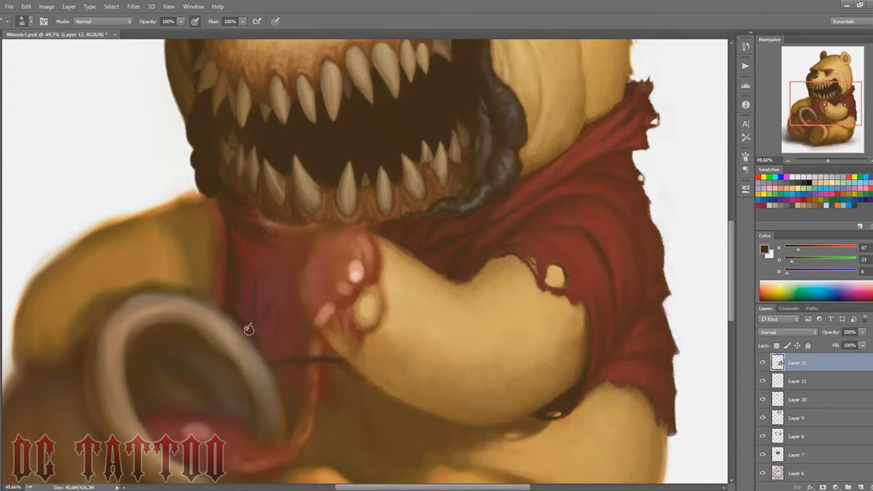
mouse_move(269, 348)
mouse_down()
mouse_move(235, 222)
mouse_move(303, 228)
mouse_up()
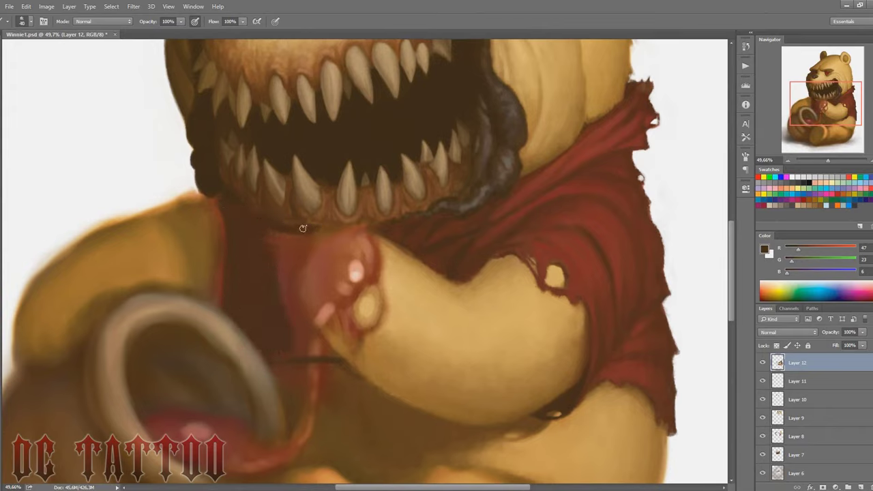
mouse_move(253, 213)
mouse_down()
mouse_move(253, 273)
mouse_move(341, 226)
mouse_move(296, 279)
mouse_move(311, 228)
mouse_move(293, 263)
mouse_move(294, 312)
mouse_move(325, 351)
mouse_up()
key(bracketleft)
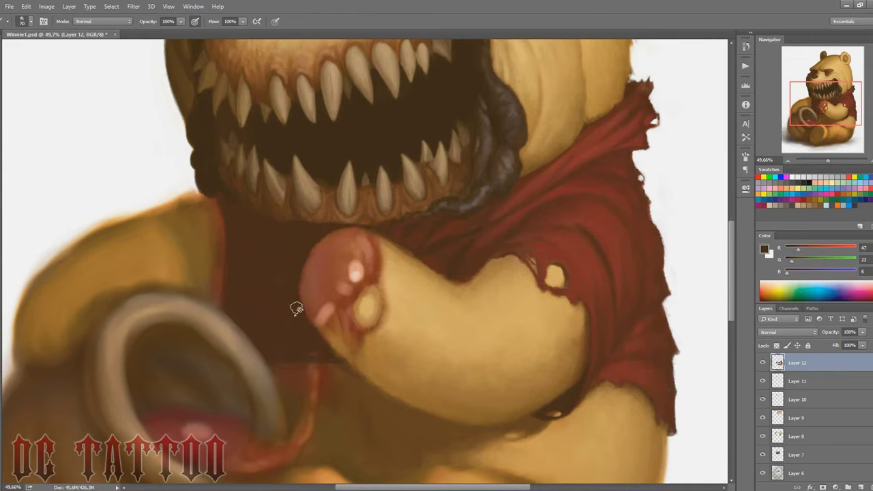
alt+click(373, 223)
key(bracketright)
key(bracketright)
key(bracketright)
key(bracketleft)
key(bracketleft)
key(bracketleft)
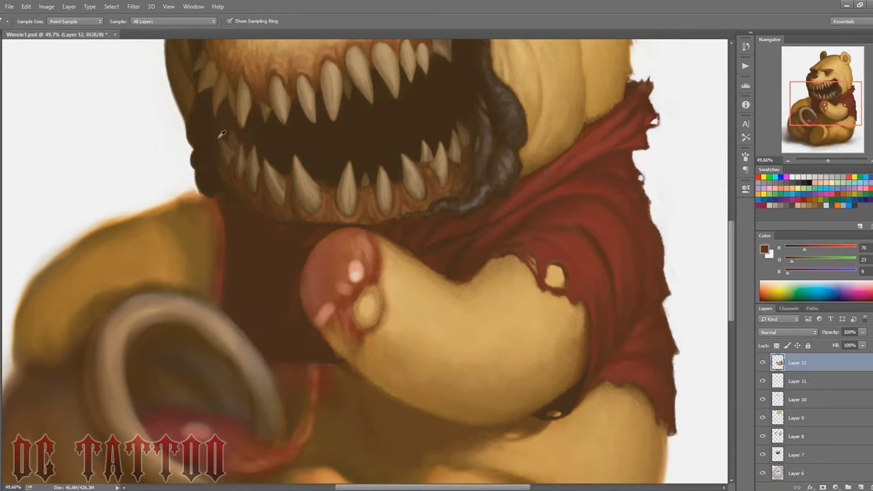
alt+click(267, 217)
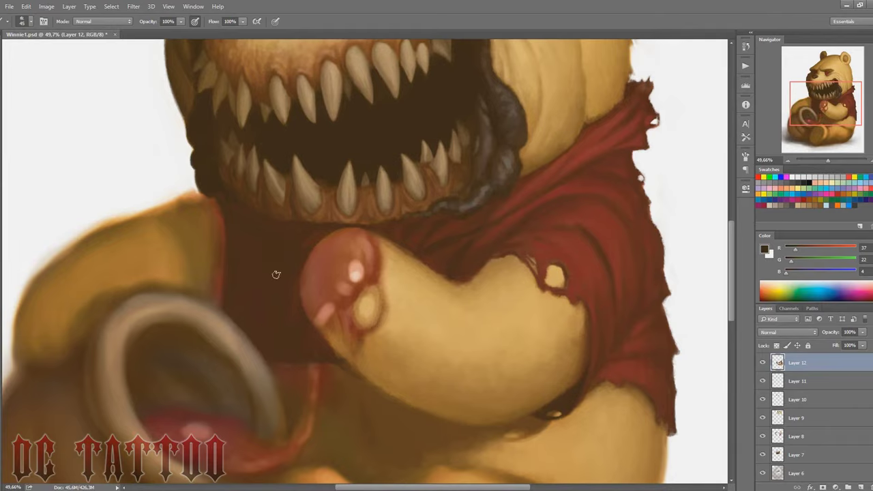
key(bracketright)
key(bracketright)
key(bracketright)
key(bracketright)
Clean the top edge of the bear's left shoulder with background white.
drag(827, 109, 820, 107)
key(bracketleft)
key(bracketleft)
key(bracketleft)
alt+click(280, 312)
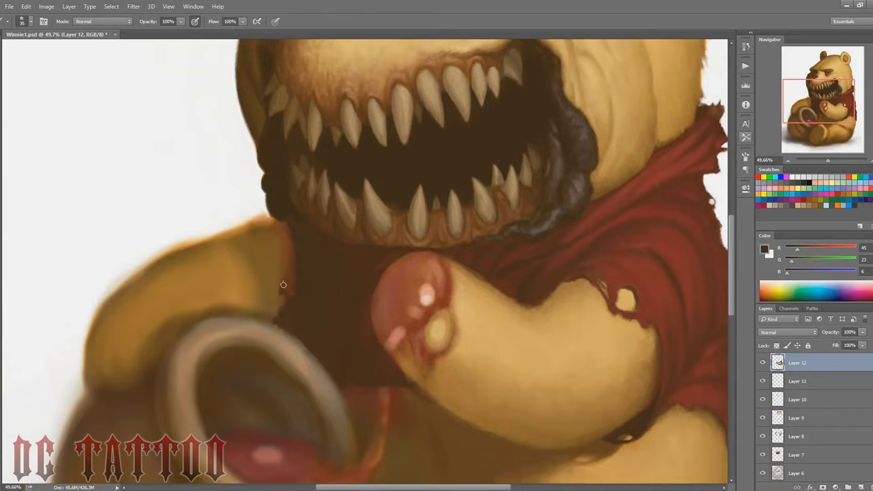
alt+click(285, 233)
key(bracketleft)
key(bracketleft)
key(bracketleft)
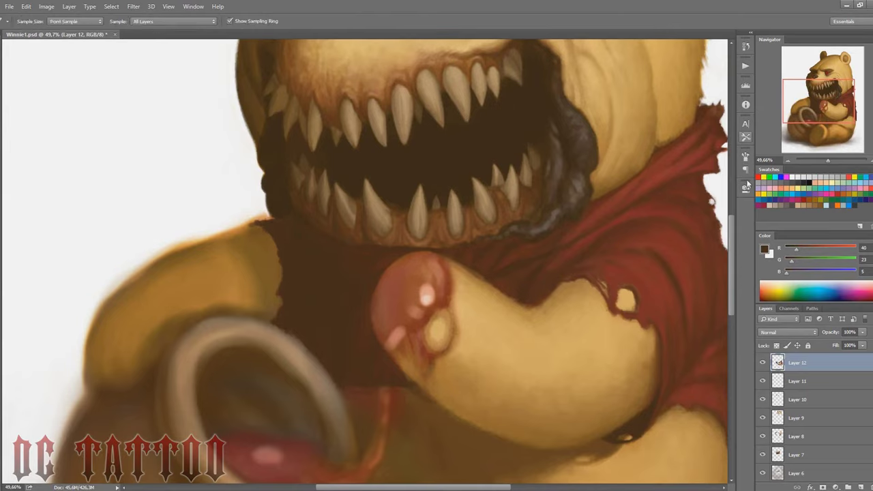
alt+click(265, 216)
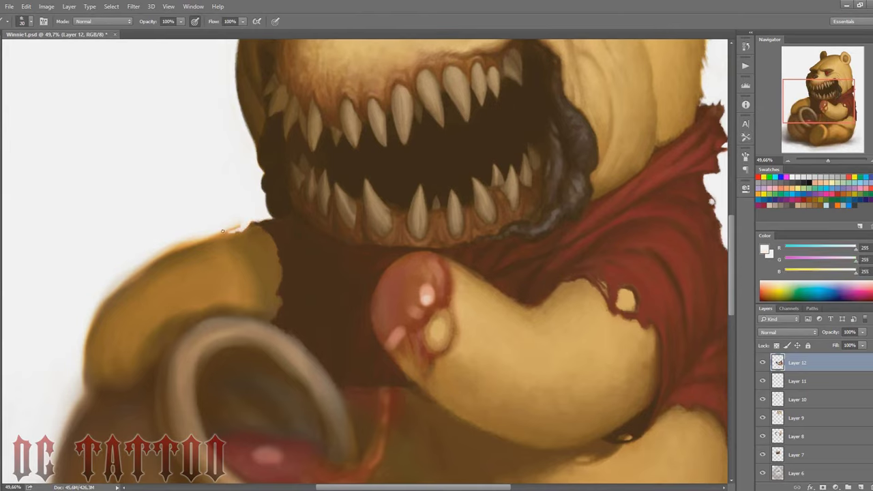
mouse_move(258, 219)
mouse_down()
mouse_move(154, 255)
mouse_move(95, 307)
mouse_up()
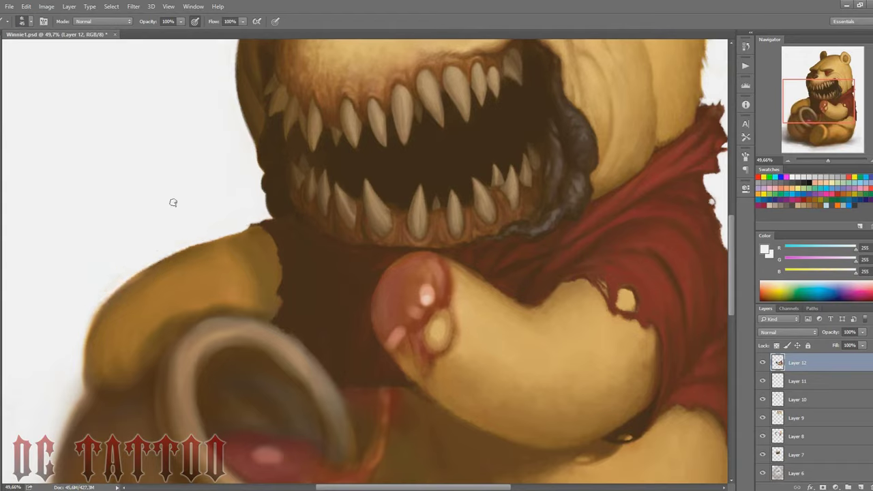
Sample the neck's dark and mid browns for blending into the shoulder.
alt+click(300, 303)
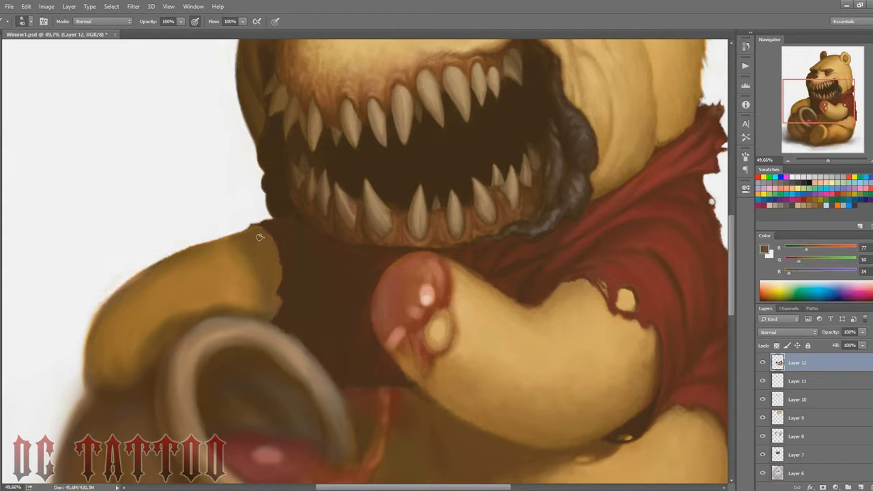
alt+click(274, 310)
key(bracketright)
key(bracketright)
key(bracketright)
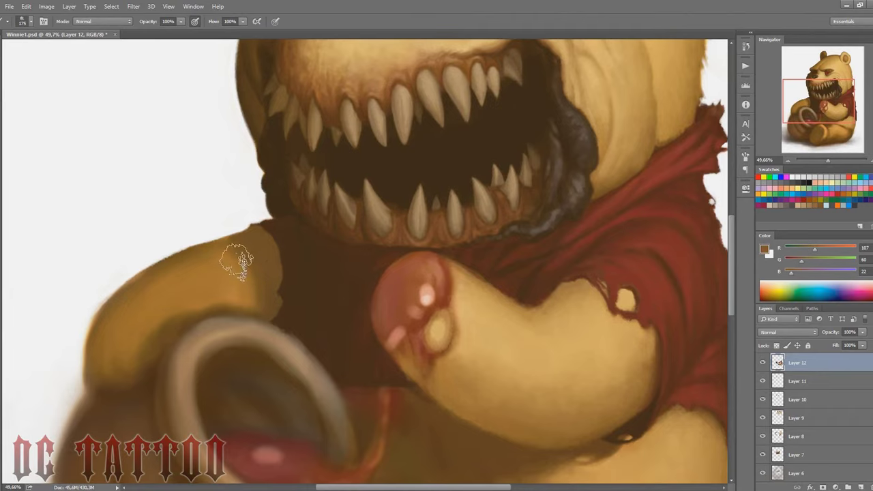
alt+click(243, 252)
key(bracketleft)
key(bracketleft)
key(bracketleft)
alt+click(272, 319)
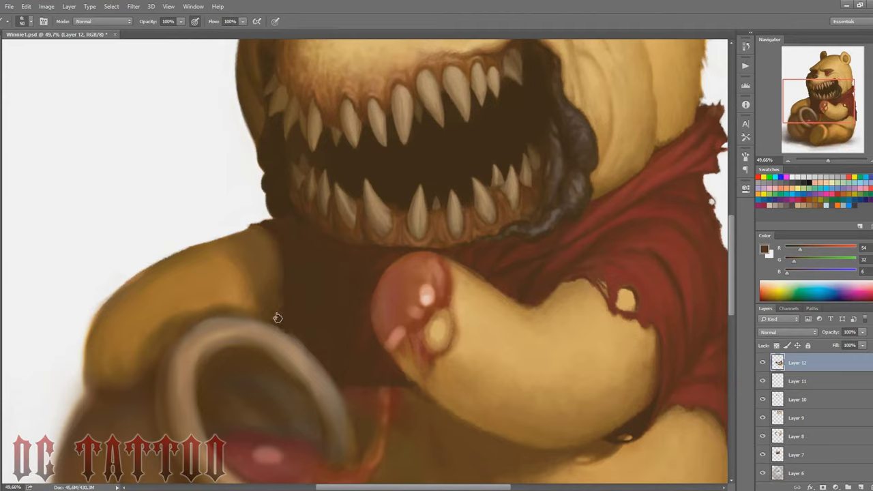
alt+click(259, 254)
key(bracketright)
key(bracketright)
key(bracketright)
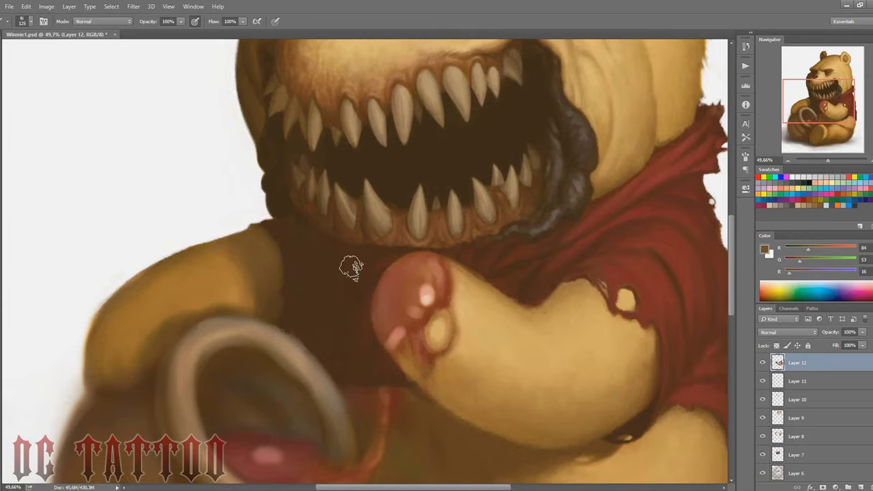
Smooth the shoulder shading with sampled light yellow, ochre and deep brown tones.
alt+click(178, 290)
alt+click(217, 280)
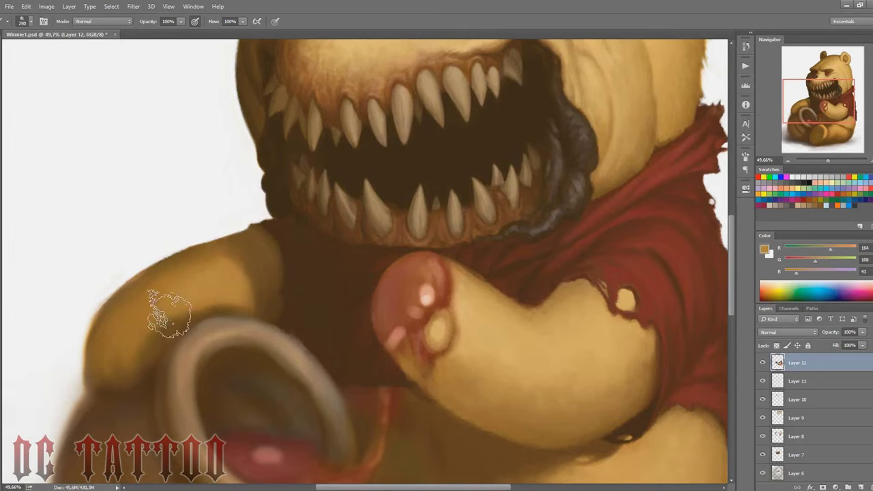
key(bracketright)
key(bracketright)
key(bracketright)
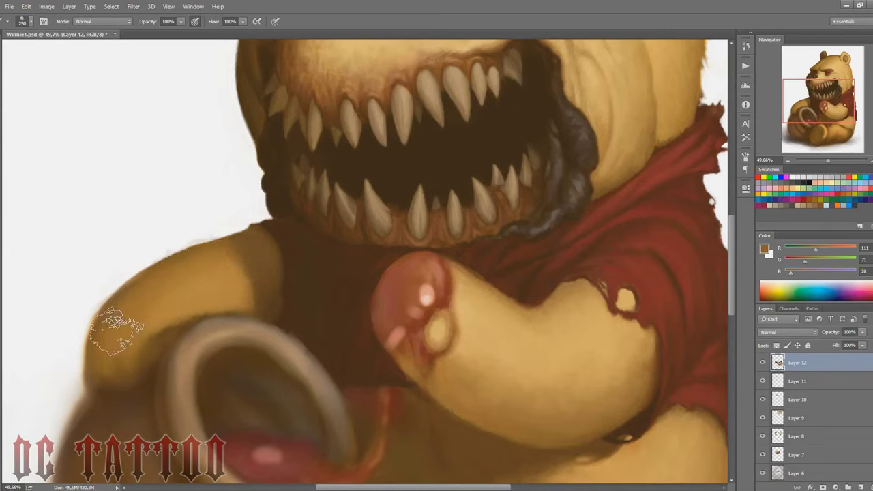
alt+click(222, 263)
key(bracketleft)
key(bracketleft)
key(bracketleft)
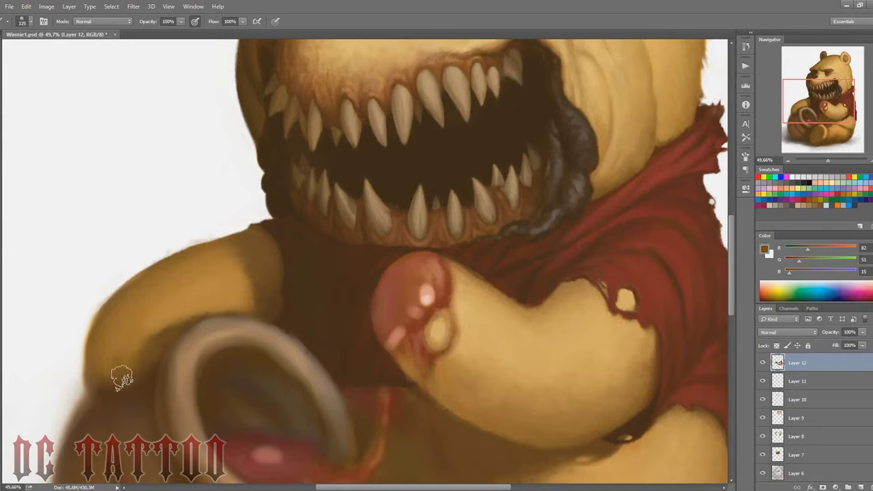
alt+click(127, 361)
alt+click(213, 287)
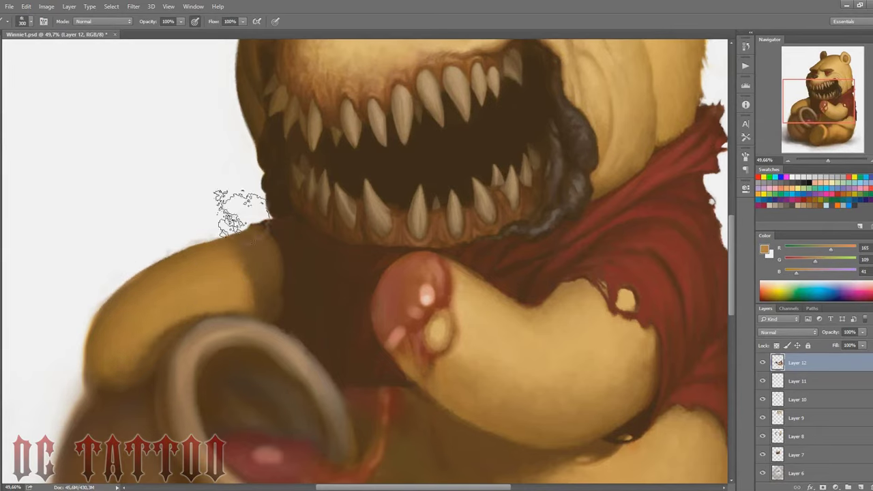
alt+click(115, 368)
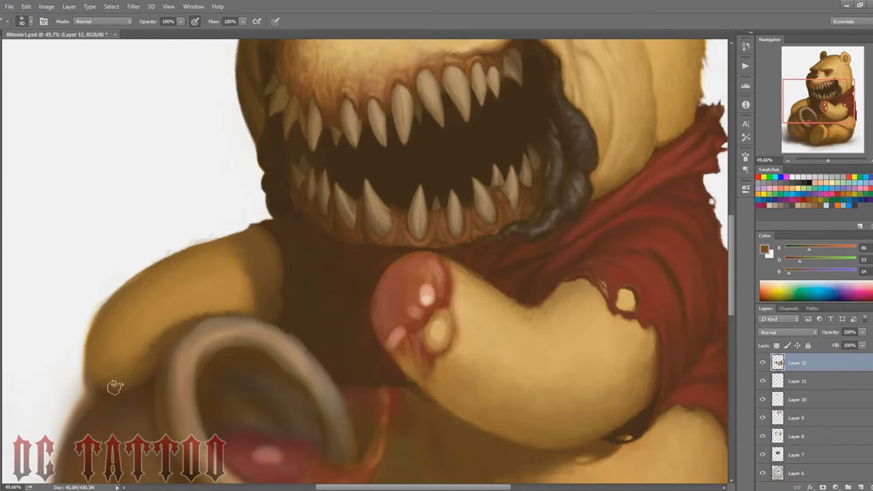
Shade the neck and shoulder in deep browns, then clean the left shoulder edge with white.
drag(242, 347, 254, 409)
alt+click(110, 434)
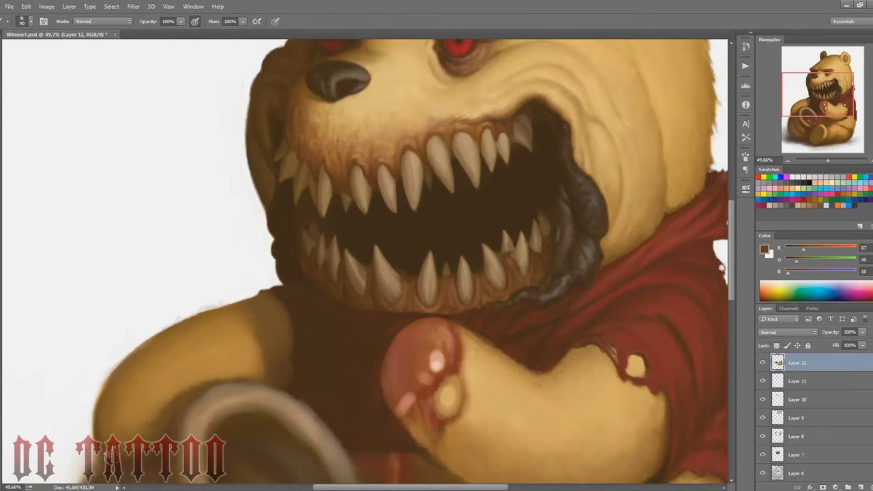
key(bracketright)
key(bracketright)
key(bracketright)
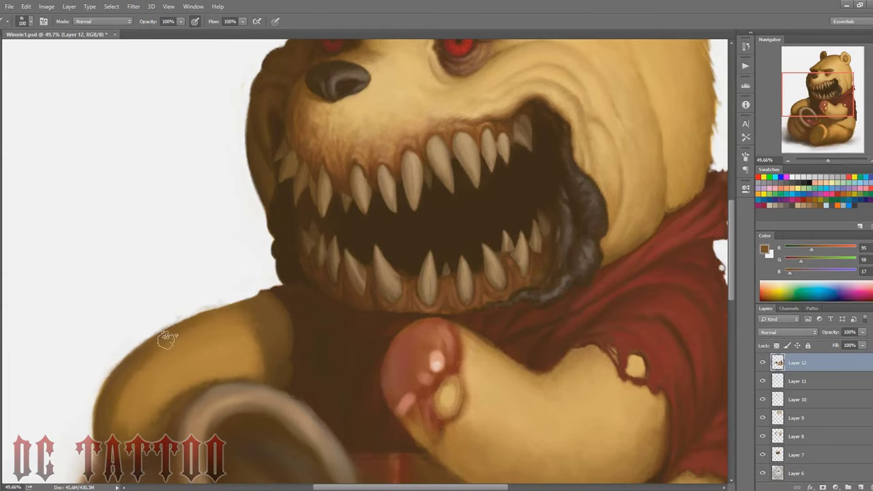
alt+click(117, 403)
alt+click(158, 376)
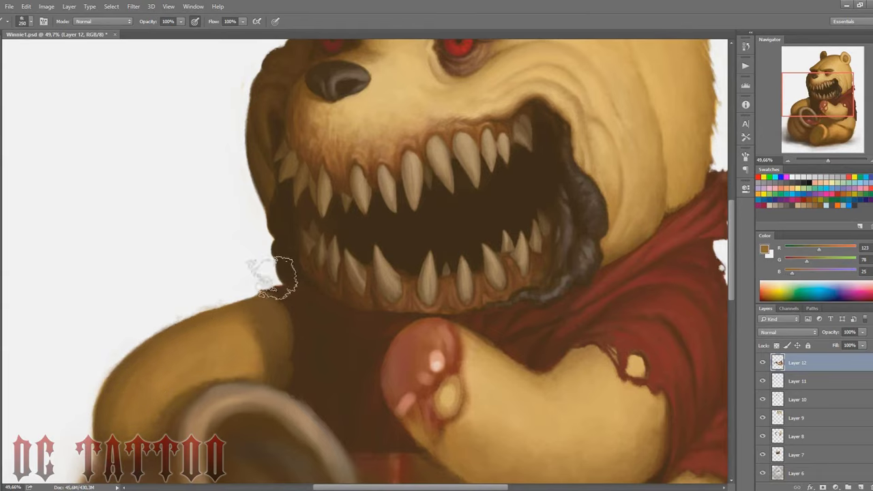
alt+click(108, 418)
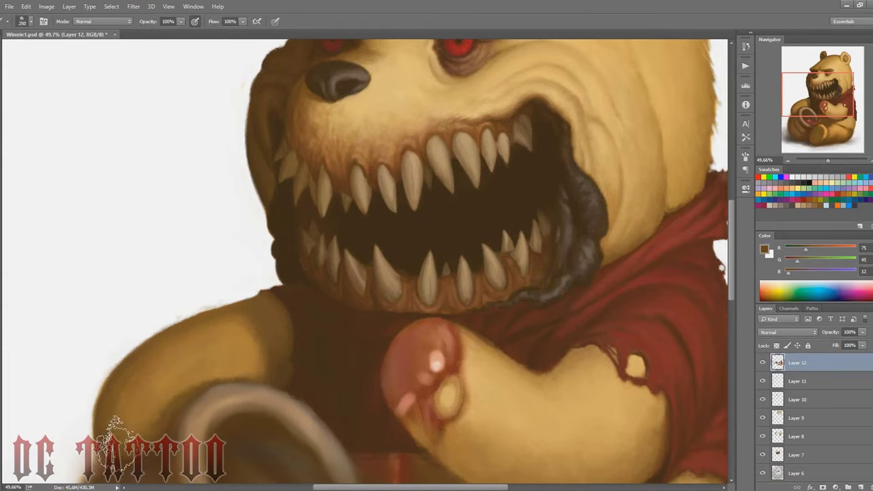
alt+click(198, 293)
key(bracketleft)
key(bracketleft)
key(bracketleft)
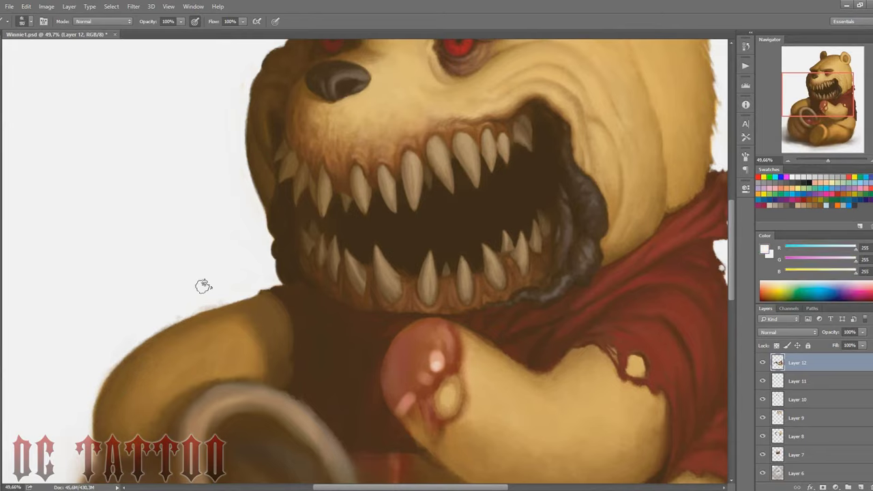
key(bracketright)
drag(107, 360, 88, 471)
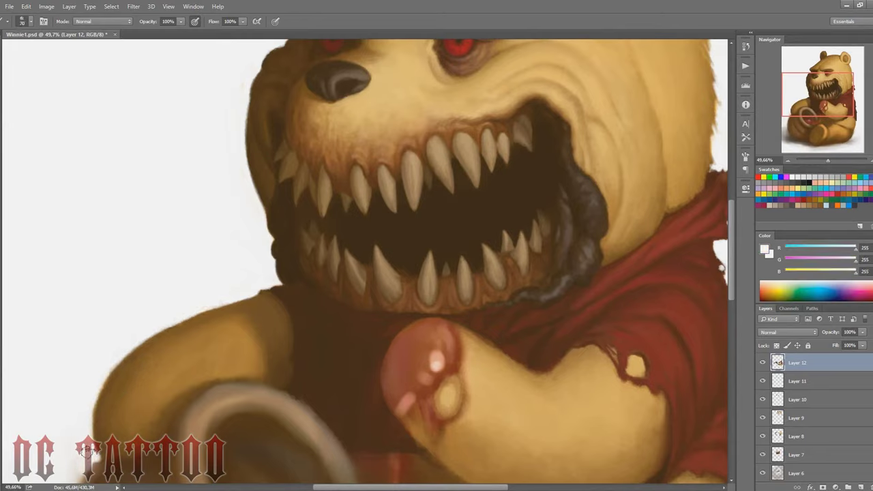
Paint dark brown and tan shadow tones along the arm near the honey pot.
key(bracketleft)
key(bracketleft)
key(bracketleft)
alt+click(261, 293)
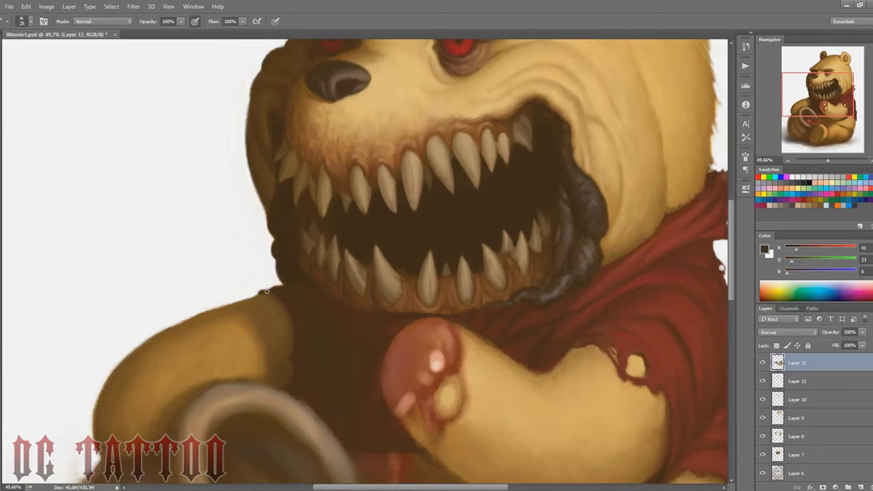
alt+click(170, 434)
key(alt)
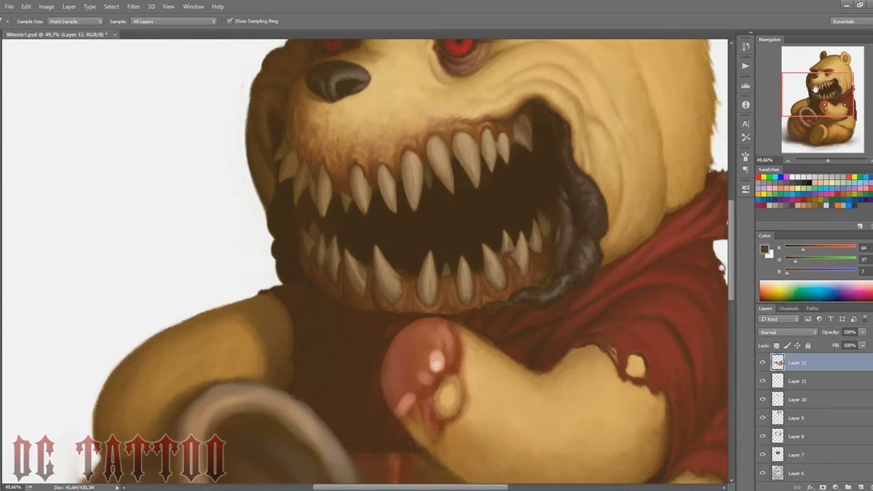
drag(815, 88, 822, 96)
alt+click(598, 318)
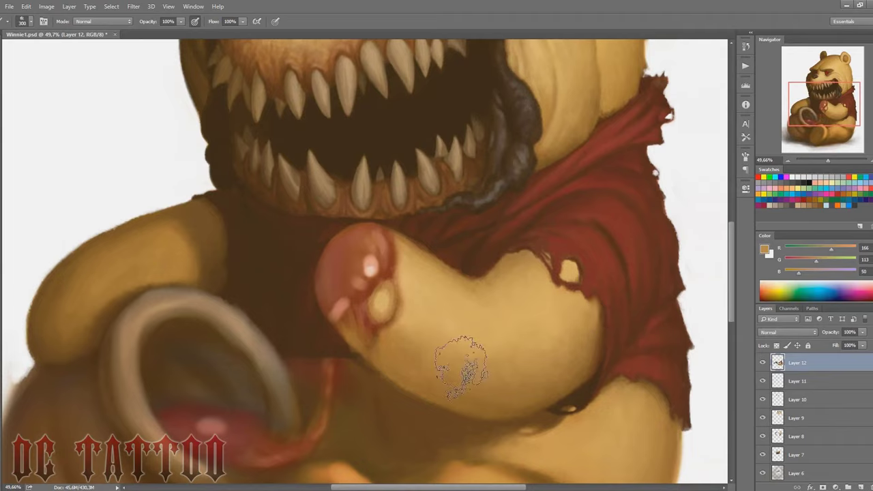
alt+click(507, 370)
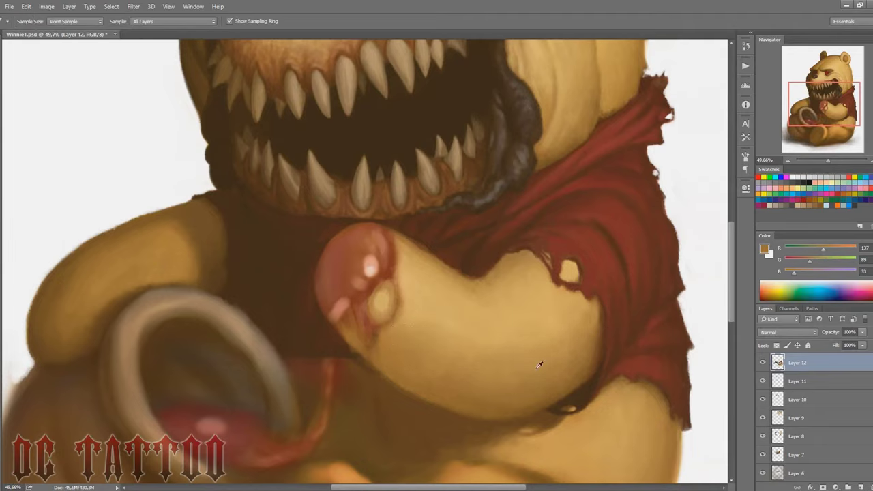
alt+click(443, 382)
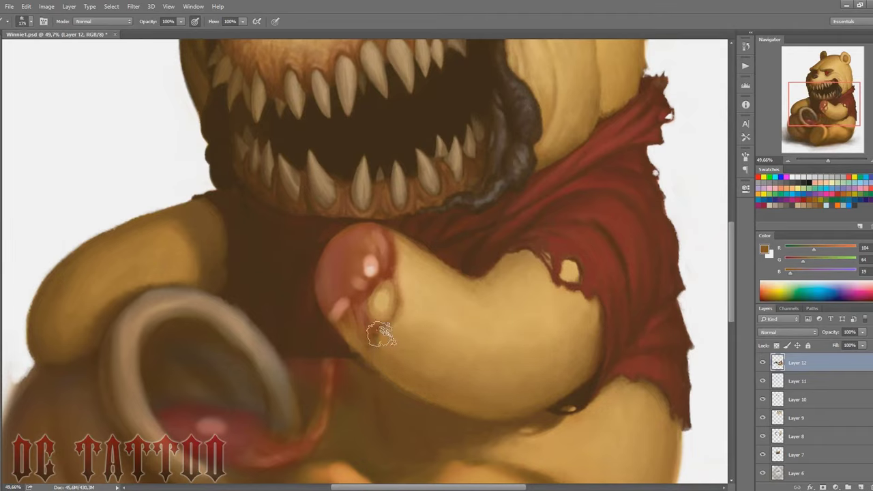
key(bracketleft)
key(bracketleft)
key(bracketleft)
key(bracketleft)
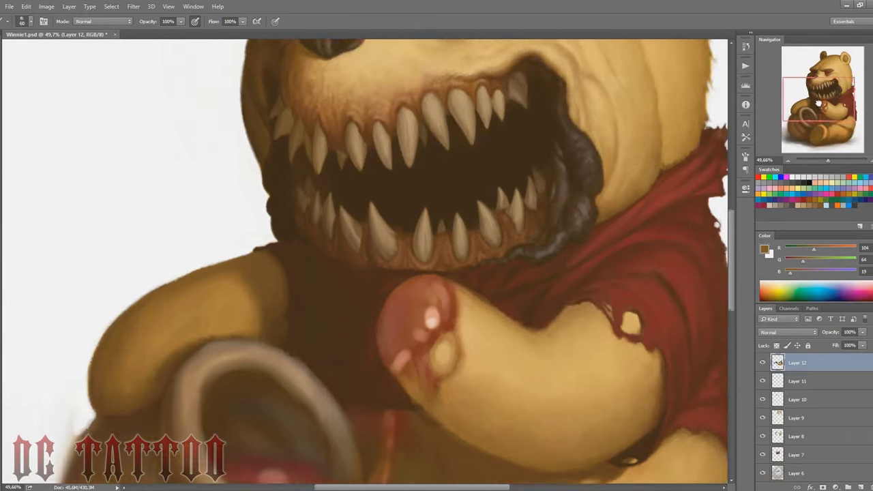
Shade the fur from the face down toward the mouth with darker and lighter browns.
drag(340, 204, 389, 341)
key(bracketleft)
key(bracketleft)
key(bracketleft)
key(bracketleft)
key(bracketleft)
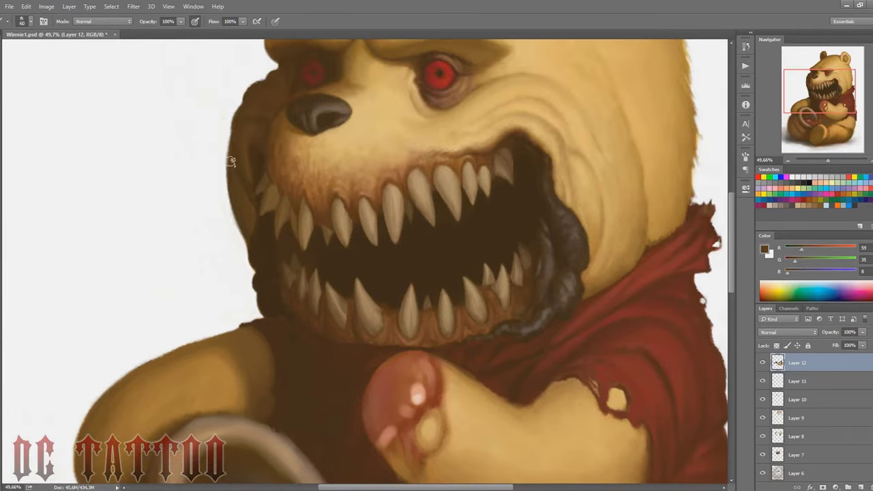
key(bracketleft)
key(bracketleft)
key(bracketleft)
alt+click(250, 178)
alt+click(248, 199)
key(bracketright)
key(bracketright)
drag(652, 240, 628, 181)
alt+click(628, 181)
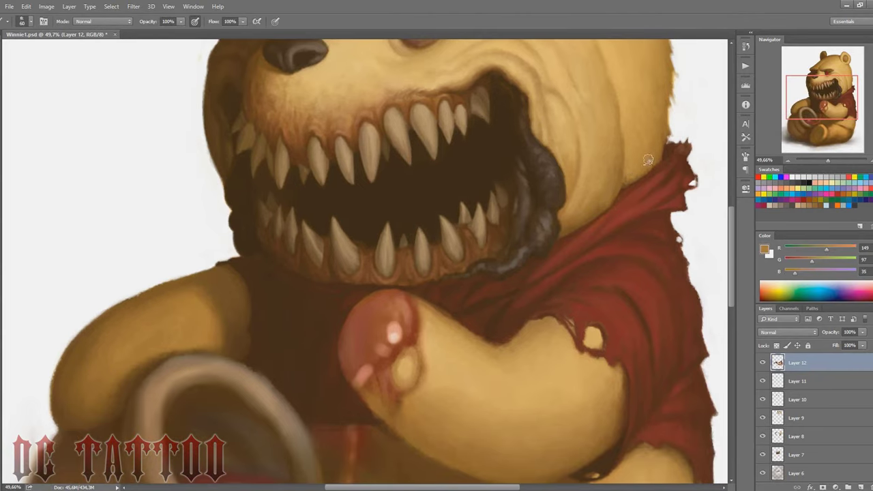
alt+click(630, 179)
Add dark brown shading on the chest below the jaw.
drag(827, 118, 825, 127)
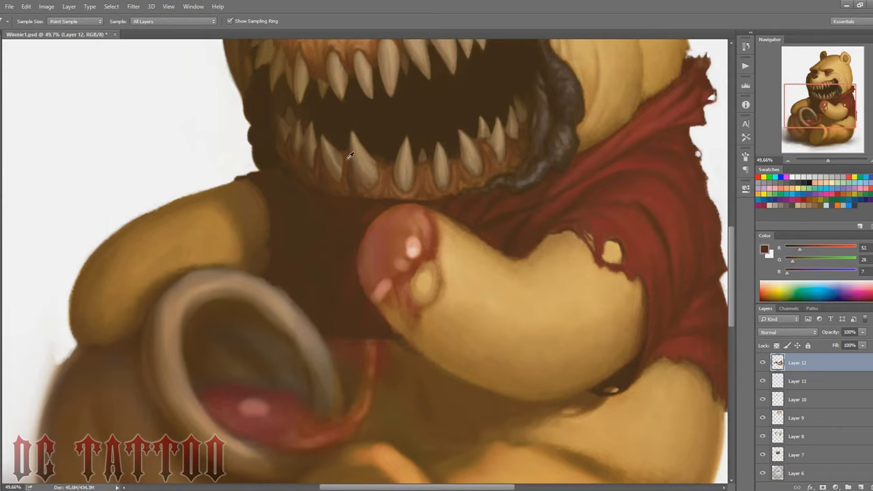
alt+click(349, 156)
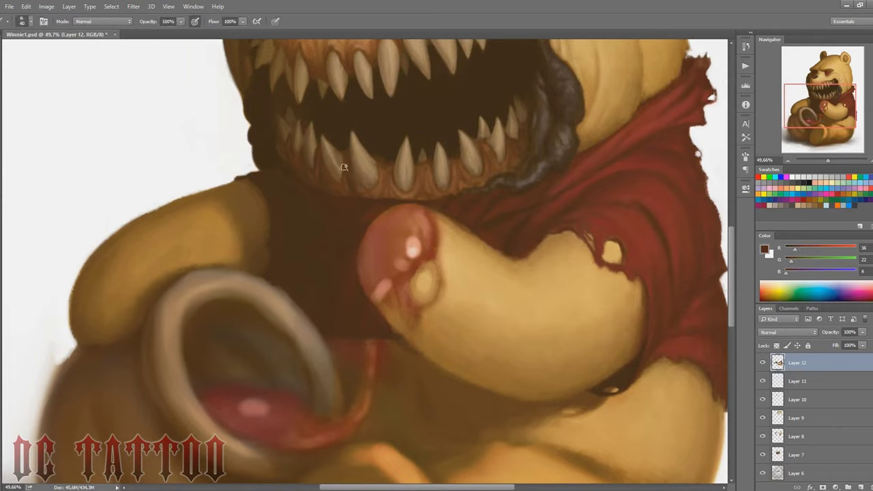
key(bracketright)
key(bracketright)
key(bracketright)
key(bracketleft)
key(bracketleft)
key(bracketleft)
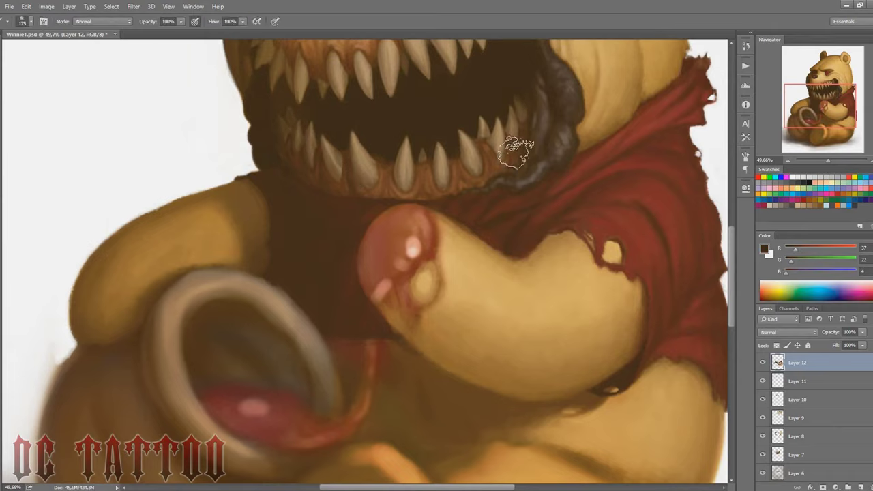
scroll(516, 146, up, 4)
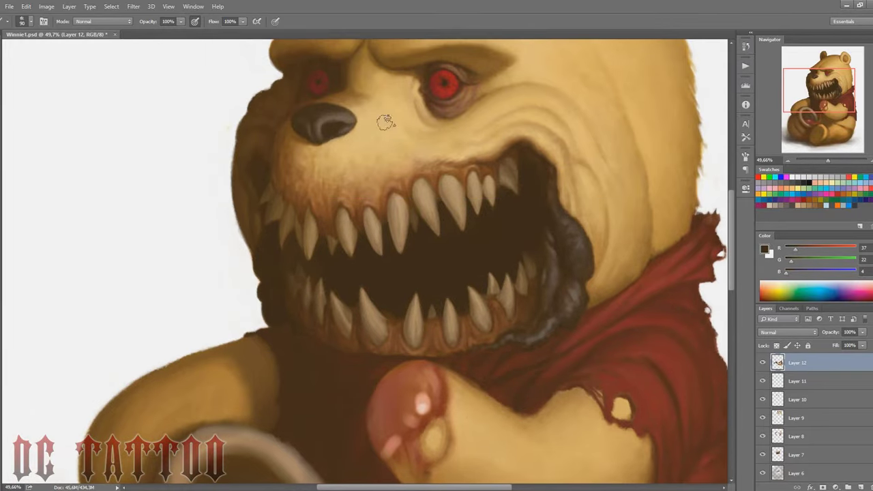
scroll(514, 269, down, 3)
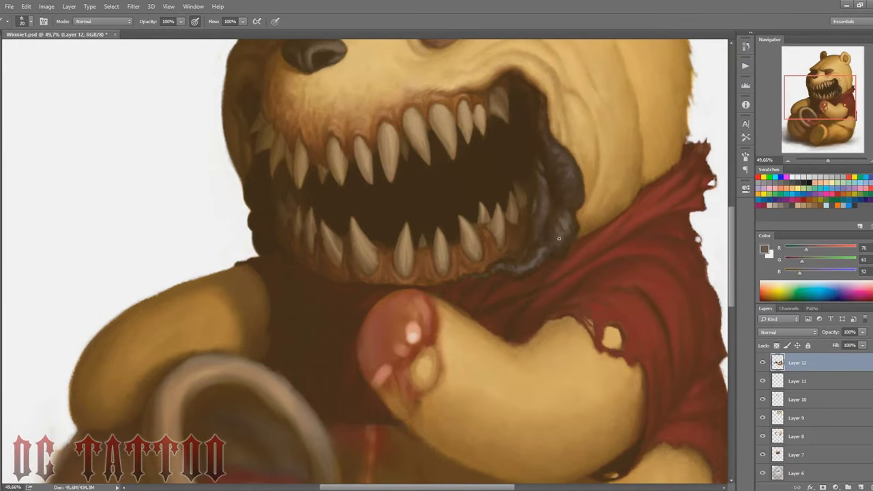
Give the dark lip at the mouth corner a lumpy texture with alternating greyish and dark browns.
alt+click(552, 176)
key(bracketleft)
key(bracketleft)
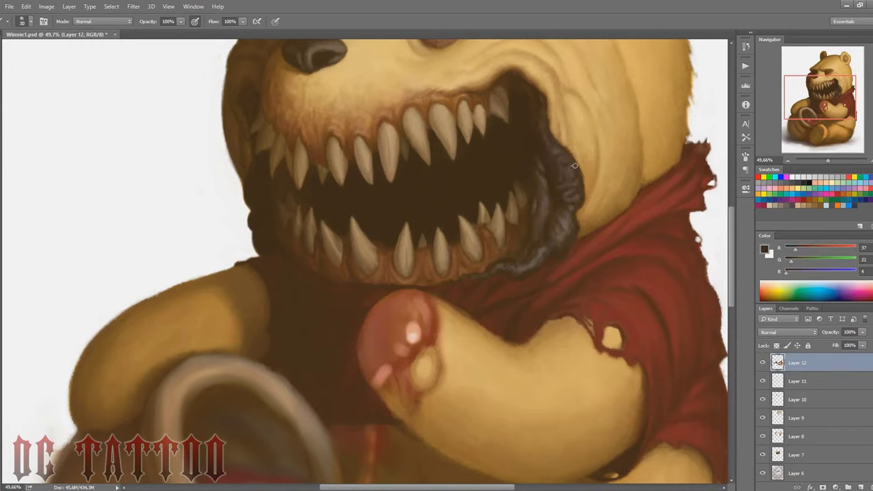
alt+click(558, 240)
key(bracketleft)
alt+click(566, 240)
key(bracketleft)
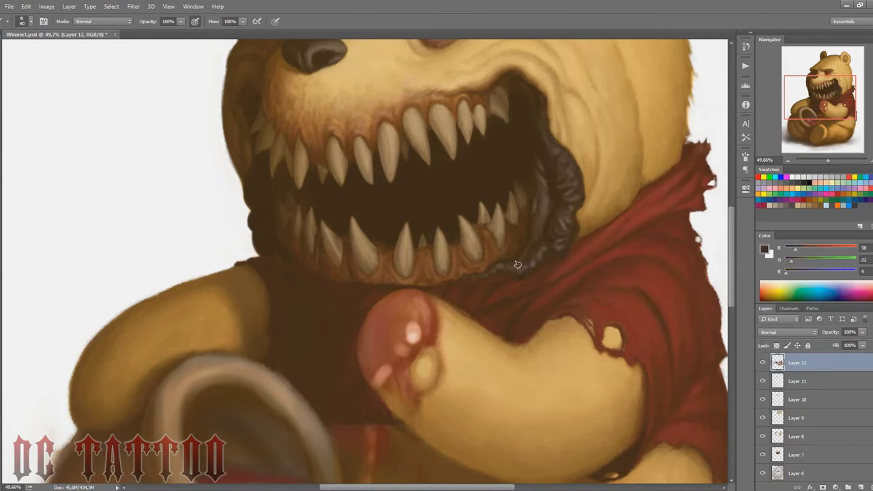
alt+click(542, 205)
key(bracketleft)
key(bracketleft)
key(bracketleft)
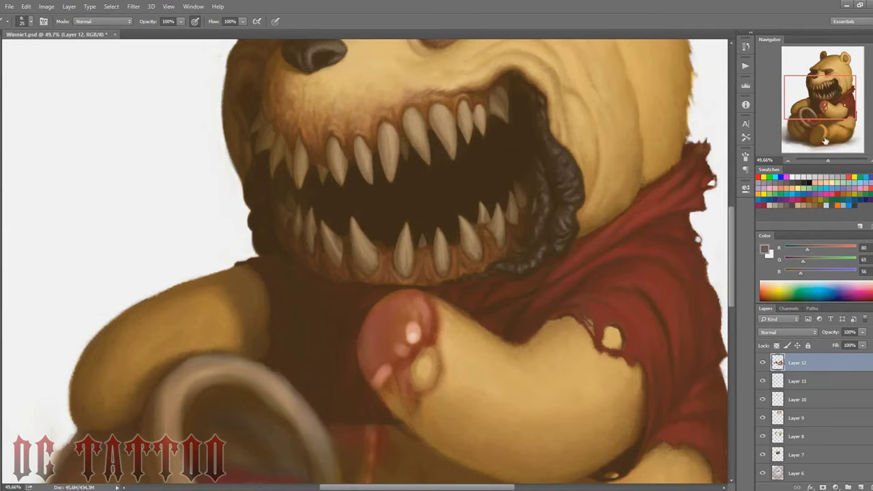
Touch up the red eye and dark pupil with colours sampled from the face.
drag(825, 141, 818, 82)
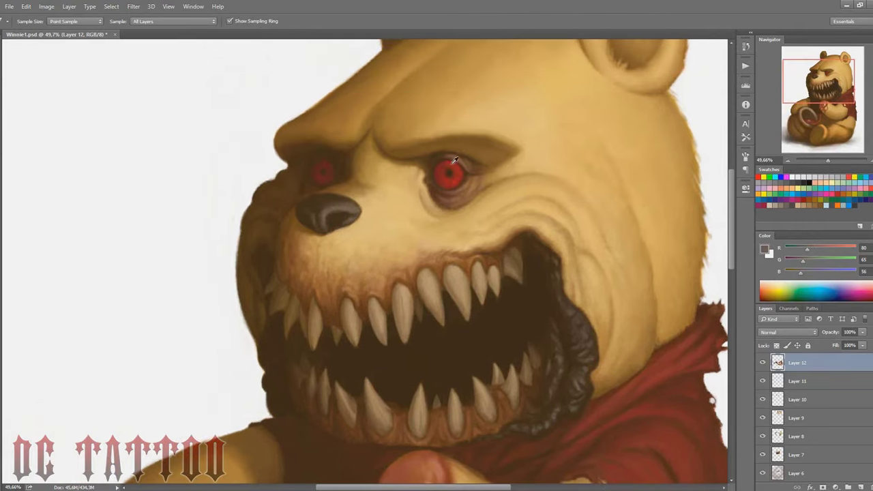
alt+click(451, 163)
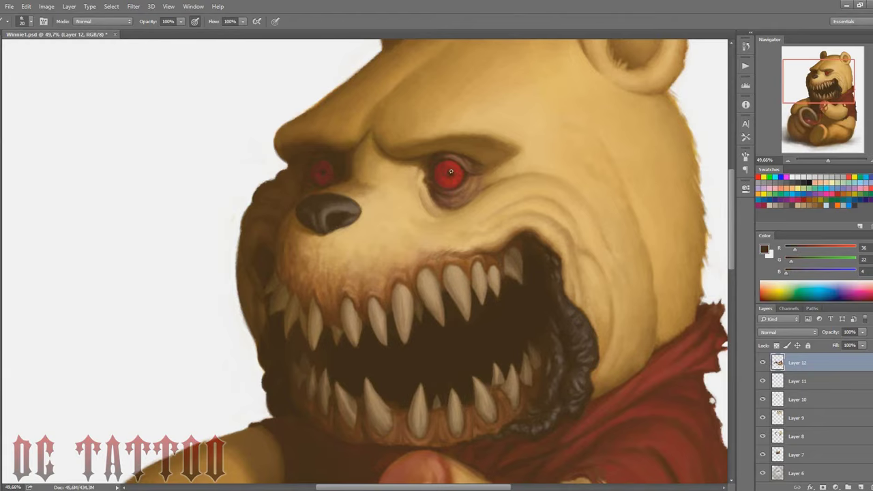
drag(818, 82, 820, 86)
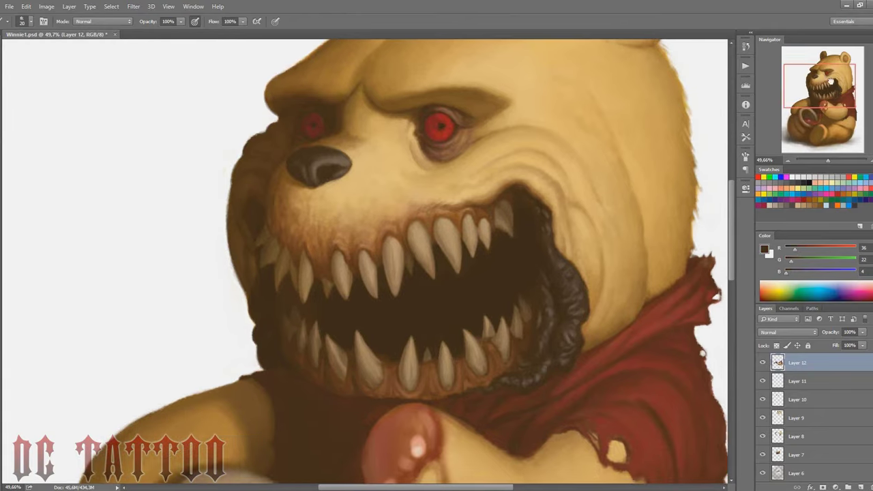
alt+click(433, 133)
alt+click(437, 130)
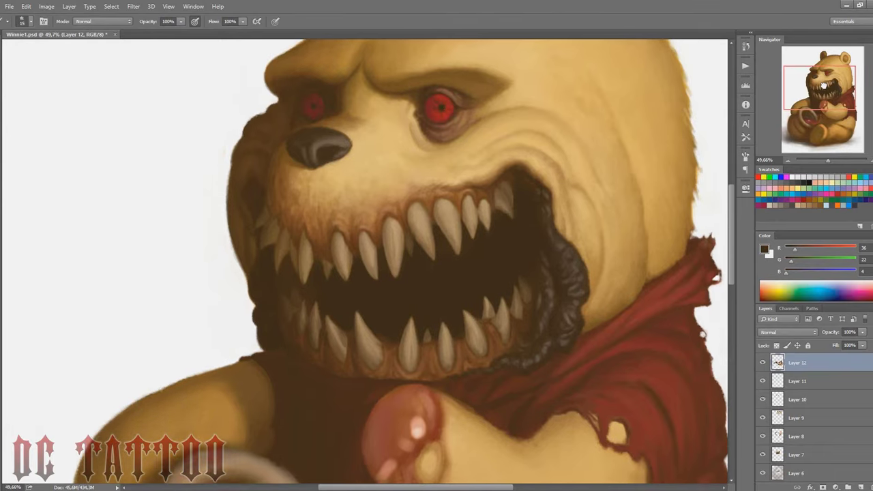
drag(824, 82, 823, 100)
key(bracketright)
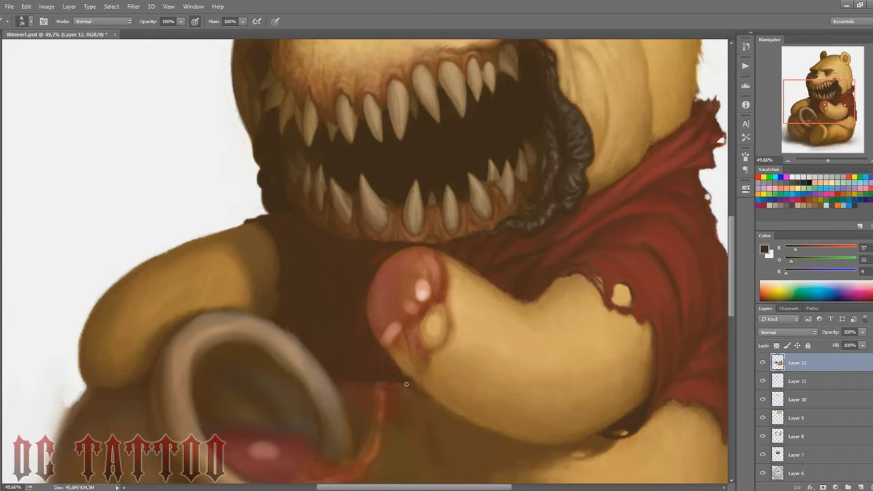
Paint darker brown shadow on the belly just beneath the raised arm.
key(bracketright)
key(bracketright)
key(bracketright)
alt+click(381, 379)
alt+click(390, 372)
alt+click(242, 103)
drag(342, 379, 300, 249)
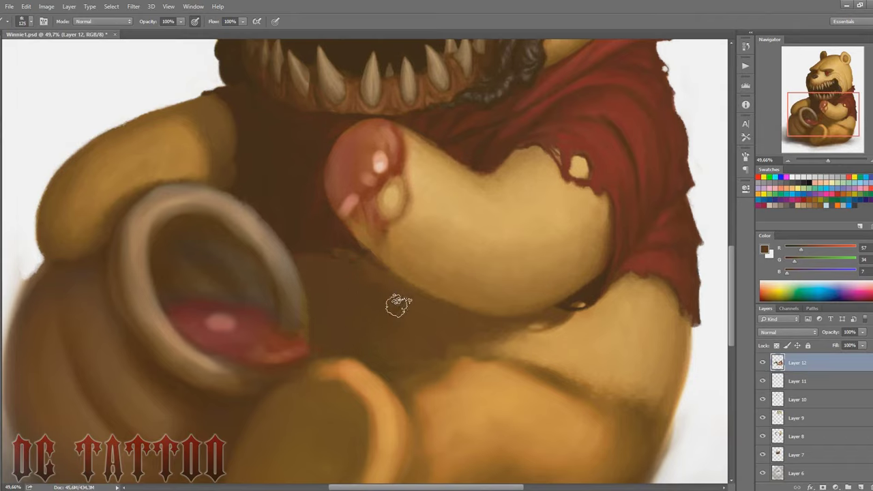
key(bracketleft)
key(bracketleft)
key(bracketleft)
Blend light and darker tan tones across the belly near the honey pot.
alt+click(525, 339)
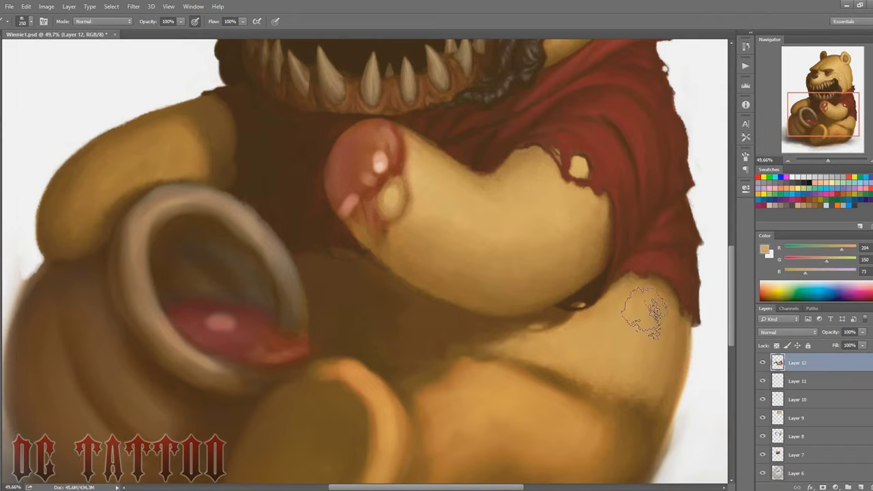
alt+click(657, 294)
key(bracketright)
key(bracketright)
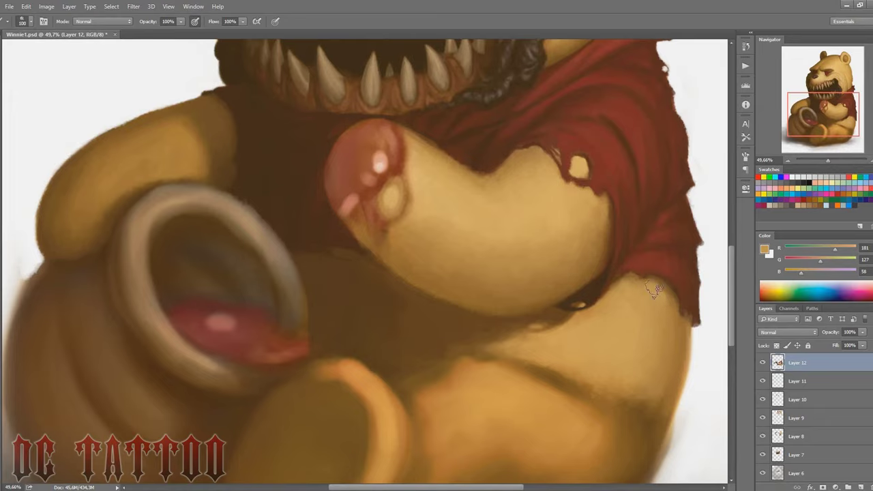
alt+click(667, 292)
key(bracketright)
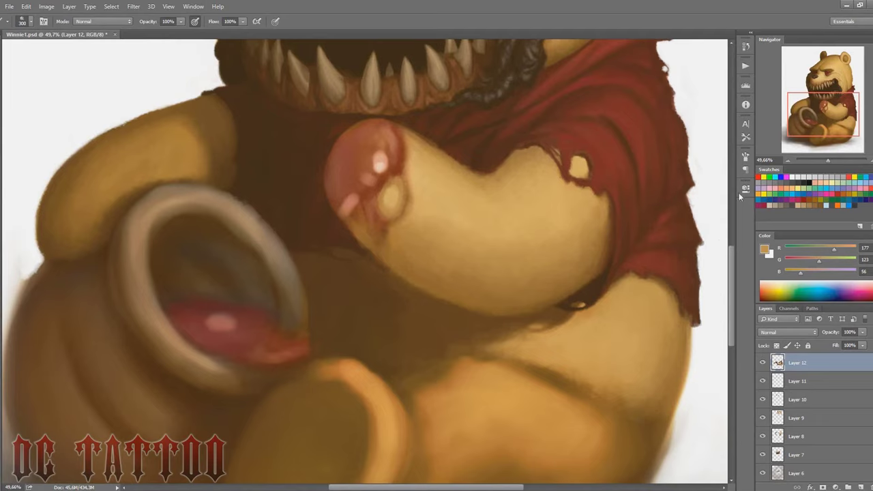
Deepen the belly shadow with dark and mid browns using a large brush.
drag(827, 106, 820, 109)
key(bracketright)
key(bracketright)
key(bracketright)
alt+click(429, 278)
key(bracketleft)
key(bracketleft)
key(bracketleft)
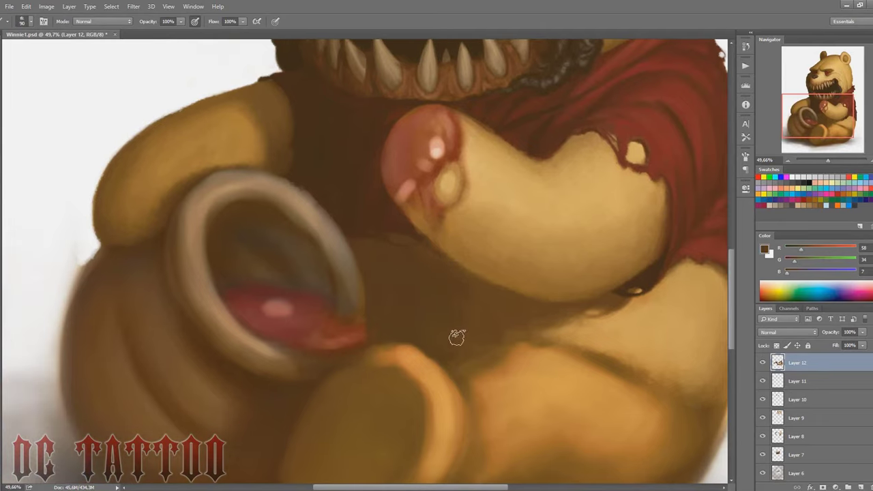
key(bracketright)
key(bracketright)
key(bracketright)
alt+click(497, 326)
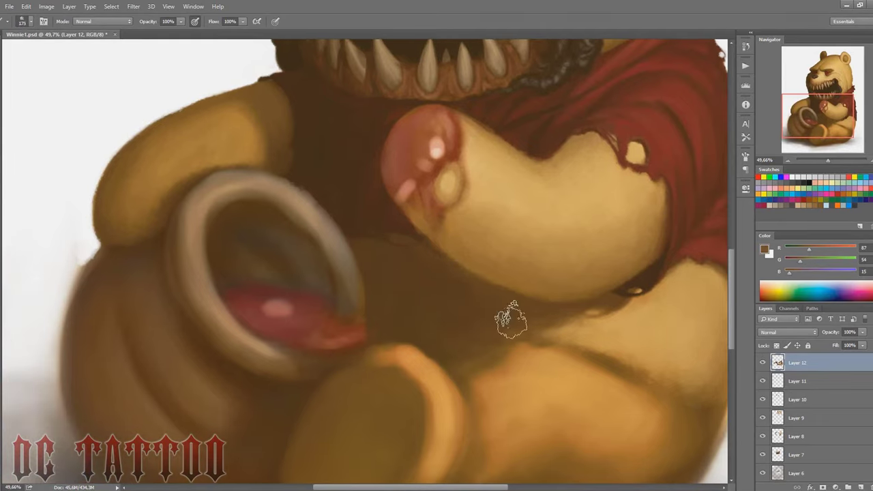
drag(817, 120, 821, 126)
key(bracketright)
key(bracketright)
key(bracketright)
Blend mid browns and light tans across the belly with a 400–500 px brush.
alt+click(501, 308)
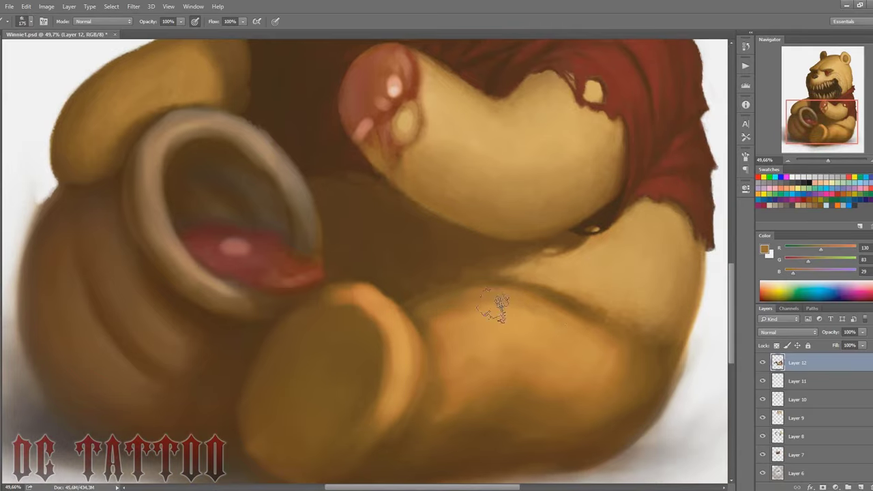
key(bracketright)
key(bracketright)
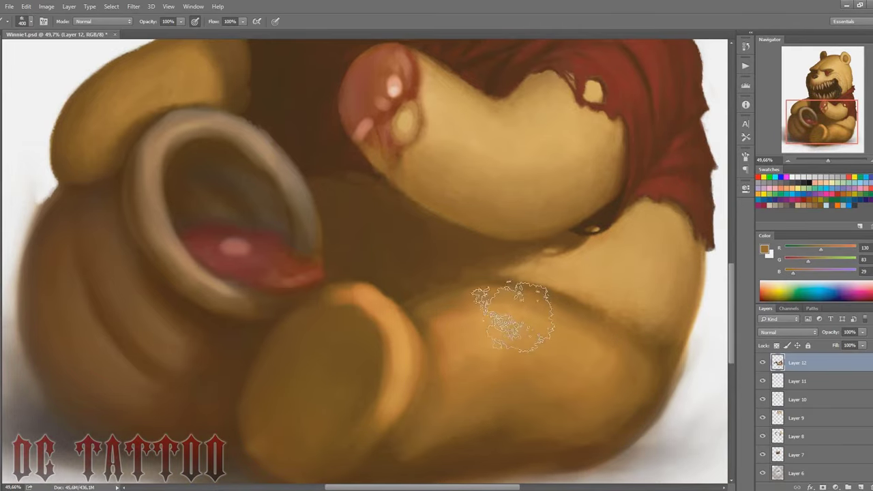
alt+click(502, 203)
key(bracketleft)
key(bracketleft)
key(bracketleft)
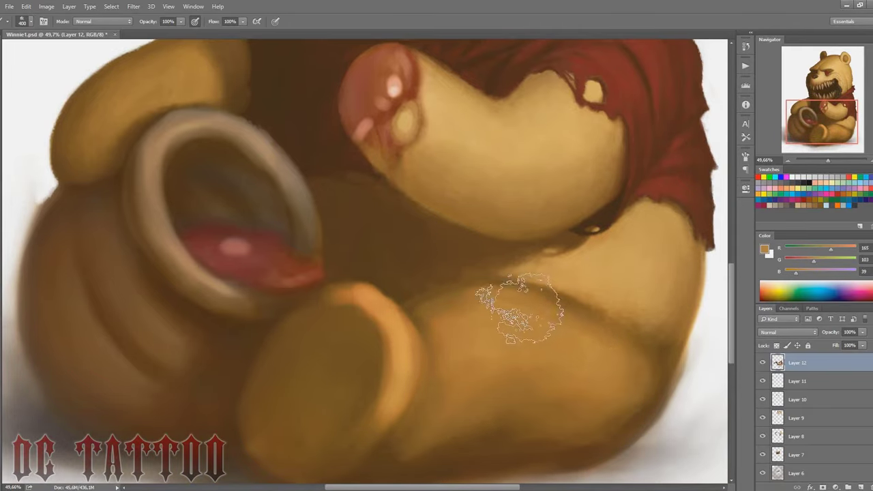
key(bracketright)
key(bracketright)
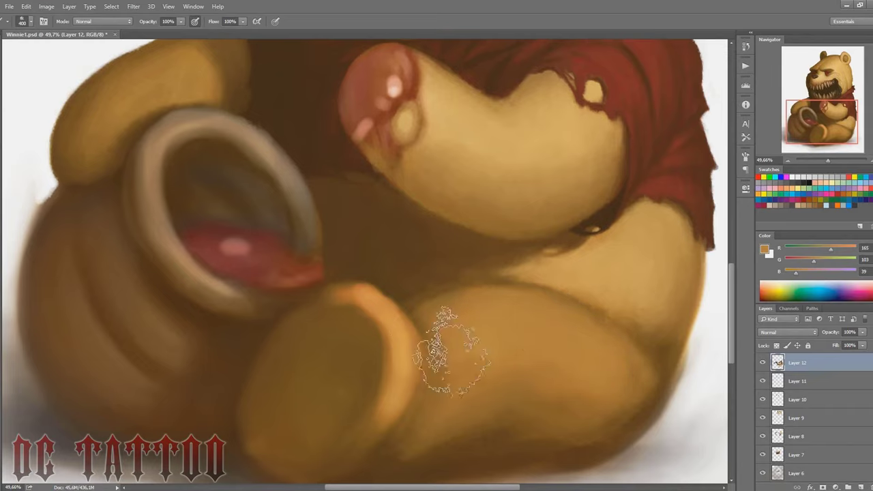
key(bracketright)
key(bracketright)
alt+click(509, 160)
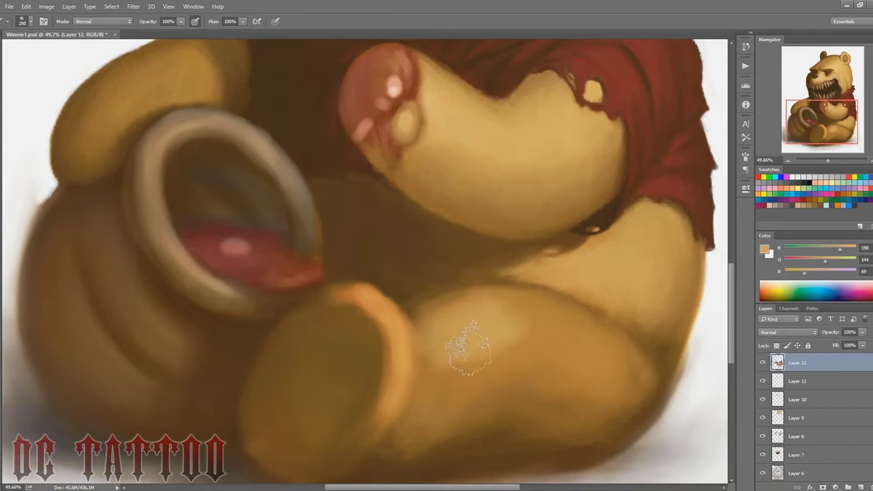
key(bracketright)
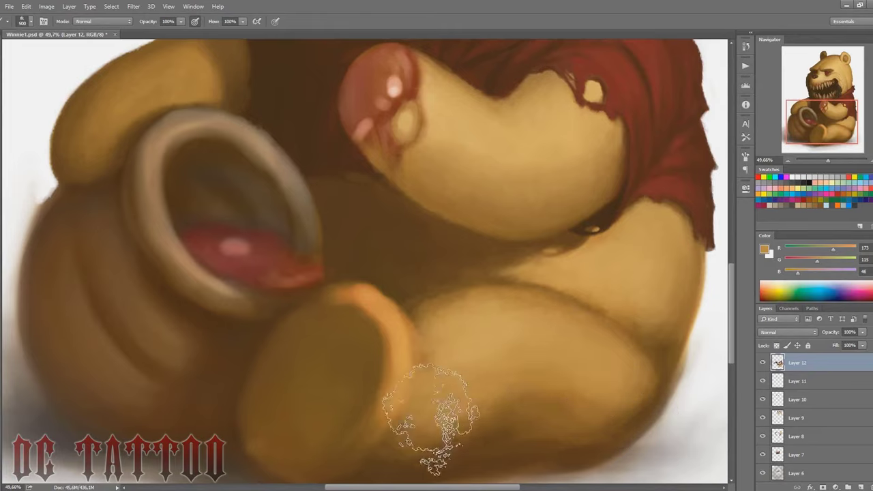
alt+click(513, 335)
alt+click(513, 335)
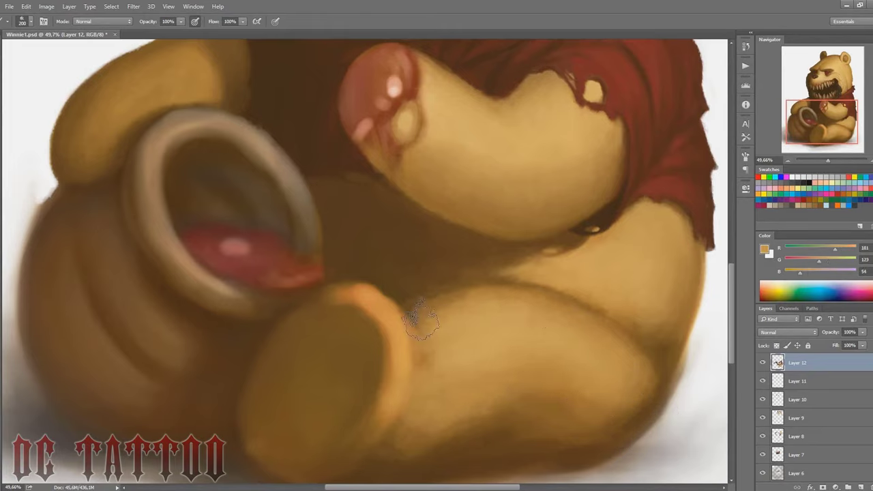
alt+click(615, 289)
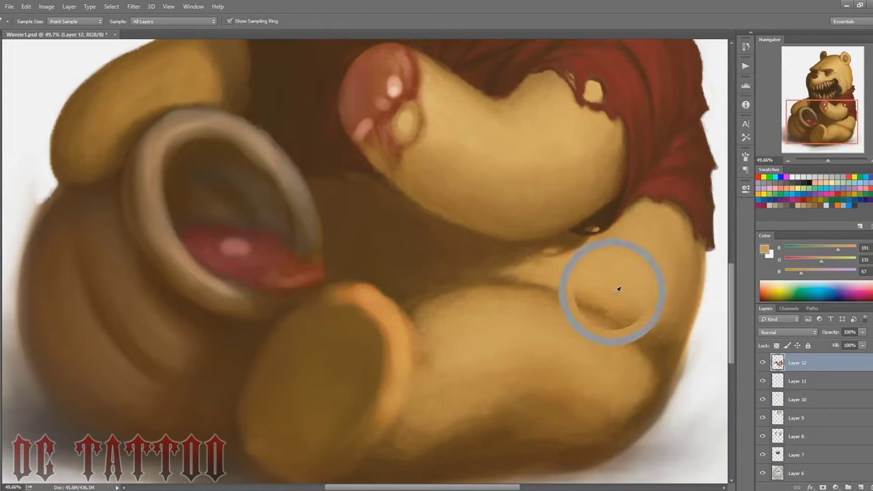
alt+click(623, 292)
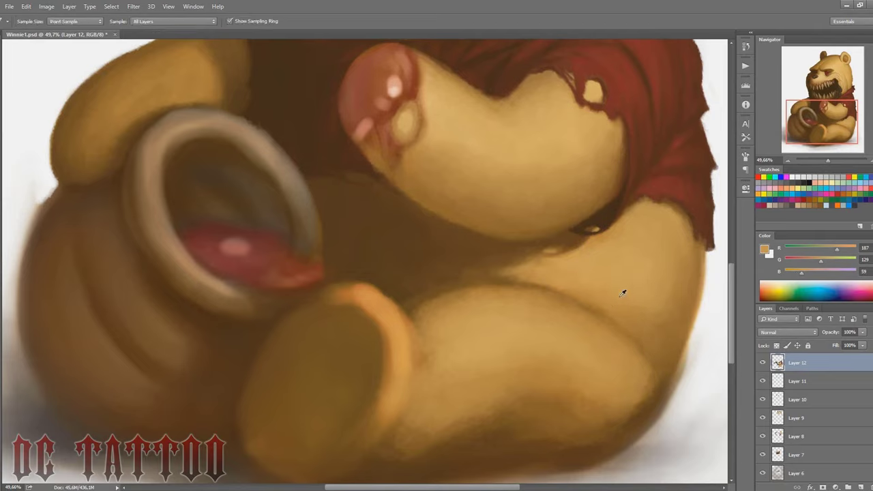
Darken the shadow under the arm with dark and medium browns at 150–400 px.
key(bracketleft)
key(bracketleft)
key(bracketleft)
alt+click(513, 251)
key(bracketright)
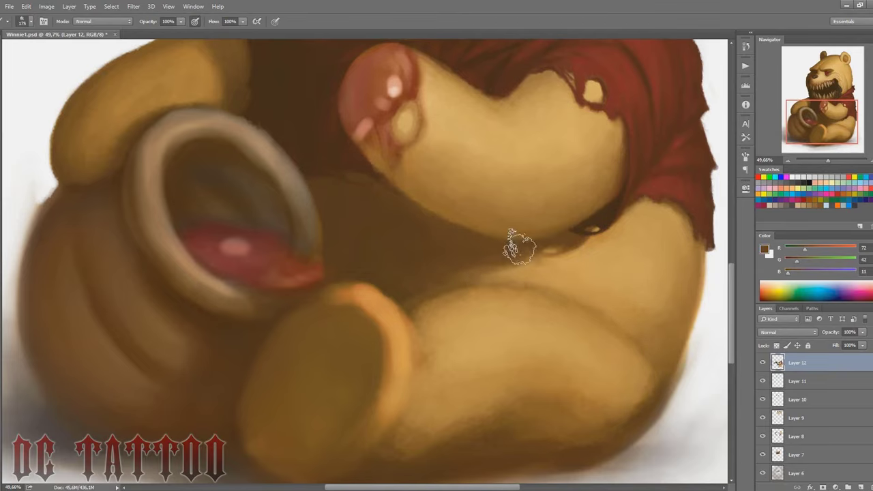
key(bracketright)
key(bracketright)
key(bracketright)
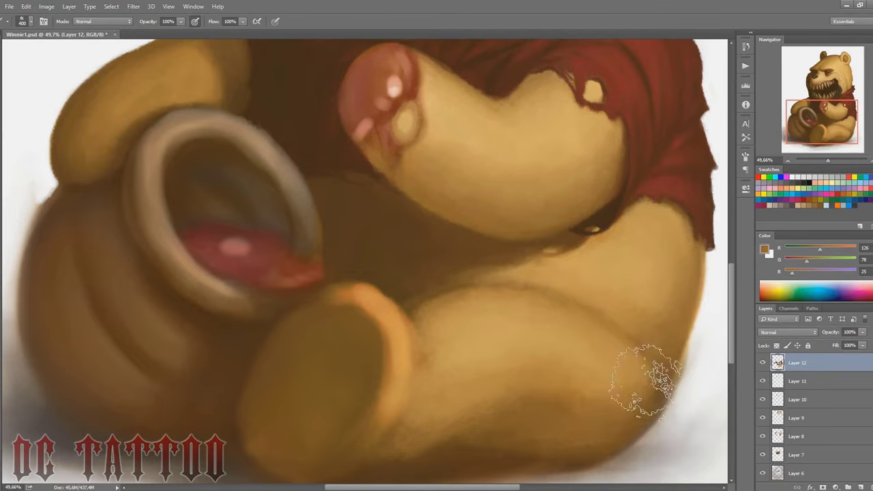
alt+click(641, 368)
scroll(721, 229, down, 3)
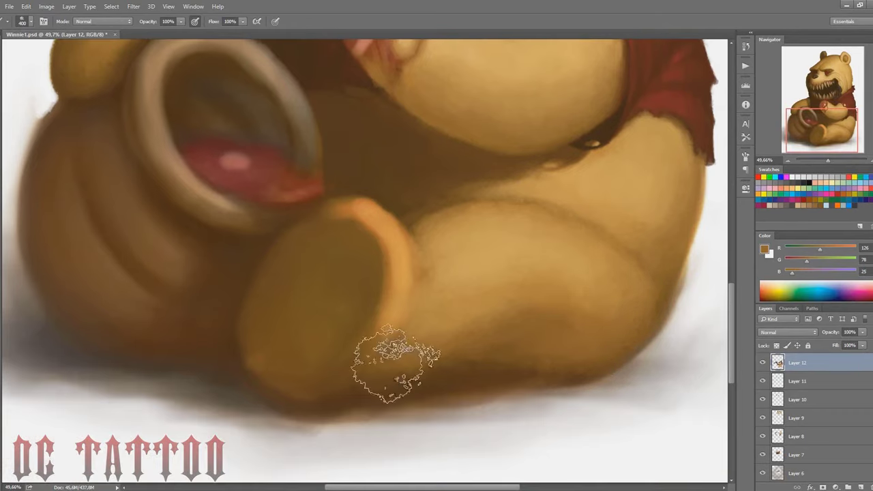
key(bracketleft)
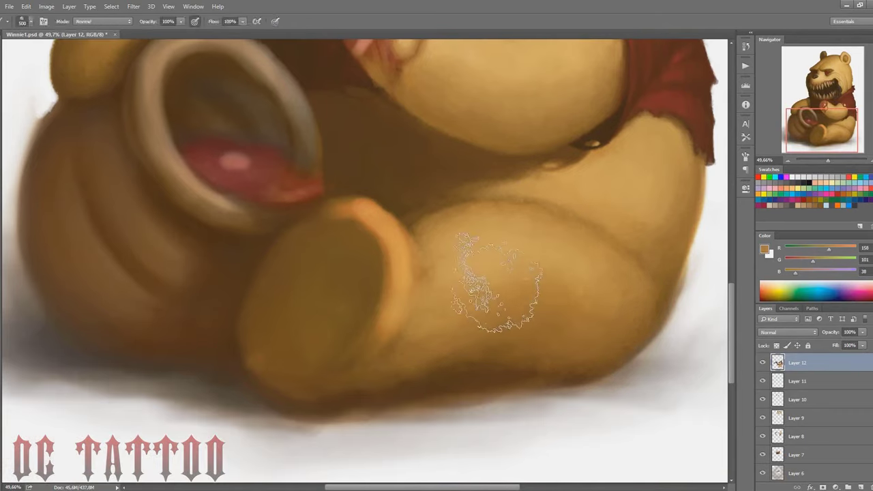
Smooth the leg with light tans and put dark brown into the crease above it.
alt+click(459, 264)
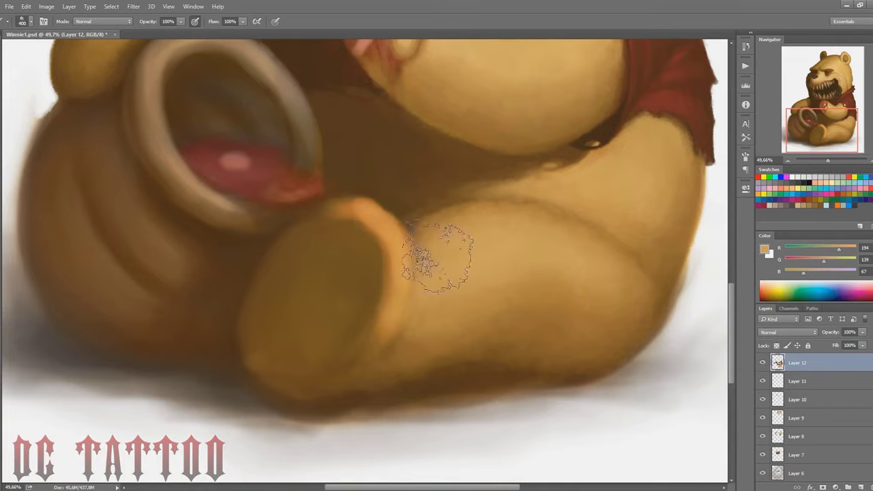
alt+click(627, 183)
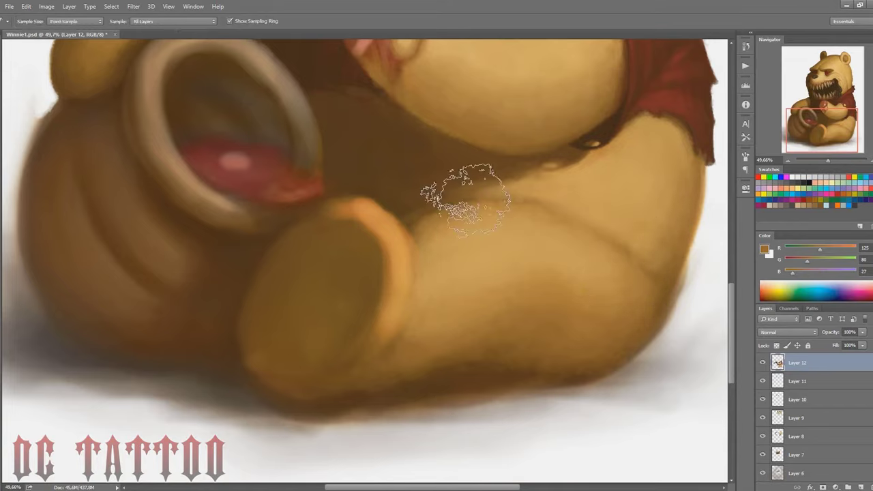
alt+click(489, 208)
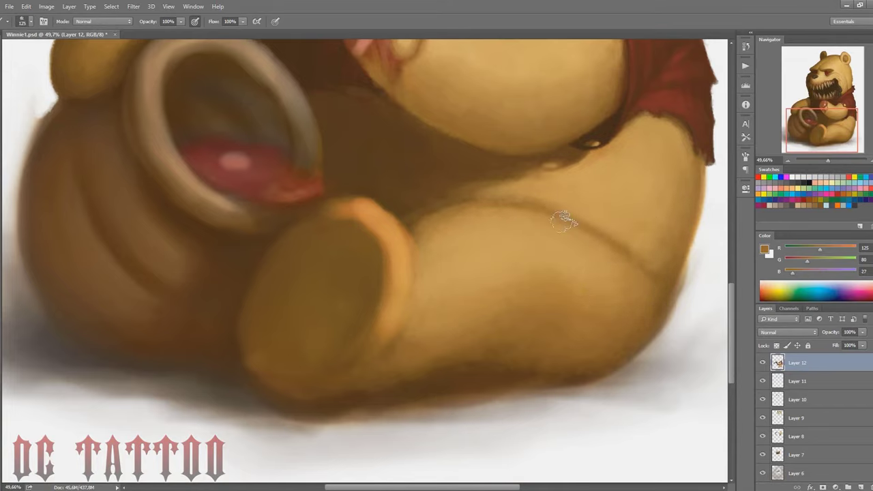
alt+click(629, 293)
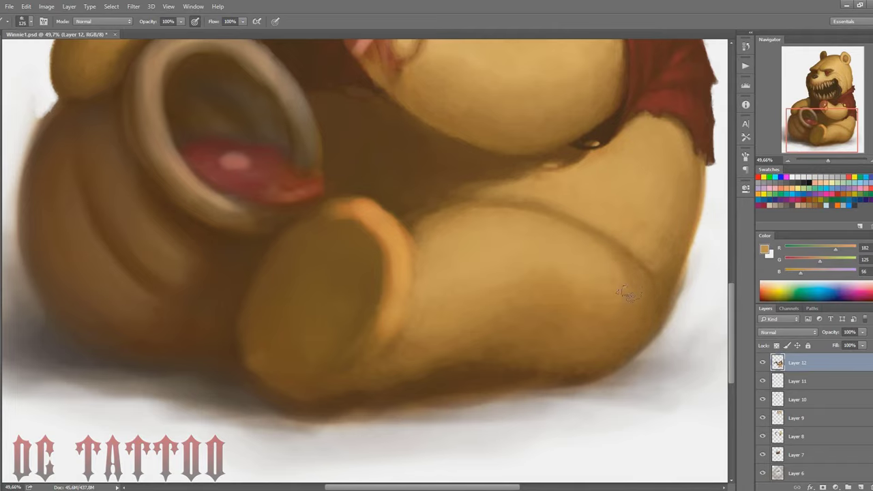
alt+click(631, 276)
key(bracketright)
key(bracketright)
key(bracketright)
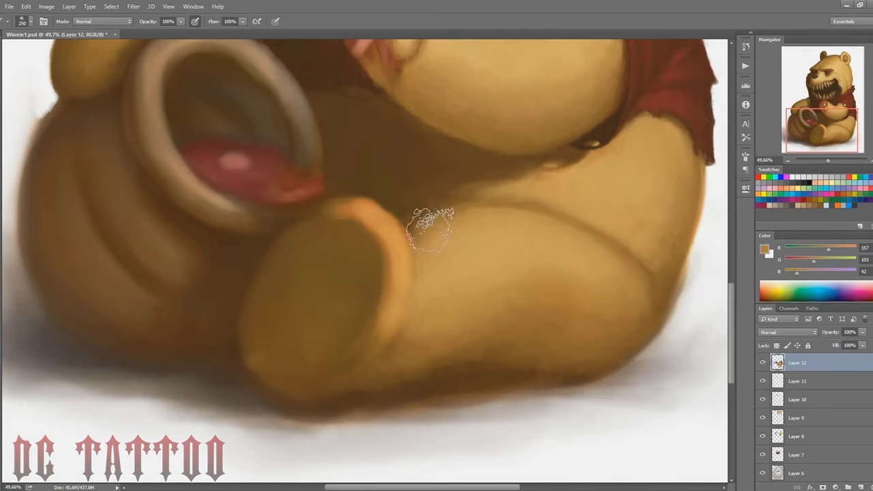
key(bracketleft)
key(bracketleft)
key(bracketleft)
alt+click(440, 240)
alt+click(408, 320)
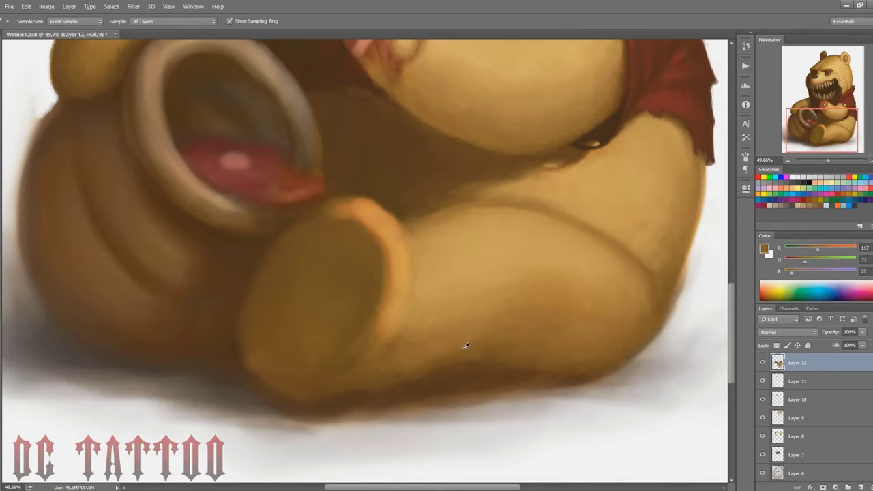
key(bracketright)
key(bracketright)
key(bracketright)
key(bracketleft)
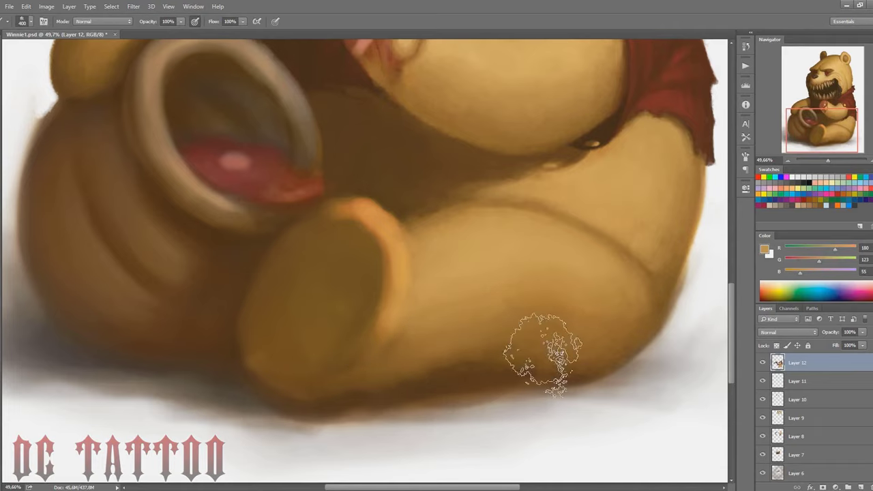
key(bracketleft)
key(bracketleft)
key(bracketleft)
Add light highlights along the leg's top and lower inner edges.
alt+click(526, 106)
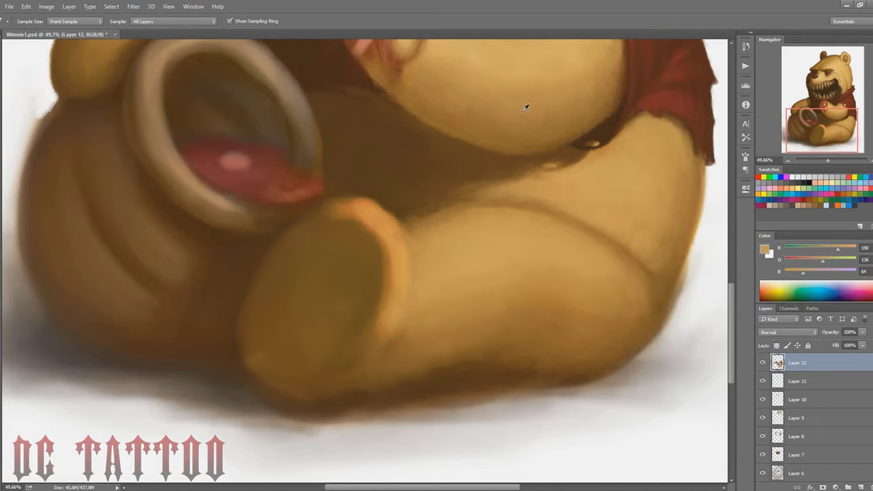
mouse_move(366, 241)
mouse_down()
mouse_move(378, 225)
mouse_move(321, 209)
mouse_move(381, 313)
mouse_move(354, 344)
mouse_move(341, 337)
mouse_up()
alt+click(301, 222)
alt+click(381, 285)
alt+click(422, 329)
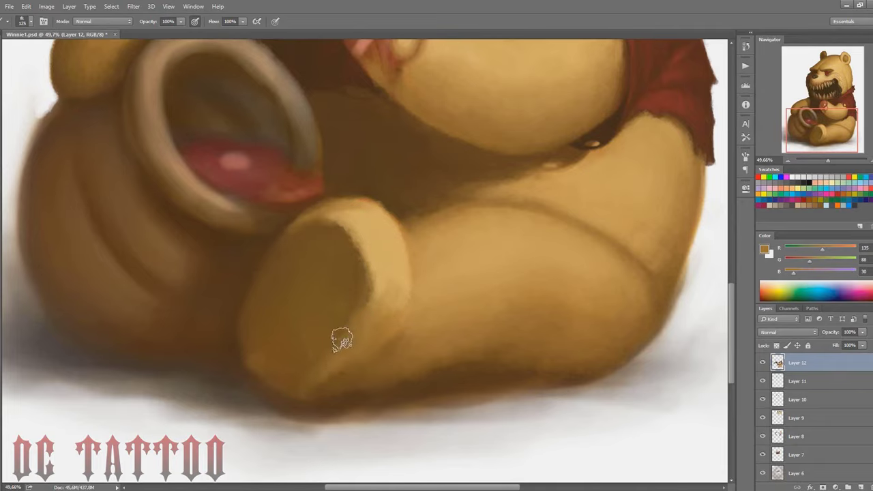
alt+click(380, 242)
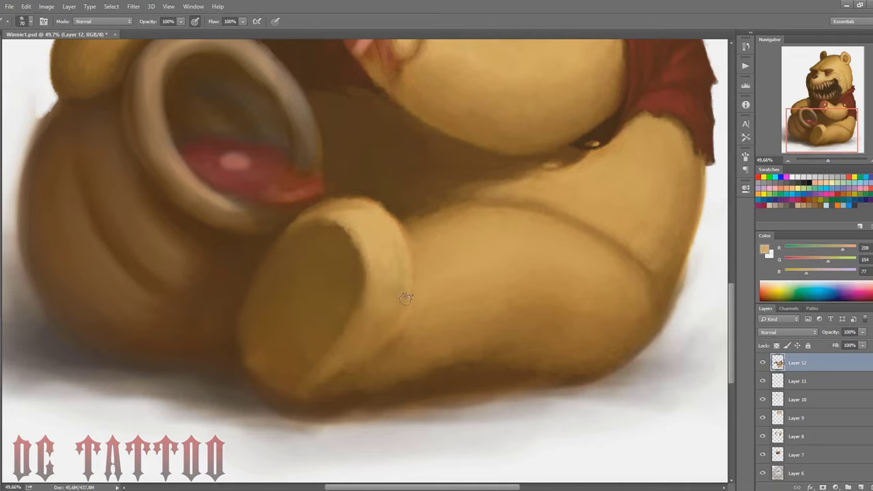
Paint a dark shadow along the leg's inner edge and beneath the leg.
alt+click(384, 286)
drag(382, 295, 372, 327)
key(])
key(])
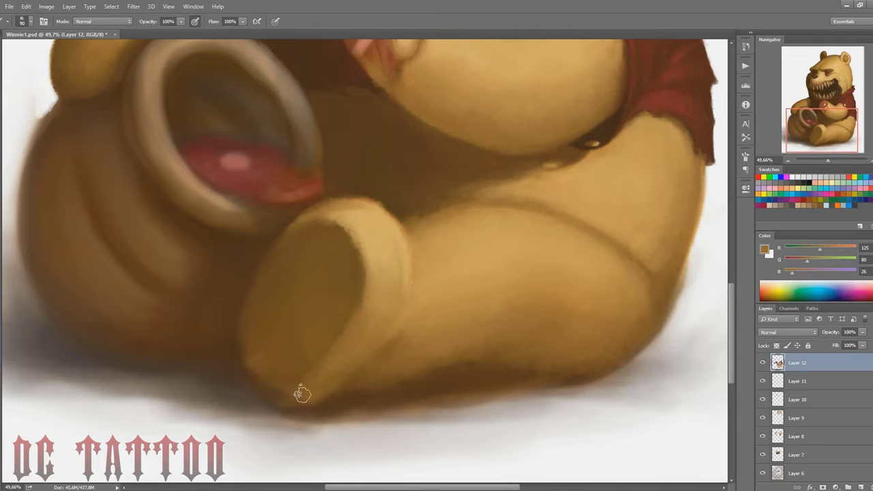
key([)
alt+click(281, 402)
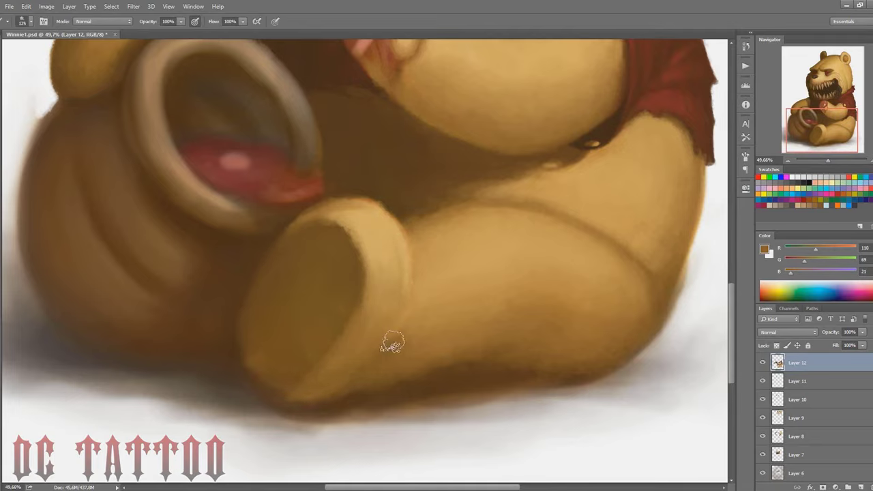
alt+click(395, 383)
alt+click(359, 395)
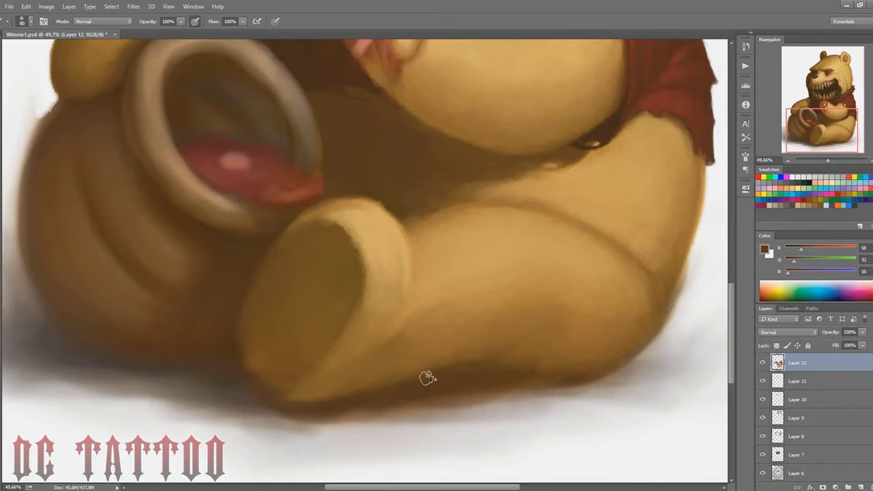
alt+click(522, 368)
key(bracketright)
key(bracketright)
key(bracketright)
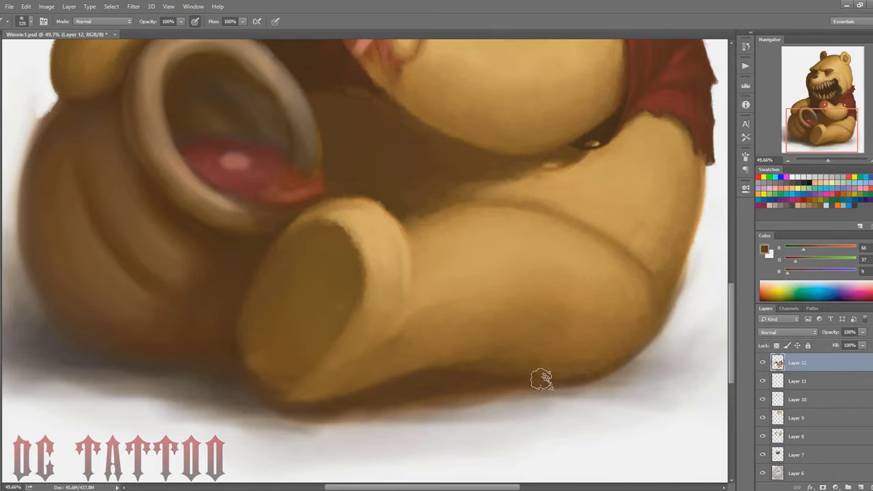
key(bracketleft)
key(bracketleft)
key(bracketleft)
Shade the area near the foot with darker browns sampled from the leg.
alt+click(404, 307)
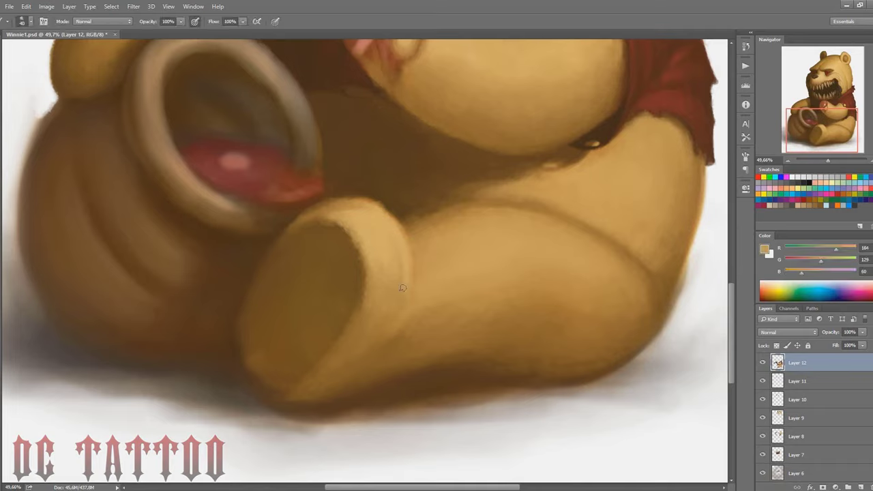
alt+click(378, 349)
key(bracketright)
key(bracketright)
key(bracketright)
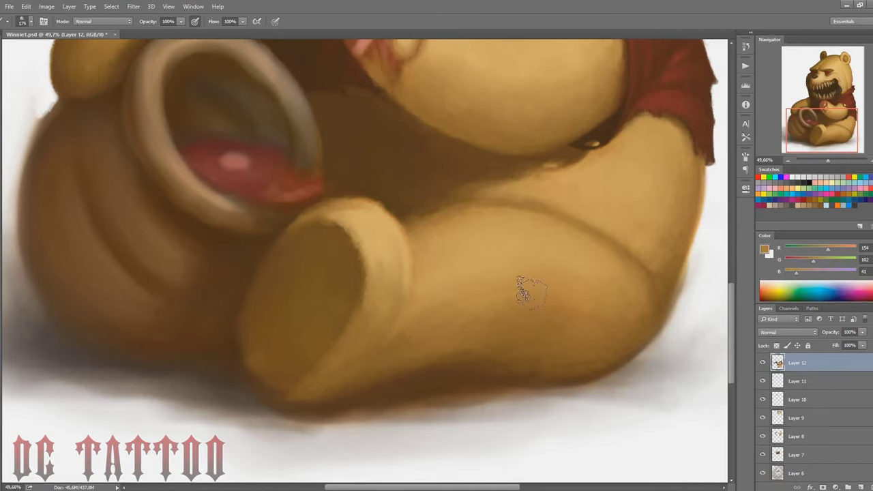
alt+click(257, 332)
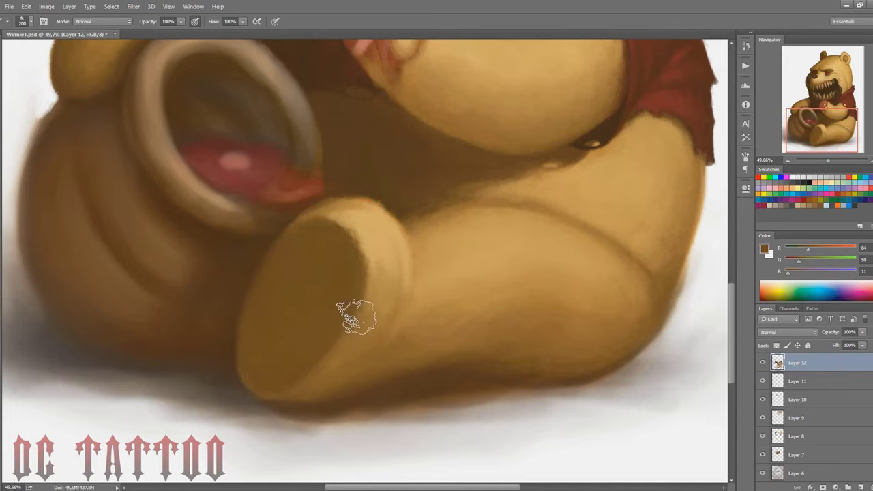
key(alt)
alt+click(240, 301)
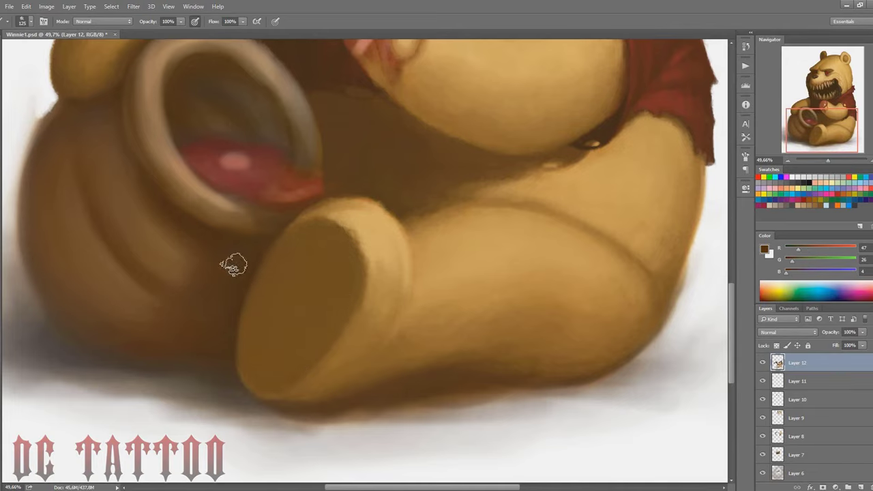
Deepen the crease between leg and belly, blending mid browns and light tans.
alt+click(340, 230)
key(bracketleft)
key(bracketleft)
key(bracketleft)
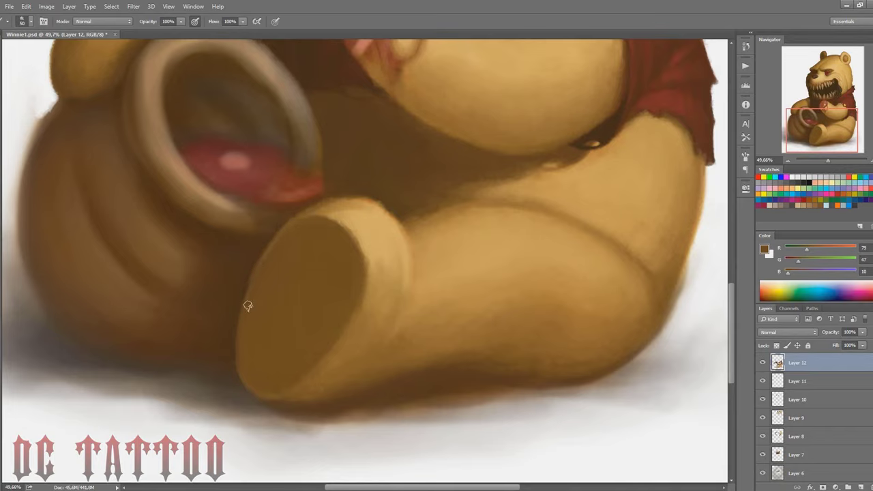
alt+click(341, 203)
key(bracketright)
key(bracketright)
key(bracketright)
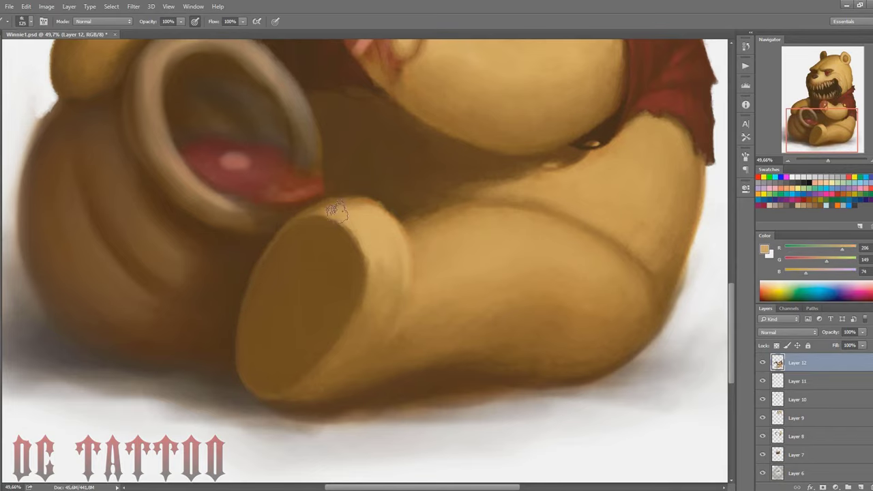
alt+click(360, 192)
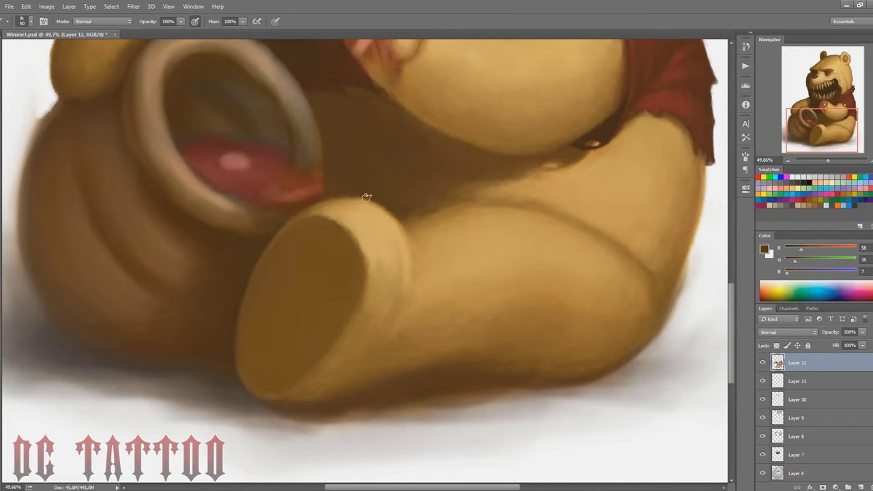
alt+click(420, 213)
key(bracketright)
key(bracketright)
key(bracketright)
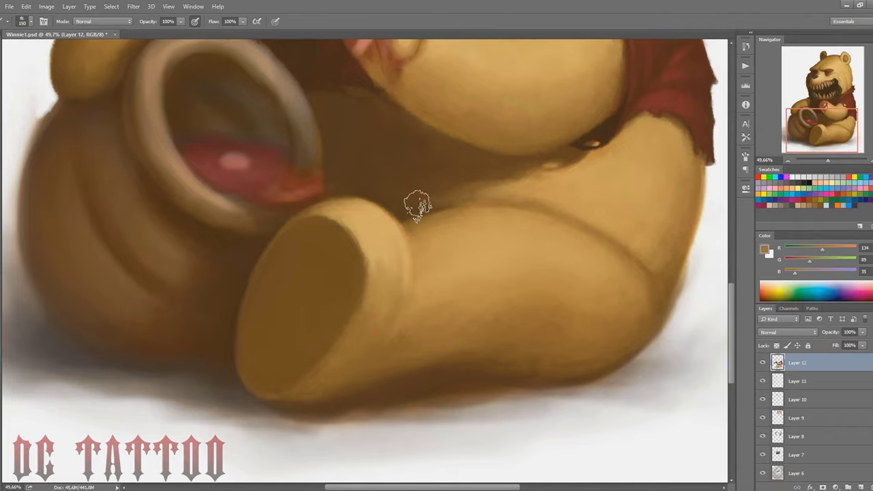
Paint warm and lighter belly tans into the leg-belly crease with a larger brush.
alt+click(493, 187)
key(bracketright)
key(bracketright)
alt+click(535, 193)
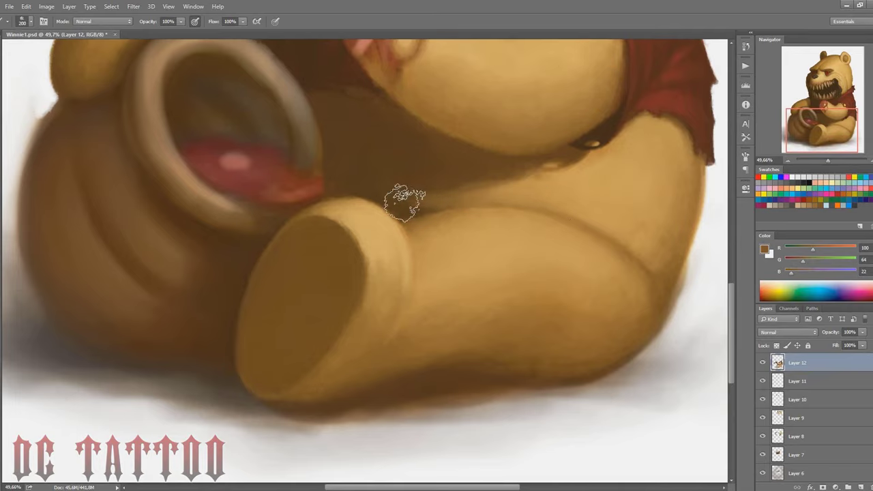
alt+click(402, 212)
key(bracketleft)
key(bracketleft)
key(bracketleft)
key(bracketright)
key(bracketright)
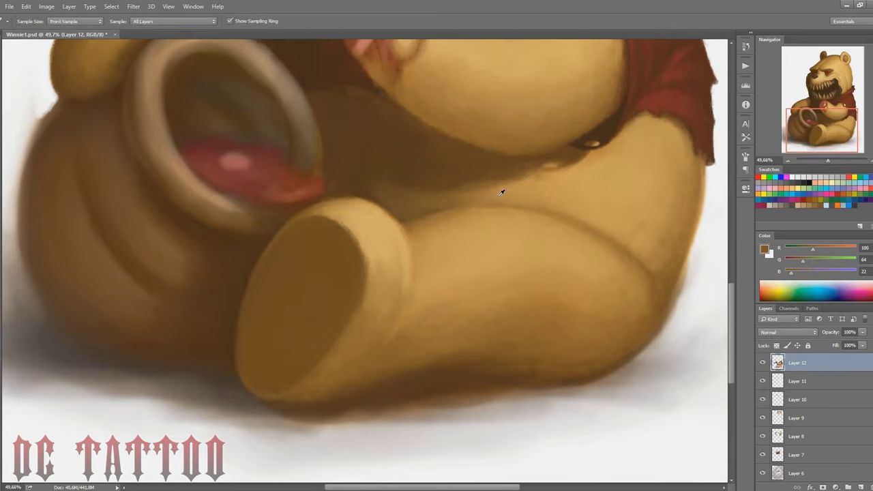
key(bracketright)
key(bracketright)
Soften the belly shadow with darker browns sampled from the crease and leg tan.
alt+click(450, 190)
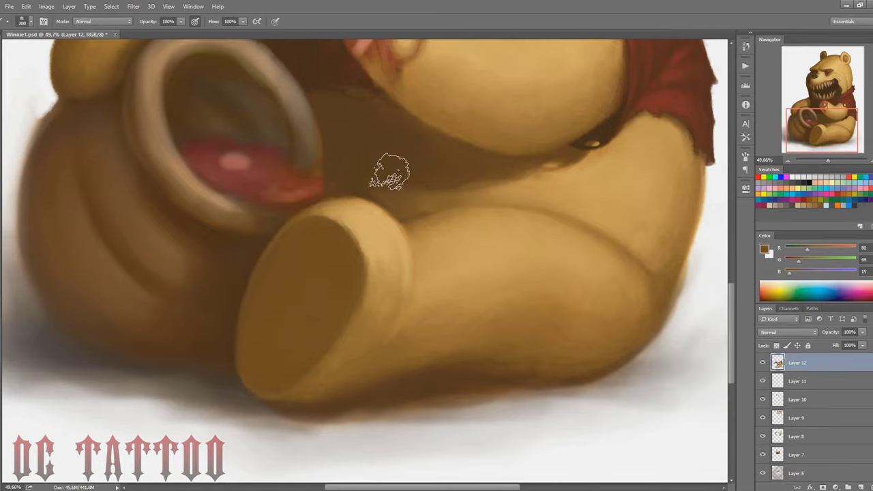
alt+click(426, 195)
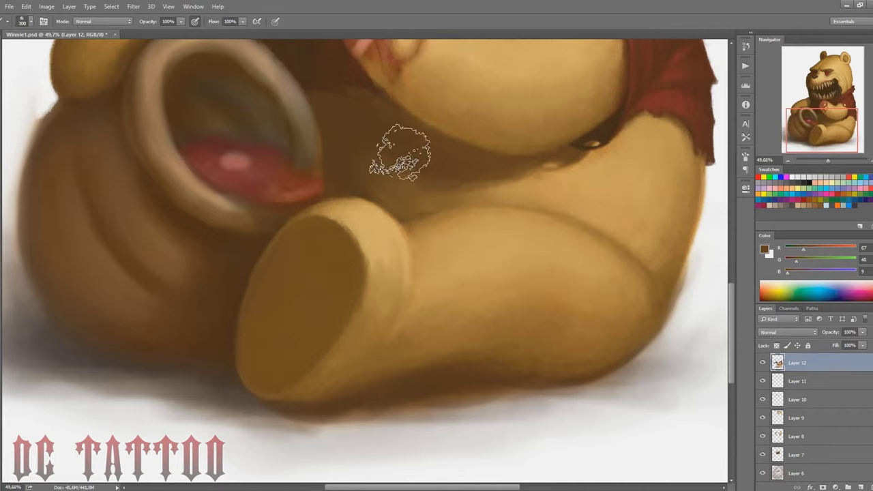
key(bracketleft)
alt+click(405, 185)
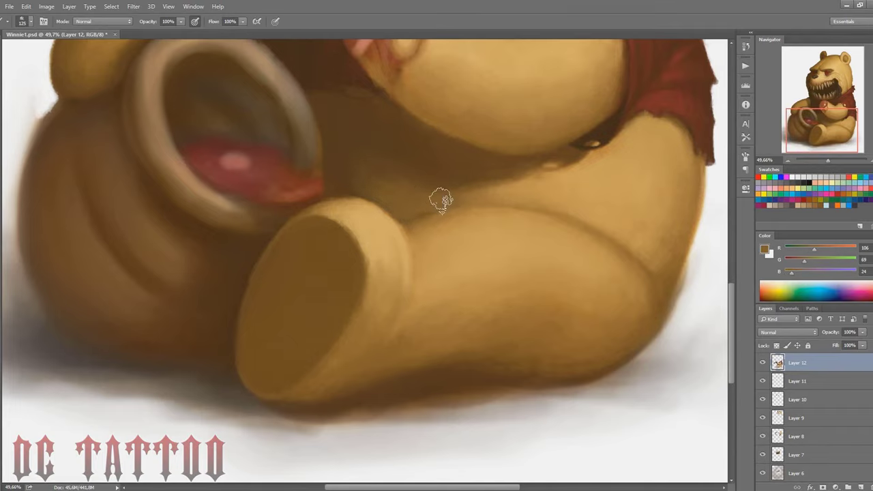
alt+click(487, 183)
key(bracketright)
key(bracketright)
key(bracketright)
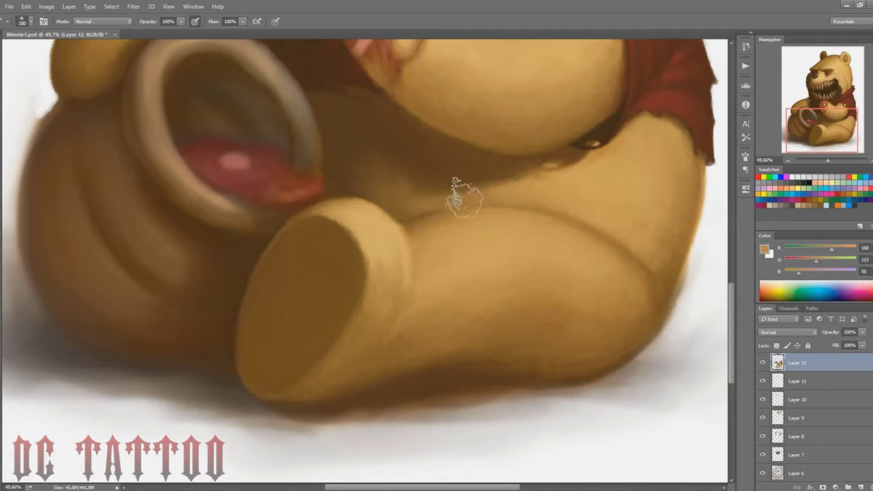
drag(455, 198, 343, 117)
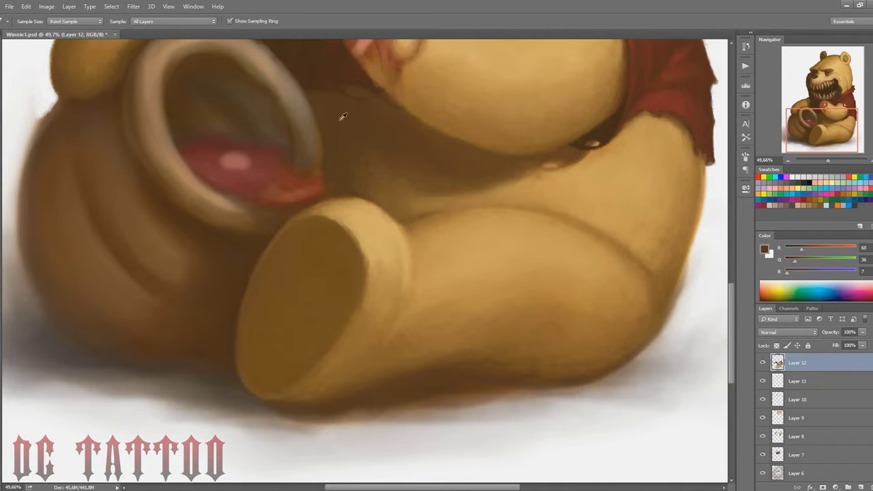
Blend mid and dark browns into the light leg tan across the crease.
alt+click(436, 200)
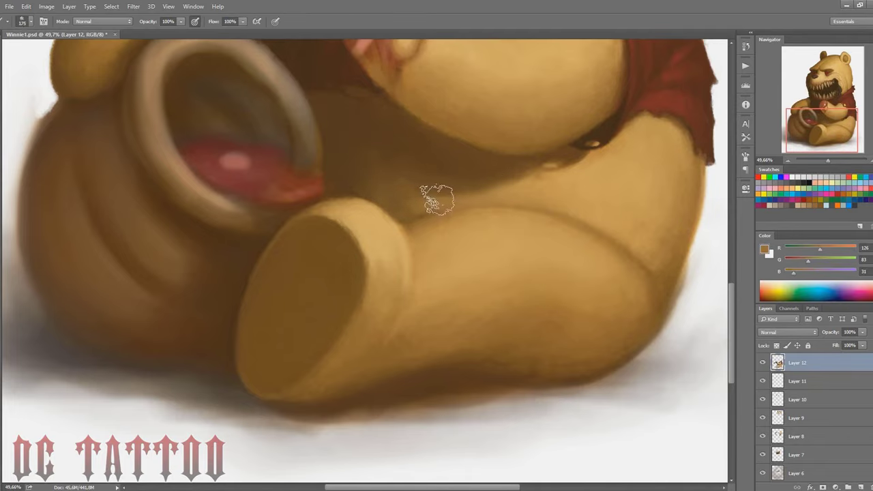
key(bracketright)
key(bracketright)
alt+click(422, 175)
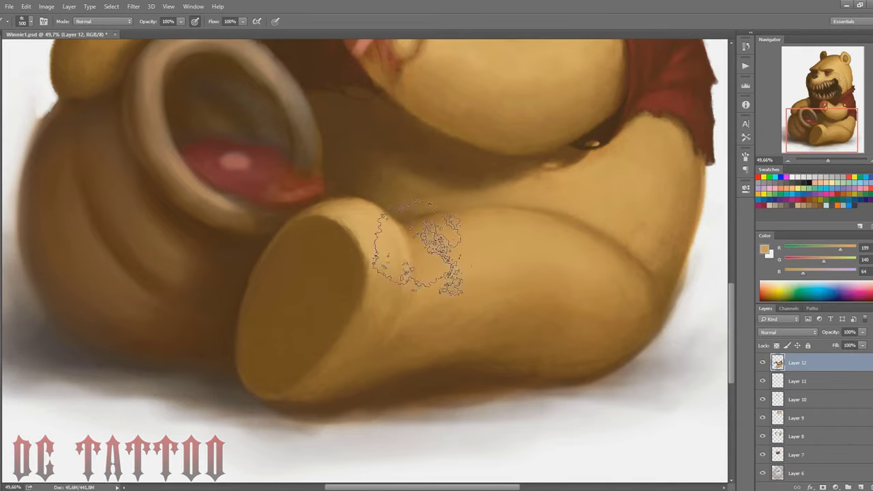
alt+click(393, 183)
alt+click(431, 201)
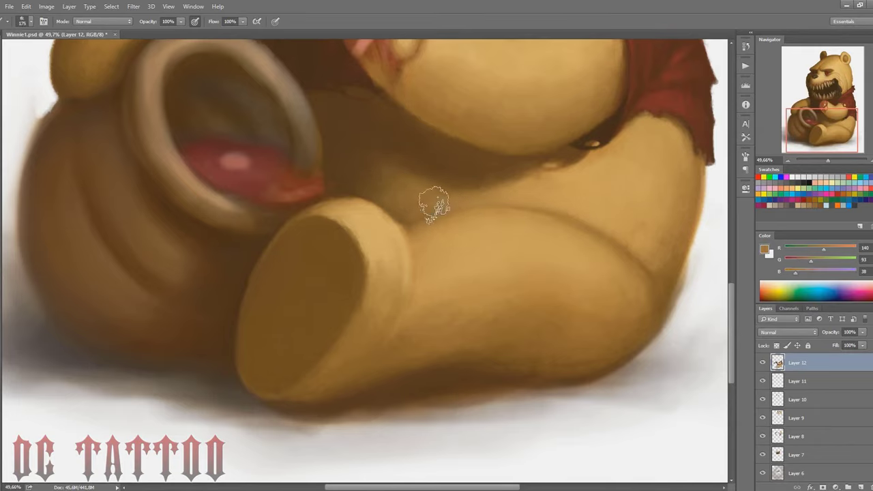
key(bracketleft)
key(bracketleft)
key(bracketleft)
alt+click(357, 142)
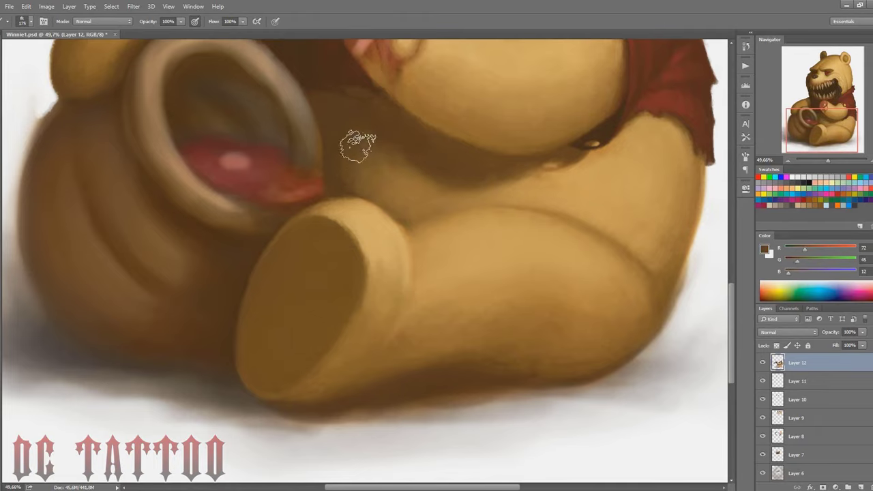
alt+click(403, 147)
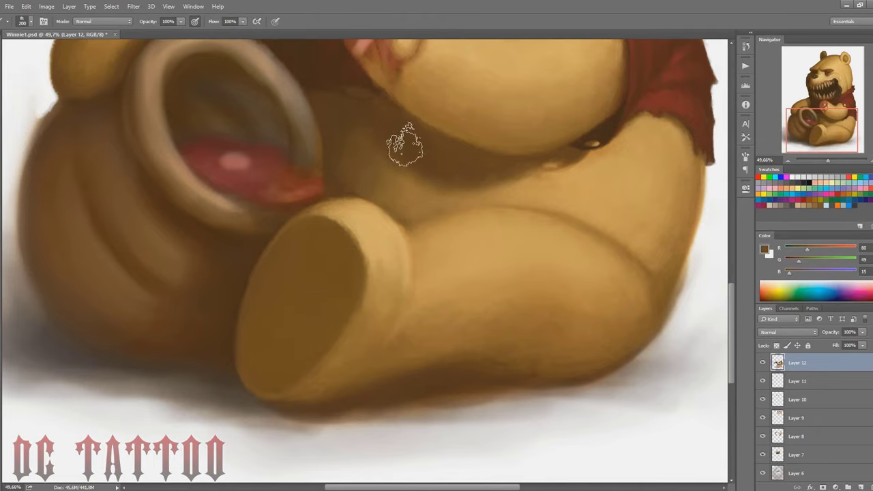
key(bracketright)
alt+click(489, 277)
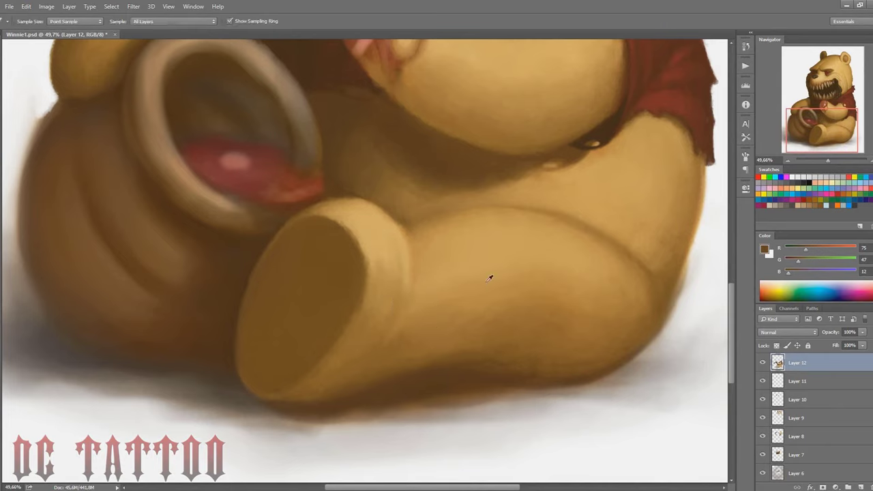
drag(823, 128, 816, 121)
Flip the canvas horizontally, save, and blend tans and mid brown across the belly.
key(h)
key(ctrl+s)
alt+click(140, 207)
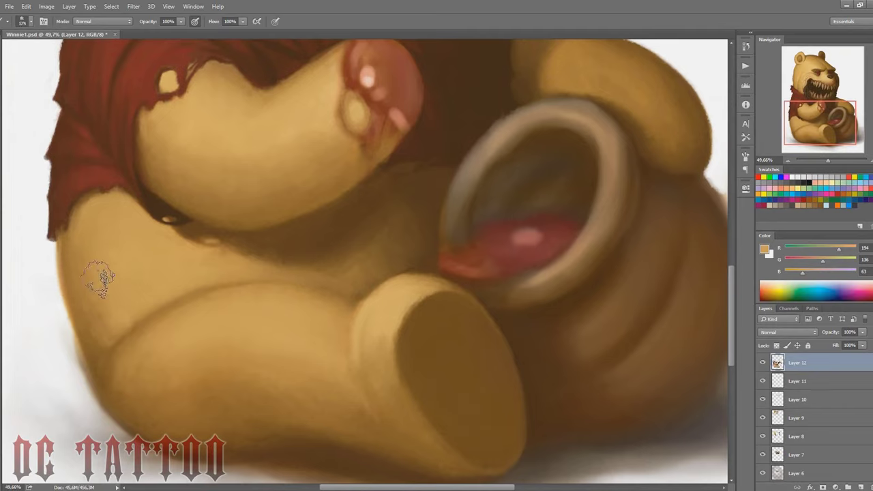
alt+click(226, 233)
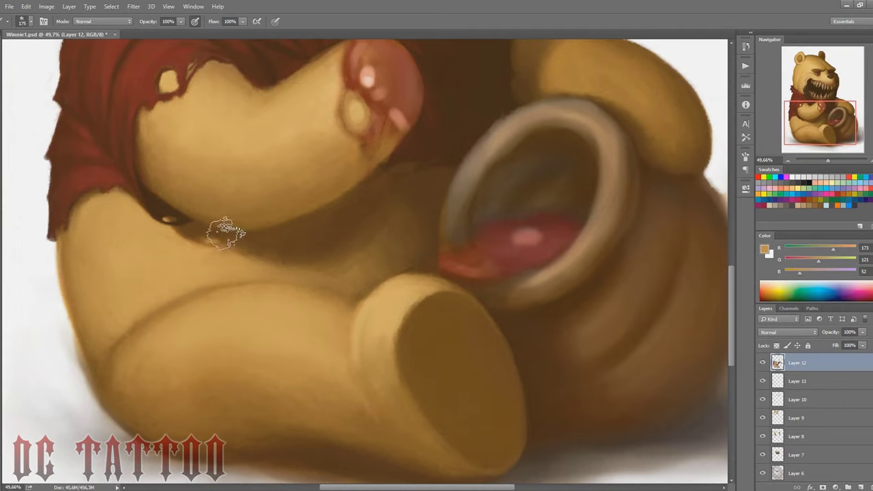
alt+click(73, 246)
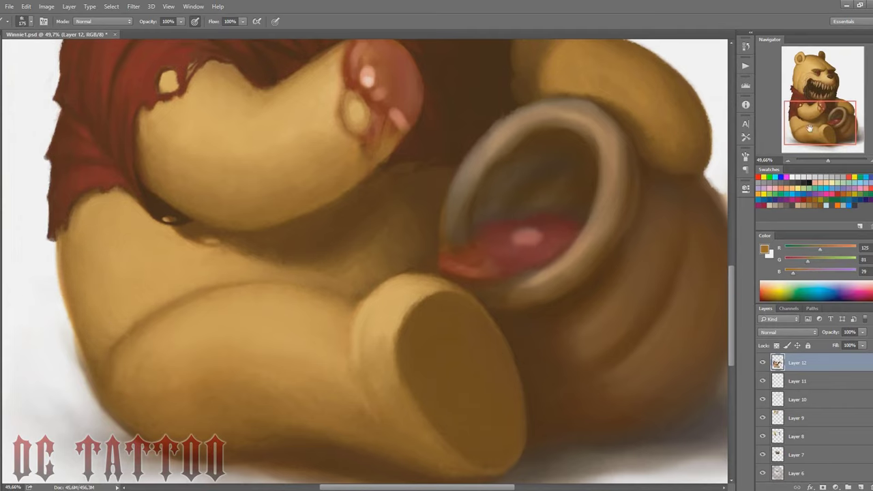
alt+click(110, 331)
Add light tan highlights on the leg, then use dark brown inside the pot's opening.
key(bracketright)
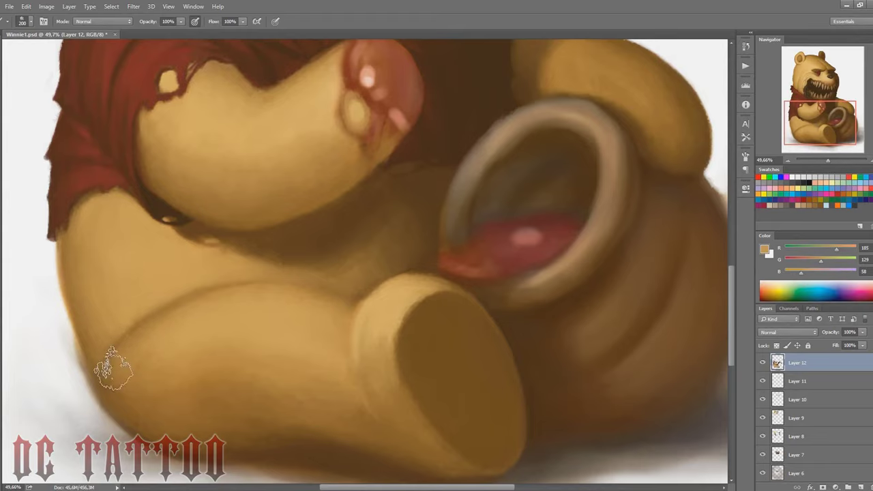
alt+click(158, 324)
alt+click(201, 310)
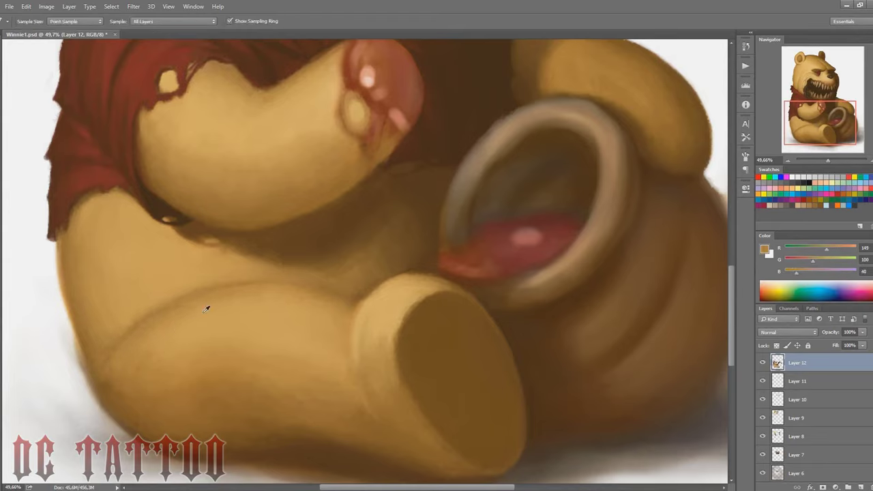
key(bracketleft)
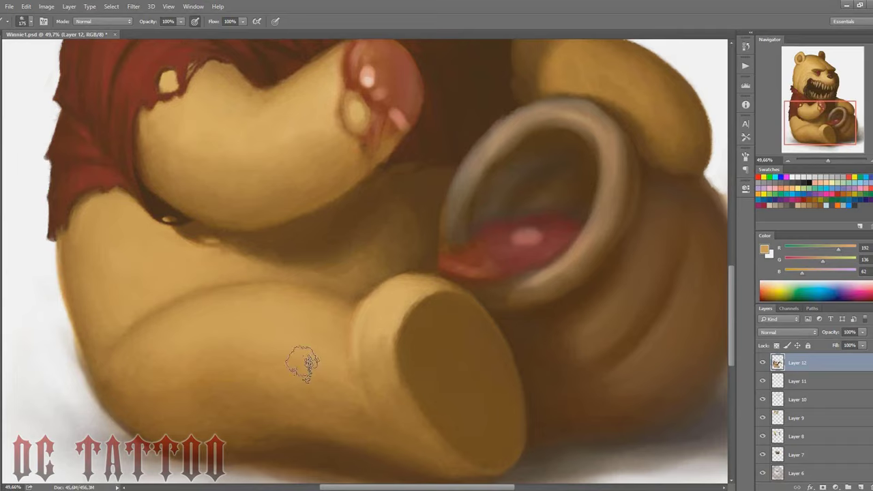
key(bracketleft)
key(bracketleft)
key(bracketleft)
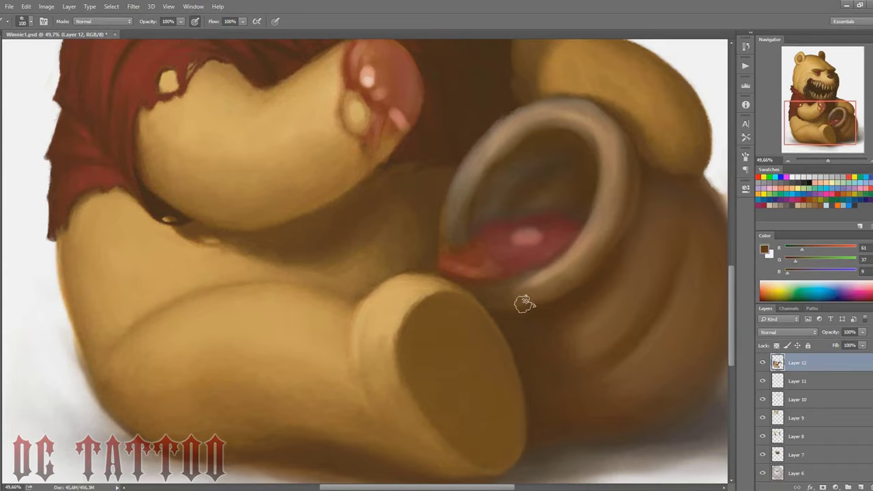
alt+click(435, 248)
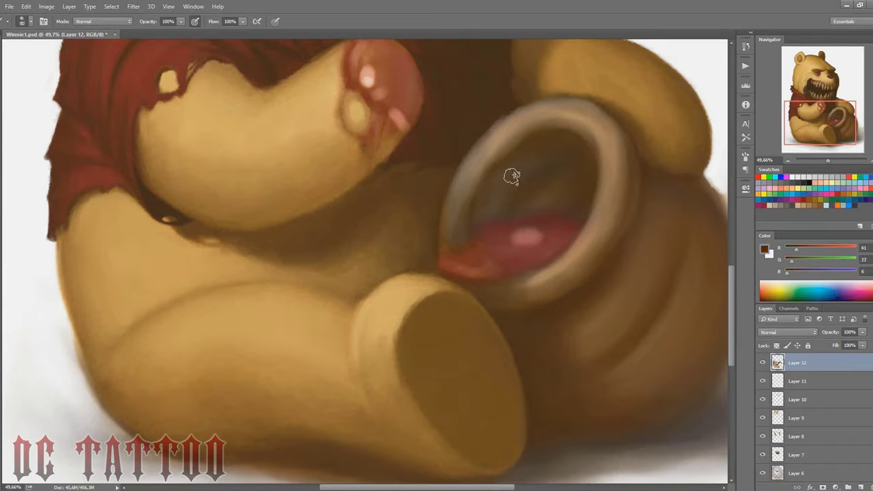
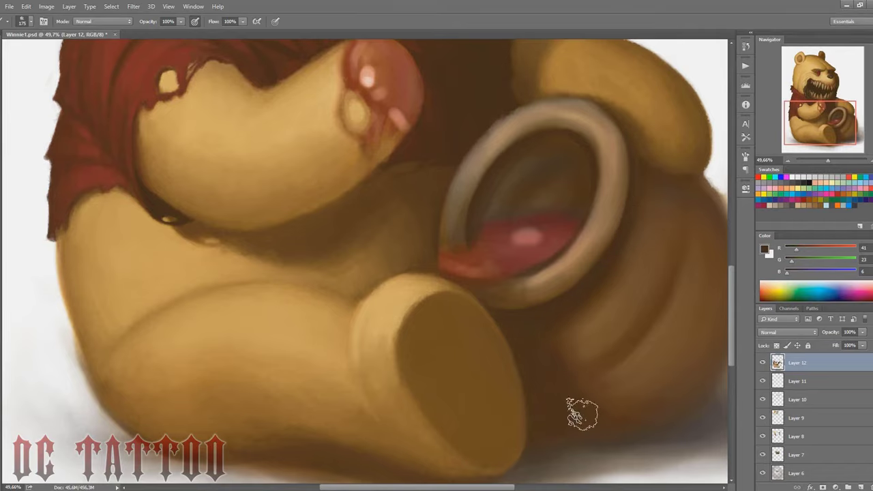
Sample dark browns from the pot and shade the right edge of the belly darker.
alt+click(544, 338)
drag(803, 116, 801, 160)
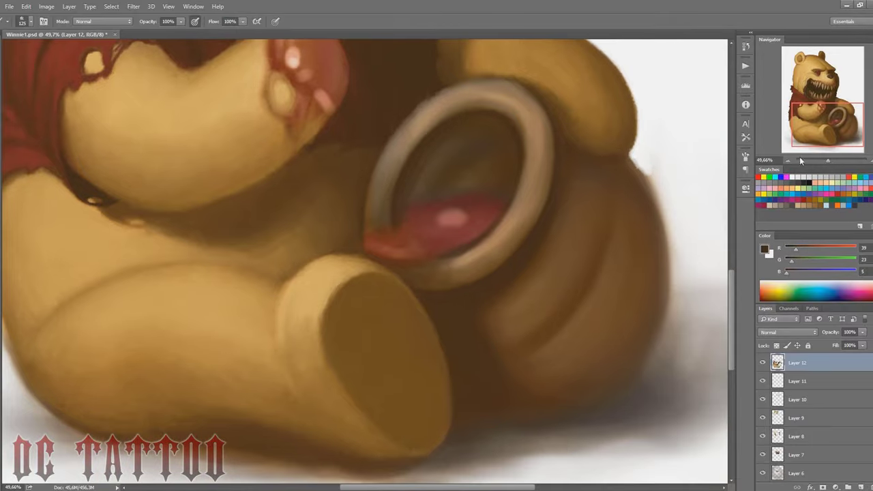
drag(656, 204, 660, 318)
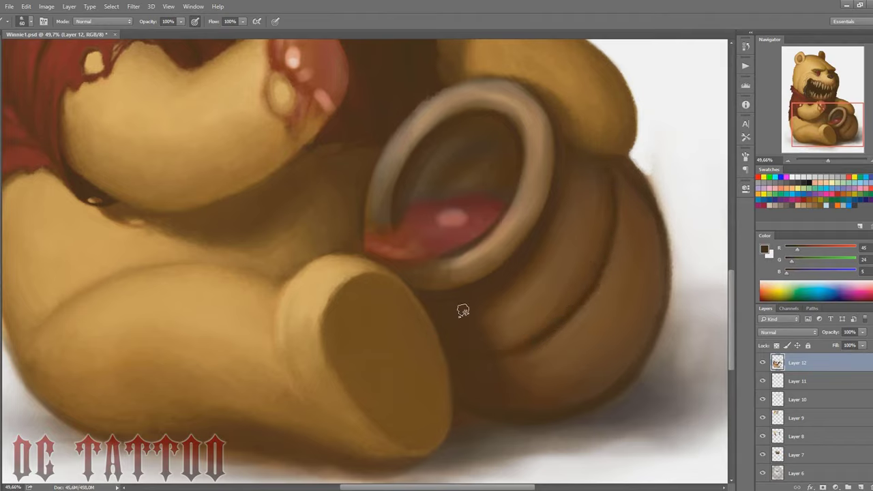
key(bracketright)
key(bracketright)
alt+click(554, 132)
key(bracketleft)
alt+click(651, 208)
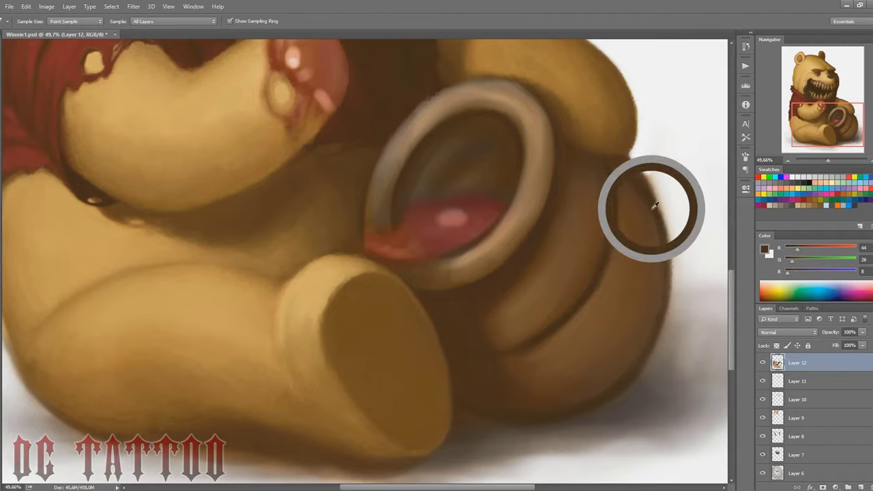
drag(536, 68, 584, 238)
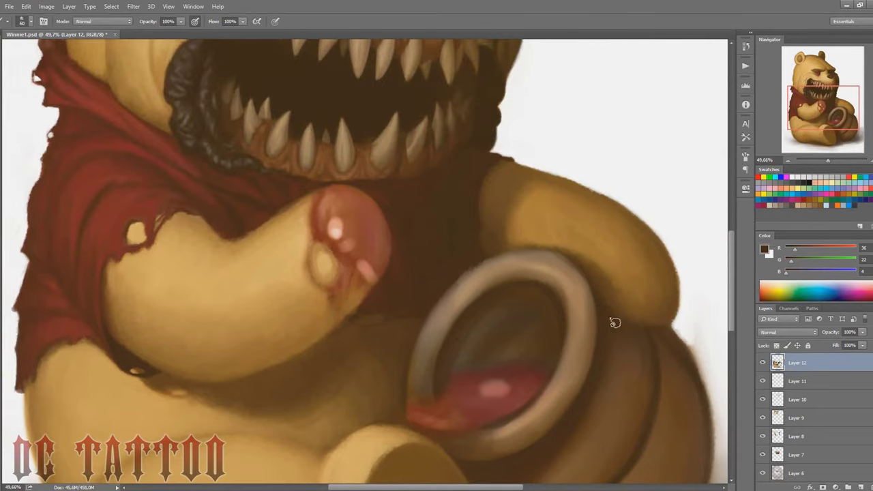
drag(835, 114, 839, 124)
key(bracketright)
key(bracketright)
key(bracketright)
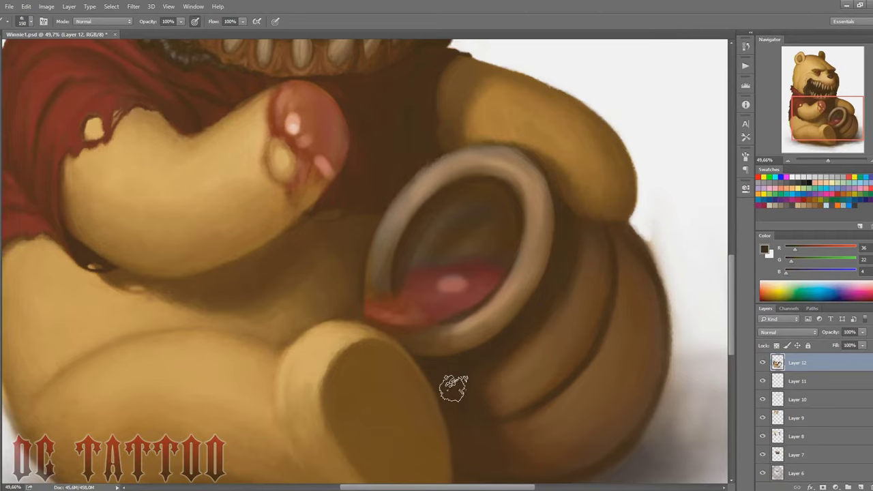
Darken and smooth the honey pot's right edge with a sampled brown.
scroll(456, 345, down, 3)
key(bracketright)
key(bracketright)
key(bracketright)
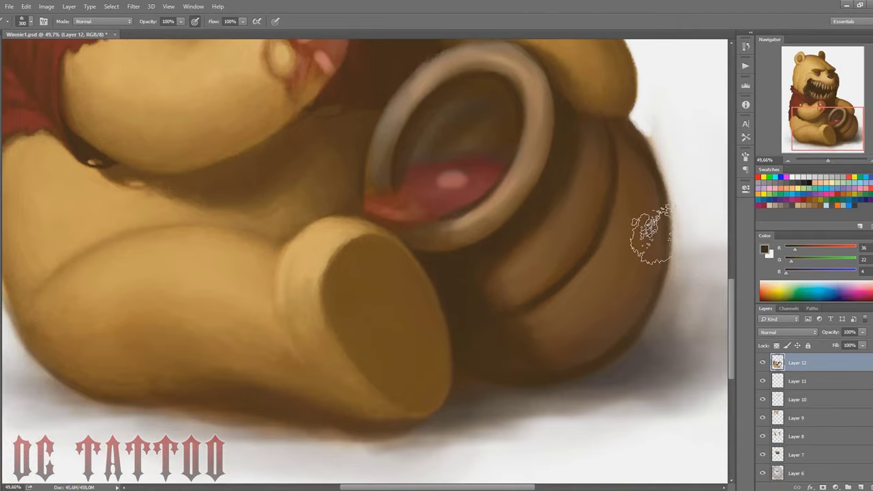
key(bracketleft)
key(bracketleft)
key(bracketleft)
key(bracketleft)
key(bracketleft)
key(bracketleft)
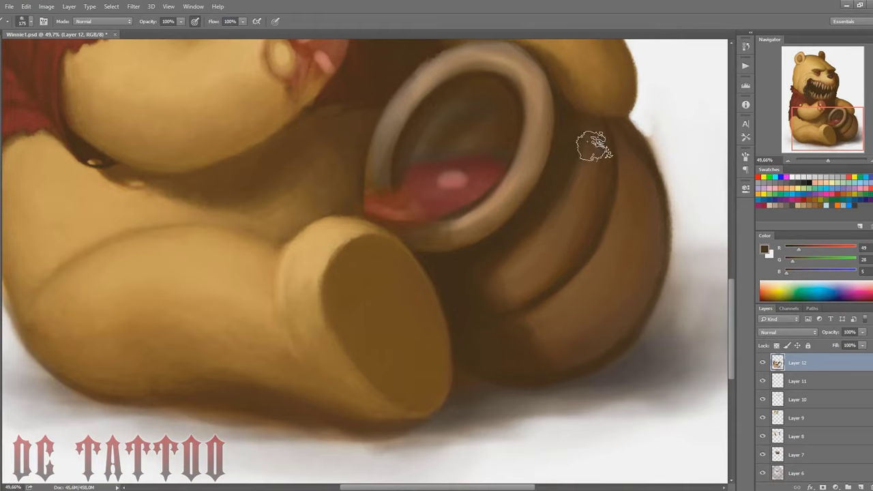
key(bracketright)
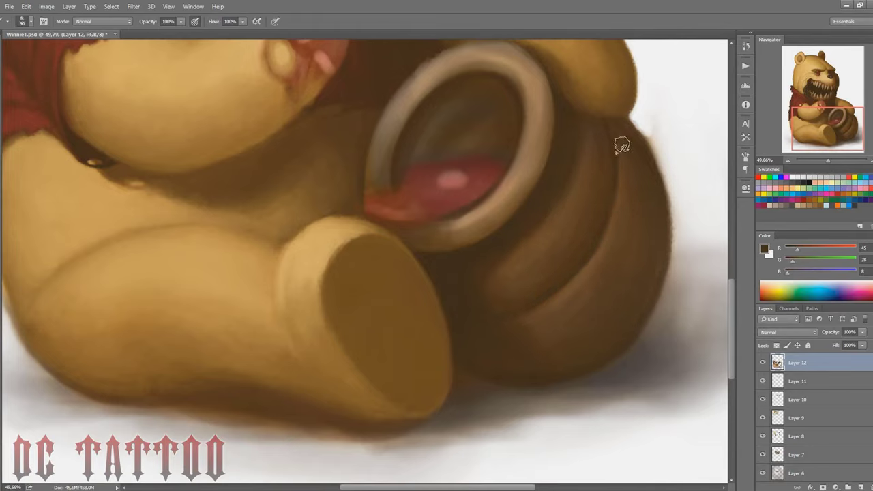
alt+click(557, 129)
drag(647, 140, 667, 201)
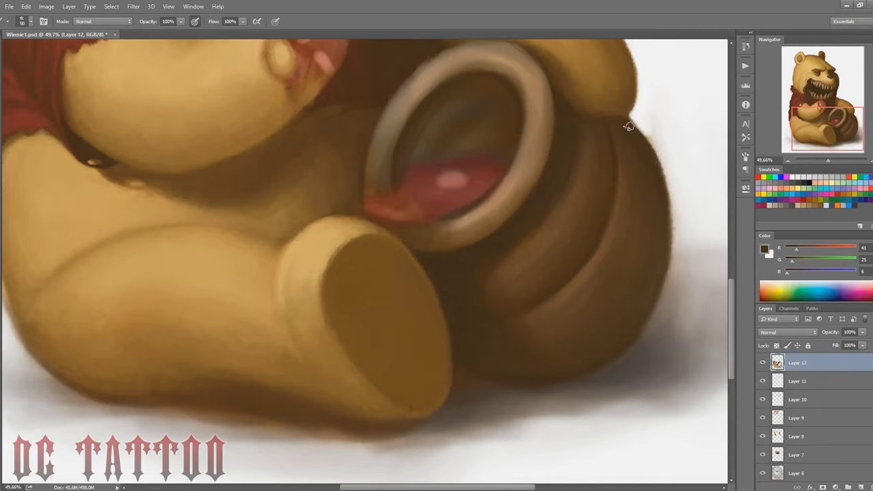
drag(646, 129, 669, 256)
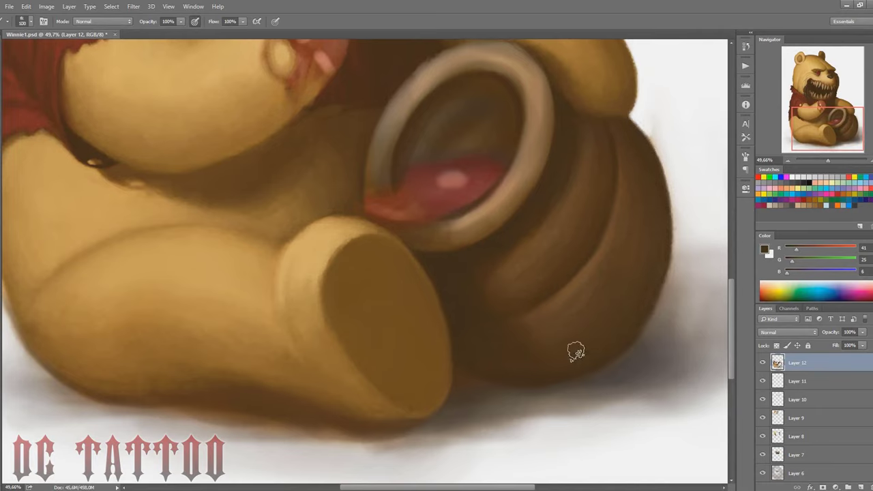
Sample a very dark brown with a larger brush and add a new empty Layer 13.
key(bracketright)
key(bracketright)
key(bracketright)
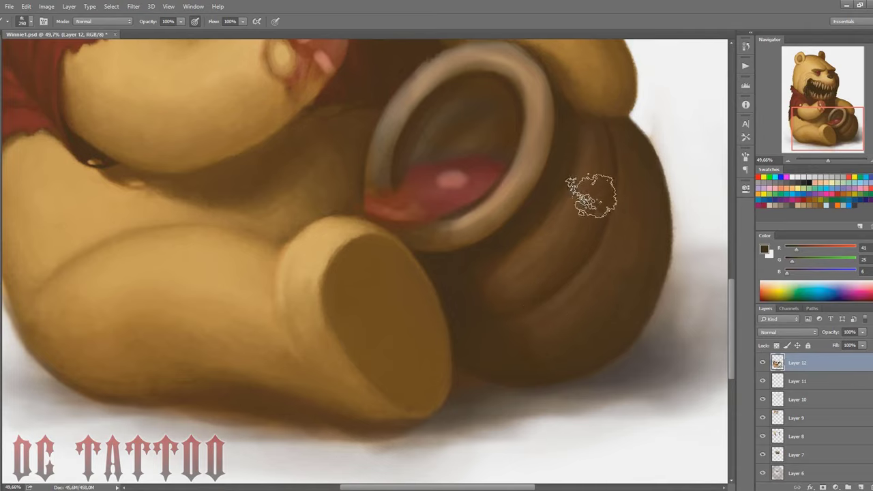
key(bracketright)
key(bracketright)
key(bracketright)
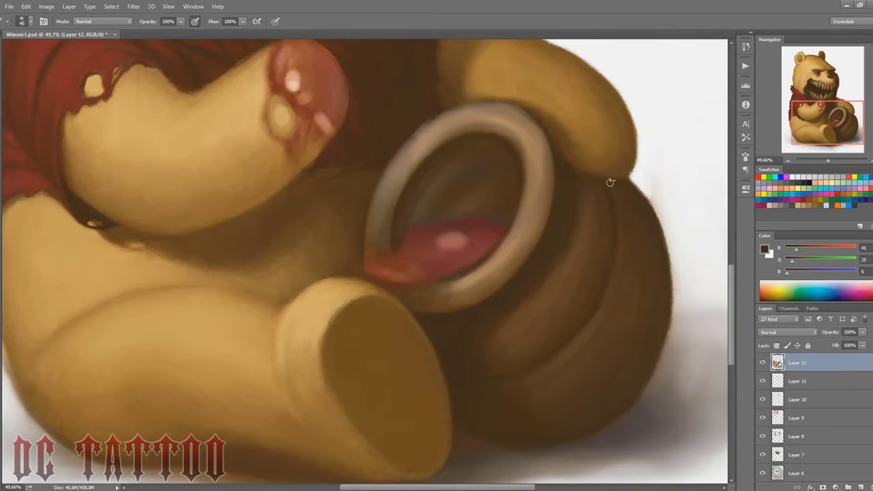
key(bracketright)
key(bracketright)
alt+click(593, 173)
scroll(662, 191, down, 2)
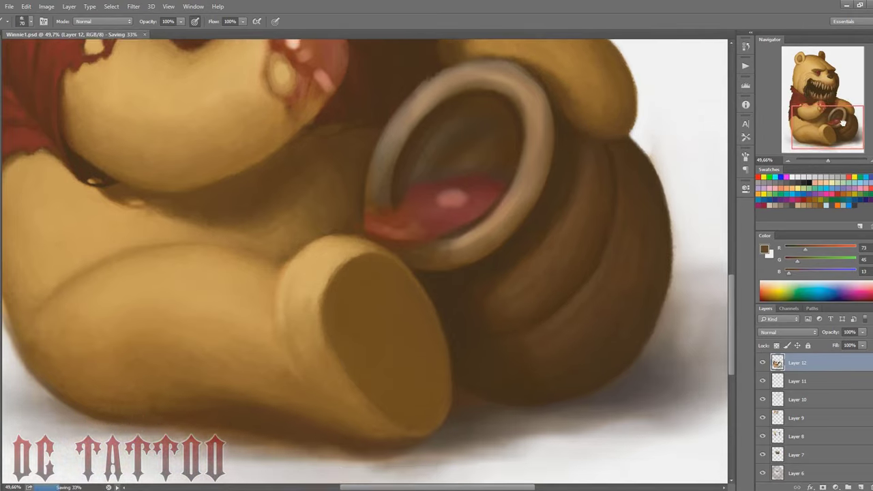
alt+click(503, 261)
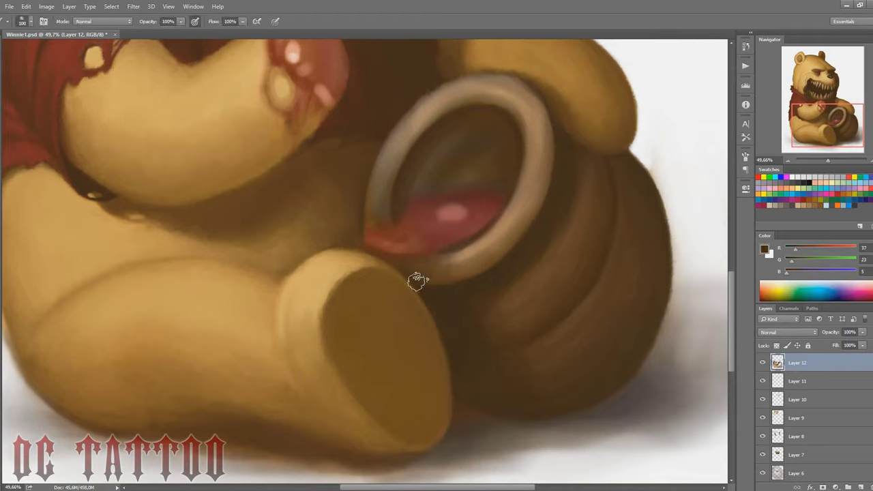
key(ctrl+shift+n)
key(Return)
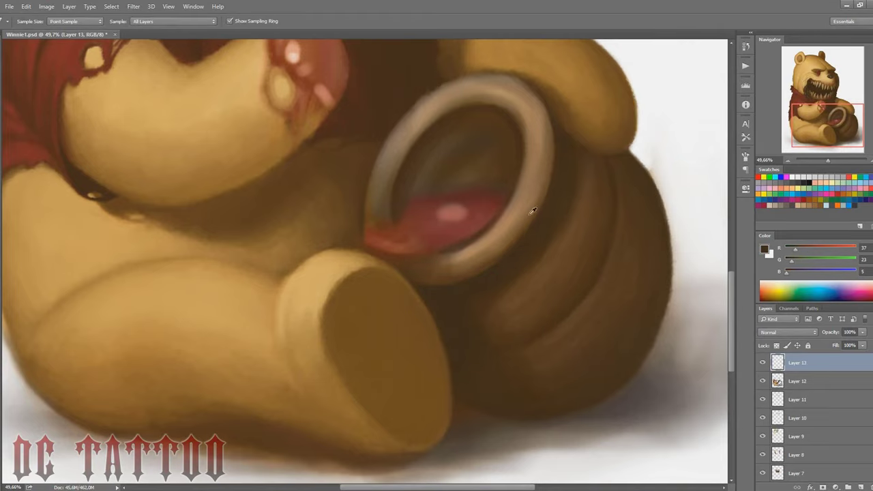
Shade the pot rim's upper-left edge and inner top edge in darker brown.
alt+click(460, 254)
alt+click(471, 250)
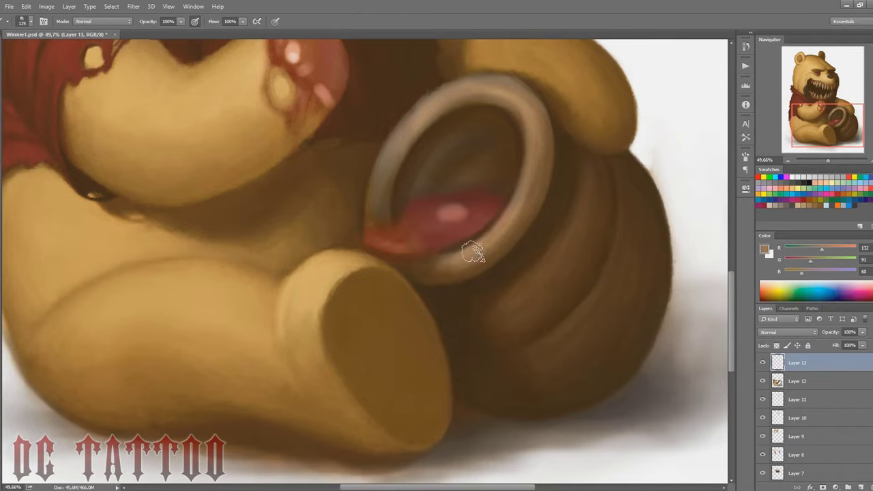
key(bracketleft)
key(bracketleft)
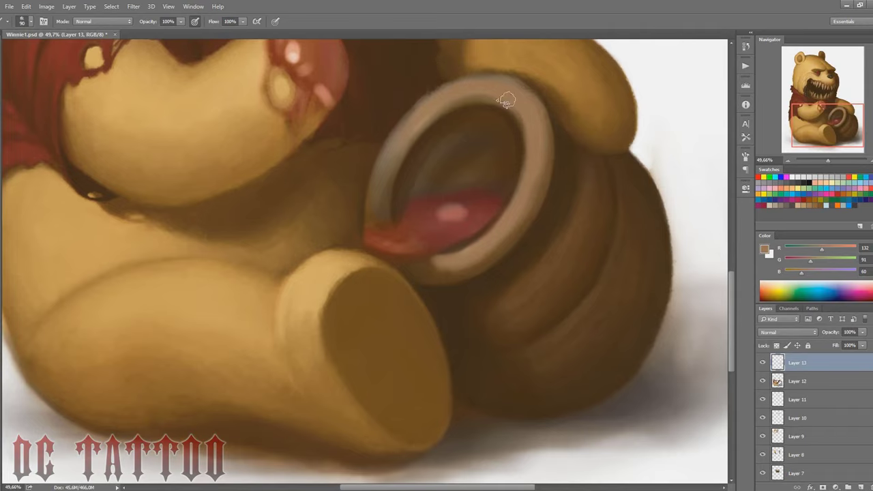
alt+click(395, 217)
key(bracketright)
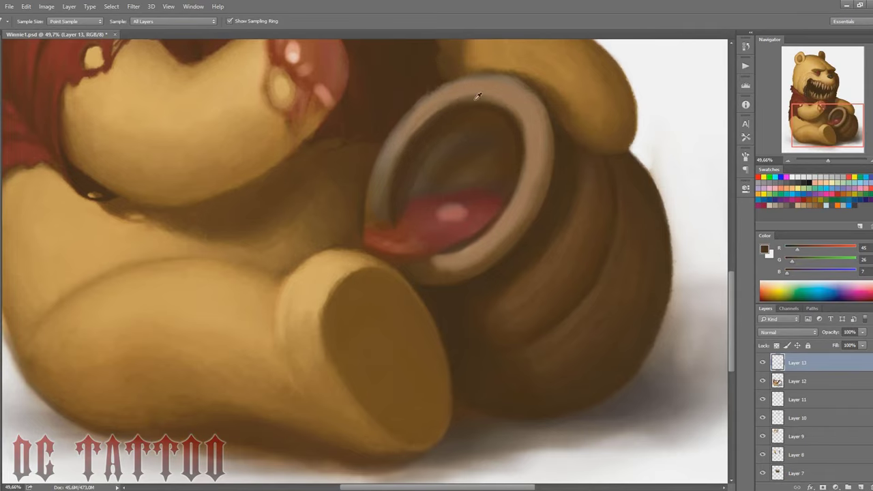
alt+click(475, 93)
scroll(491, 109, up, 3)
key(bracketleft)
key(bracketleft)
key(bracketleft)
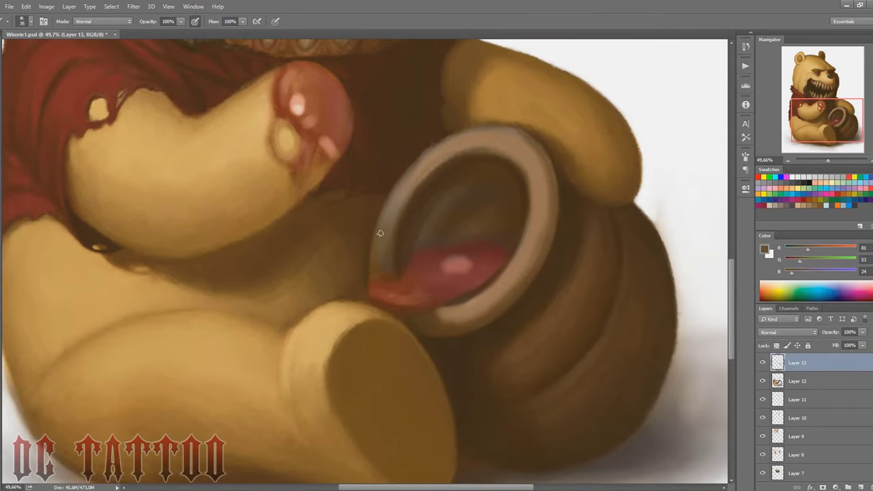
drag(386, 213, 389, 266)
key(bracketright)
key(bracketright)
mouse_move(389, 209)
mouse_down()
mouse_move(446, 137)
mouse_move(503, 132)
mouse_up()
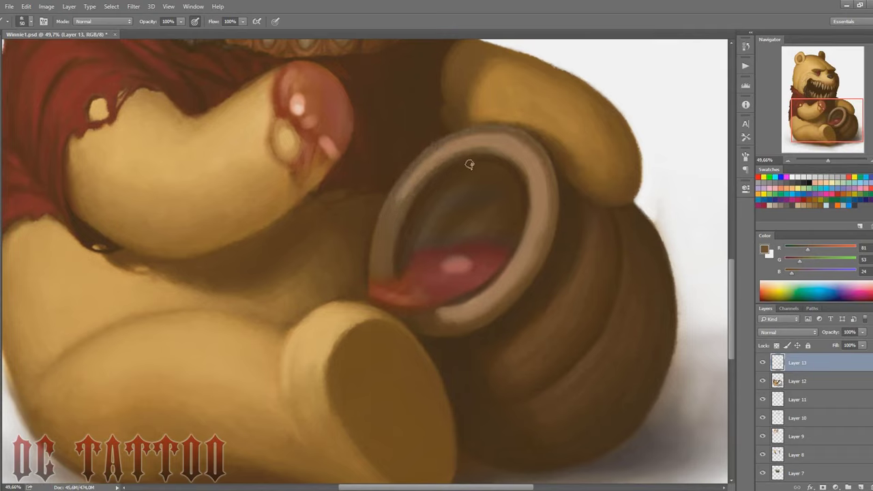
drag(469, 164, 527, 182)
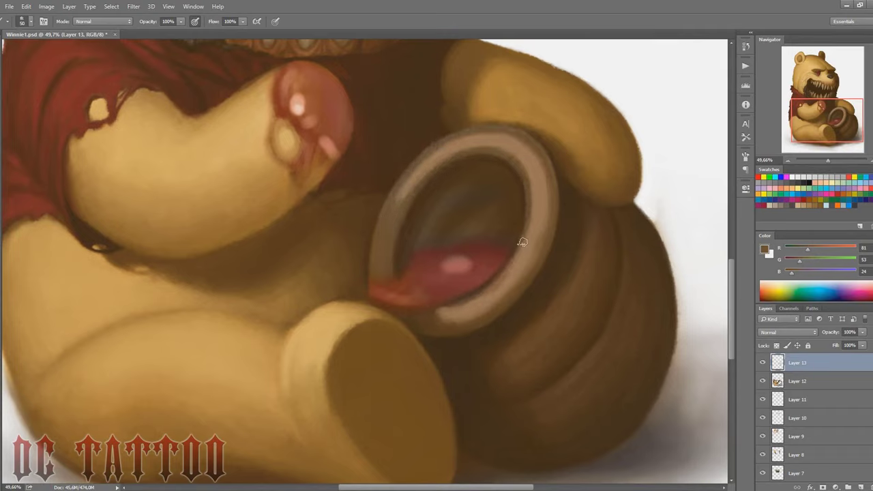
Sample light rim browns and a darker pot brown, adjusting the brush size.
alt+click(497, 282)
alt+click(497, 290)
key(bracketright)
key(bracketright)
key(bracketright)
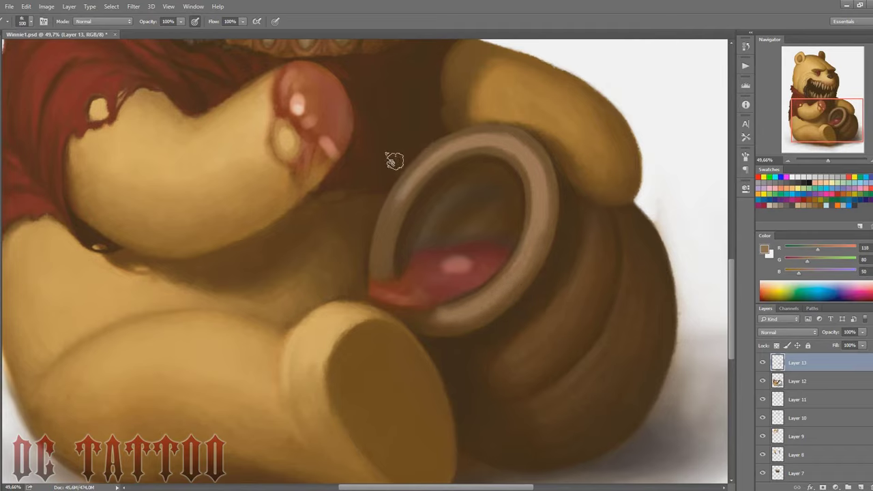
key(bracketright)
key(bracketleft)
key(bracketleft)
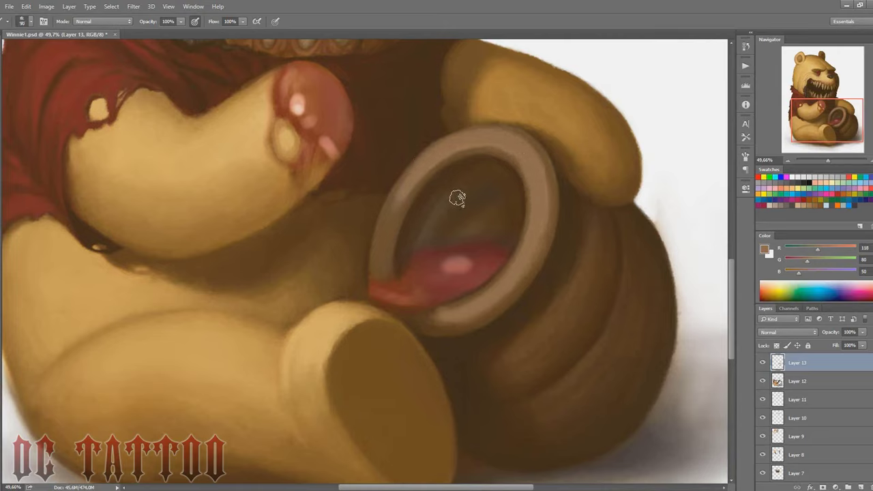
key(bracketright)
key(bracketright)
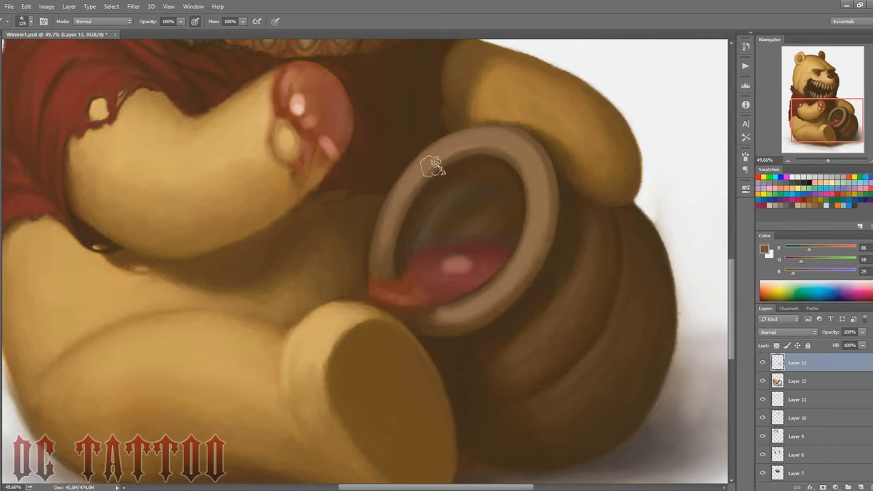
alt+click(483, 137)
key(bracketleft)
key(bracketleft)
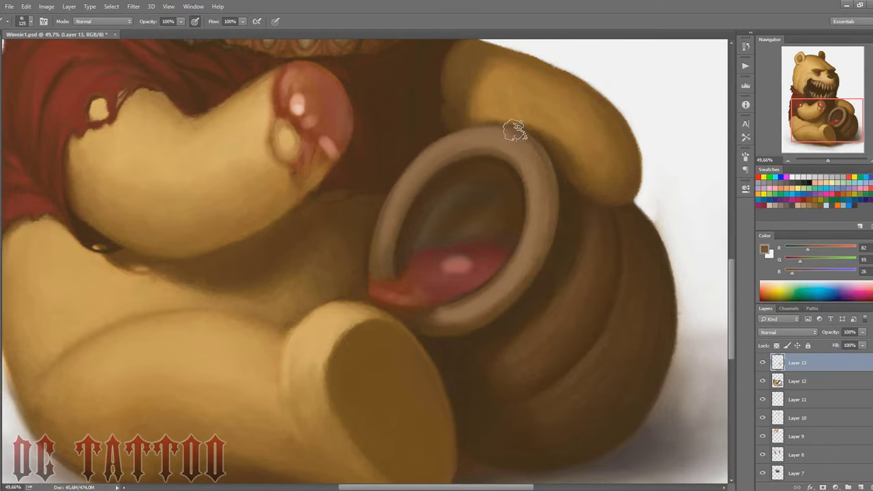
key(bracketright)
key(bracketright)
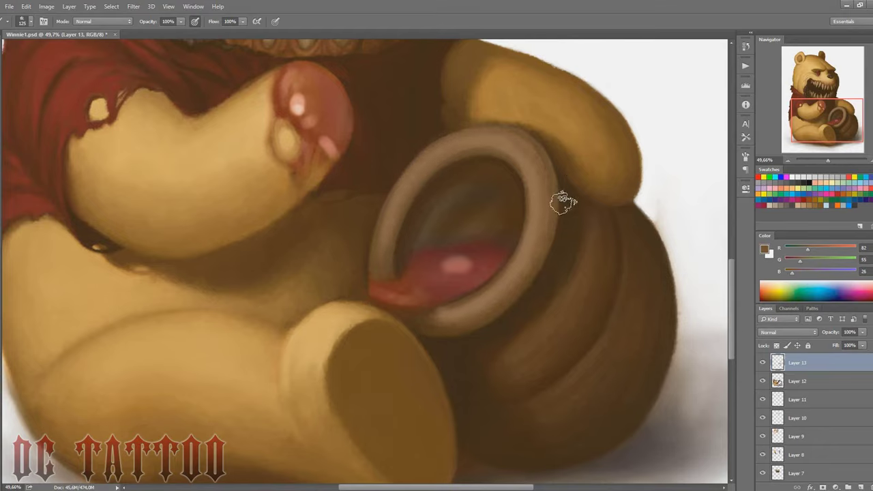
Cover the grey-green streak inside the pot opening with dark brown, then sample the red cloth's reddish-brown.
key(i)
click(376, 257)
key(b)
key(bracketright)
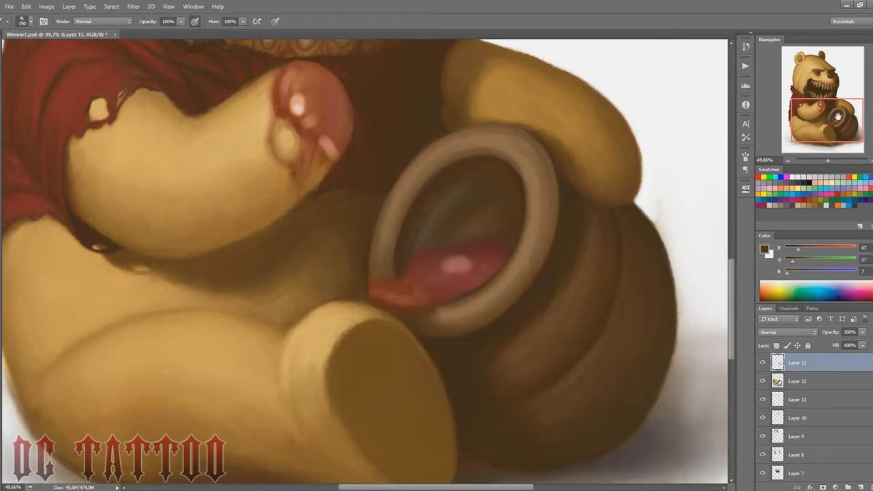
key(bracketleft)
key(bracketleft)
key(bracketleft)
alt+click(369, 270)
alt+click(383, 214)
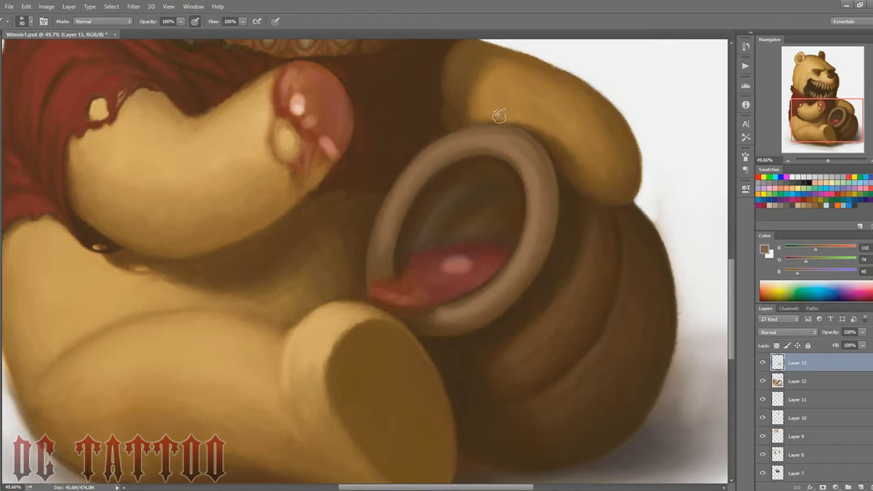
alt+click(445, 201)
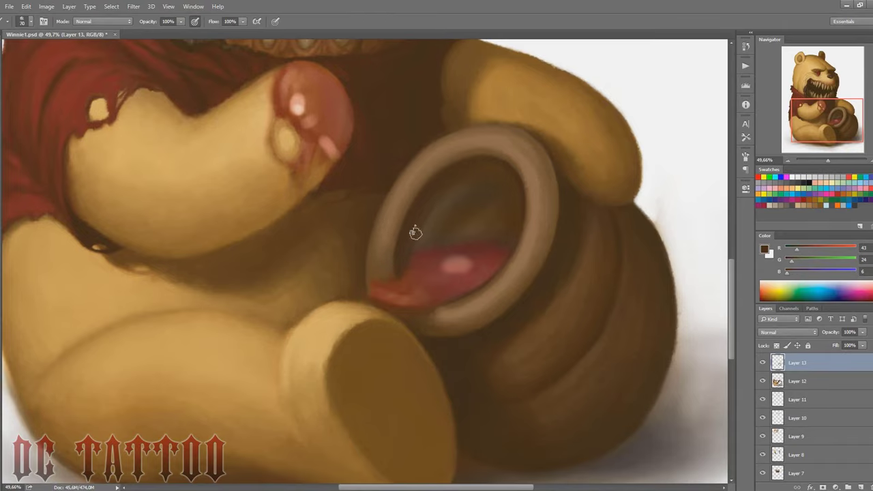
key(bracketright)
key(bracketright)
drag(415, 233, 493, 171)
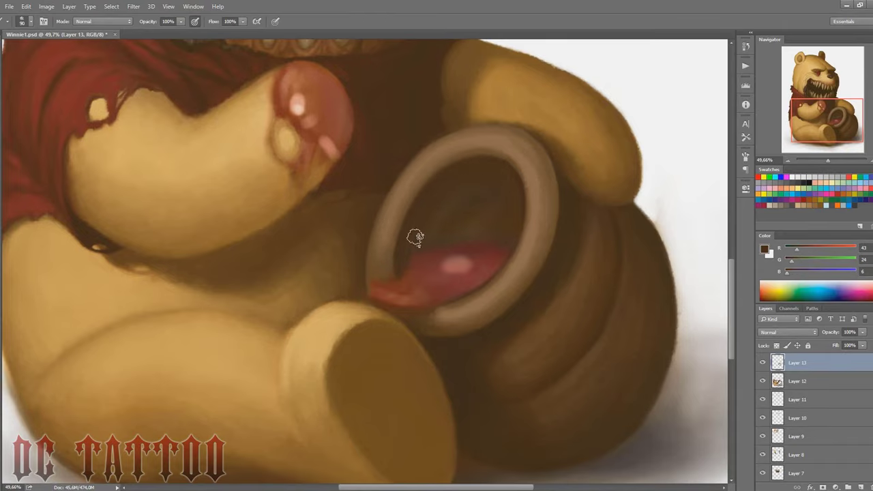
key(bracketleft)
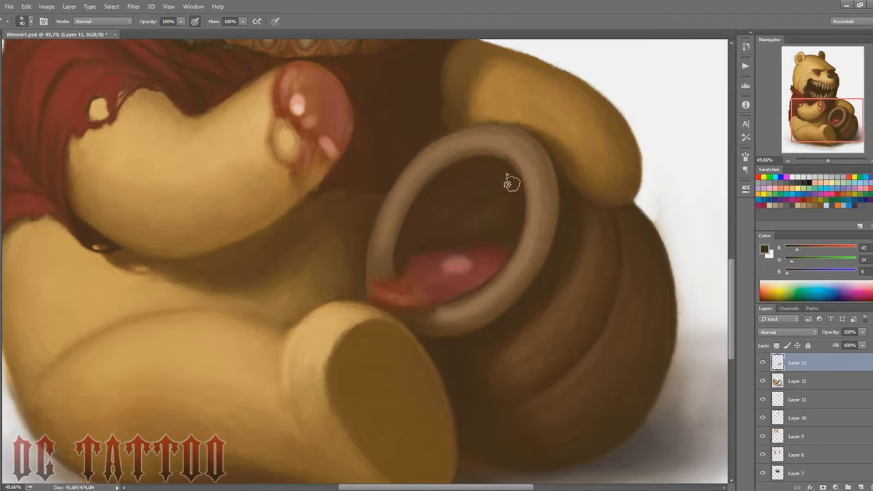
key(i)
click(133, 82)
Paint the pot's liquid in saturated blood red, then repaint it in a darker muted red.
click(116, 76)
key(b)
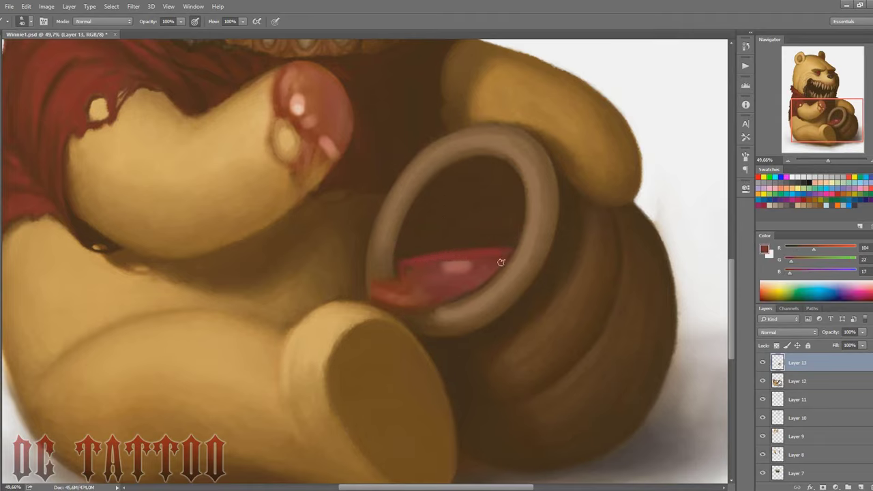
key(i)
key(b)
key(bracketright)
mouse_move(427, 269)
mouse_down()
mouse_move(454, 264)
mouse_move(421, 279)
mouse_move(486, 274)
mouse_up()
alt+click(450, 276)
mouse_move(438, 256)
mouse_down()
mouse_move(461, 283)
mouse_move(401, 285)
mouse_move(385, 268)
mouse_up()
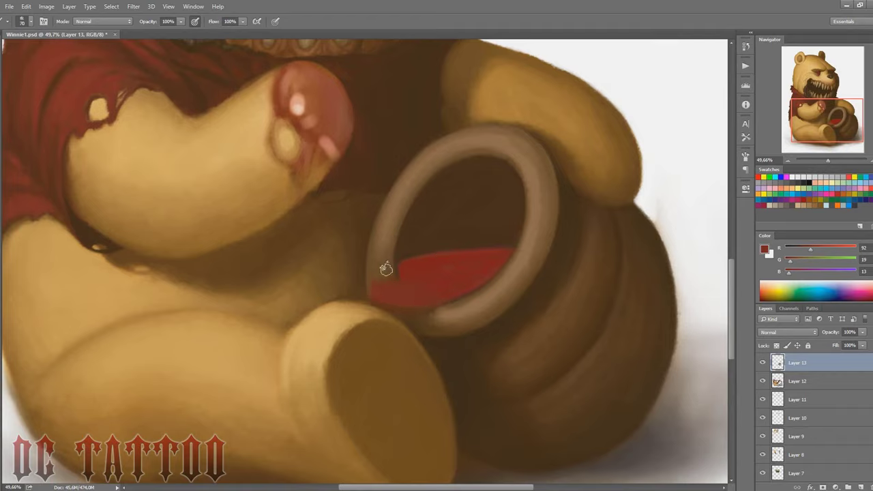
Sample the pot's dark browns and red-browns at brush sizes 70–125, then add Layer 14.
key(bracketright)
key(bracketright)
key(bracketright)
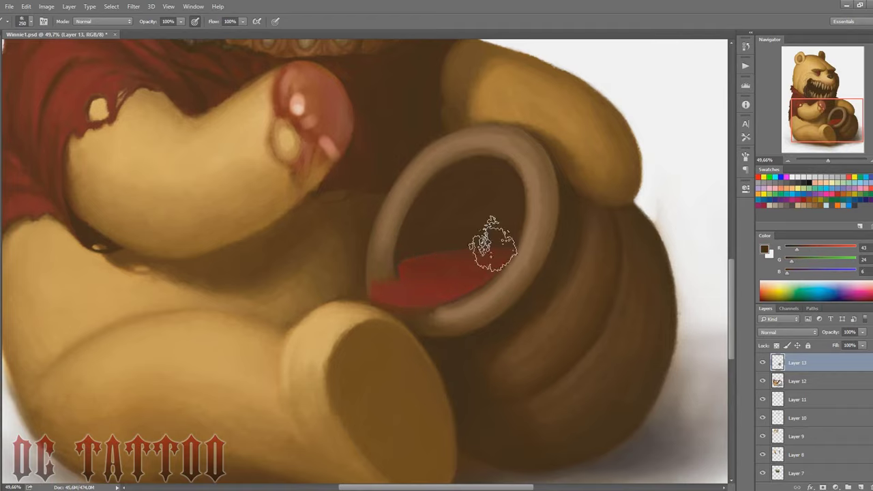
alt+click(487, 243)
key(bracketleft)
key(bracketleft)
key(bracketleft)
alt+click(417, 236)
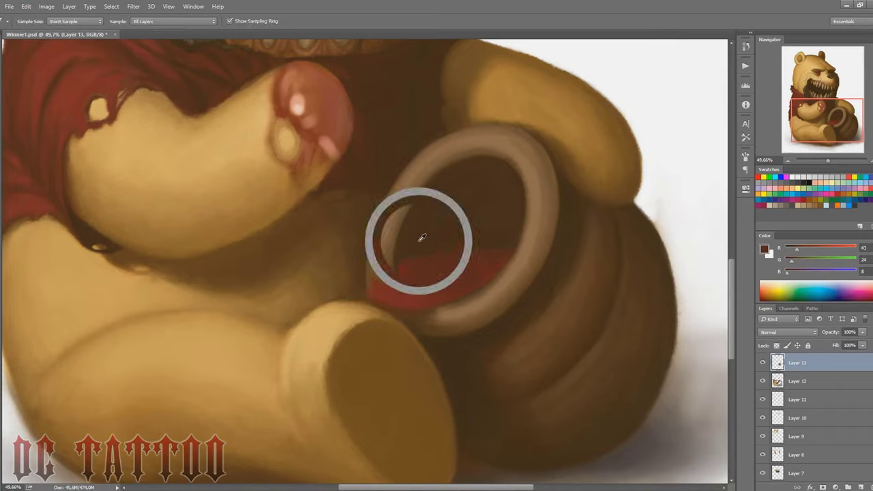
alt+click(409, 267)
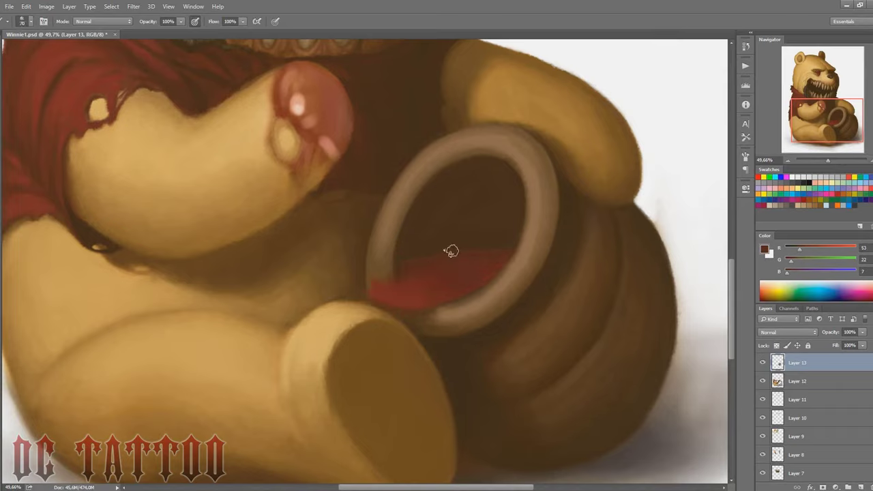
key(bracketright)
key(bracketright)
key(bracketright)
alt+click(424, 262)
key(ctrl+shift+n)
key(Return)
Paint the dark blood stream down into the pot and cover the arm blob's pink highlights.
key(bracketleft)
key(bracketleft)
key(bracketleft)
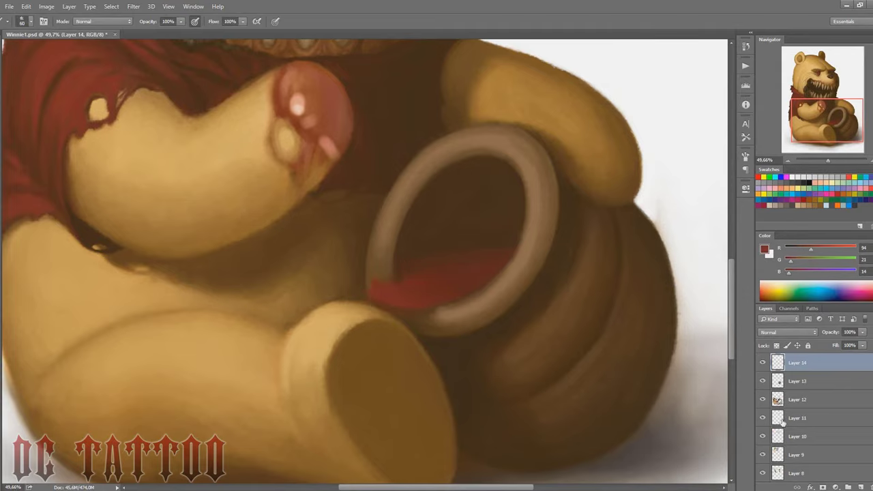
alt+click(330, 174)
mouse_move(345, 249)
mouse_down()
mouse_move(327, 147)
mouse_move(300, 198)
mouse_move(304, 170)
mouse_up()
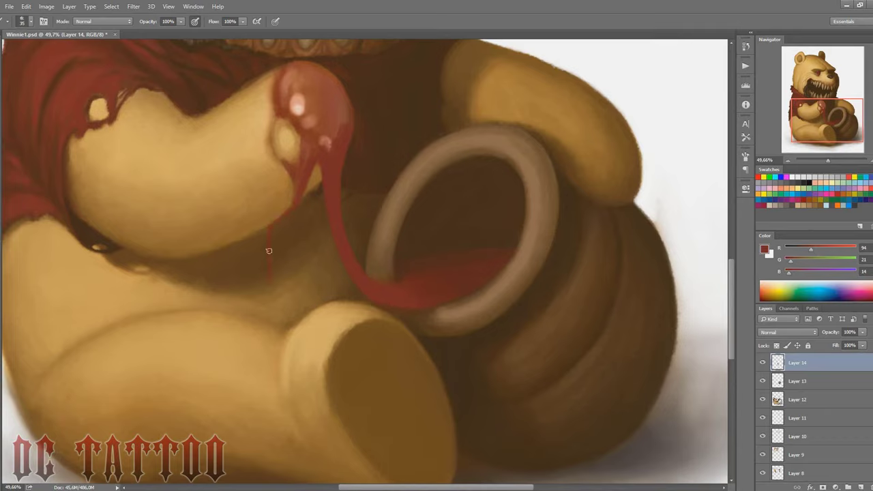
mouse_move(302, 172)
mouse_down()
mouse_move(271, 123)
mouse_move(277, 107)
mouse_move(285, 162)
mouse_up()
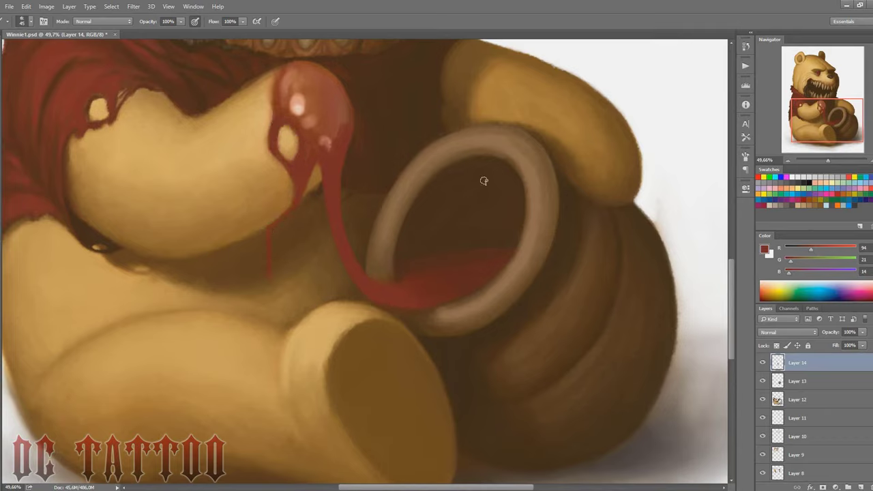
drag(293, 85, 339, 162)
drag(274, 102, 290, 64)
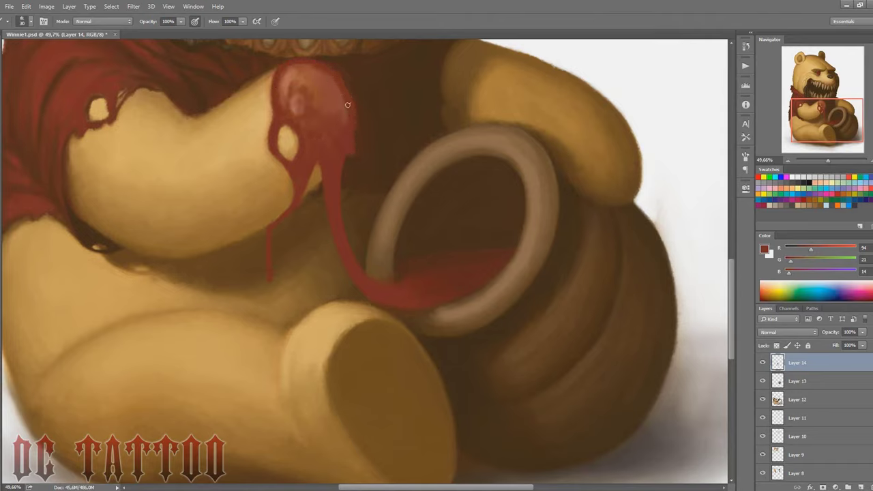
mouse_move(348, 105)
mouse_down()
mouse_move(294, 86)
mouse_move(303, 74)
mouse_up()
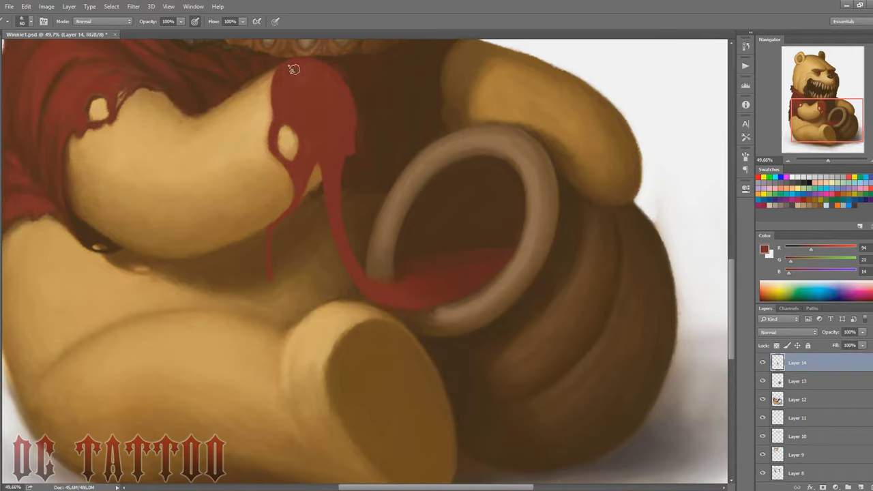
Sample darker browns and blood red around the pot, sizing the brush between 25 and 60.
alt+click(317, 192)
key(bracketleft)
key(bracketleft)
alt+click(366, 283)
key(bracketleft)
alt+click(402, 278)
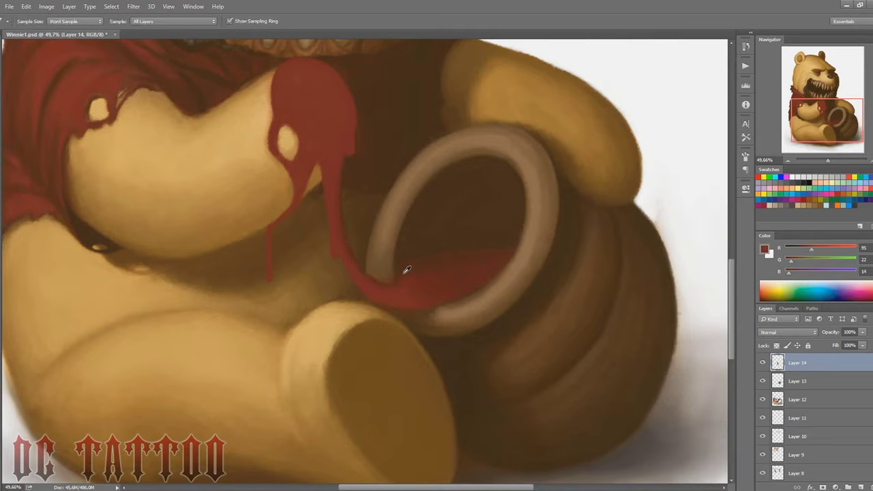
alt+click(383, 285)
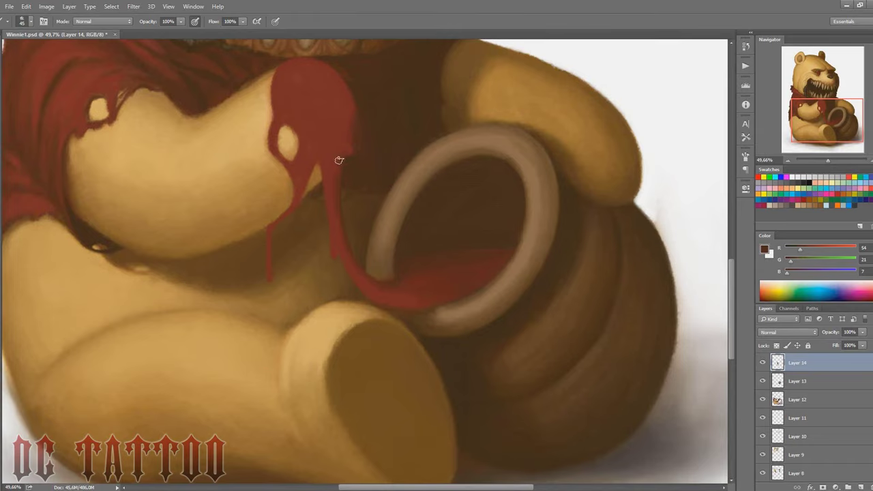
drag(343, 74, 351, 156)
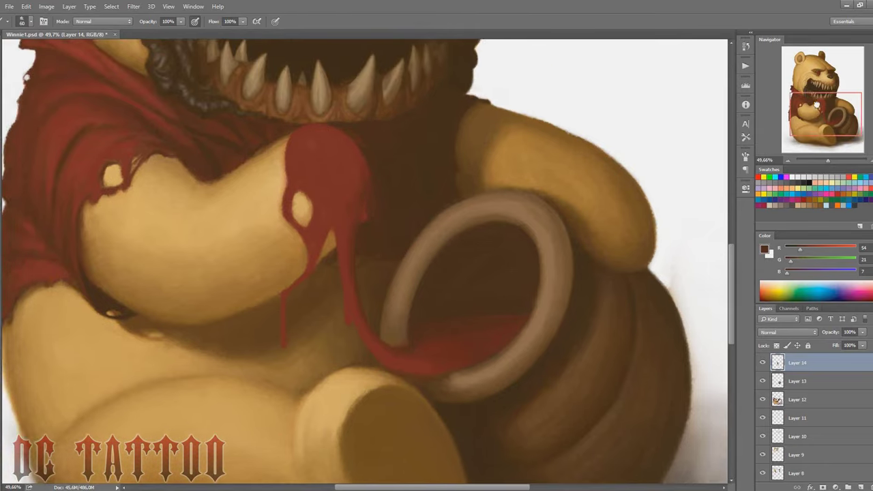
key(bracketright)
key(bracketright)
key(bracketleft)
key(bracketleft)
key(bracketleft)
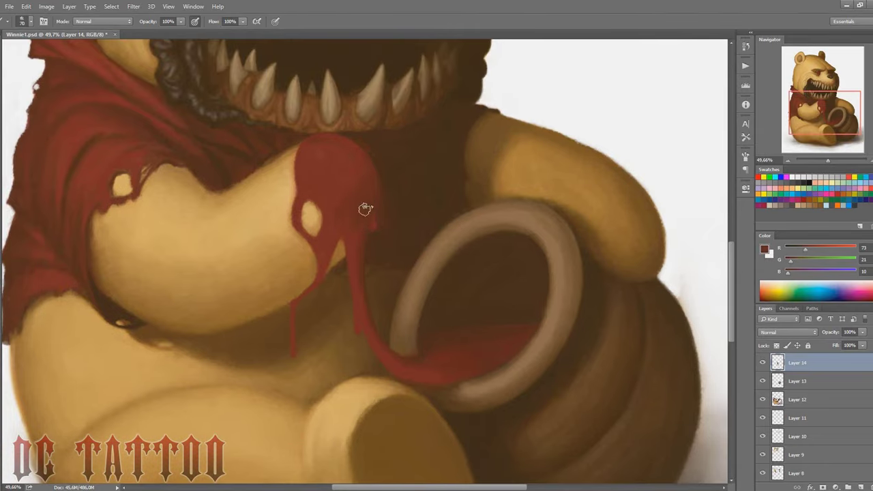
alt+click(349, 263)
Sample arm tans and dark blood red, zoom out to the whole bear, and add a new layer.
key(bracketright)
key(bracketright)
key(bracketright)
alt+click(353, 160)
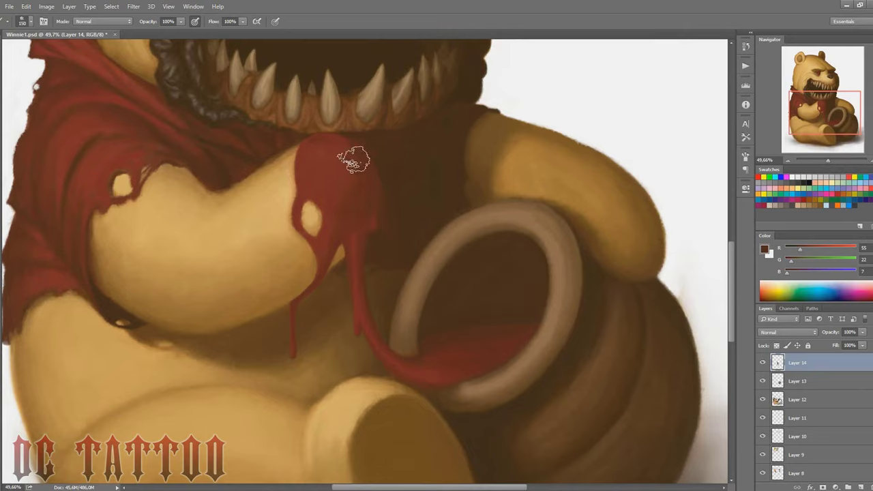
key(bracketleft)
key(bracketleft)
key(bracketleft)
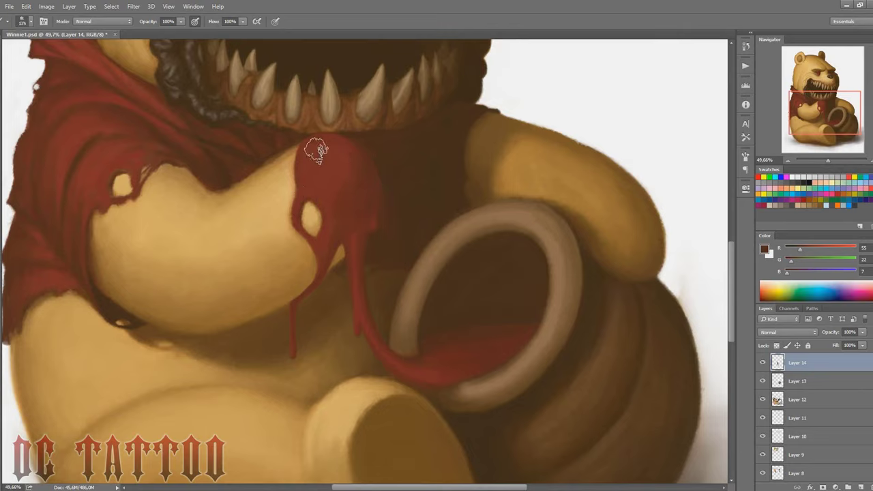
key(bracketright)
alt+click(286, 207)
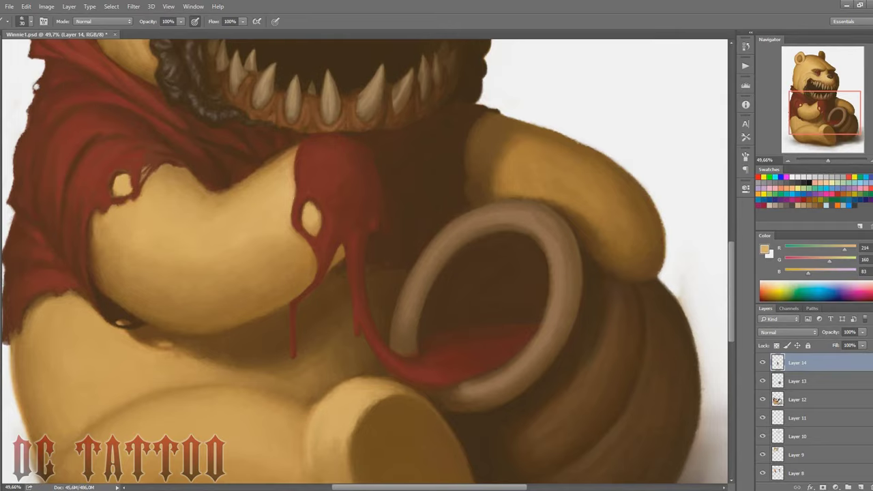
alt+click(299, 244)
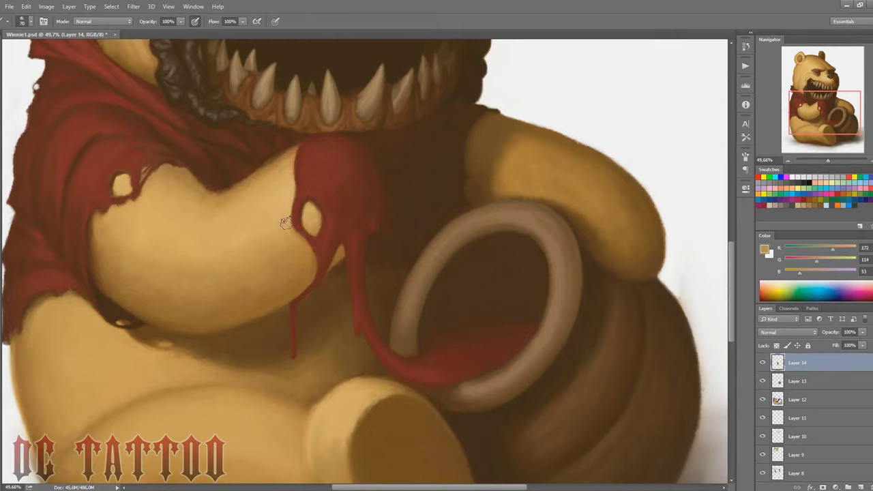
alt+click(302, 174)
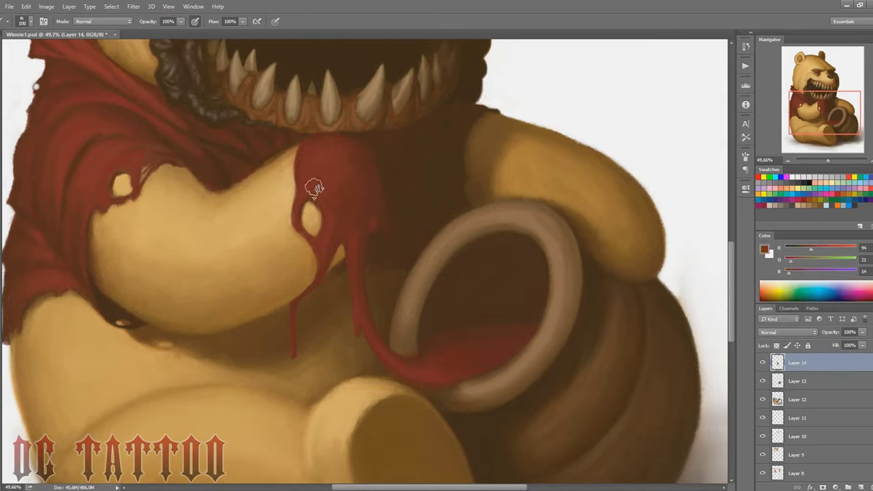
key(bracketright)
key(bracketright)
key(bracketright)
scroll(333, 162, down, 3)
scroll(332, 163, down, 2)
scroll(375, 162, up, 2)
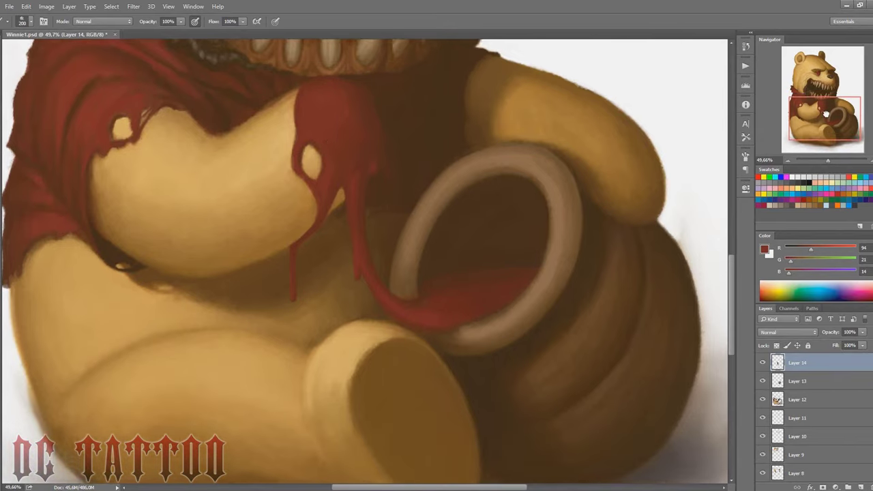
scroll(409, 161, up, 3)
alt+click(410, 162)
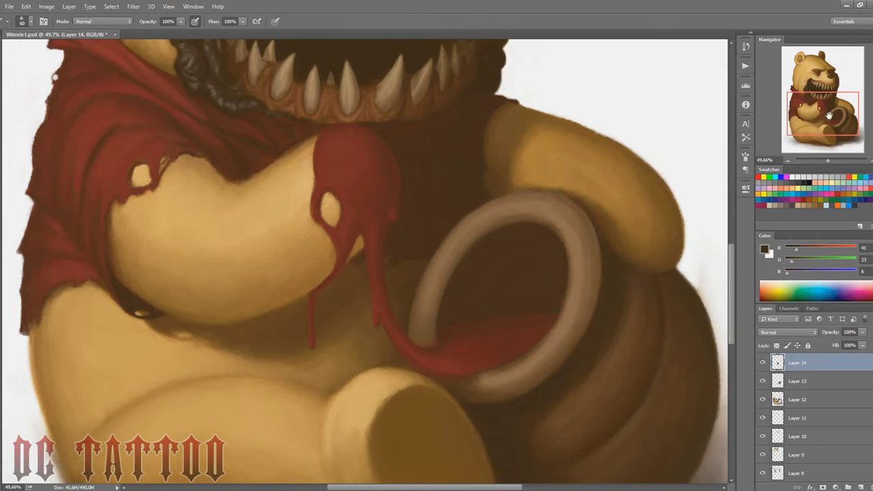
drag(827, 161, 824, 163)
key(ctrl+shift+alt+n)
Confirm Layer 15 and pick up a dark brown shadow tone with a 90 brush.
alt+click(436, 178)
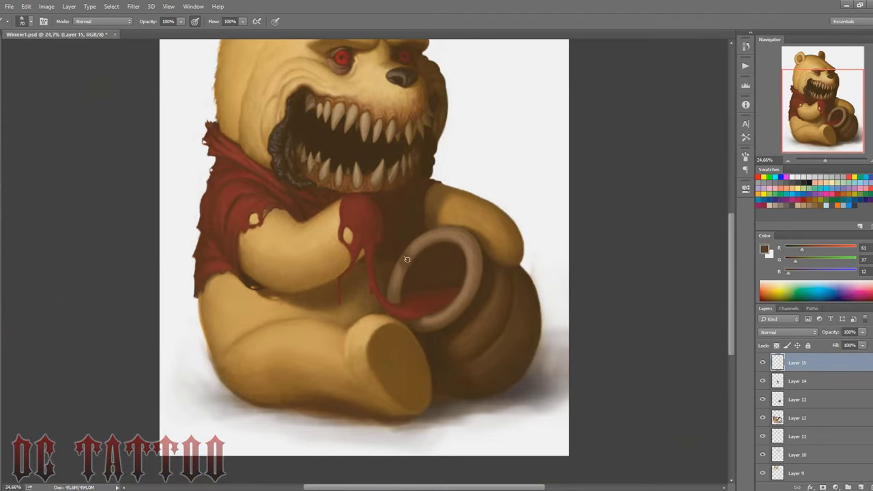
key(e)
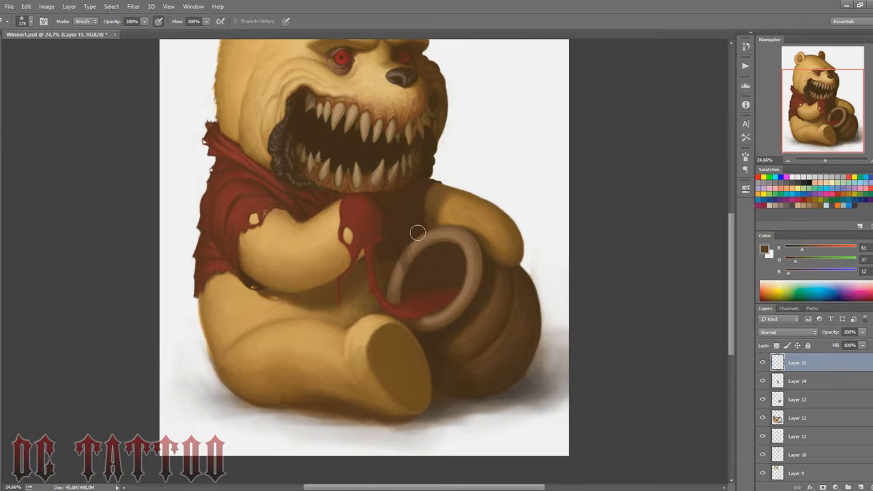
key(b)
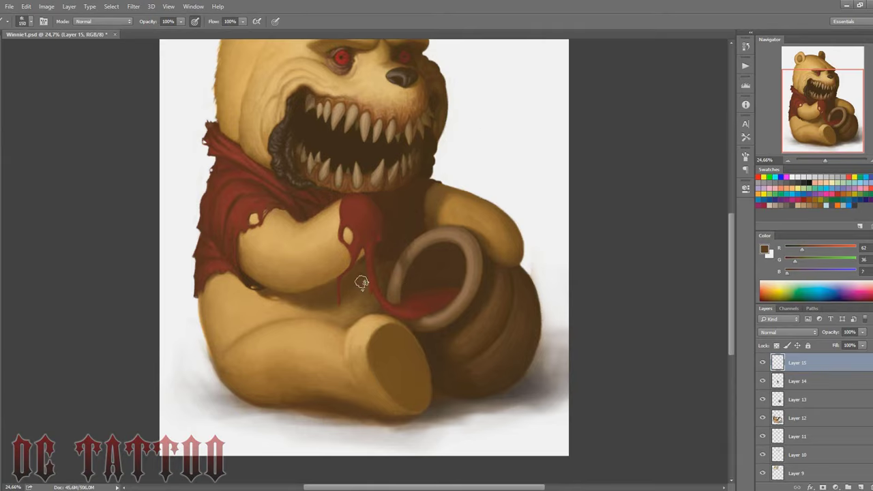
key(bracketleft)
key(i)
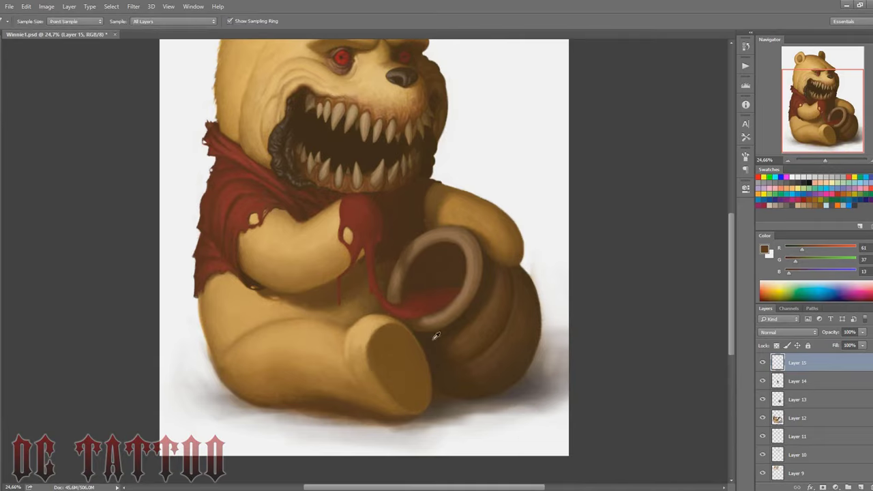
click(435, 335)
key(b)
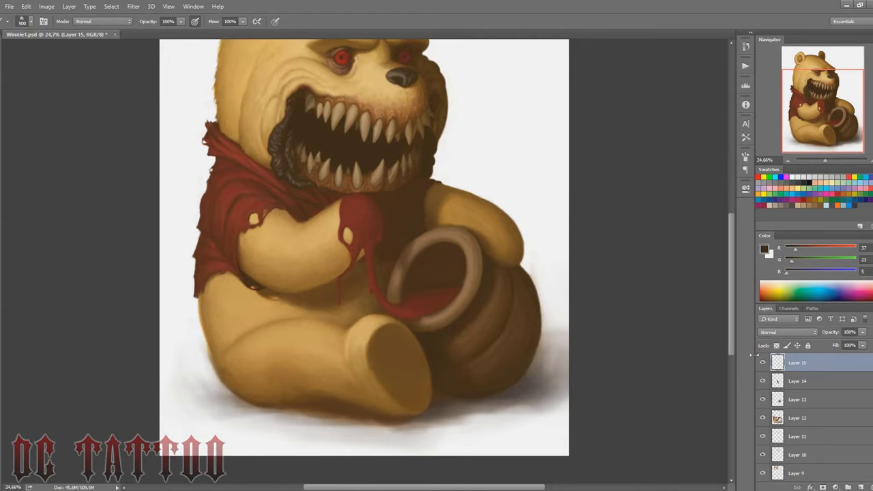
Sample warm browns and light tans from the bear's leg fur at smaller brush sizes.
key(bracketleft)
key(bracketleft)
key(bracketleft)
alt+click(392, 332)
key(bracketleft)
key(bracketleft)
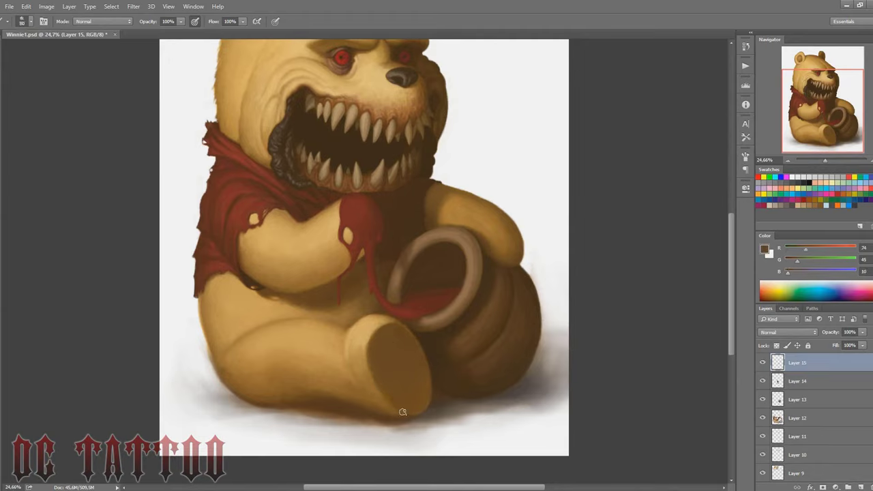
alt+click(386, 400)
alt+click(347, 334)
alt+click(348, 324)
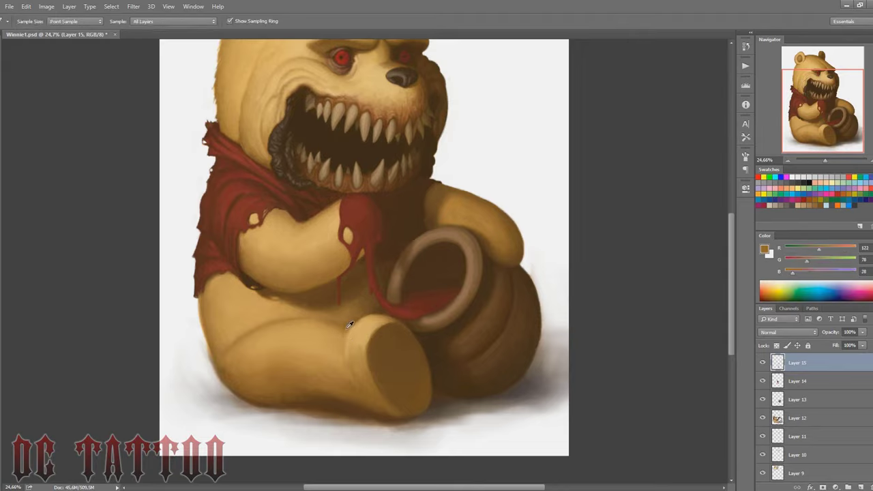
alt+click(345, 338)
alt+click(347, 333)
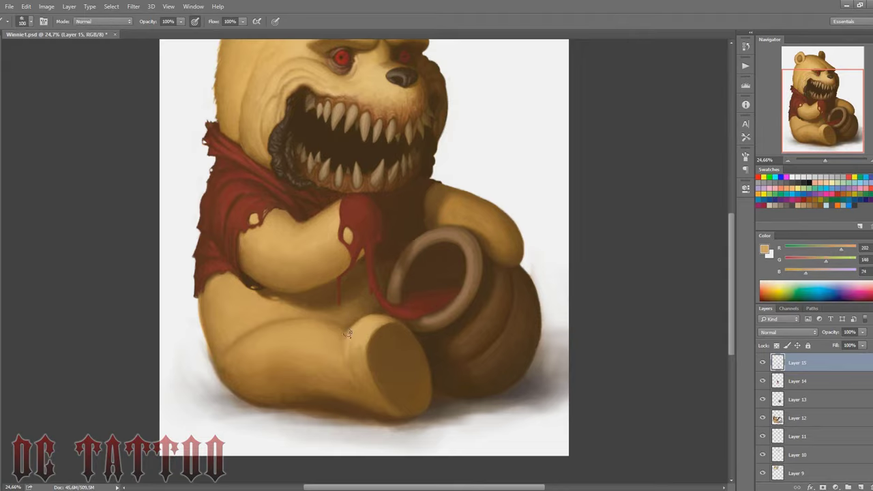
alt+click(354, 328)
alt+click(351, 365)
alt+click(357, 380)
key(bracketleft)
key(bracketleft)
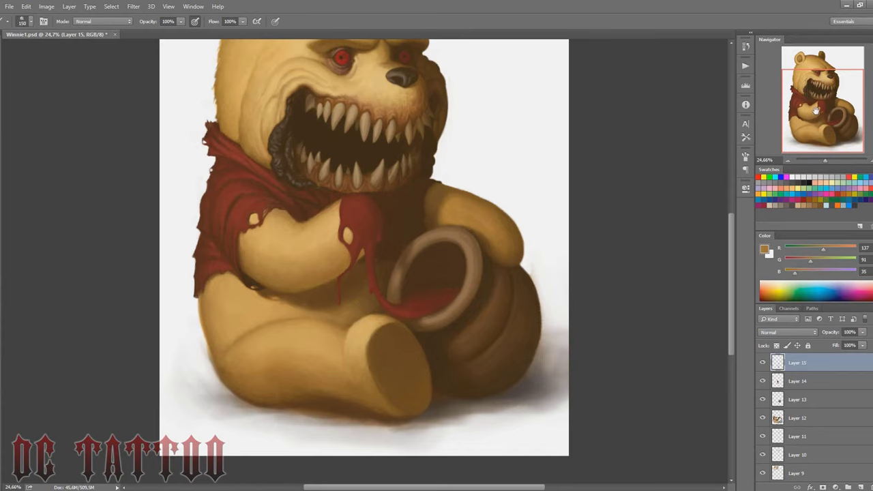
Add an empty Layer 16 for pot details and sample a pale tan.
mouse_move(816, 109)
mouse_down()
mouse_move(803, 104)
mouse_move(823, 118)
mouse_up()
key(ctrl+shift+alt+n)
scroll(816, 124, up, 2)
click(796, 206)
key(bracketleft)
key(bracketleft)
key(bracketleft)
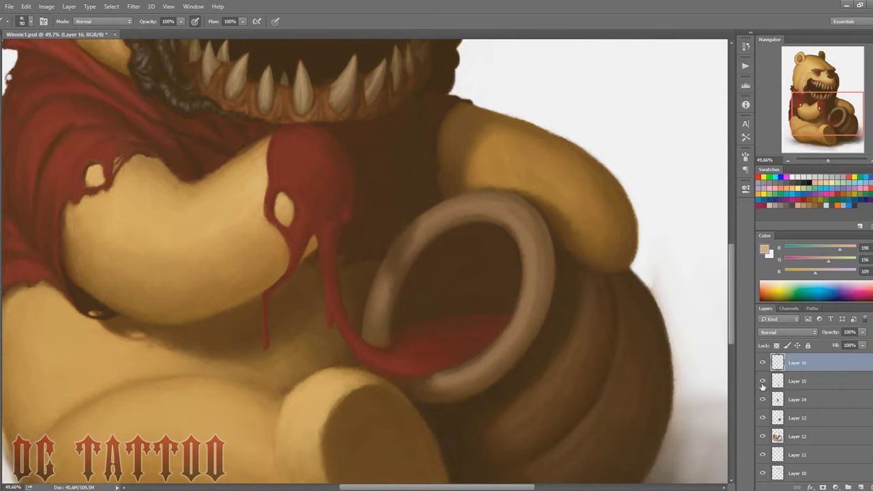
Brush a tan eyeball oval inside the pot opening on Layer 16 and add a clipped layer above it.
drag(444, 324, 460, 332)
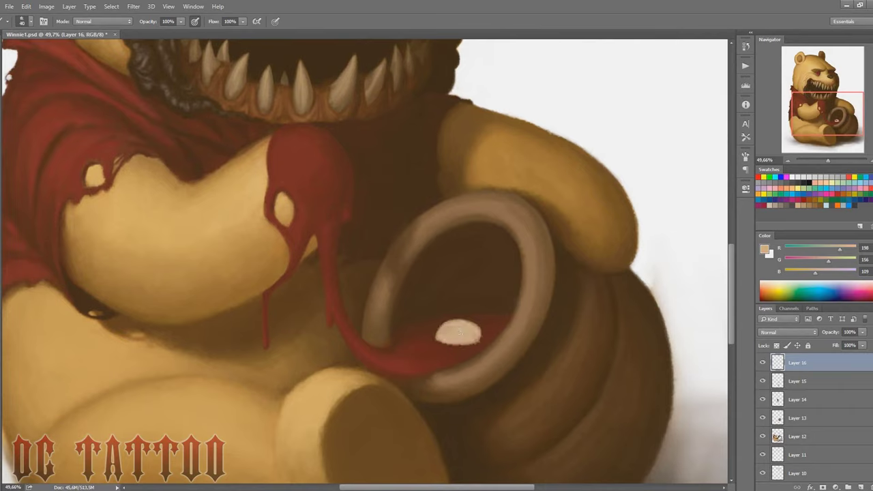
key(e)
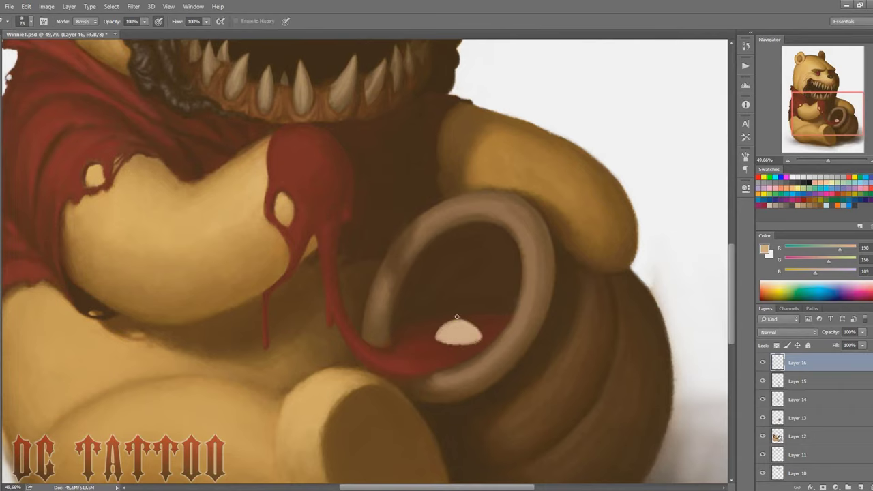
key(b)
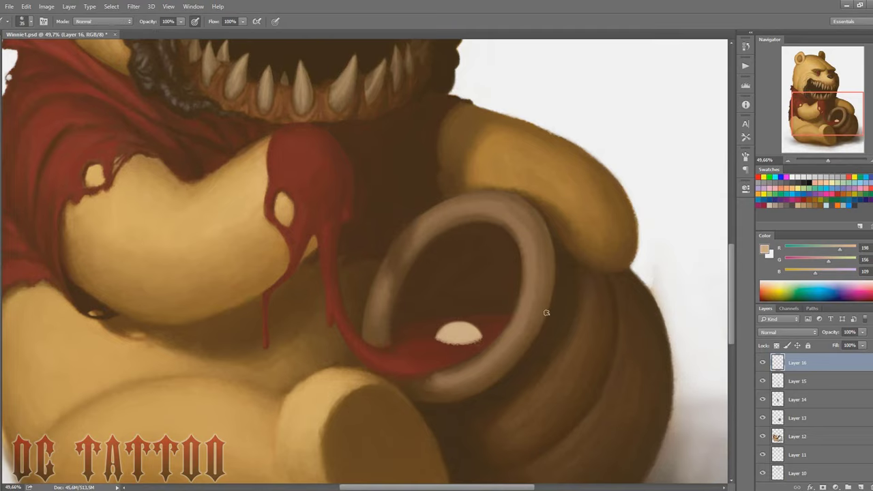
key(ctrl+shift+n)
key(Return)
right_click(829, 363)
click(750, 188)
Shade the oval's top edge darker, then add a second clipped layer and pick light blue for the iris.
drag(463, 316, 477, 326)
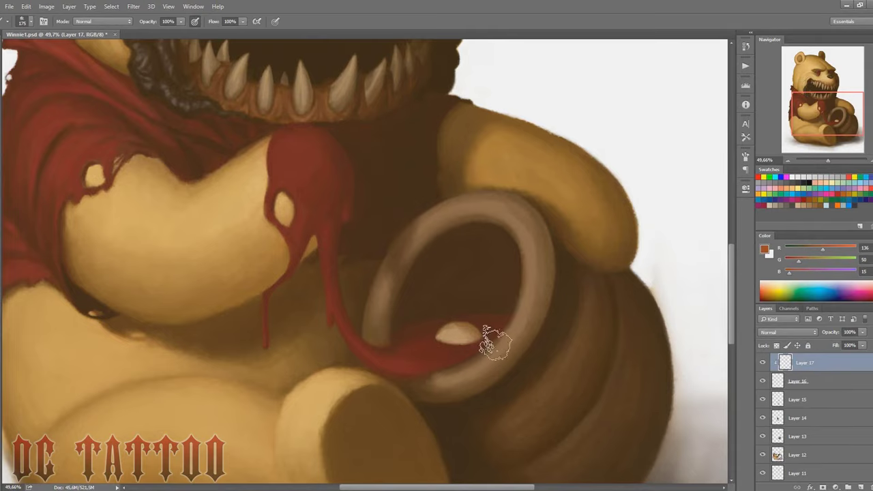
key(bracketright)
key(bracketright)
key(bracketright)
key(ctrl+shift+n)
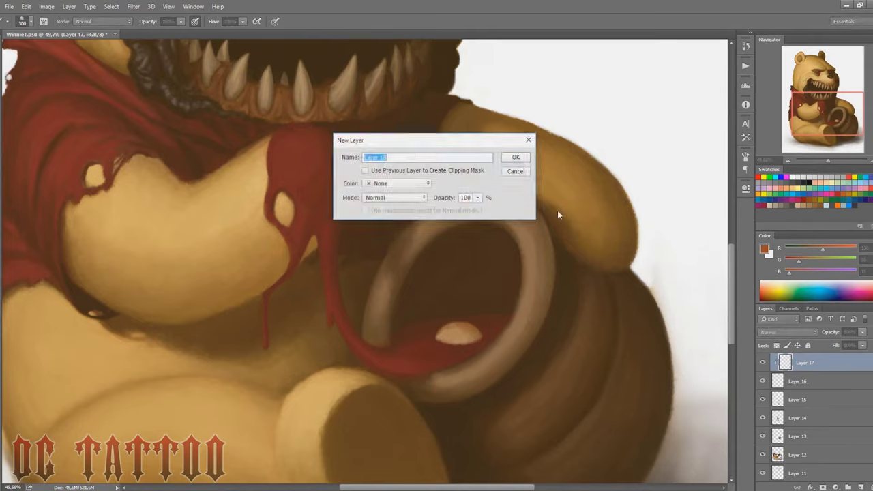
key(Return)
right_click(802, 364)
key(bracketleft)
key(bracketleft)
key(bracketleft)
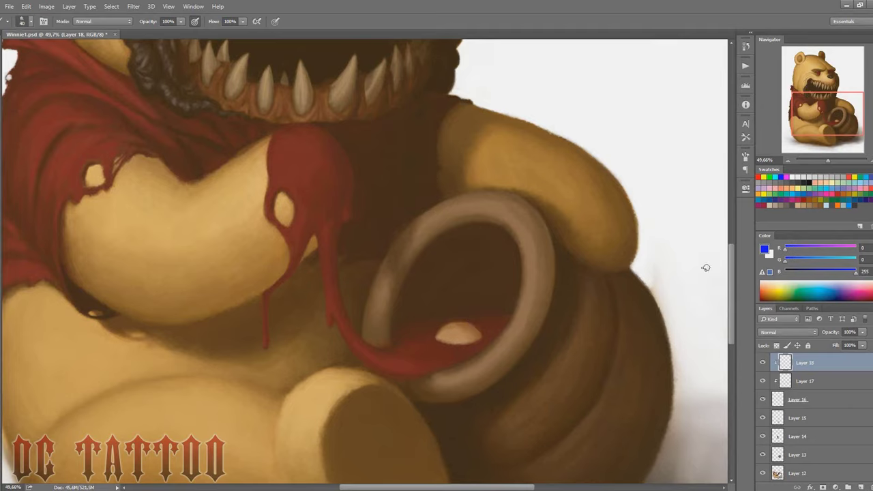
alt+click(809, 188)
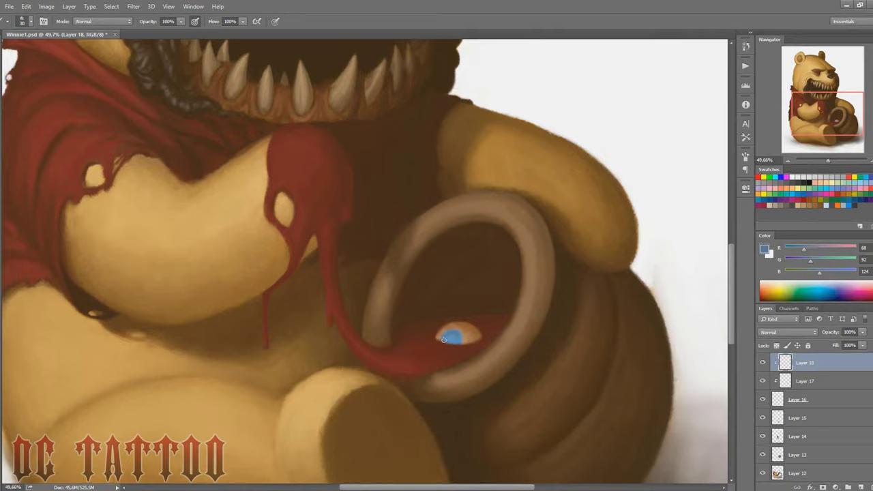
Paint navy iris shading, a dark brown pupil, and dark red blood over the eye's right side.
alt+click(458, 315)
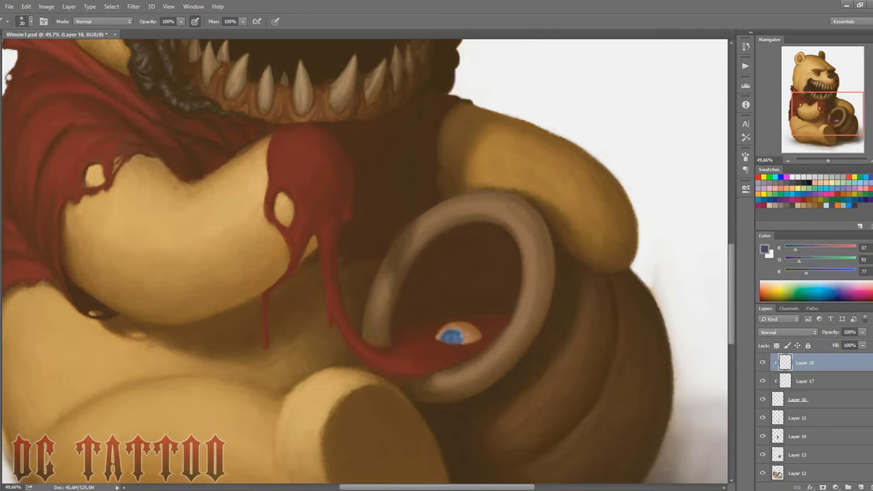
alt+click(453, 288)
key(e)
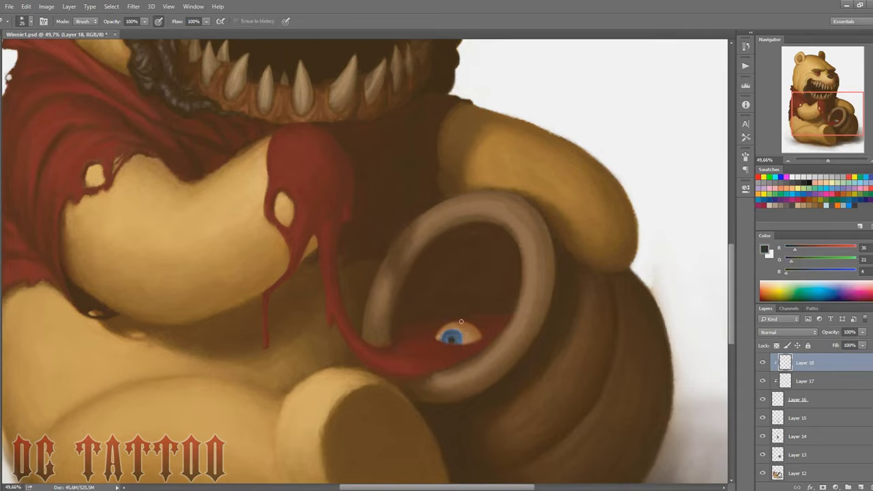
key(b)
alt+click(483, 341)
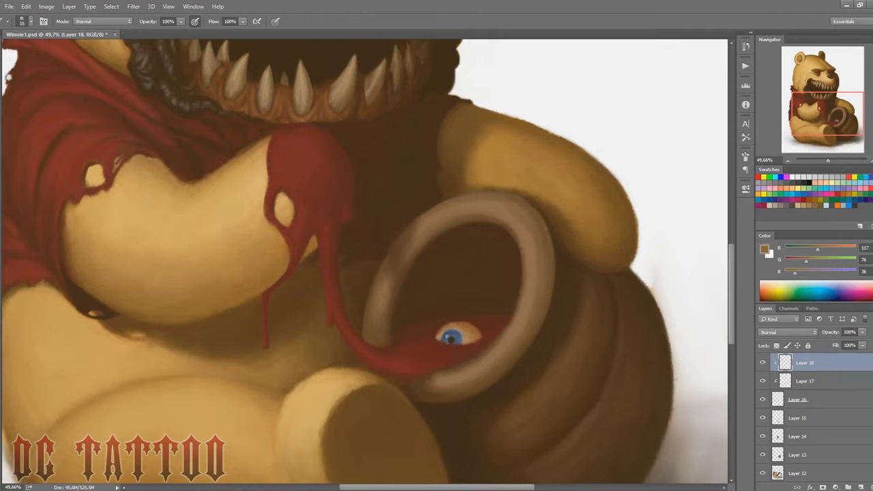
alt+click(472, 309)
key(bracketright)
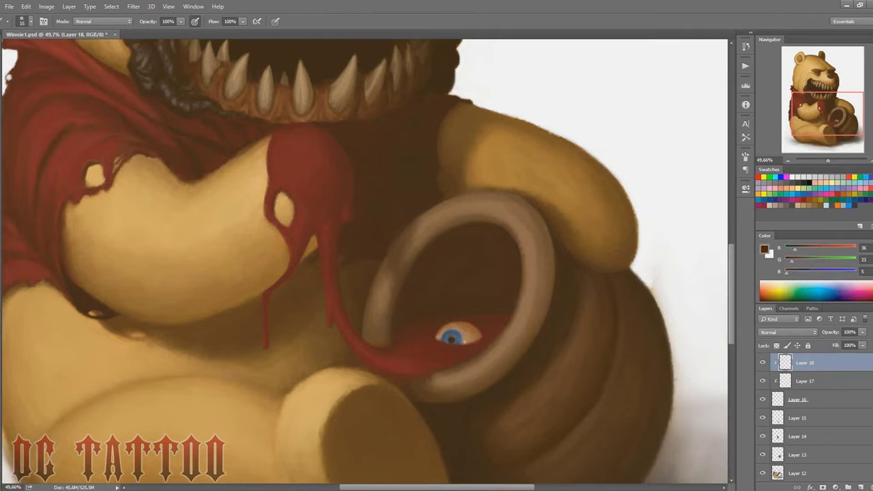
alt+click(467, 332)
drag(469, 336, 480, 332)
Add the new empty Layer 19 above the eye layers.
alt+click(411, 318)
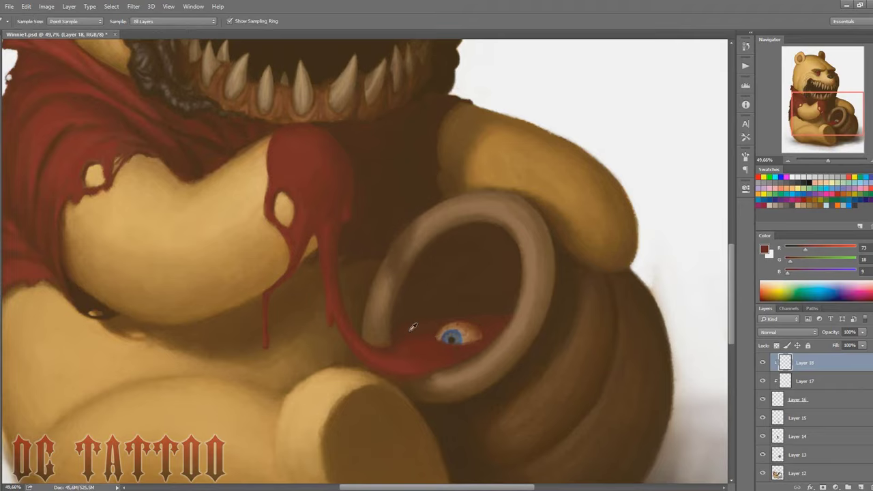
key(ctrl+shift+n)
key(Return)
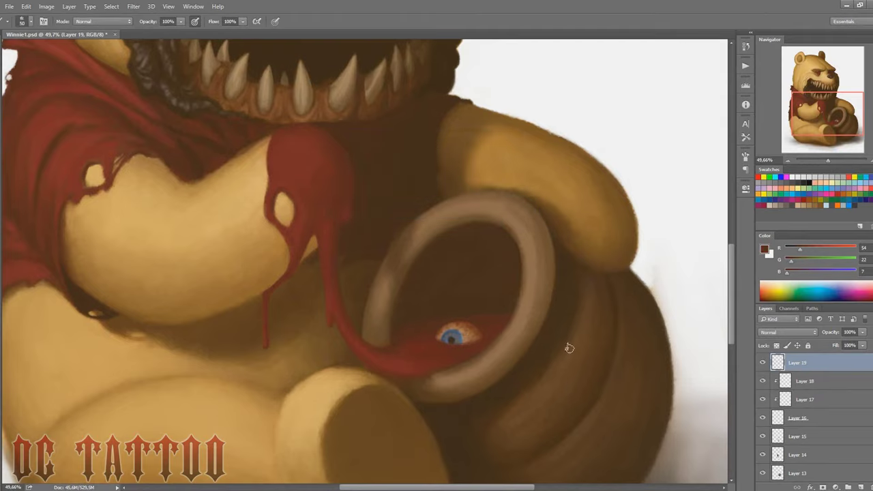
Begin the rim highlight near the pot, sampling reddish and dark browns from the blood and pot rim.
key(bracketleft)
key(bracketleft)
key(bracketleft)
alt+click(438, 338)
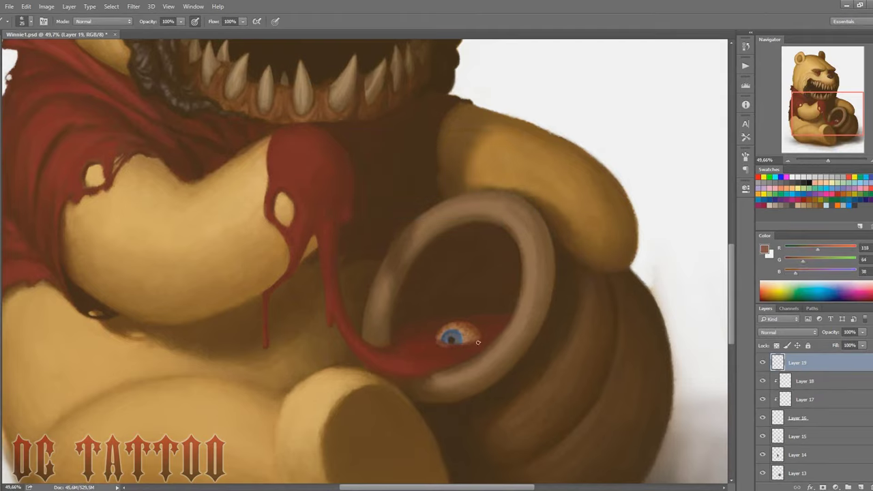
key(bracketright)
alt+click(460, 346)
key(bracketleft)
alt+click(457, 347)
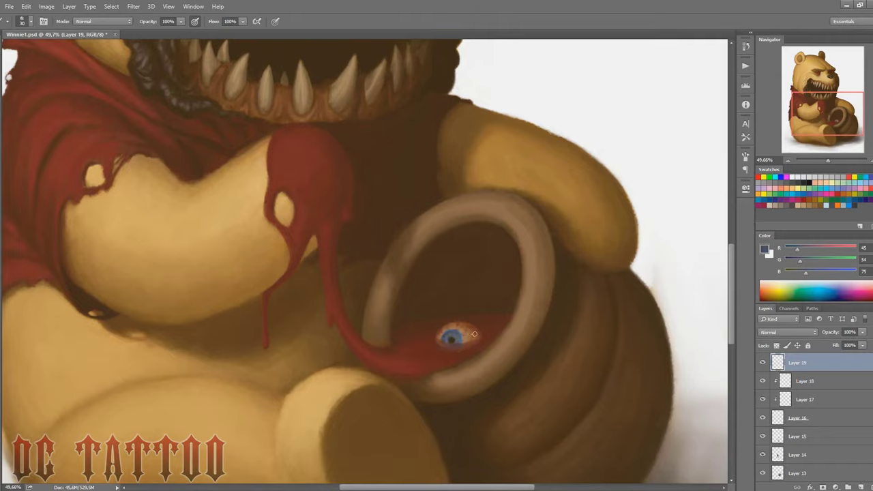
alt+click(438, 351)
alt+click(427, 371)
key(bracketright)
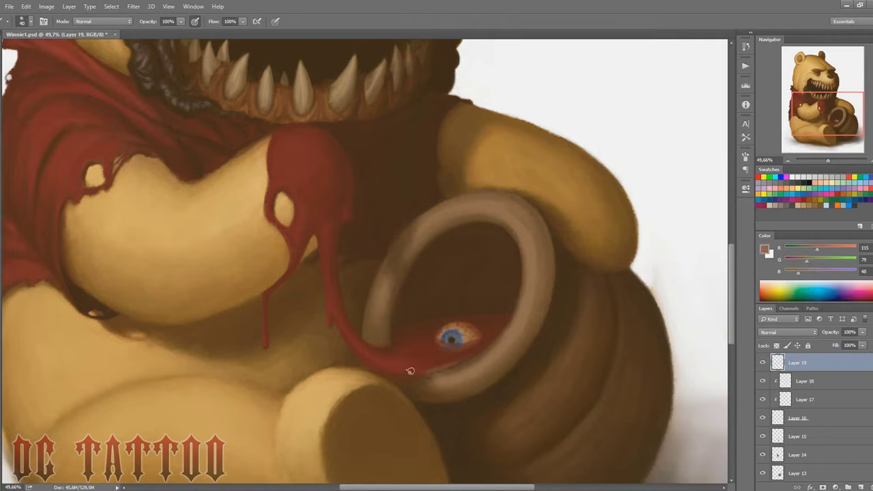
alt+click(416, 370)
key(bracketleft)
alt+click(391, 354)
alt+click(342, 334)
Sample lighter browns and belly tan beside the drip to rim the blood strand.
alt+click(343, 245)
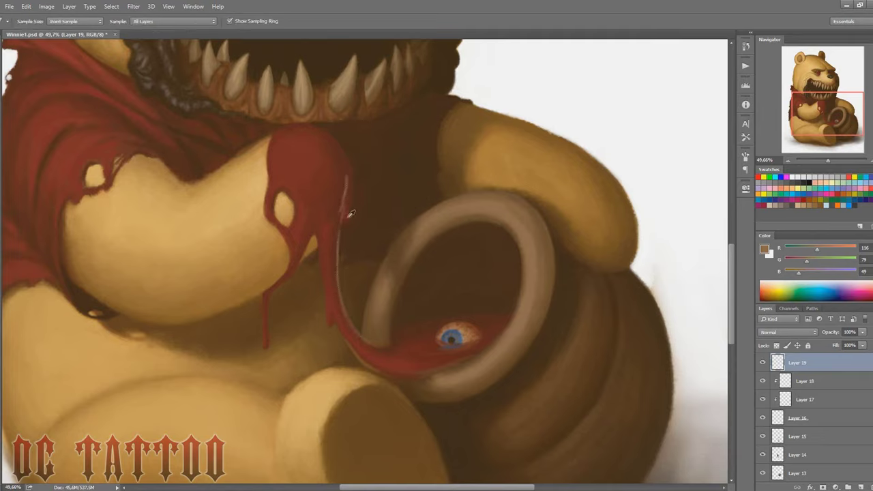
key(bracketleft)
alt+click(346, 180)
key(bracketright)
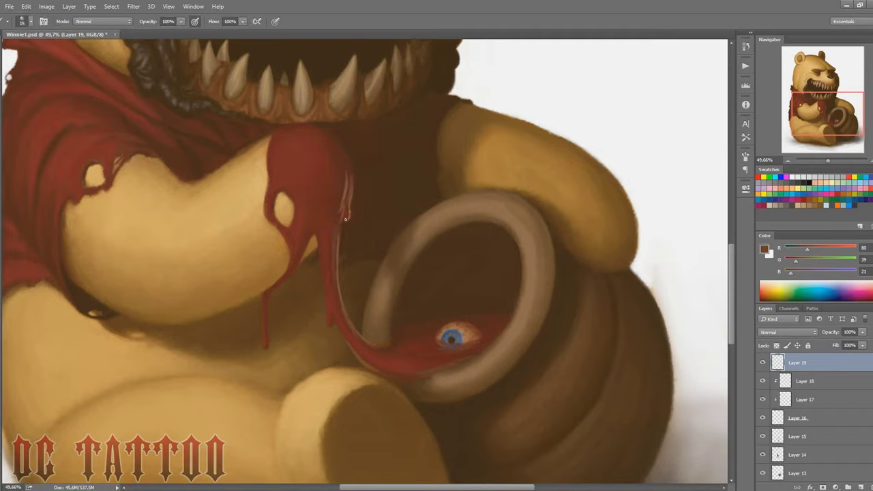
alt+click(278, 308)
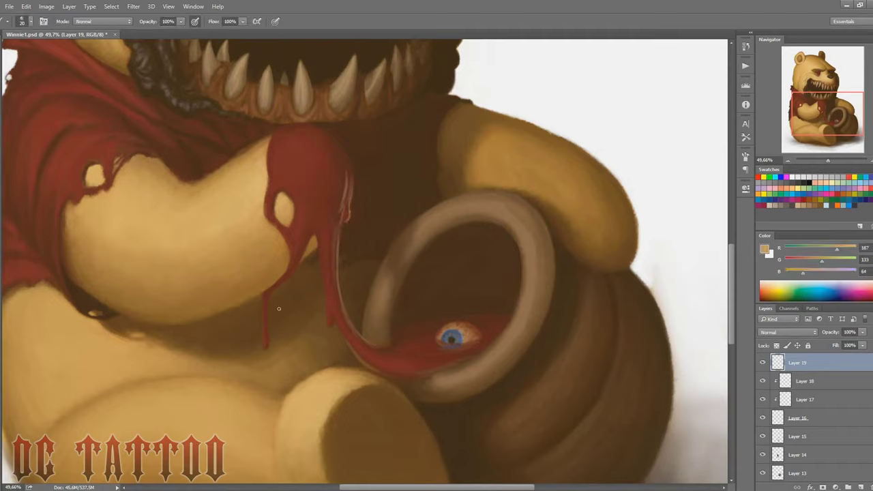
alt+click(292, 274)
alt+click(194, 330)
Refine the drip's rim, alternating eraser and brush with mid and tan-brown samples.
key(e)
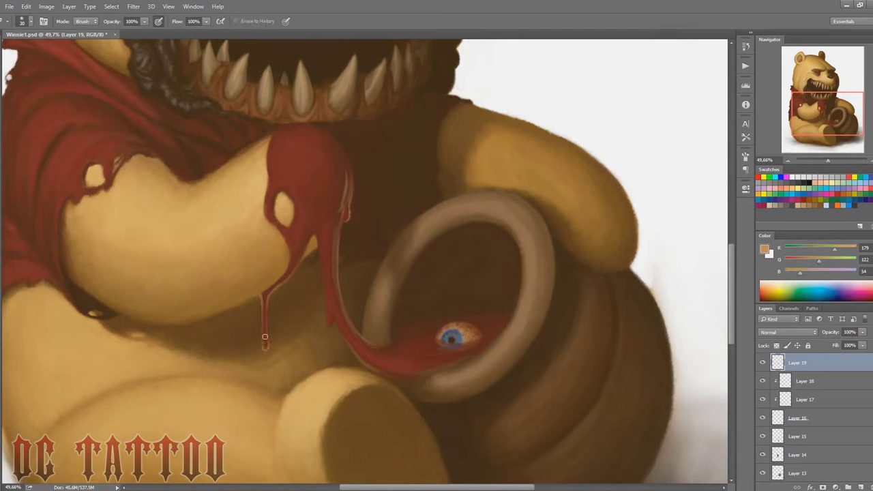
key(b)
alt+click(312, 235)
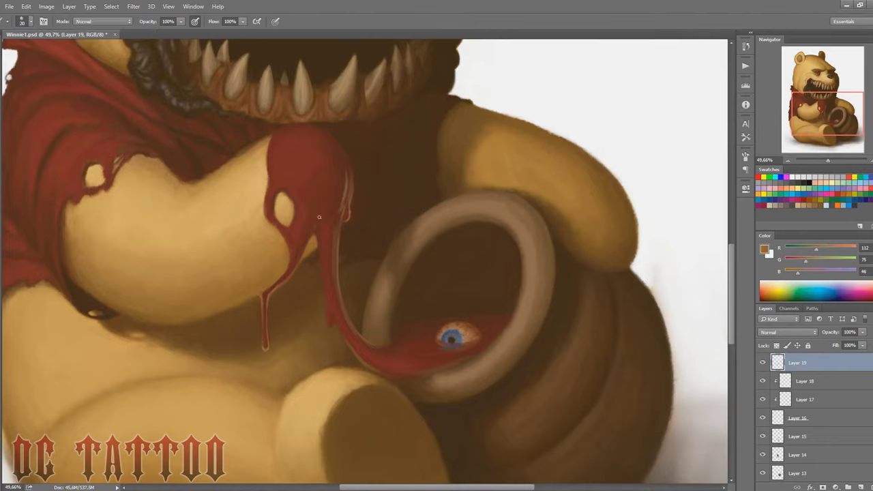
key(bracketright)
key(bracketright)
key(bracketright)
key(e)
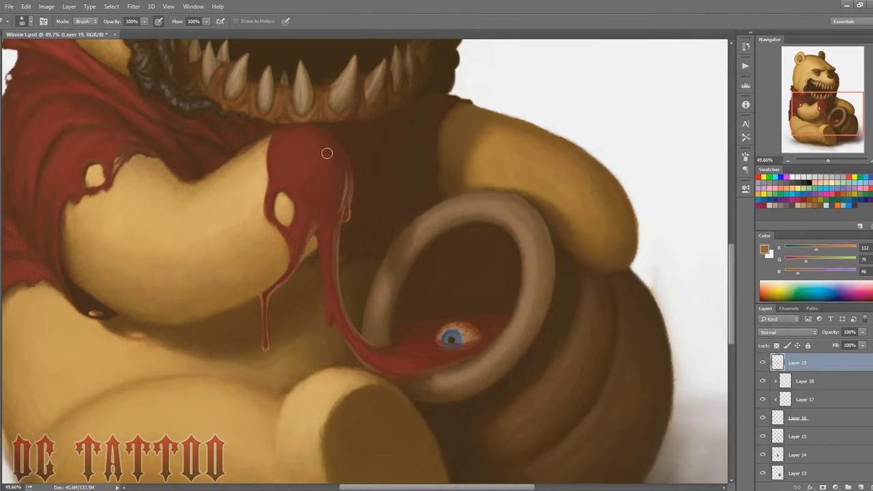
key(b)
key(bracketleft)
key(bracketleft)
key(bracketleft)
alt+click(279, 278)
alt+click(497, 146)
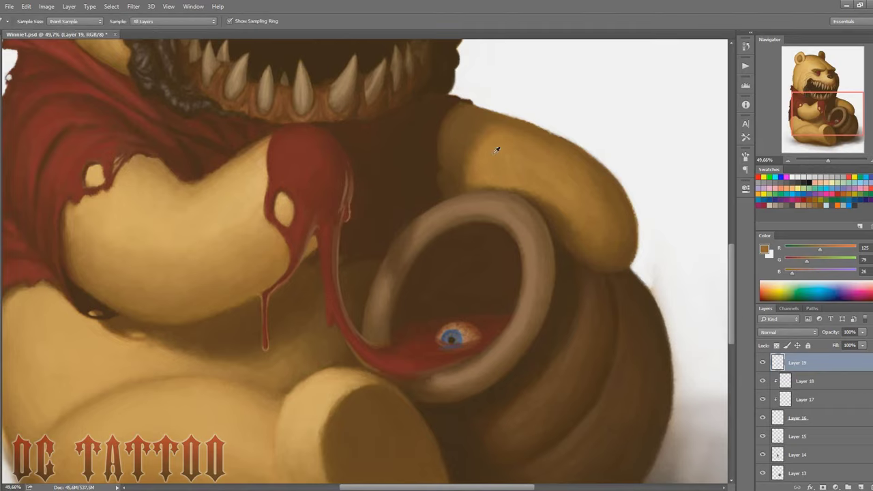
alt+click(346, 161)
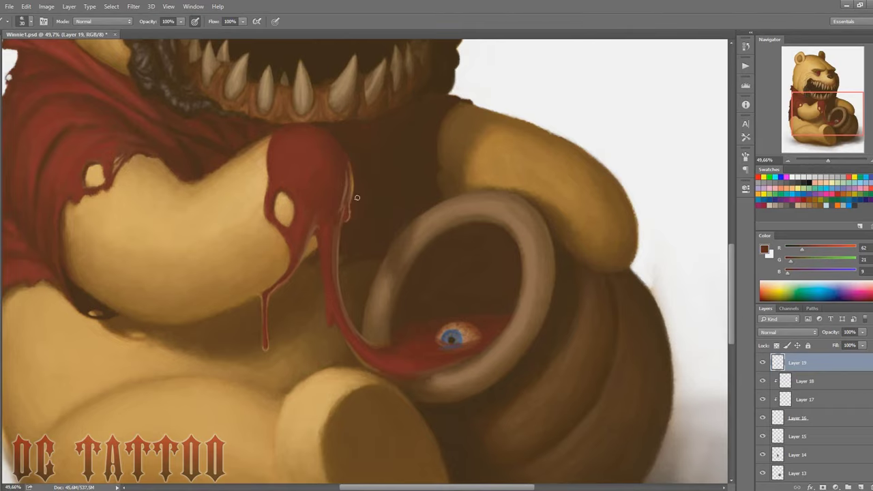
alt+click(357, 197)
Bring the teeth into view and rim the upper strand with golden, tan and light browns.
drag(809, 125, 809, 118)
alt+click(345, 238)
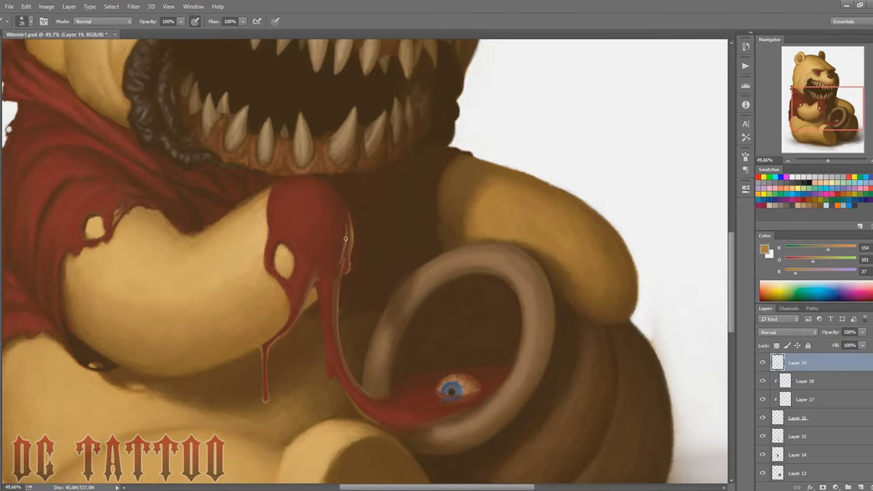
key(bracketleft)
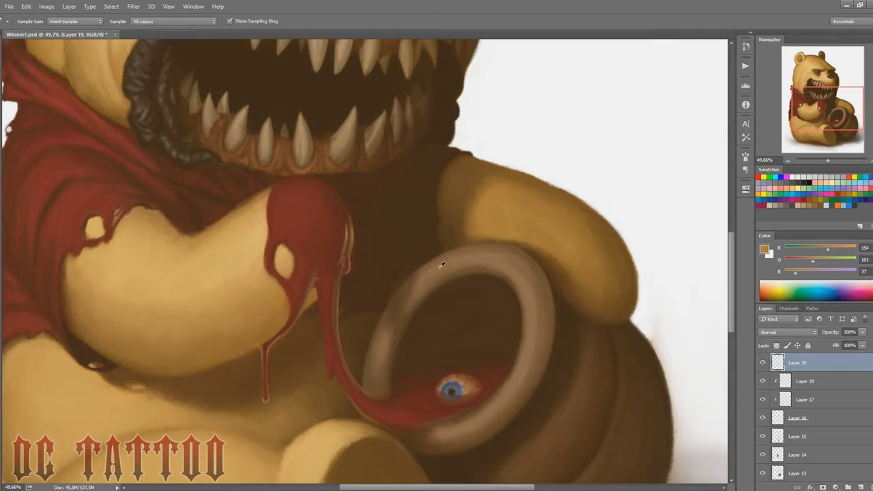
alt+click(334, 323)
alt+click(327, 369)
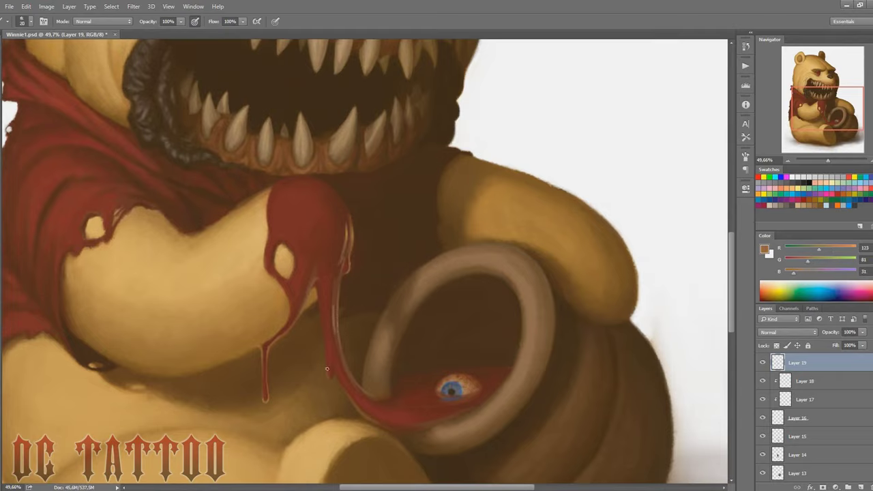
alt+click(312, 297)
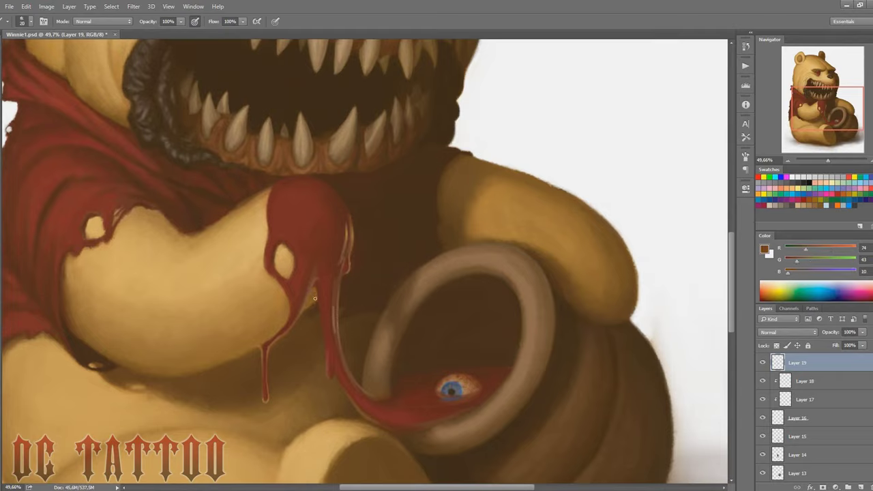
alt+click(281, 247)
alt+click(282, 180)
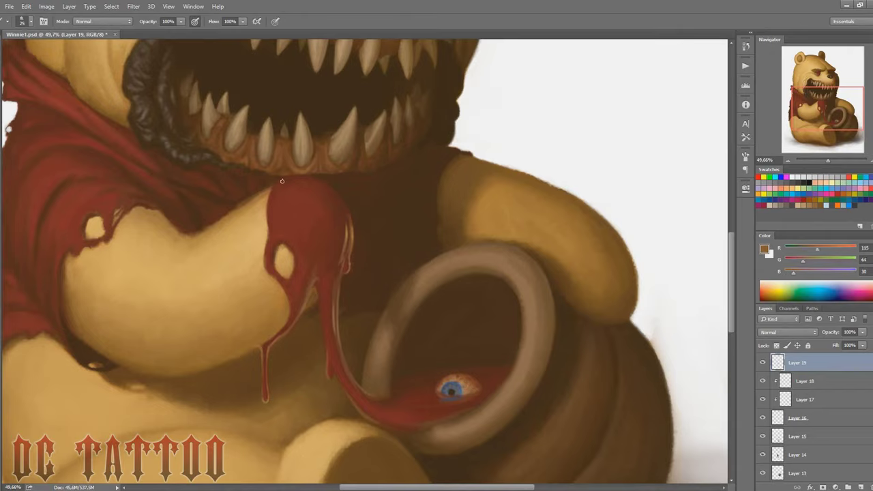
alt+click(340, 198)
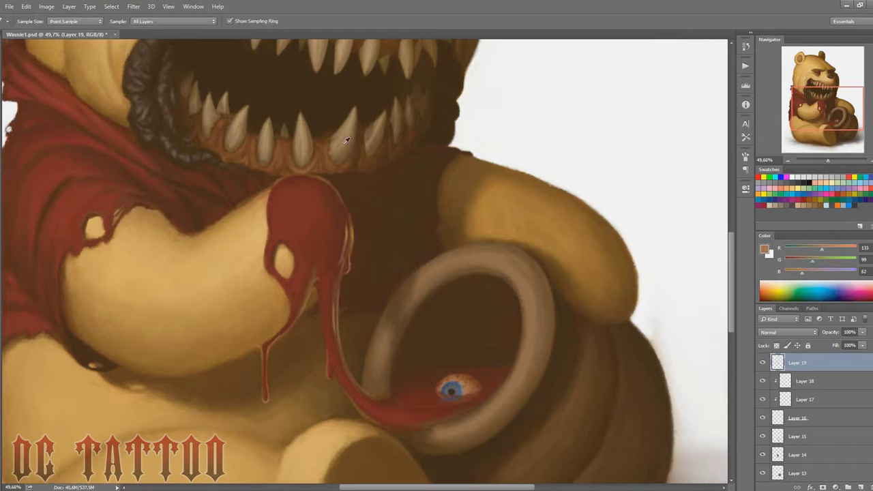
alt+click(304, 175)
key(bracketleft)
Finish fine rim edges near the tongue with a smaller brush, then switch to the Eraser.
alt+click(425, 425)
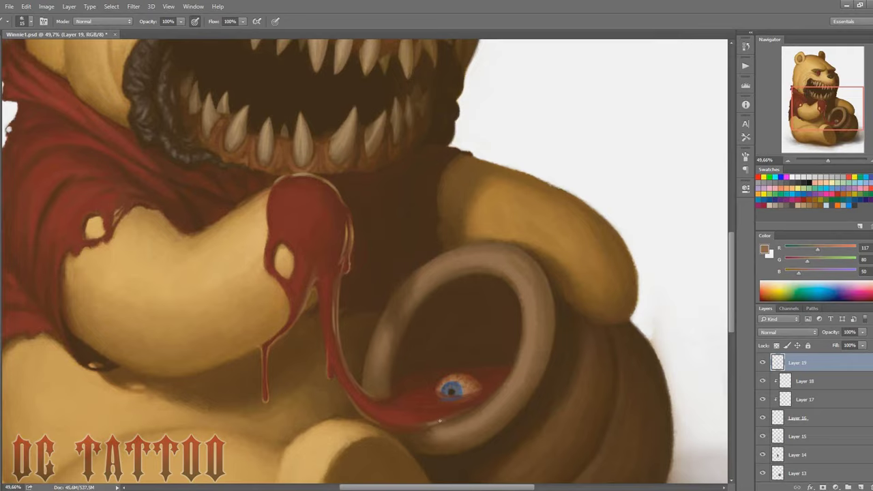
key(bracketleft)
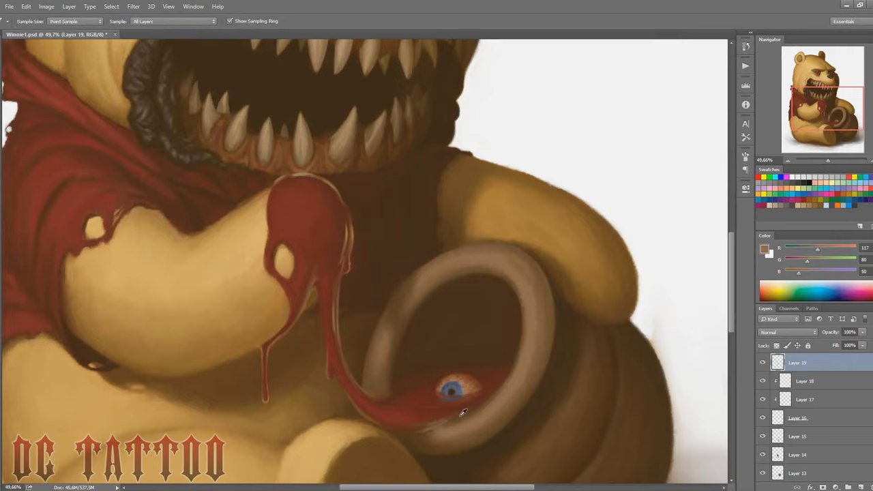
alt+click(454, 419)
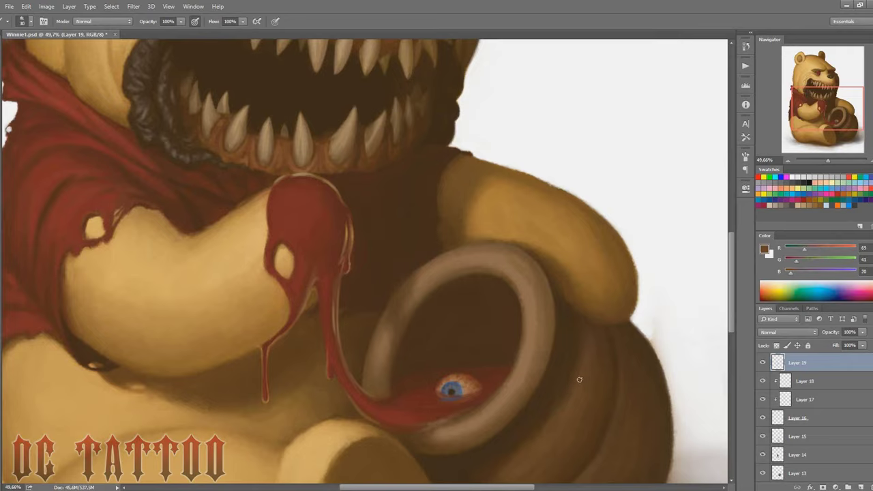
key(e)
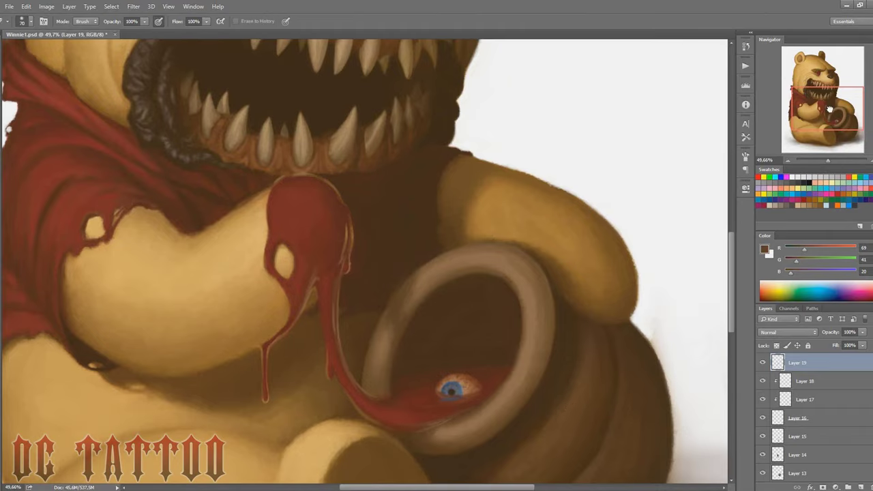
mouse_move(830, 109)
mouse_down()
mouse_move(830, 136)
mouse_move(814, 160)
mouse_move(827, 161)
mouse_up()
On a new layer with the canvas flipped, paint white over the shadow at the pot's left and lower left.
key(ctrl+shift+alt+n)
key(h)
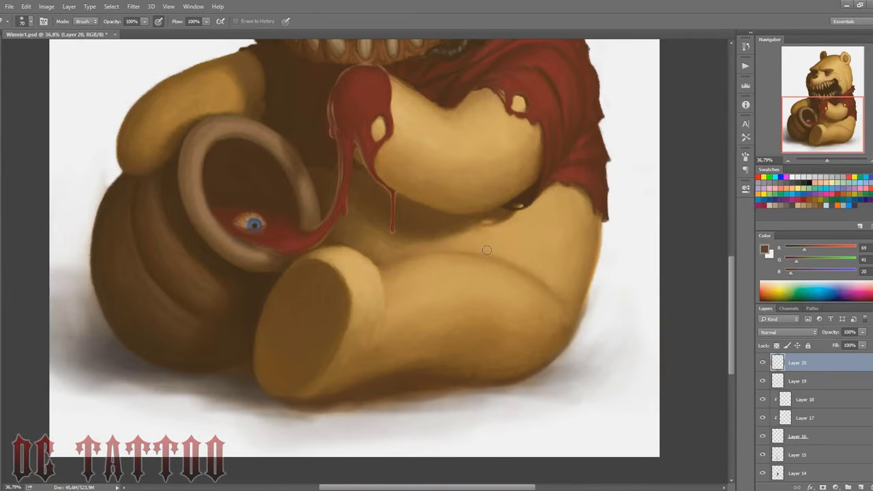
drag(807, 117, 806, 114)
key(b)
key(x)
drag(68, 310, 111, 200)
key(bracketright)
mouse_move(70, 267)
mouse_down()
mouse_move(109, 364)
mouse_move(59, 409)
mouse_move(77, 347)
mouse_move(74, 409)
mouse_move(130, 403)
mouse_move(121, 381)
mouse_move(195, 410)
mouse_move(245, 407)
mouse_move(175, 404)
mouse_move(270, 420)
mouse_move(293, 436)
mouse_move(214, 414)
mouse_move(295, 442)
mouse_move(252, 464)
mouse_up()
Paint white over the shadow right of the body, along the belly and beside the leg.
key(bracketright)
key(bracketright)
key(bracketright)
key(bracketleft)
key(bracketleft)
key(bracketleft)
key(bracketright)
key(bracketright)
key(bracketright)
key(bracketright)
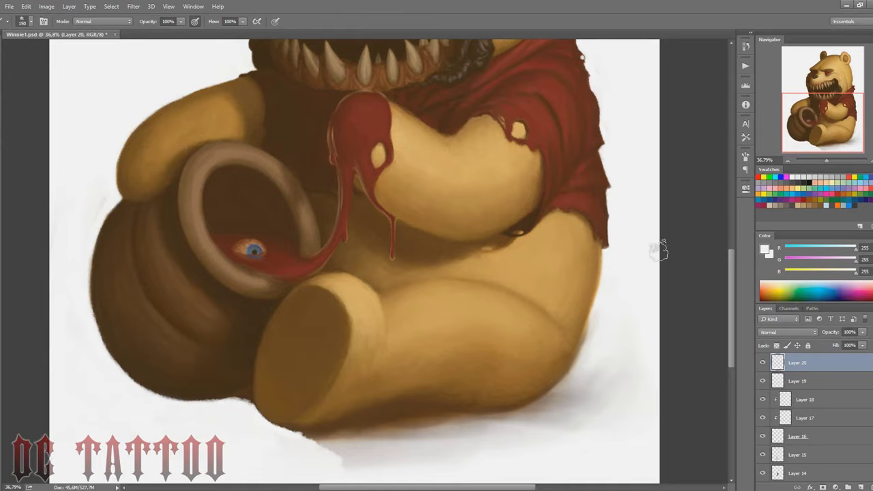
scroll(707, 285, down, 2)
drag(567, 370, 634, 341)
key(bracketleft)
key(bracketleft)
key(bracketleft)
mouse_move(609, 228)
mouse_down()
mouse_move(579, 326)
mouse_move(621, 341)
mouse_up()
drag(574, 326, 546, 372)
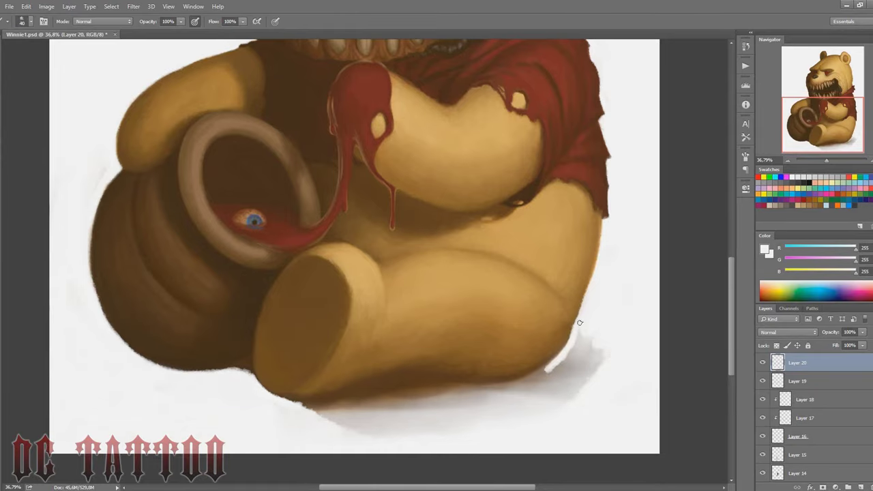
mouse_move(572, 334)
mouse_down()
mouse_move(594, 360)
mouse_move(556, 388)
mouse_up()
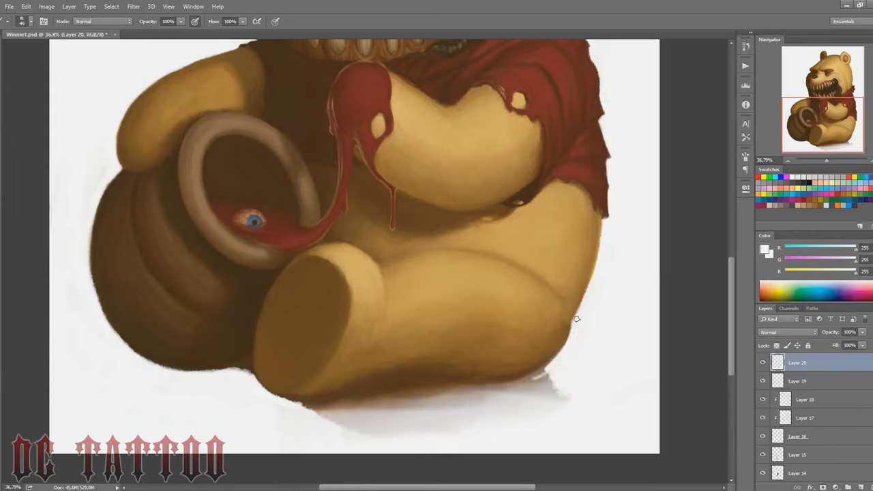
Cover the remaining grey shadow beneath the leg with broad white strokes.
key(bracketright)
key(bracketright)
key(bracketright)
drag(550, 369, 508, 393)
drag(560, 349, 503, 386)
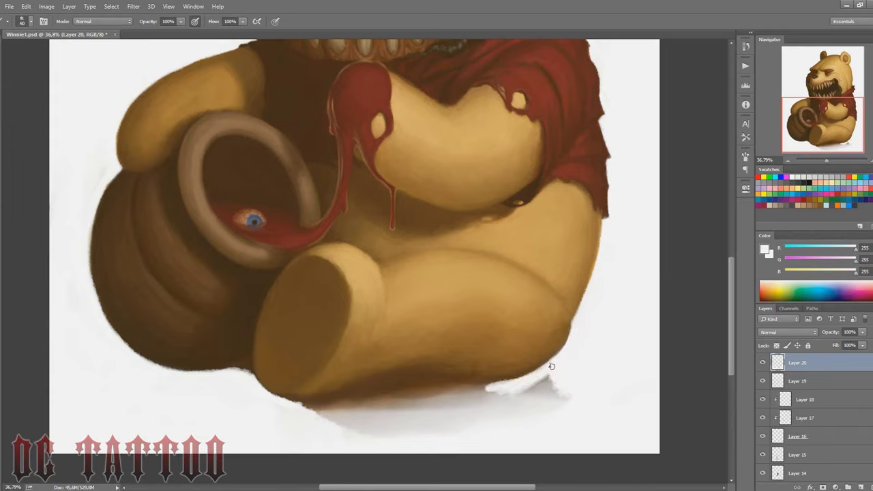
mouse_move(549, 361)
mouse_down()
mouse_move(500, 414)
mouse_move(500, 433)
mouse_up()
key(bracketright)
key(bracketright)
key(bracketright)
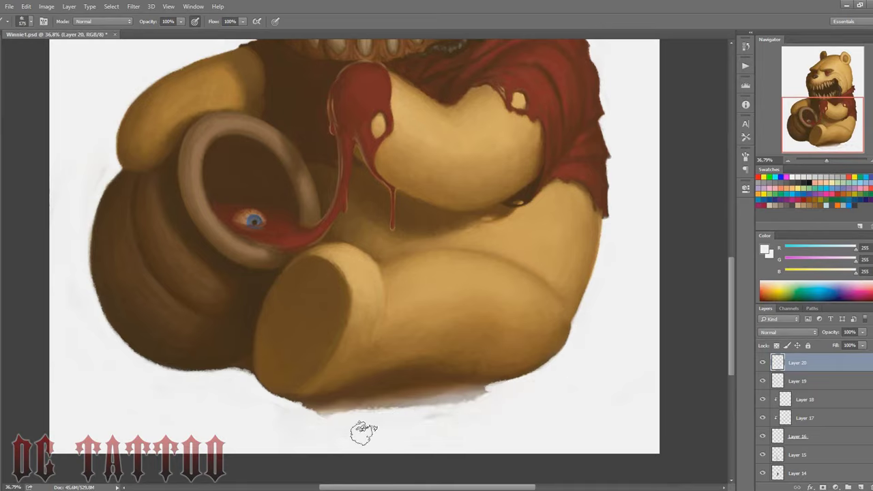
mouse_move(461, 390)
mouse_down()
mouse_move(503, 386)
mouse_move(416, 378)
mouse_up()
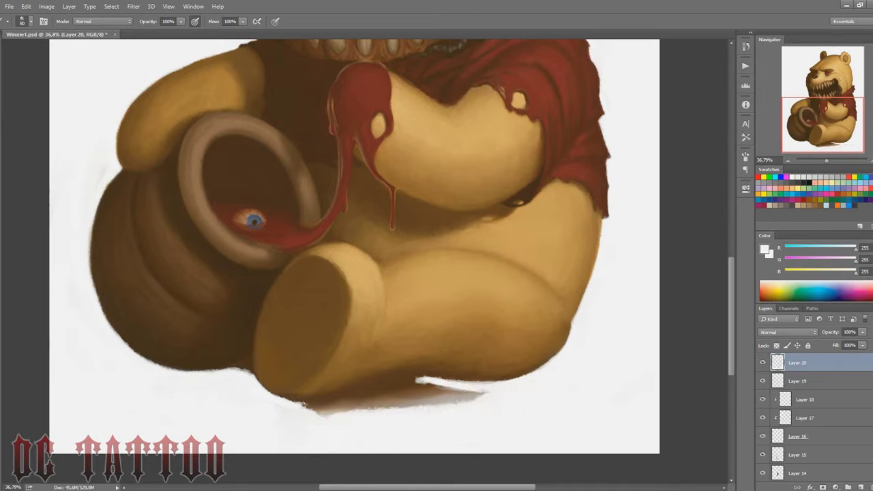
key(bracketright)
mouse_move(274, 399)
mouse_down()
mouse_move(281, 406)
mouse_move(390, 376)
mouse_move(343, 397)
mouse_move(399, 403)
mouse_move(434, 388)
mouse_up()
key(bracketleft)
key(bracketright)
key(bracketright)
key(bracketright)
key(bracketright)
key(bracketright)
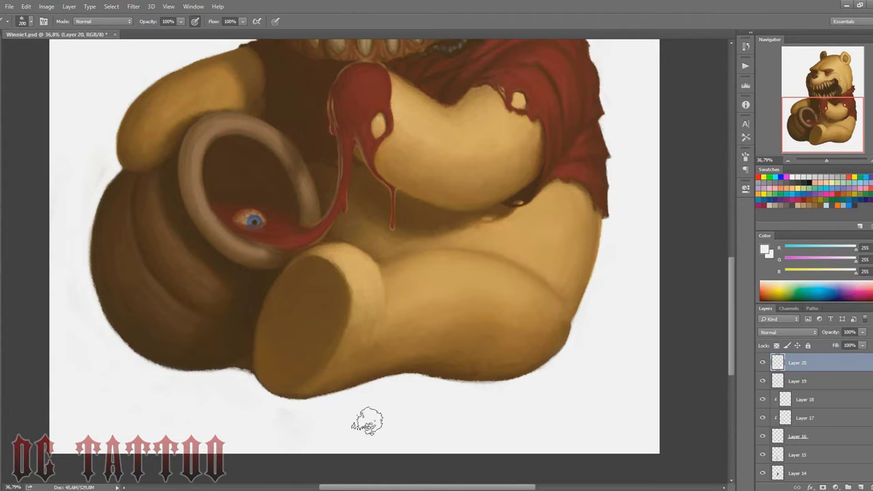
Add a clipped layer over the cleanup layer and brush a large soft dark grey shadow under the pot.
right_click(793, 364)
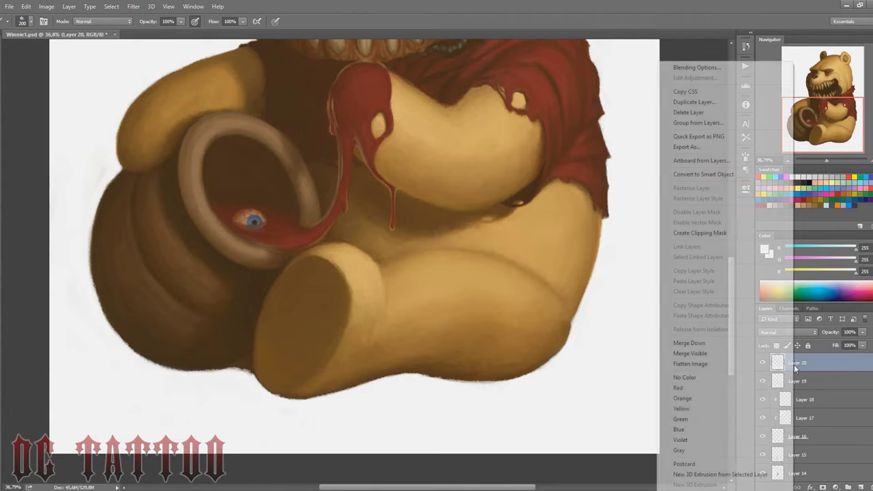
right_click(777, 362)
click(767, 166)
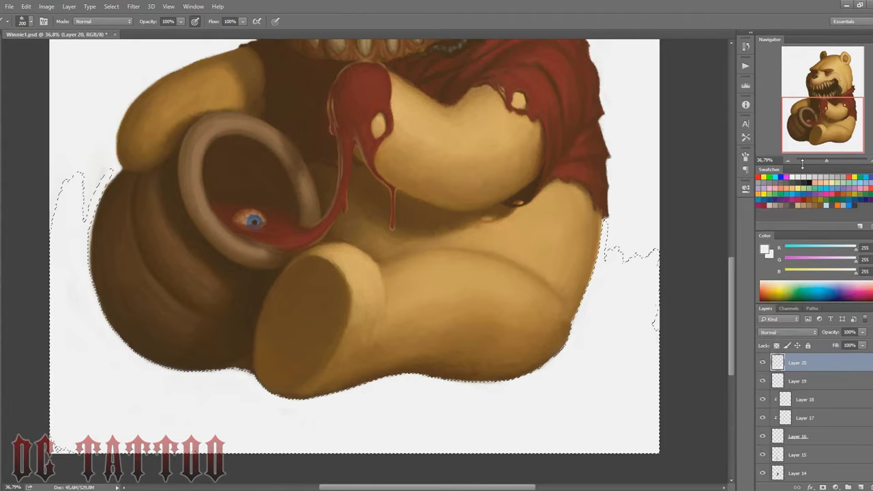
key(ctrl+d)
key(ctrl+shift+n)
key(Return)
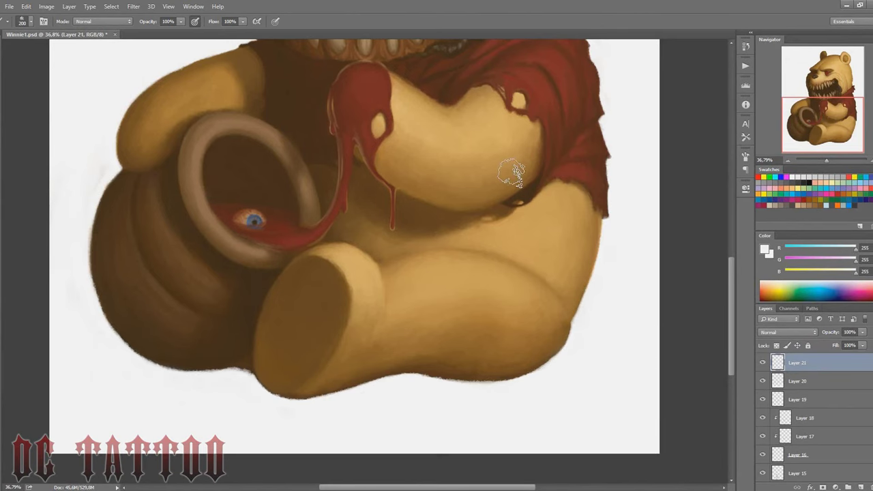
click(807, 178)
right_click(691, 93)
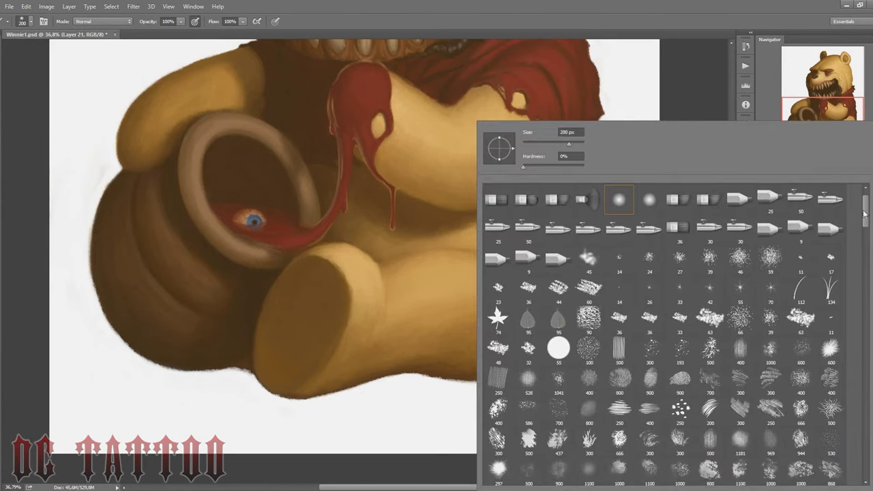
key(Return)
mouse_move(166, 380)
mouse_down()
mouse_move(146, 364)
mouse_move(91, 364)
mouse_move(191, 368)
mouse_move(225, 380)
mouse_move(343, 370)
mouse_move(484, 377)
mouse_move(415, 370)
mouse_up()
Extend and darken the soft shadow under the foot and the pot's lower left.
key(bracketright)
key(bracketright)
key(bracketright)
key(bracketleft)
key(bracketleft)
key(bracketleft)
drag(273, 389, 304, 391)
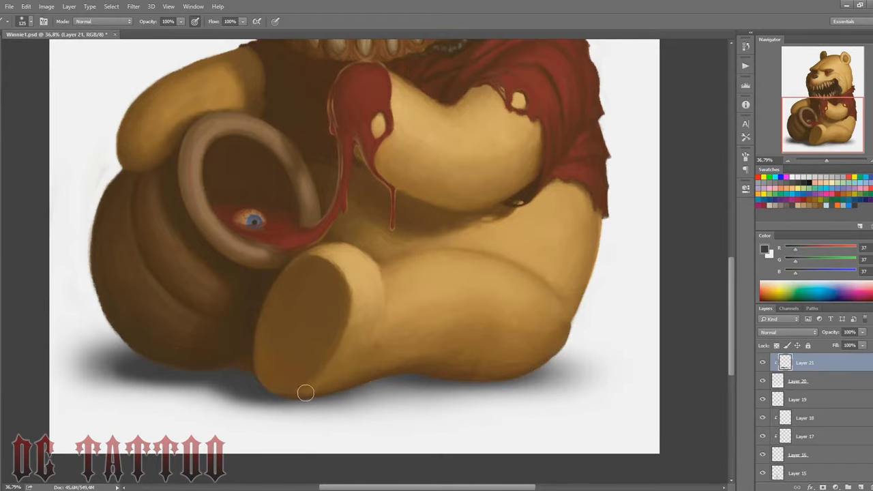
key(bracketright)
key(bracketright)
key(bracketright)
drag(166, 353, 101, 360)
key(bracketright)
key(bracketright)
key(bracketleft)
key(bracketleft)
key(bracketleft)
drag(530, 354, 332, 355)
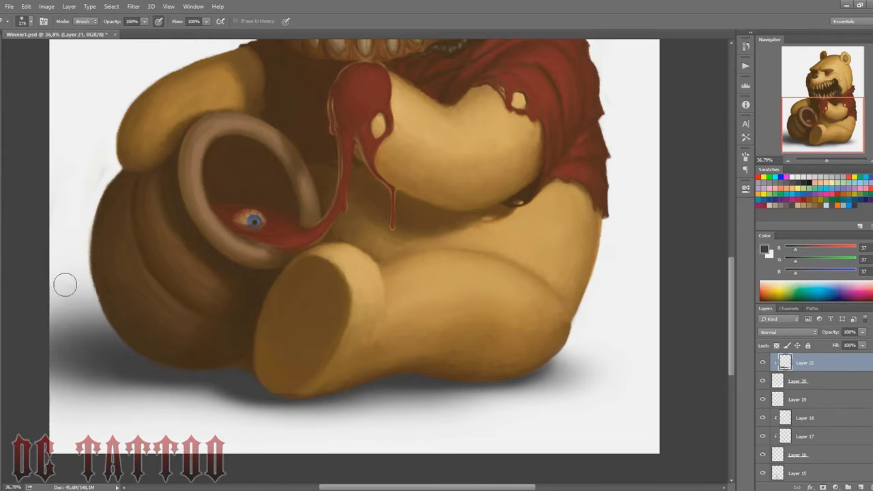
key(bracketright)
key(bracketright)
key(bracketright)
drag(68, 320, 121, 332)
key(bracketleft)
key(bracketleft)
key(bracketleft)
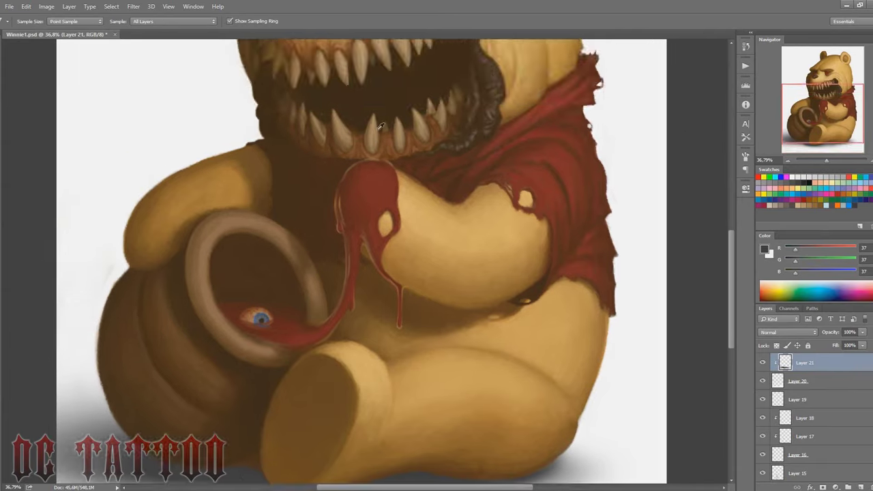
Darken the ground shadow to the right of the foot.
scroll(669, 259, up, 3)
scroll(669, 259, down, 2)
key(bracketright)
key(bracketright)
key(bracketright)
key(bracketleft)
key(bracketleft)
key(bracketleft)
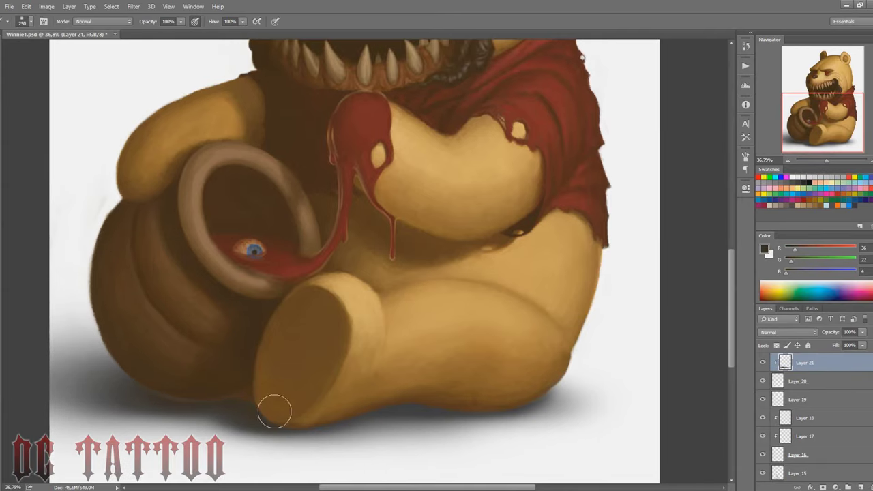
drag(401, 397, 471, 408)
key(bracketright)
key(bracketright)
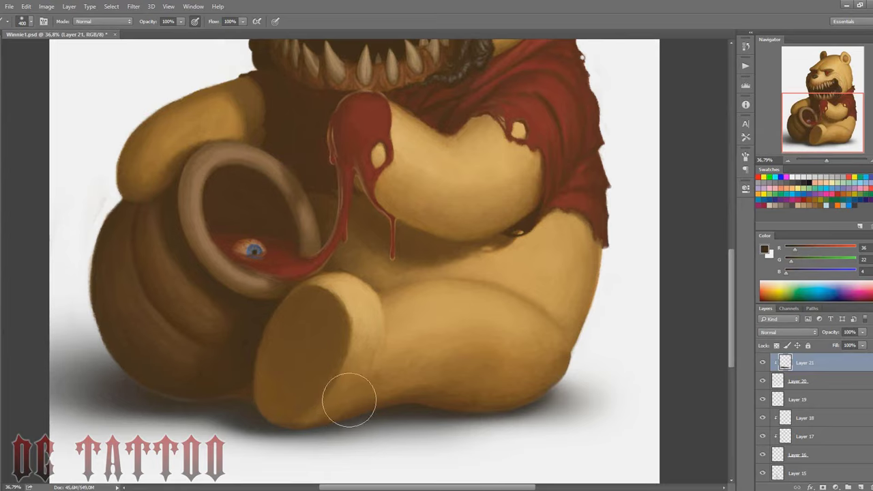
key(bracketleft)
key(bracketleft)
key(bracketleft)
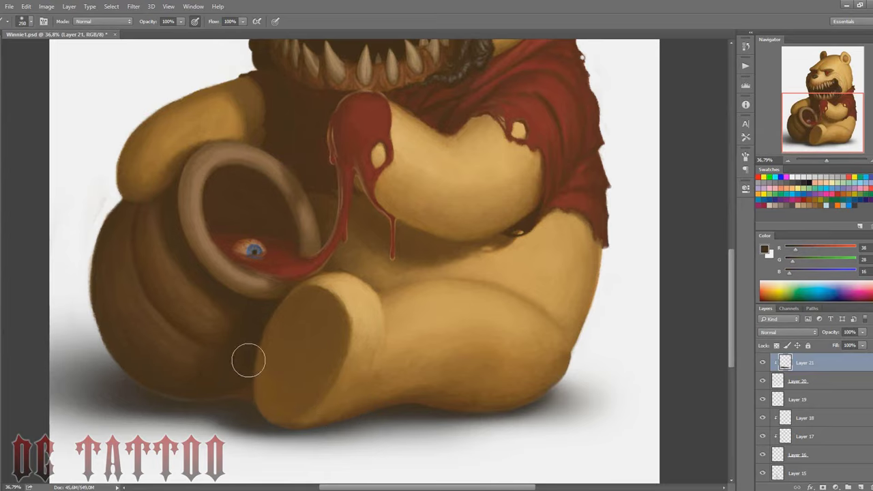
On another new layer, deepen the lower leg's shading and save the file.
key(ctrl+shift+n)
key(Return)
key(bracketright)
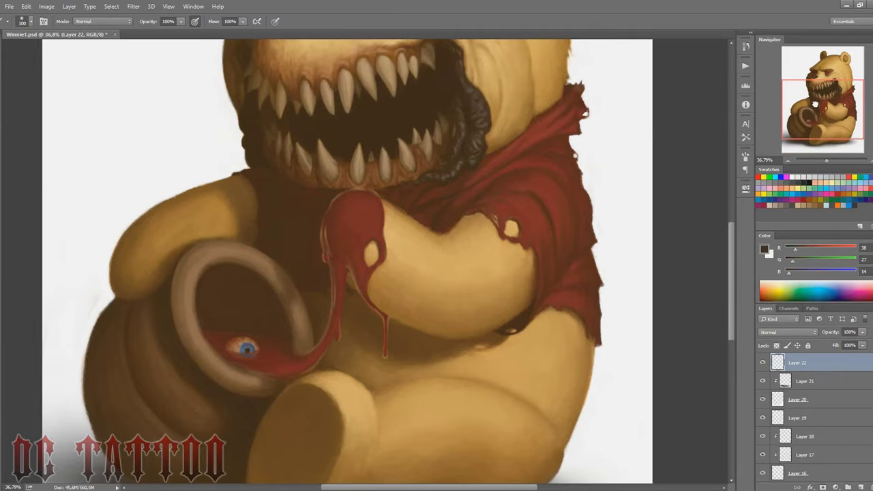
drag(296, 427, 345, 426)
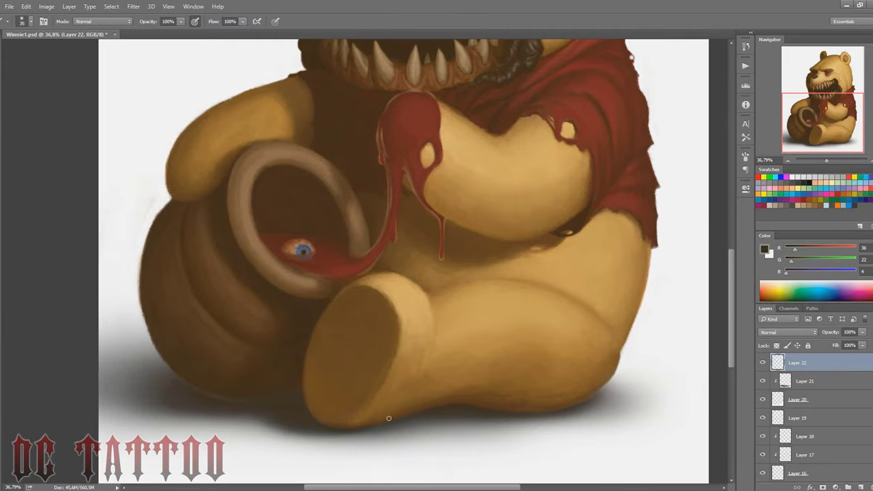
key(bracketleft)
key(bracketright)
key(bracketright)
key(bracketright)
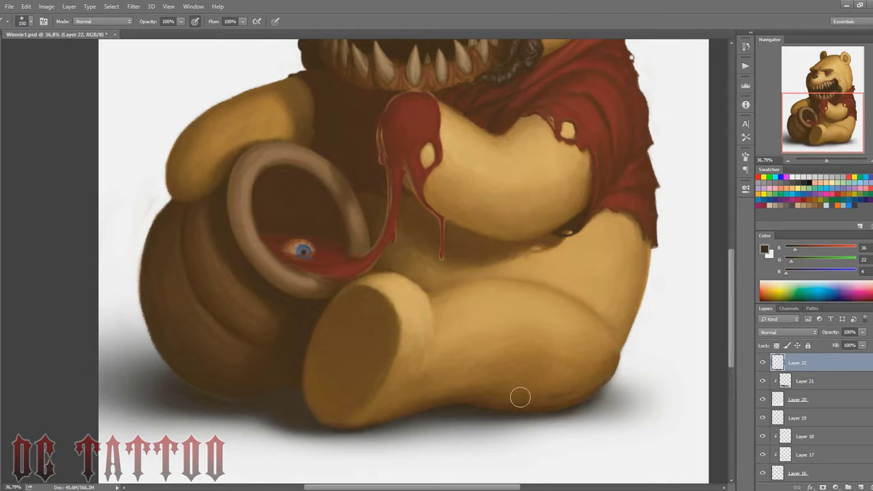
drag(520, 398, 585, 377)
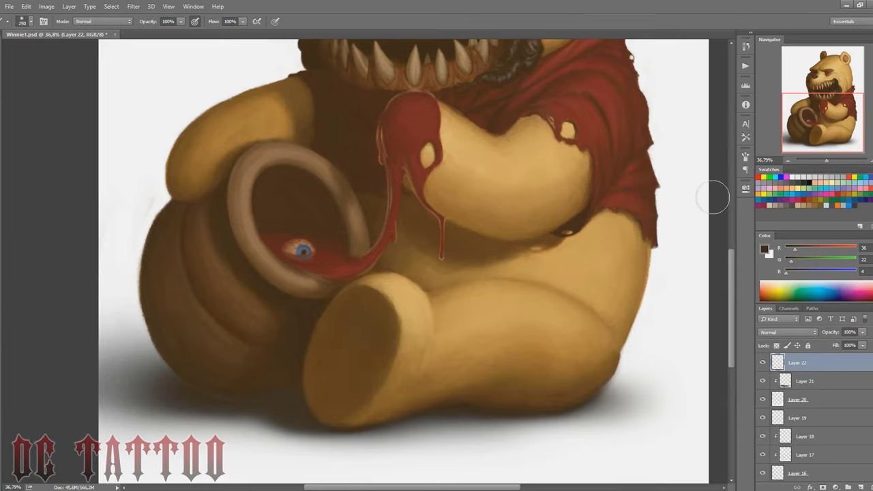
key(ctrl+s)
On a new layer, paint soft white highlights along the foot and its bottom.
key(ctrl+shift+n)
key(Return)
key(x)
key(bracketleft)
key(bracketleft)
key(bracketleft)
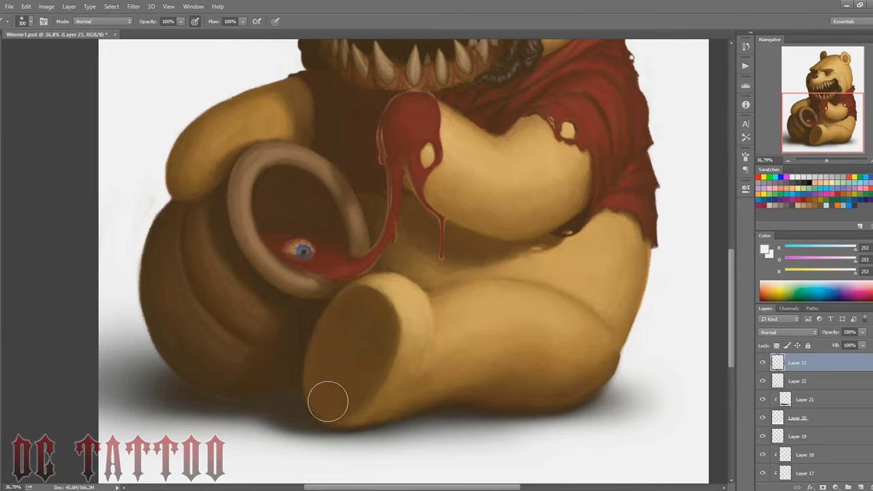
drag(327, 401, 347, 409)
key(bracketright)
key(bracketright)
key(bracketright)
drag(334, 370, 341, 418)
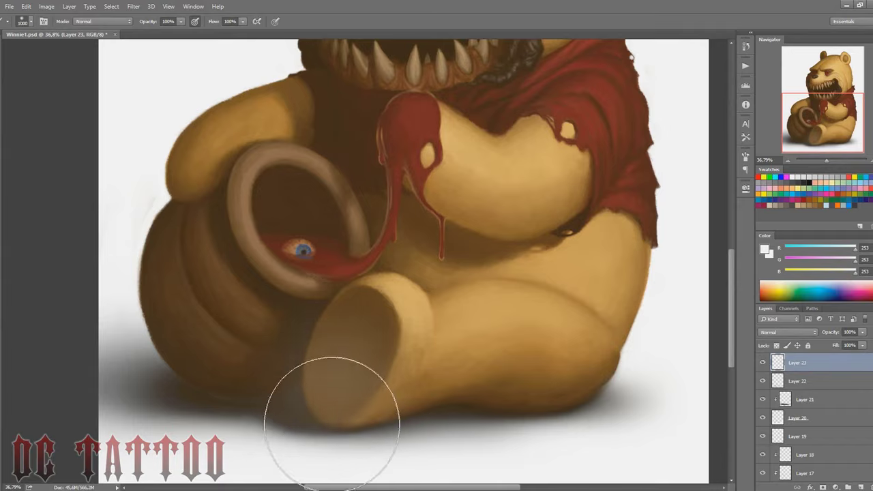
Erase the excess white haze below the foot.
key(e)
key(bracketleft)
drag(298, 337, 266, 415)
key(bracketleft)
key(bracketleft)
mouse_move(330, 429)
mouse_down()
mouse_move(370, 415)
mouse_move(357, 425)
mouse_move(402, 423)
mouse_up()
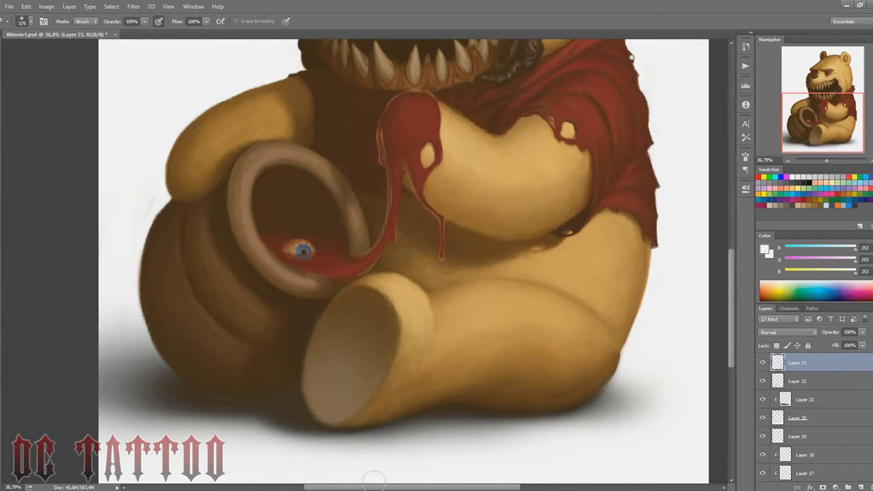
Try the highlight layer at 48% opacity and resize the brush.
drag(831, 332, 808, 338)
key(b)
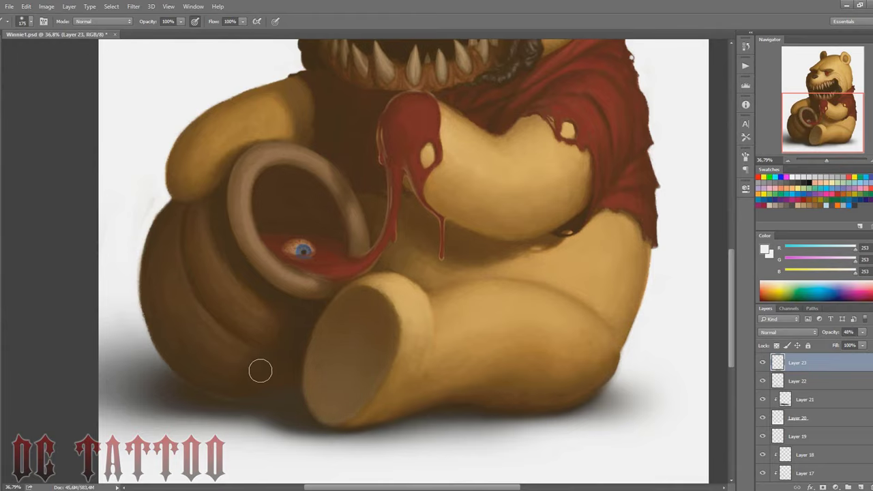
key(bracketleft)
key(bracketleft)
key(bracketleft)
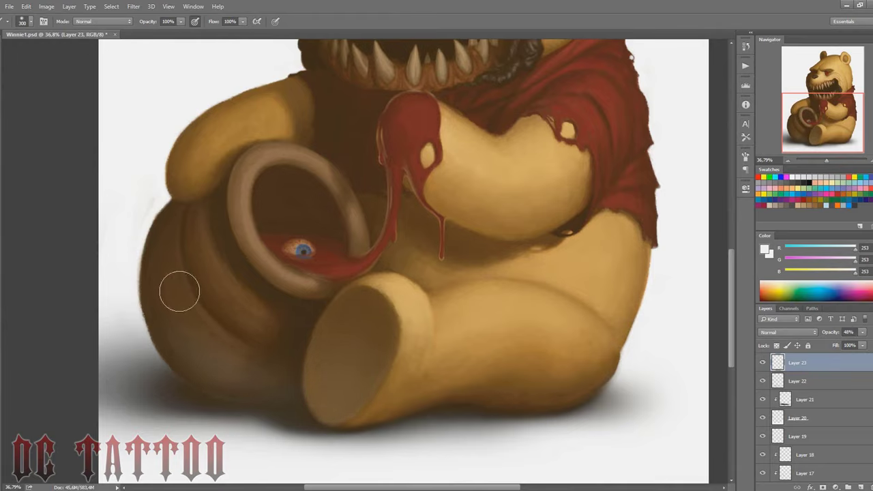
key(bracketright)
key(bracketright)
key(bracketright)
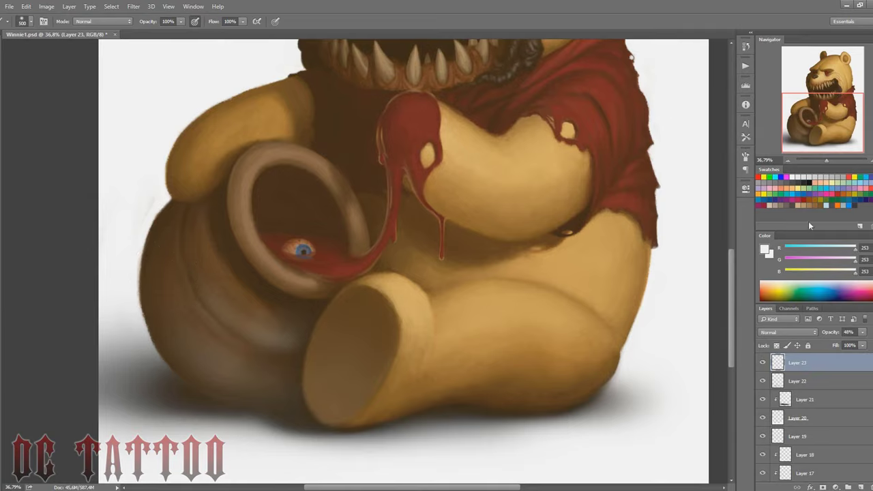
scroll(777, 332, down, 2)
scroll(775, 331, down, 5)
scroll(774, 331, down, 5)
scroll(773, 333, down, 5)
scroll(773, 333, down, 6)
scroll(774, 333, up, 3)
scroll(774, 333, up, 3)
scroll(774, 333, up, 2)
scroll(773, 334, up, 3)
Return the highlight layer to Normal blending and set its opacity to 15%.
drag(826, 332, 860, 331)
key(bracketleft)
key(bracketleft)
key(bracketleft)
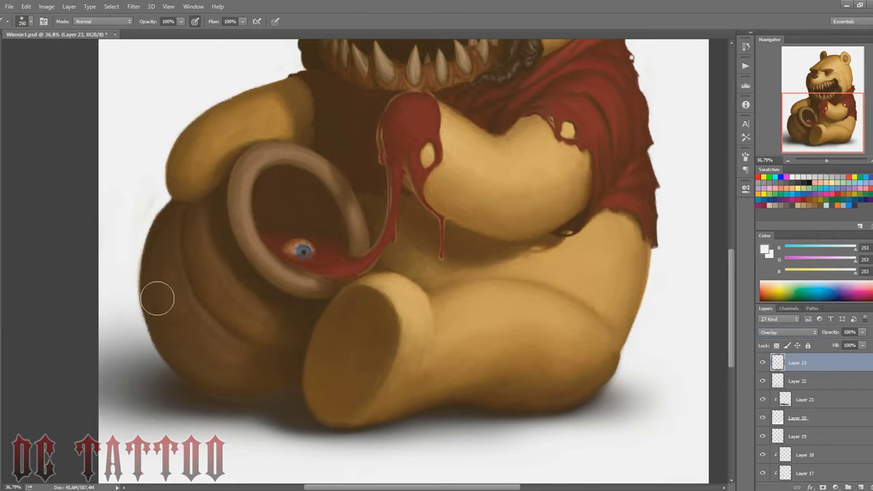
key(bracketleft)
key(bracketright)
key(bracketright)
key(bracketright)
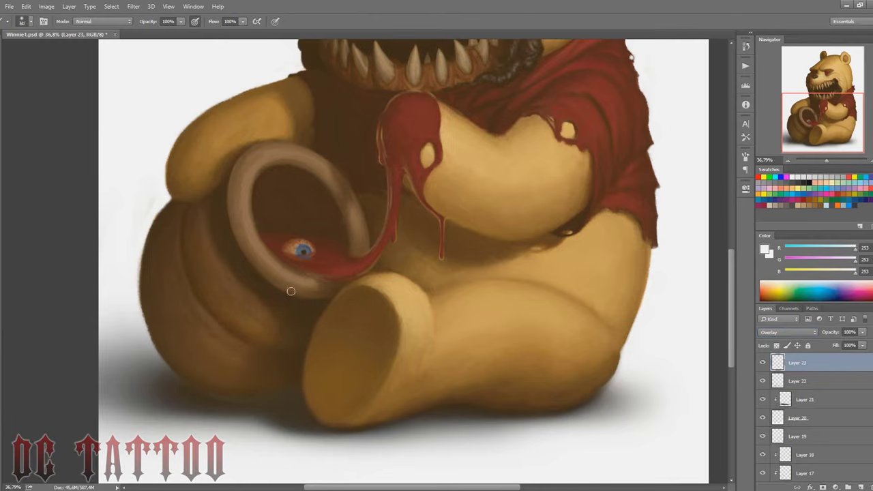
key(bracketright)
key(bracketright)
key(bracketright)
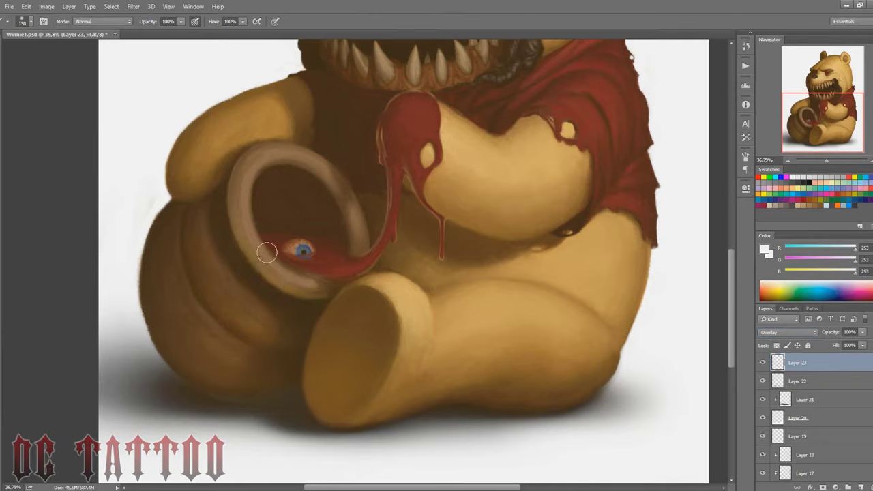
click(786, 332)
click(784, 123)
text(15)
key(Return)
Add a faint white light stroke along the shirt edge.
key(e)
key(bracketleft)
key(bracketleft)
key(bracketleft)
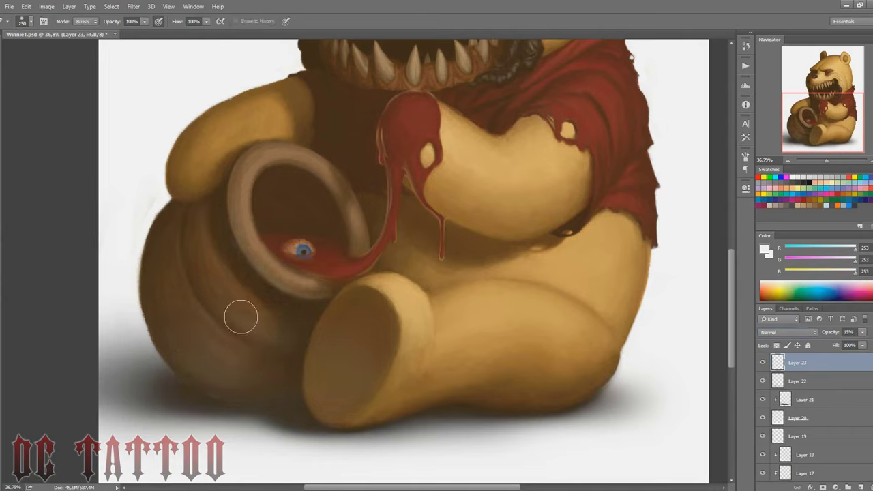
key(bracketright)
key(bracketright)
key(bracketright)
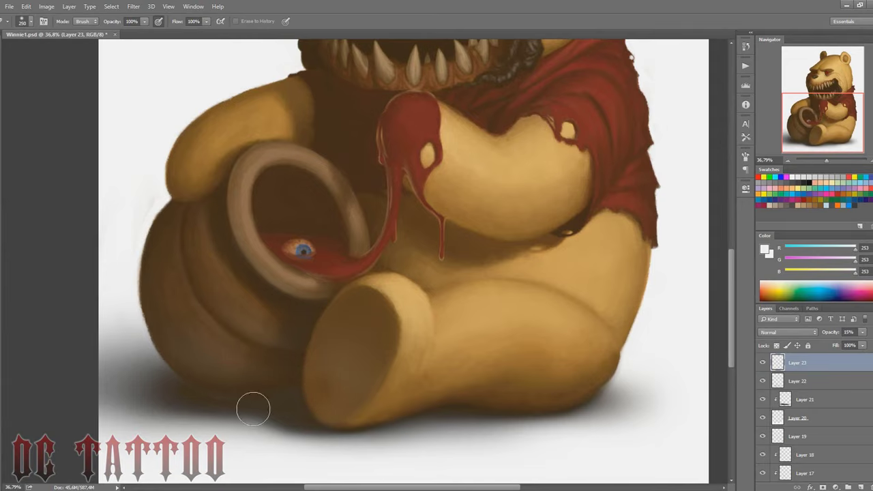
key(b)
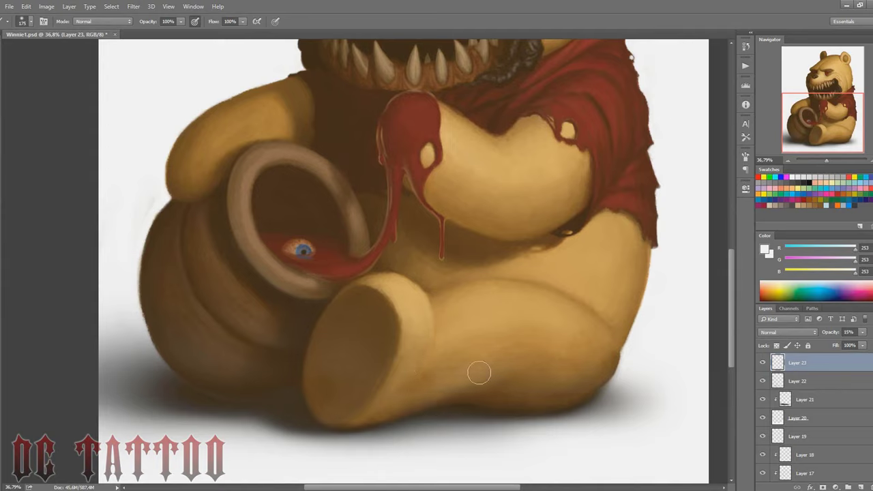
key(bracketright)
key(bracketright)
key(bracketright)
key(bracketleft)
key(bracketleft)
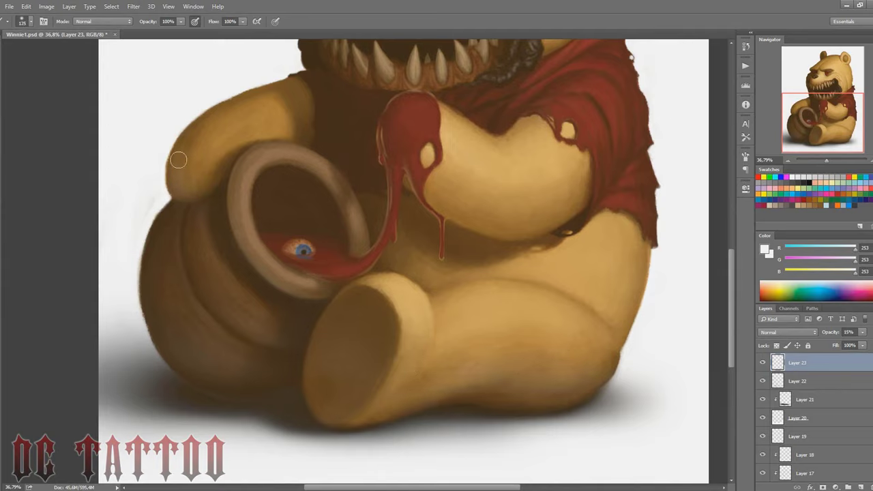
key(bracketleft)
key(bracketleft)
key(bracketleft)
key(bracketleft)
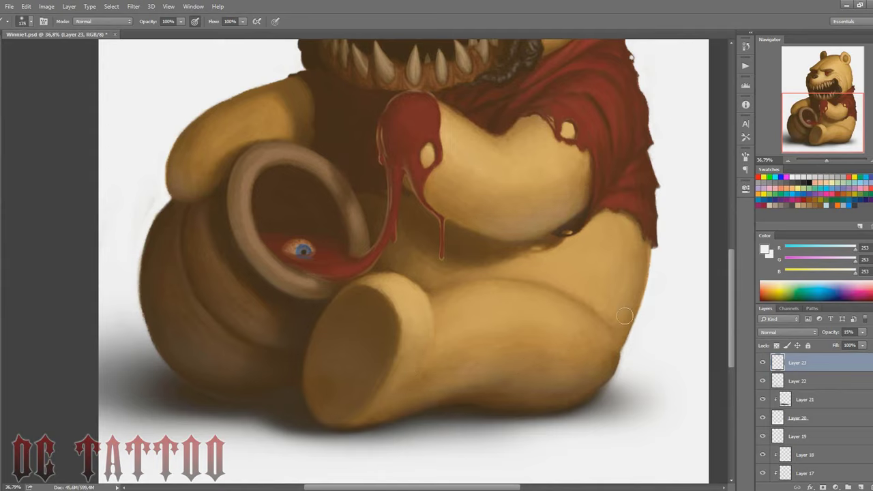
key(bracketright)
key(bracketright)
key(bracketright)
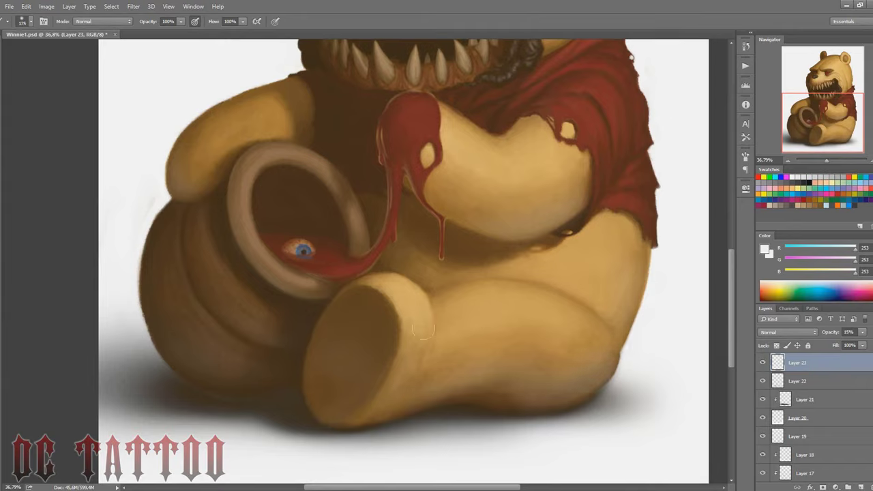
key(bracketleft)
key(bracketleft)
key(bracketleft)
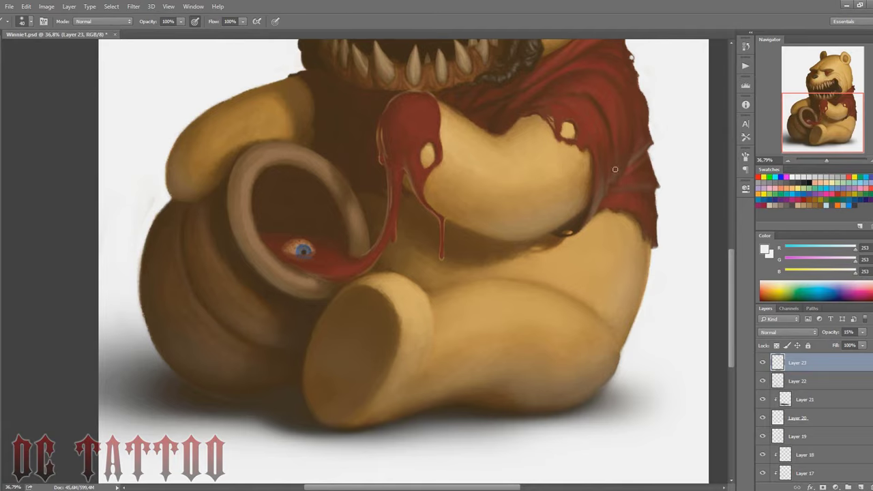
drag(615, 169, 642, 114)
Pan over the mouth, shirt and lower body, then up to the head.
drag(782, 97, 782, 88)
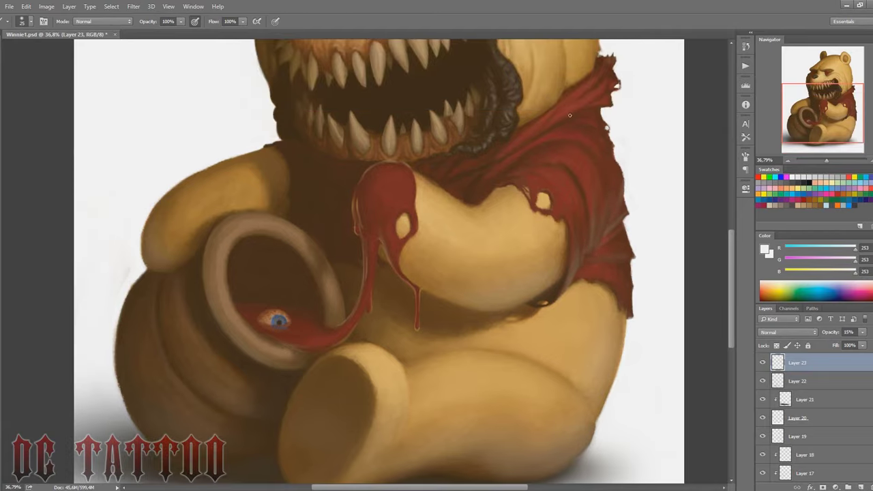
key(e)
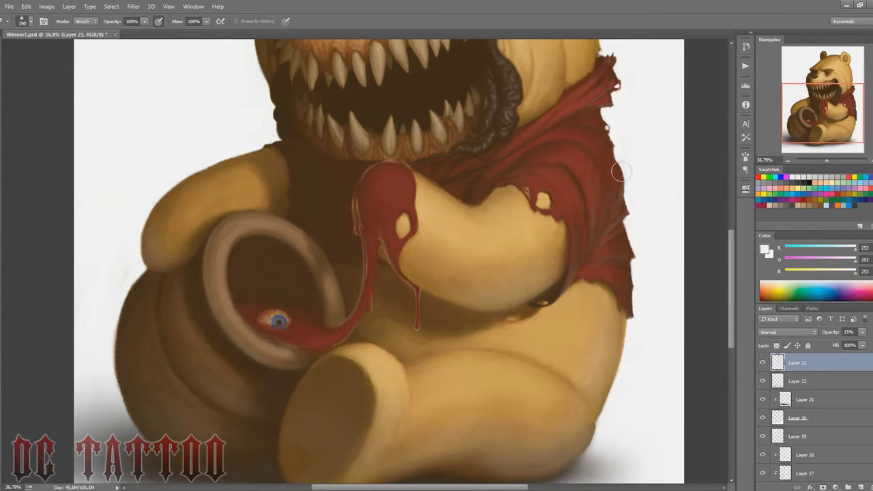
drag(831, 104, 817, 128)
key(b)
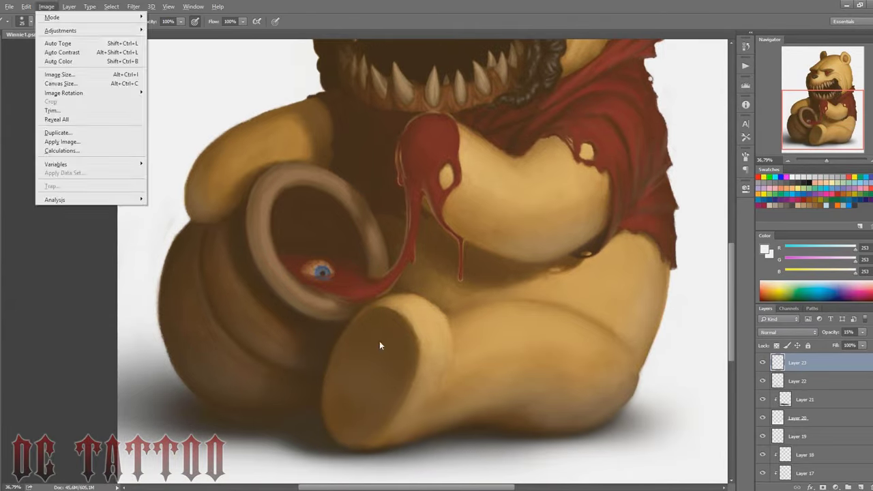
key(bracketright)
key(bracketright)
key(bracketright)
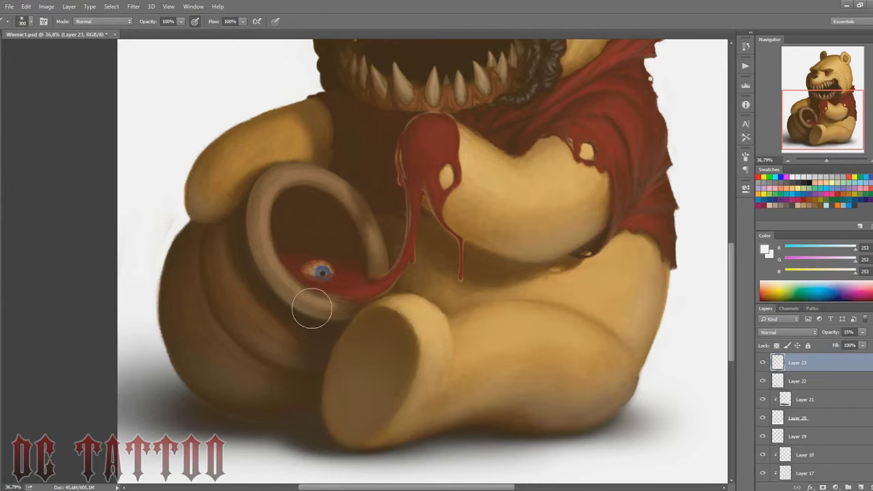
key(bracketleft)
key(bracketleft)
key(bracketleft)
key(bracketright)
key(bracketright)
mouse_move(815, 125)
mouse_down()
mouse_move(811, 100)
mouse_move(827, 100)
mouse_up()
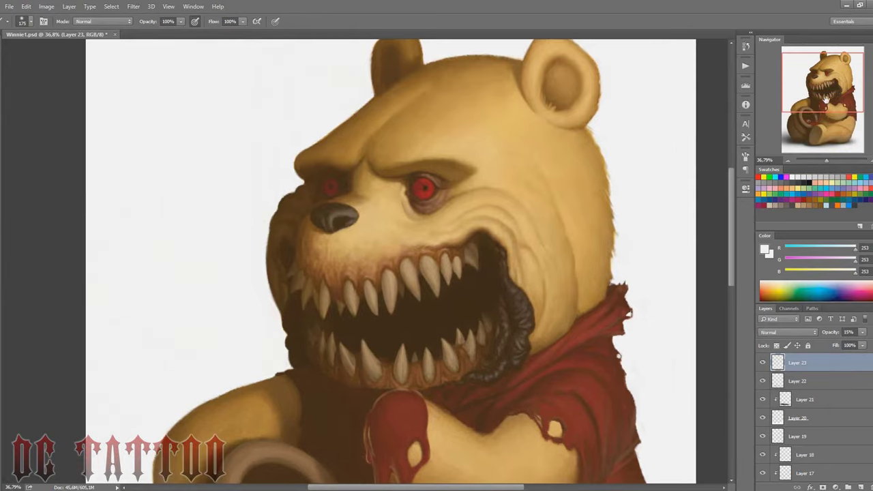
On new Layer 24, paint a light rim around the right ear's edge.
key(ctrl+shift+n)
key(Return)
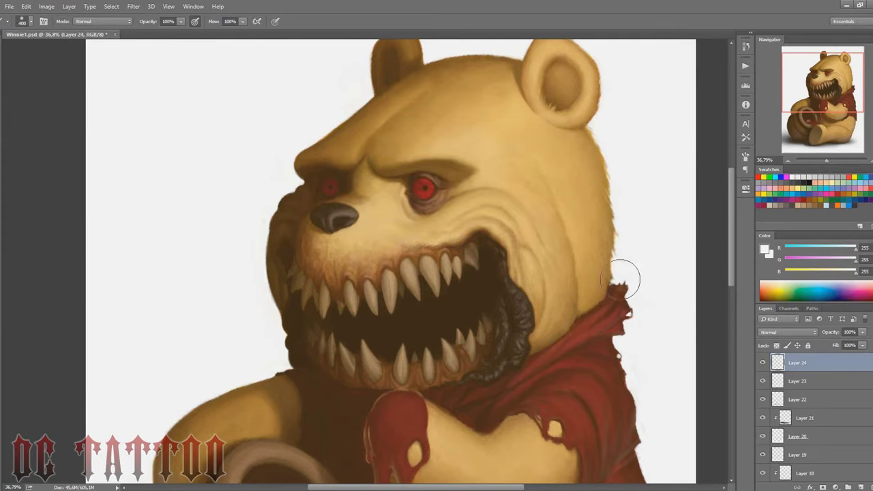
key(bracketright)
key(bracketright)
key(bracketleft)
key(bracketleft)
key(bracketleft)
drag(586, 154, 579, 201)
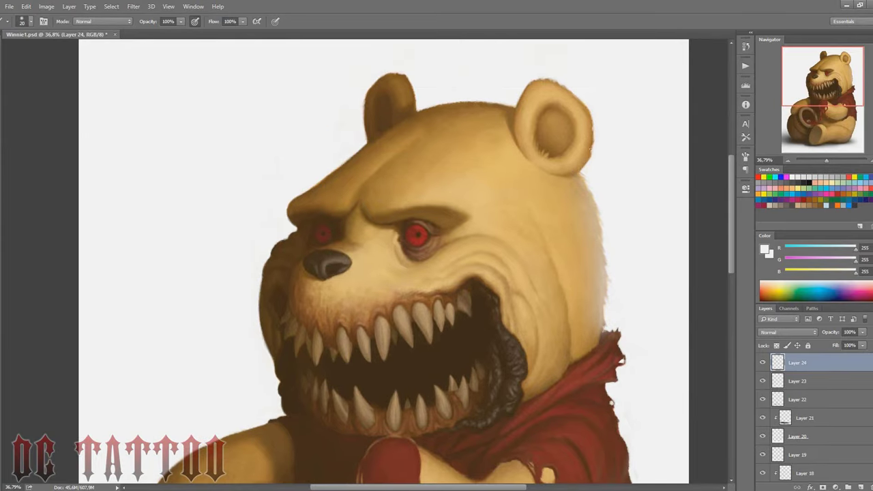
key(bracketright)
key(bracketright)
key(bracketright)
mouse_move(590, 147)
mouse_down()
mouse_move(577, 173)
mouse_move(591, 119)
mouse_up()
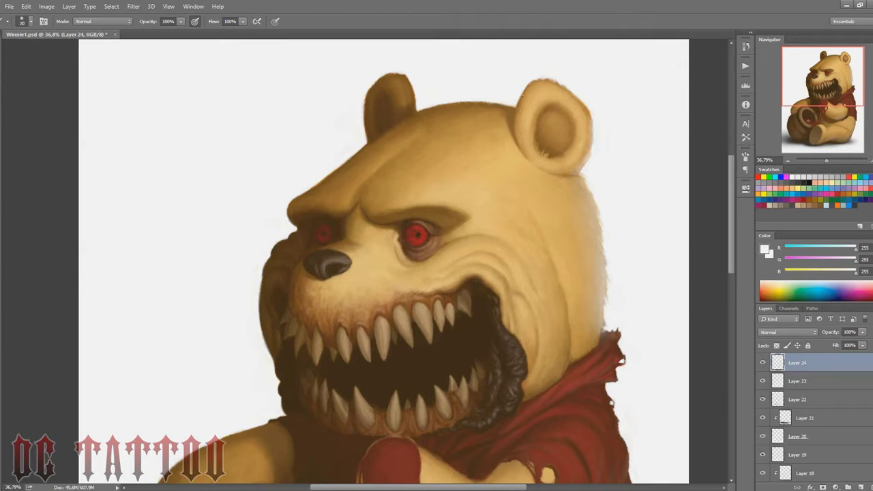
key(bracketright)
key(bracketright)
mouse_move(517, 126)
mouse_down()
mouse_move(533, 75)
mouse_move(590, 137)
mouse_up()
Lighten the head top by the left ear and highlight the ear's top and outer edges.
key(bracketright)
key(bracketright)
key(bracketright)
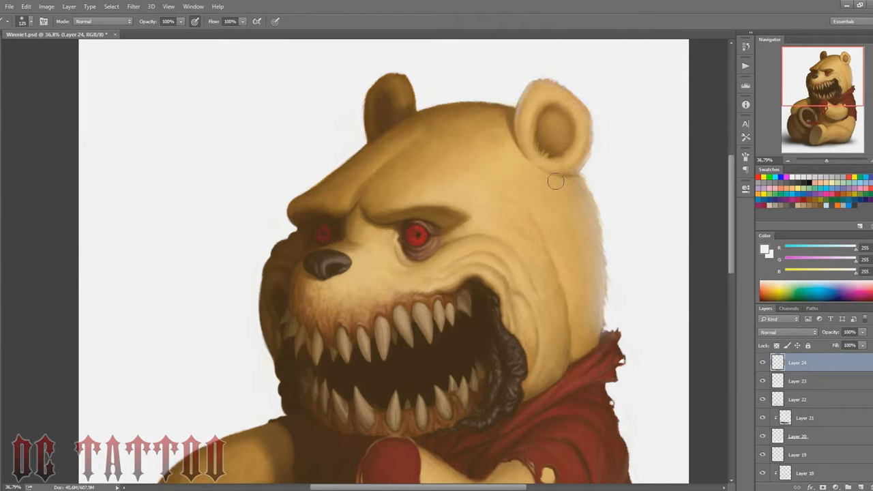
key(bracketright)
key(bracketright)
key(bracketright)
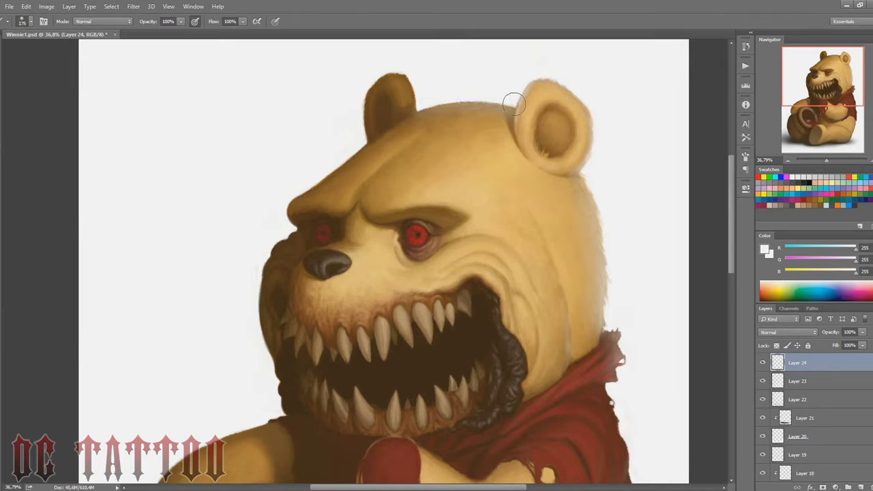
key(bracketleft)
key(bracketleft)
key(bracketleft)
drag(417, 107, 454, 102)
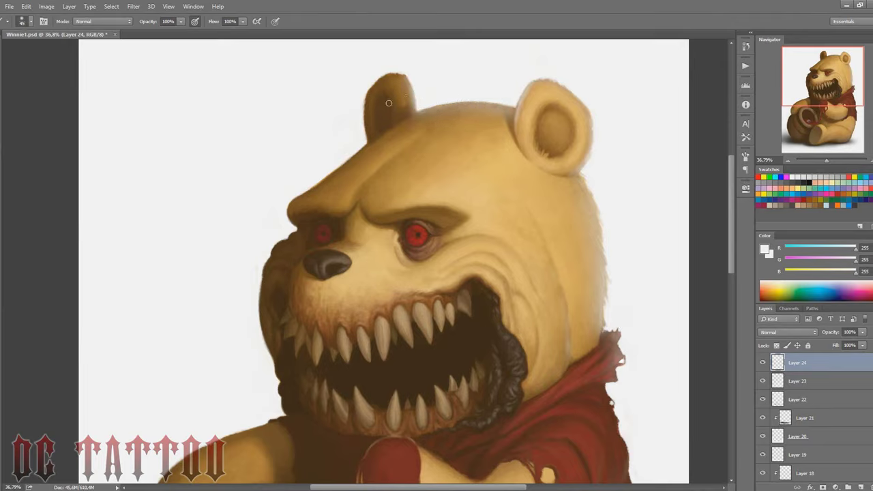
drag(389, 103, 407, 70)
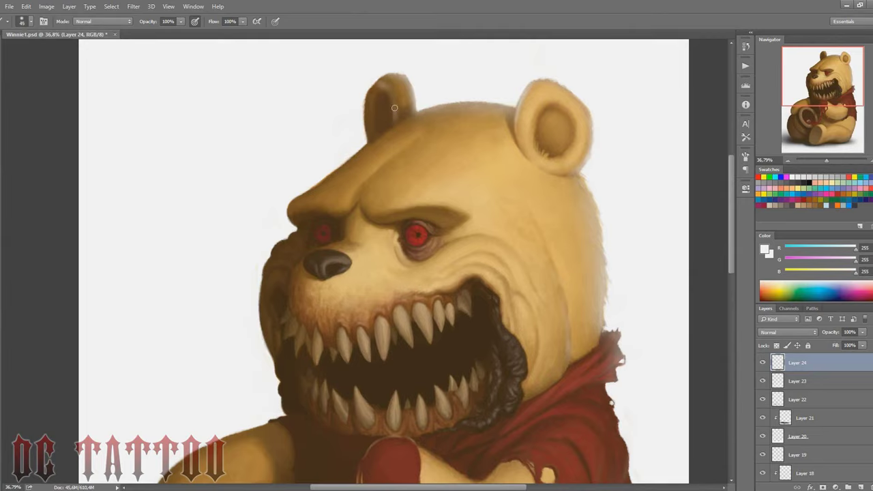
mouse_move(394, 107)
mouse_down()
mouse_move(392, 116)
mouse_move(382, 85)
mouse_up()
key(bracketright)
key(bracketright)
key(bracketright)
mouse_move(365, 143)
mouse_down()
mouse_move(384, 79)
mouse_move(374, 78)
mouse_up()
key(bracketleft)
key(bracketleft)
key(bracketleft)
drag(368, 139, 371, 84)
drag(390, 126, 388, 92)
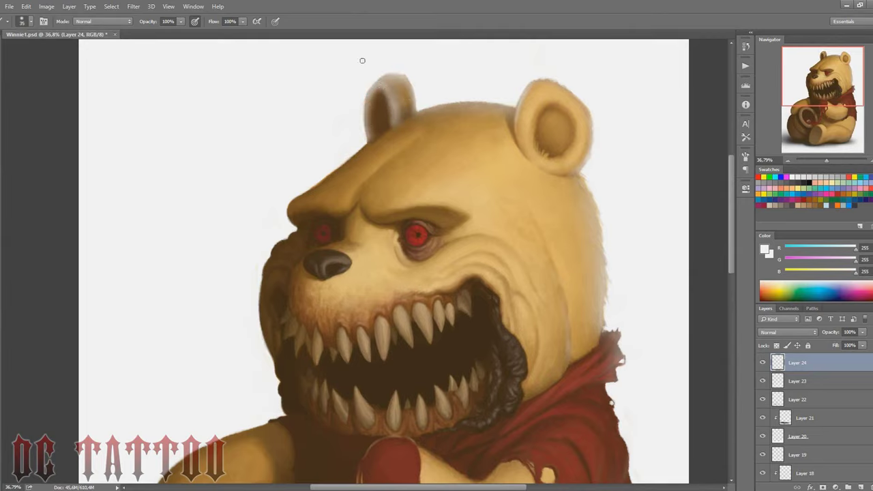
Add darker tones inside the left ear and smooth the head's upper-left edge.
key(bracketright)
key(bracketright)
key(bracketright)
drag(347, 121, 416, 77)
key(bracketleft)
key(bracketleft)
key(bracketleft)
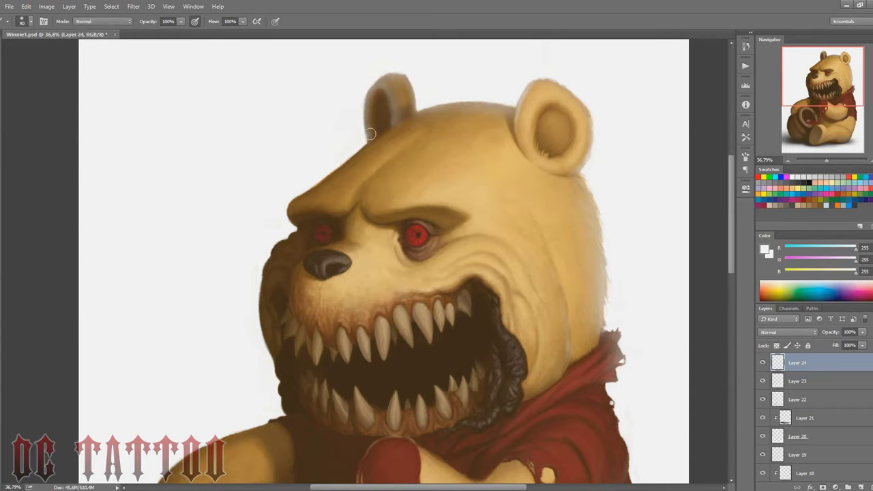
key(bracketright)
mouse_move(416, 92)
mouse_down()
mouse_move(393, 68)
mouse_move(375, 76)
mouse_up()
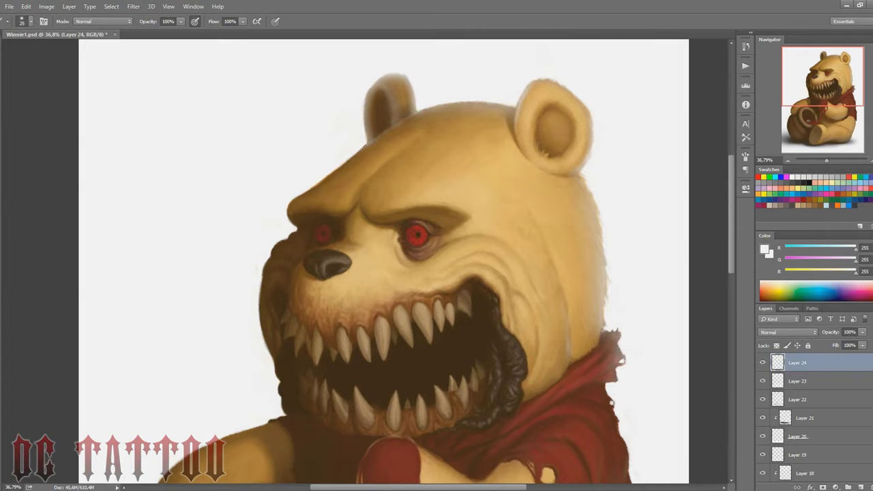
mouse_move(371, 141)
mouse_down()
mouse_move(303, 196)
mouse_move(409, 103)
mouse_up()
key(bracketright)
key(bracketright)
key(bracketright)
key(bracketright)
key(bracketright)
key(bracketright)
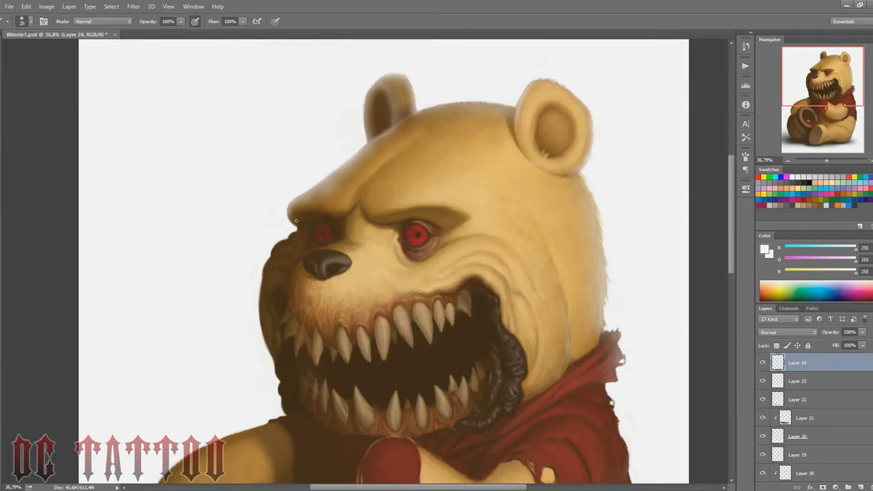
Paint a light stroke above the brow and a bright rim along the snout's left edge.
scroll(317, 159, up, 5)
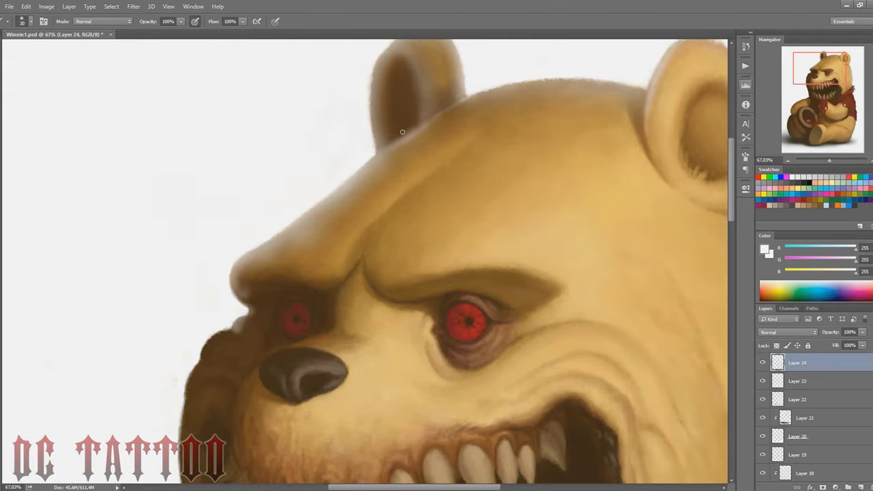
drag(370, 255, 450, 165)
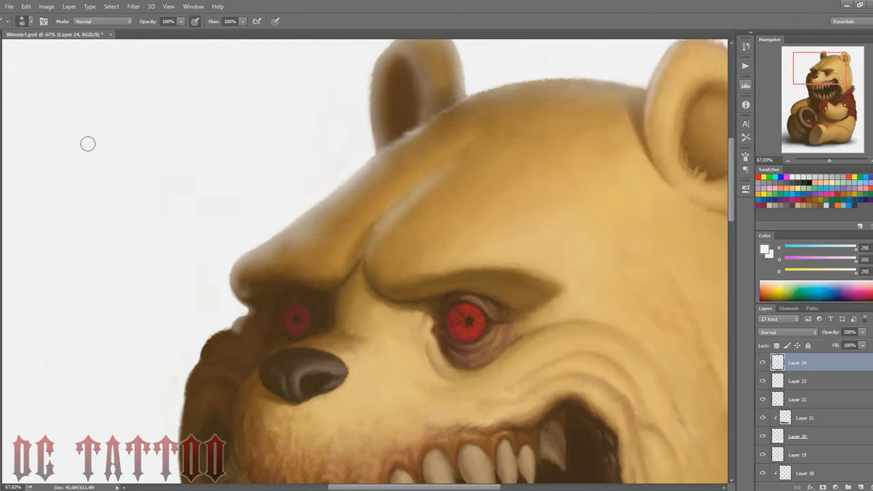
key(e)
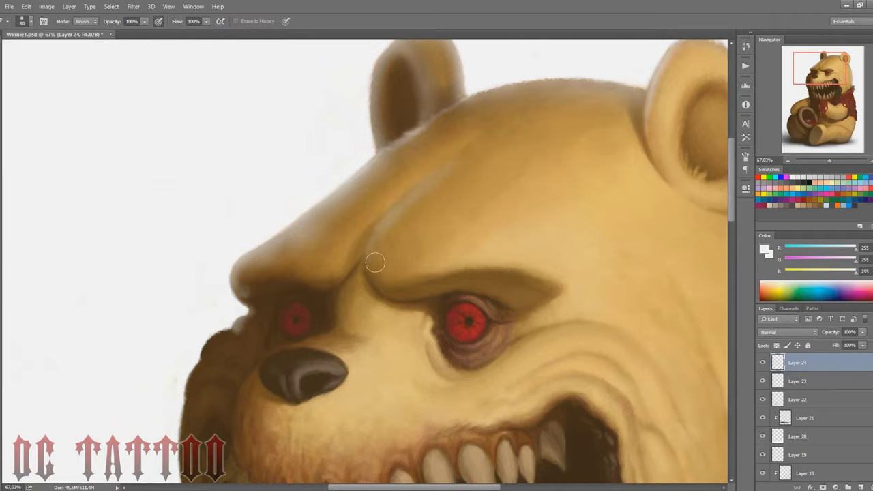
key(b)
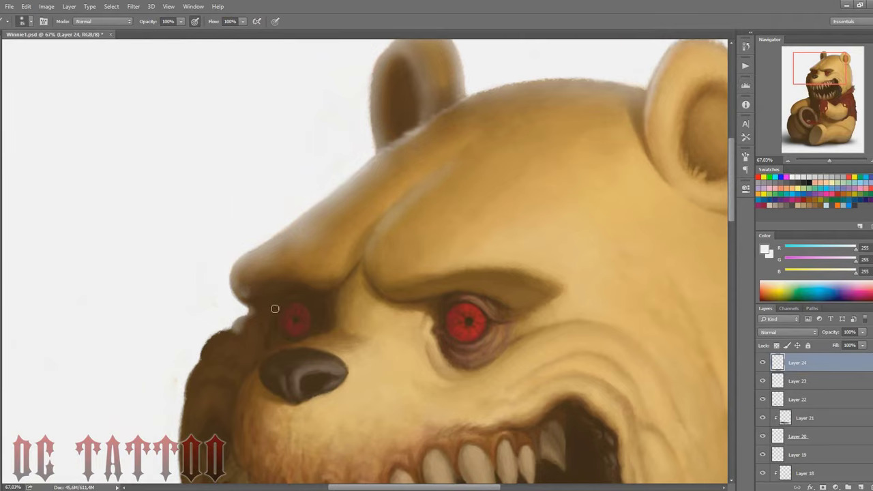
drag(554, 286, 644, 140)
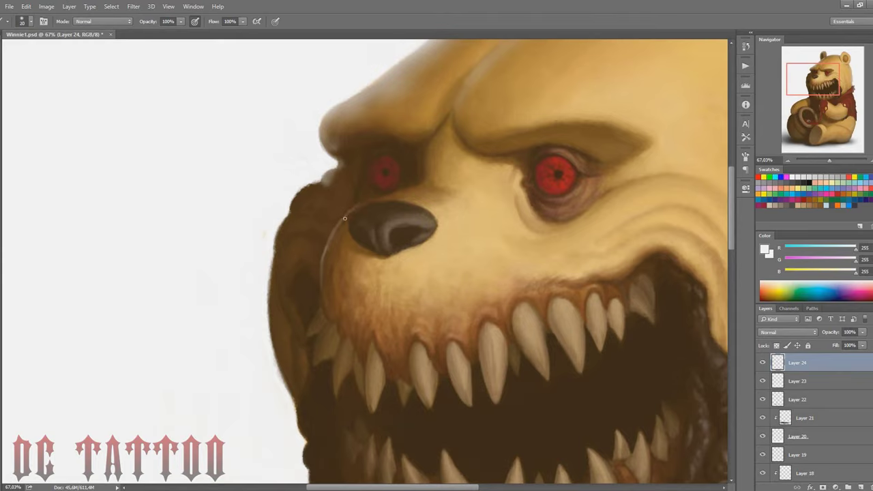
key(])
key(])
key(])
drag(320, 280, 338, 228)
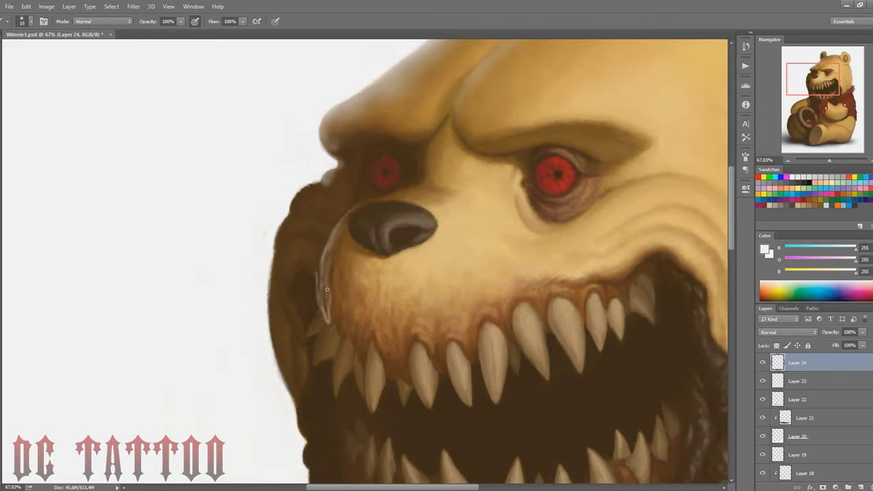
key(])
key(])
key(])
drag(323, 314, 336, 241)
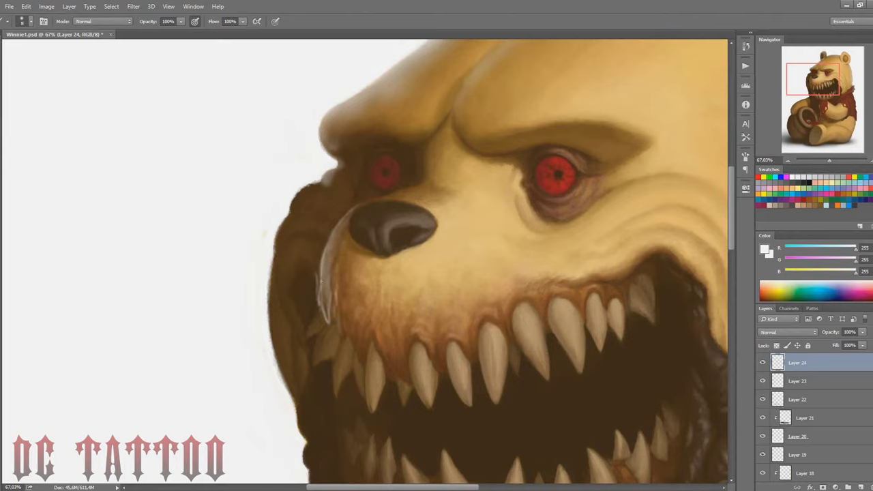
Smooth the back of the head and the left jaw edge with light strokes.
drag(290, 211, 327, 181)
key(])
key(])
mouse_move(277, 258)
mouse_down()
mouse_move(284, 224)
mouse_move(332, 181)
mouse_up()
key([)
key([)
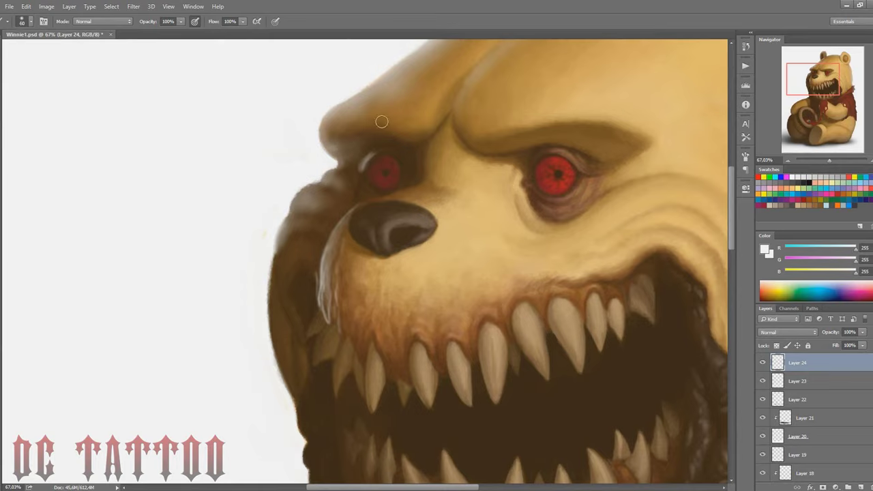
key(e)
key(b)
key(bracketleft)
key(bracketleft)
key(bracketleft)
key(bracketright)
key(bracketright)
key(bracketright)
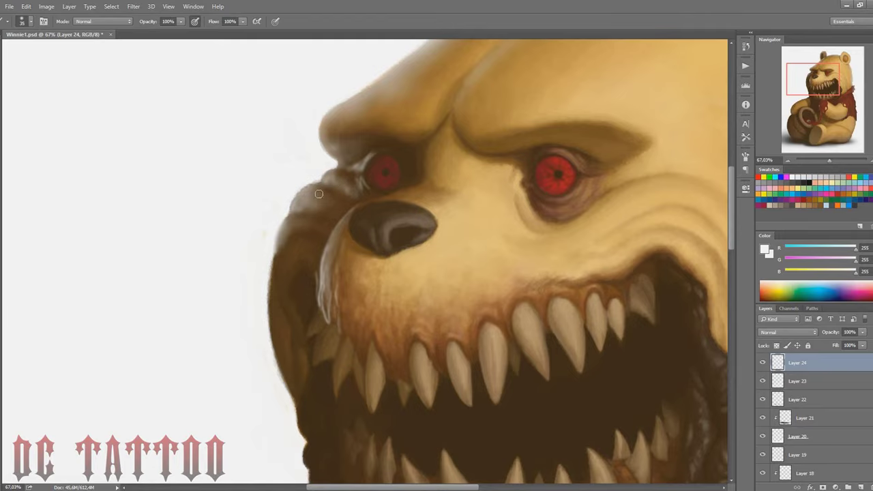
key(bracketleft)
key(bracketright)
key(bracketright)
key(bracketright)
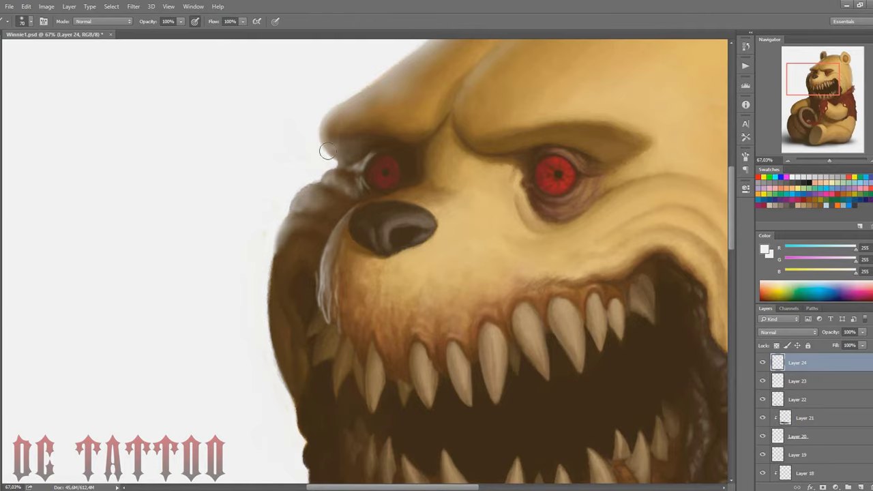
Paint light strokes along the bear's left edge and the cheek near the teeth.
drag(426, 253, 450, 190)
key(bracketleft)
key(bracketleft)
key(bracketleft)
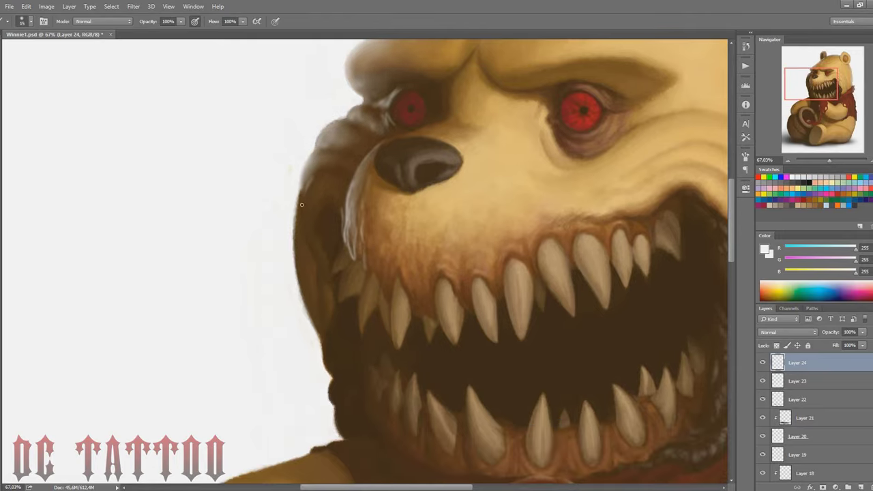
mouse_move(312, 245)
mouse_down()
mouse_move(315, 182)
mouse_move(313, 195)
mouse_up()
key(bracketright)
key(bracketright)
key(bracketright)
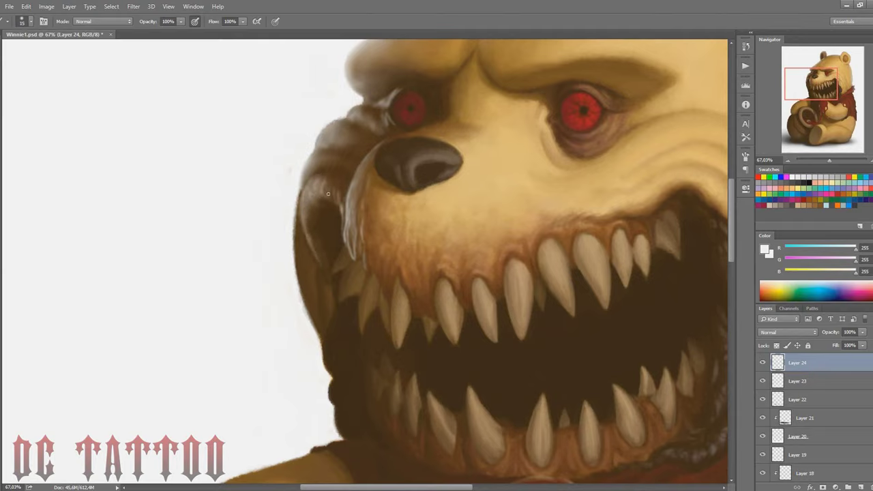
drag(802, 84, 801, 89)
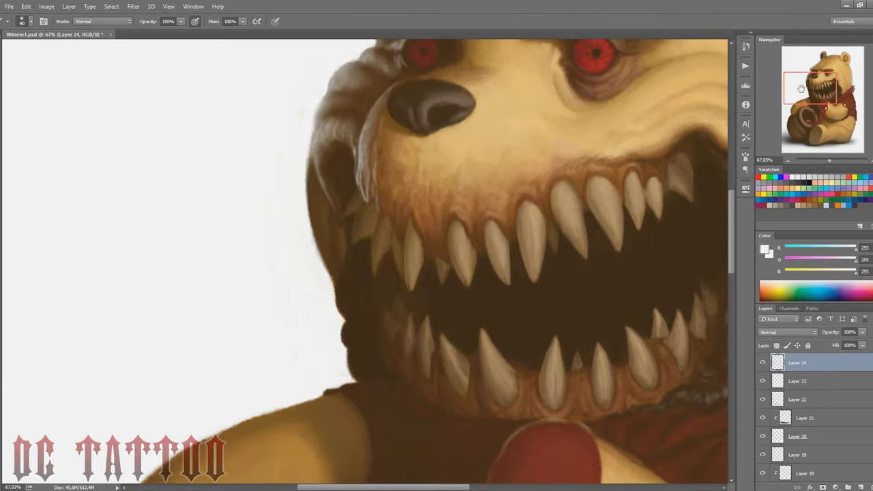
mouse_move(332, 243)
mouse_down()
mouse_move(334, 217)
mouse_move(321, 253)
mouse_up()
Add a soft highlight on the left cheek edge and light fur strokes left of the snout.
key(bracketright)
key(bracketright)
key(bracketright)
key(bracketleft)
key(bracketleft)
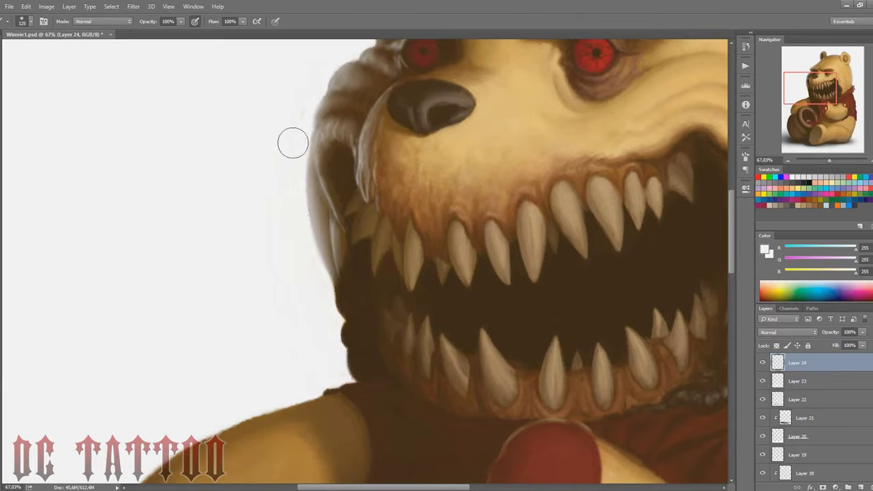
drag(292, 142, 300, 120)
scroll(2, 153, up, 3)
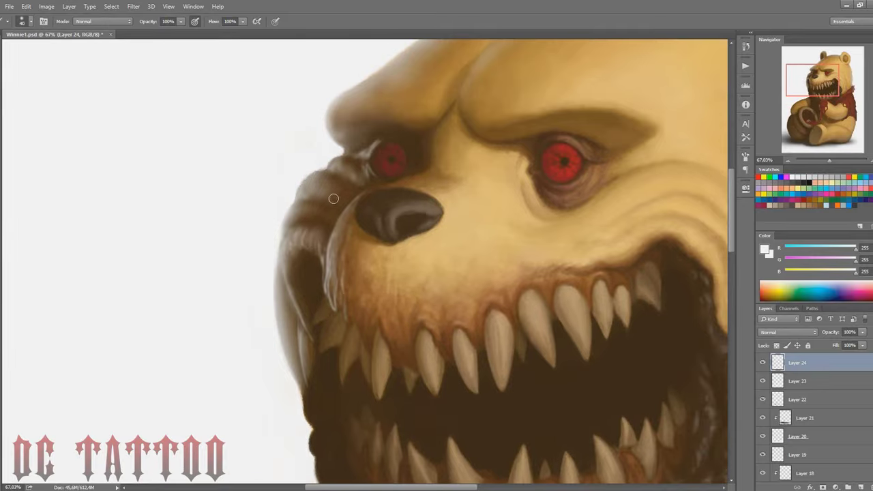
mouse_move(334, 198)
mouse_down()
mouse_move(338, 218)
mouse_move(327, 225)
mouse_move(289, 225)
mouse_move(334, 208)
mouse_up()
key(bracketleft)
key(bracketleft)
key(bracketleft)
Erase back and repaint the strokes along the left jaw edge with a smaller brush.
key(e)
key(bracketleft)
key(bracketleft)
key(bracketleft)
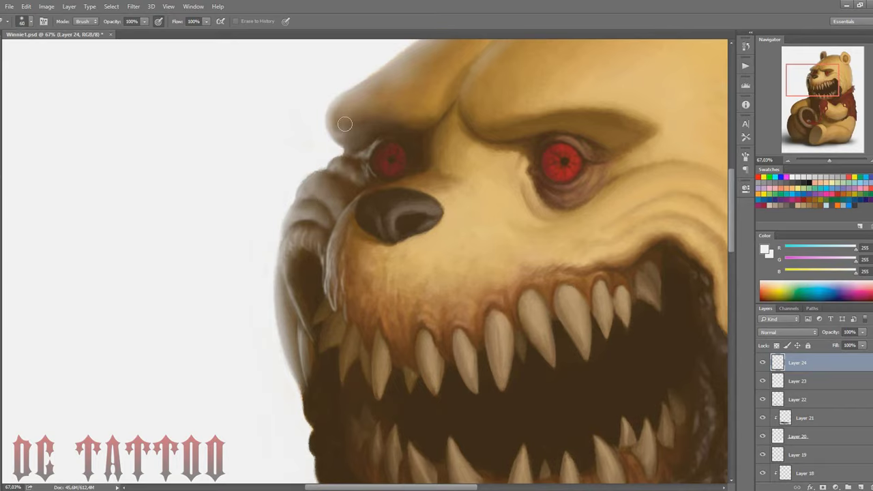
key(bracketleft)
key(bracketleft)
mouse_move(298, 334)
mouse_down()
mouse_move(316, 375)
mouse_move(308, 315)
mouse_up()
key(b)
drag(821, 75, 827, 59)
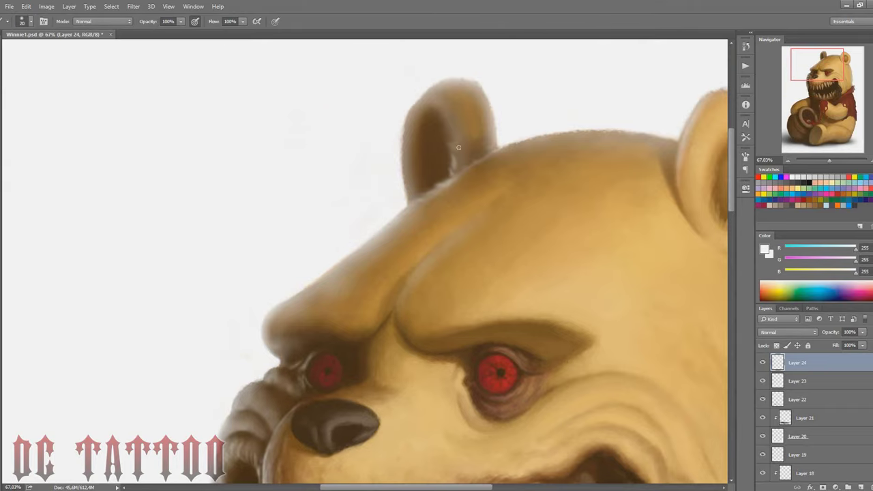
Paint light strokes inside the left ear, erasing back to history where needed.
mouse_move(435, 130)
mouse_down()
mouse_move(433, 111)
mouse_move(439, 167)
mouse_up()
key(bracketright)
key(bracketright)
key(e)
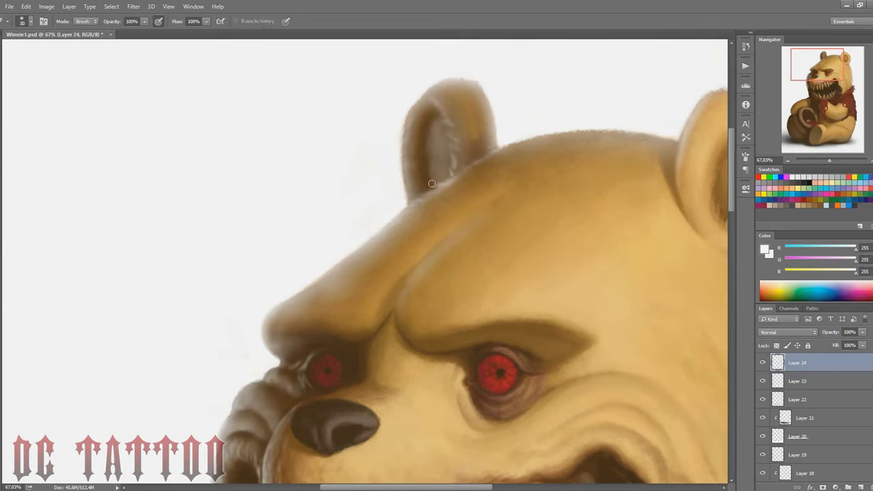
key(b)
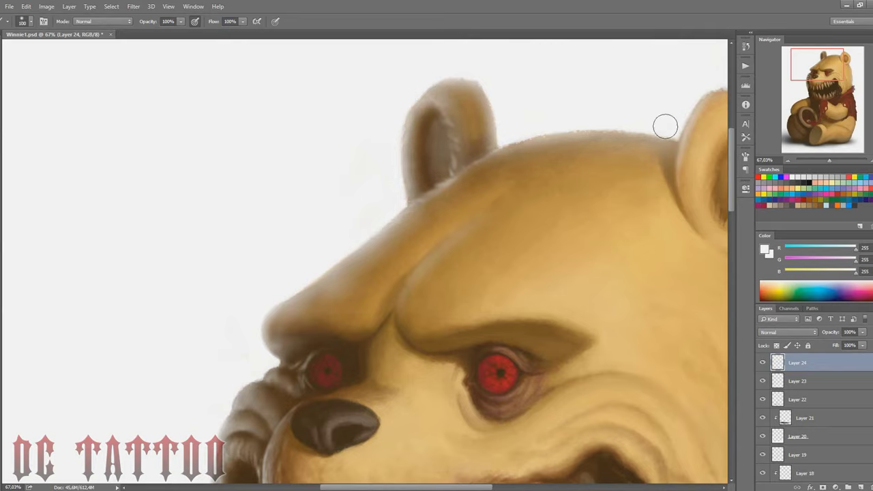
key(e)
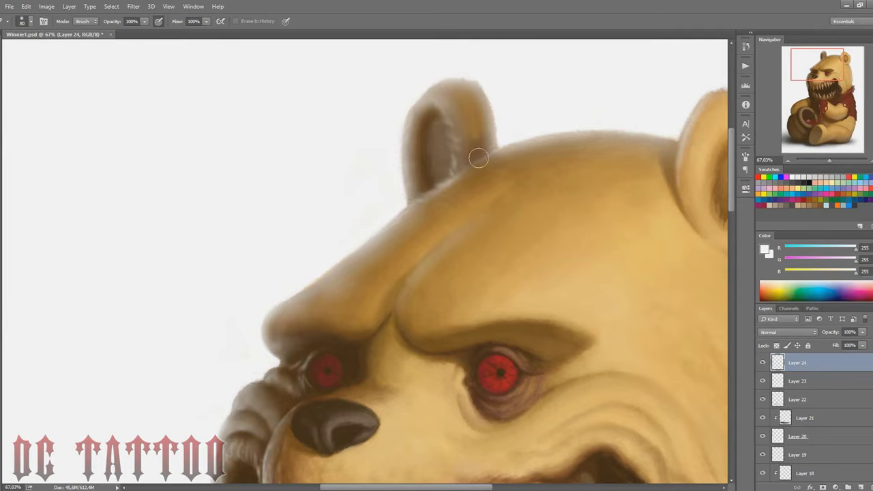
key(b)
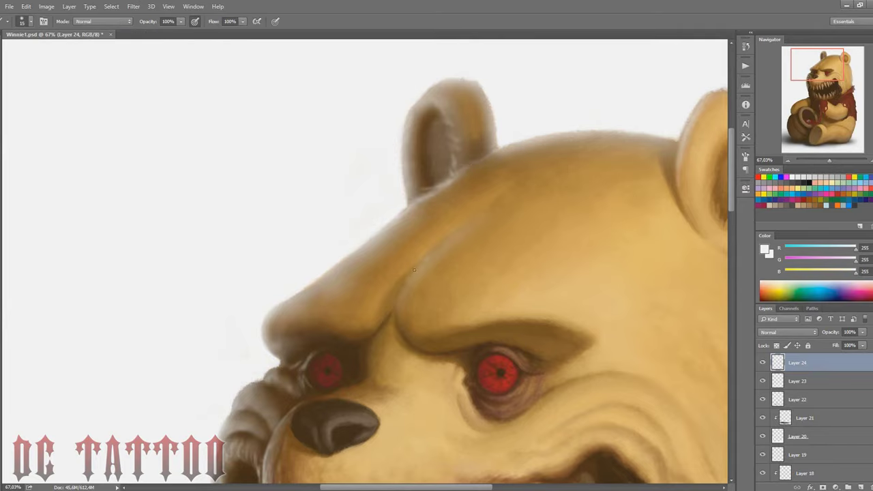
Highlight the right edge of the left eye.
drag(848, 79, 844, 93)
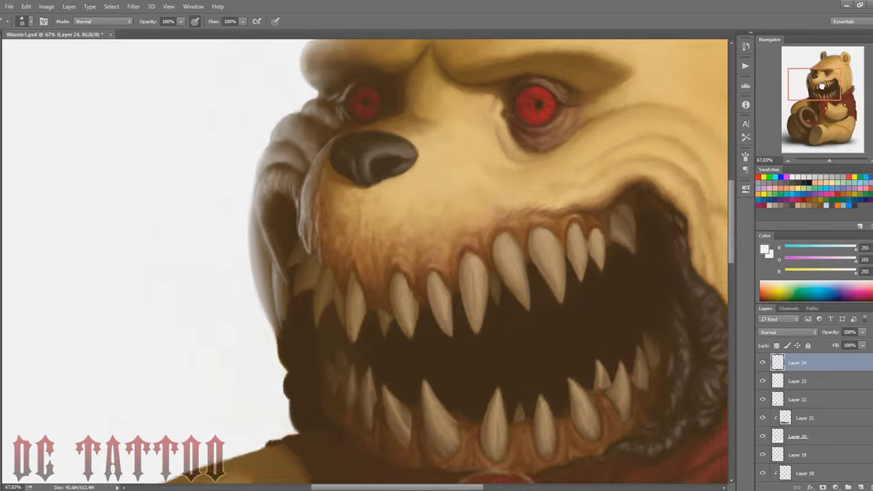
key(bracketright)
key(bracketright)
key(bracketright)
key(bracketright)
mouse_move(407, 205)
mouse_down()
mouse_move(405, 172)
mouse_move(338, 158)
mouse_up()
key(bracketright)
key(bracketright)
key(bracketright)
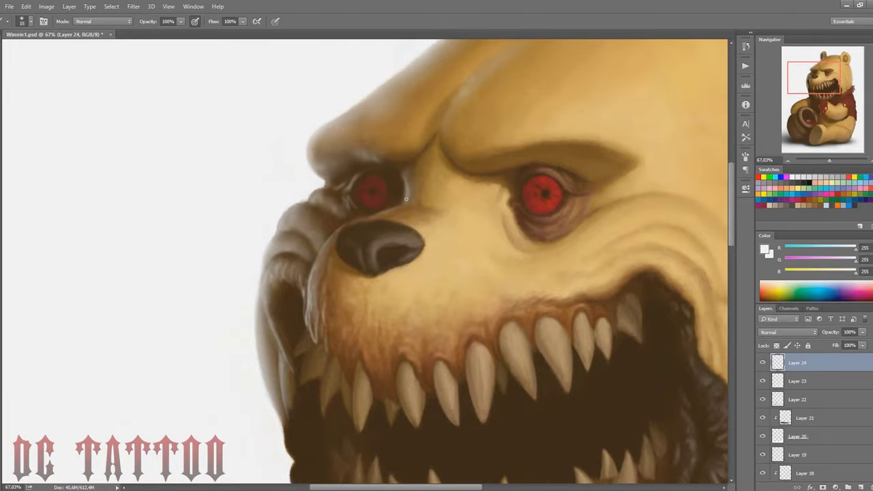
Add a light fur stroke along the snout's left edge.
key(e)
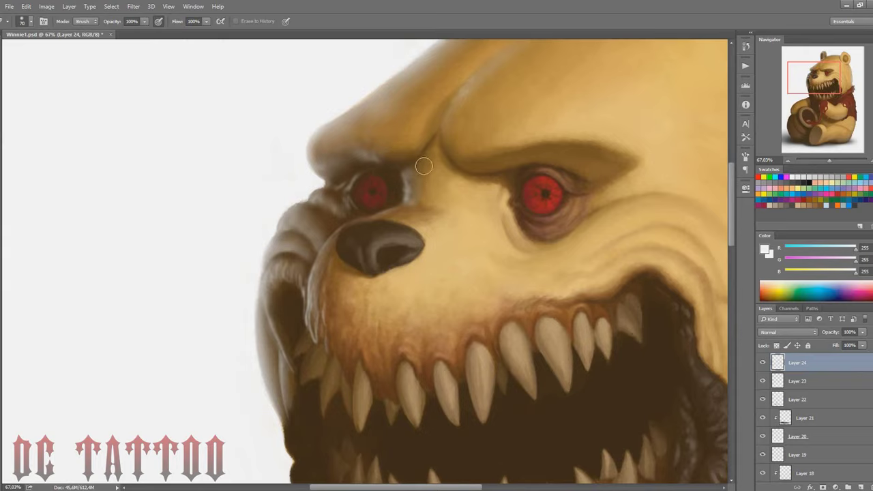
key(b)
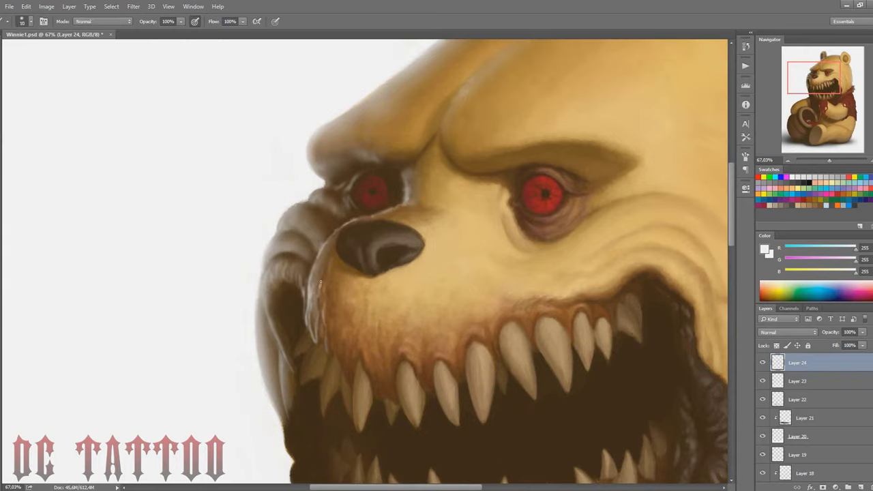
key(bracketright)
drag(319, 300, 326, 266)
drag(823, 77, 818, 107)
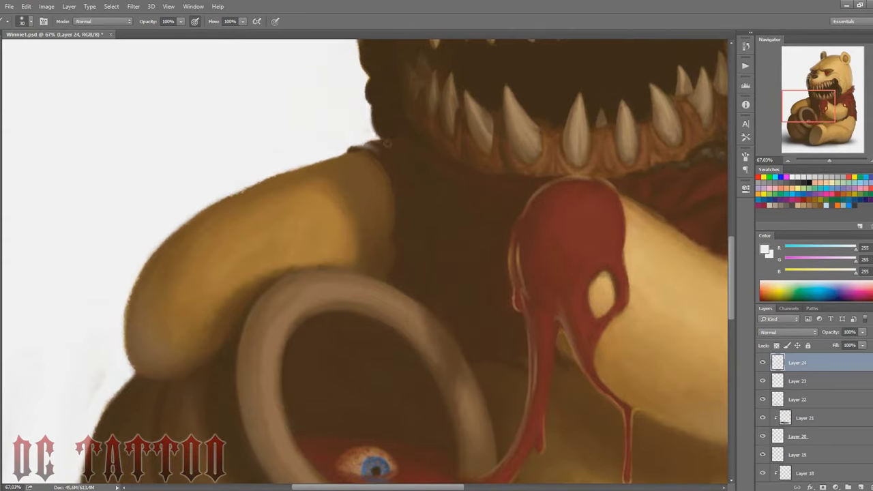
Smooth the shoulder's top and left edges with brush strokes, erasing stray paint at the lower left.
key(e)
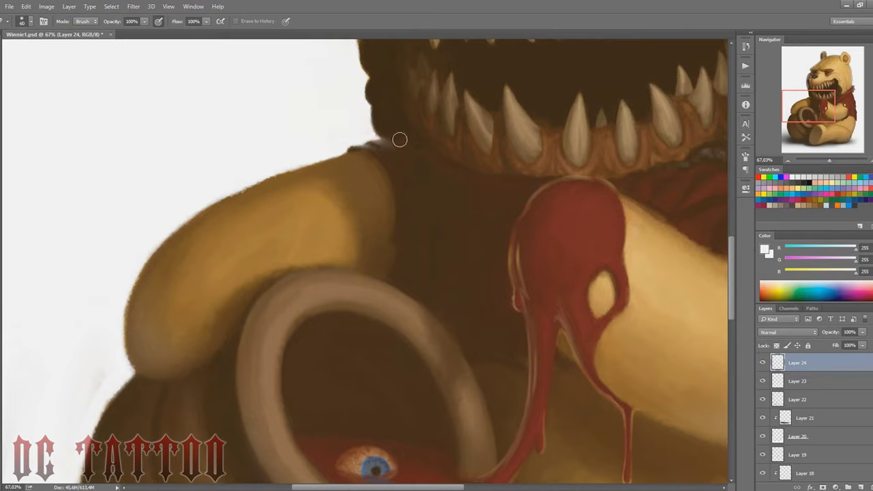
key(bracketright)
key(bracketright)
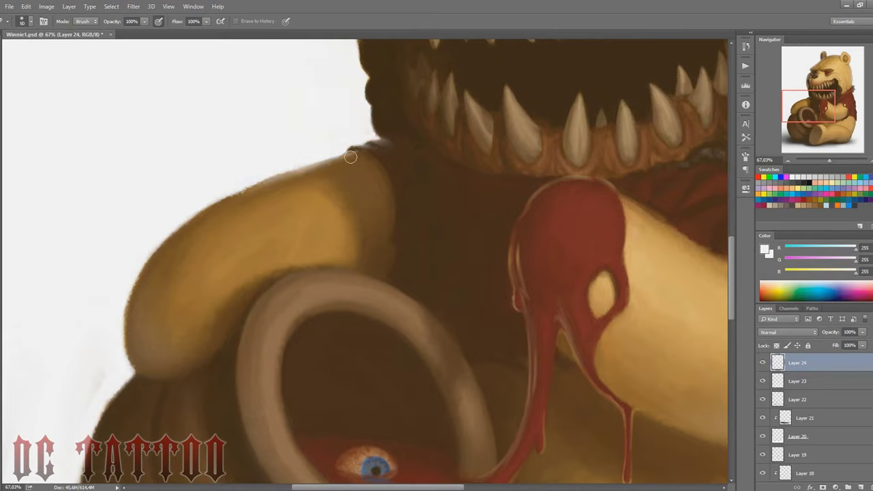
key(b)
key(bracketright)
key(bracketright)
key(bracketright)
mouse_move(157, 229)
mouse_down()
mouse_move(255, 171)
mouse_move(221, 203)
mouse_up()
drag(154, 252, 121, 345)
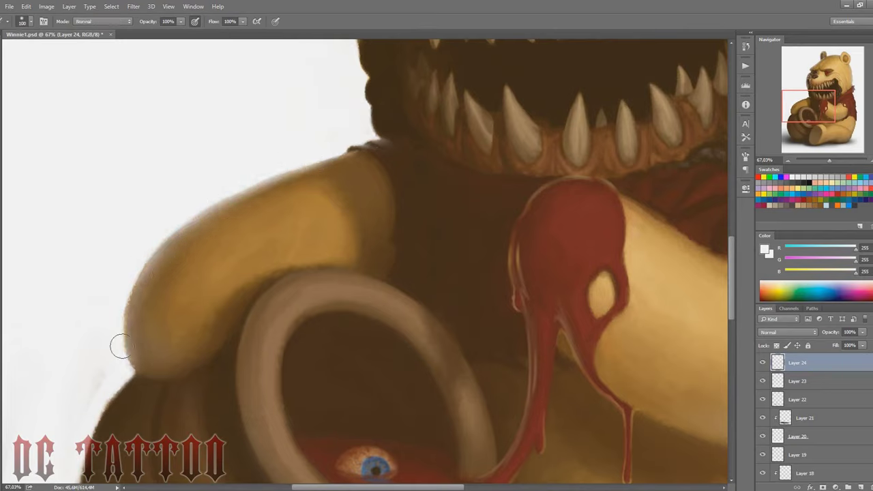
key(bracketleft)
key(bracketleft)
key(bracketleft)
drag(129, 306, 189, 225)
drag(133, 368, 125, 308)
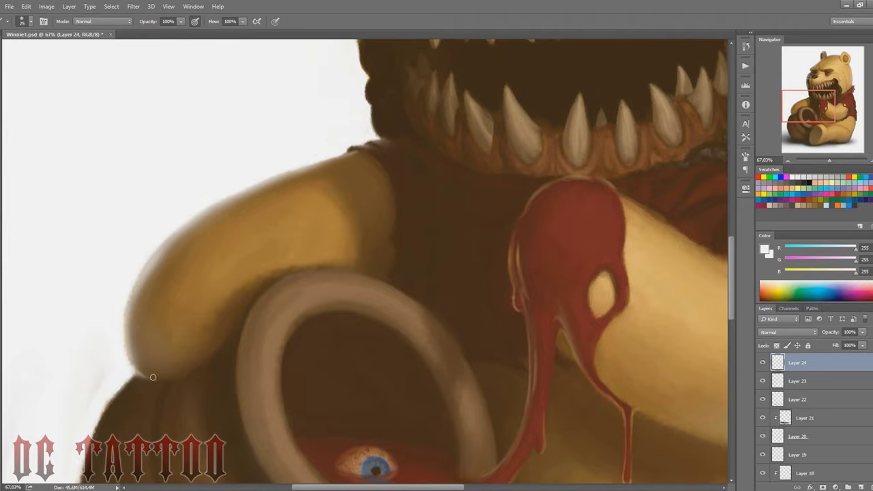
drag(153, 377, 146, 364)
key(e)
drag(142, 290, 160, 255)
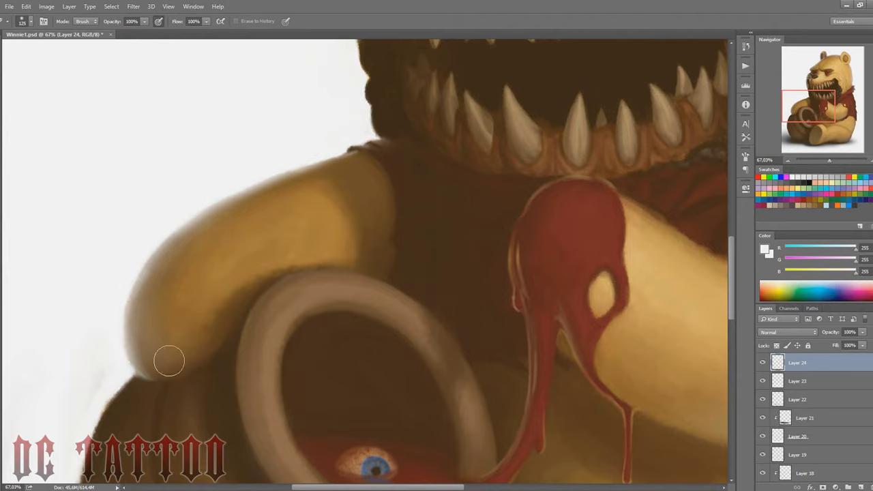
Smooth the honey pot's upper-left edge and brighten it up to the shoulder.
key(b)
key(bracketright)
key(bracketright)
scroll(106, 185, down, 5)
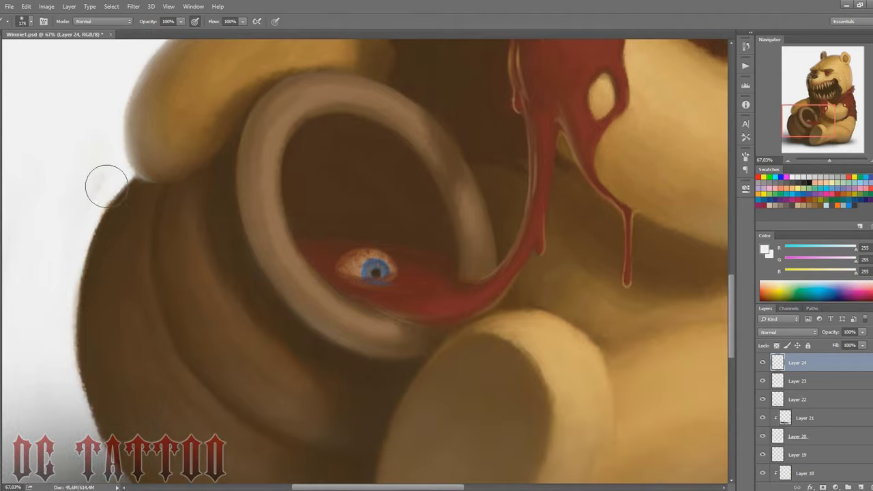
key(bracketleft)
key(bracketleft)
key(bracketleft)
mouse_move(96, 173)
mouse_down()
mouse_move(126, 204)
mouse_move(89, 259)
mouse_up()
drag(109, 204, 78, 327)
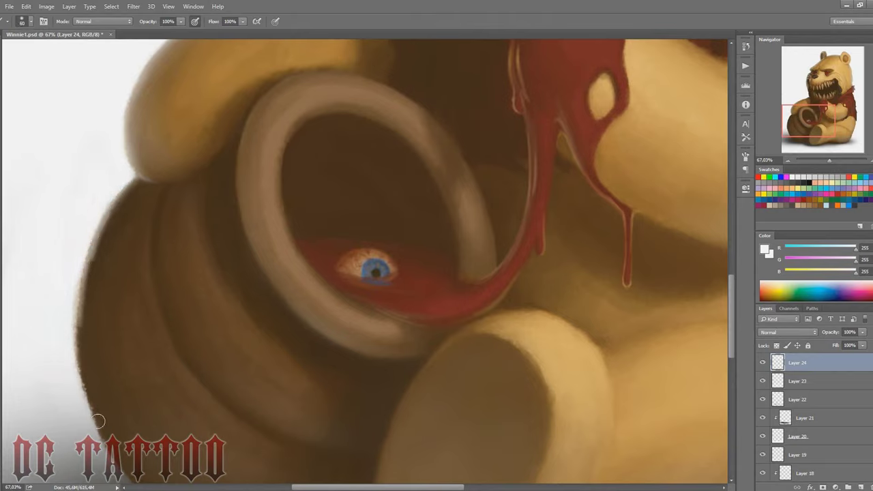
key(bracketleft)
key(bracketleft)
key(bracketleft)
mouse_move(99, 421)
mouse_down()
mouse_move(120, 171)
mouse_move(166, 190)
mouse_move(153, 225)
mouse_move(160, 198)
mouse_up()
Broaden the highlight down the pot's left edge, then soften it with the eraser.
key(bracketright)
mouse_move(171, 341)
mouse_down()
mouse_move(155, 223)
mouse_move(167, 319)
mouse_up()
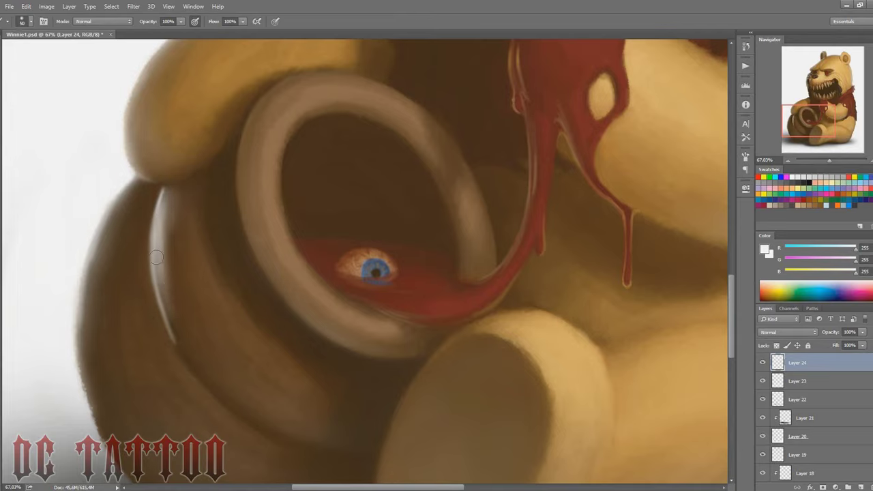
key(bracketright)
key(bracketright)
key(bracketright)
mouse_move(160, 194)
mouse_down()
mouse_move(198, 378)
mouse_move(160, 195)
mouse_move(169, 296)
mouse_move(189, 350)
mouse_up()
key(bracketright)
mouse_move(166, 302)
mouse_down()
mouse_move(195, 363)
mouse_move(164, 191)
mouse_move(159, 311)
mouse_up()
key(e)
mouse_move(164, 177)
mouse_down()
mouse_move(218, 400)
mouse_move(222, 296)
mouse_move(165, 186)
mouse_move(134, 213)
mouse_move(86, 333)
mouse_up()
Paint light strokes along the pot's outer left edge.
key(b)
key(bracketright)
key(bracketright)
key(bracketright)
drag(89, 304, 148, 193)
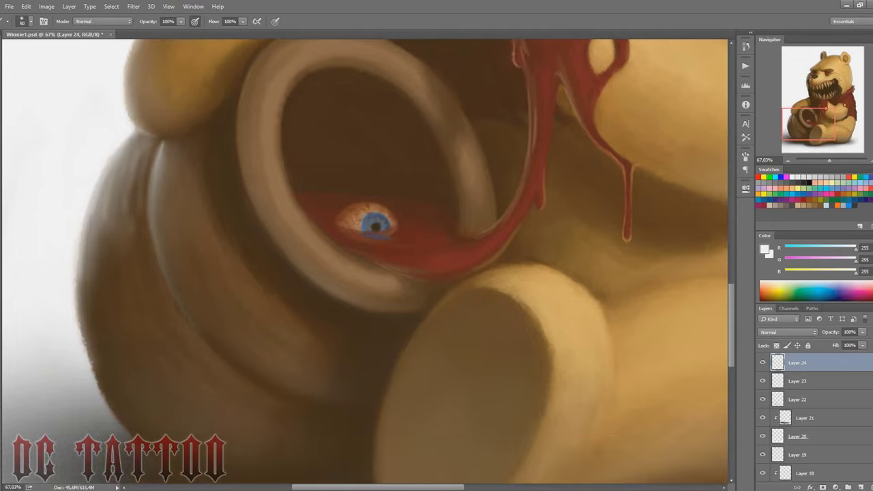
drag(341, 287, 439, 239)
key(bracketleft)
key(bracketleft)
key(bracketleft)
mouse_move(177, 286)
mouse_down()
mouse_move(178, 348)
mouse_move(227, 425)
mouse_move(197, 265)
mouse_move(188, 321)
mouse_up()
key(bracketright)
key(bracketright)
key(bracketright)
drag(184, 245, 184, 331)
Add several light streaks, including a broader one, across the pot's left side.
key(bracketleft)
key(bracketleft)
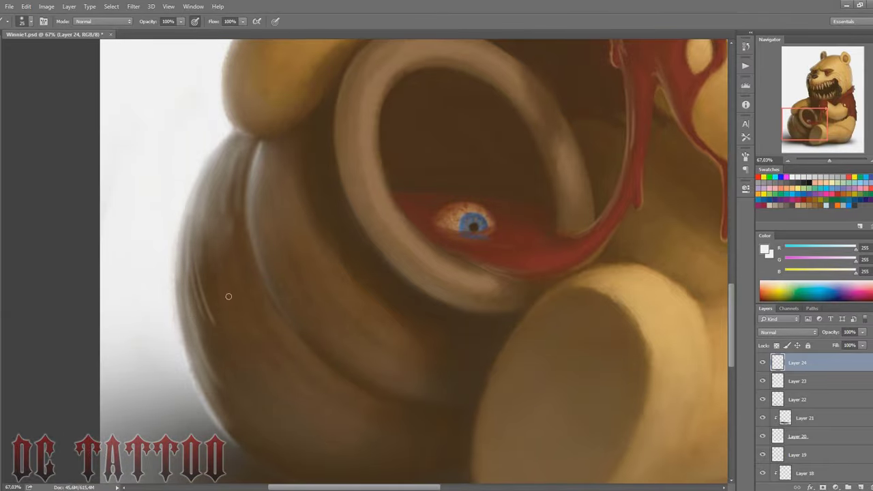
drag(251, 359, 214, 240)
drag(220, 293, 225, 202)
drag(272, 230, 264, 148)
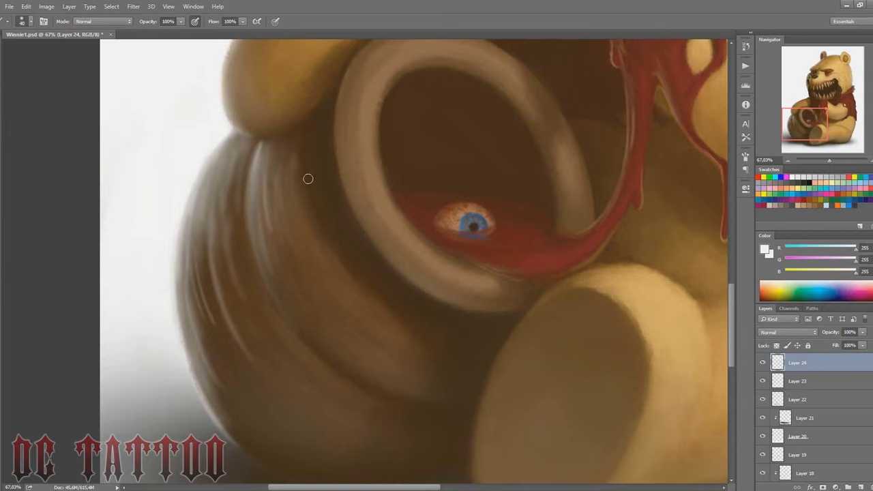
drag(239, 215, 226, 300)
key(bracketright)
key(bracketright)
key(bracketright)
mouse_move(248, 158)
mouse_down()
mouse_move(223, 198)
mouse_move(199, 372)
mouse_up()
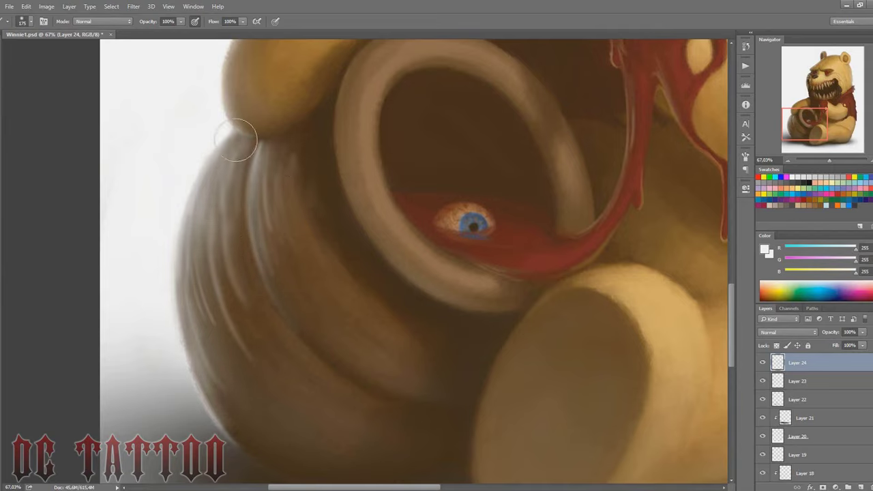
Add three more light streaks along the pot's left edge.
key(e)
key(b)
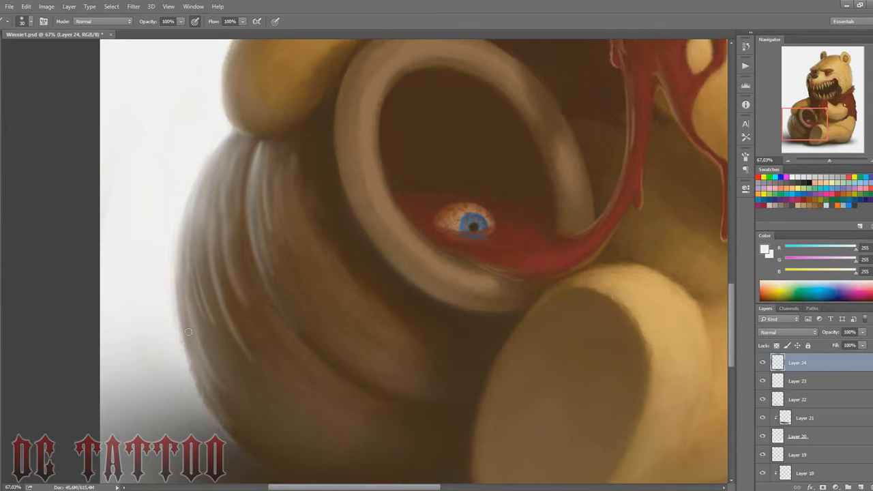
key(bracketright)
key(bracketright)
key(bracketright)
drag(186, 338, 184, 287)
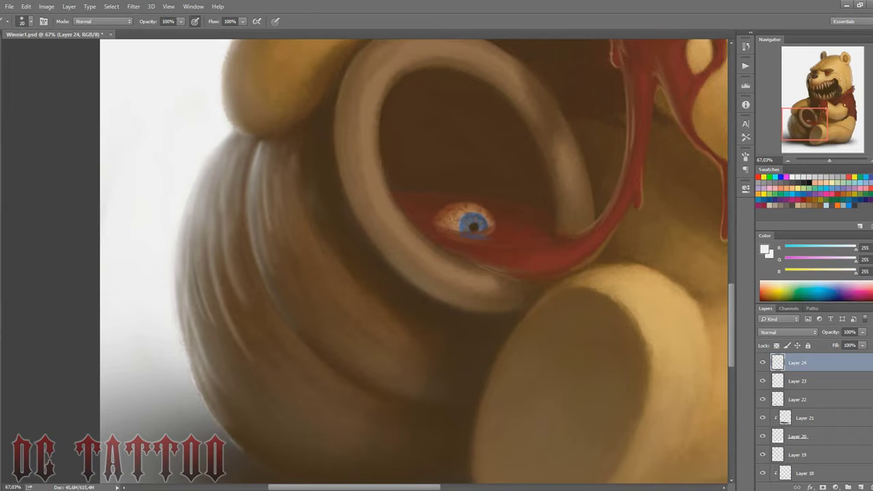
drag(204, 317, 194, 232)
drag(232, 171, 234, 312)
Partly erase the pot's light streaks to break them up with darker strands.
key(e)
key(bracketleft)
key(bracketleft)
key(bracketleft)
drag(257, 139, 248, 210)
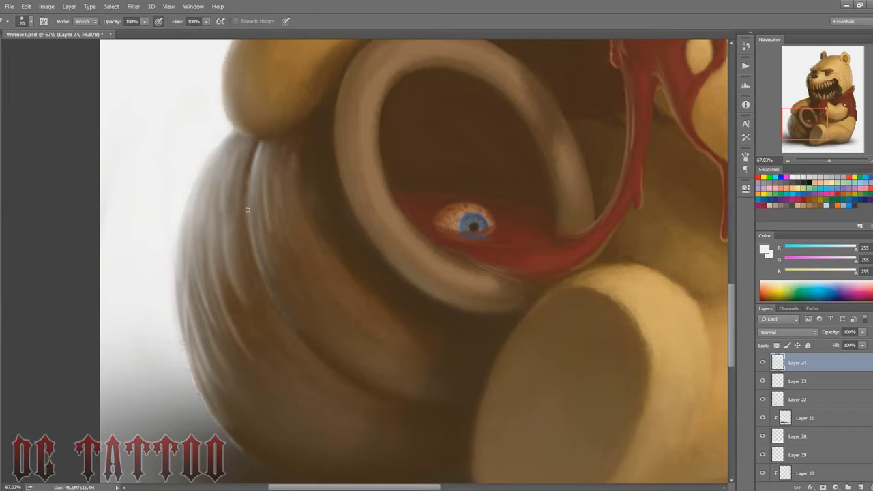
mouse_move(235, 279)
mouse_down()
mouse_move(221, 177)
mouse_move(213, 313)
mouse_move(195, 241)
mouse_up()
key(bracketleft)
key(bracketleft)
key(bracketright)
key(bracketright)
key(bracketright)
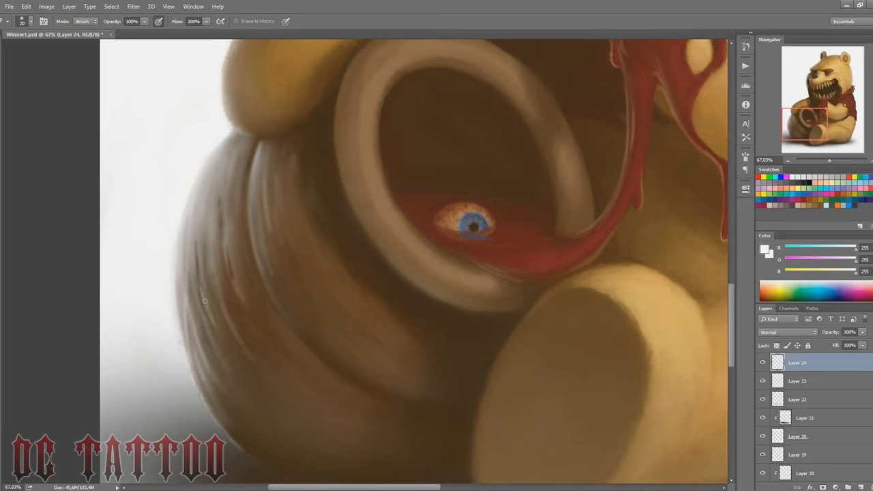
drag(195, 347, 212, 389)
key(bracketright)
key(bracketright)
mouse_move(206, 232)
mouse_down()
mouse_move(199, 192)
mouse_move(230, 165)
mouse_up()
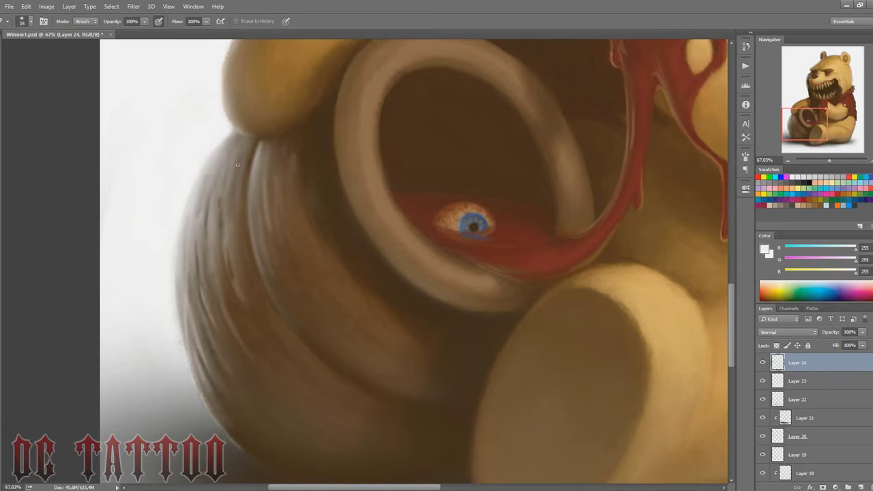
drag(268, 235, 264, 179)
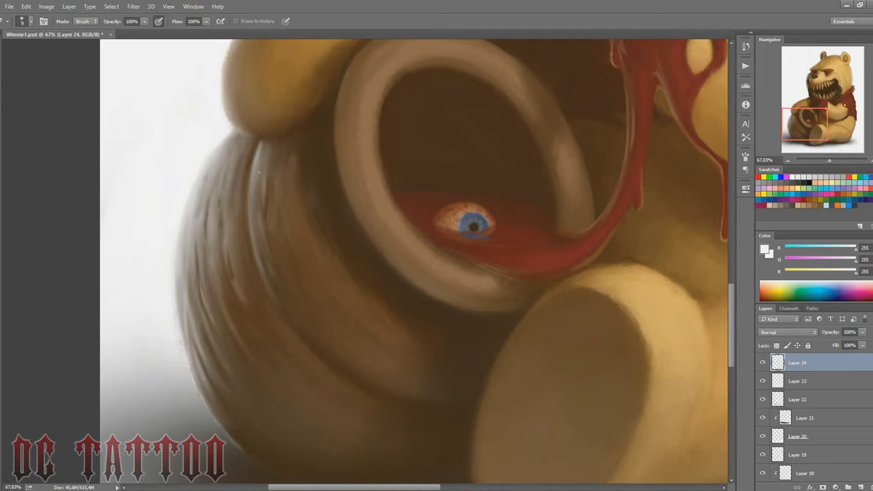
key(bracketleft)
key(bracketleft)
Paint fine light streaks along the pot's inner ridge and left edge.
key(b)
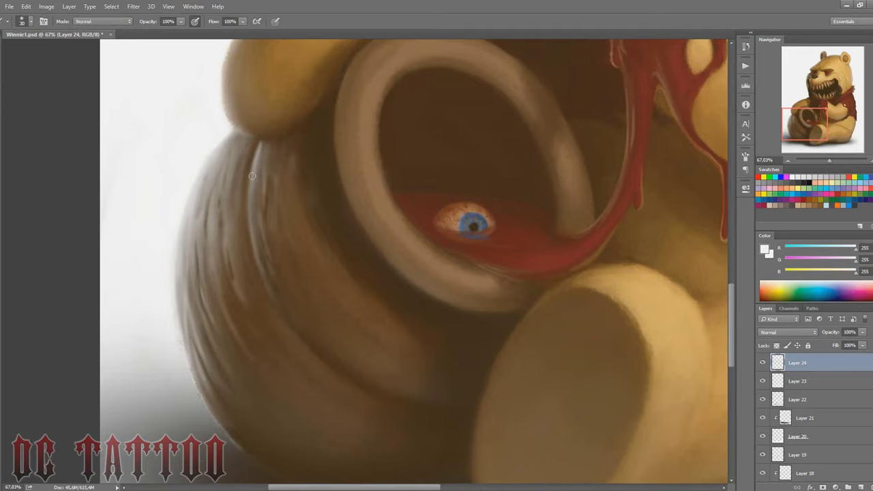
drag(254, 223, 265, 174)
drag(210, 213, 217, 187)
drag(231, 228, 240, 179)
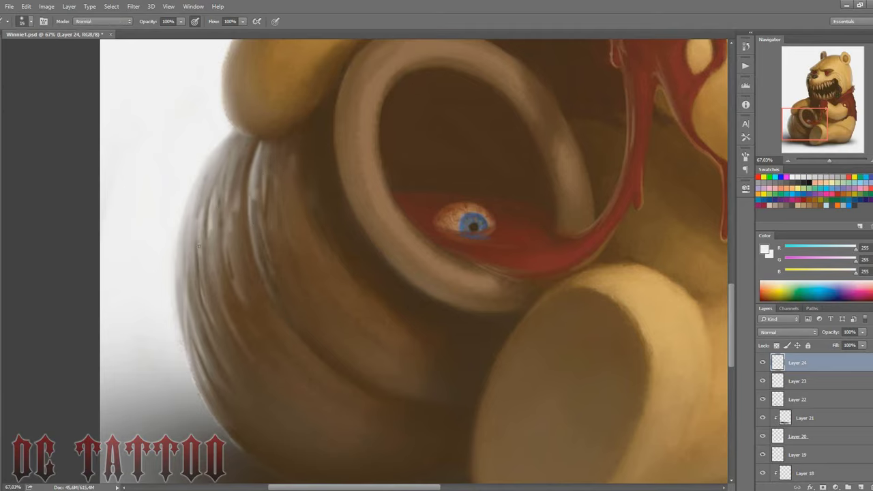
key(bracketright)
key(bracketright)
drag(191, 263, 213, 176)
drag(197, 245, 187, 197)
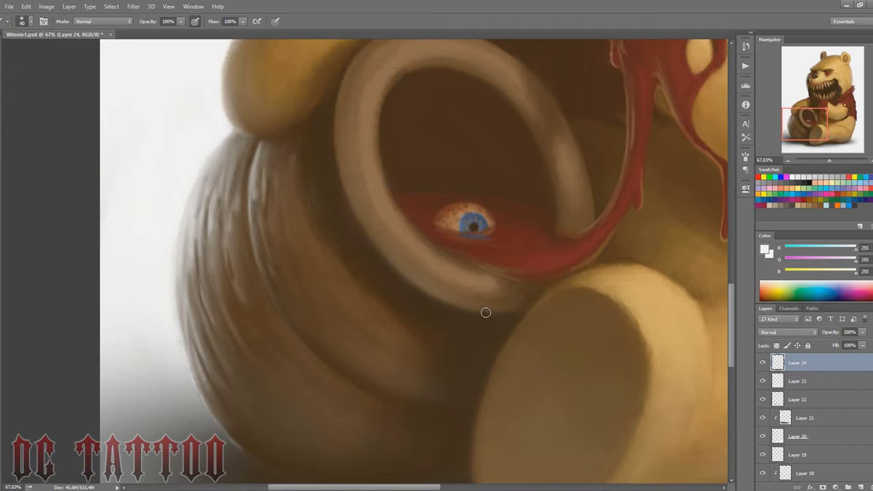
key(bracketleft)
key(bracketleft)
mouse_move(208, 246)
mouse_down()
mouse_move(211, 219)
mouse_move(195, 225)
mouse_up()
Add more light streaks on the pot's upper-left and top-left areas.
drag(229, 189, 209, 283)
drag(209, 233, 197, 326)
key(bracketright)
key(bracketright)
key(bracketright)
drag(195, 199, 238, 184)
key(bracketleft)
key(bracketleft)
key(bracketleft)
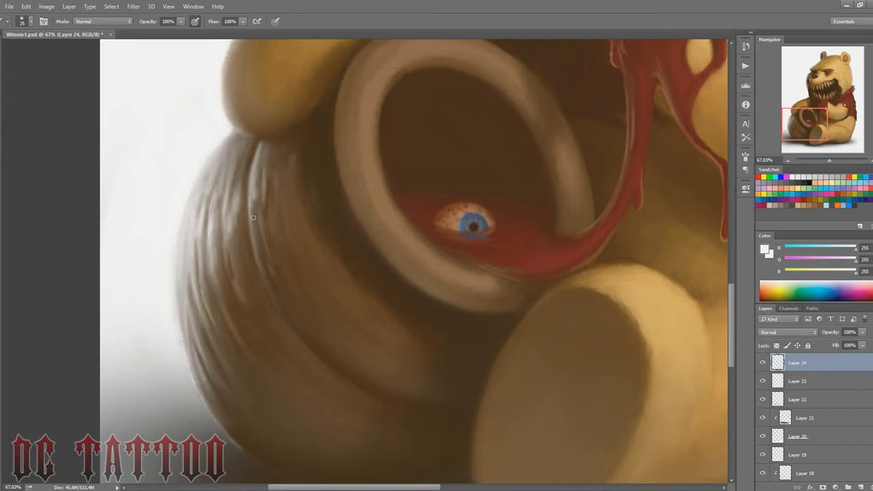
drag(253, 231, 269, 170)
mouse_move(279, 205)
mouse_down()
mouse_move(276, 172)
mouse_move(246, 133)
mouse_up()
key(bracketleft)
drag(240, 174, 256, 131)
key(bracketright)
key(bracketright)
key(bracketright)
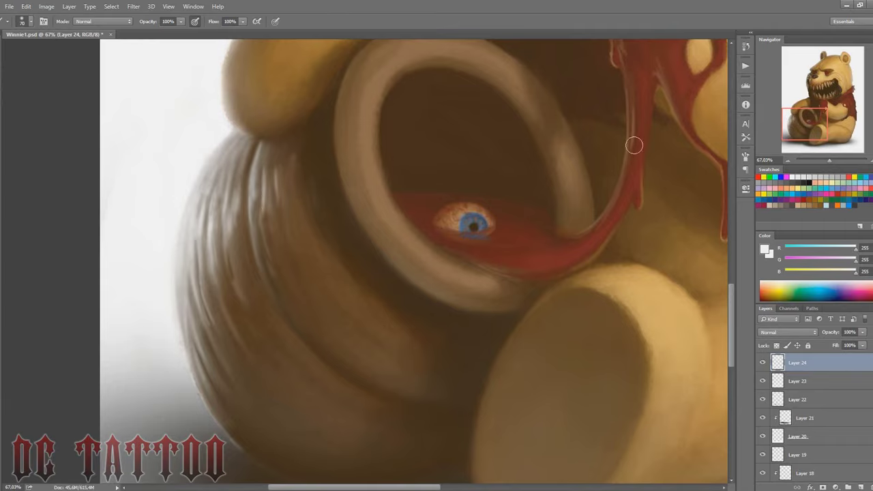
drag(805, 124, 819, 113)
Paint soft thin highlights along the foot's left, right and lower-right edges.
key(bracketleft)
key(bracketleft)
key(bracketleft)
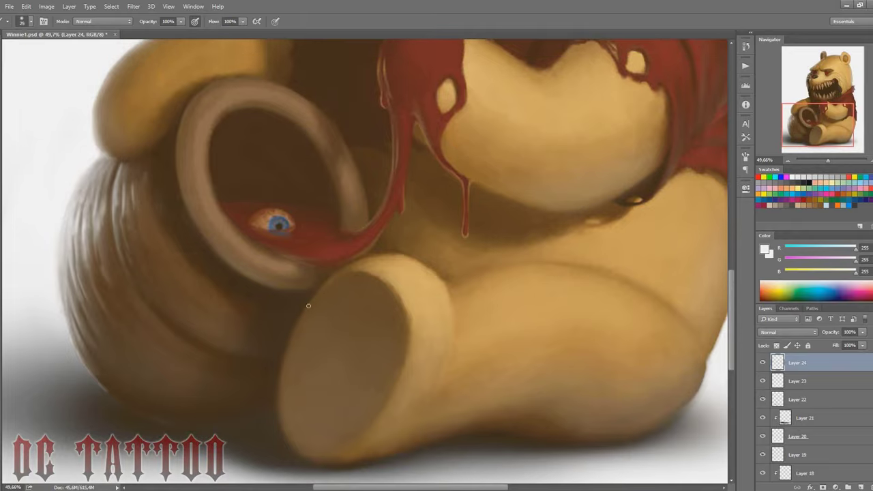
mouse_move(306, 304)
mouse_down()
mouse_move(282, 443)
mouse_move(317, 298)
mouse_up()
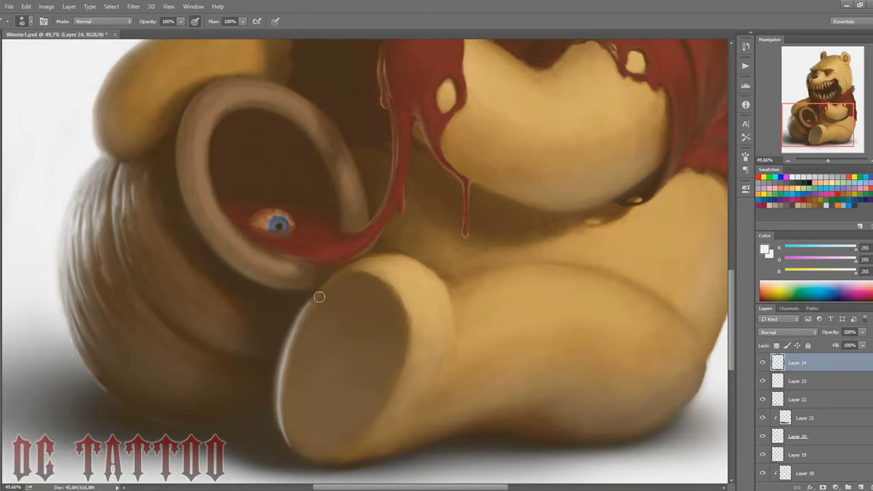
key(bracketright)
key(bracketright)
key(bracketright)
mouse_move(292, 452)
mouse_down()
mouse_move(282, 357)
mouse_move(282, 405)
mouse_move(282, 369)
mouse_up()
key(bracketleft)
key(bracketleft)
key(bracketleft)
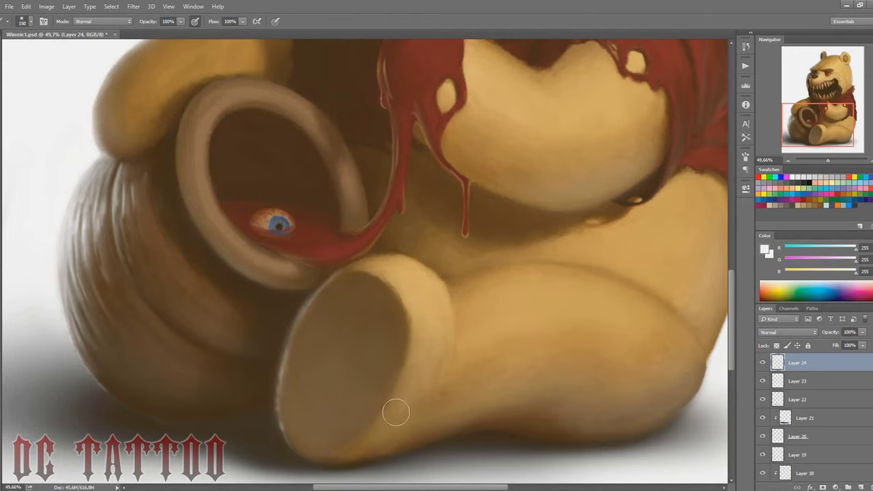
drag(450, 368, 457, 300)
key(e)
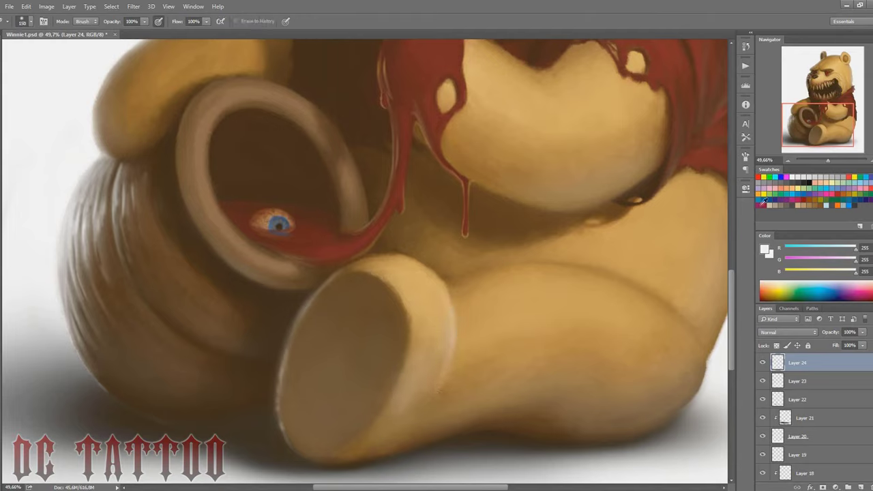
key(b)
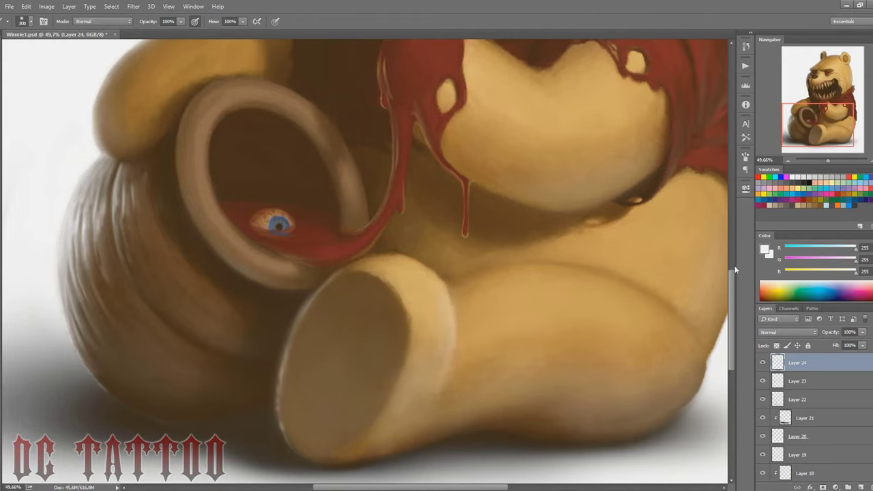
scroll(597, 332, down, 1)
scroll(597, 332, right, 3)
key(])
key(])
key(])
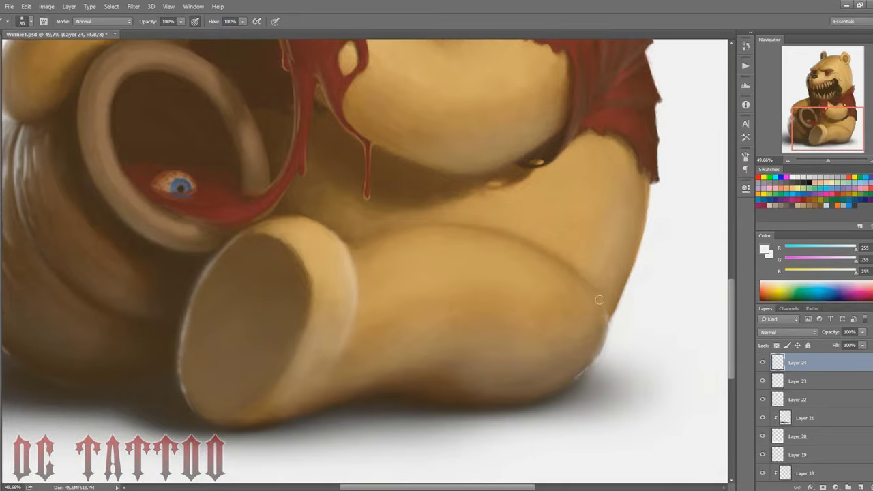
drag(588, 361, 600, 300)
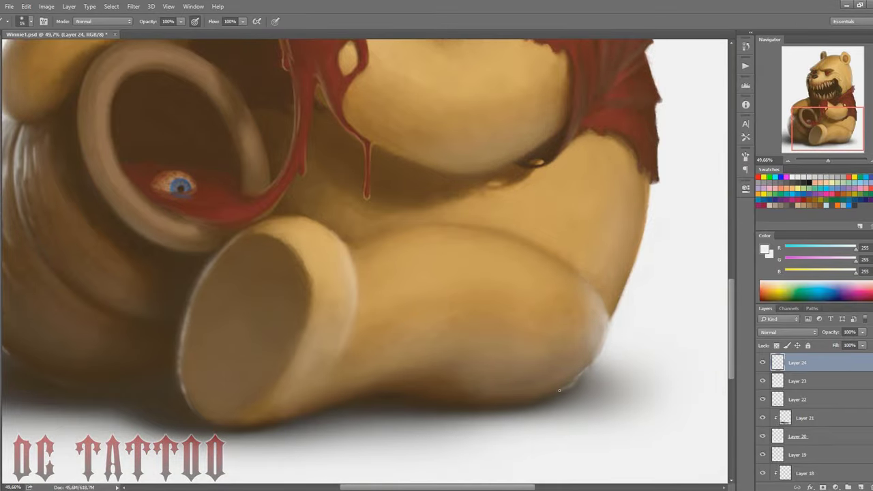
Soften the shirt's right edge with short white strokes.
key(e)
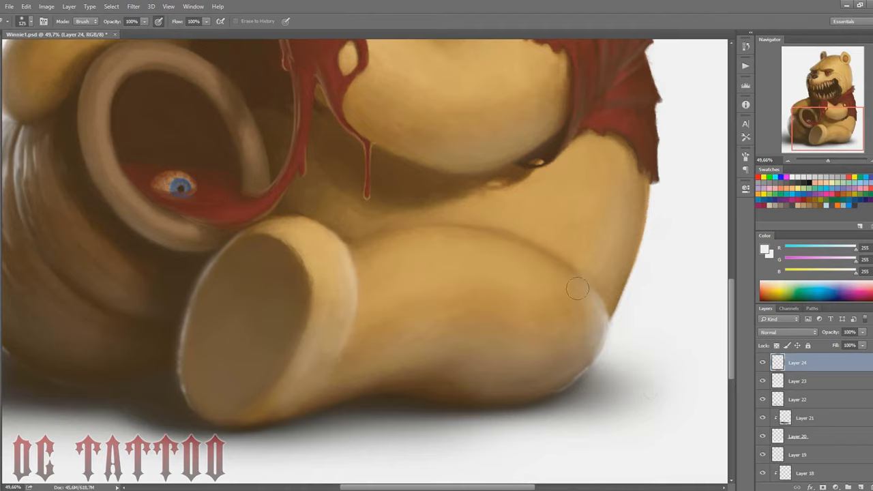
key(b)
key(bracketleft)
key(bracketleft)
key(bracketleft)
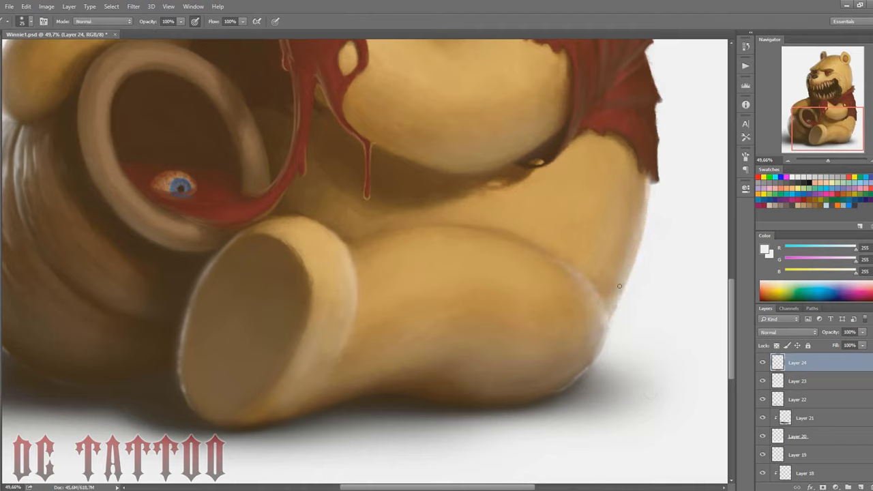
scroll(627, 293, up, 4)
key(e)
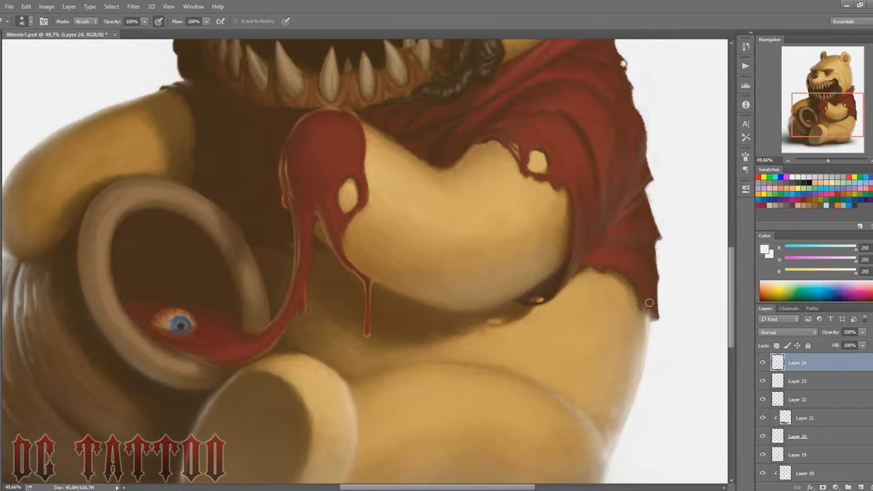
key(b)
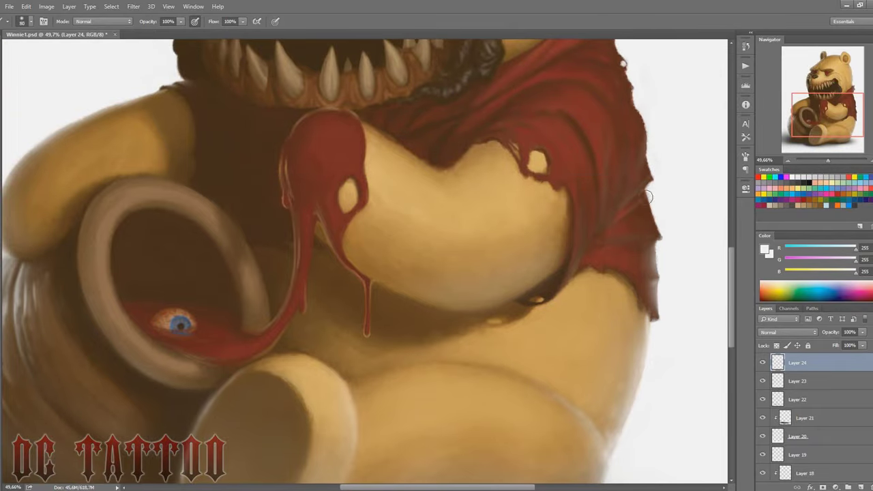
drag(649, 196, 654, 193)
key(e)
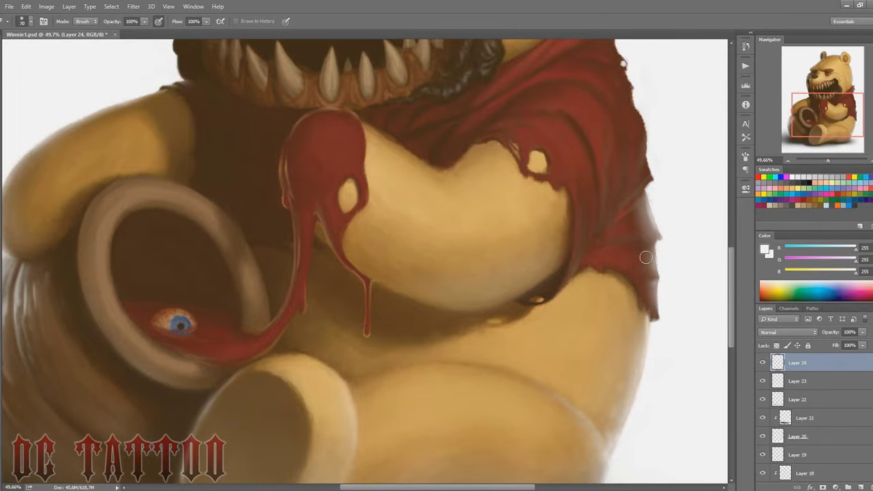
key(b)
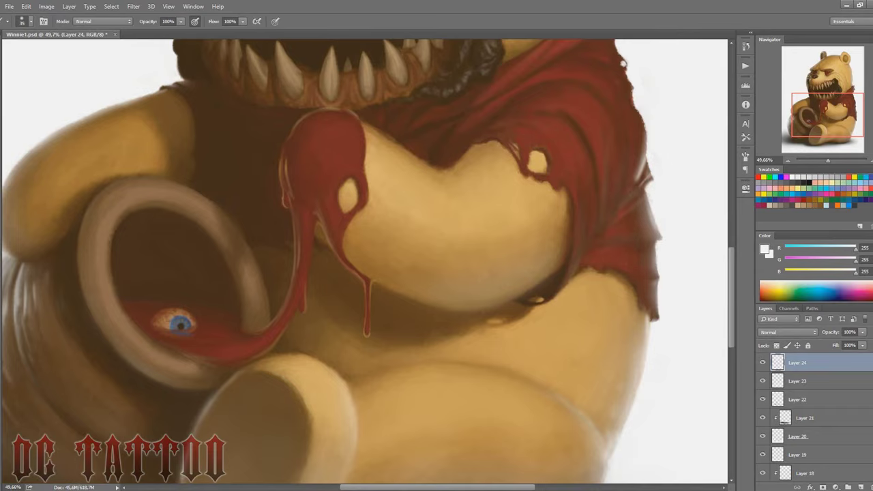
key(e)
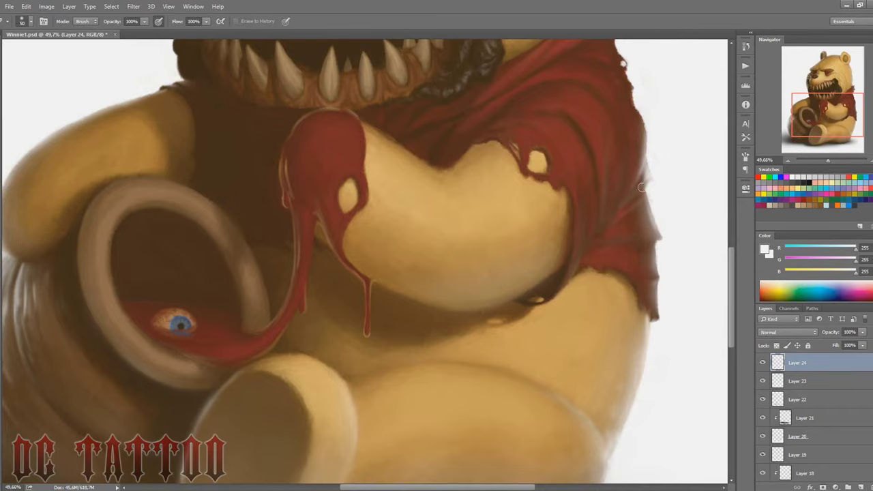
key(b)
scroll(643, 253, up, 5)
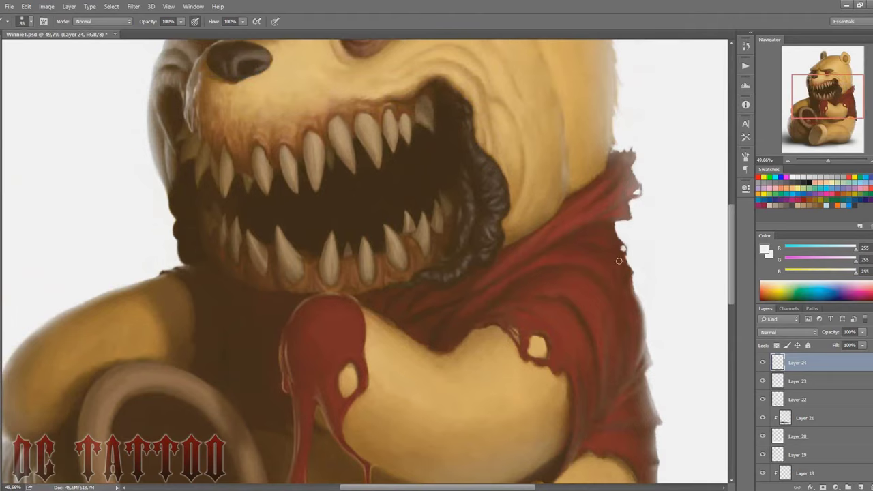
key(bracketleft)
key(bracketleft)
Paint white light down the shirt's right edge and fold up to the collar.
mouse_move(618, 260)
mouse_down()
mouse_move(627, 360)
mouse_move(615, 337)
mouse_up()
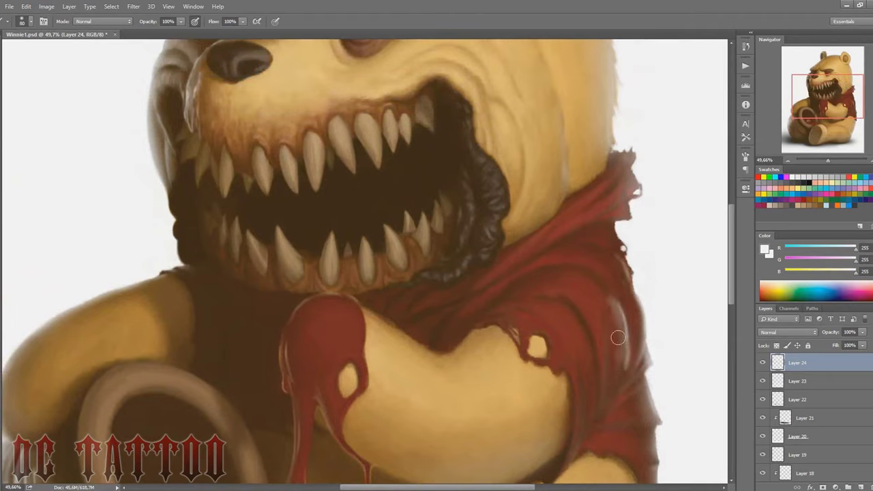
key(bracketright)
key(bracketright)
key(bracketright)
drag(604, 293, 605, 389)
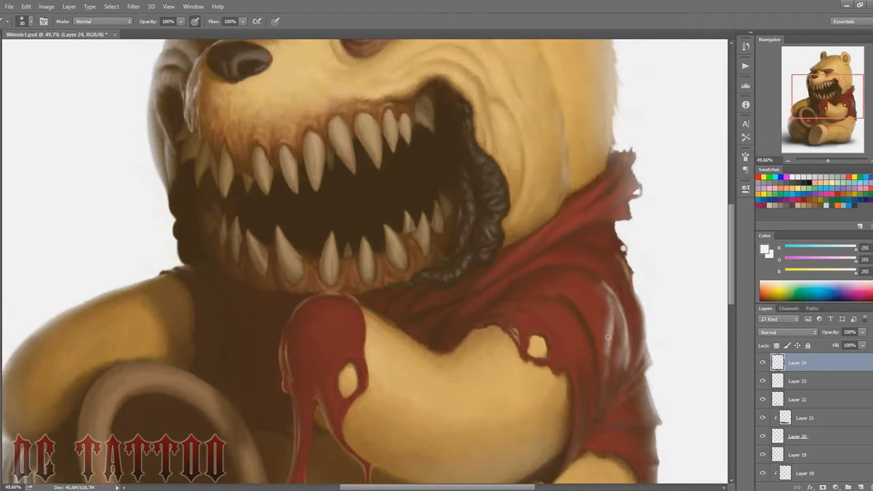
mouse_move(593, 275)
mouse_down()
mouse_move(620, 351)
mouse_move(610, 304)
mouse_move(589, 270)
mouse_move(631, 310)
mouse_move(640, 356)
mouse_up()
key(e)
key(b)
mouse_move(613, 238)
mouse_down()
mouse_move(625, 290)
mouse_move(580, 248)
mouse_move(631, 304)
mouse_up()
key(bracketright)
key(bracketright)
key(bracketright)
Erase the highlights on the shirt's right fold with a large eraser.
key(e)
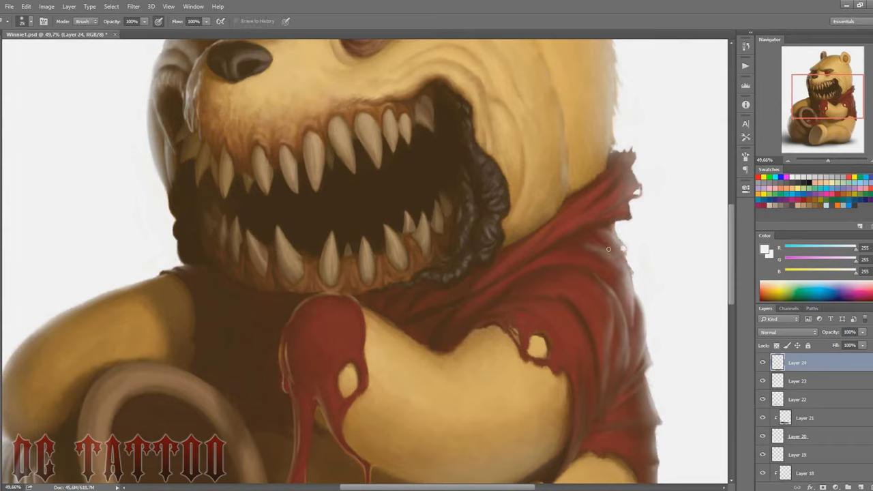
key(bracketright)
key(bracketright)
key(bracketright)
drag(624, 252, 630, 353)
key(bracketleft)
key(bracketleft)
key(bracketleft)
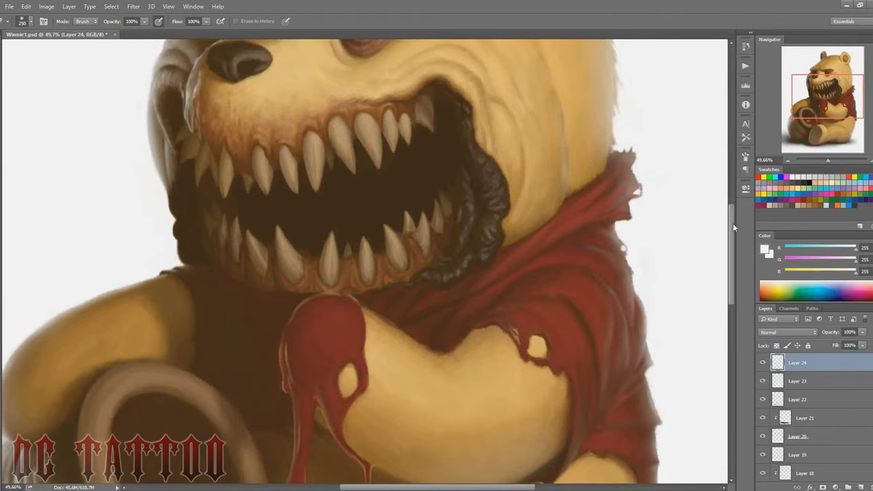
scroll(628, 327, down, 5)
scroll(607, 88, up, 6)
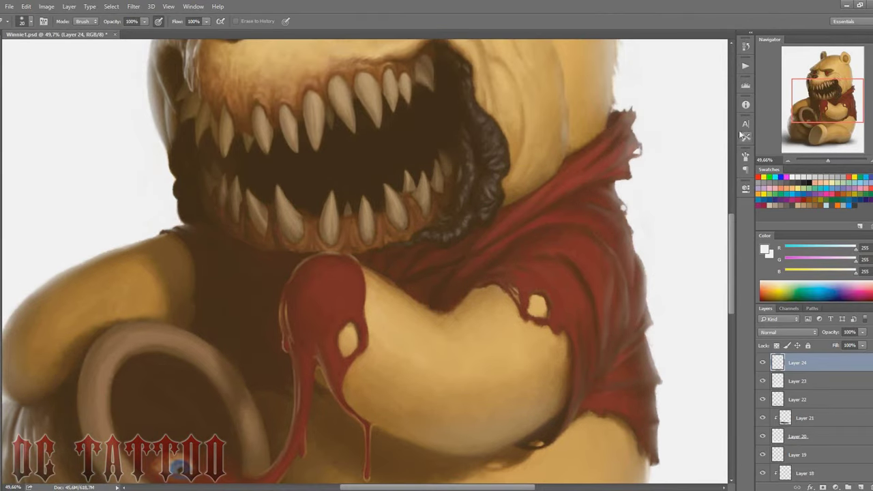
Move the view back to the blood and honey pot and create Layer 25 for highlights.
key(b)
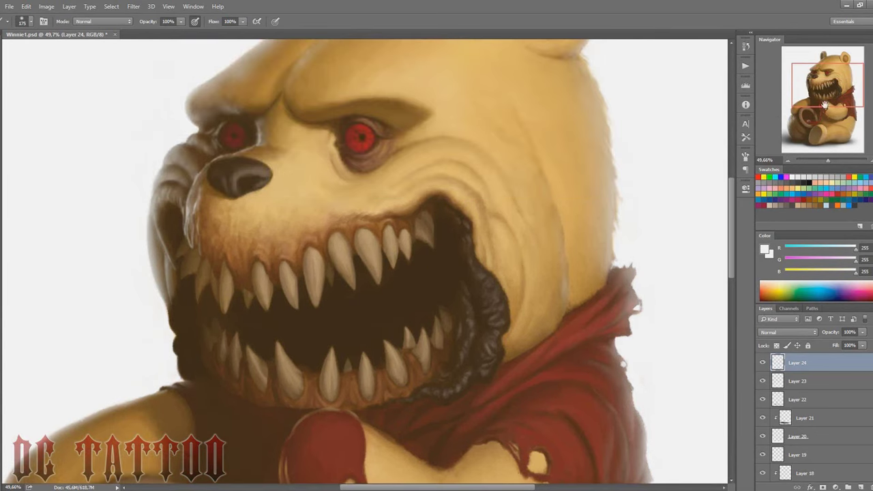
drag(831, 98, 821, 112)
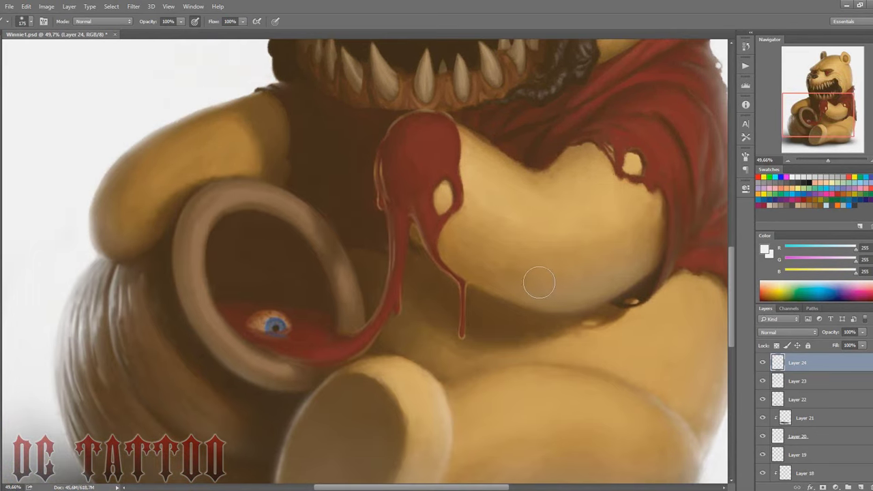
right_click(539, 275)
key(ctrl+shift+n)
Confirm the new layer and paint a thin white highlight down the blood strand's left edge.
key(Return)
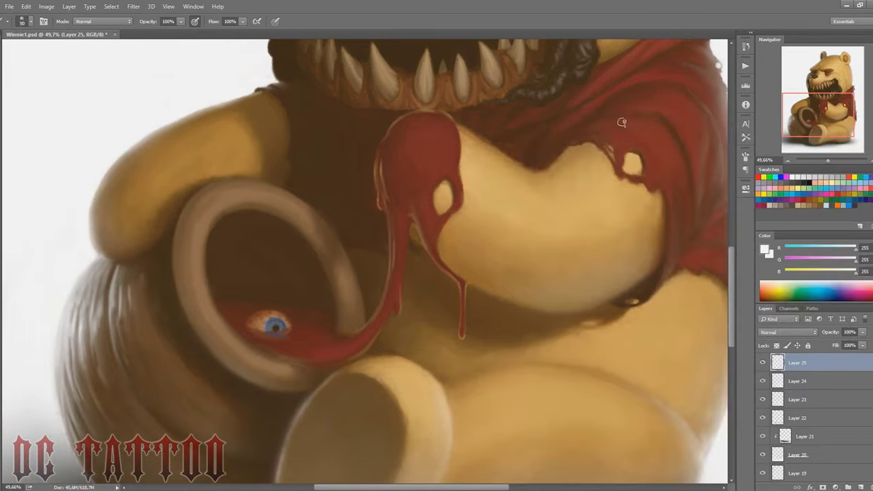
scroll(560, 239, up, 2)
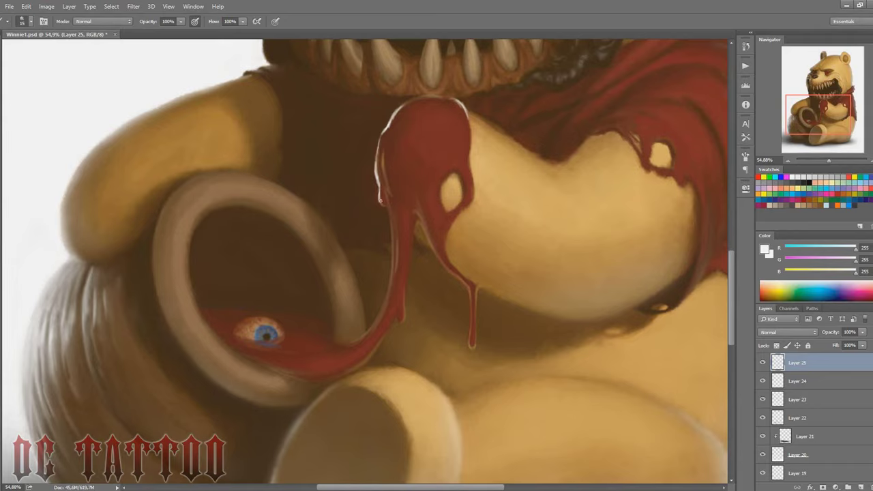
drag(387, 200, 393, 248)
drag(387, 205, 393, 274)
key(bracketright)
Sample tan, dark brown and red-brown tones from the painting, shrinking the brush.
alt+click(472, 191)
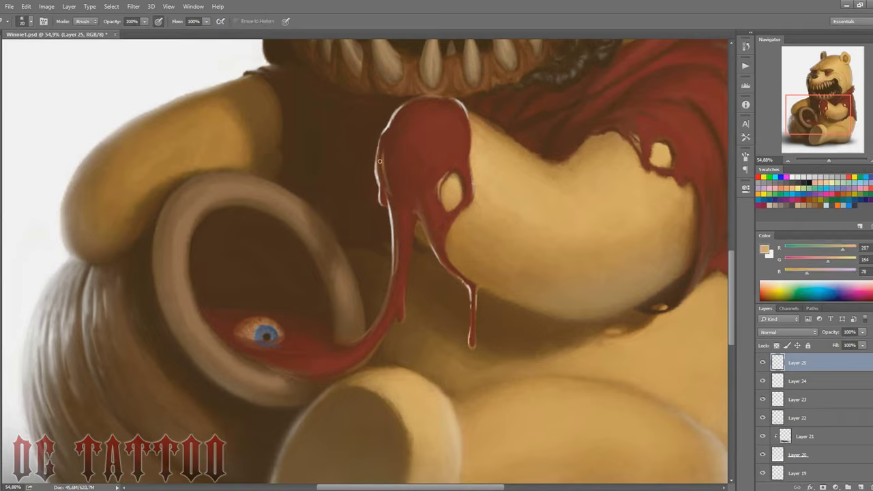
alt+click(447, 178)
key(bracketleft)
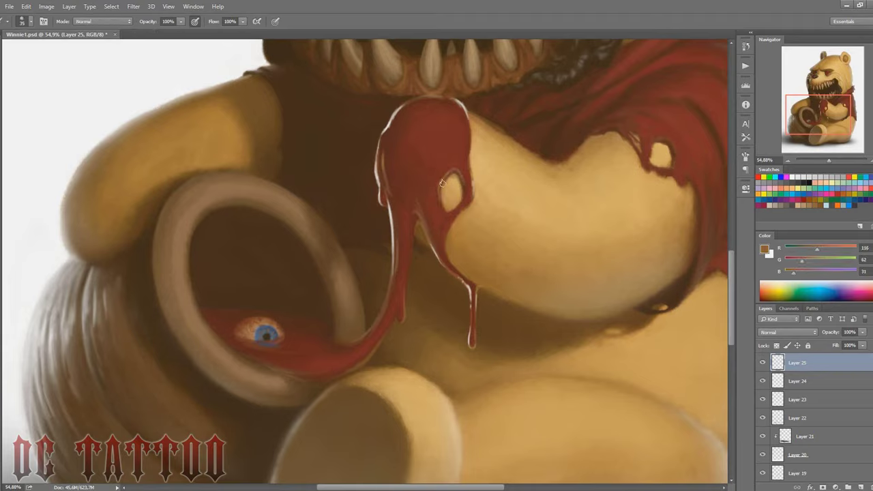
alt+click(445, 212)
key(bracketleft)
key(bracketleft)
alt+click(459, 215)
alt+click(440, 252)
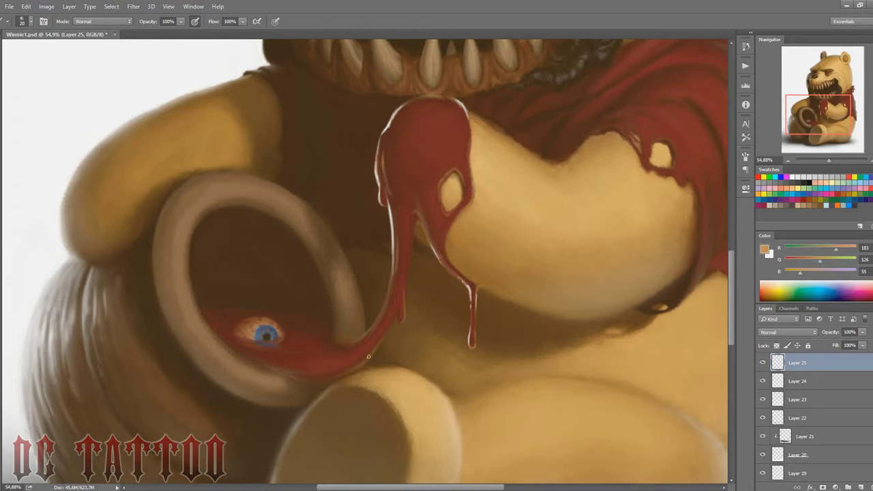
alt+click(384, 333)
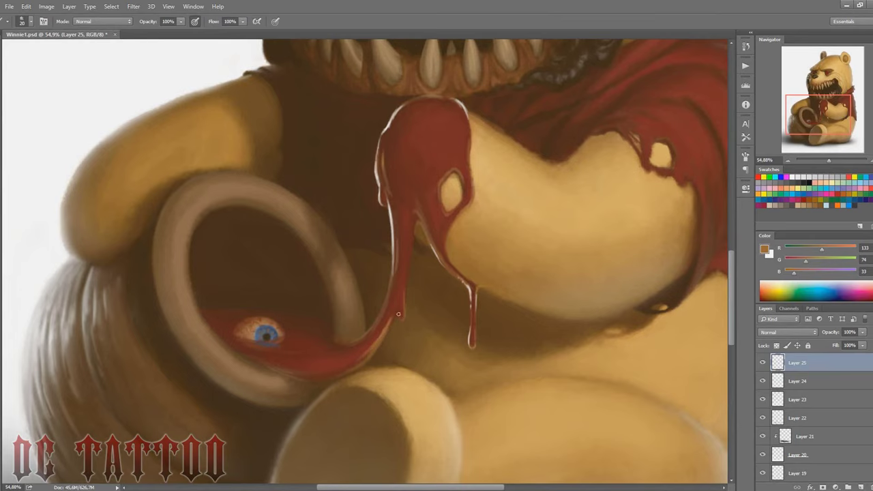
Paint a light white highlight along the honey pot rim's inner edge.
drag(603, 144, 645, 124)
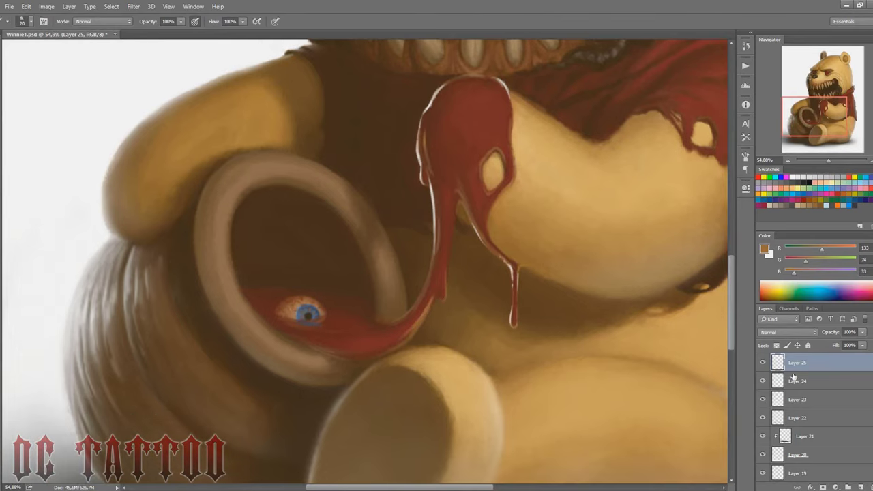
key(alt+bracketleft)
right_click(150, 122)
key(Escape)
mouse_move(199, 249)
mouse_down()
mouse_move(195, 205)
mouse_move(212, 300)
mouse_up()
mouse_move(199, 214)
mouse_down()
mouse_move(217, 317)
mouse_move(212, 293)
mouse_move(232, 337)
mouse_move(208, 293)
mouse_up()
Return to Layer 25 and bring the view to the bear's mouth with the Brush active.
key(e)
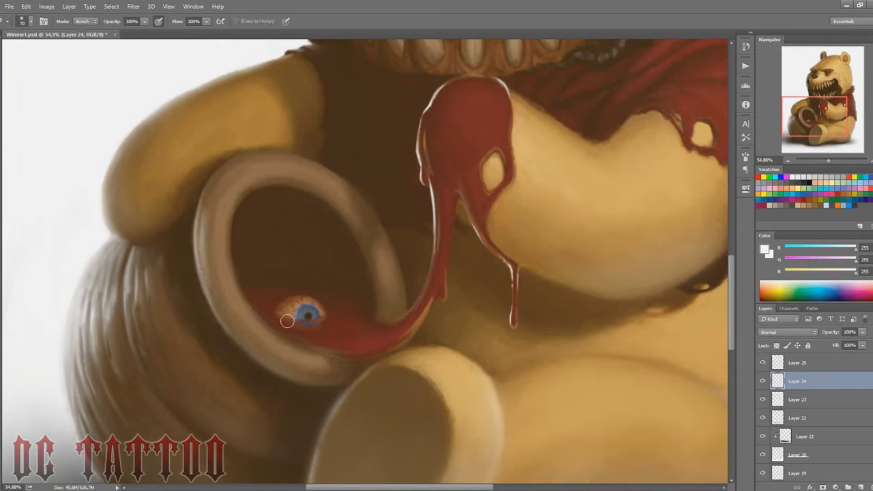
key(bracketright)
key(bracketright)
click(811, 362)
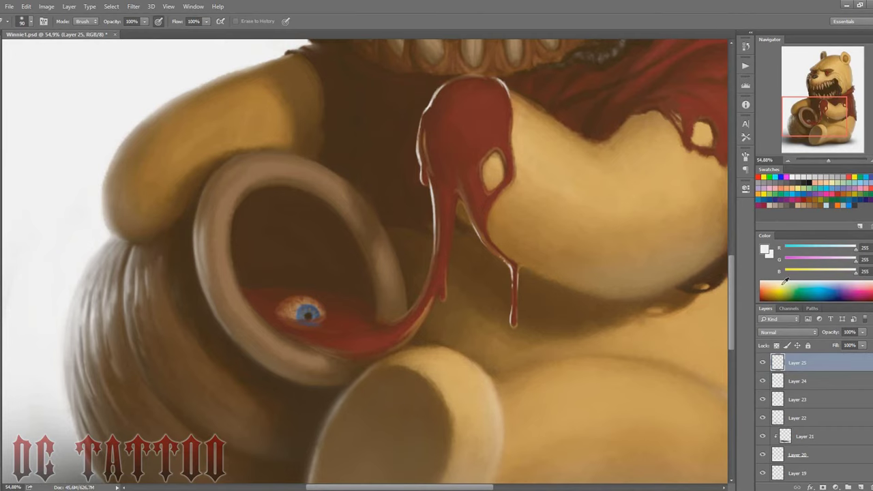
drag(829, 116, 838, 115)
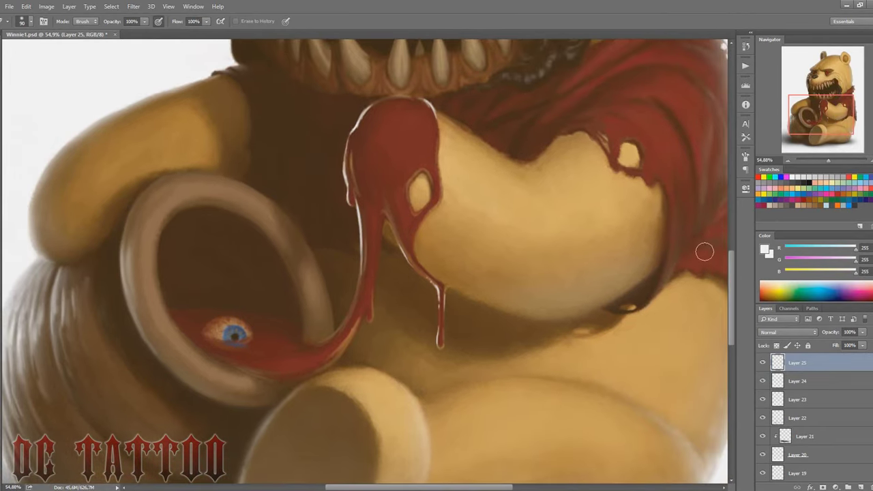
click(815, 94)
key(b)
scroll(428, 229, up, 2)
With a soft round brush, paint white highlights along the lower teeth and leftmost small fang.
right_click(429, 229)
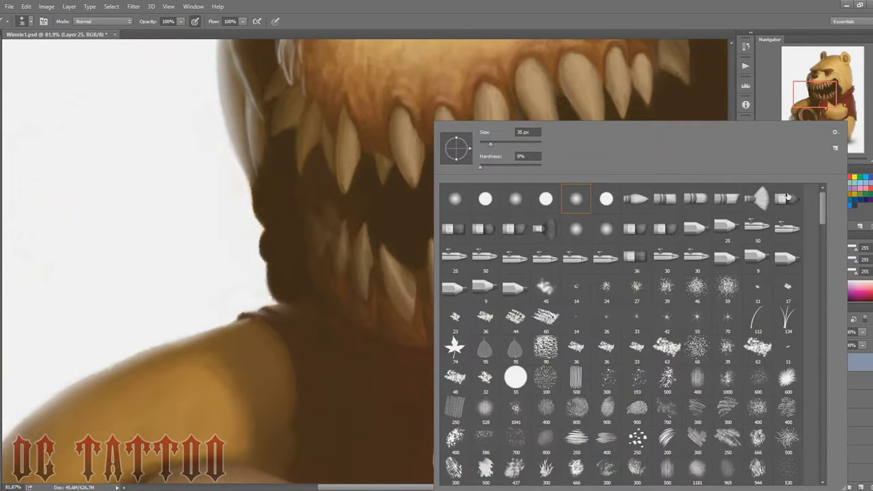
double_click(546, 225)
drag(429, 241, 442, 319)
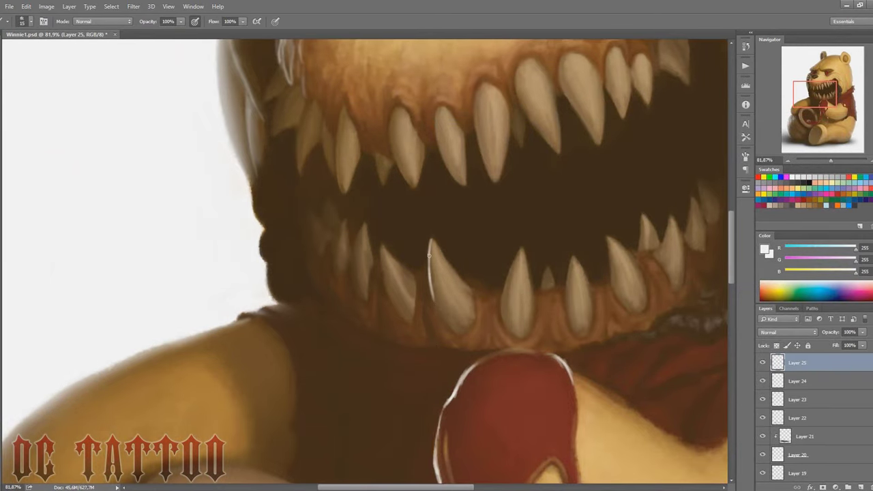
key(bracketleft)
mouse_move(381, 245)
mouse_down()
mouse_move(406, 323)
mouse_move(382, 248)
mouse_move(353, 273)
mouse_move(359, 300)
mouse_up()
key(bracketright)
key(bracketright)
key(bracketright)
mouse_move(334, 250)
mouse_down()
mouse_move(341, 223)
mouse_move(335, 276)
mouse_up()
key(bracketright)
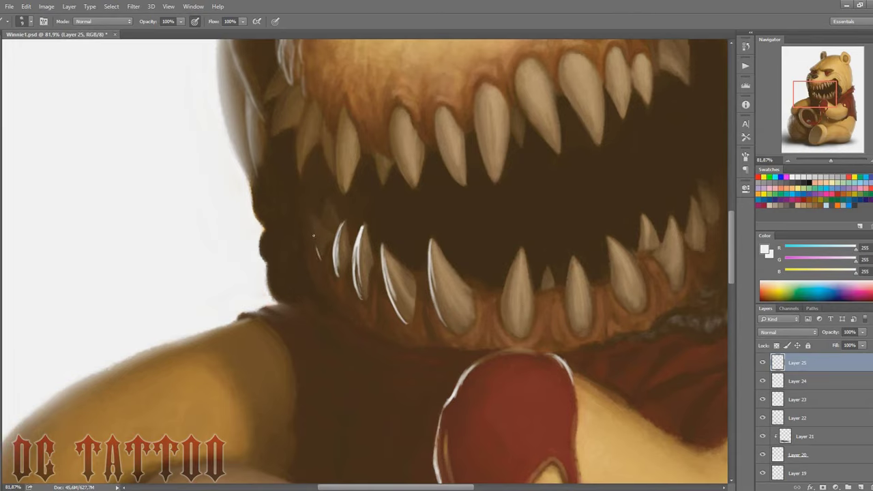
drag(313, 235, 319, 255)
Add thin white rim light along the left jaw edge, head's left side and chin.
key(bracketright)
key(bracketright)
drag(268, 263, 262, 234)
drag(251, 203, 263, 123)
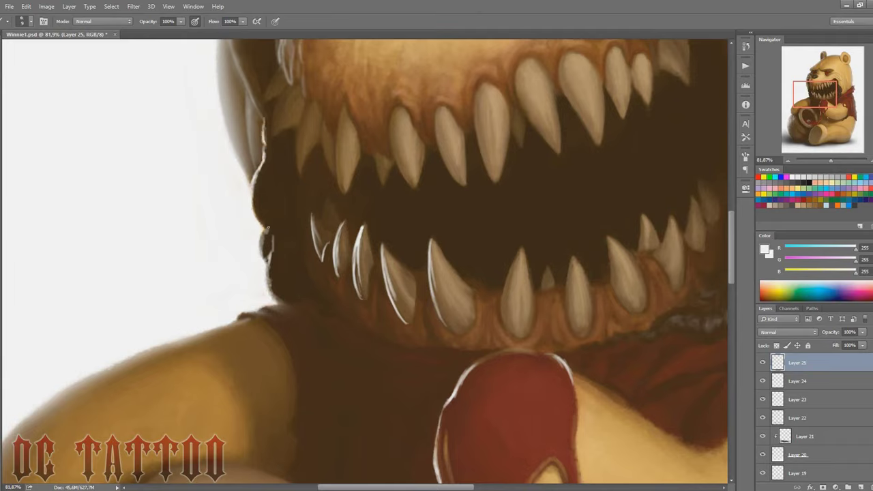
drag(267, 228, 263, 261)
key(bracketright)
key(bracketright)
mouse_move(271, 290)
mouse_down()
mouse_move(306, 295)
mouse_move(330, 317)
mouse_move(297, 293)
mouse_up()
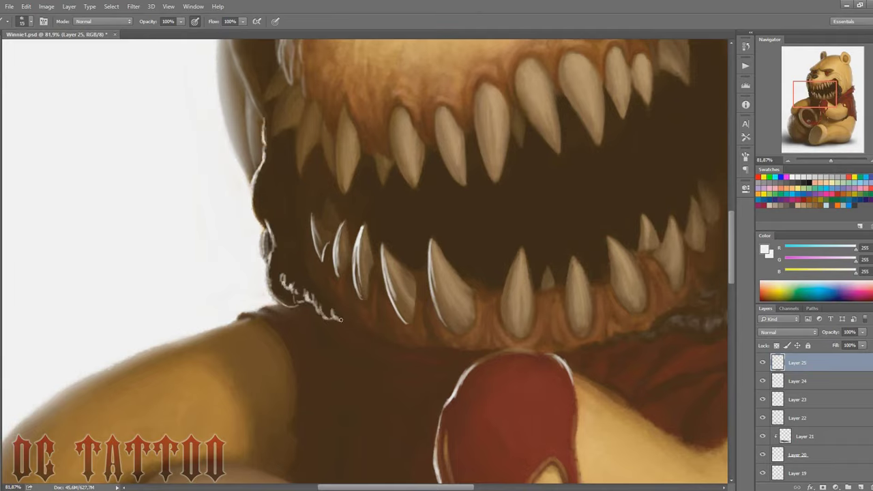
Sample the fur's golden brown, return to white, and highlight down a lower fang.
alt+click(211, 380)
key(bracketright)
alt+click(269, 251)
drag(352, 294, 357, 312)
key(bracketright)
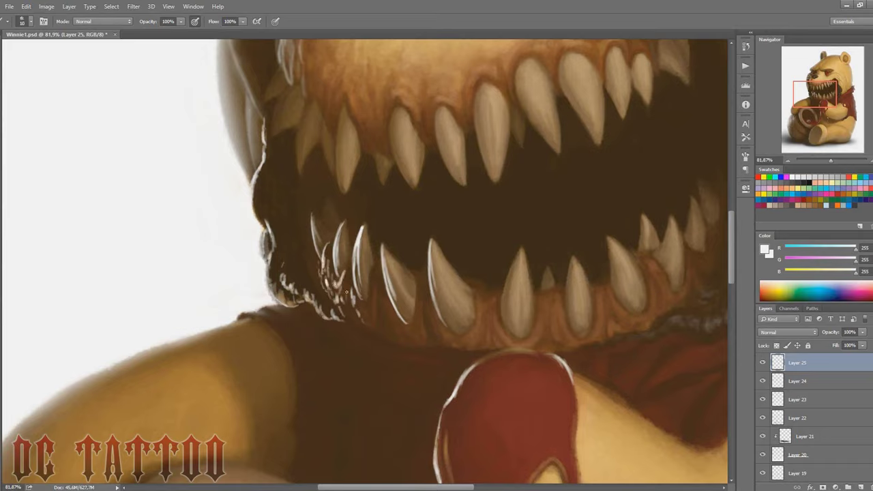
key(bracketright)
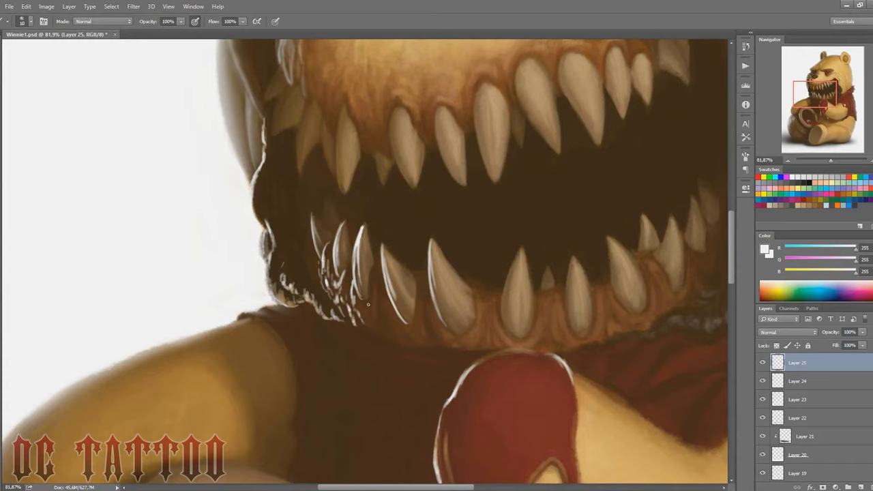
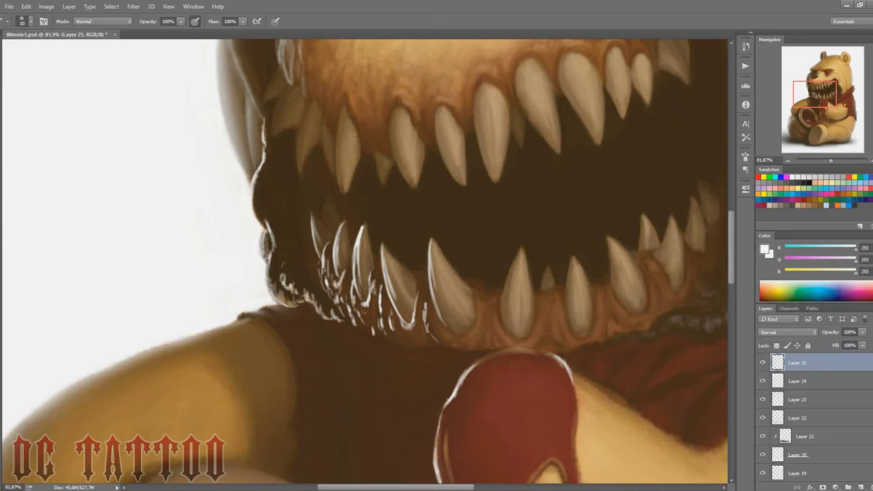
Paint a light 20 px highlight stroke down the left edge of a lower fang.
key(e)
key(bracketright)
key(bracketright)
key(bracketright)
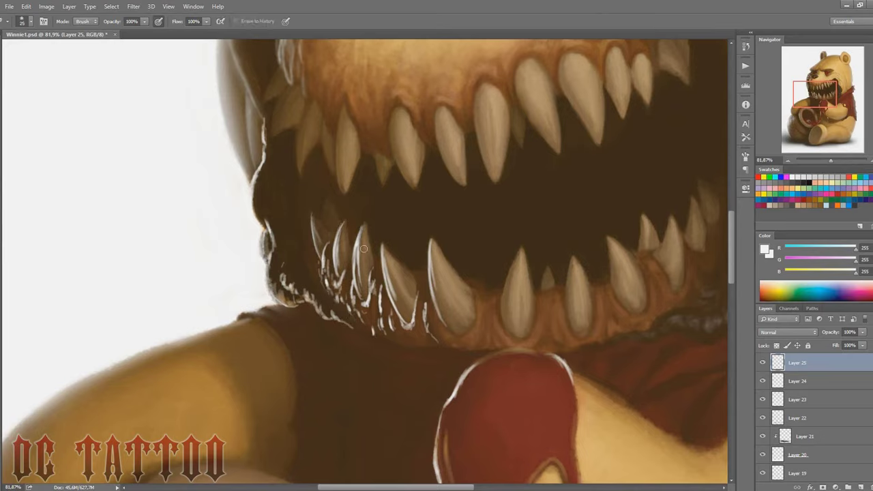
key(b)
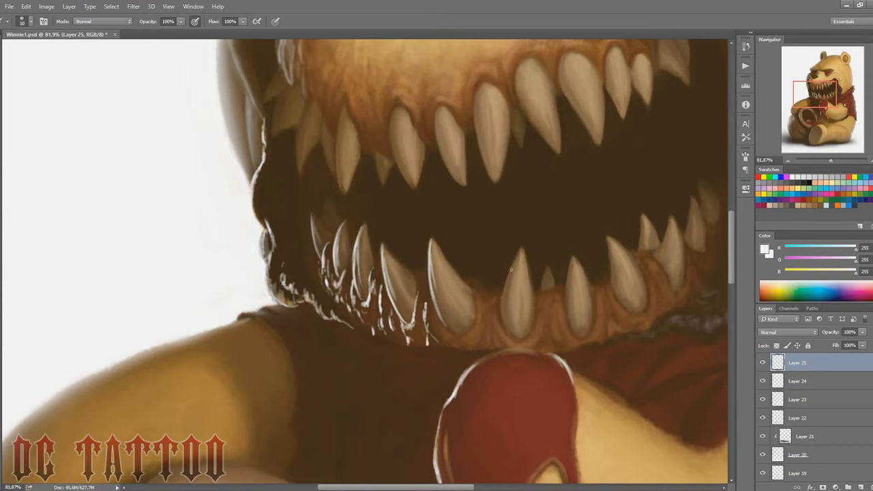
key(bracketright)
drag(506, 285, 510, 314)
With a 10 px brush, paint highlight strokes along the muzzle's left and lower-left edge.
key(bracketleft)
scroll(361, 188, up, 3)
scroll(360, 189, left, 3)
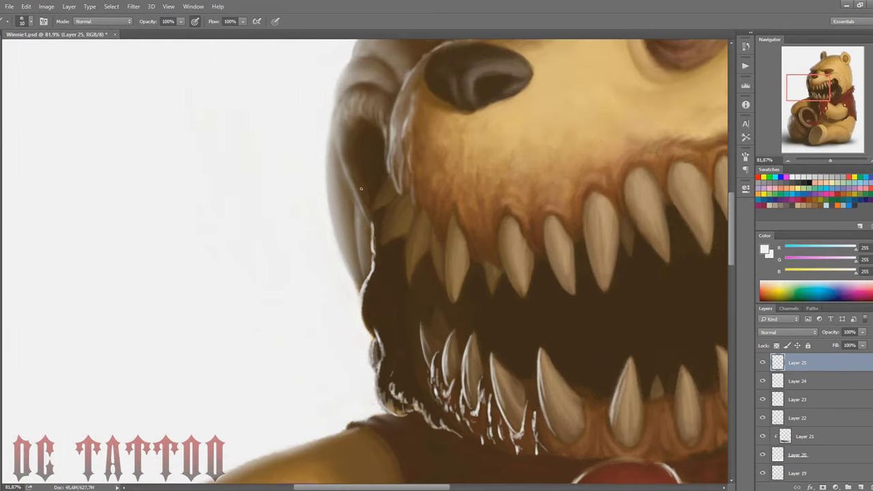
drag(398, 121, 390, 155)
mouse_move(411, 116)
mouse_down()
mouse_move(398, 147)
mouse_move(408, 162)
mouse_up()
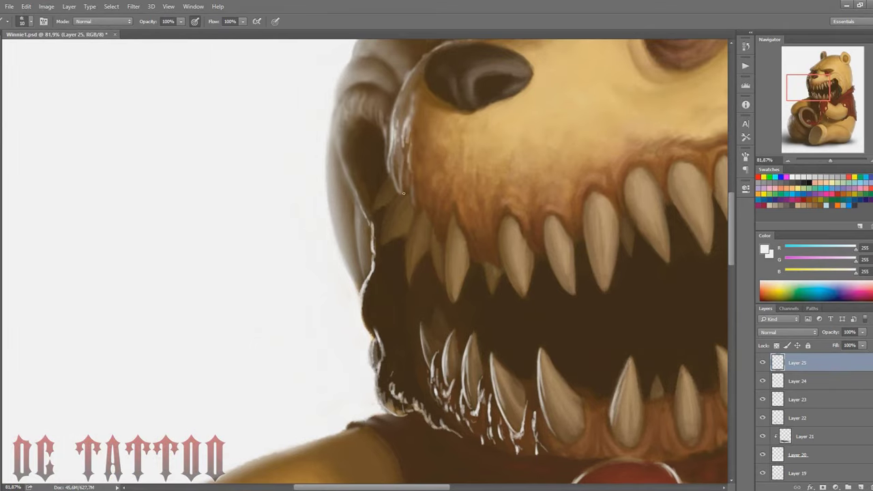
mouse_move(375, 203)
mouse_down()
mouse_move(392, 176)
mouse_move(374, 207)
mouse_move(391, 230)
mouse_up()
Outline the teeth at the muzzle edge with light 20 px strokes.
key(bracketright)
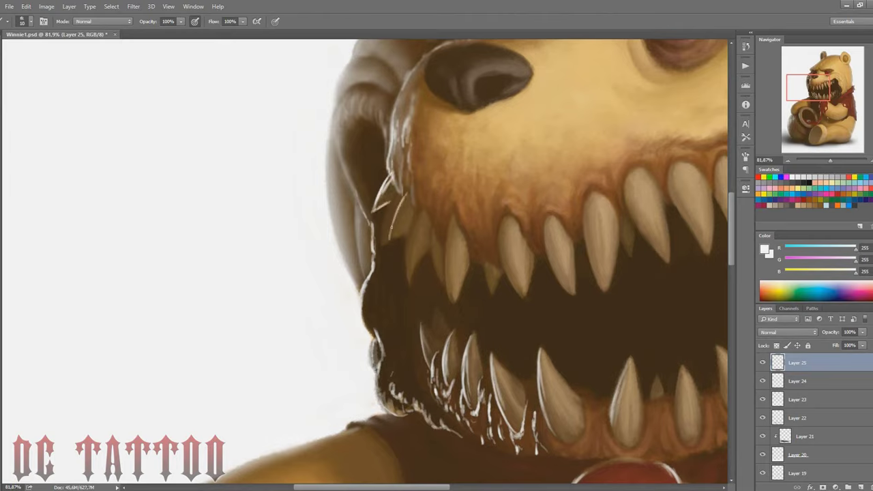
mouse_move(404, 195)
mouse_down()
mouse_move(390, 237)
mouse_move(398, 191)
mouse_move(395, 199)
mouse_up()
key(bracketright)
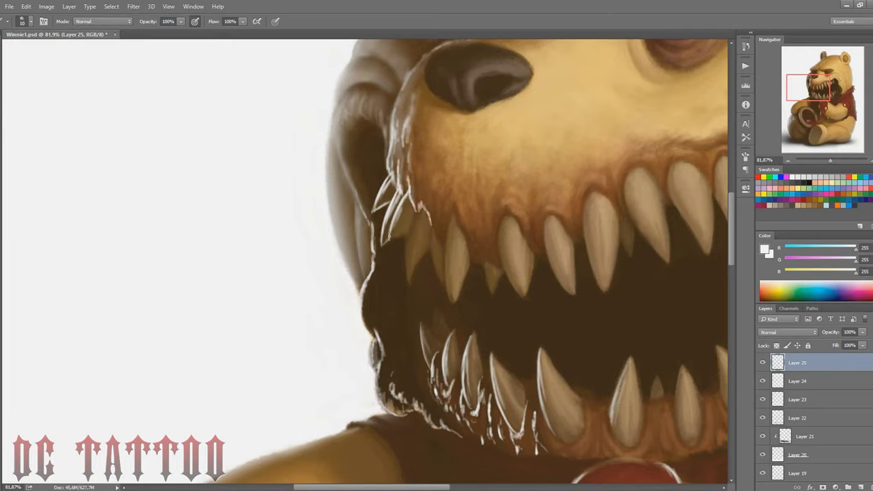
drag(408, 281, 414, 203)
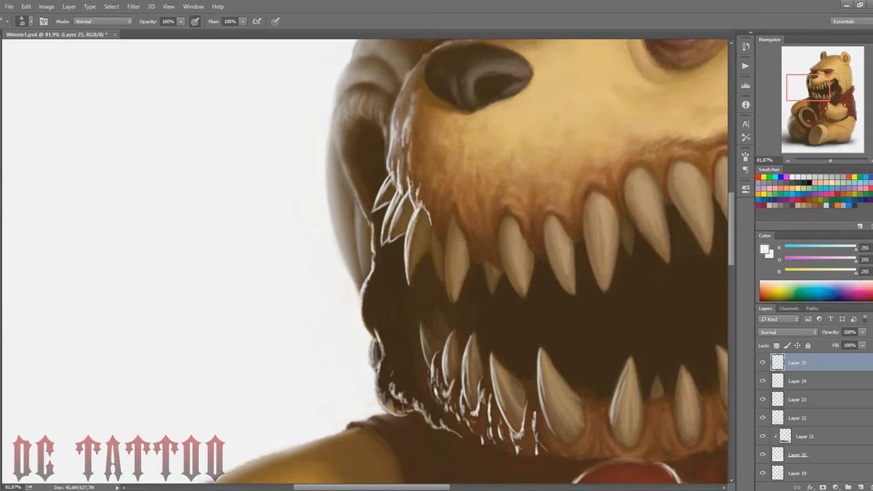
key(e)
key(b)
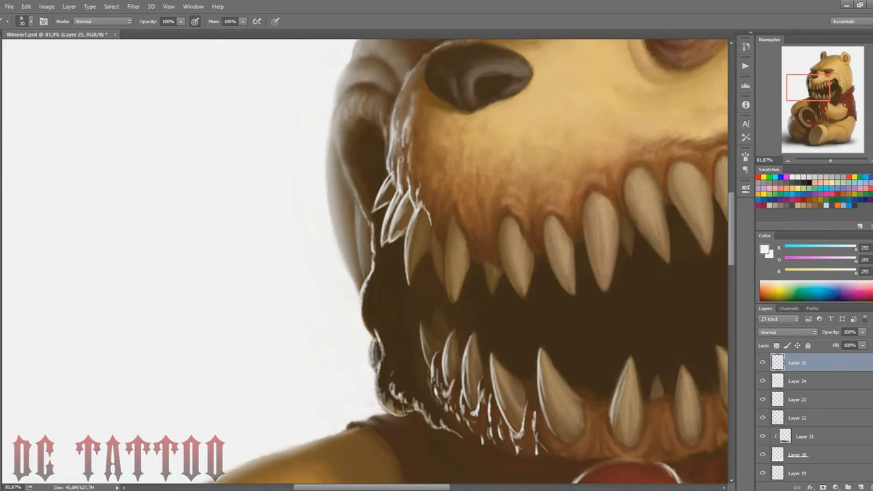
Lighten the fur edge above the teeth and along the muzzle's left side.
key(bracketleft)
drag(400, 125, 402, 89)
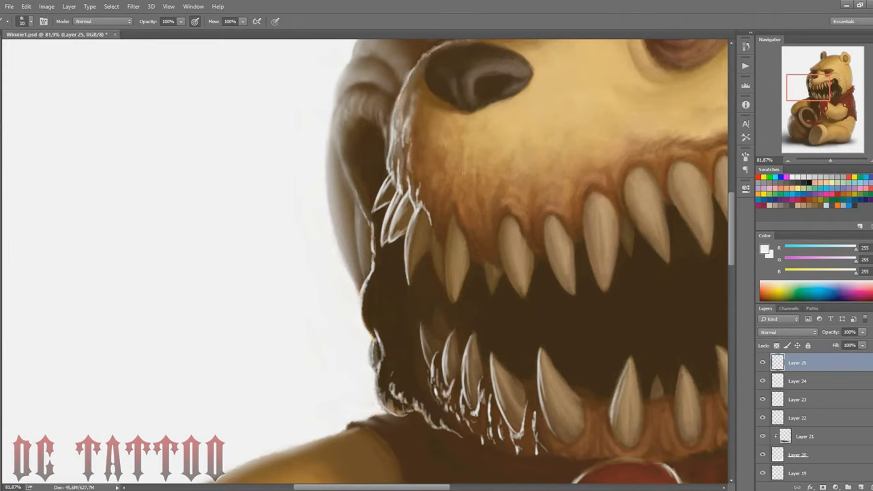
drag(334, 130, 358, 232)
key(bracketright)
key(bracketright)
key(bracketright)
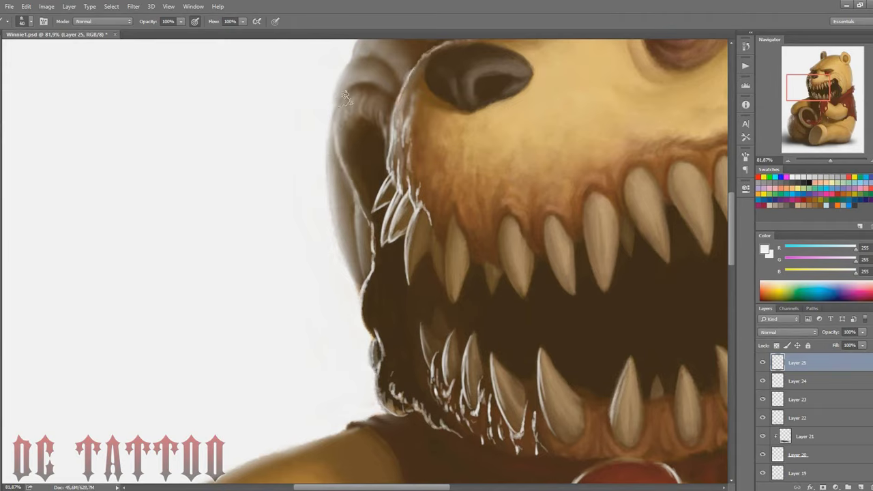
key(e)
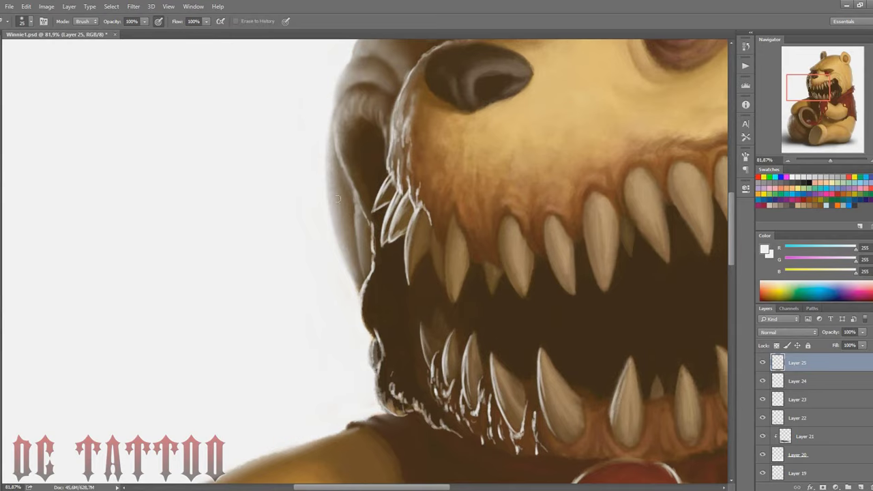
key(b)
key(bracketleft)
key(bracketleft)
key(bracketleft)
key(bracketright)
Sample tooth colours and paint white highlights along the upper tooth edges.
alt+click(416, 265)
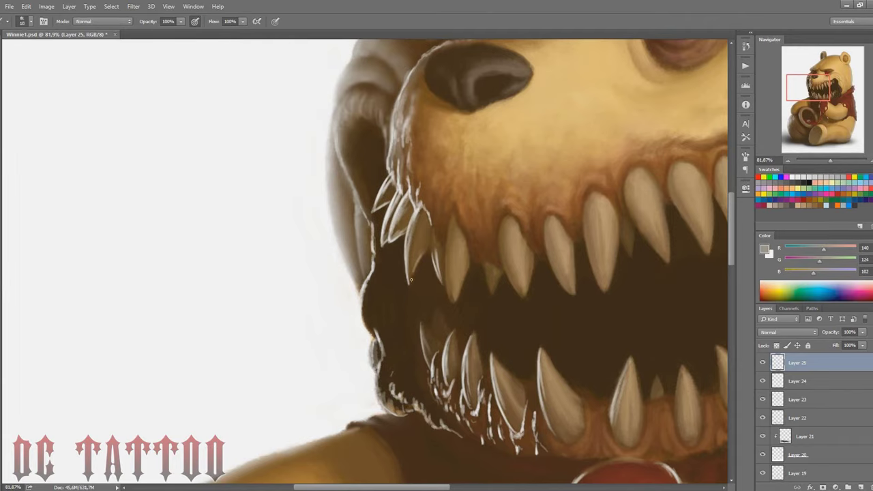
key(alt)
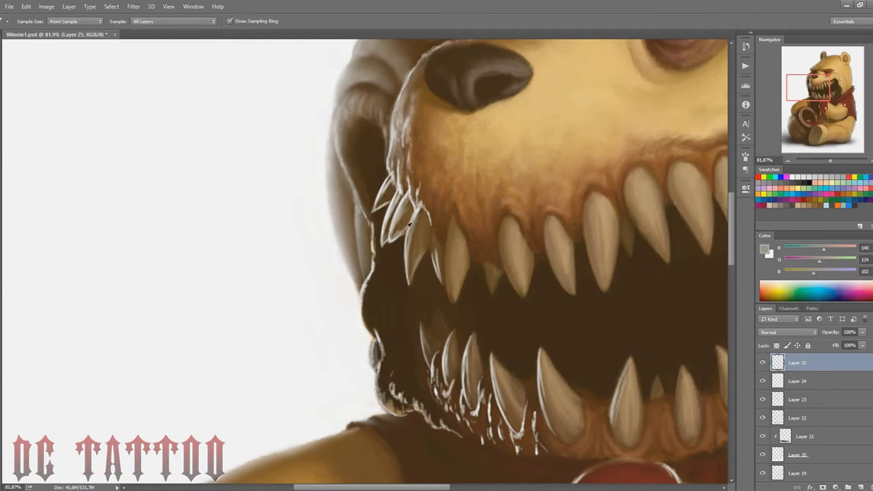
alt+click(407, 229)
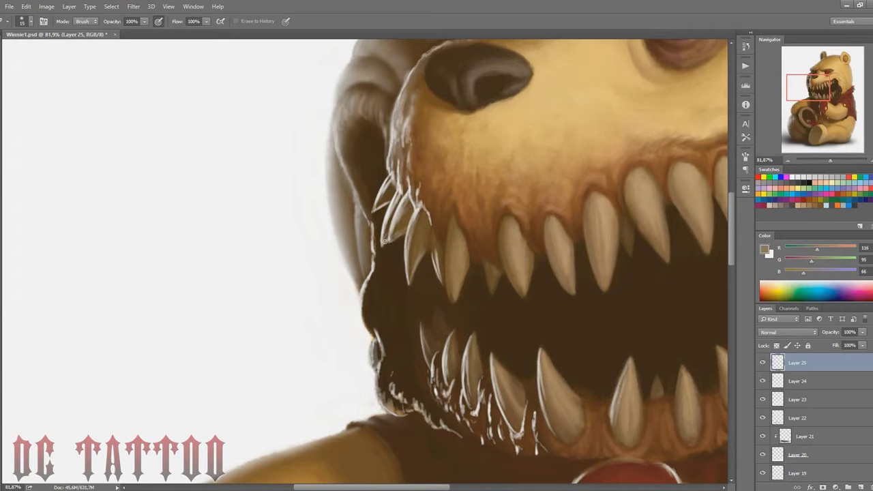
key(b)
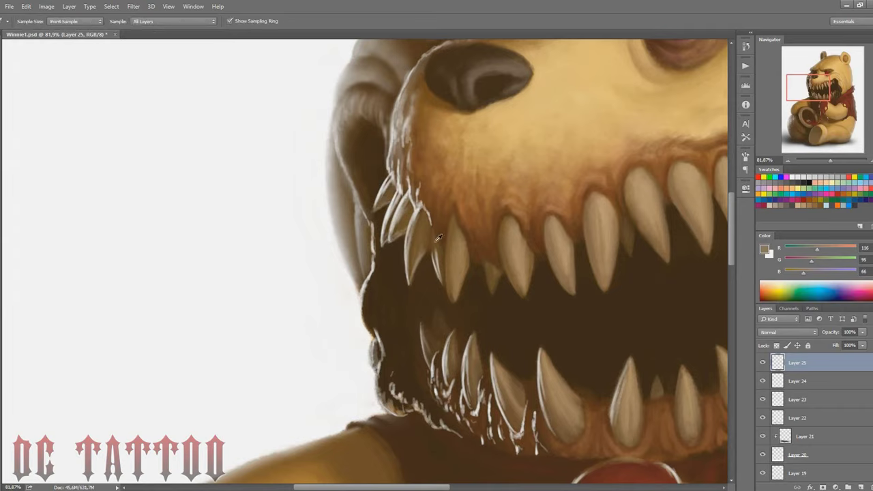
alt+click(438, 224)
mouse_move(439, 223)
mouse_down()
mouse_move(443, 249)
mouse_move(435, 222)
mouse_move(460, 231)
mouse_up()
mouse_move(448, 185)
mouse_down()
mouse_move(443, 216)
mouse_move(433, 211)
mouse_move(447, 292)
mouse_up()
key(bracketright)
mouse_move(448, 240)
mouse_down()
mouse_move(450, 300)
mouse_move(451, 220)
mouse_up()
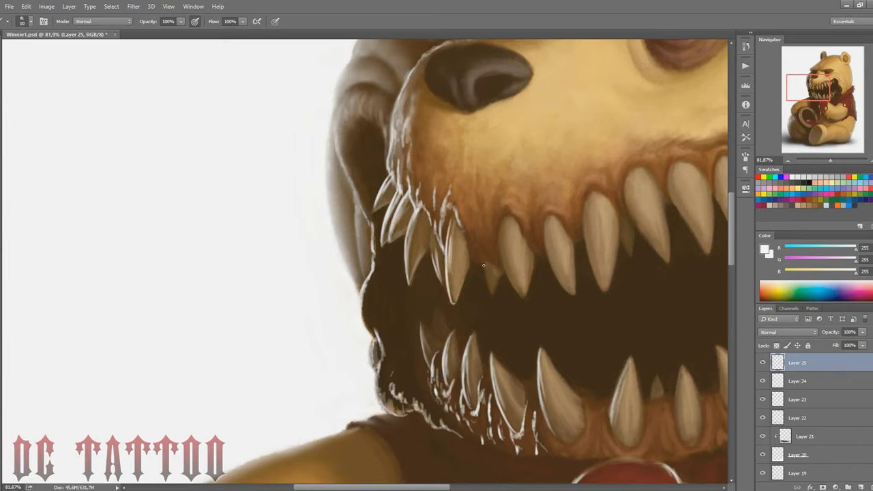
Paint near the upper teeth and darken a light line under a tooth with gum brown.
key(e)
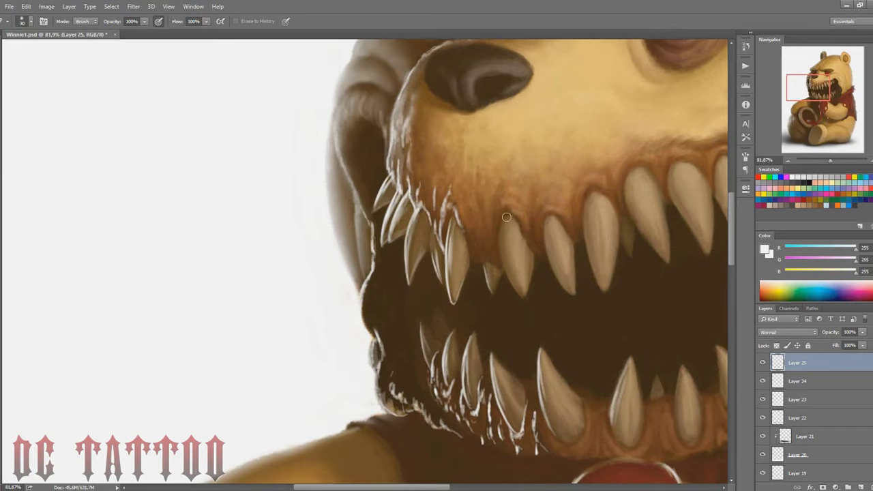
key(b)
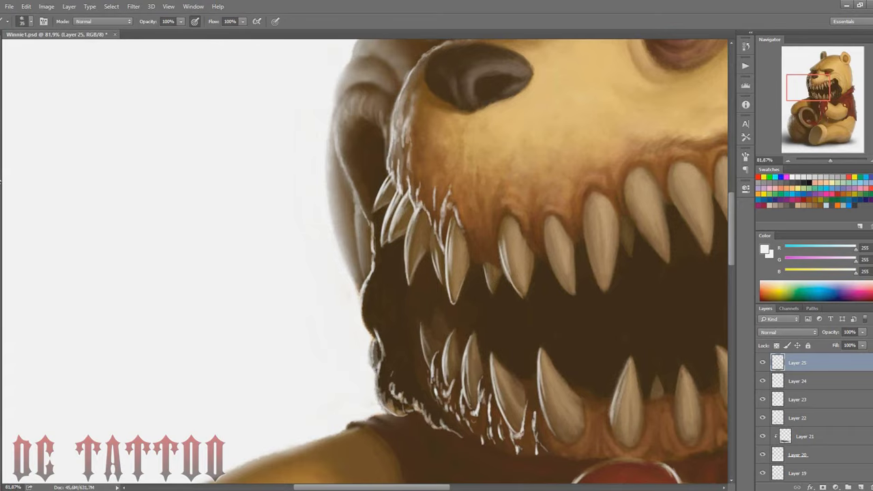
key(e)
key(b)
mouse_move(495, 226)
mouse_down()
mouse_move(495, 196)
mouse_move(479, 188)
mouse_up()
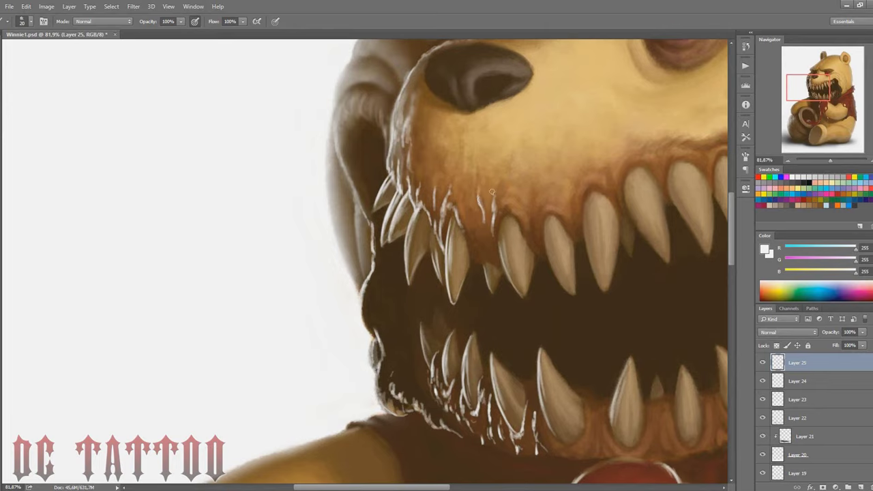
key(bracketright)
alt+click(481, 263)
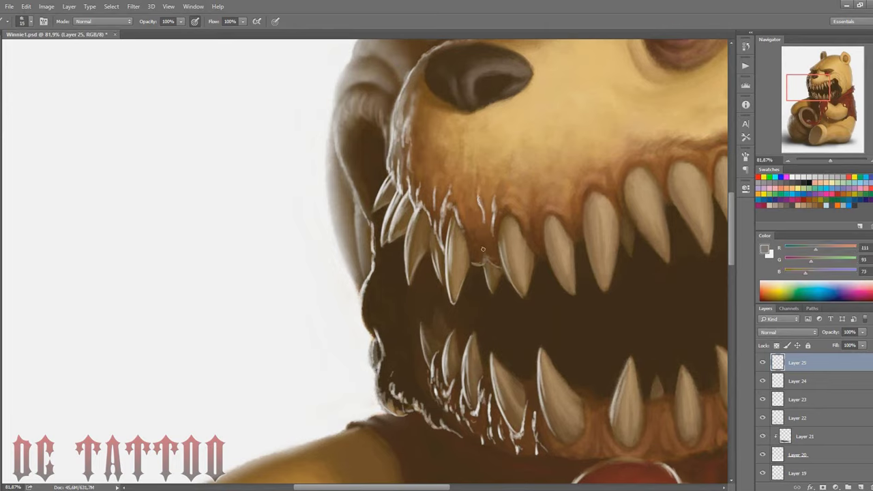
drag(495, 262, 477, 259)
Touch up a fur-edge spot with lighter brown, then sample a darker brown at 20 px.
key(bracketleft)
key(bracketleft)
alt+click(434, 208)
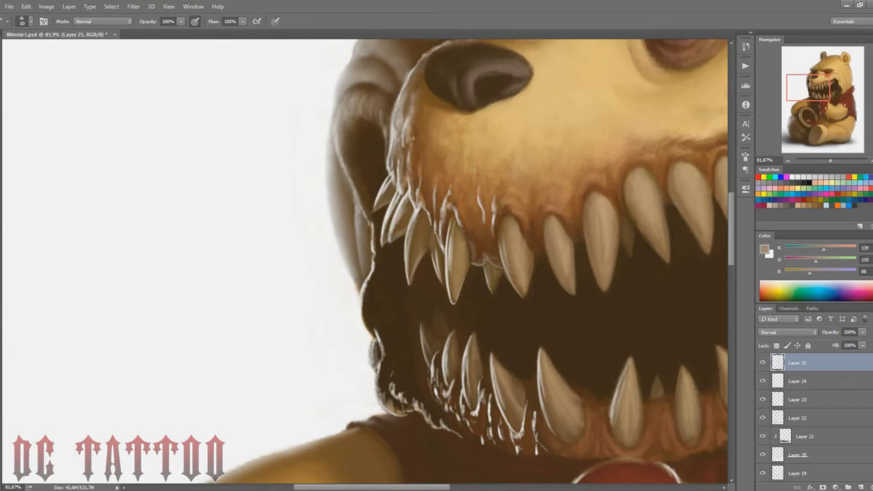
drag(412, 138, 405, 155)
key(bracketright)
alt+click(470, 235)
key(bracketright)
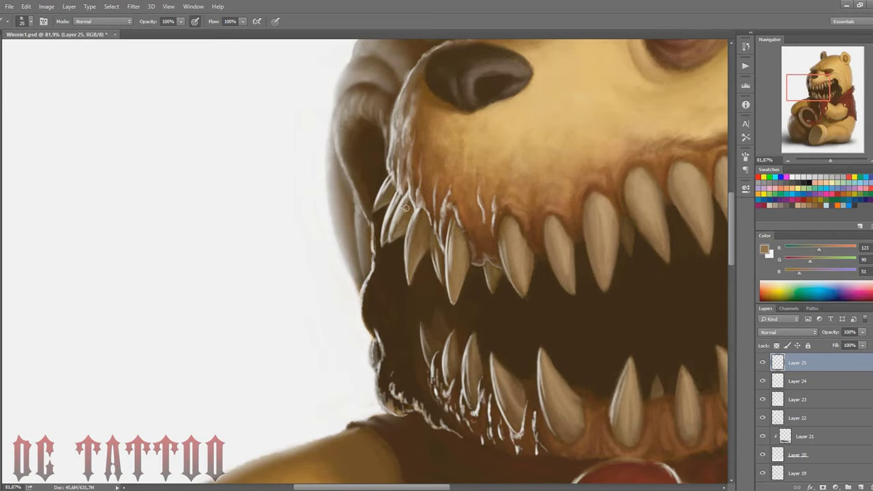
key(bracketright)
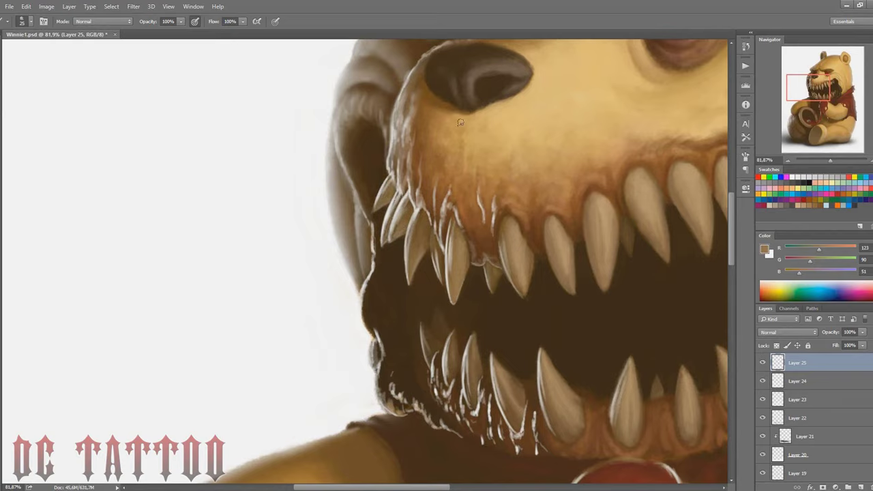
key(bracketright)
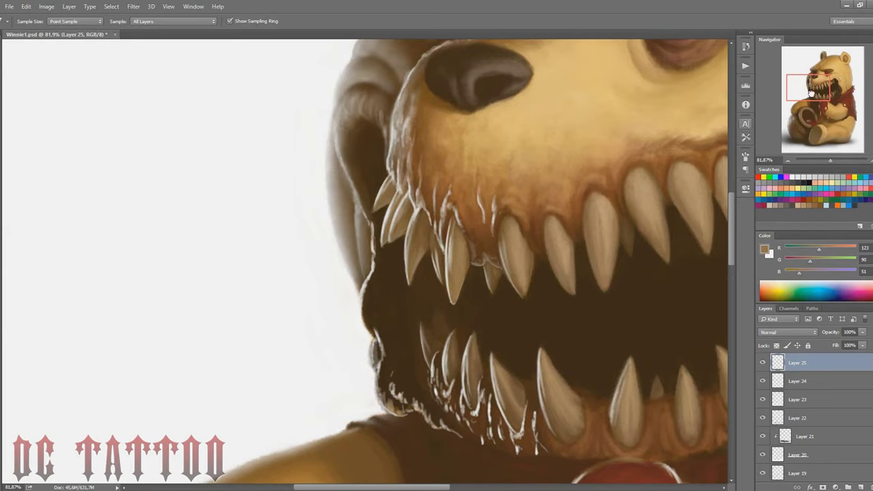
Paint a white rim light down the nose's upper-left and left edge.
drag(283, 43, 298, 152)
alt+click(298, 152)
key(bracketleft)
key(bracketleft)
key(bracketleft)
mouse_move(441, 198)
mouse_down()
mouse_move(455, 160)
mouse_move(467, 158)
mouse_move(438, 195)
mouse_move(472, 216)
mouse_move(447, 181)
mouse_move(440, 201)
mouse_move(464, 199)
mouse_move(472, 215)
mouse_up()
key(bracketright)
key(bracketright)
key(bracketleft)
drag(439, 173, 482, 215)
key(bracketleft)
key(bracketleft)
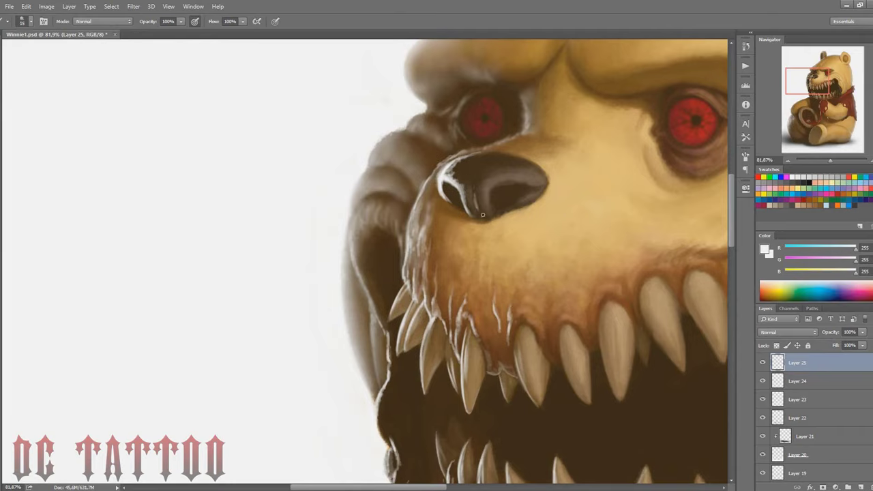
key(bracketright)
Highlight a lower tooth edge near the lower-left of the mouth.
scroll(557, 60, down, 5)
scroll(536, 225, right, 3)
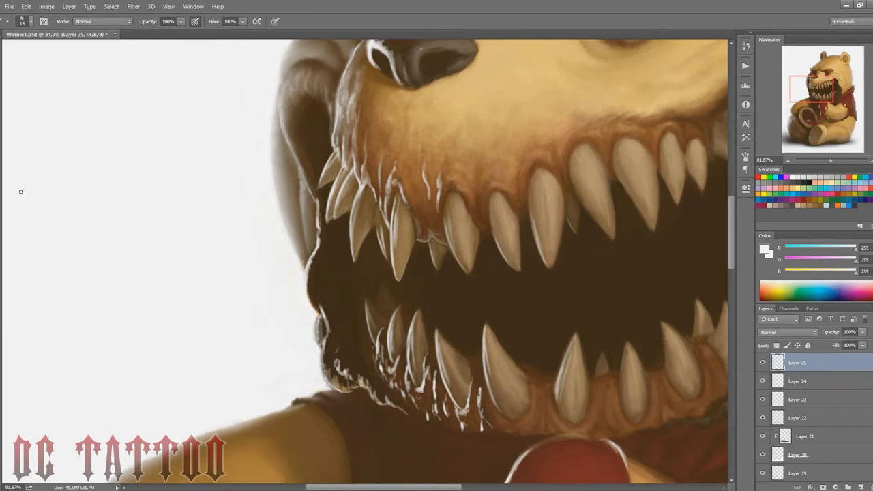
key(e)
key(b)
key(e)
key(b)
drag(612, 237, 598, 220)
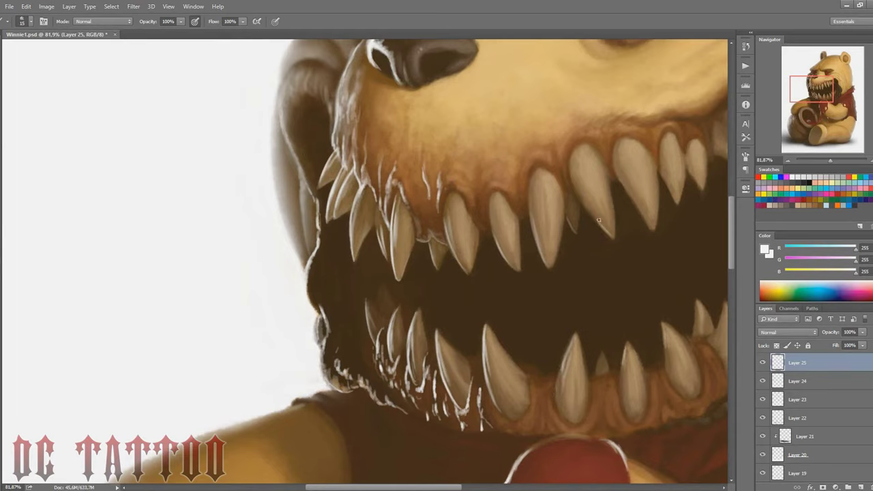
Erase the stray light patches along the lower-left lip edge, then pan to the mouth's right side.
key(e)
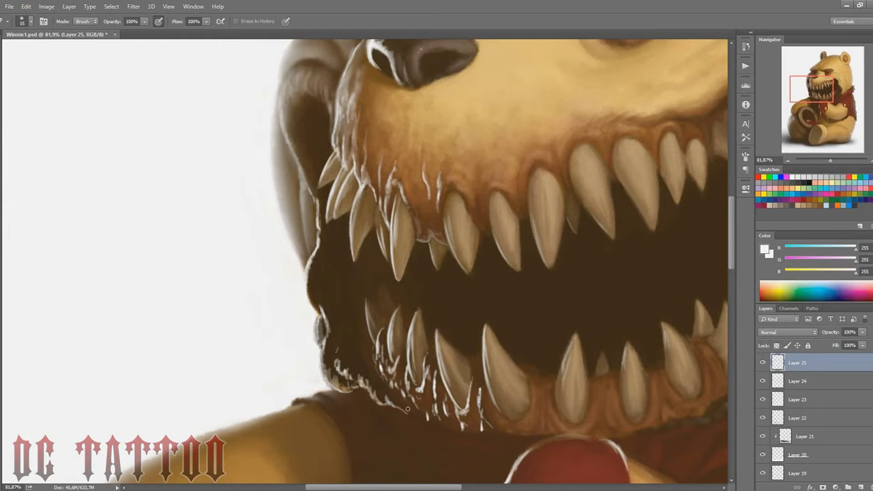
mouse_move(388, 407)
mouse_down()
mouse_move(343, 387)
mouse_move(317, 279)
mouse_up()
key(b)
key(bracketright)
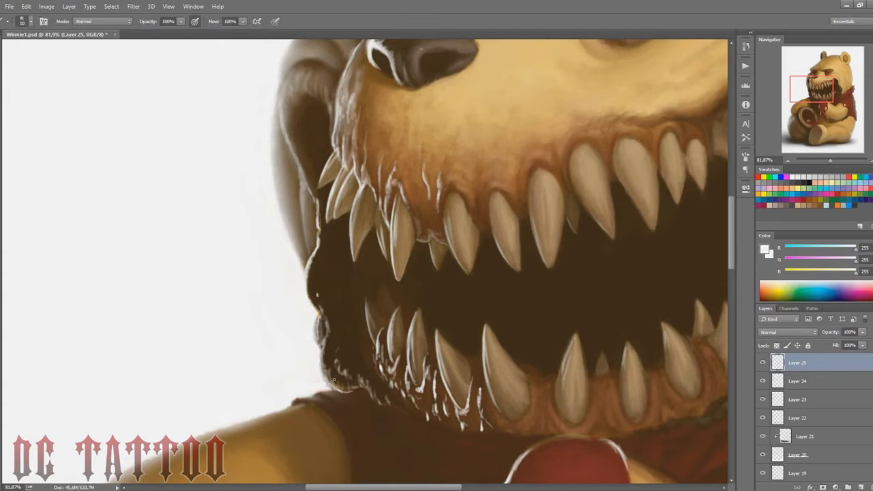
key(e)
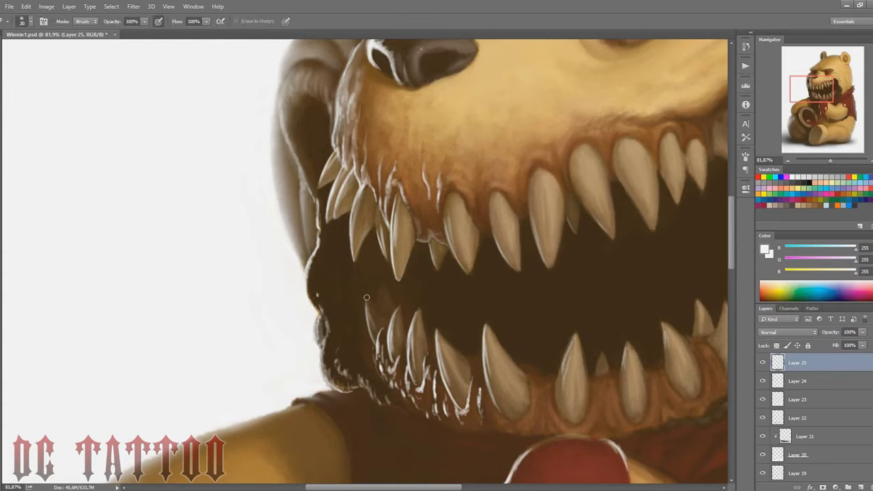
drag(811, 91, 829, 89)
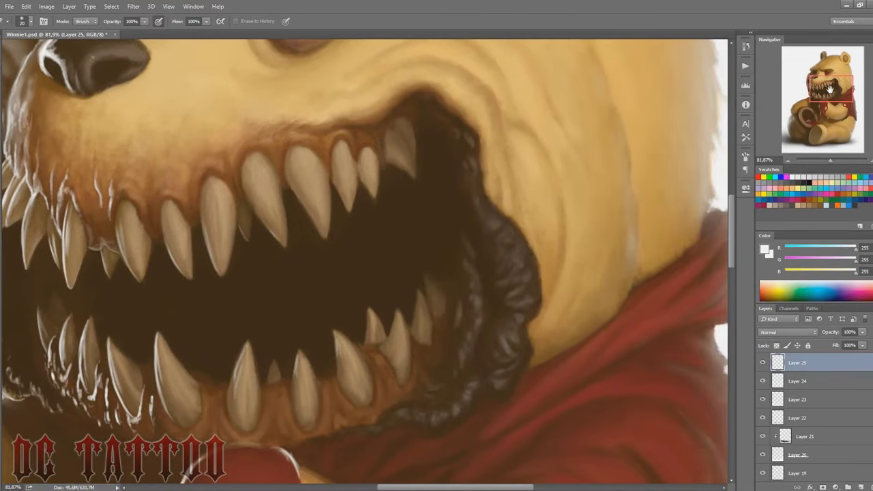
Sample orange-brown and dark red tones for the right lip, resizing the brush.
key(b)
alt+click(482, 185)
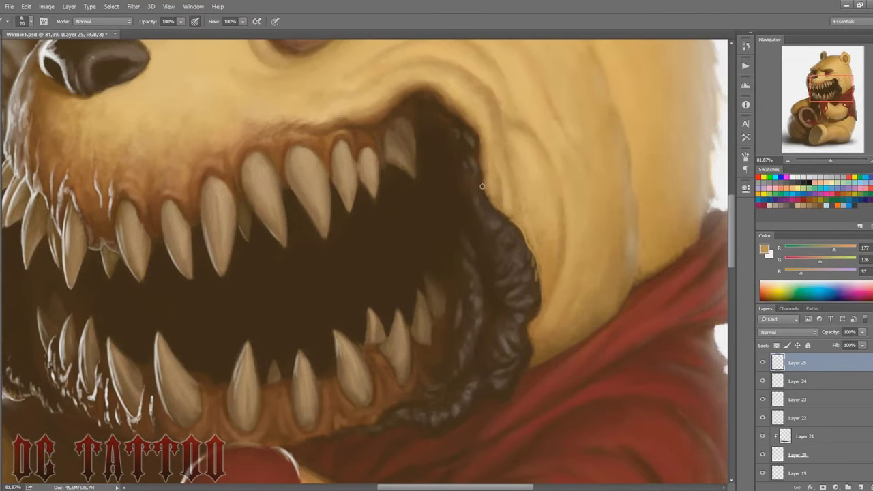
alt+click(555, 370)
key(bracketleft)
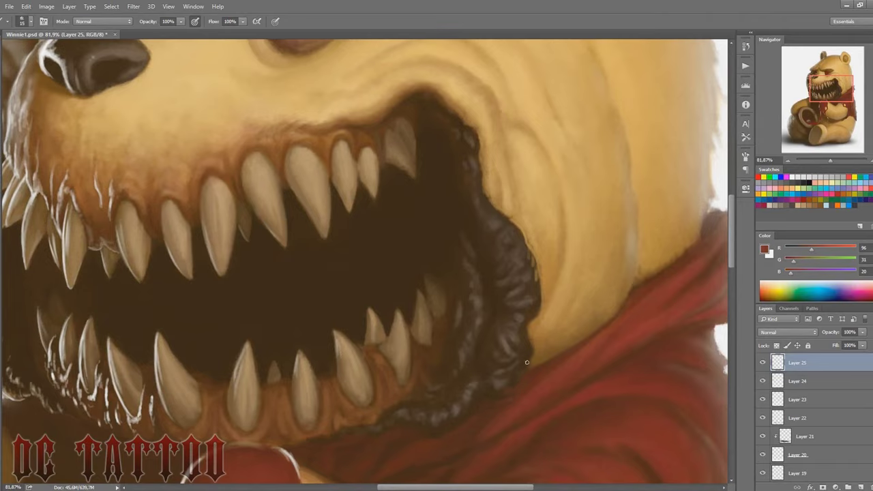
key(bracketright)
alt+click(453, 382)
key(bracketright)
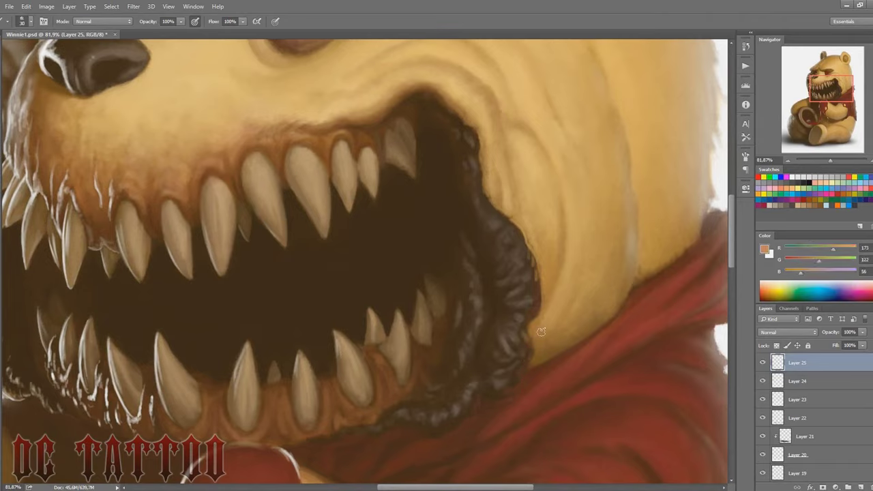
Bring the lower gums into view and work them with sampled browns and lighter tans.
click(824, 91)
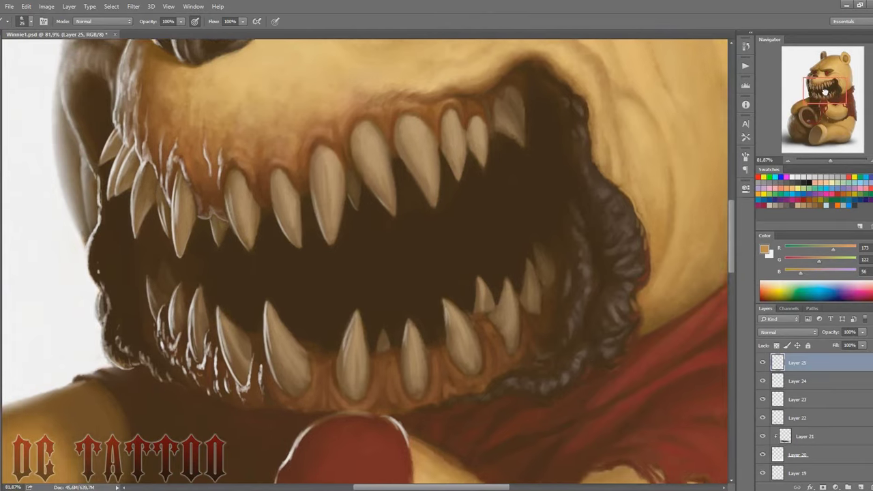
drag(824, 90, 825, 93)
alt+click(490, 370)
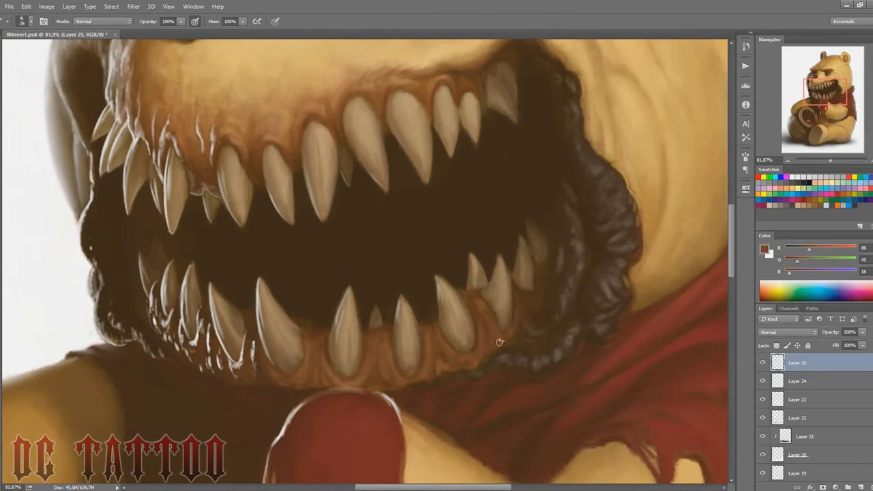
alt+click(467, 334)
key(bracketleft)
alt+click(463, 369)
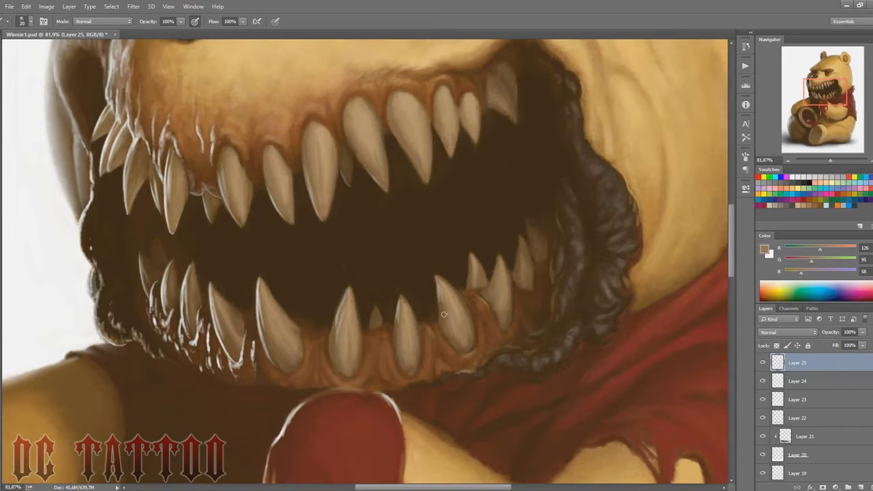
alt+click(447, 354)
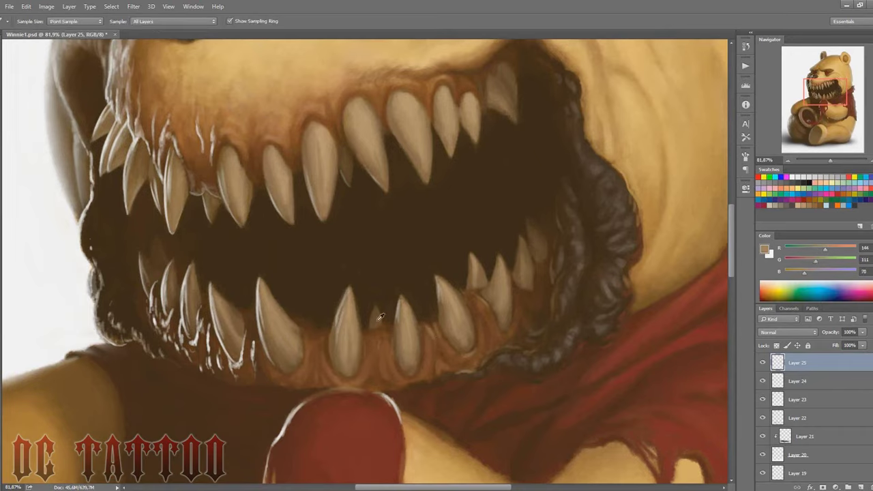
Sample dark mouth-interior browns and a light tooth tan, then return to the mouth's right side.
alt+click(260, 296)
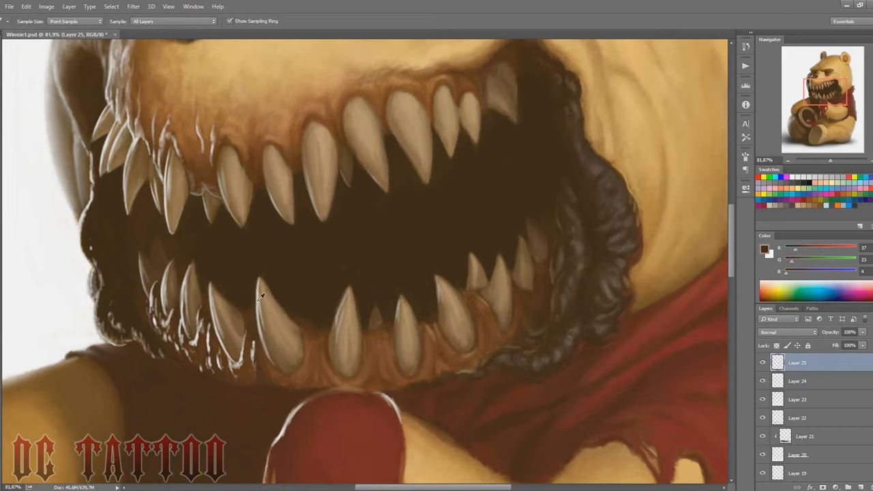
alt+click(373, 316)
drag(280, 311, 303, 264)
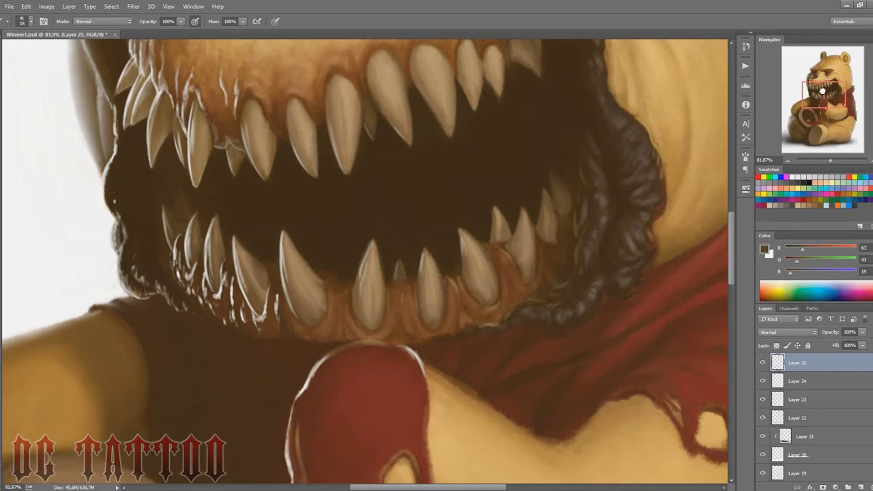
alt+click(303, 264)
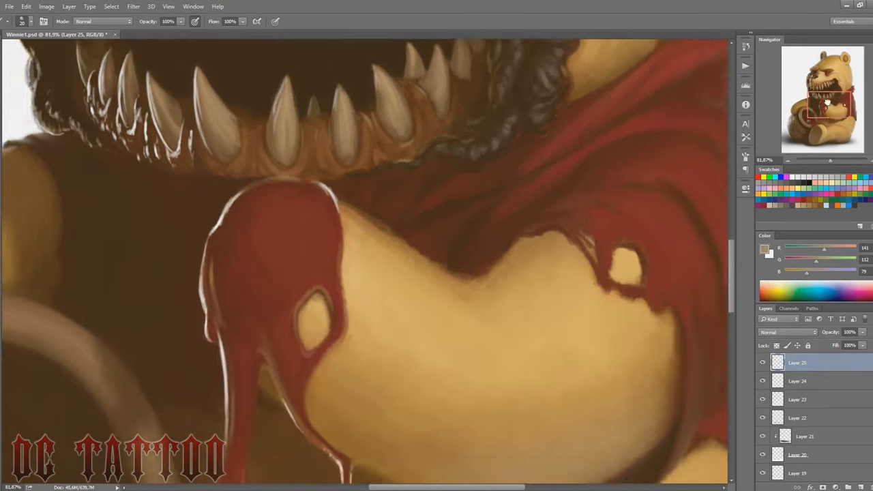
drag(805, 121, 806, 112)
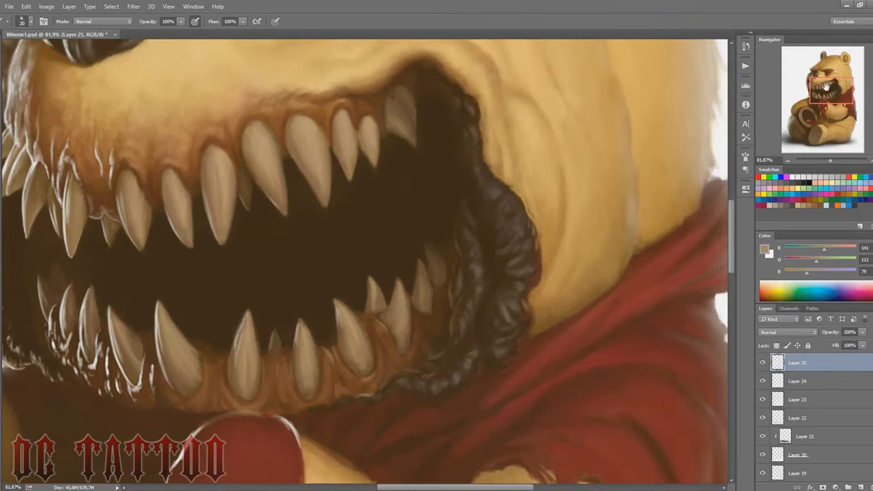
Create Layer 26 above Layer 25 and set its opacity to 75%.
click(792, 176)
key(ctrl+shift+n)
key(Return)
key(b)
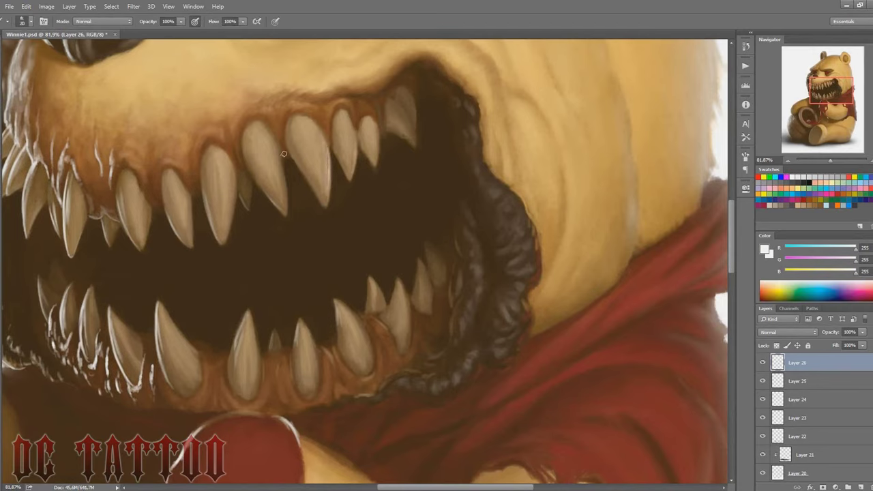
key(e)
drag(832, 332, 820, 334)
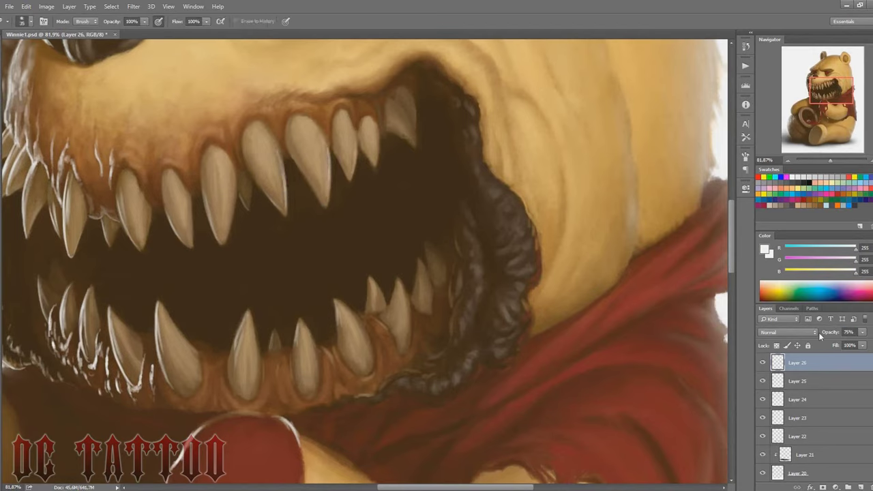
key(b)
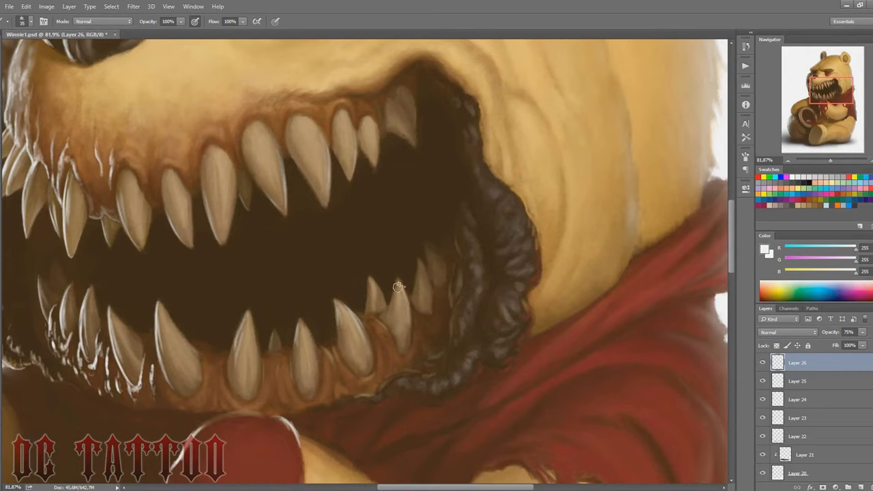
key(e)
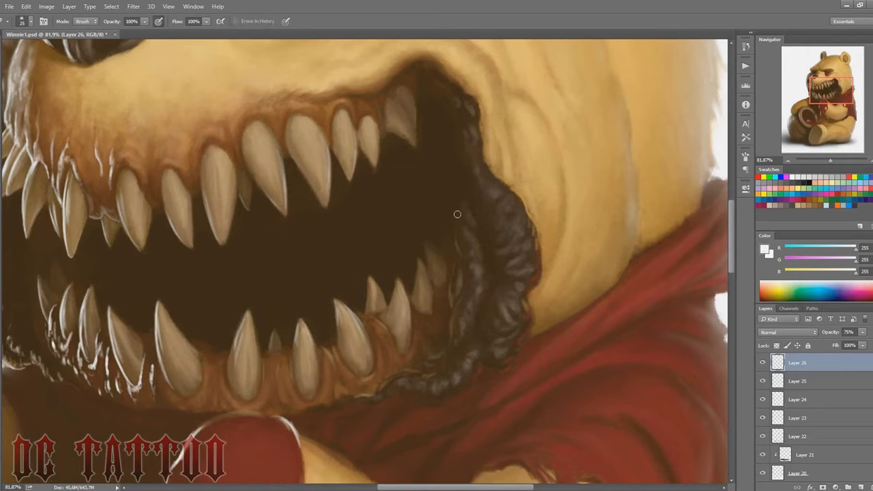
key(b)
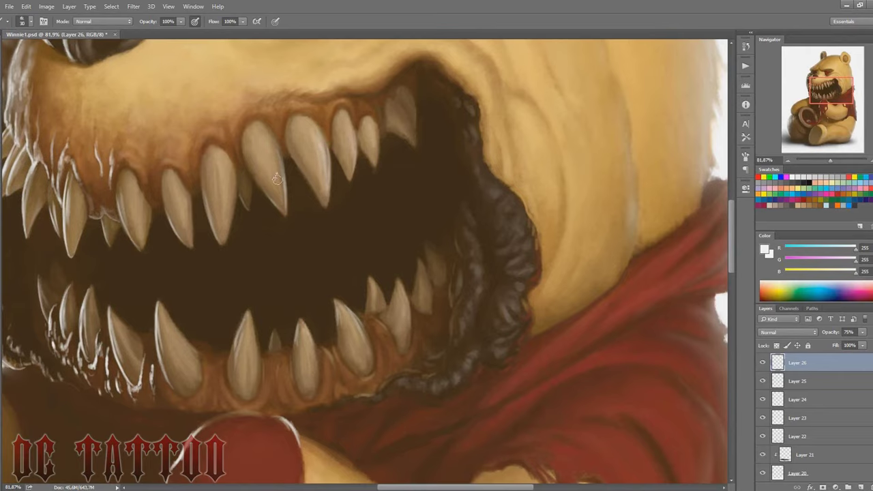
key(e)
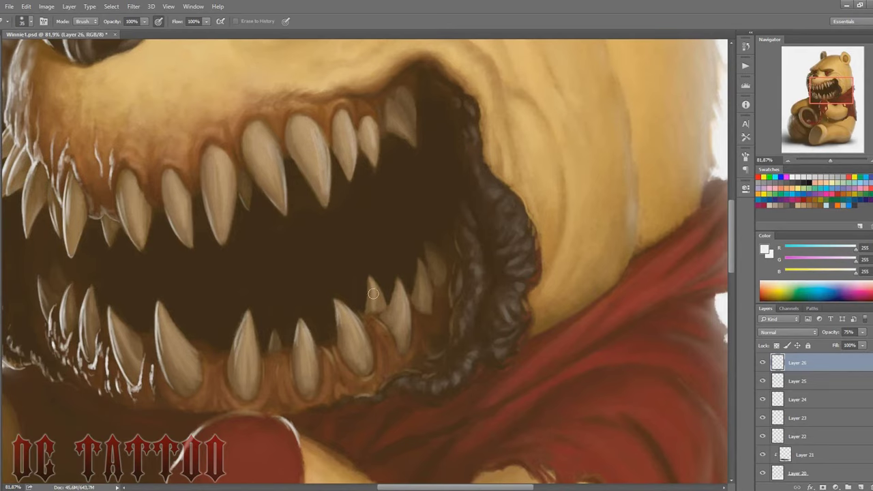
Paint sampled tan into the gums between the upper-left teeth.
drag(826, 89, 820, 88)
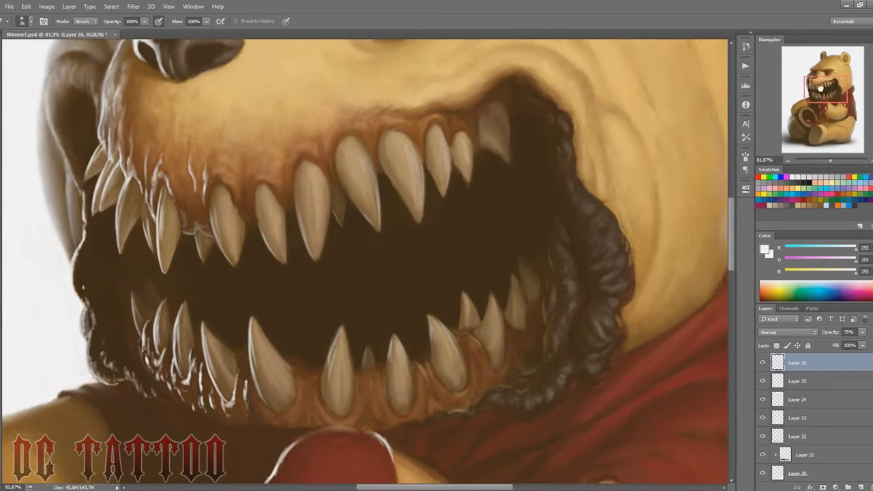
key(b)
alt+click(259, 225)
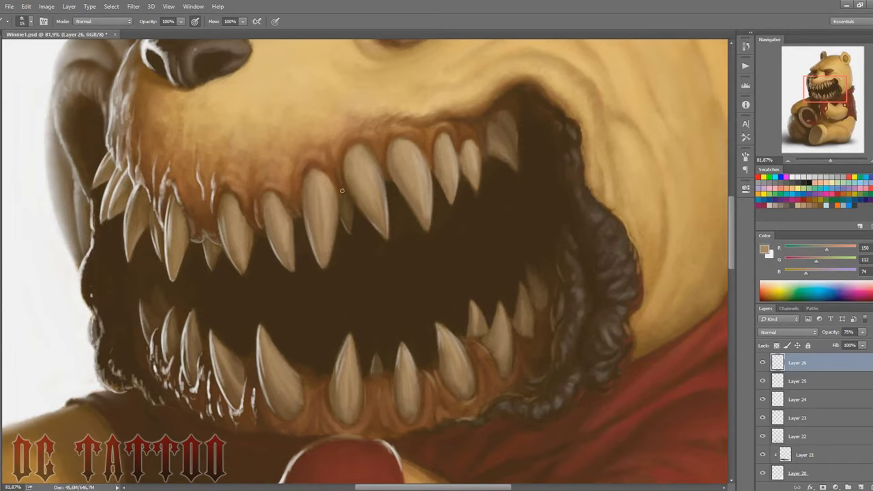
drag(380, 155, 386, 179)
drag(191, 221, 190, 239)
key(bracketright)
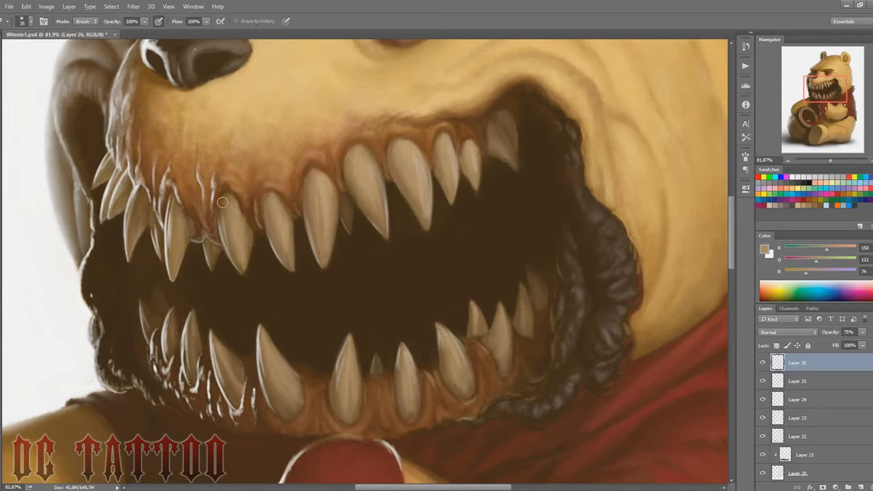
alt+click(216, 217)
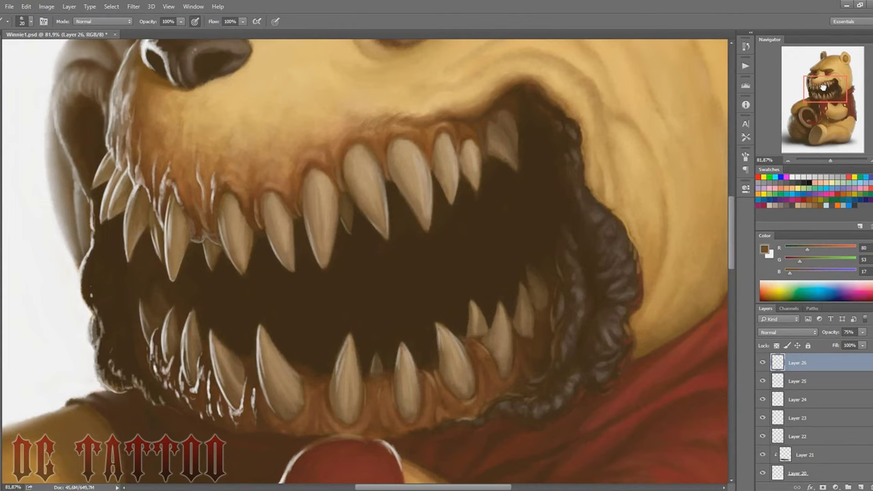
On a new Layer 27, paint a white highlight across the top of the tongue.
scroll(821, 102, down, 5)
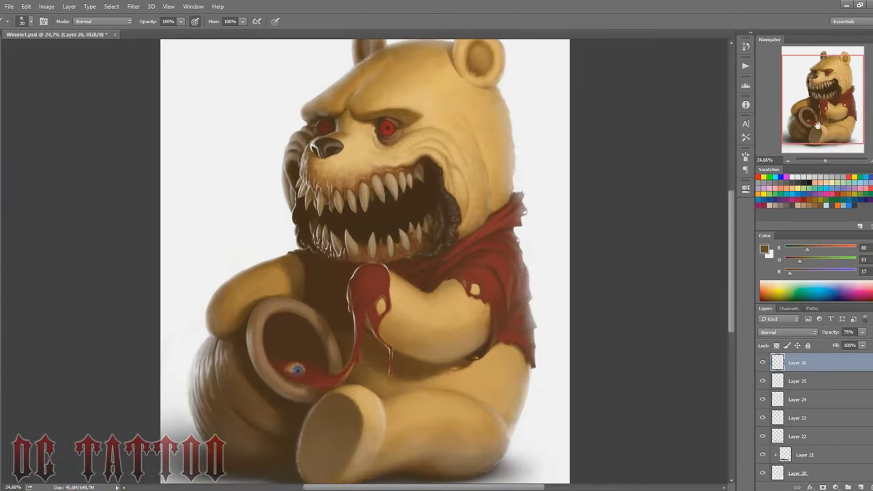
scroll(817, 122, up, 3)
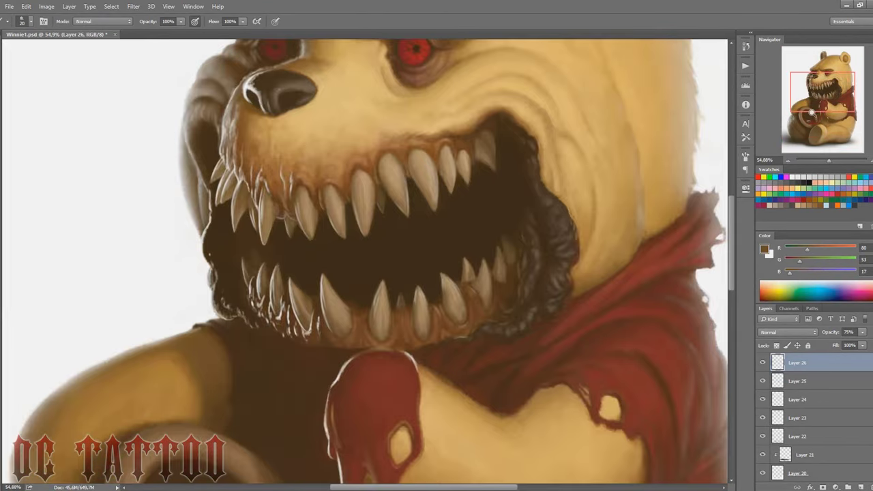
mouse_move(811, 113)
mouse_down()
mouse_move(820, 85)
mouse_move(820, 99)
mouse_up()
key(ctrl+alt+shift+n)
key(d)
key(x)
key(bracketright)
mouse_move(376, 272)
mouse_down()
mouse_move(450, 256)
mouse_move(399, 271)
mouse_up()
mouse_move(445, 249)
mouse_down()
mouse_move(382, 269)
mouse_move(379, 245)
mouse_move(436, 254)
mouse_move(389, 263)
mouse_move(386, 249)
mouse_move(396, 256)
mouse_move(439, 240)
mouse_up()
Erase part of the tongue highlight and fade Layer 27 to 10% opacity.
key(bracketright)
key(bracketright)
key(bracketright)
key(e)
key(bracketright)
key(bracketright)
key(bracketright)
drag(389, 259, 431, 220)
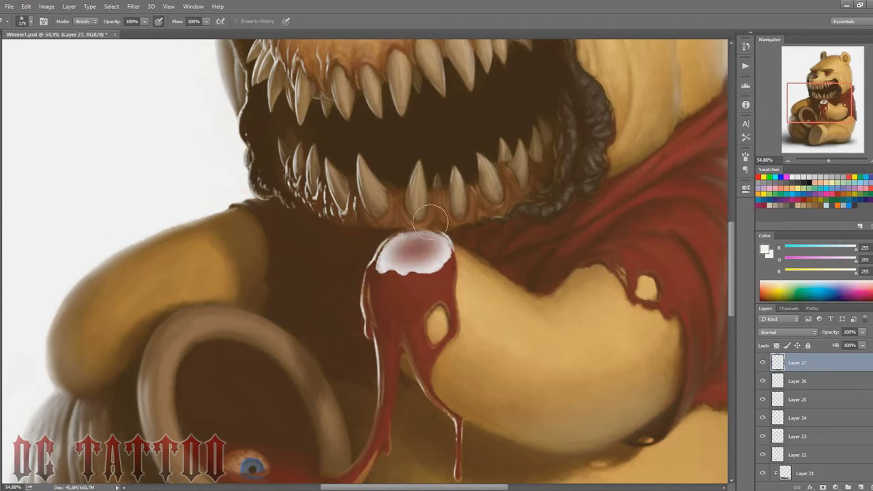
drag(825, 332, 770, 332)
key(bracketleft)
key(bracketleft)
key(bracketleft)
key(bracketleft)
key(bracketleft)
key(bracketleft)
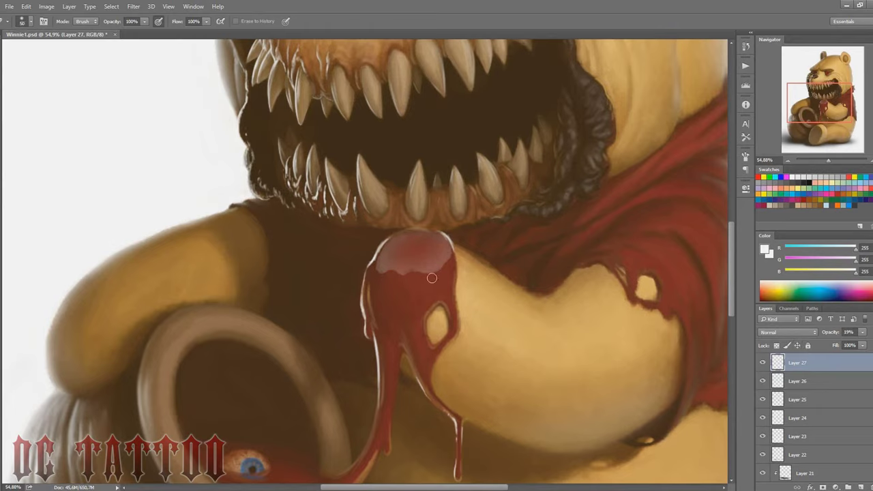
key(bracketleft)
key(bracketleft)
key(bracketleft)
drag(834, 332, 821, 329)
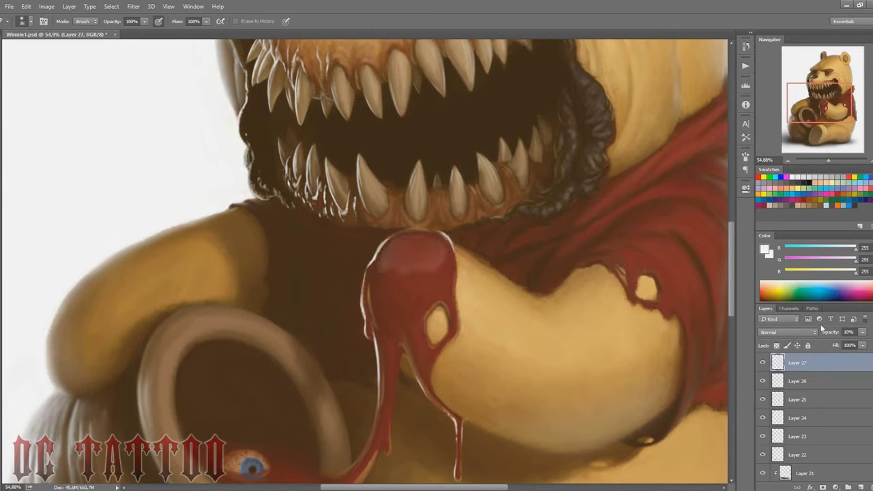
Add a faint tongue-edge highlight, raise Layer 27 to 16%, and shine the right red eye.
scroll(451, 351, down, 3)
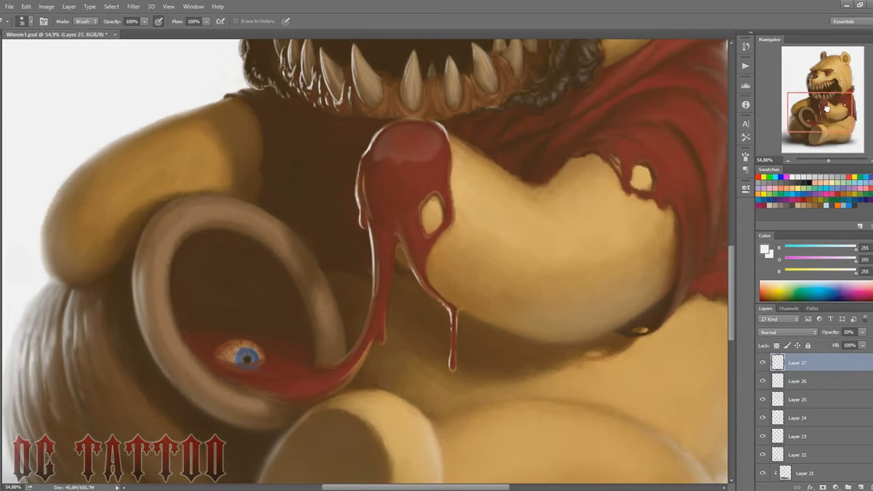
key(b)
right_click(451, 352)
key(Escape)
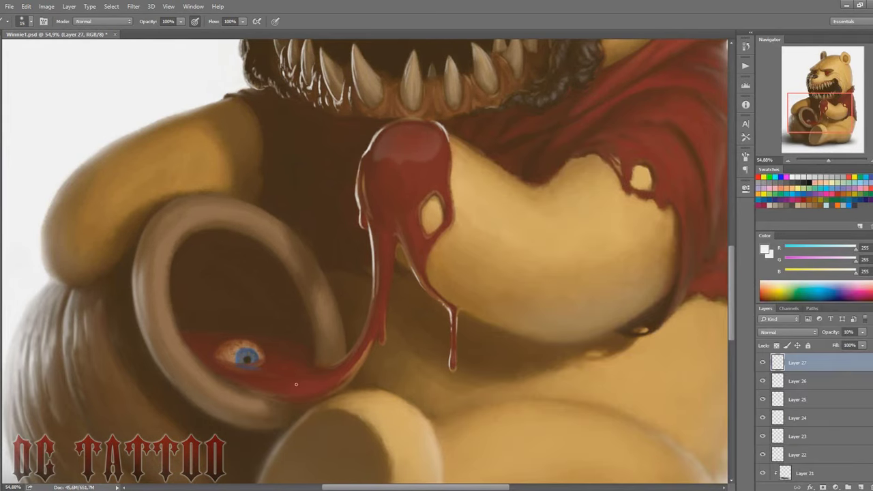
drag(310, 380, 281, 385)
key(e)
key(b)
key(bracketright)
key(bracketright)
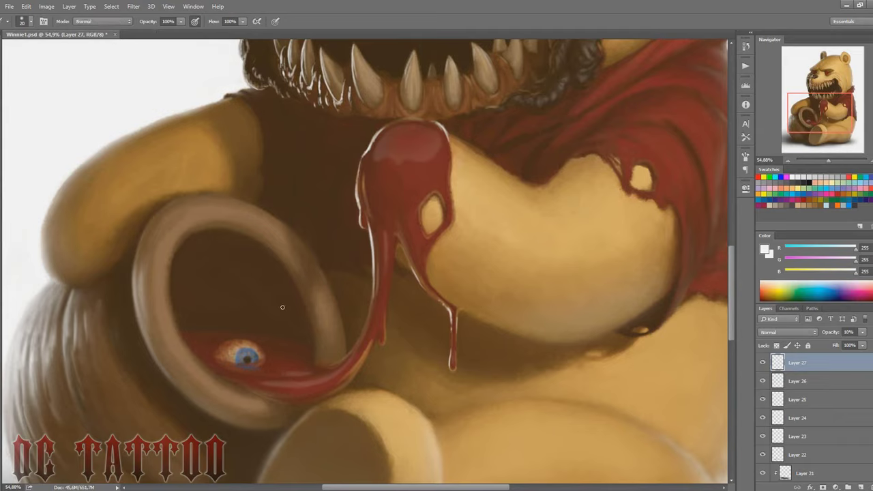
drag(831, 333, 830, 329)
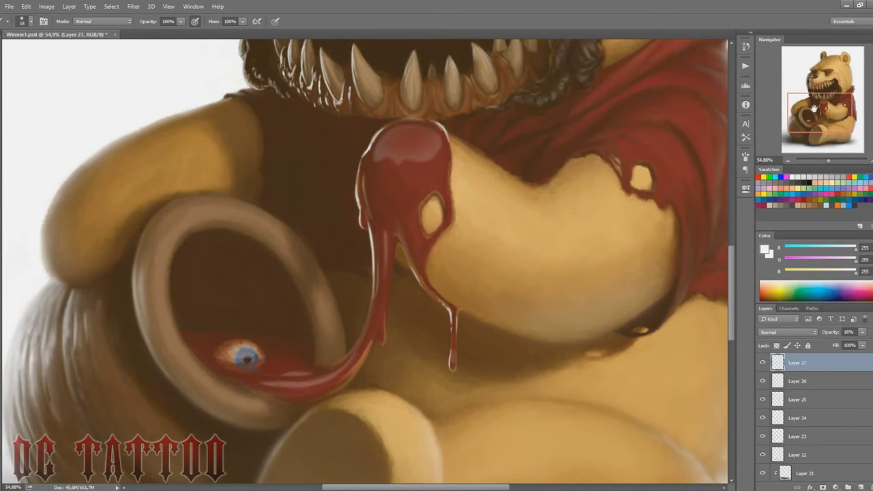
drag(813, 109, 814, 78)
drag(436, 162, 437, 156)
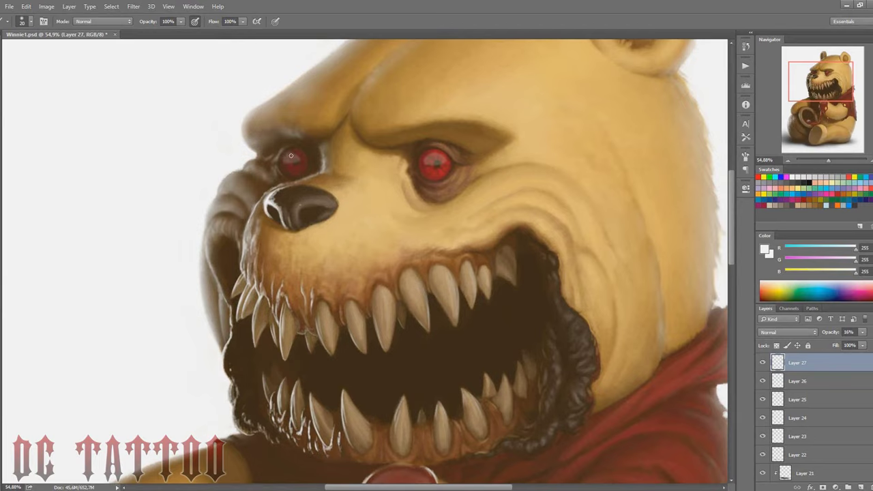
Paint a light highlight across the top of the bear's nose and set the eraser to 35.
key(e)
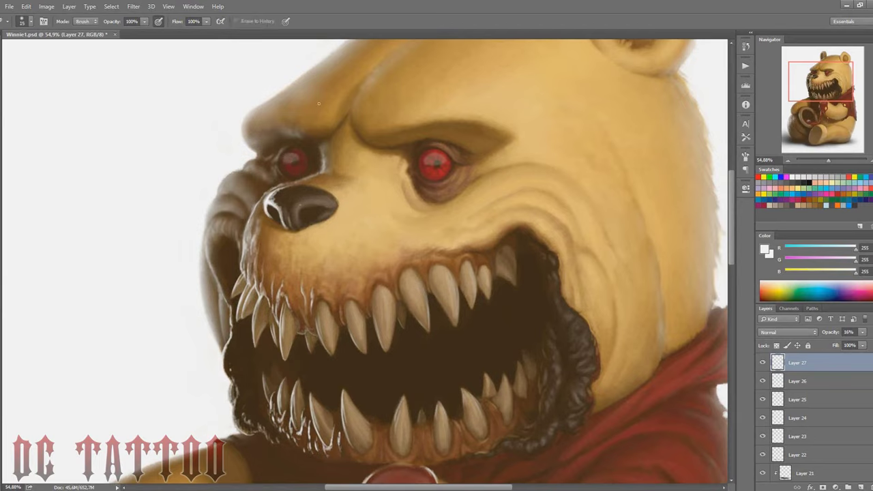
key(b)
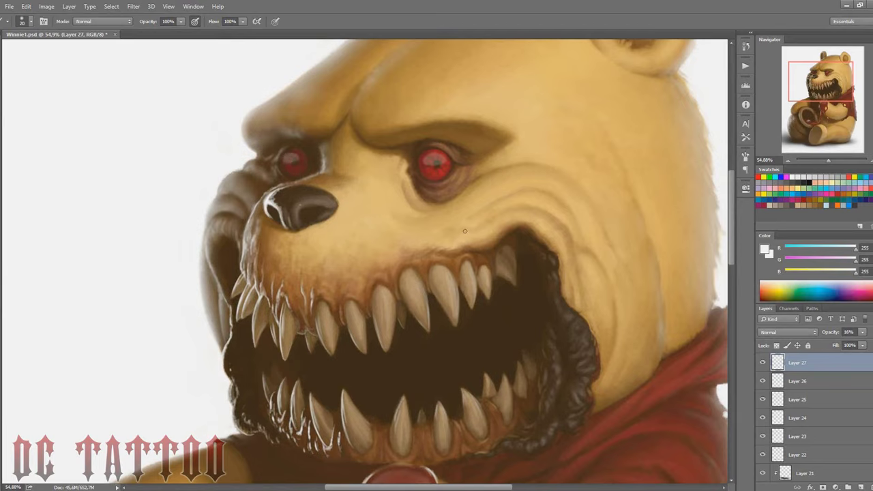
drag(273, 195, 327, 199)
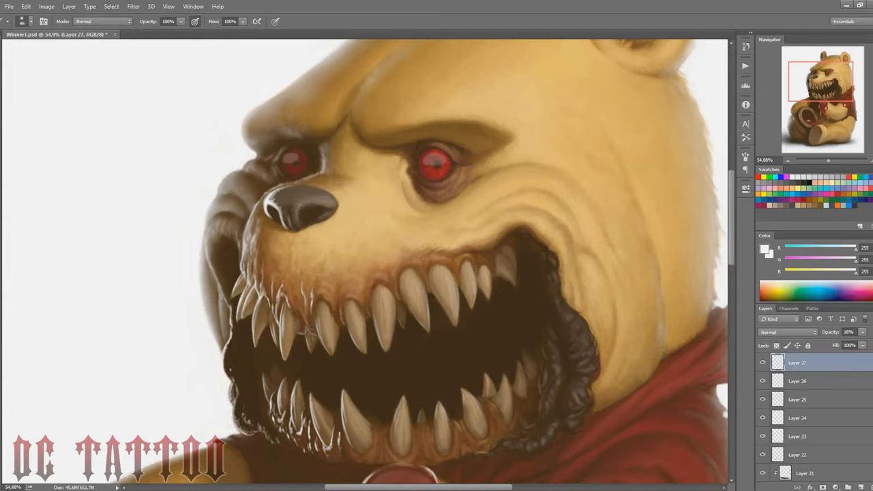
key(e)
key(bracketright)
key(bracketright)
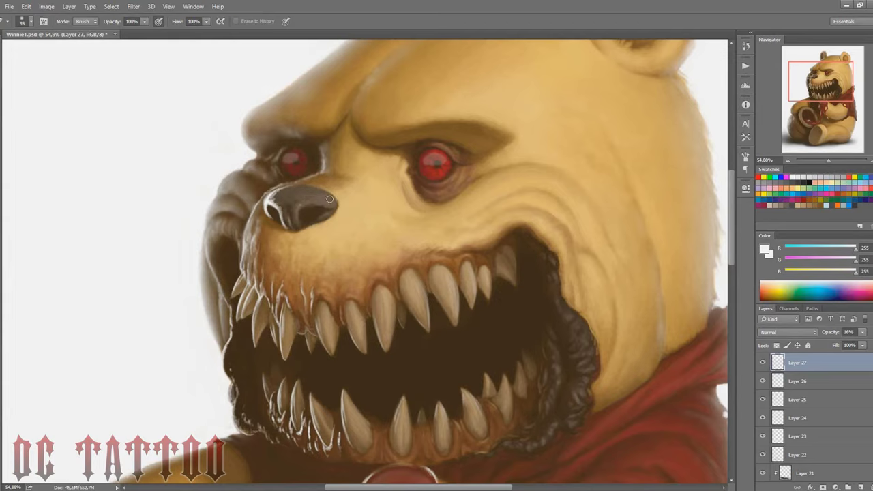
Set the brush to 35, bring the belly and honey pot into view, and save Winnie1.psd.
key(b)
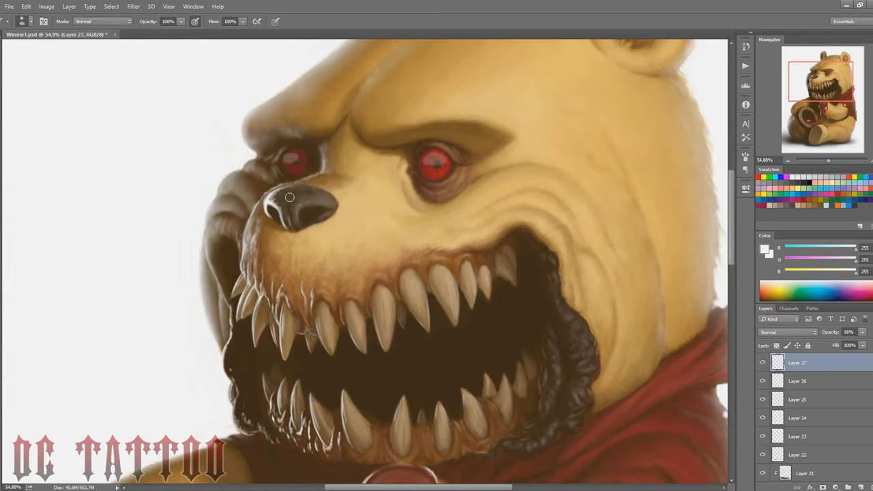
key(bracketright)
key(bracketright)
key(bracketright)
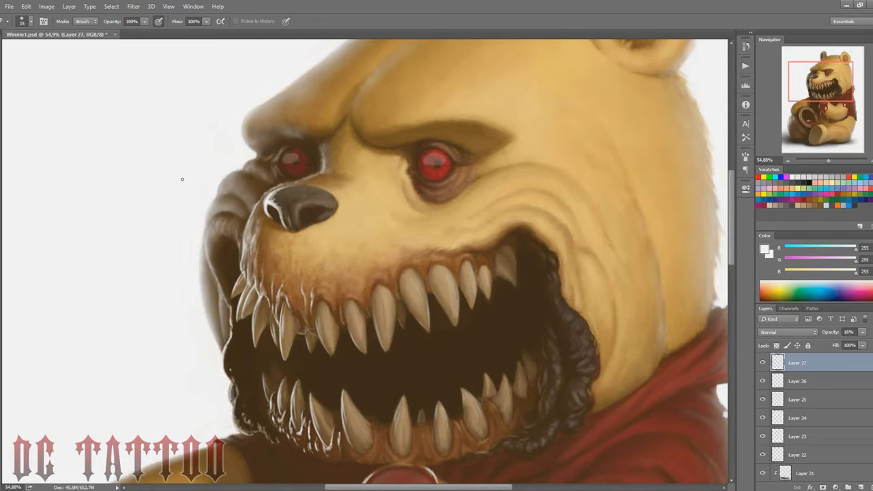
key(bracketright)
key(bracketright)
key(bracketright)
key(bracketleft)
key(bracketleft)
key(bracketleft)
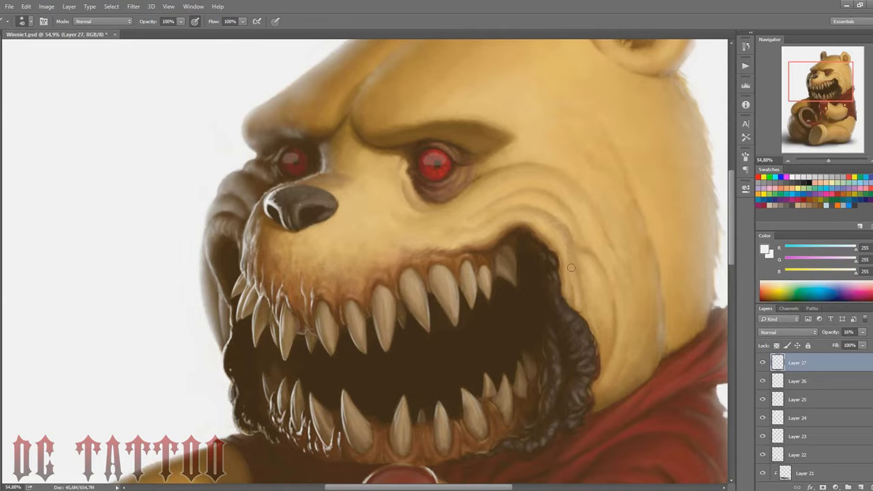
drag(832, 112, 823, 86)
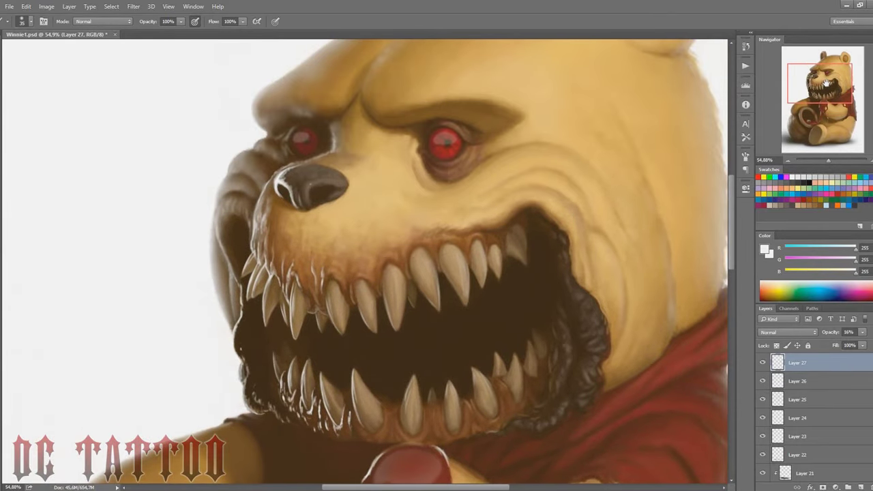
drag(825, 81, 831, 93)
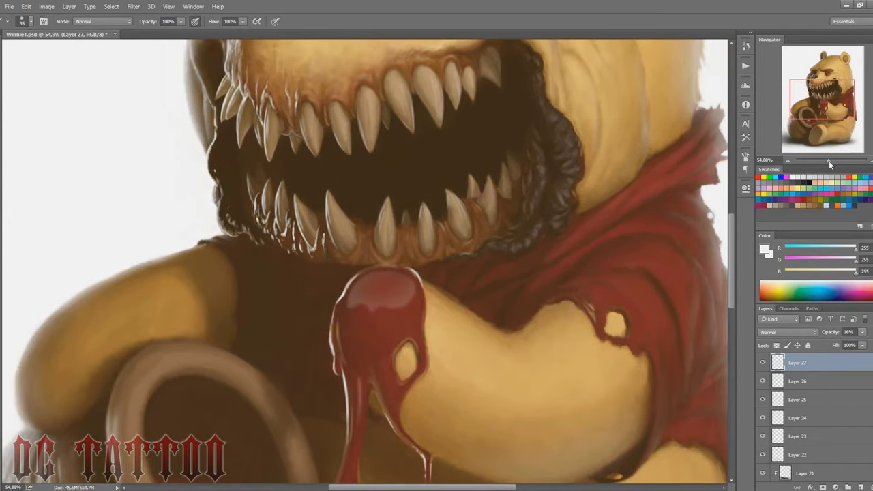
scroll(829, 95, down, 3)
key(ctrl+s)
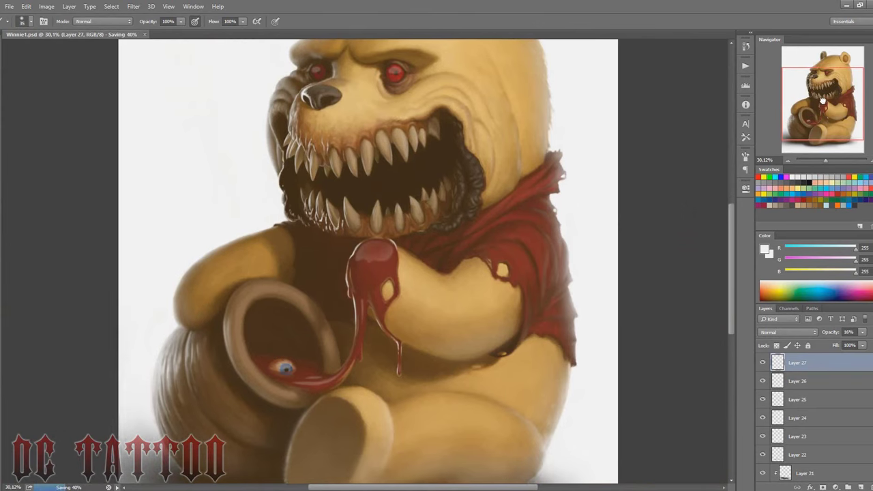
Paint light strands into the dark fur with a 10–15 px brush.
scroll(694, 165, up, 3)
key(bracketleft)
key(bracketleft)
key(bracketleft)
drag(638, 183, 653, 168)
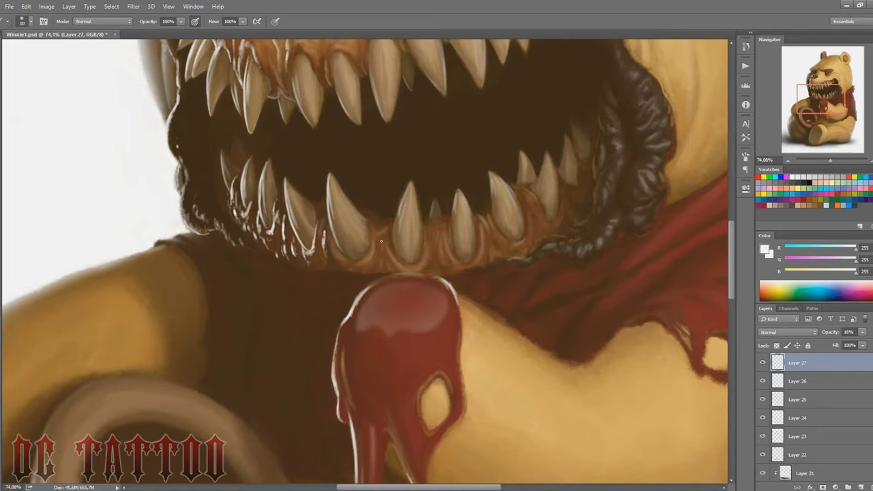
key(bracketright)
key(bracketleft)
key(bracketright)
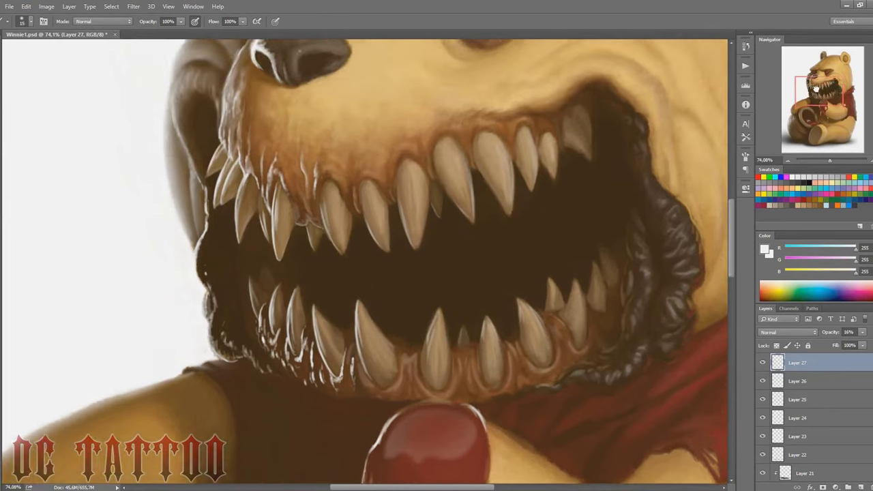
Dab a faint light mark on the upper gum and shrink the eraser to a tiny size.
drag(818, 102, 814, 92)
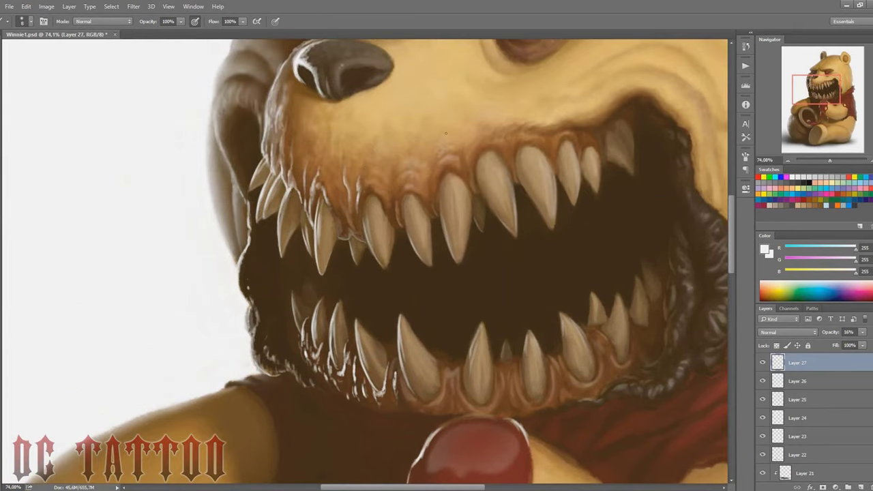
drag(367, 180, 374, 173)
key(bracketright)
key(bracketleft)
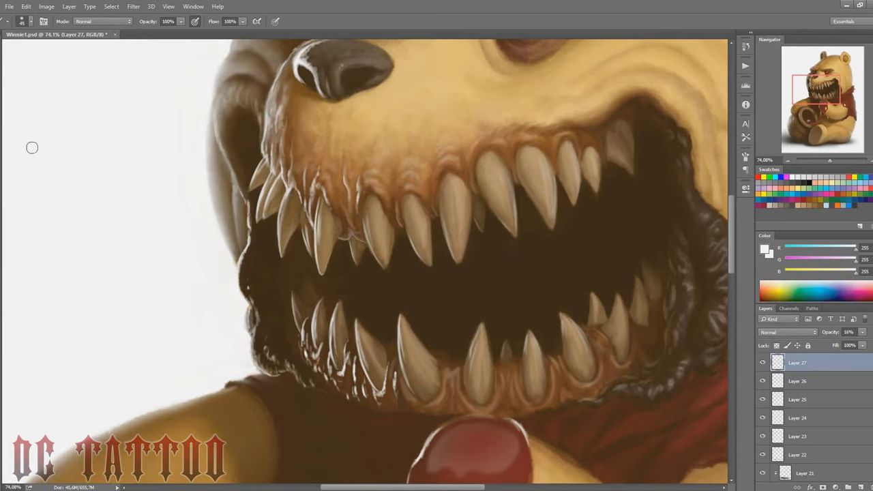
key(e)
key(bracketleft)
key(bracketleft)
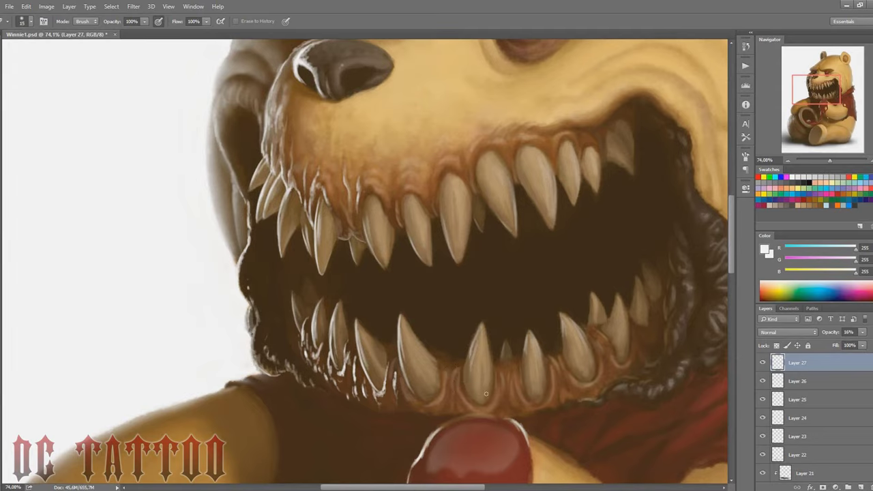
key(b)
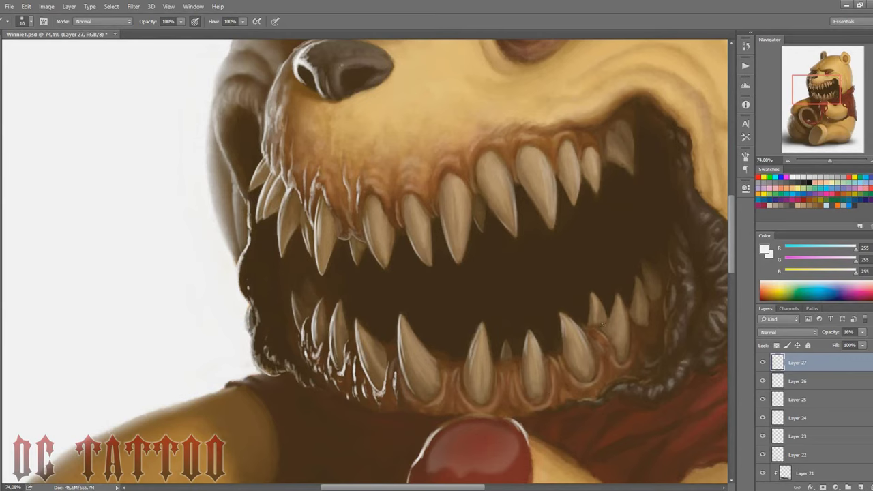
Create new Layer 28 with a large soft brush and bring up its layer effects.
drag(829, 160, 826, 159)
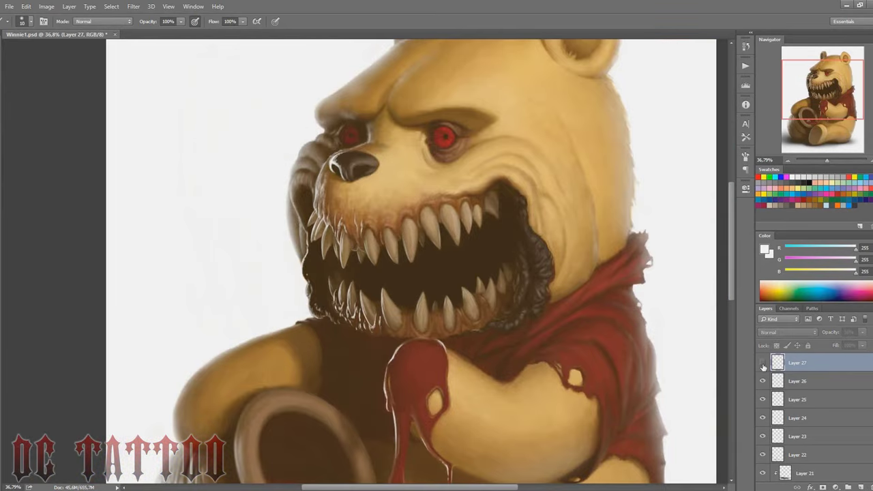
mouse_move(824, 76)
mouse_down()
mouse_move(823, 103)
mouse_move(823, 87)
mouse_up()
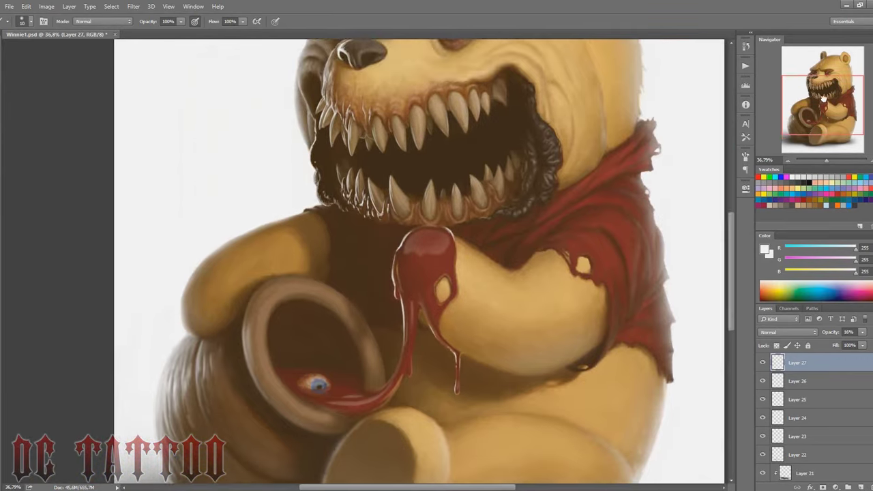
key(ctrl+shift+alt+n)
right_click(480, 129)
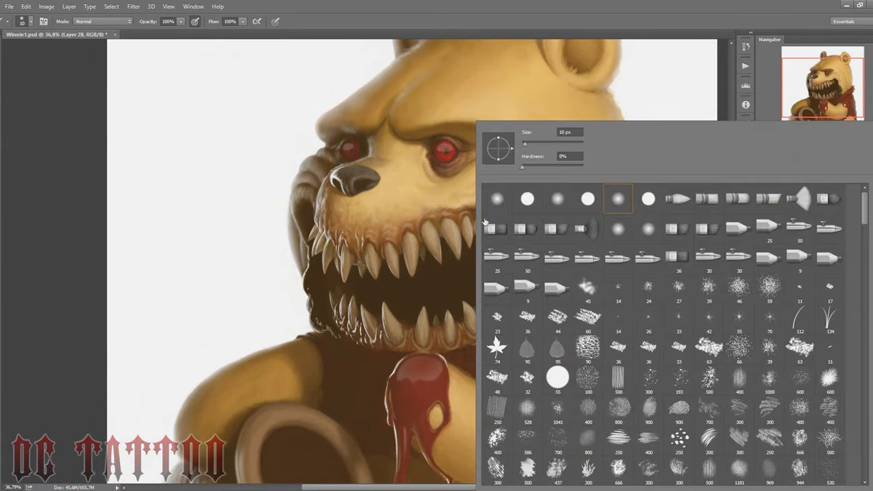
scroll(675, 307, down, 2)
double_click(754, 158)
scroll(453, 54, up, 5)
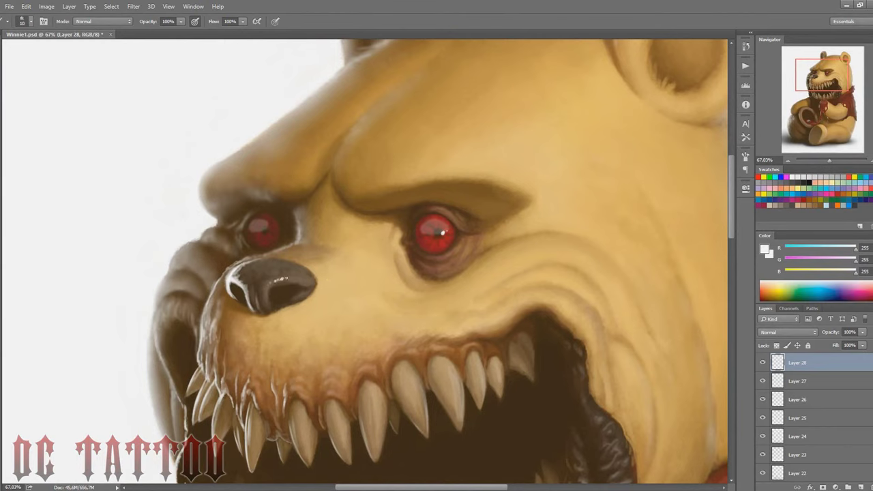
double_click(829, 369)
Enable an Outer Glow on Layer 28 with a light blue glow colour.
click(350, 327)
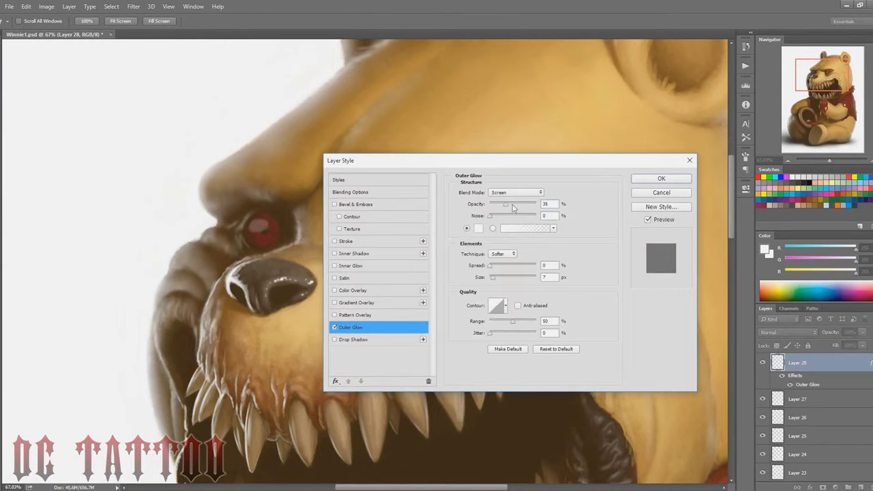
click(478, 229)
click(488, 334)
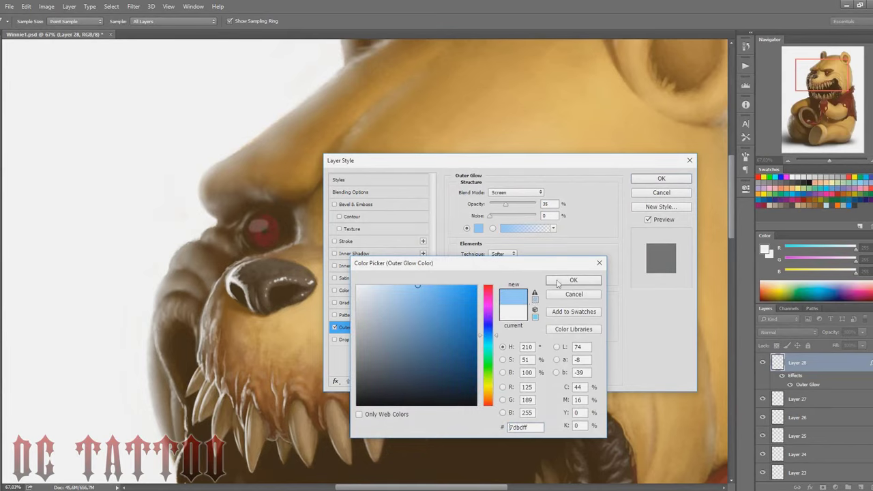
click(557, 283)
click(660, 178)
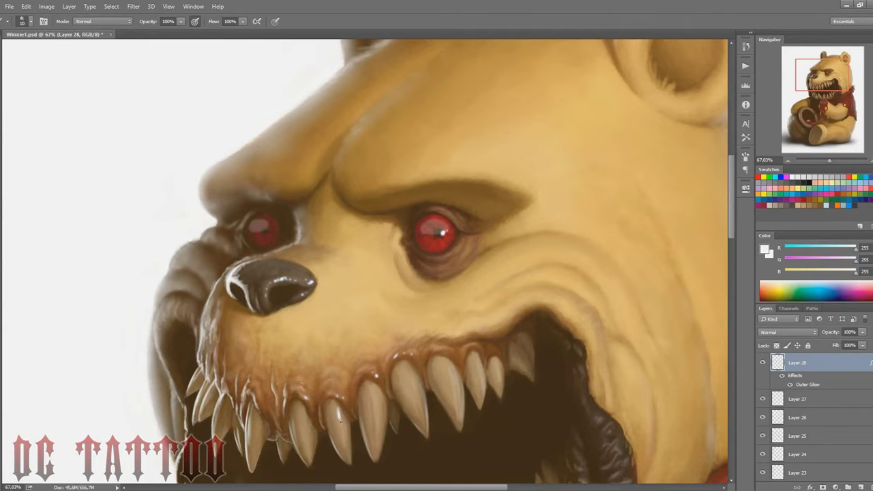
Paint light highlight strokes down three of the teeth with a smaller brush.
drag(811, 82, 810, 90)
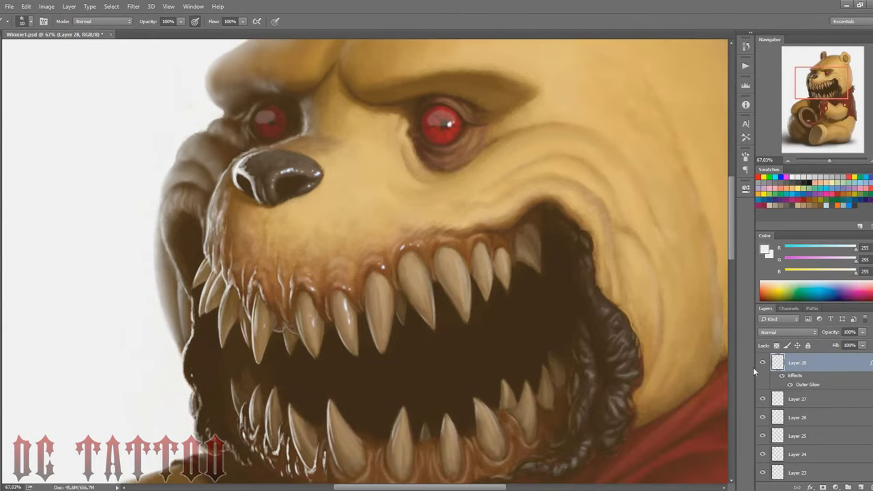
drag(383, 279, 386, 323)
key(bracketleft)
key(bracketleft)
mouse_move(412, 259)
mouse_down()
mouse_move(428, 303)
mouse_move(464, 286)
mouse_up()
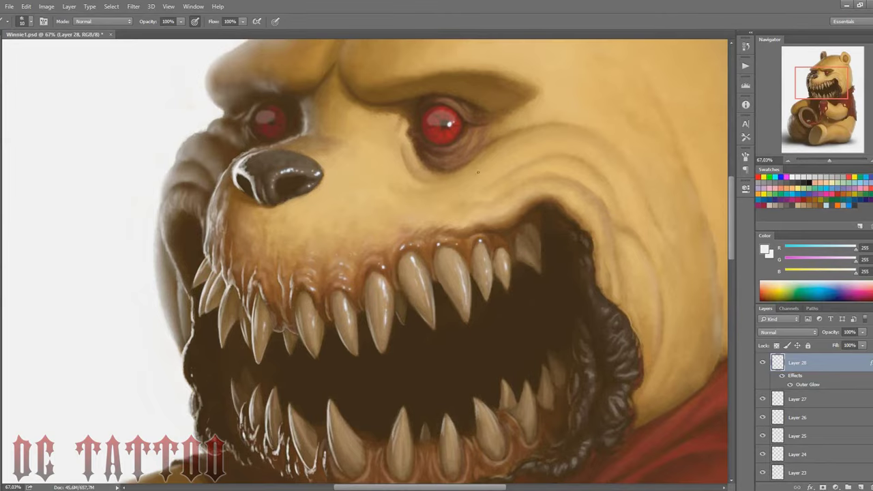
scroll(356, 366, down, 3)
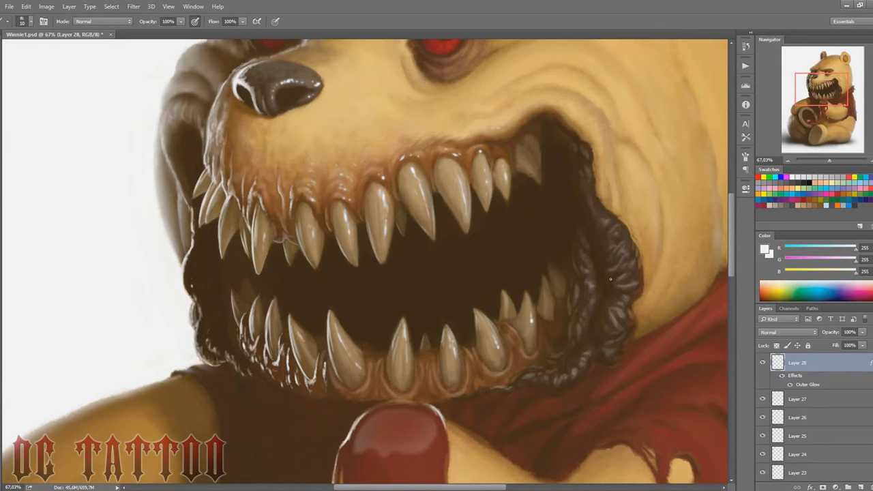
Change Layer 28's Outer Glow colour to yellow #ffc600.
double_click(807, 384)
click(478, 228)
text(ffc600)
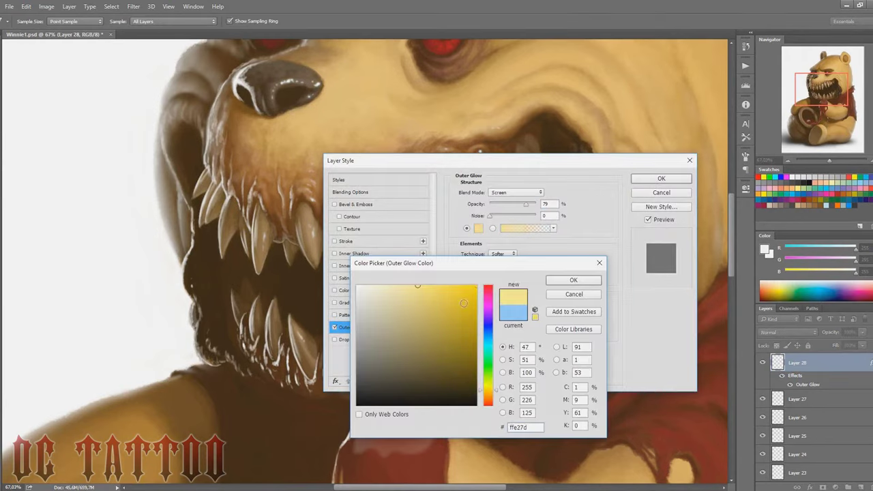
click(573, 280)
click(661, 178)
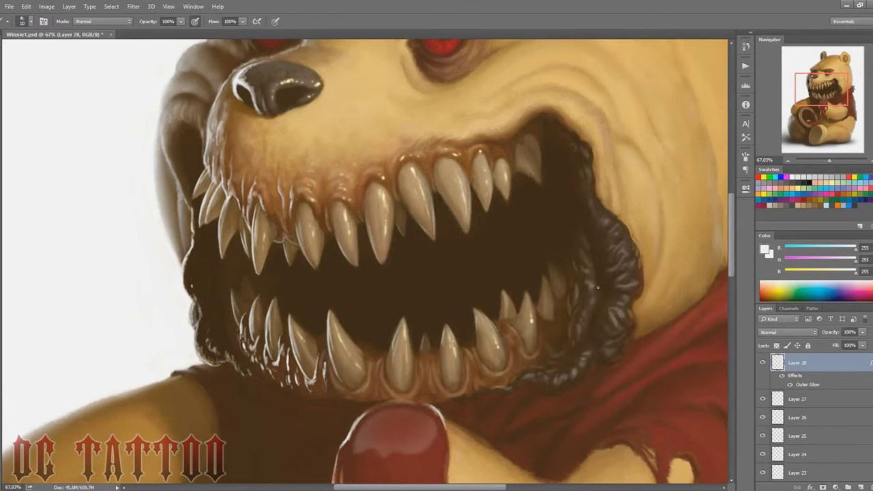
Paint a bright glossy highlight on the tongue, then size the brush down.
scroll(597, 287, down, 3)
key(bracketright)
key(bracketright)
key(bracketright)
drag(399, 336, 403, 340)
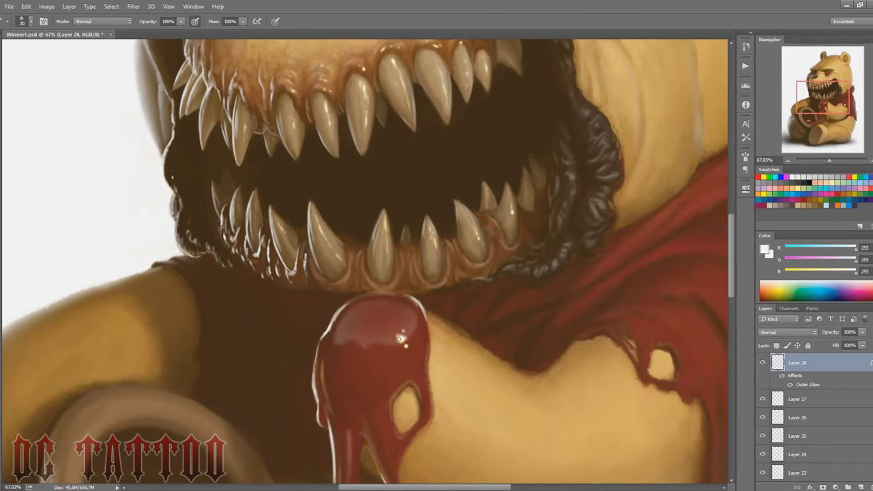
scroll(640, 184, down, 4)
key(bracketleft)
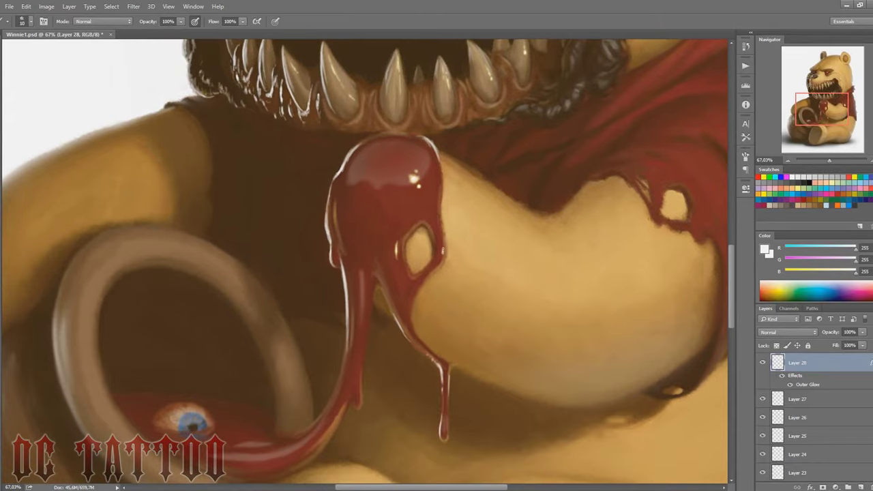
key(bracketleft)
key(bracketleft)
key(bracketright)
key(bracketright)
key(bracketright)
key(bracketleft)
Paint a thin highlight along the honey drip's edge and zoom out to the whole bear.
drag(411, 294, 406, 312)
drag(817, 107, 827, 94)
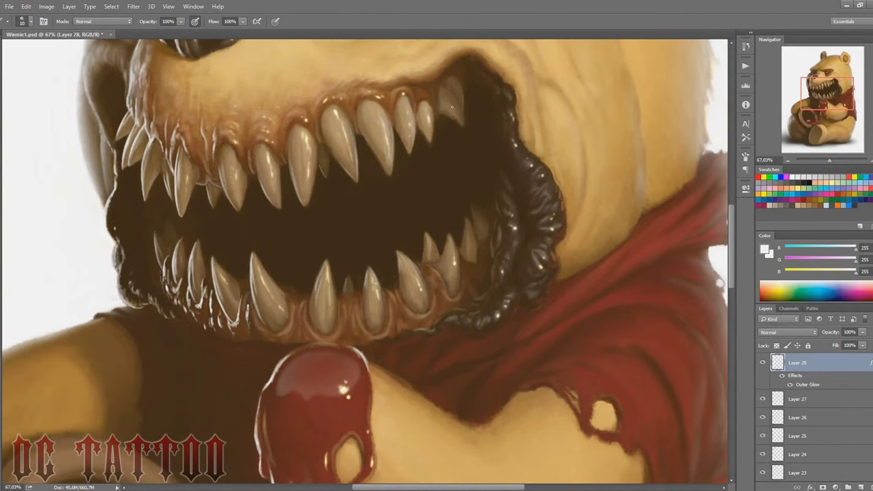
drag(830, 87, 827, 100)
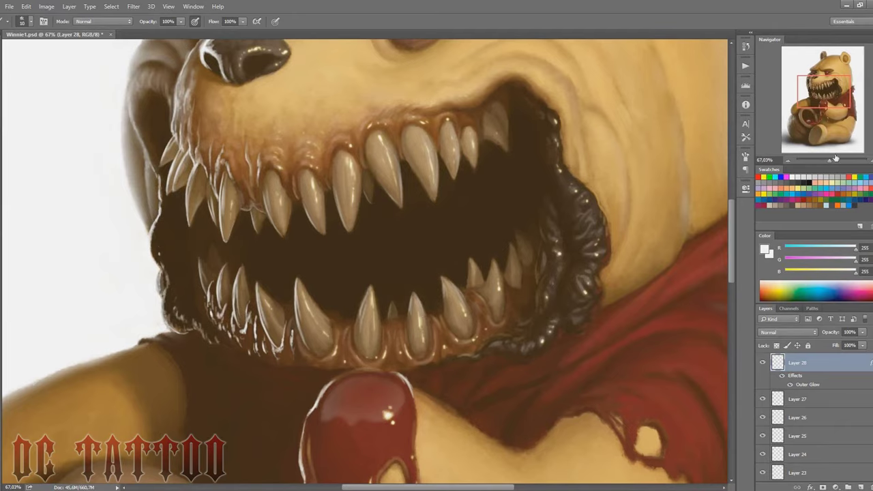
drag(836, 159, 814, 164)
Duplicate Layer 28 as Layer 28 copy, keeping its Outer Glow, while checking the mirrored view.
key(h)
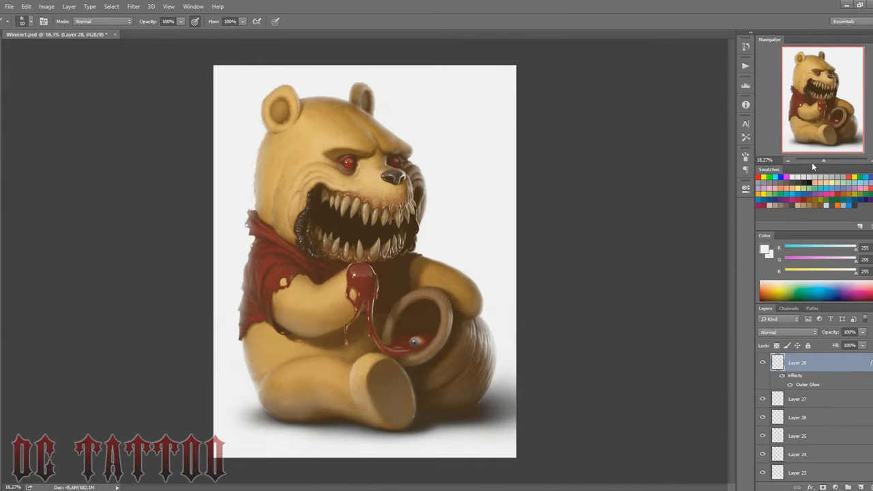
key(ctrl+shift+alt+n)
key(ctrl+z)
key(ctrl+j)
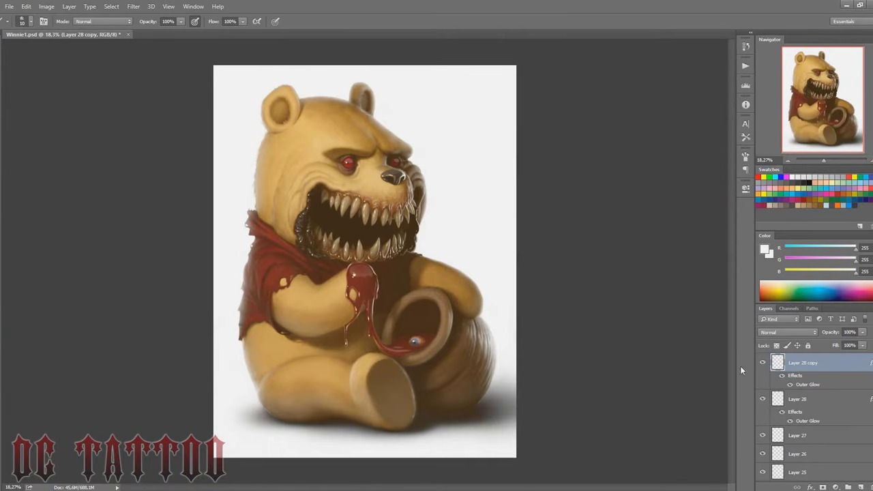
key(h)
Flip the view back to normal, zoom in on the bear's face, and enlarge the brush.
right_click(392, 122)
key(Return)
key(h)
click(827, 163)
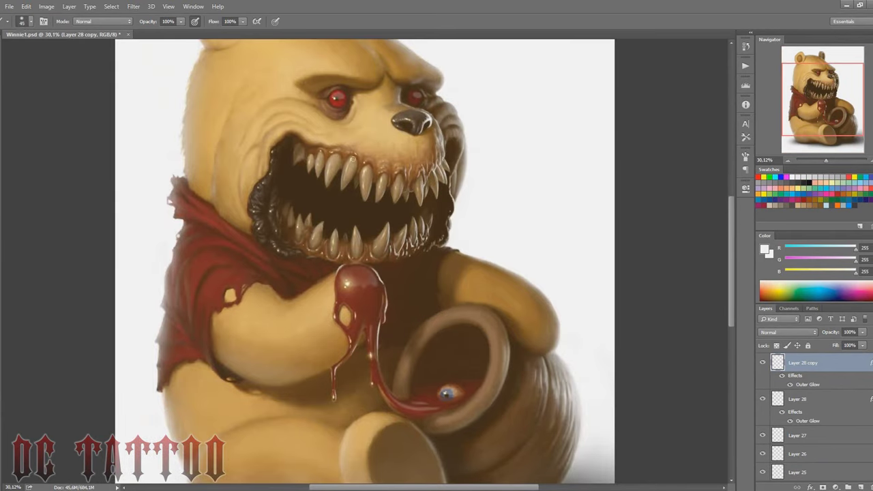
key(bracketright)
key(bracketright)
key(bracketright)
key(bracketleft)
key(bracketleft)
key(bracketleft)
key(bracketright)
key(bracketright)
mouse_move(823, 104)
mouse_down()
mouse_move(823, 93)
mouse_move(823, 119)
mouse_up()
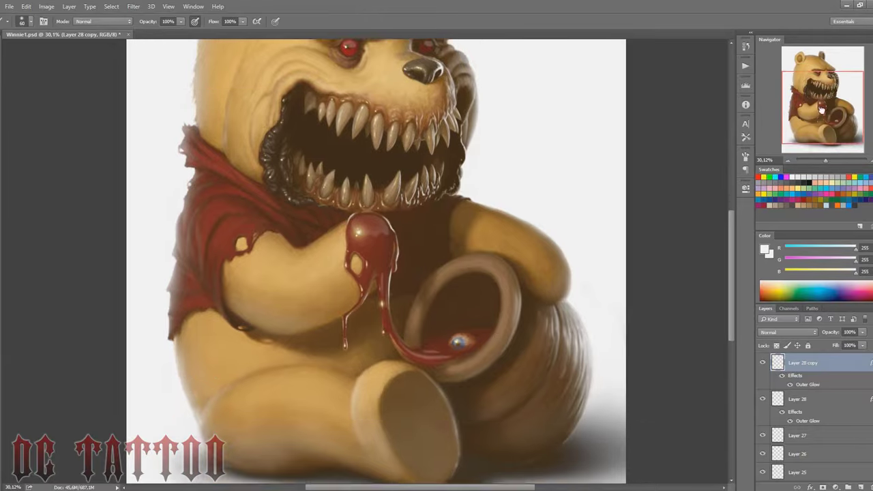
key(bracketright)
key(bracketright)
key(bracketright)
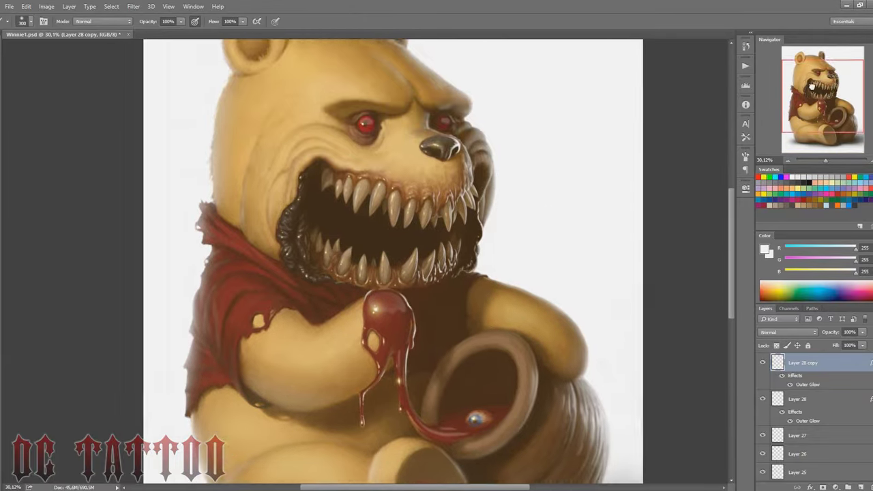
drag(790, 148, 790, 134)
Add new Layer 29, fit the painting in view, and sample the bear's tan fur colour.
key(ctrl+shift+n)
key(Return)
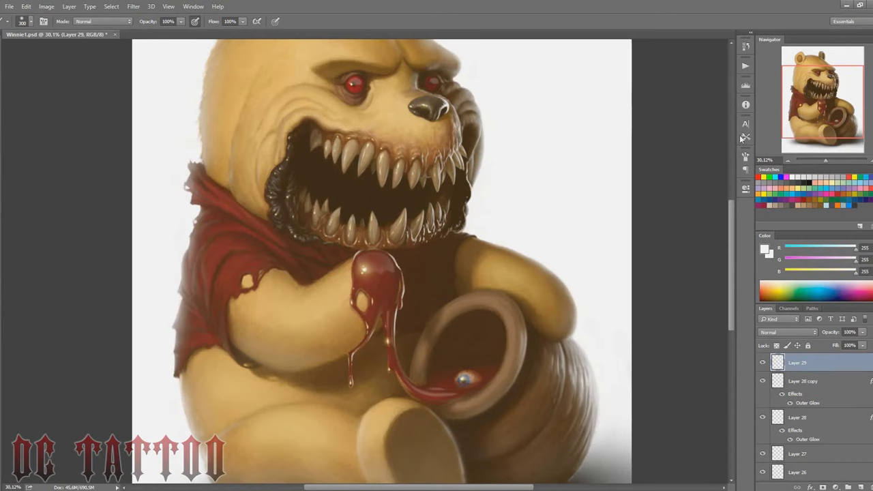
key(ctrl+0)
key(bracketleft)
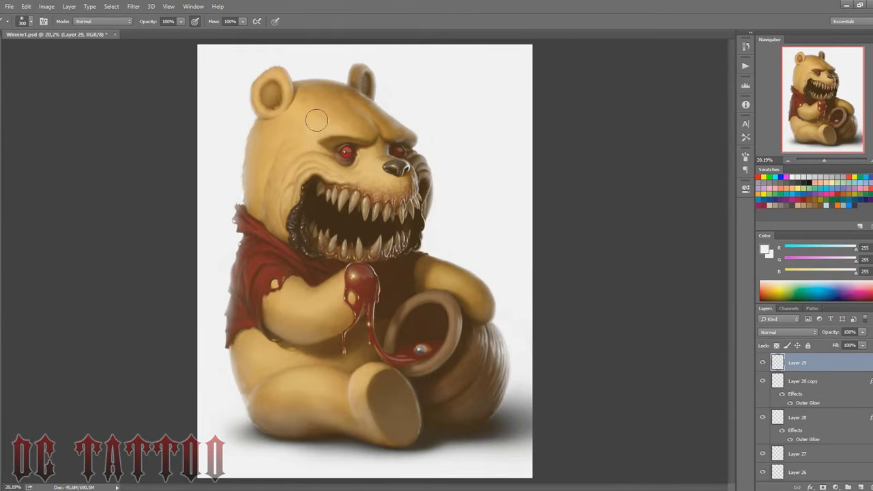
alt+click(271, 94)
key(bracketleft)
key(bracketleft)
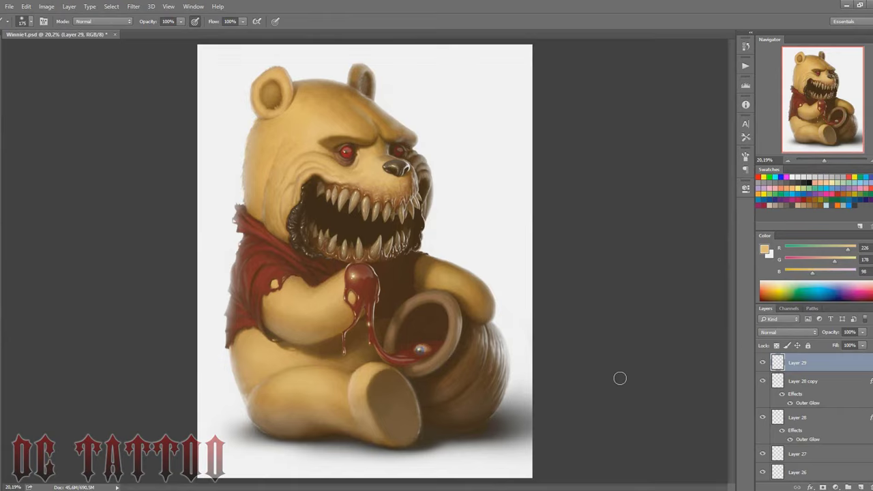
Set Layer 29 to Color blend mode and pick a dark red paint colour.
click(784, 332)
click(769, 319)
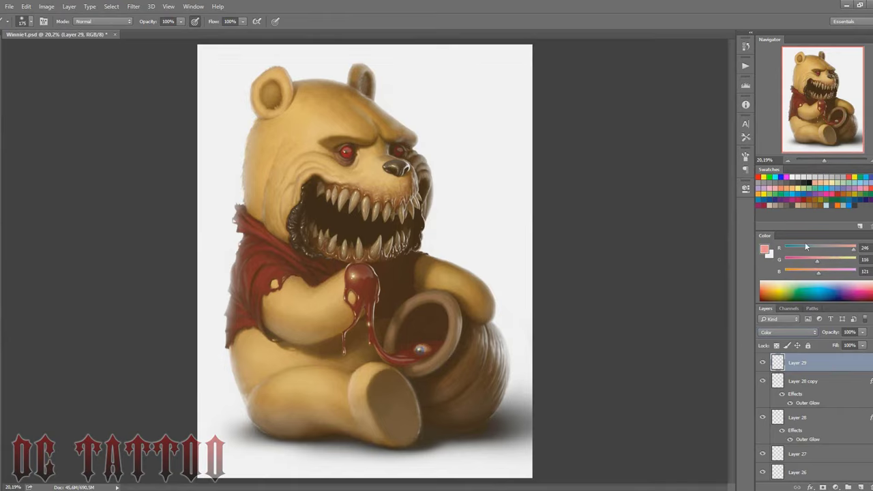
click(764, 249)
drag(458, 290, 440, 332)
key(Return)
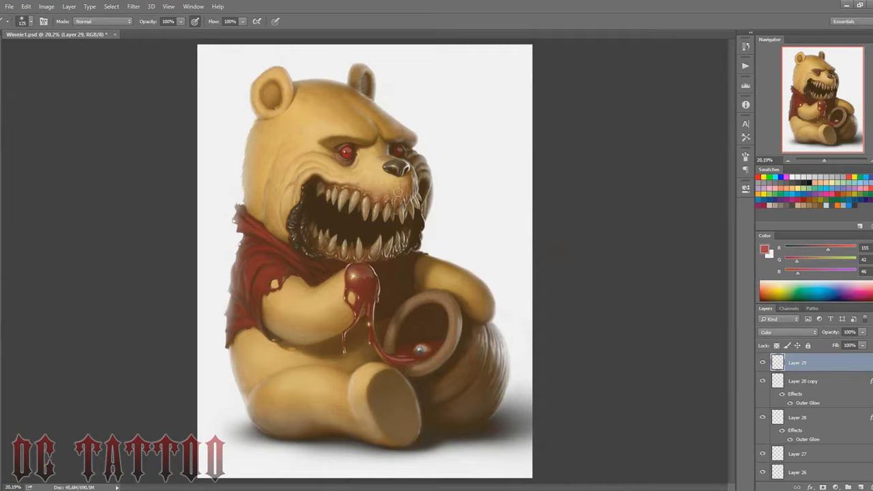
key(bracketleft)
key(bracketleft)
key(bracketleft)
Move Layer 29 down between Layer 24 and Layer 23 and pick a beige colour.
drag(804, 362, 832, 453)
scroll(832, 454, down, 3)
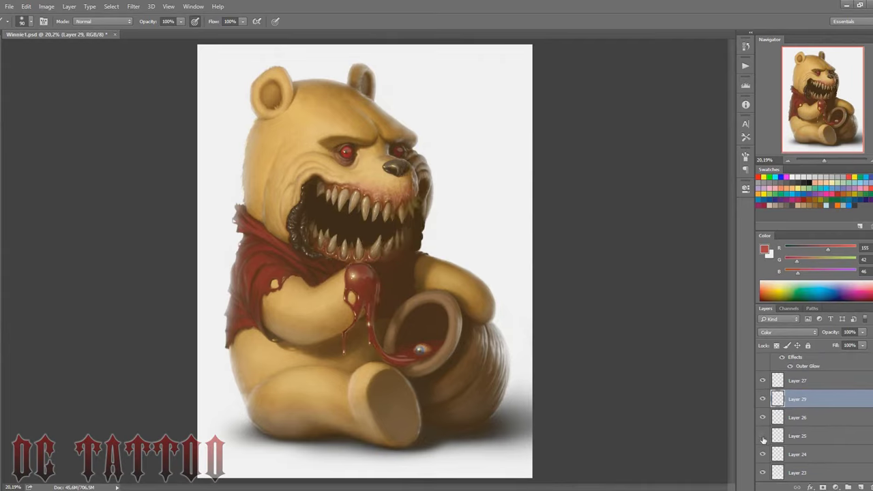
drag(775, 470, 777, 463)
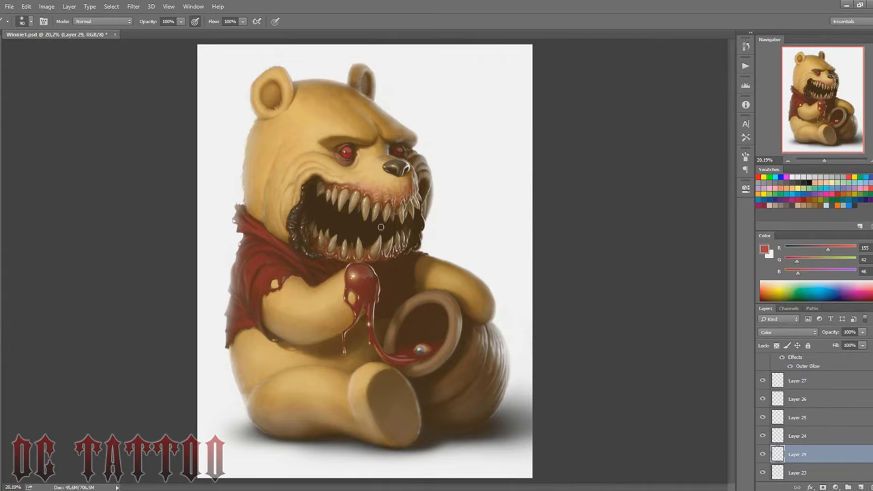
click(798, 199)
scroll(322, 220, up, 4)
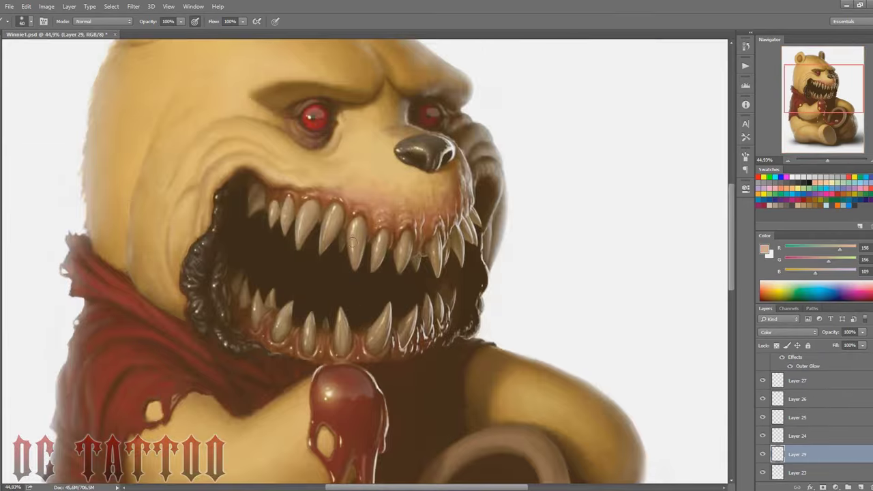
Shrink the brush, review the face and mouth, and add Layer 30 above Layer 29.
key([)
key([)
key([)
drag(828, 91, 829, 80)
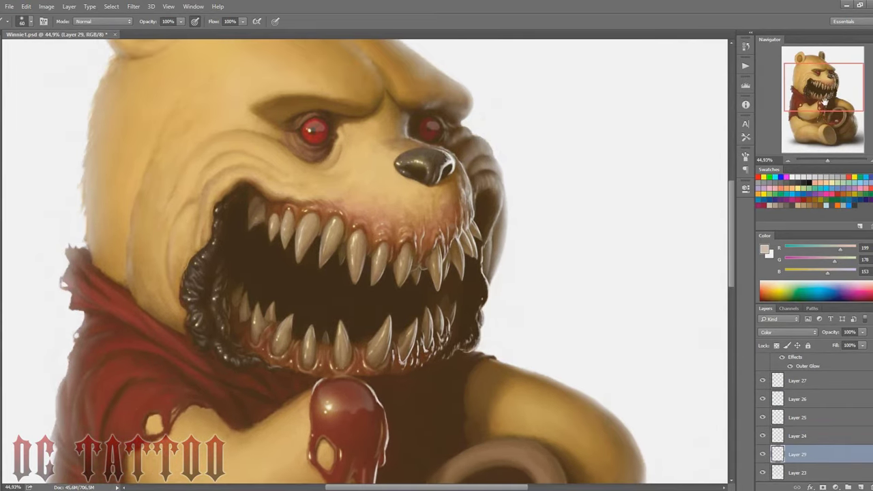
key(ctrl+shift+alt+n)
click(777, 332)
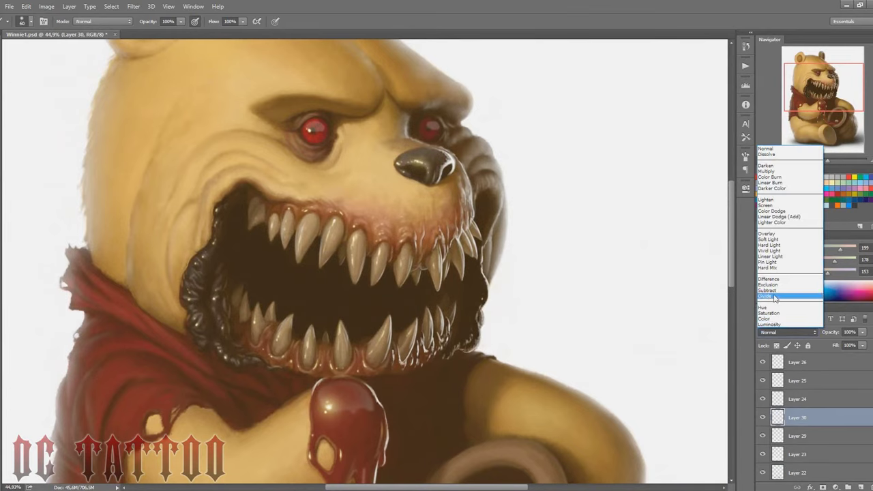
Set the new layer to Overlay, then add another layer in Lighten mode with pure red.
click(766, 233)
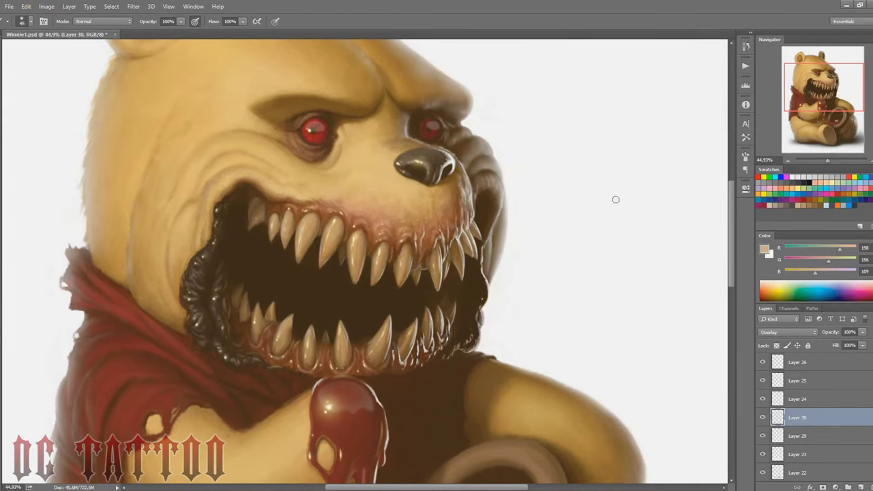
click(822, 166)
key(ctrl+shift+alt+n)
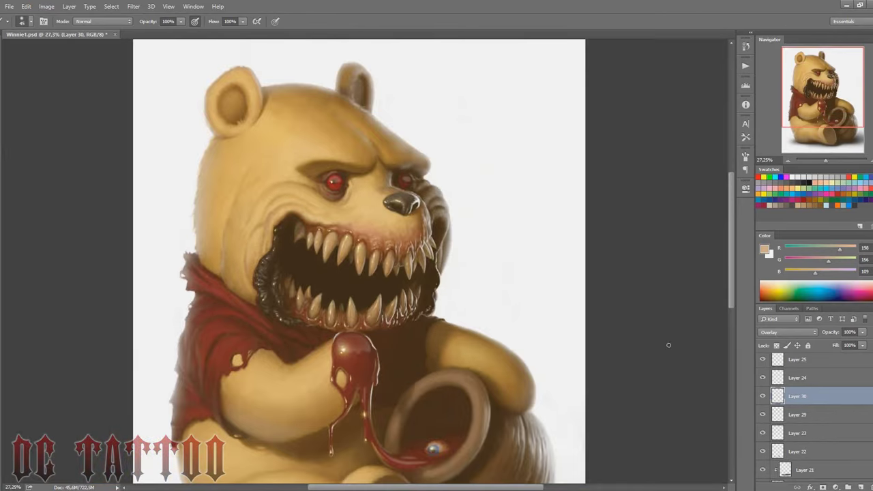
click(787, 332)
click(784, 225)
click(759, 177)
Paint a red glow on both eyes and switch that layer to Color Dodge.
drag(333, 181, 337, 180)
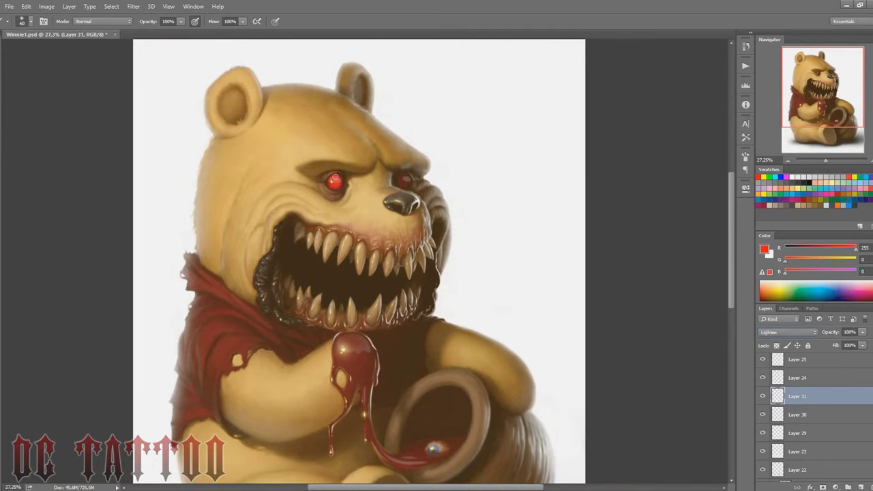
click(404, 183)
click(781, 331)
click(784, 213)
Set the glow layer's opacity to 59% and make Layer 27 the active layer.
scroll(773, 322, down, 2)
scroll(770, 331, down, 2)
scroll(769, 332, down, 2)
scroll(769, 332, down, 2)
scroll(769, 333, up, 5)
drag(830, 332, 821, 334)
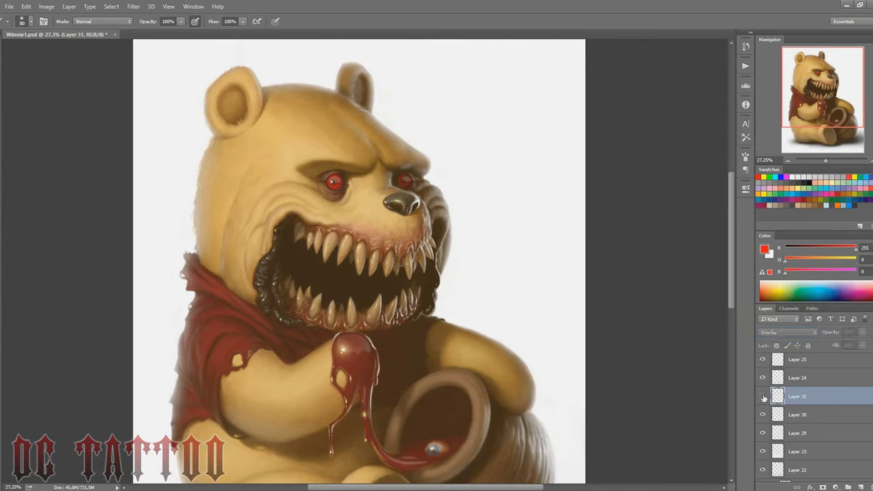
scroll(780, 407, up, 2)
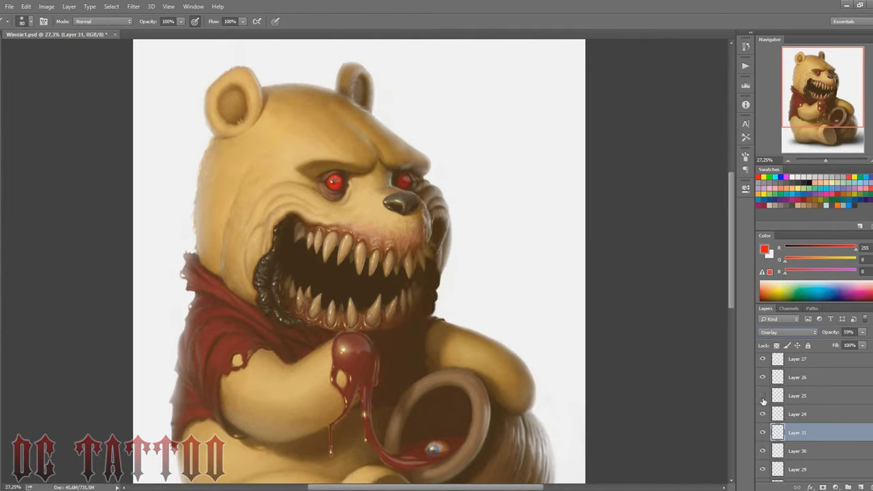
key(alt+bracketright)
key(alt+bracketright)
key(alt+bracketright)
Duplicate Layer 27 with its Outer Glow, then make and clear a lasso selection around the eyes.
drag(861, 483, 861, 484)
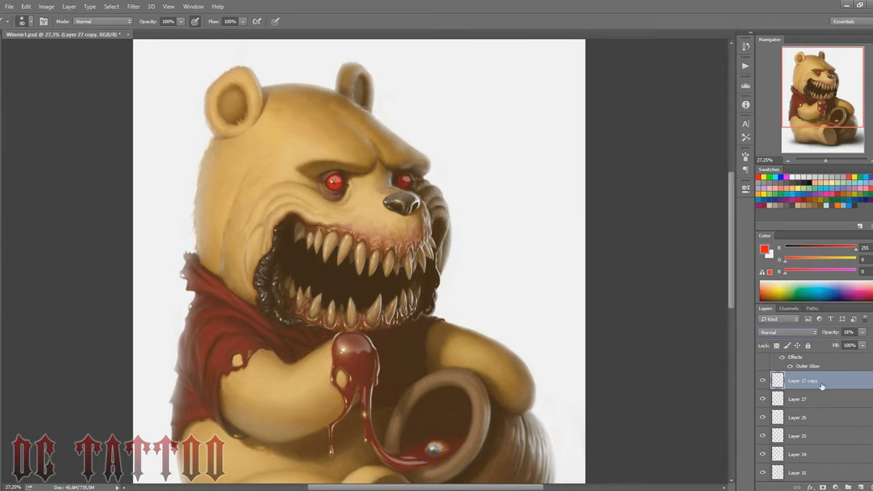
key(l)
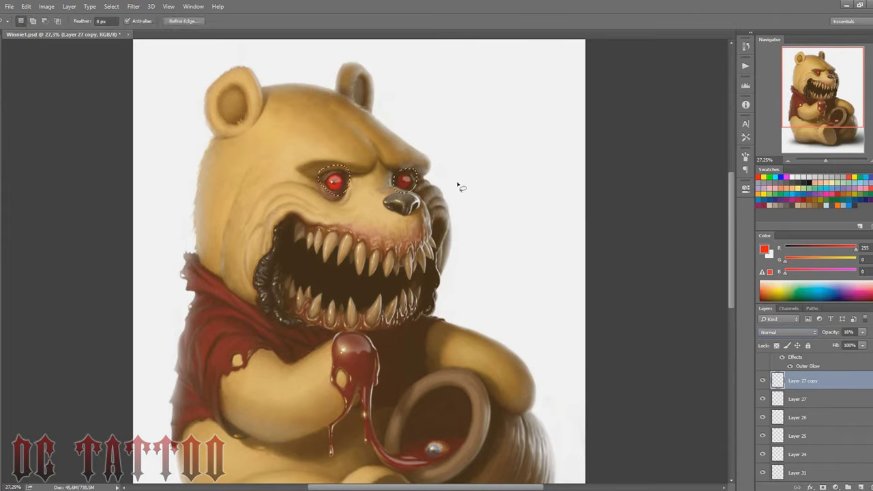
key(ctrl+d)
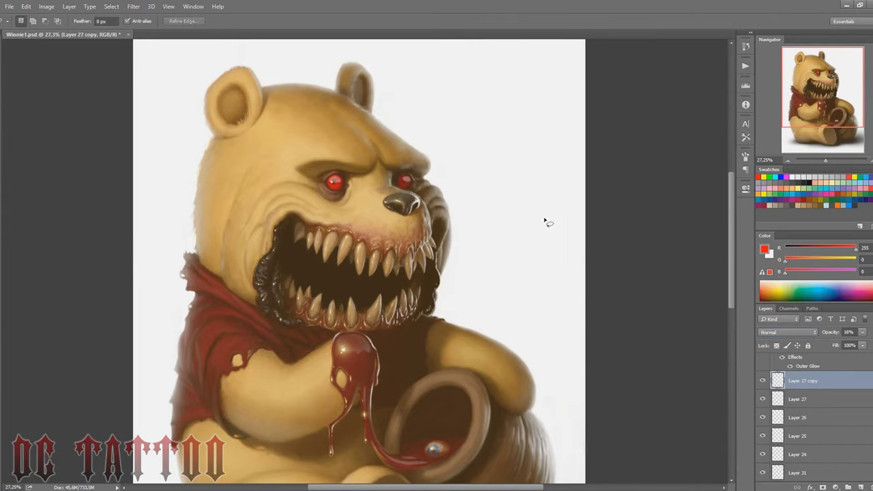
key(e)
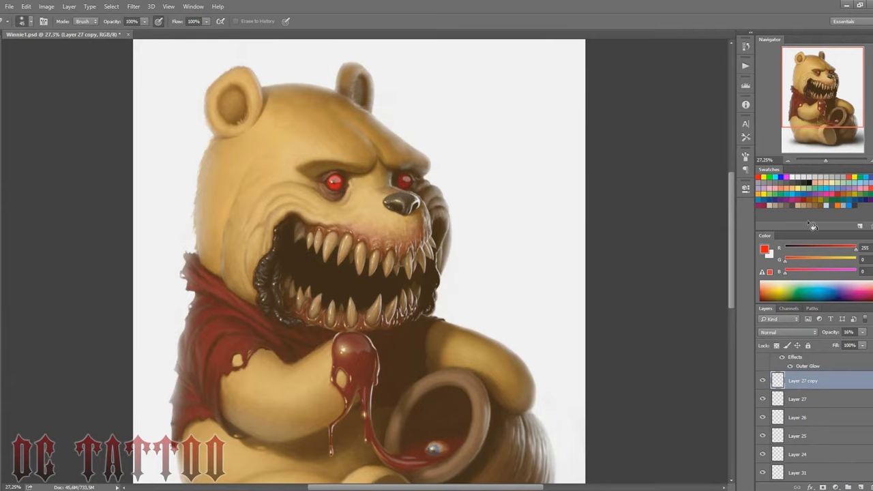
Zoom in on the honey pot and toggle a layer's visibility to compare the legs.
drag(824, 165, 827, 163)
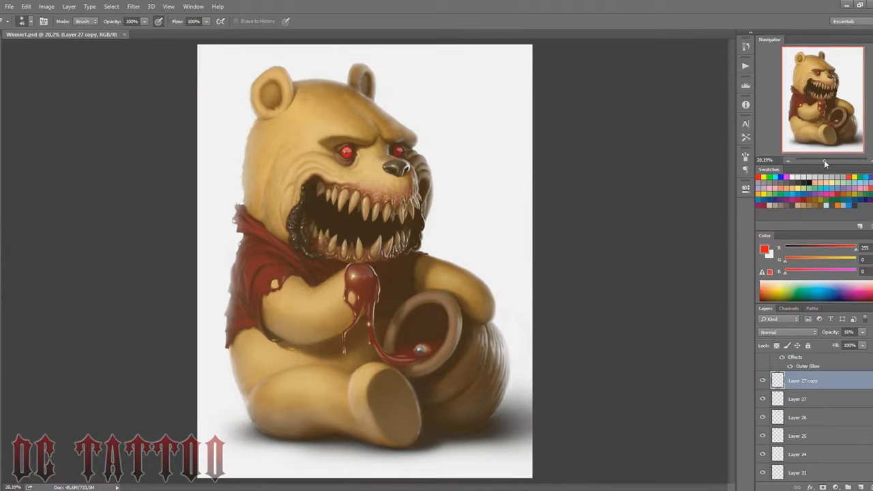
scroll(385, 266, down, 3)
scroll(815, 409, up, 1)
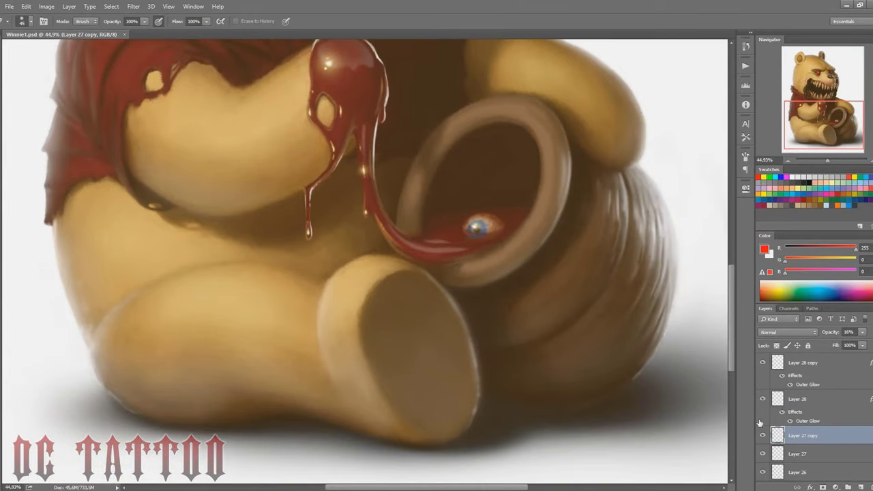
scroll(804, 423, down, 2)
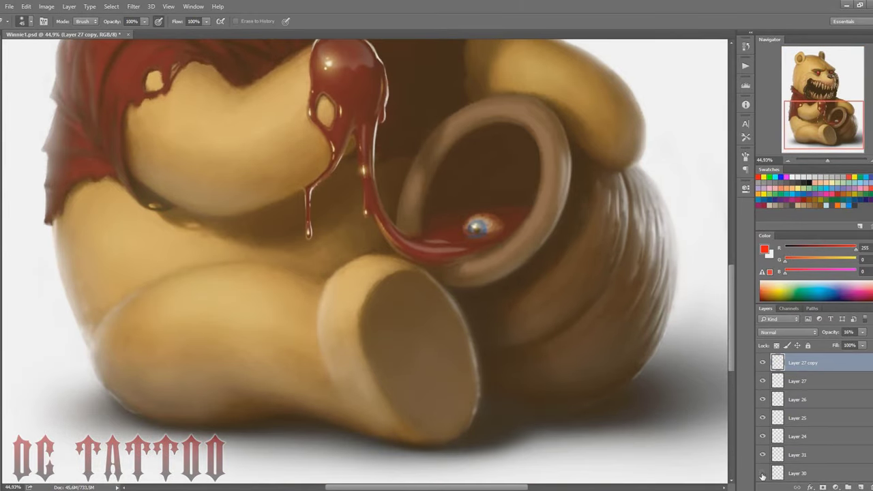
scroll(762, 440, down, 2)
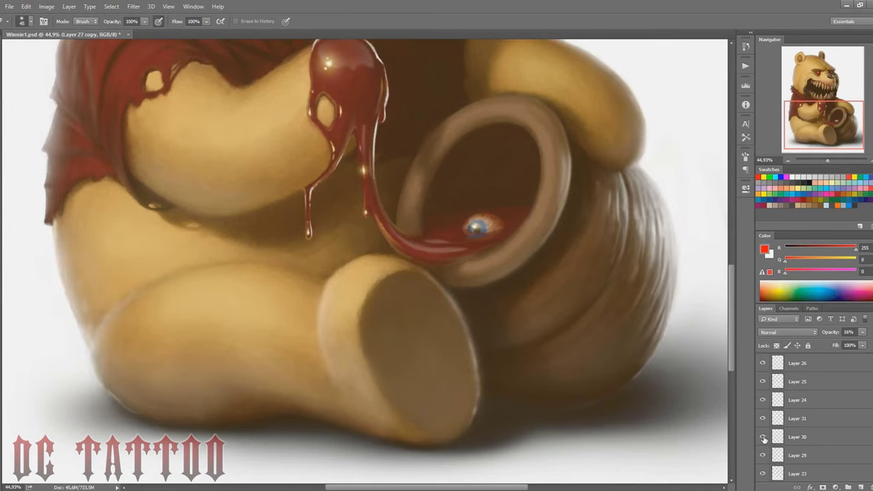
click(762, 473)
click(763, 473)
scroll(791, 437, down, 2)
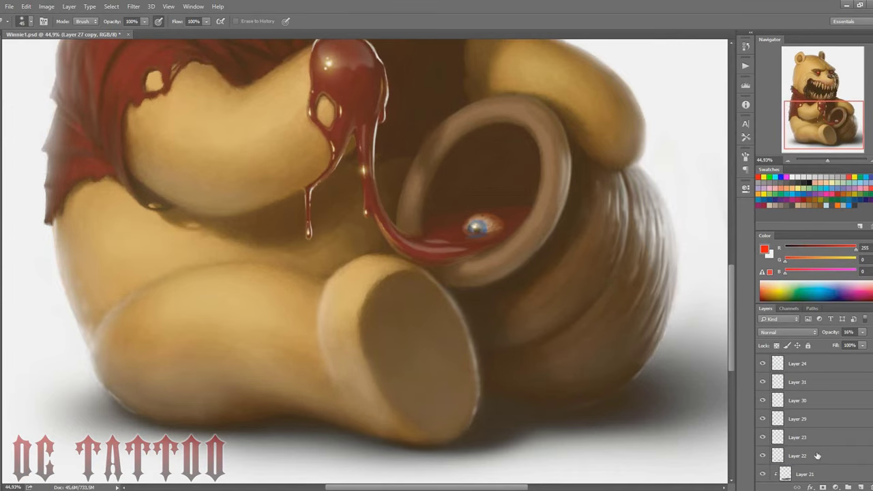
Add new Layer 32 above Layer 22 and switch to the Brush tool.
click(798, 456)
key(ctrl+shift+alt+n)
key(b)
right_click(707, 249)
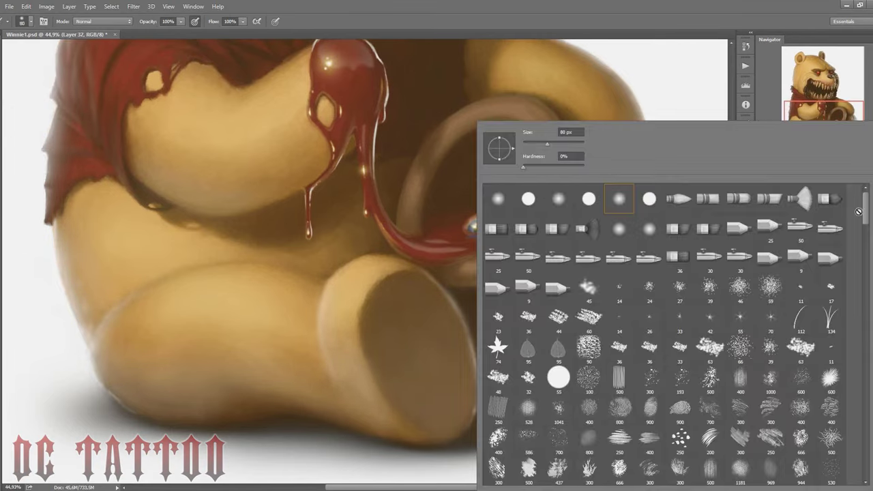
Paint the letters HUNNY on the honey pot with a small round brush.
scroll(857, 211, down, 5)
double_click(558, 300)
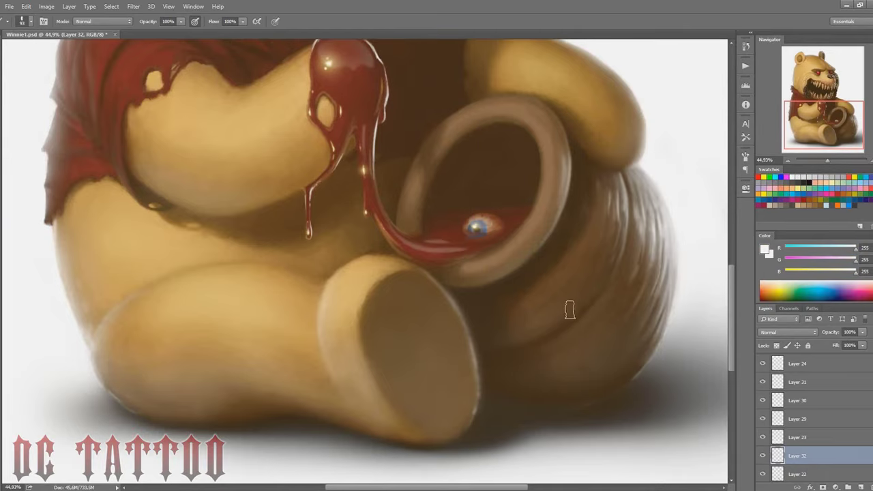
key(bracketleft)
key(bracketleft)
key(bracketleft)
drag(521, 289, 543, 326)
drag(544, 274, 564, 312)
mouse_move(554, 296)
mouse_down()
mouse_move(533, 300)
mouse_move(543, 322)
mouse_up()
drag(545, 275, 565, 311)
drag(525, 289, 543, 327)
drag(546, 274, 564, 311)
mouse_move(557, 257)
mouse_down()
mouse_move(590, 251)
mouse_move(597, 264)
mouse_move(607, 259)
mouse_up()
key(ctrl+z)
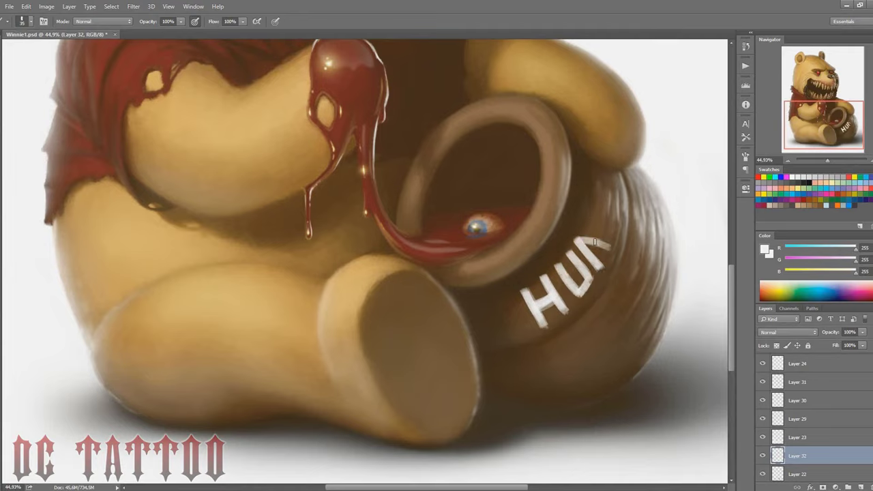
mouse_move(585, 226)
mouse_down()
mouse_move(602, 250)
mouse_move(597, 235)
mouse_up()
mouse_move(588, 205)
mouse_down()
mouse_move(617, 220)
mouse_move(618, 193)
mouse_move(607, 195)
mouse_move(622, 199)
mouse_up()
Add quotation marks around HUNNY, then zoom out to see the whole bear.
drag(498, 295, 496, 305)
drag(507, 289, 505, 301)
drag(587, 156, 593, 171)
key(e)
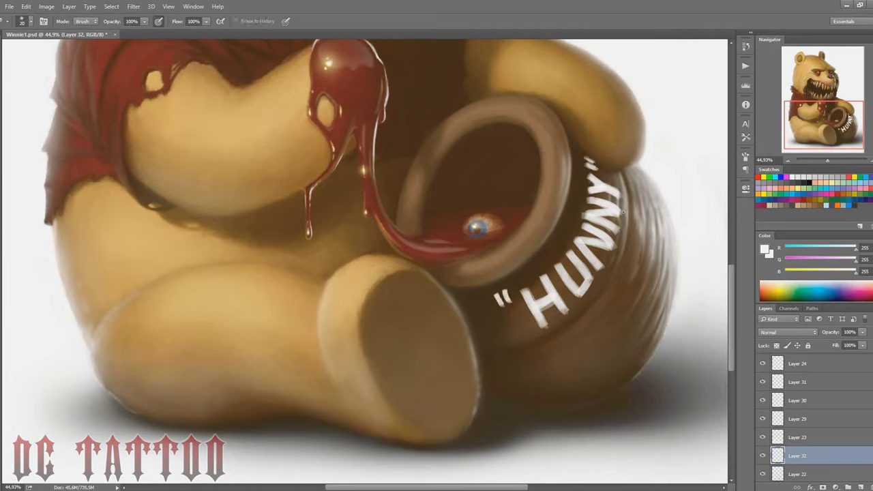
scroll(784, 332, down, 3)
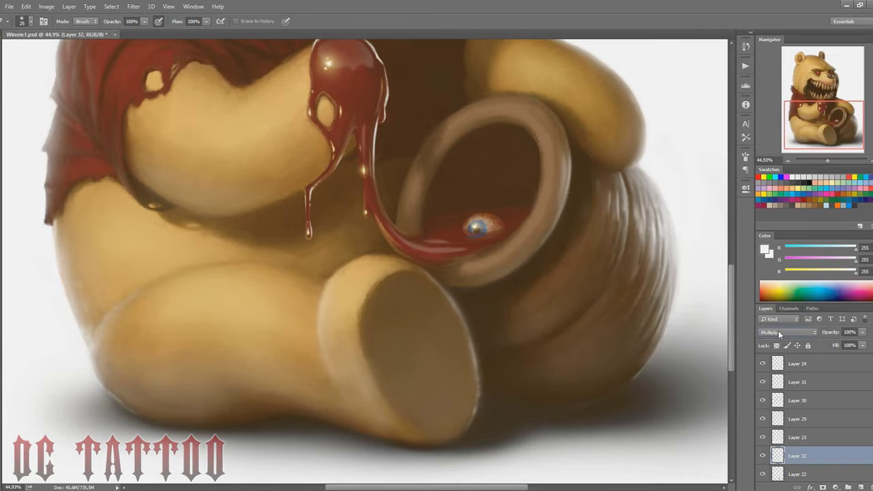
scroll(784, 332, down, 5)
scroll(784, 332, down, 4)
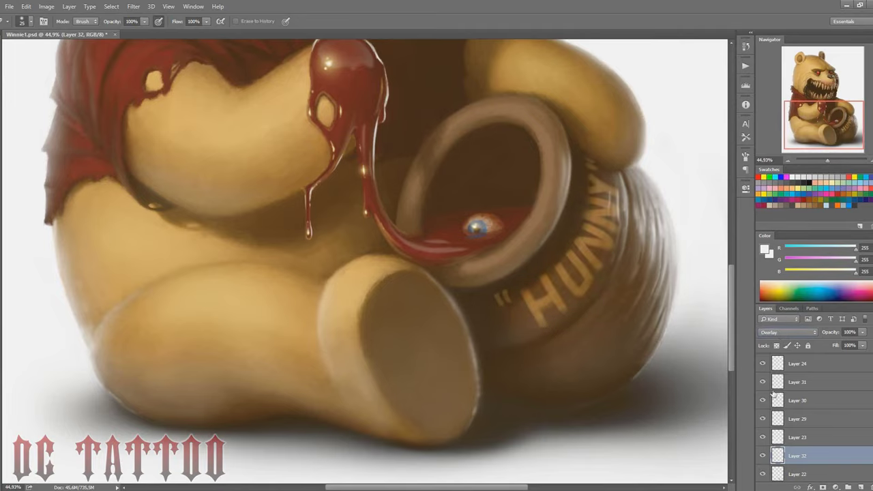
scroll(785, 336, down, 1)
drag(828, 161, 825, 162)
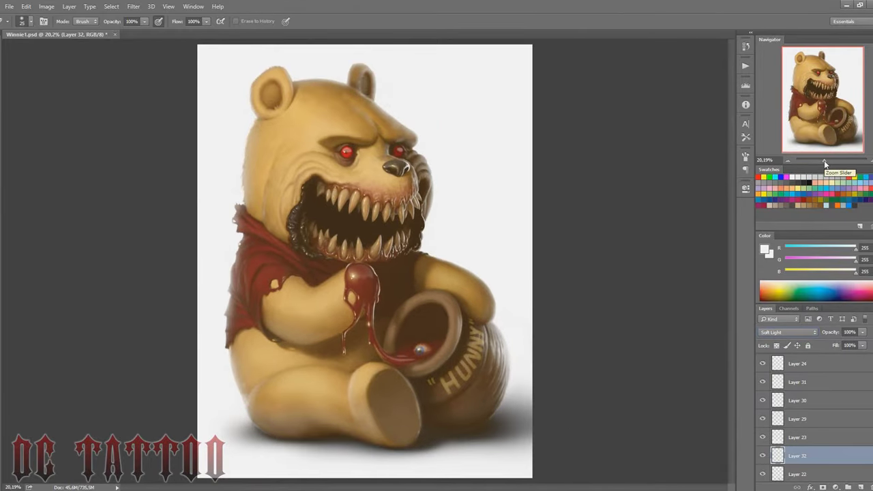
Add a Levels adjustment above Layer 28 copy that brightens the highlights.
scroll(811, 416, down, 3)
click(845, 362)
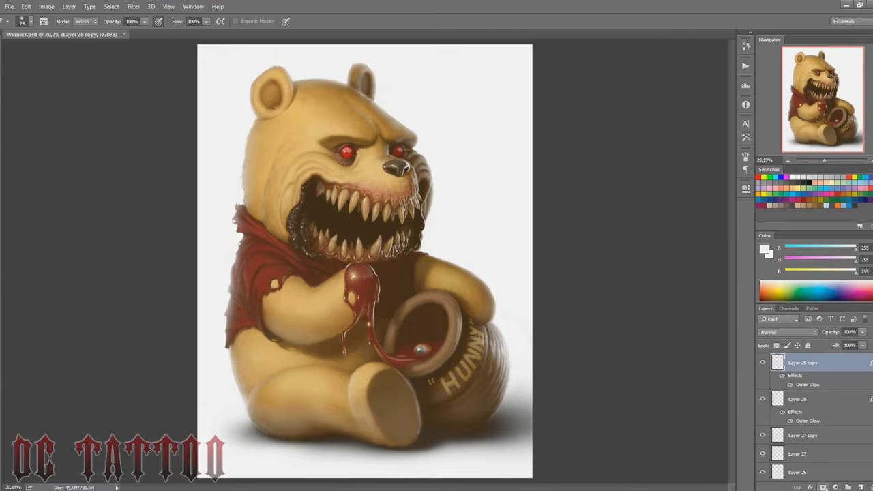
click(837, 487)
click(818, 328)
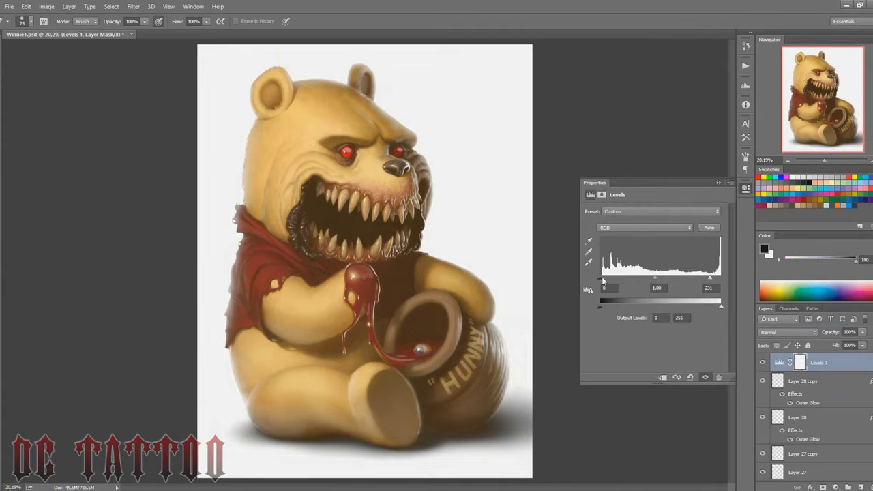
mouse_move(603, 281)
mouse_down()
mouse_move(667, 278)
mouse_move(660, 282)
mouse_up()
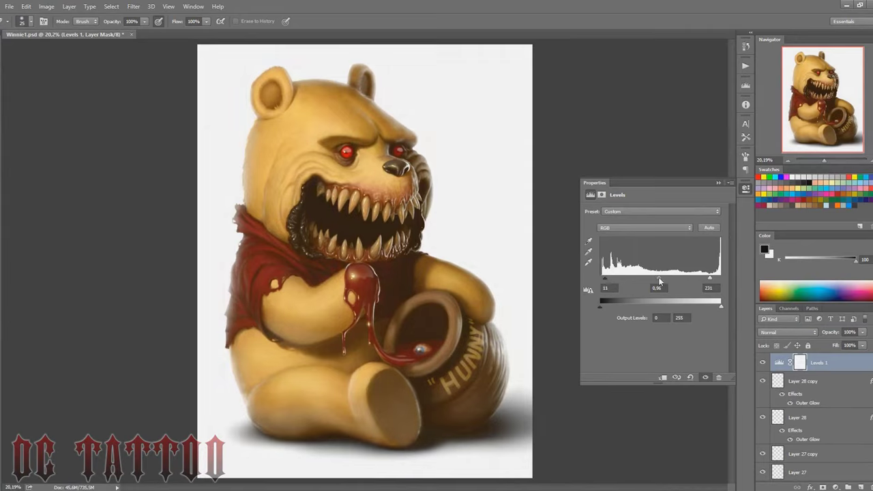
Add a Color Balance adjustment that shifts the midtones, cools the highlights and tints the shadows blue.
click(836, 488)
click(828, 384)
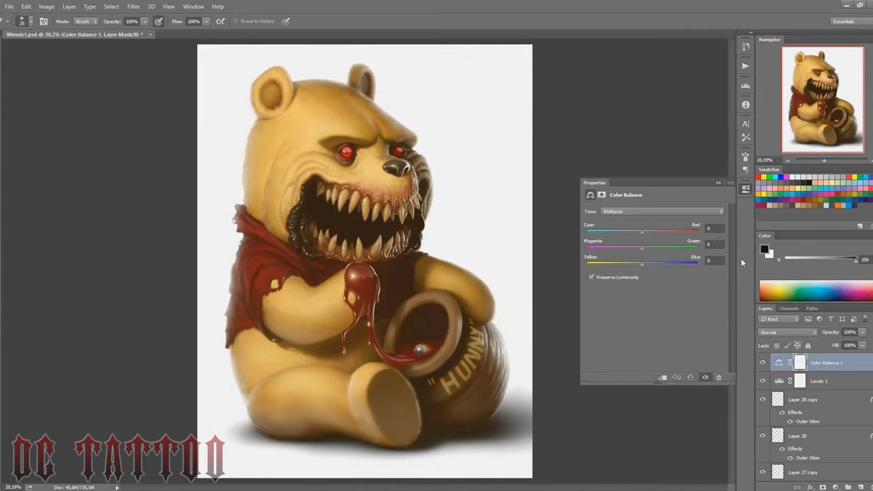
mouse_move(641, 247)
mouse_down()
mouse_move(649, 250)
mouse_move(637, 266)
mouse_up()
mouse_move(642, 232)
mouse_down()
mouse_move(694, 266)
mouse_move(682, 265)
mouse_up()
click(661, 212)
click(654, 234)
mouse_move(641, 233)
mouse_down()
mouse_move(625, 234)
mouse_move(646, 233)
mouse_up()
click(647, 211)
click(641, 214)
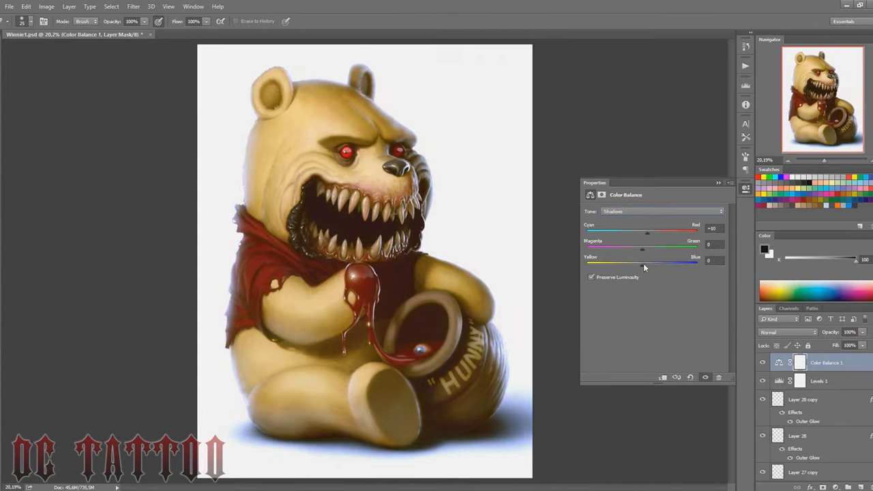
drag(641, 264, 646, 263)
click(745, 194)
Put Color Balance 1 below Levels 1 at 57% opacity, save, and add a new layer.
drag(822, 362, 821, 390)
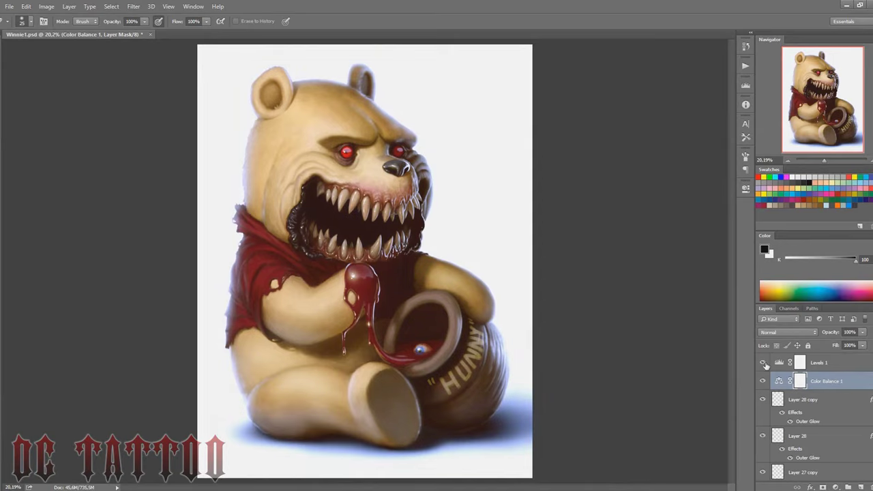
drag(833, 334, 819, 336)
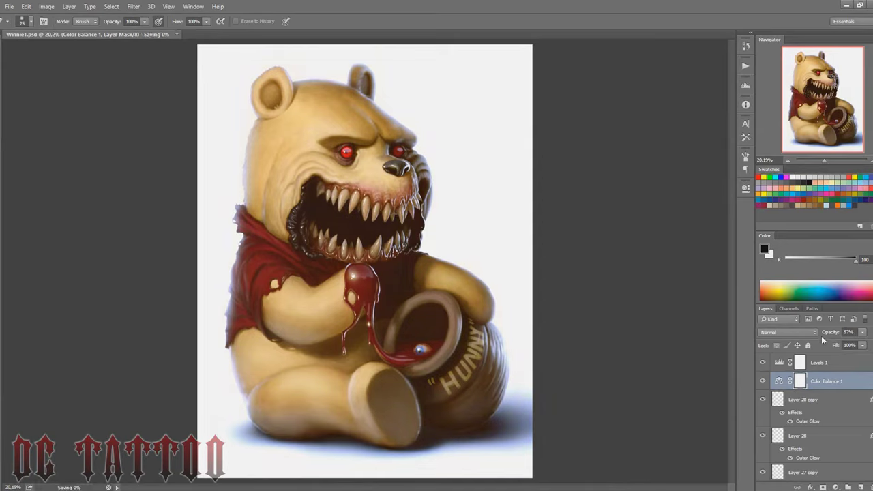
key(ctrl+s)
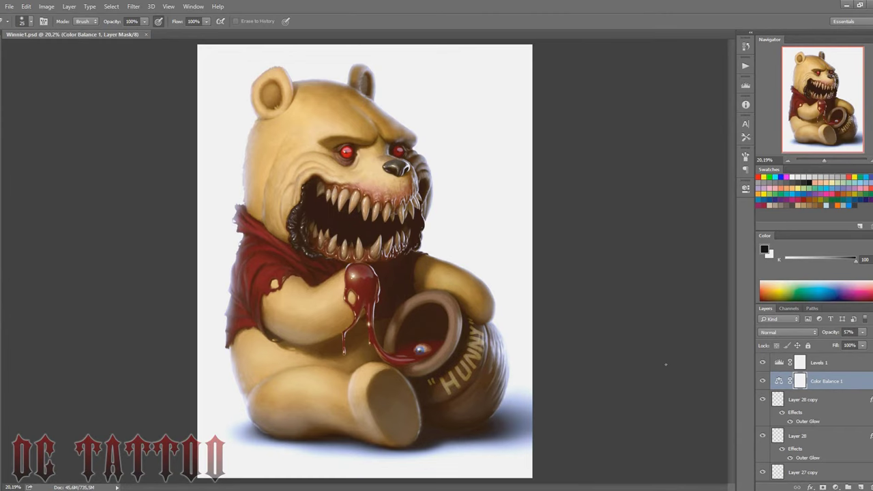
click(847, 368)
key(ctrl+shift+n)
Brush the signature and the year 2016 in the lower-right corner of the painting.
key(Return)
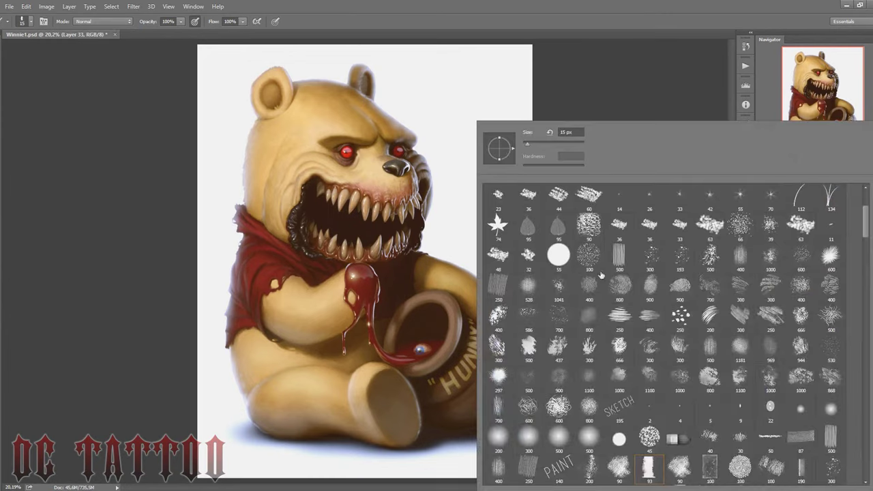
right_click(692, 420)
double_click(498, 316)
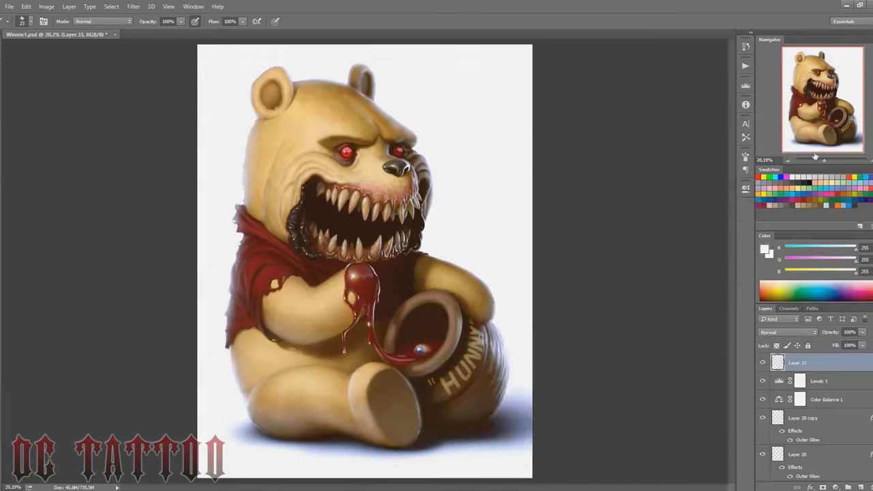
scroll(450, 392, up, 5)
mouse_move(535, 279)
mouse_down()
mouse_move(550, 331)
mouse_move(659, 238)
mouse_up()
drag(594, 321, 610, 341)
drag(618, 307, 614, 311)
drag(630, 294, 632, 315)
drag(649, 279, 644, 300)
drag(829, 162, 823, 161)
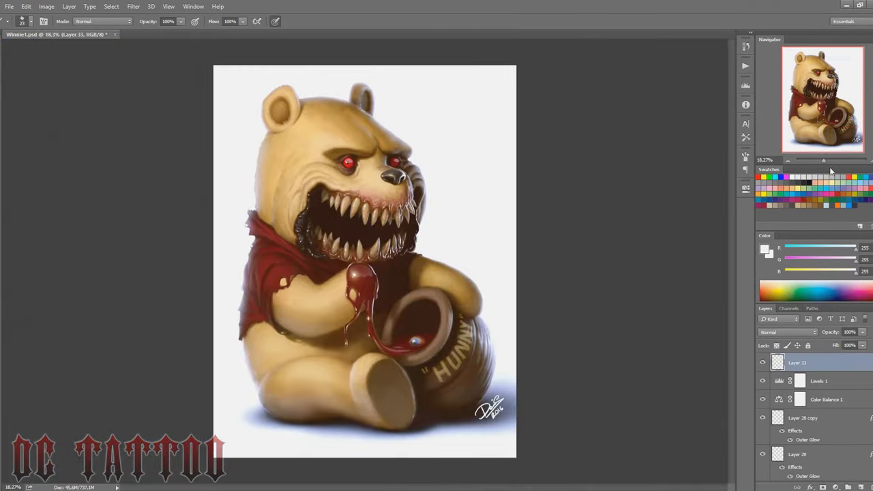
Nudge the signature into place, then add a new Overlay layer using dark grey.
key(v)
drag(524, 392, 527, 390)
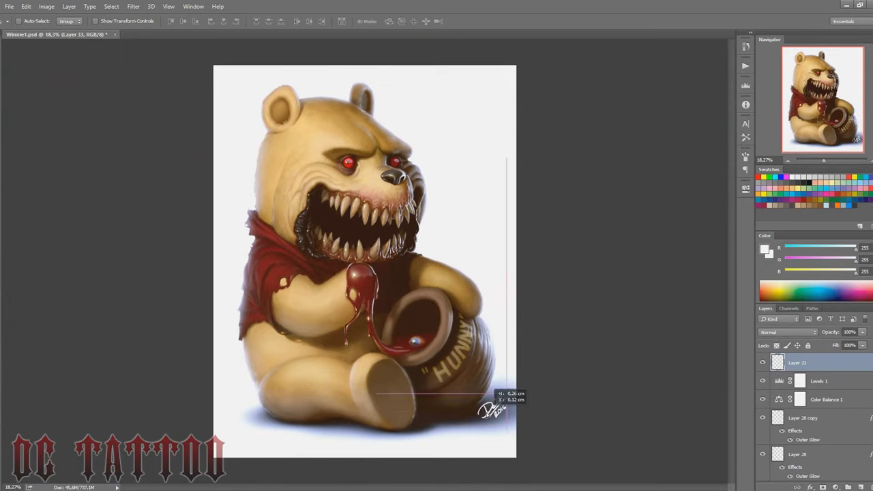
click(839, 380)
key(ctrl+shift+alt+n)
key(b)
right_click(317, 109)
click(565, 82)
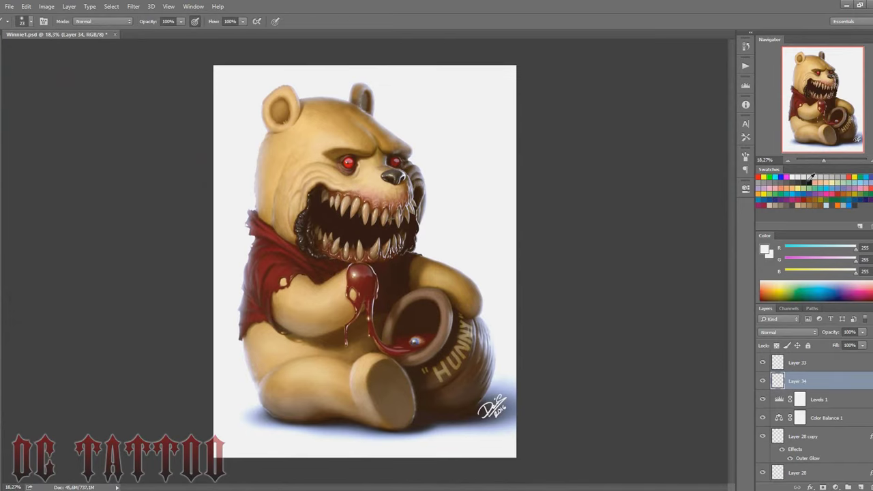
click(810, 176)
click(787, 332)
click(784, 235)
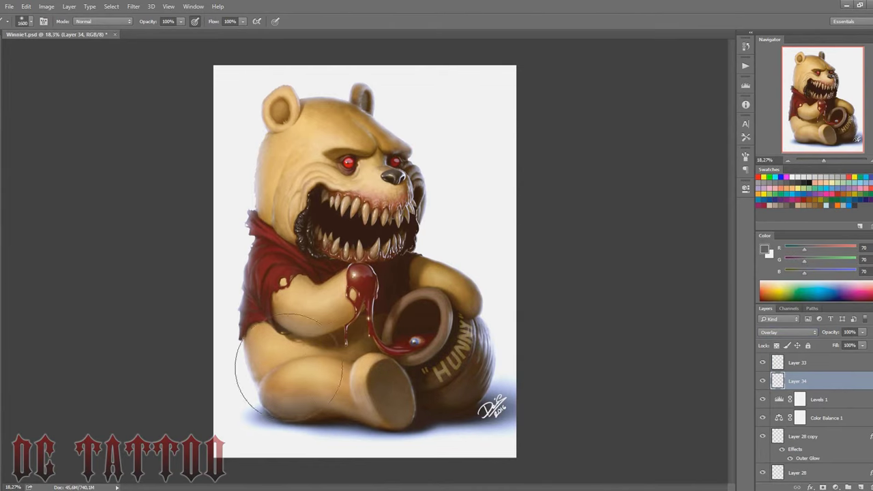
Paint grey overlay shading across the bear's lower body at 66% layer opacity.
drag(253, 370, 468, 370)
click(826, 174)
key(bracketright)
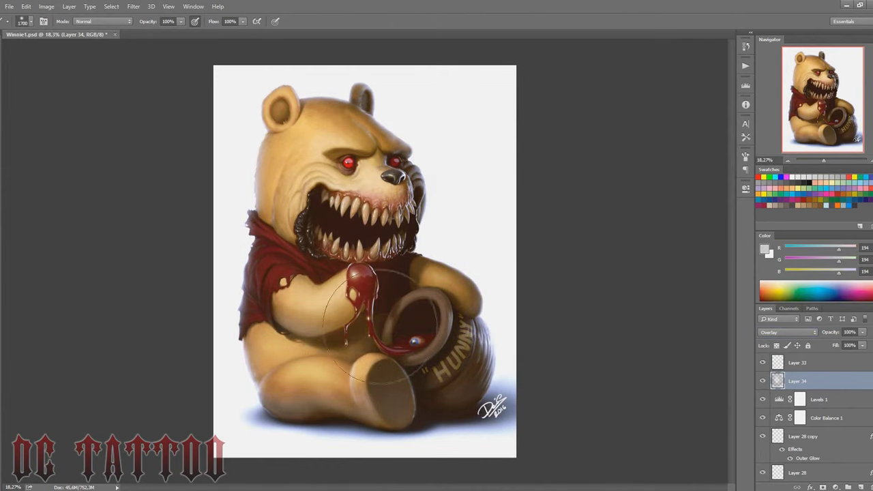
click(762, 380)
click(763, 381)
click(763, 384)
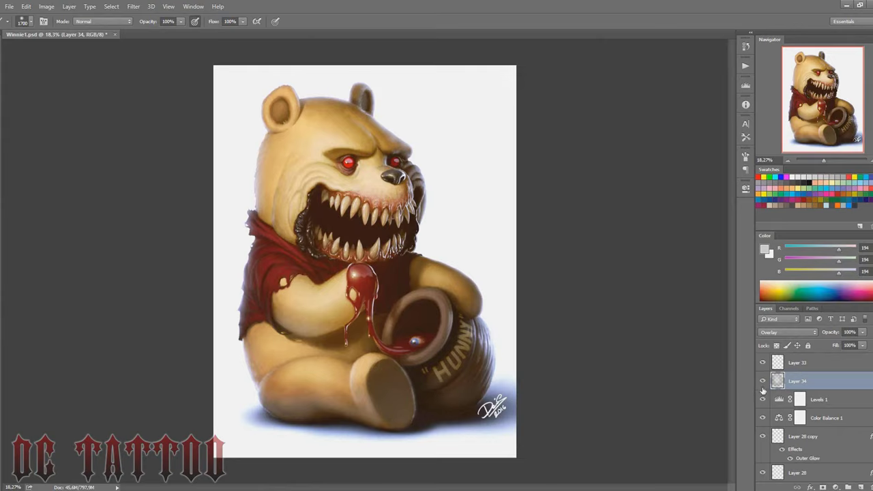
drag(832, 334, 809, 334)
click(762, 382)
click(762, 383)
Hide Layers 33, 34, Levels 1 and Color Balance 1, then add a layer above Layer 28 copy.
drag(762, 417, 762, 362)
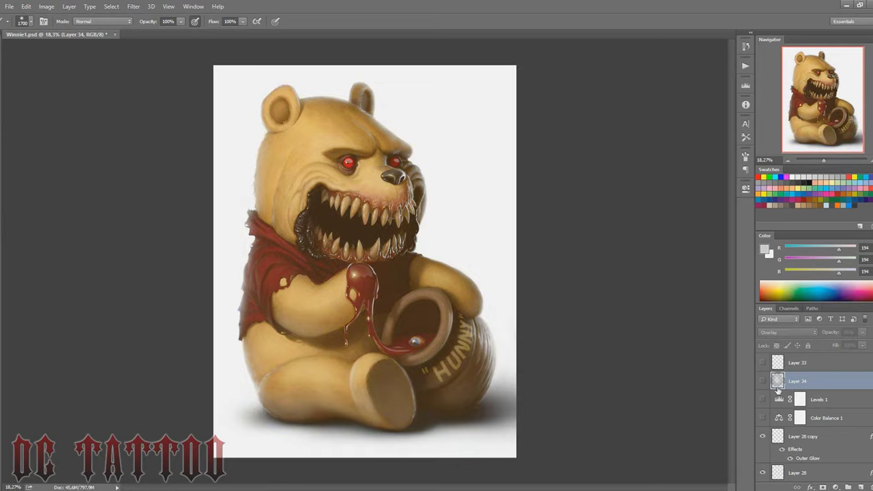
click(763, 435)
click(763, 435)
key(ctrl+shift+alt+n)
Sample browns from the fur and pot and repaint the honey pot area.
drag(823, 160, 830, 163)
alt+click(291, 290)
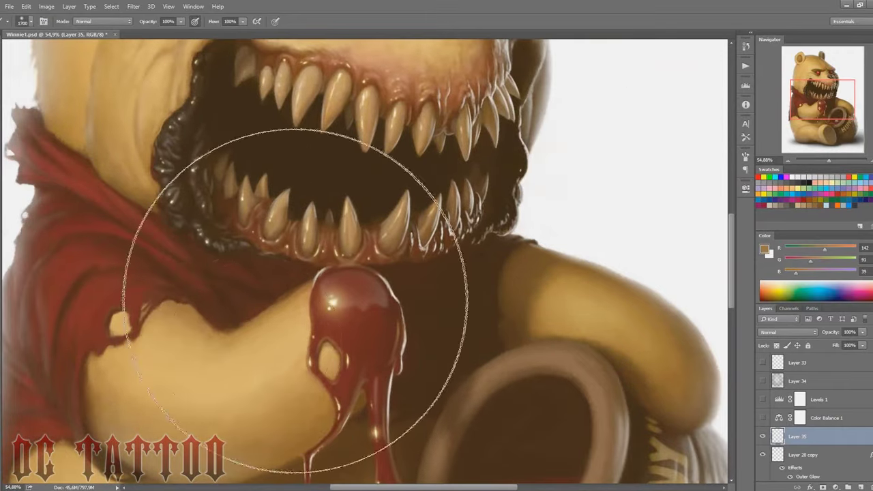
alt+click(287, 283)
alt+click(259, 327)
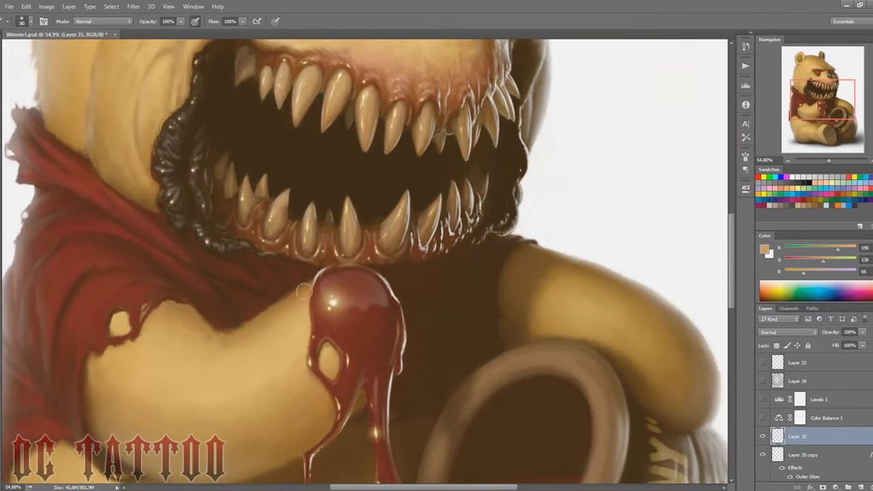
key(bracketright)
key(bracketright)
key(bracketright)
drag(823, 97, 831, 120)
alt+click(459, 297)
key(bracketleft)
key(bracketleft)
key(bracketleft)
key(bracketright)
key(bracketright)
key(bracketright)
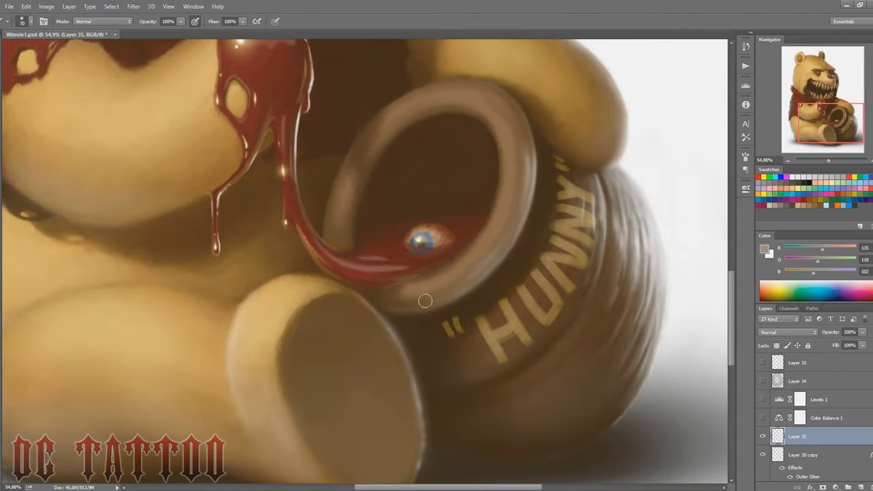
key(bracketleft)
key(bracketleft)
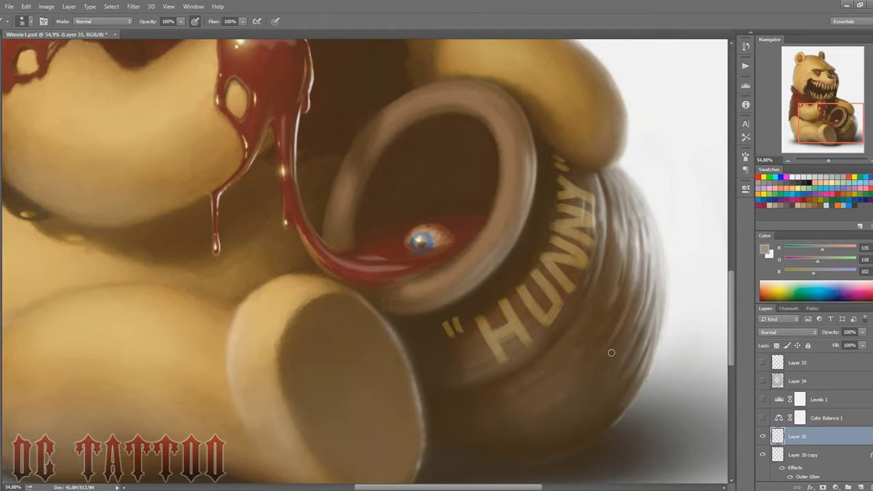
Erase and repaint the pot and arm using sampled dark brown and red-brown.
key(e)
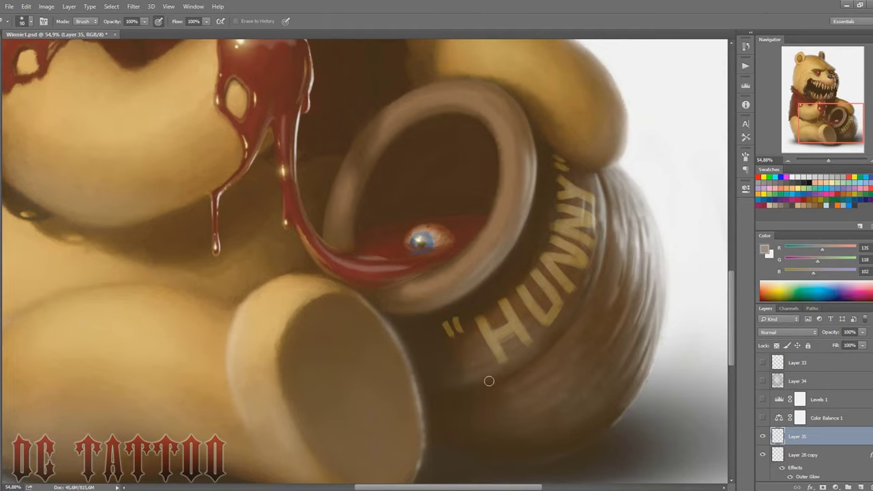
key(bracketright)
key(bracketright)
key(bracketright)
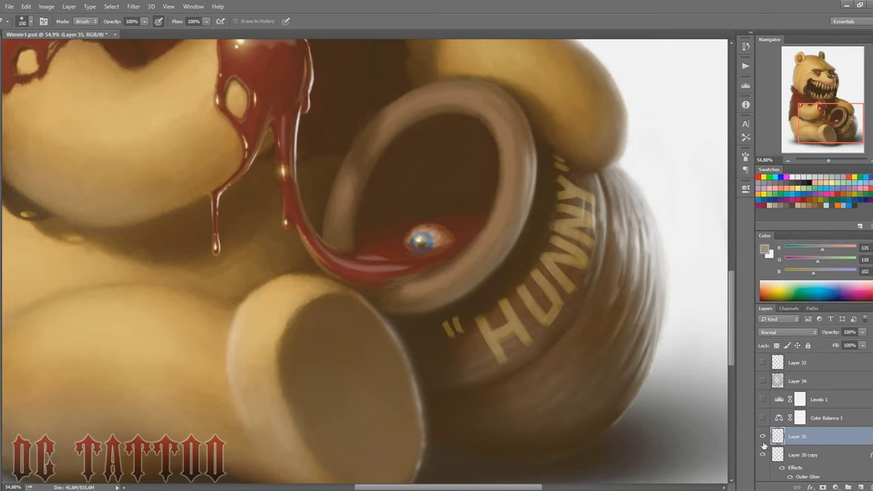
drag(831, 135, 831, 119)
key(b)
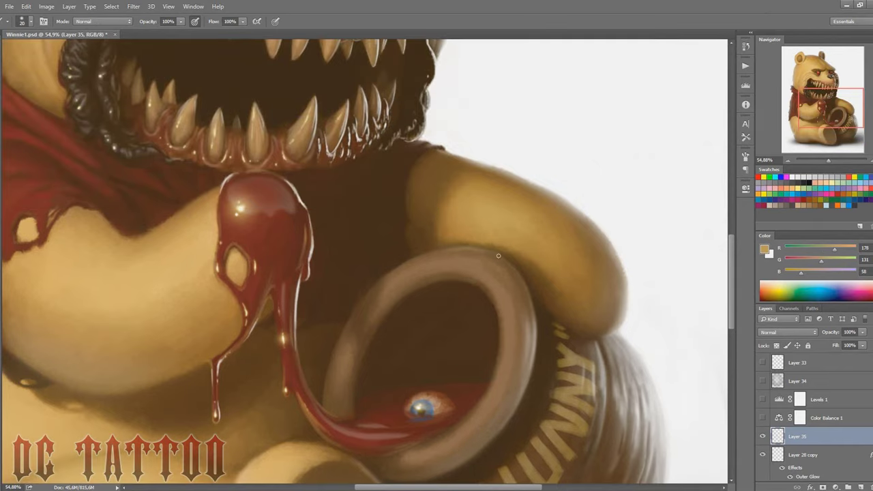
key(bracketright)
key(bracketright)
key(bracketright)
key(bracketleft)
key(bracketleft)
key(bracketleft)
alt+click(327, 384)
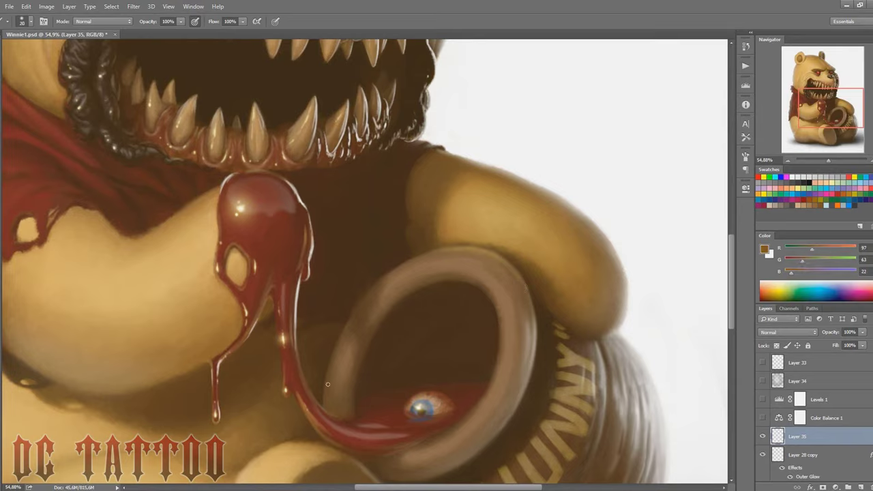
key(e)
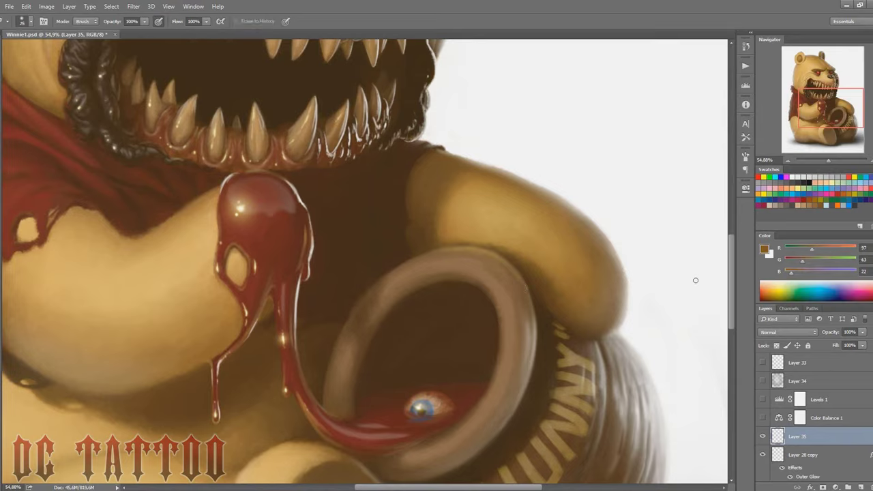
key(b)
alt+click(161, 212)
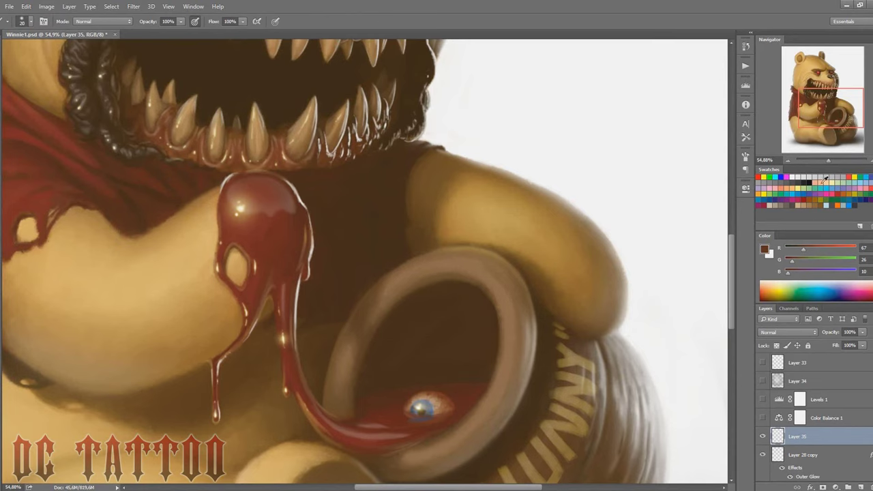
Show Layer 33, Layer 34 and the grading again, and add a new Color-mode layer.
key(ctrl+0)
drag(762, 418, 762, 362)
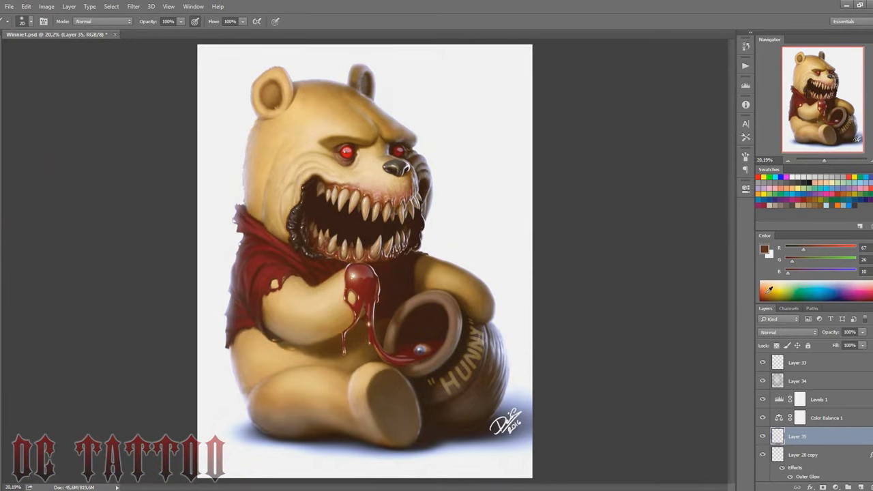
key(ctrl+shift+n)
key(Return)
click(787, 332)
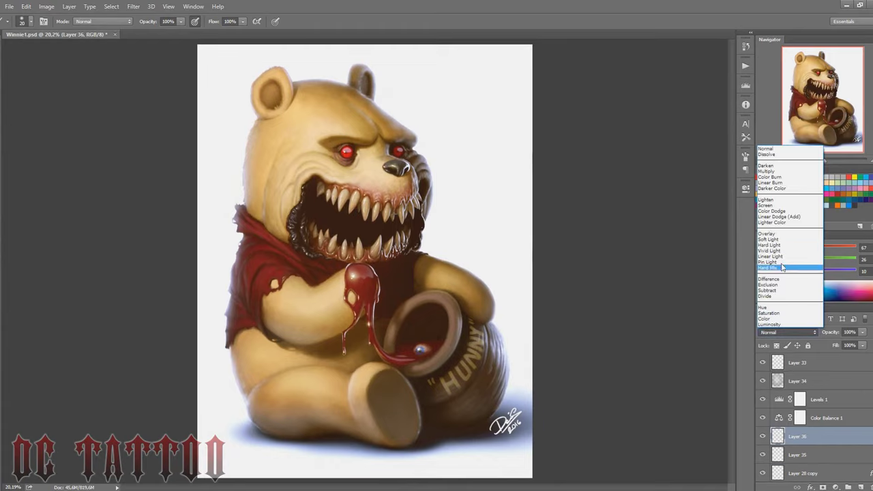
click(784, 320)
Show Levels 1 and Color Balance 1 again, then tint the cheek beside the mouth with sampled tan.
click(763, 399)
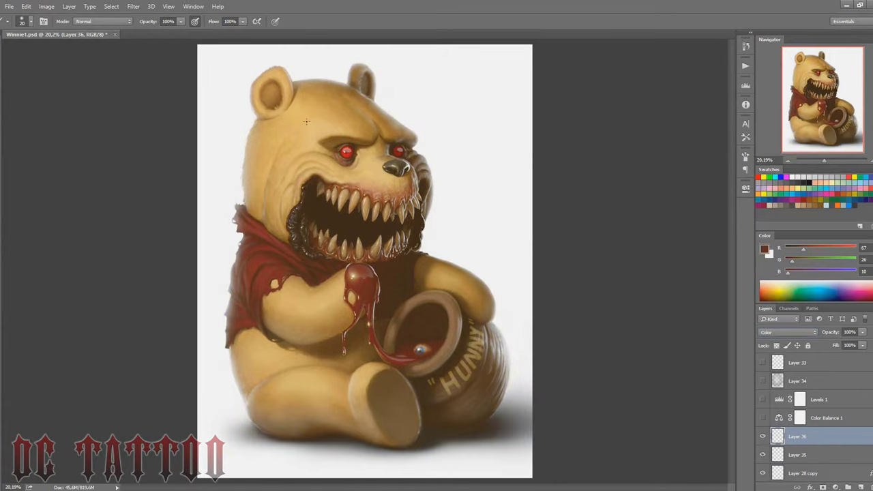
alt+click(354, 174)
click(762, 418)
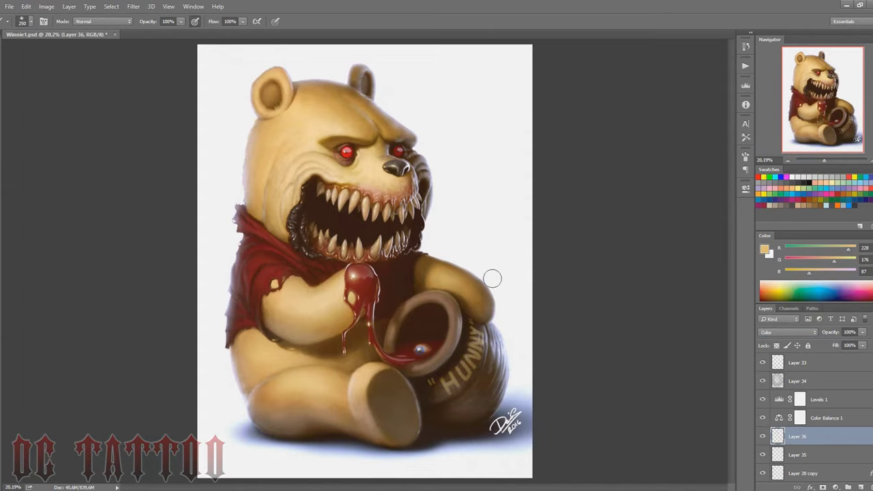
key(bracketleft)
key(bracketleft)
key(bracketleft)
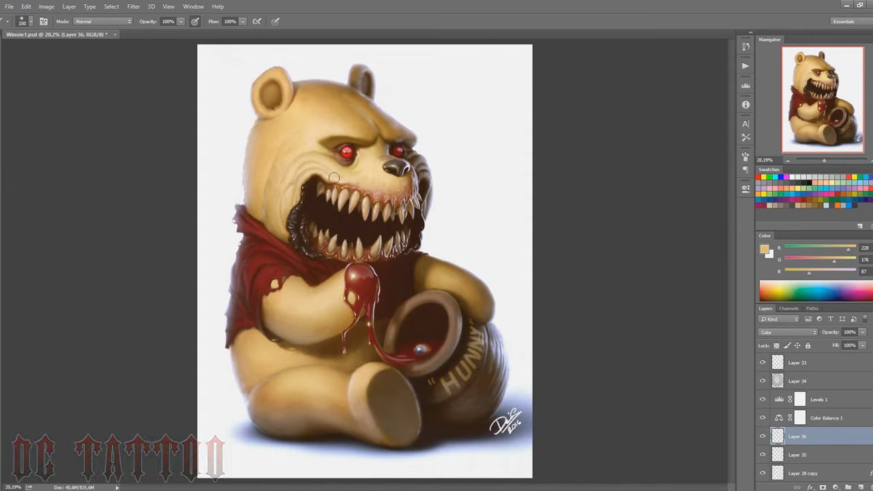
key(bracketright)
key(bracketright)
key(bracketright)
drag(284, 156, 285, 143)
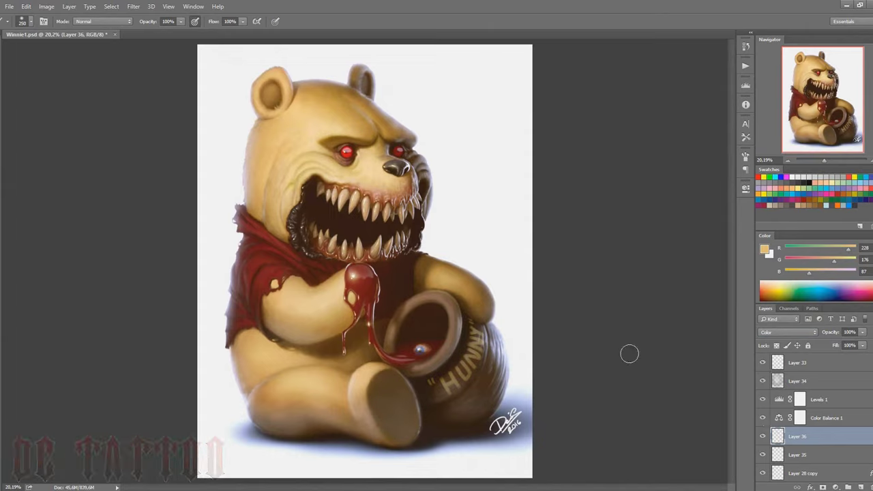
key(bracketleft)
key(bracketleft)
key(bracketleft)
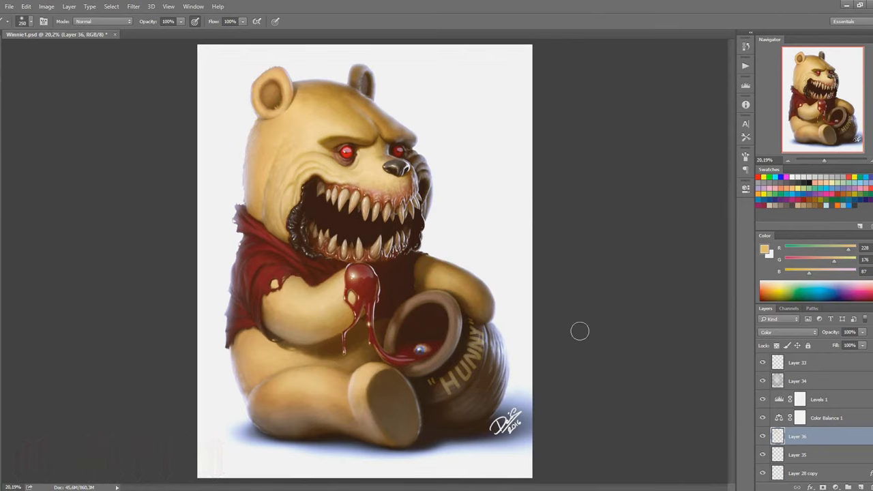